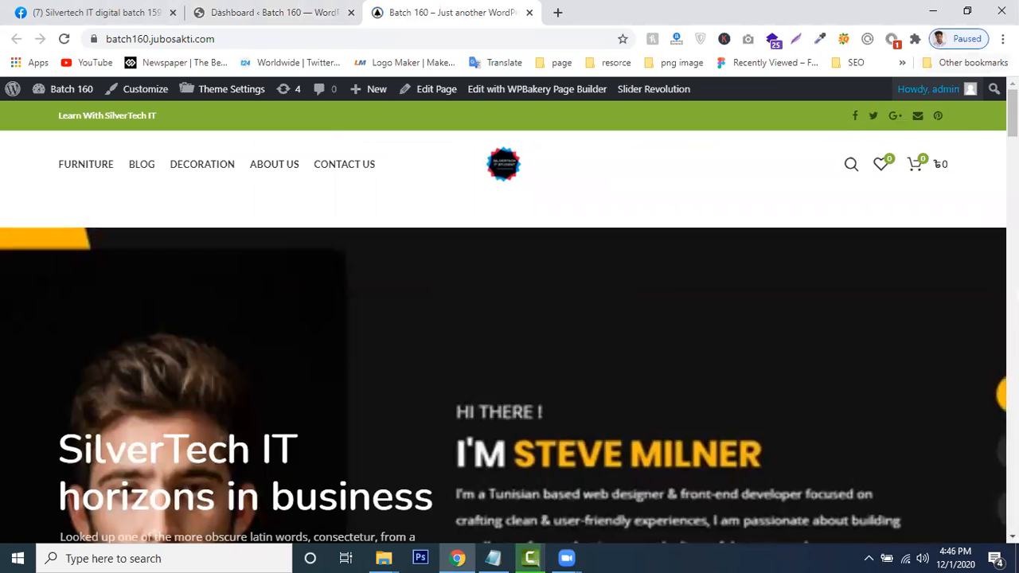
# Scroll the homepage to the footer and highlight column one's description, address and phone lines
pyautogui.scroll(-6, 509, 342)
pyautogui.scroll(-5, 509, 342)
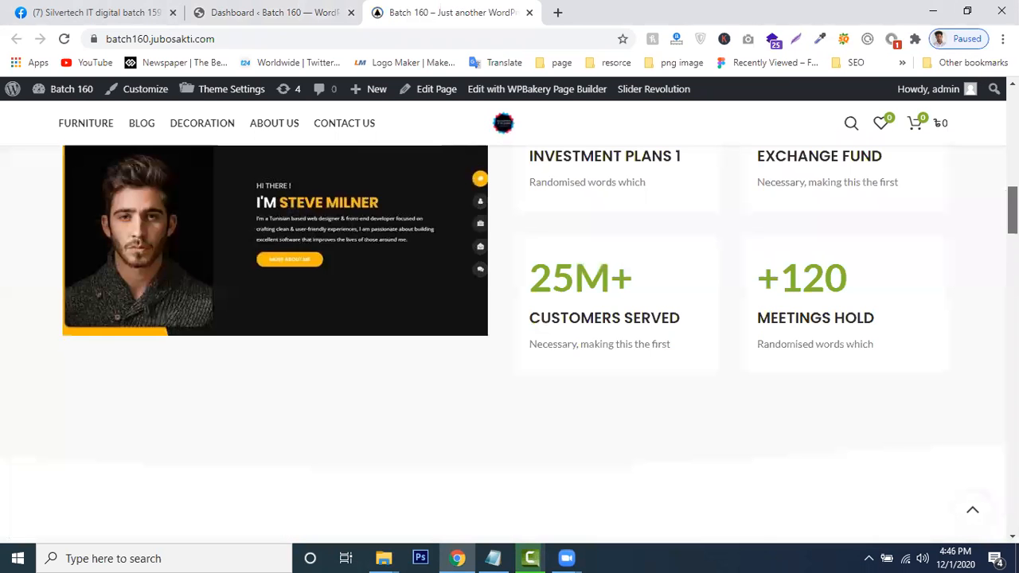
pyautogui.scroll(-5, 510, 343)
pyautogui.scroll(-3, 510, 342)
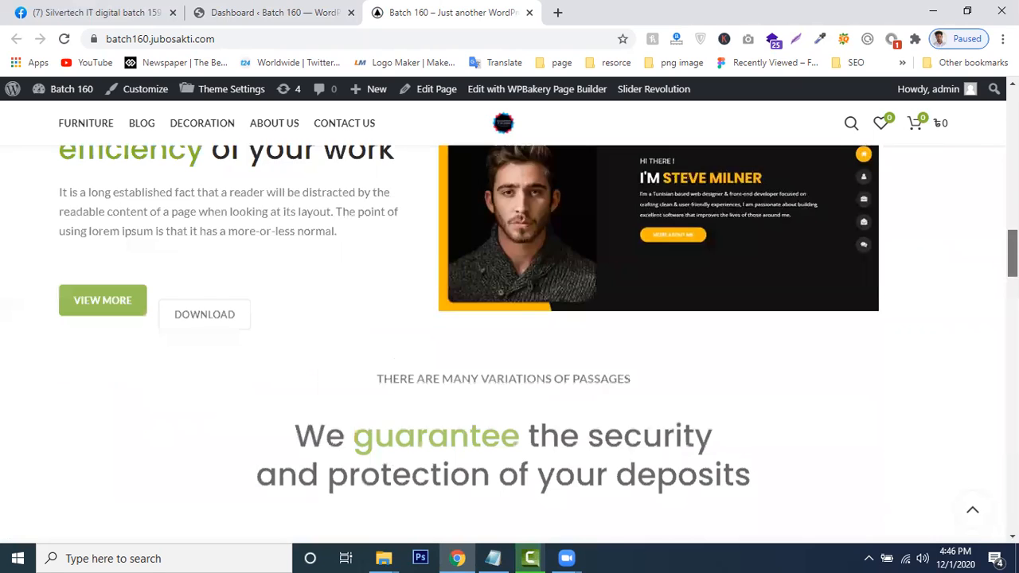
pyautogui.scroll(-5, 509, 343)
pyautogui.scroll(-5, 510, 342)
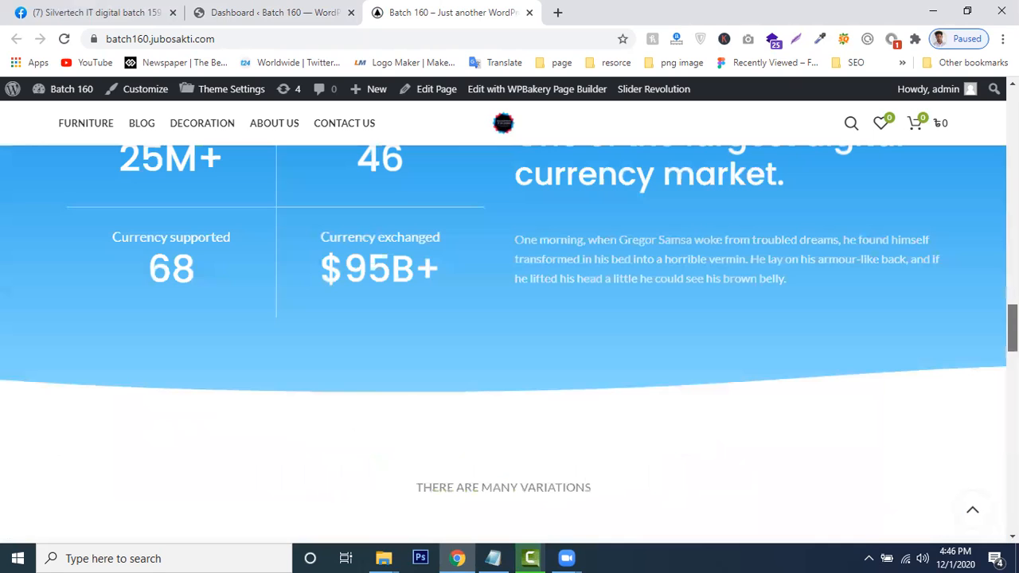
pyautogui.scroll(-5, 509, 343)
pyautogui.scroll(-5, 510, 342)
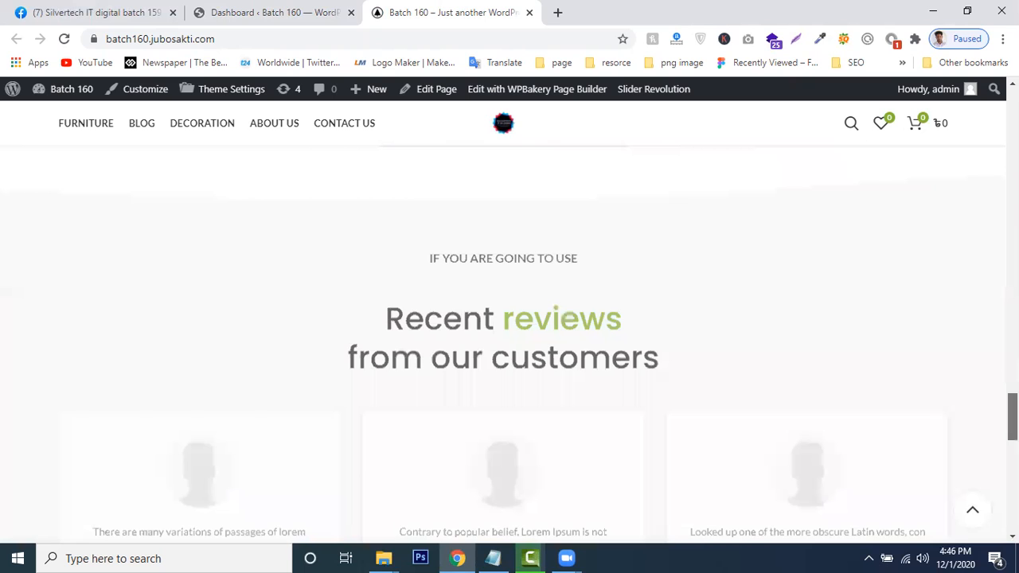
pyautogui.scroll(-10, 572, 393)
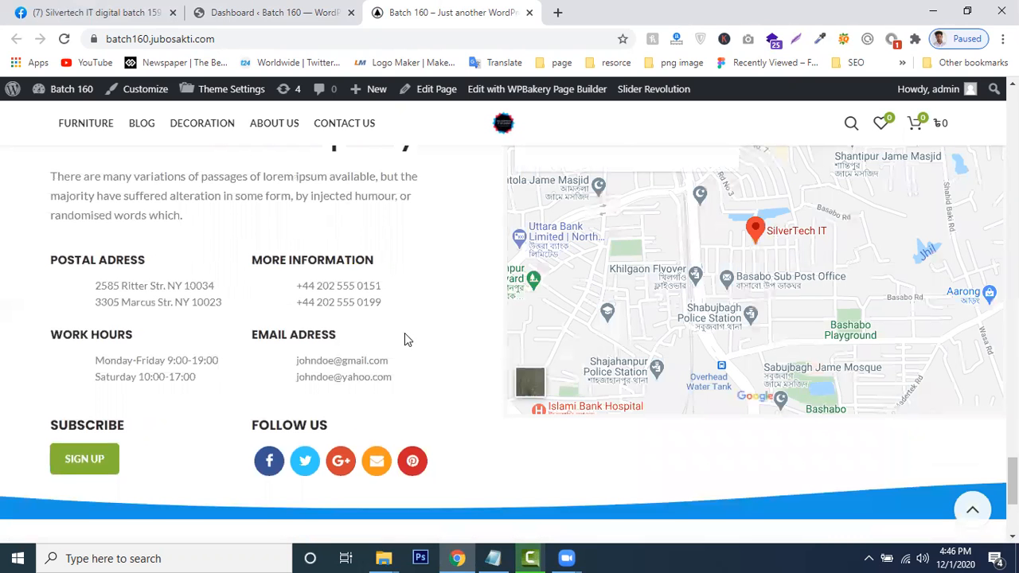
pyautogui.scroll(2, 460, 257)
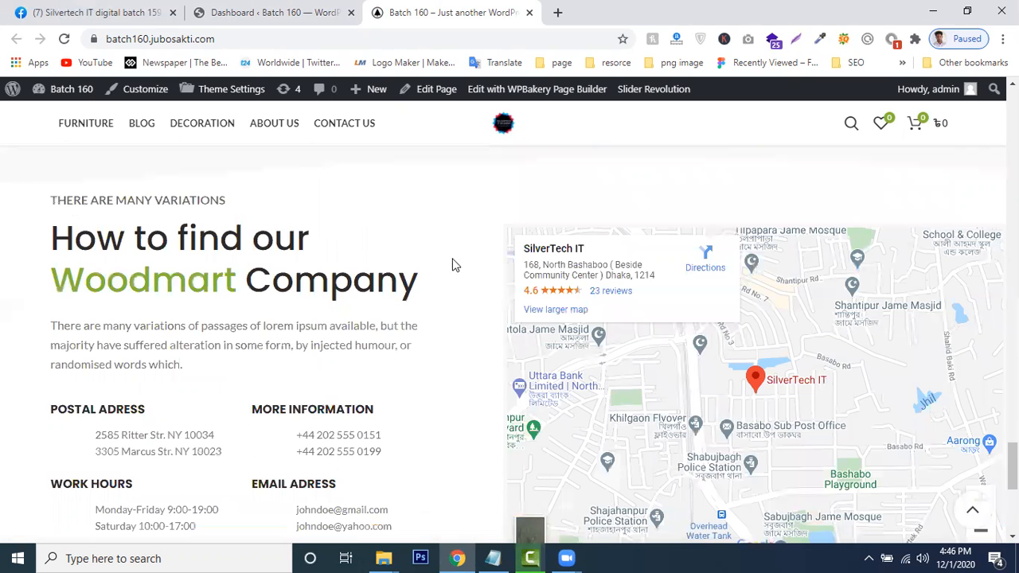
pyautogui.scroll(-3, 470, 348)
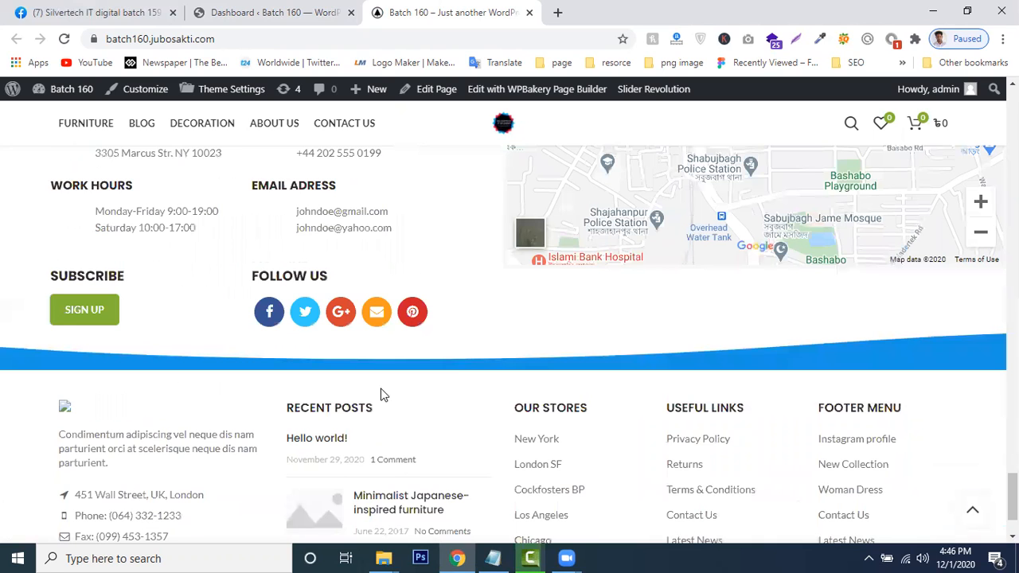
pyautogui.scroll(1, 480, 407)
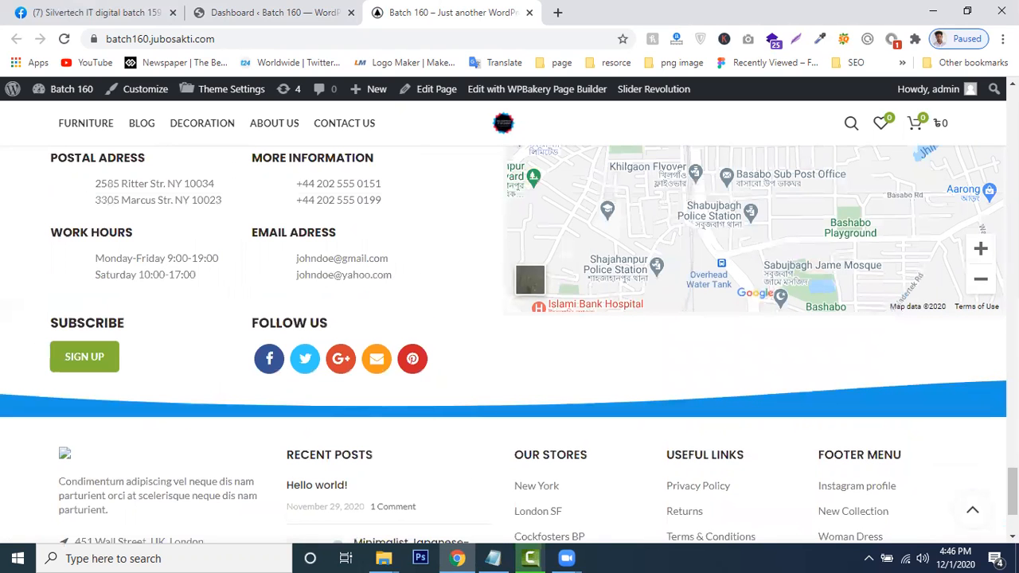
pyautogui.scroll(-2, 582, 338)
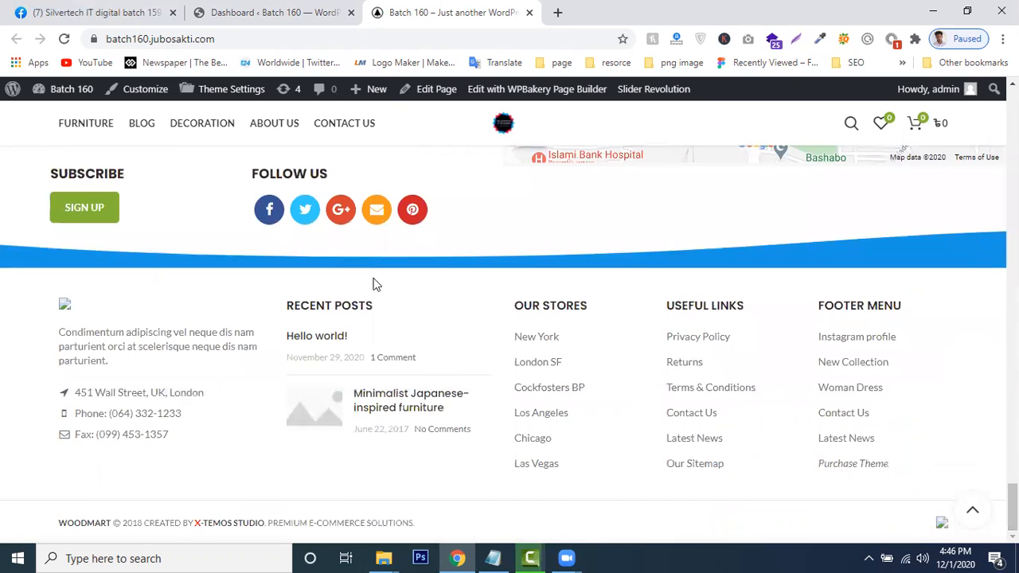
pyautogui.moveTo(56, 335); pyautogui.dragTo(207, 424)
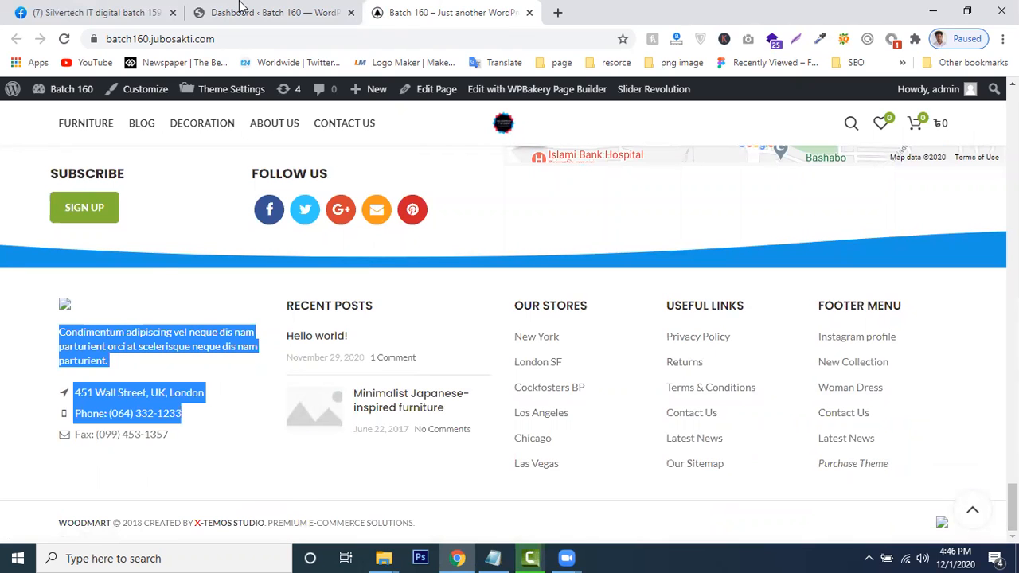
# In the WordPress dashboard, go to Theme Settings > Footer, showing the Five columns layout
pyautogui.hotkey('ctrl', 'shift', 'Tab')
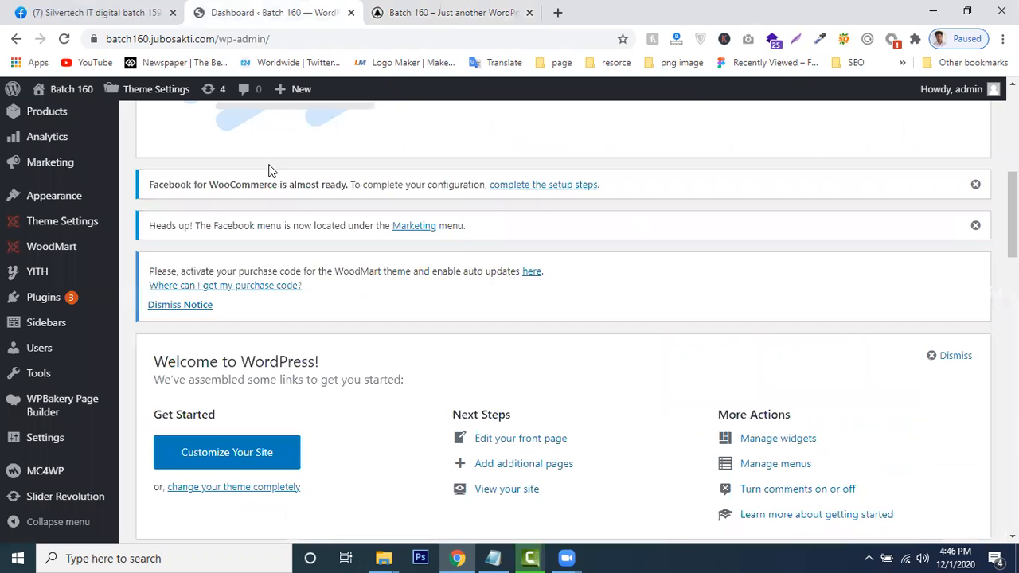
pyautogui.scroll(10, 33, 299)
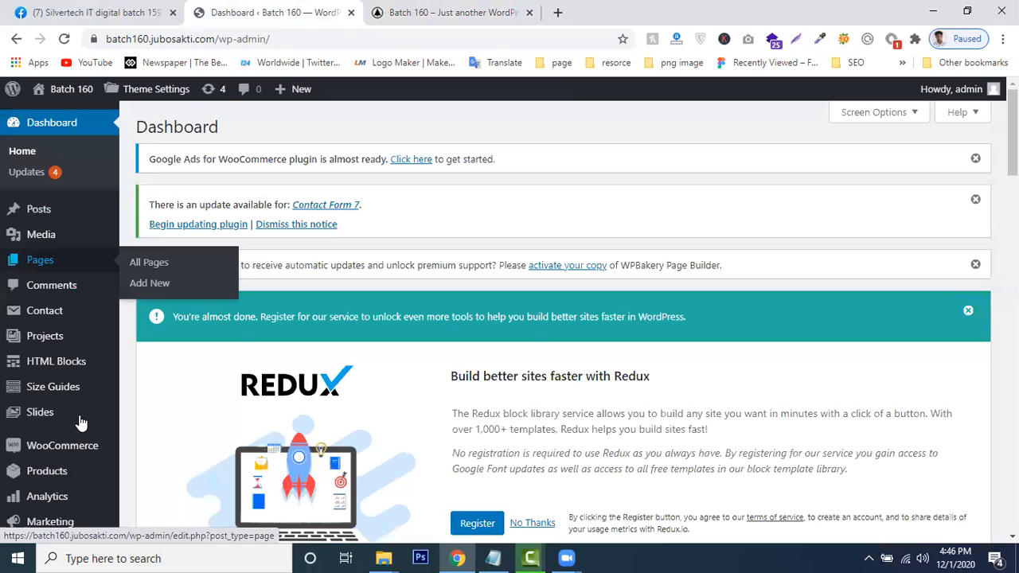
pyautogui.scroll(-3, 64, 352)
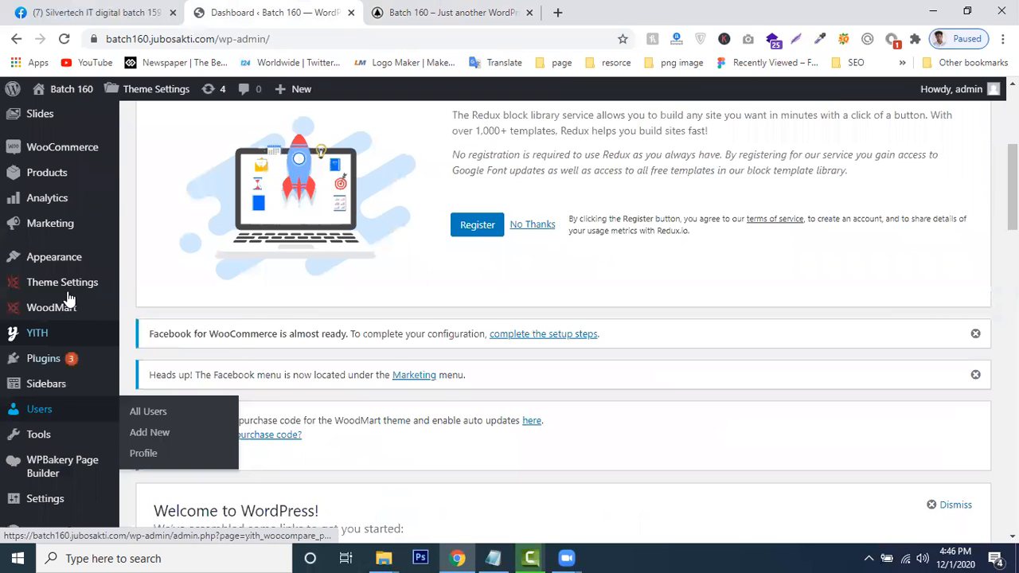
pyautogui.moveTo(69, 297)
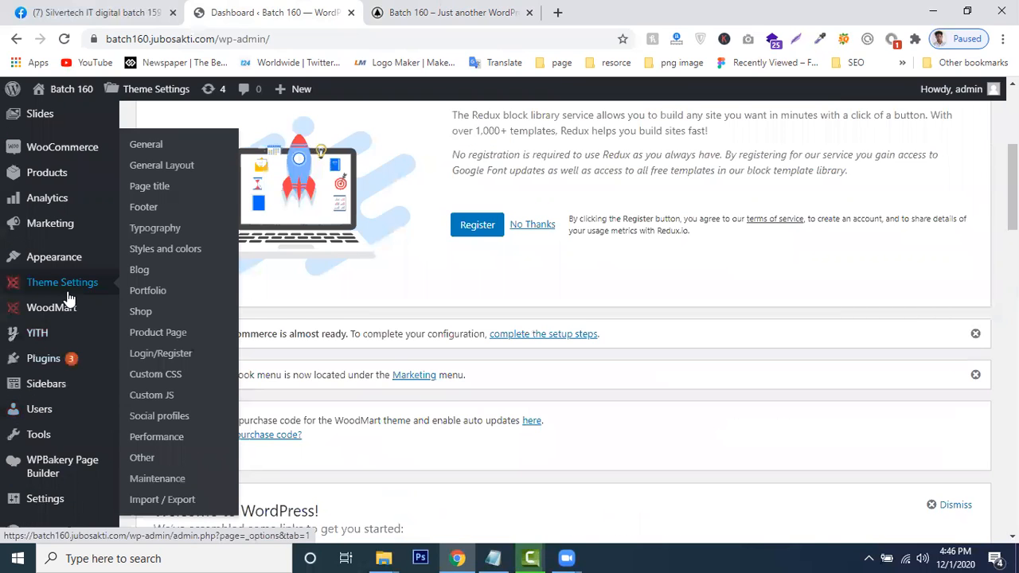
pyautogui.click(144, 208)
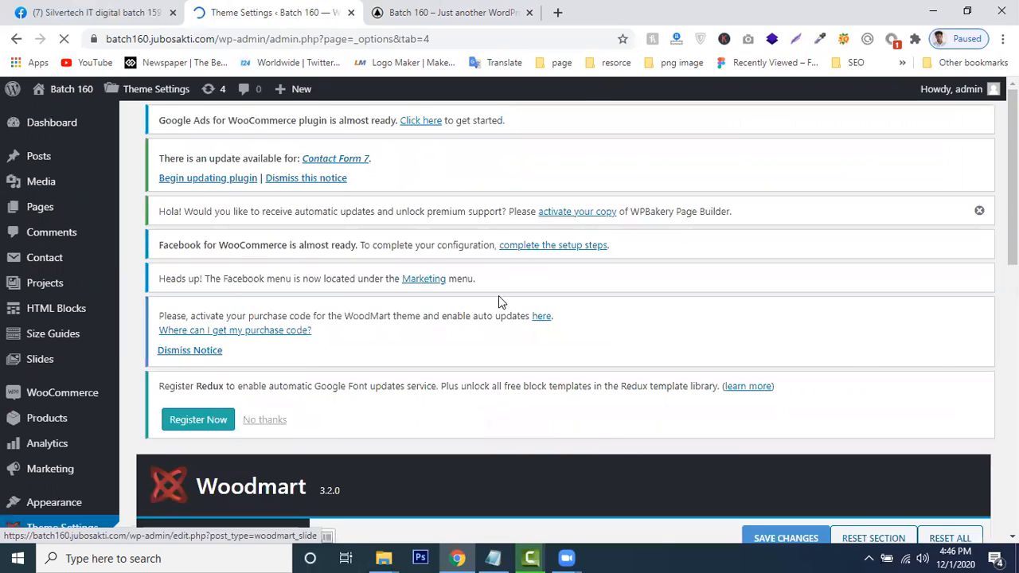
pyautogui.scroll(-2, 499, 297)
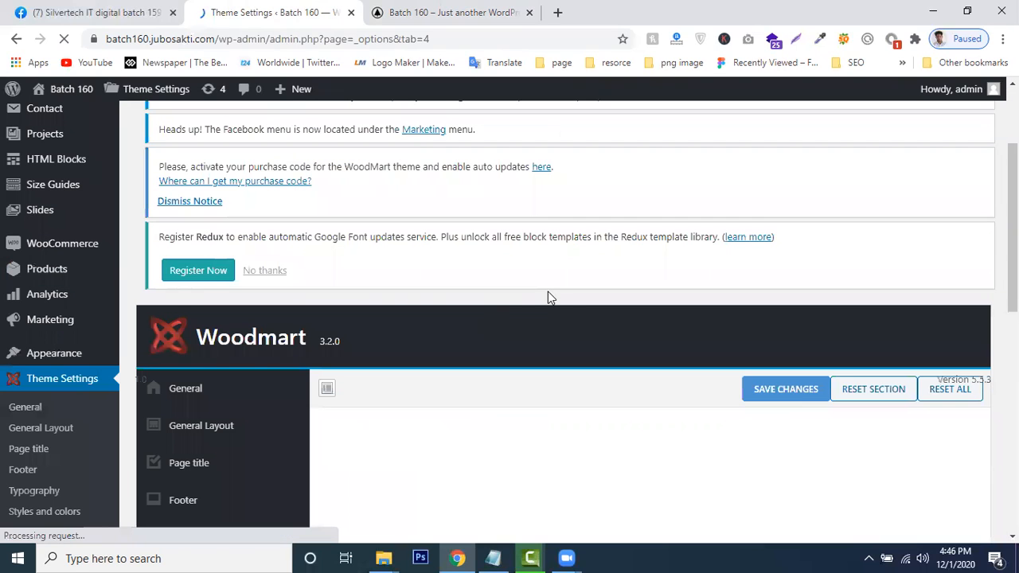
pyautogui.scroll(-2, 557, 319)
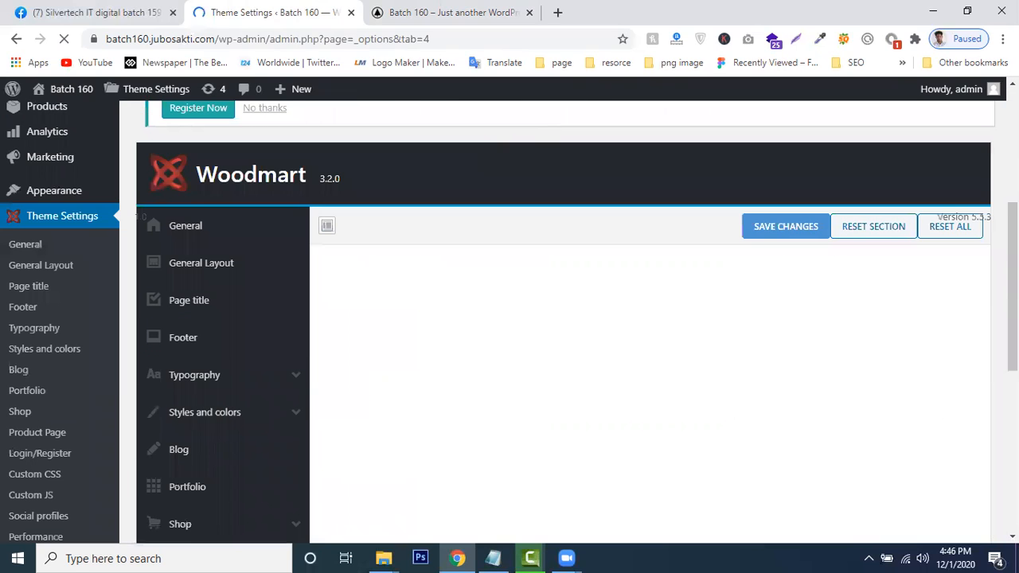
pyautogui.scroll(-1, 558, 318)
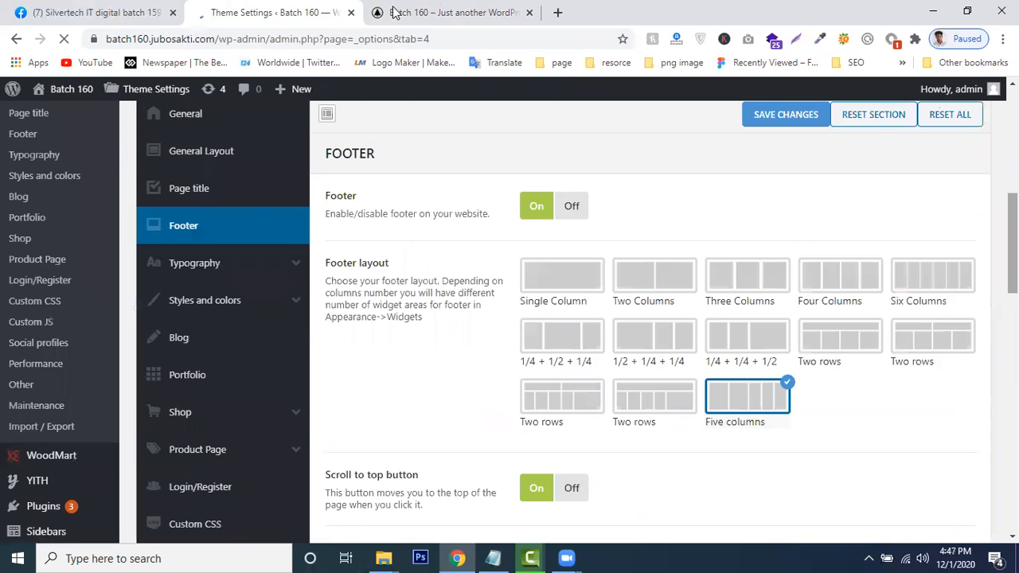
pyautogui.hotkey('ctrl', 'Tab')
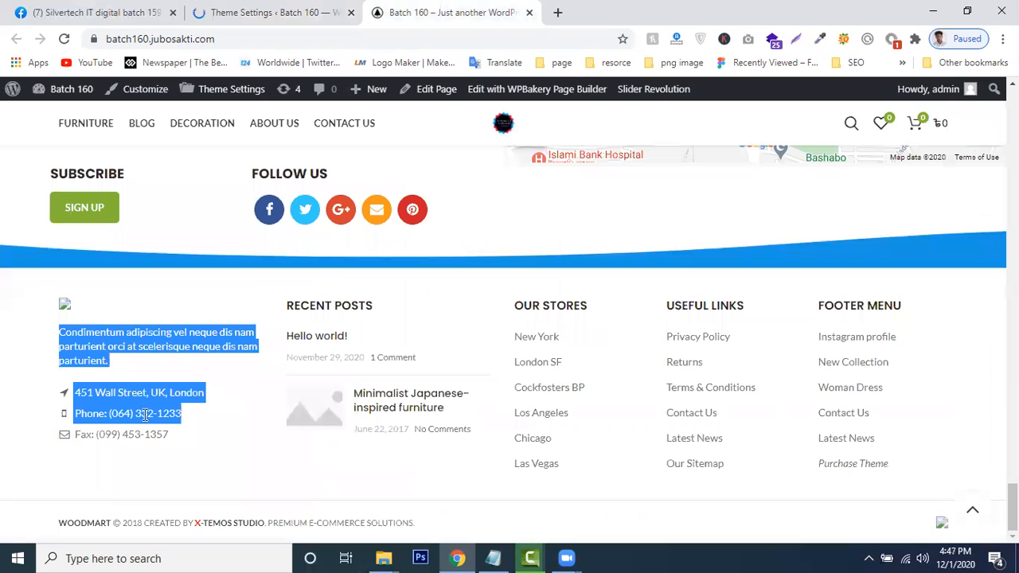
pyautogui.click(48, 287)
pyautogui.moveTo(308, 300); pyautogui.dragTo(291, 301)
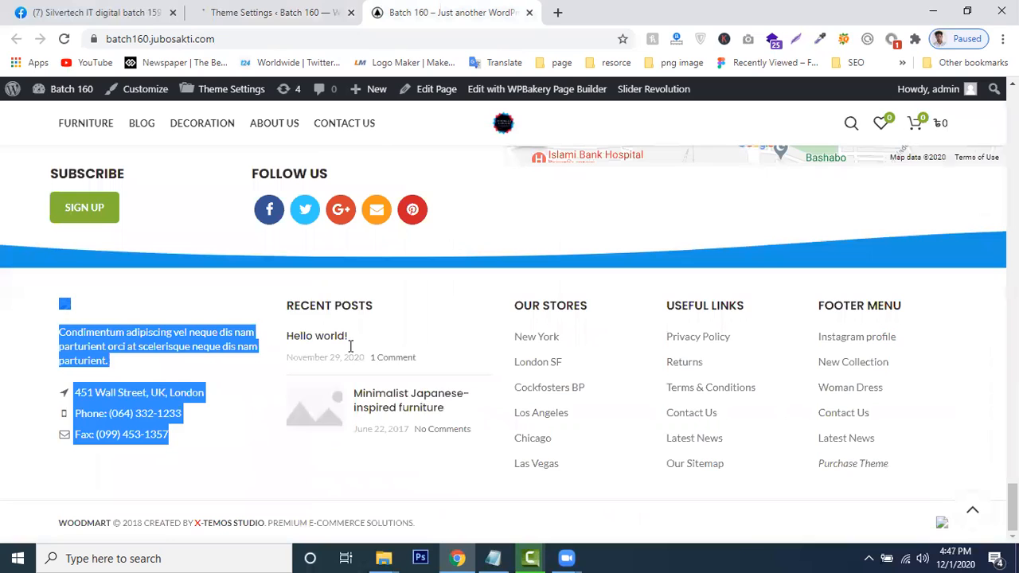
pyautogui.moveTo(351, 346); pyautogui.dragTo(440, 428)
pyautogui.moveTo(519, 299); pyautogui.dragTo(519, 438)
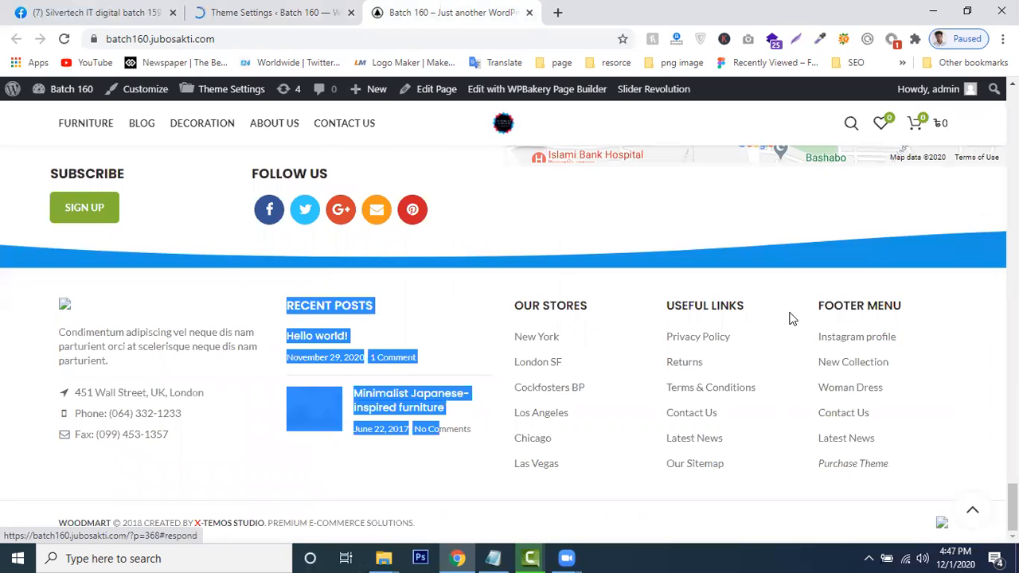
pyautogui.click(3, 325)
pyautogui.click(275, 13)
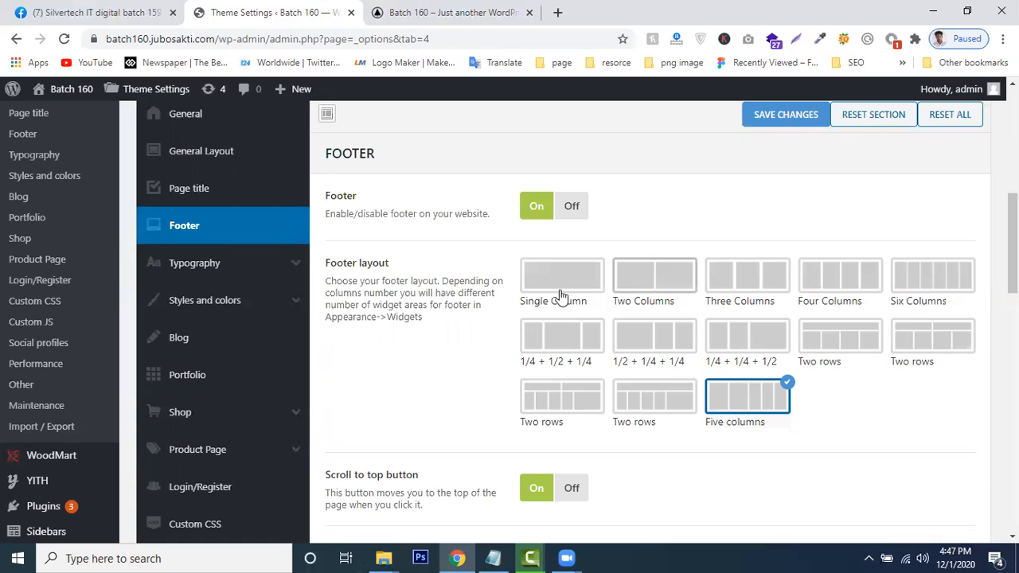
# Compare the live site's footer with the Five columns footer settings
pyautogui.click(410, 10)
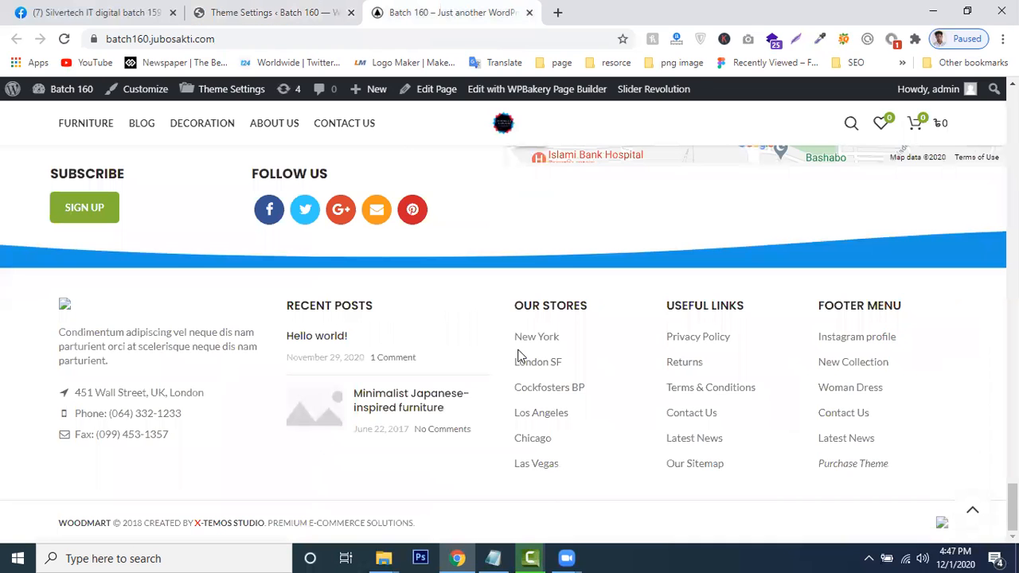
pyautogui.click(276, 10)
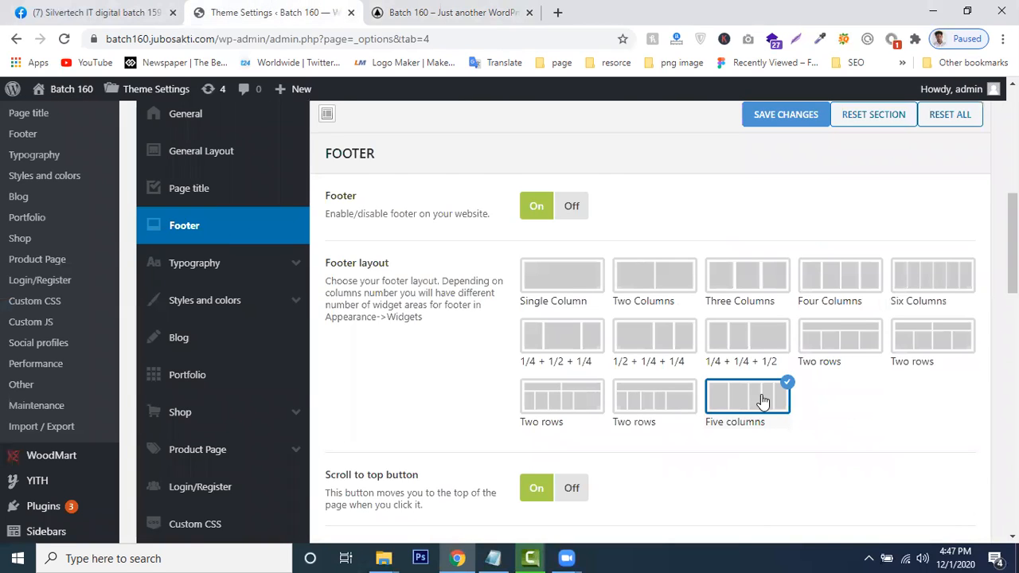
pyautogui.scroll(-2, 766, 430)
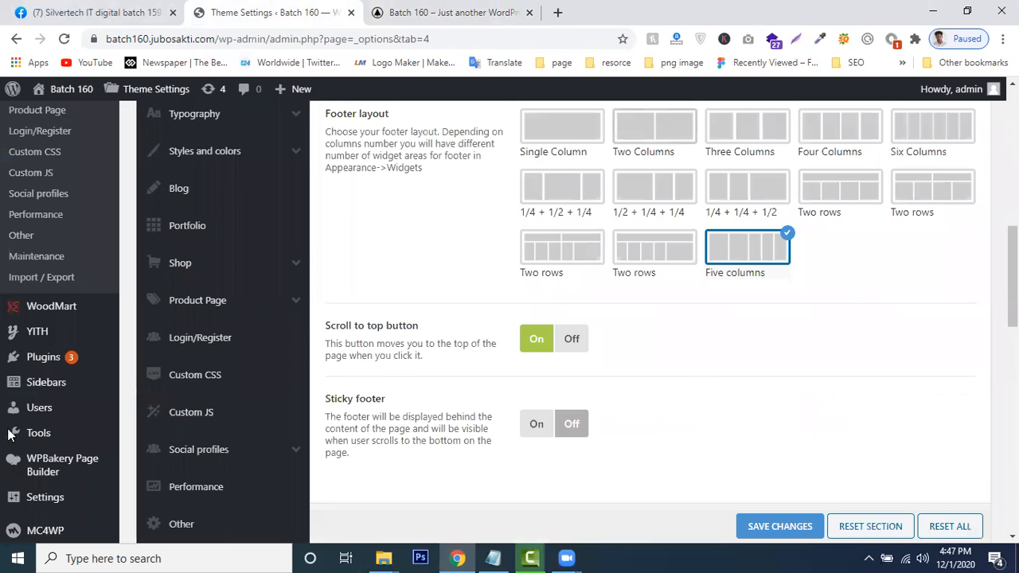
# Return to the live site's footer and highlight its copyright line
pyautogui.hotkey('ctrl', 'Tab')
pyautogui.scroll(-1, 58, 512)
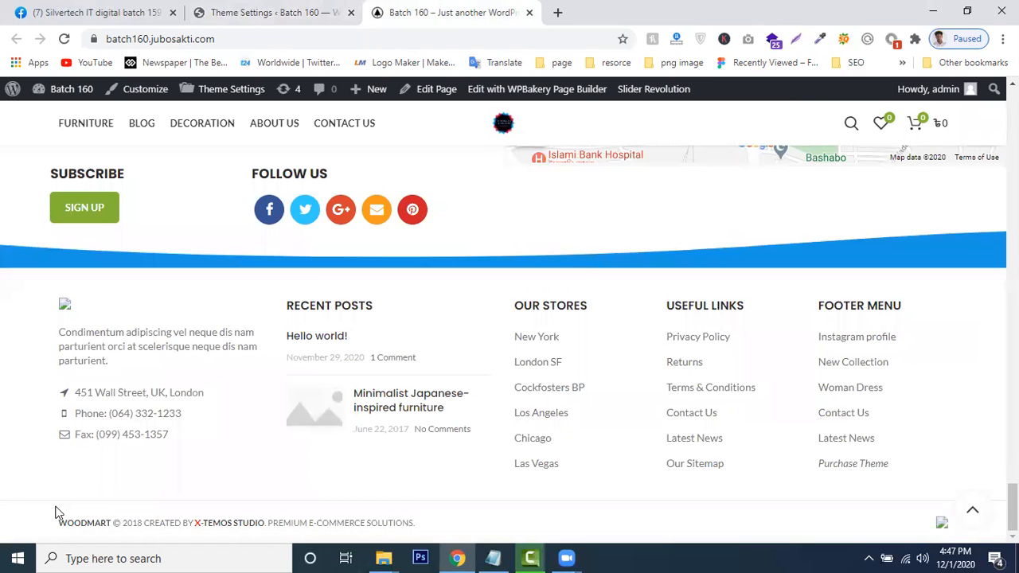
pyautogui.tripleClick(58, 512)
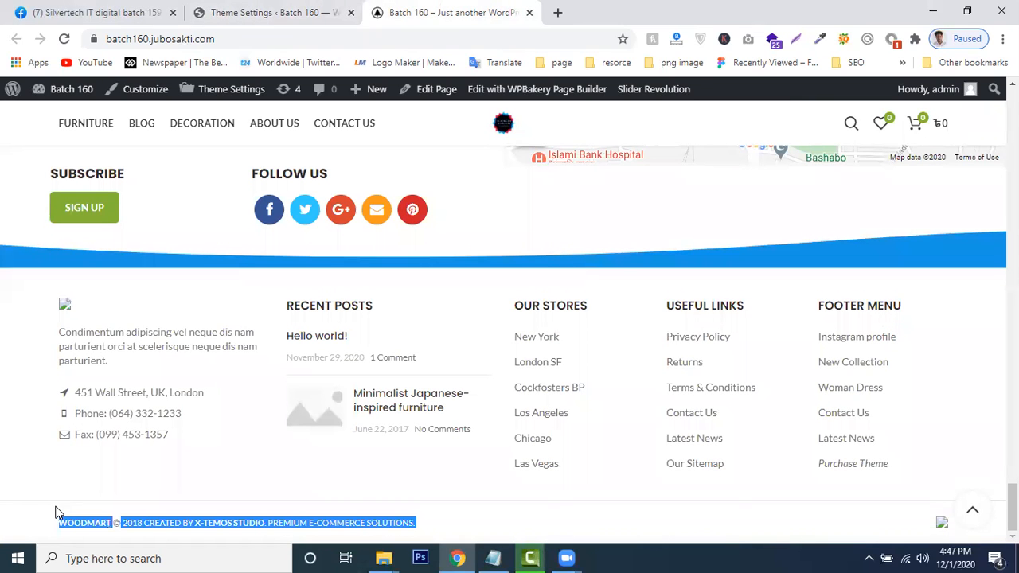
pyautogui.click(26, 420)
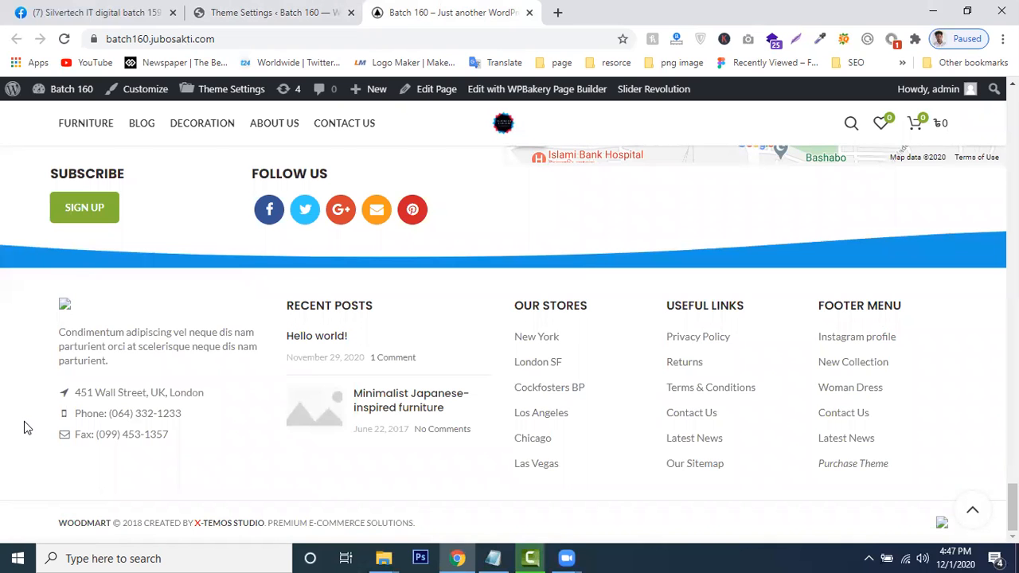
pyautogui.scroll(1, 24, 421)
pyautogui.scroll(-1, 501, 346)
# Select the entire Footer Copyrights text, then minimize the browser to the desktop
pyautogui.click(247, 11)
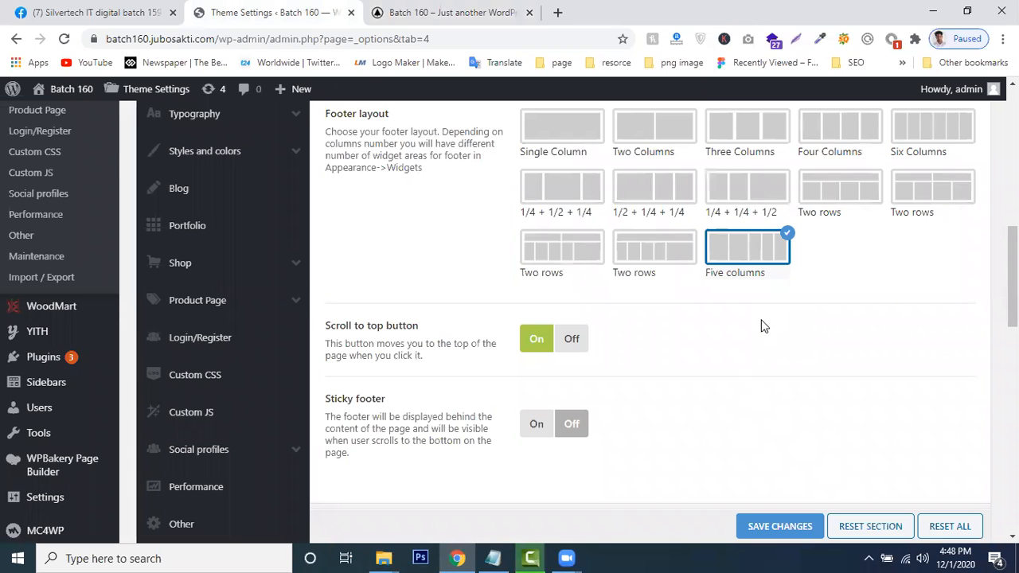
pyautogui.scroll(-2, 747, 360)
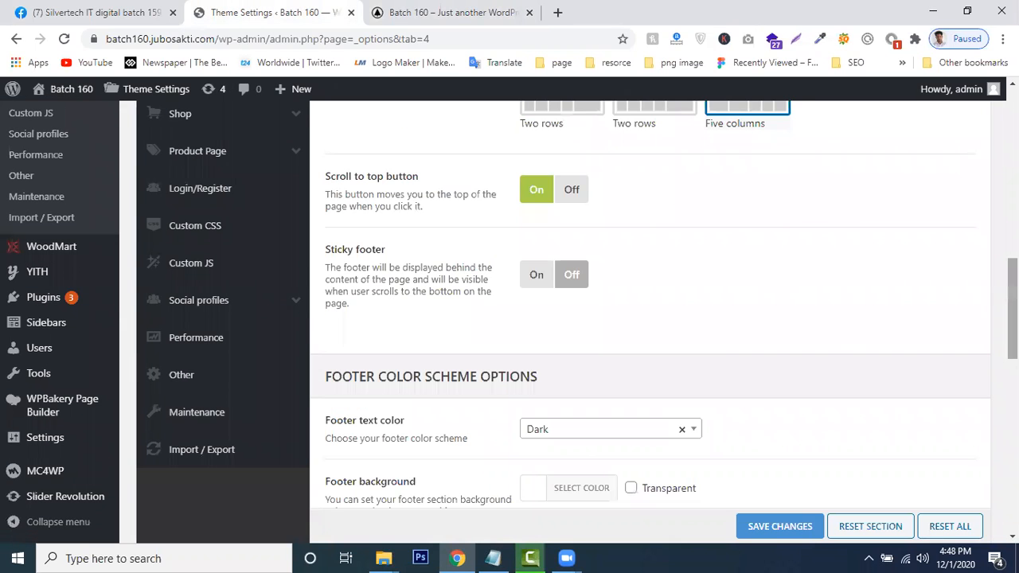
pyautogui.scroll(-1, 747, 360)
pyautogui.scroll(-6, 473, 228)
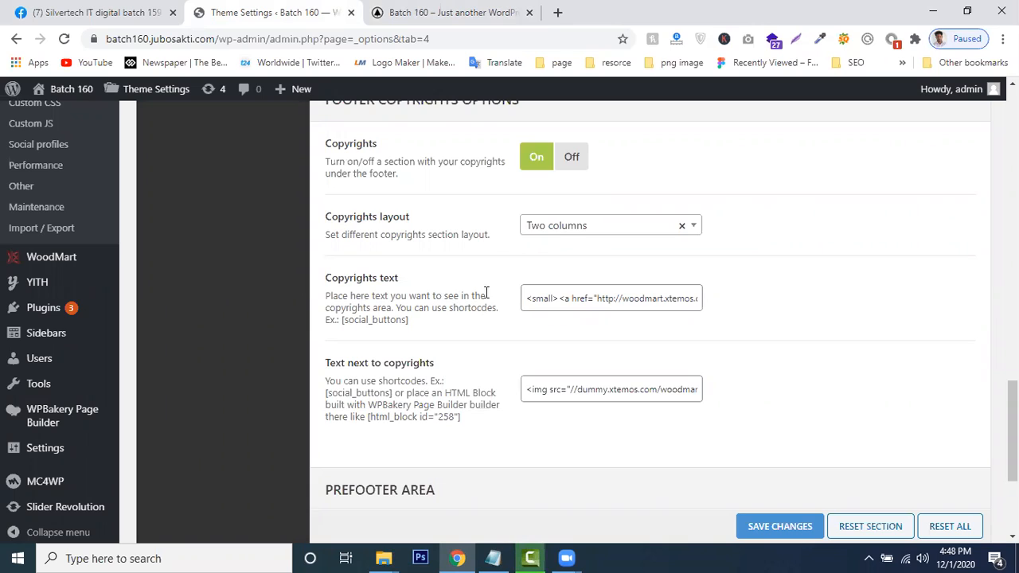
pyautogui.doubleClick(556, 298)
pyautogui.hotkey('ctrl', 'a')
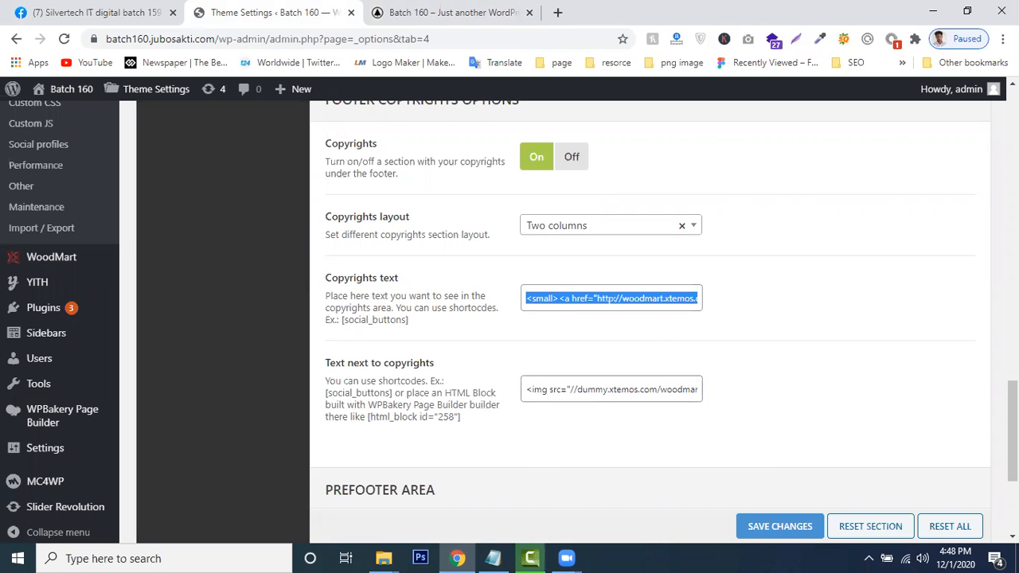
pyautogui.click(932, 10)
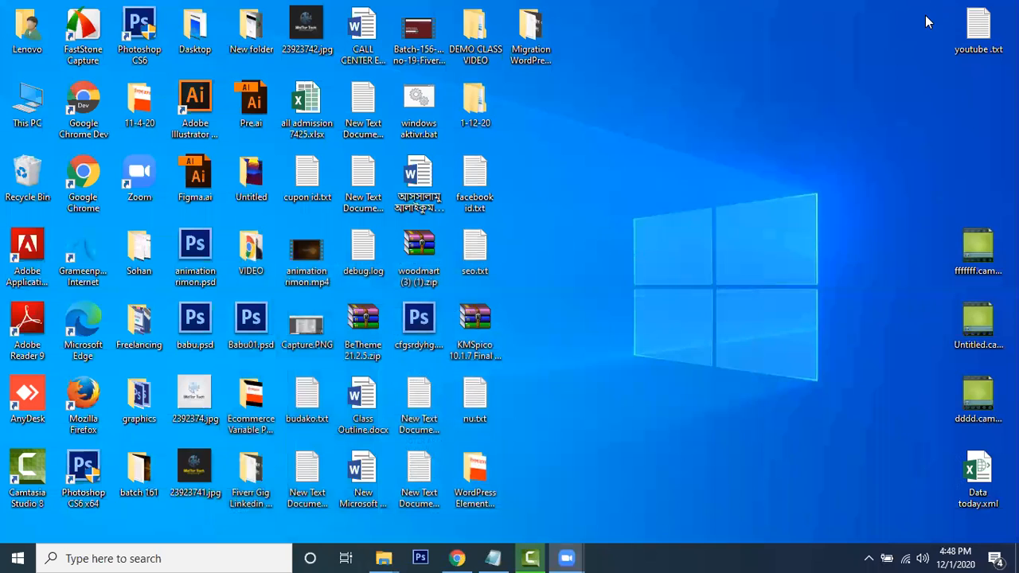
# Create a new text document on the desktop with the default name
pyautogui.rightClick(678, 149)
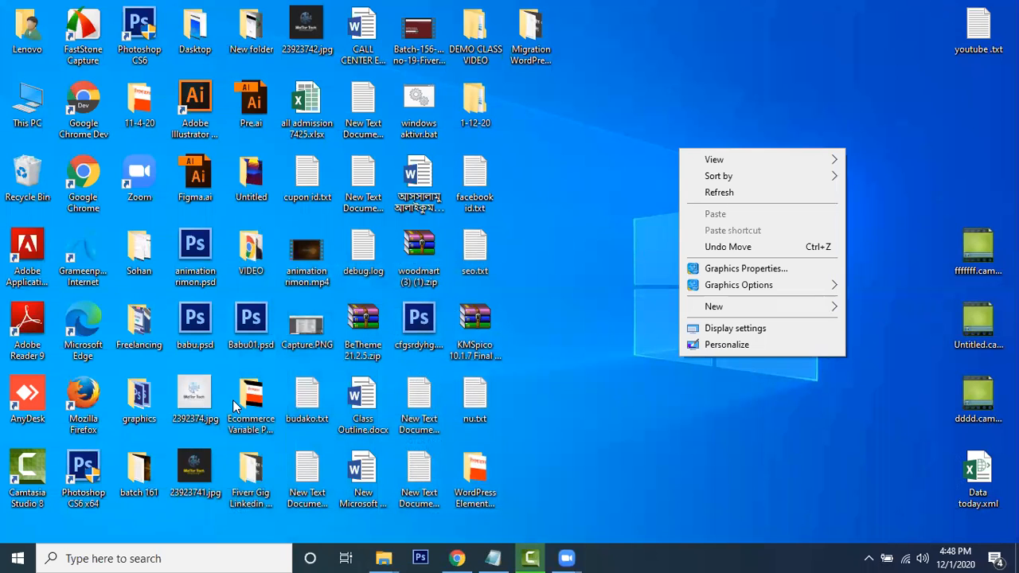
pyautogui.moveTo(788, 312)
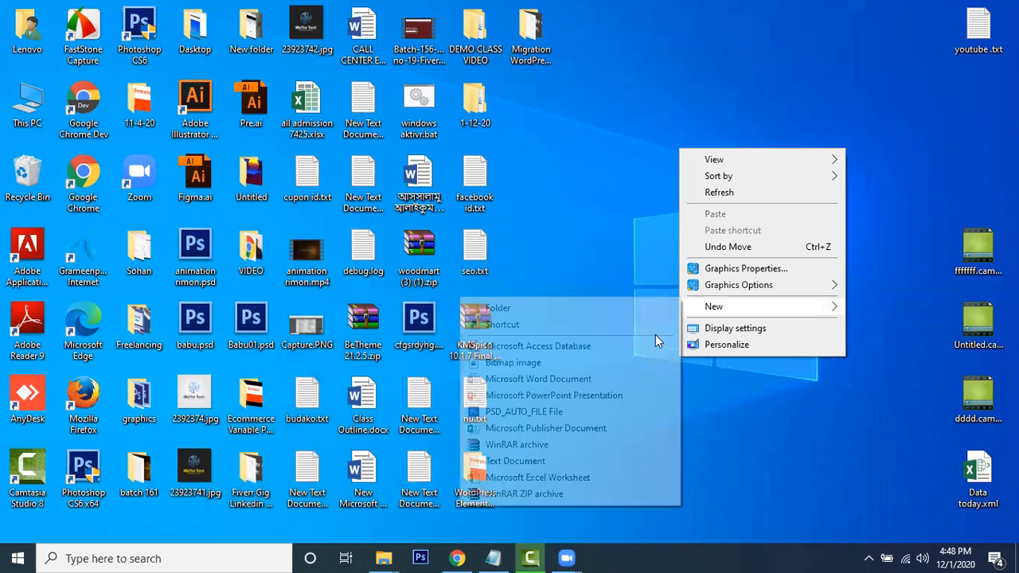
pyautogui.click(504, 461)
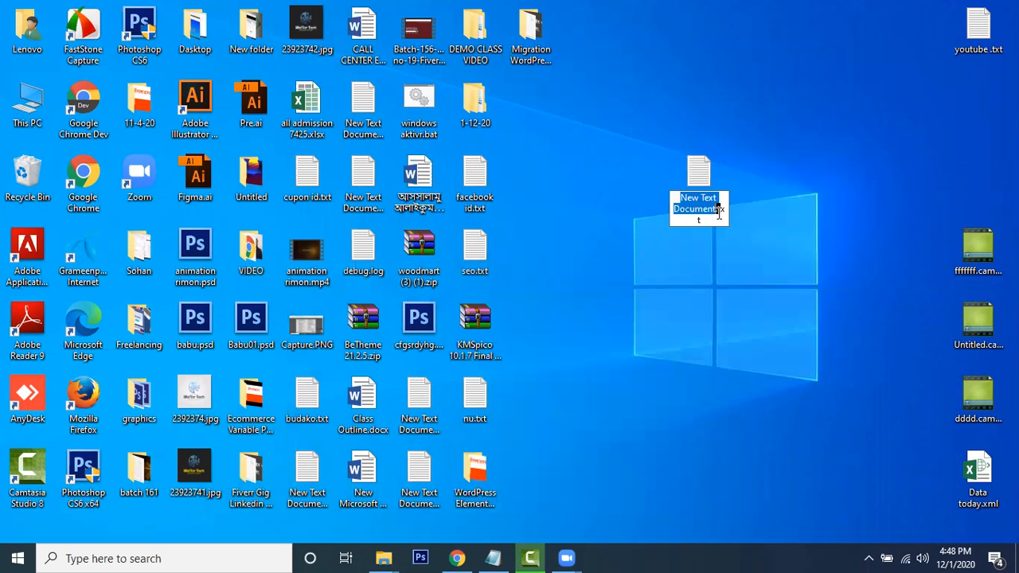
pyautogui.press('Return')
# Paste the copyright HTML into the document and select the woodmart.xtemos.com link URL
pyautogui.doubleClick(711, 178)
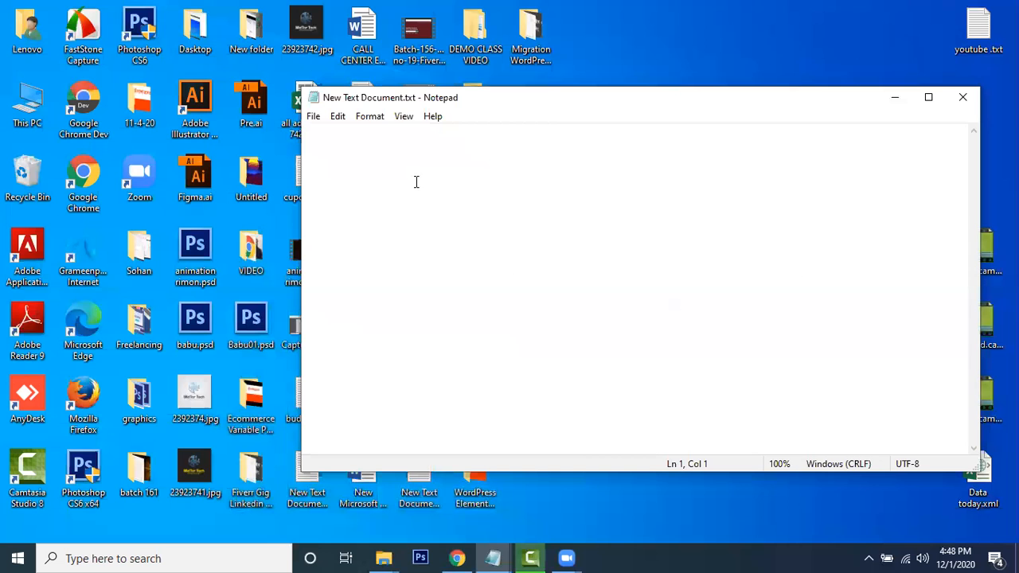
pyautogui.write('<small><a href="http://woodmart.xtemos.com"><strong>WOODMART</strong></a> <i class="fa fa-copyright"></i>  2018 CREATED BY <a href="http://xtemos.com"><strong><span style="color: red; font-size: 12px;">X</span>-TEMOS STUDIO</strong></a>. PREMIUM E-COMMERCE SOLUTIONS.</small>')
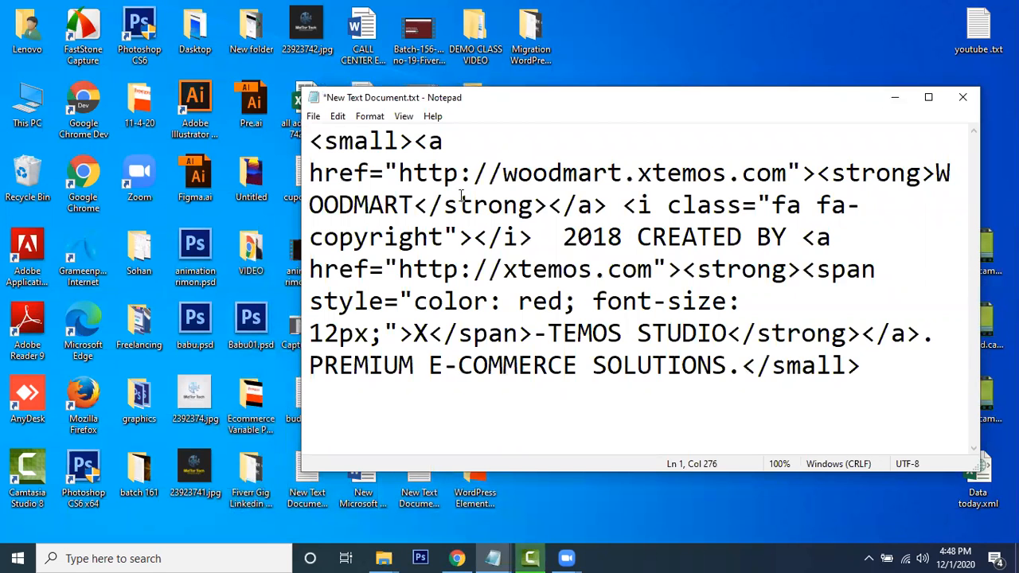
pyautogui.click(400, 174)
pyautogui.hotkey('shift', 'Home')
pyautogui.keyDown('shift'); pyautogui.click(786, 173); pyautogui.keyUp('shift')
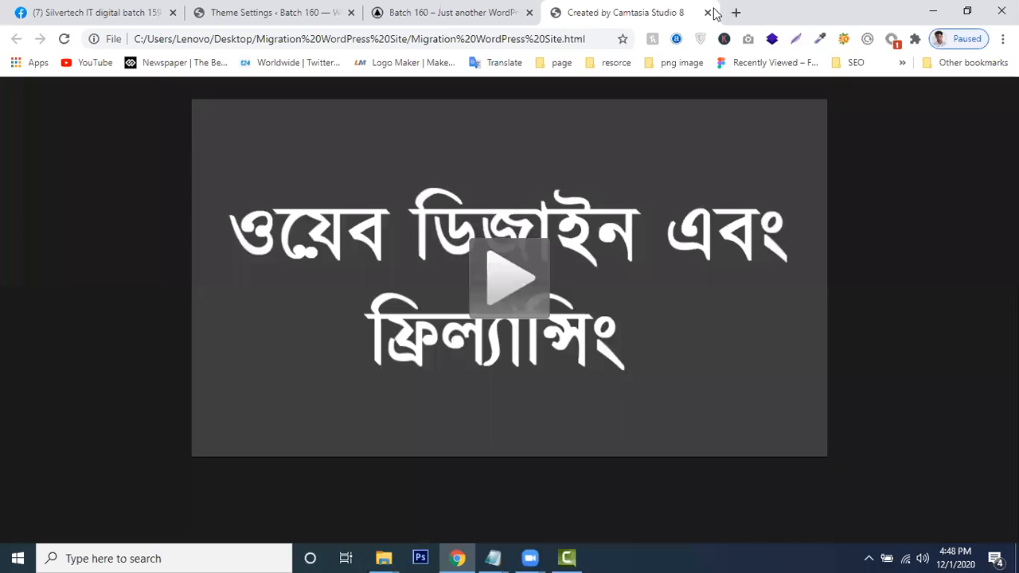
pyautogui.hotkey('ctrl', 'w')
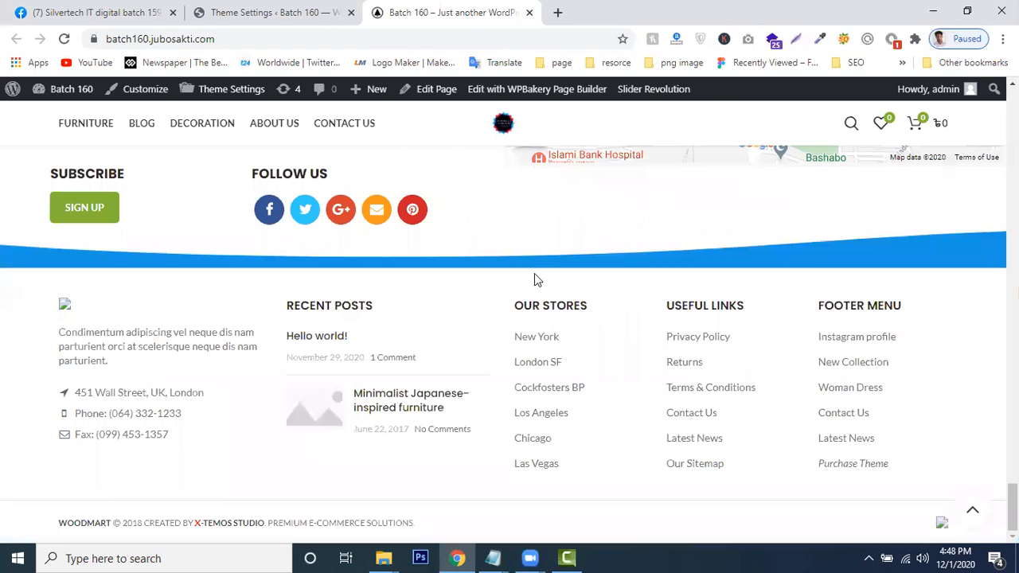
# Replace the woodmart.xtemos.com domain in the copyright link with batch160.jubosakti.com
pyautogui.moveTo(493, 558)
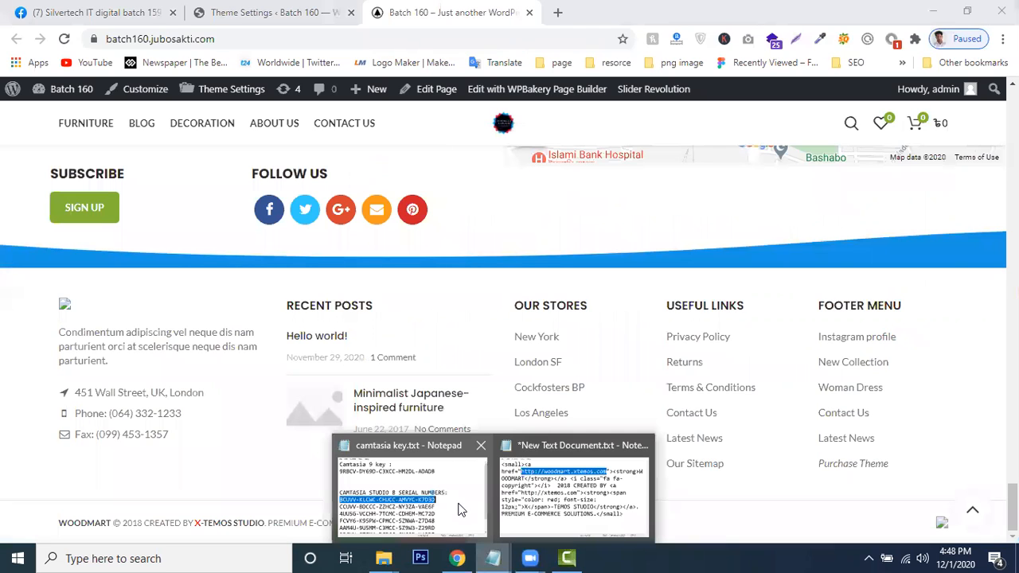
pyautogui.click(499, 480)
pyautogui.click(971, 105)
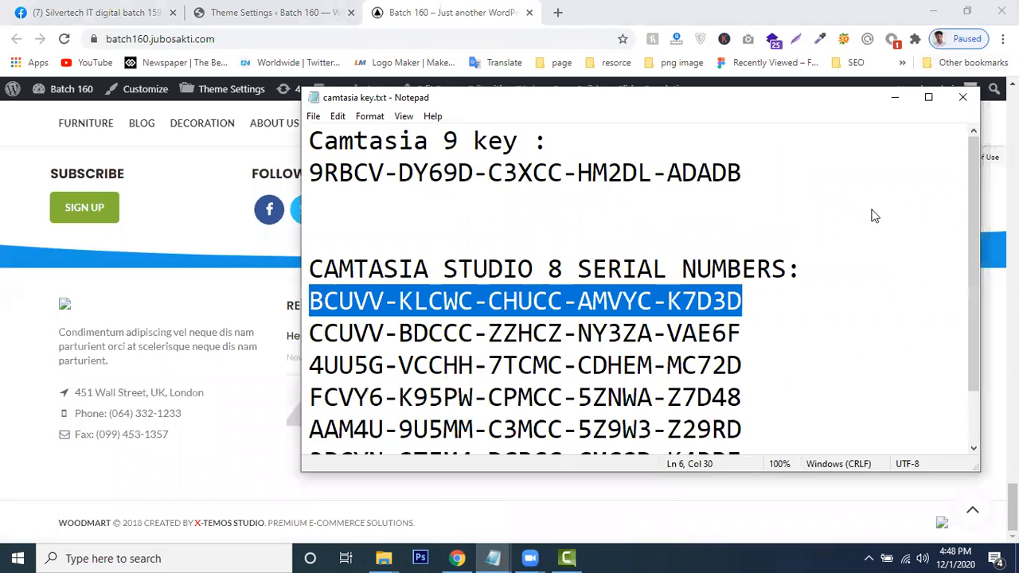
pyautogui.click(493, 558)
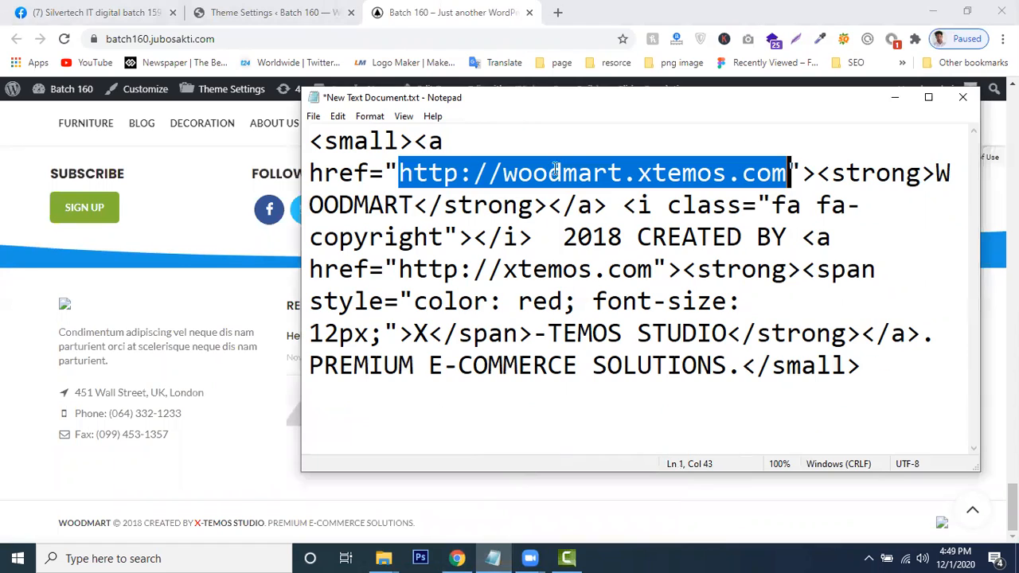
pyautogui.click(756, 167)
pyautogui.moveTo(785, 172); pyautogui.dragTo(505, 175)
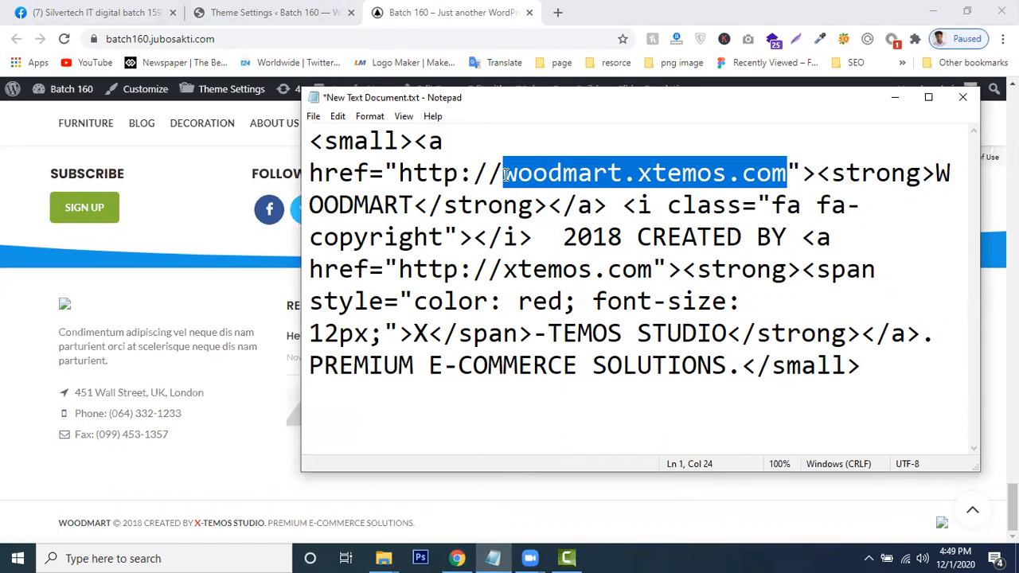
pyautogui.press('BackSpace')
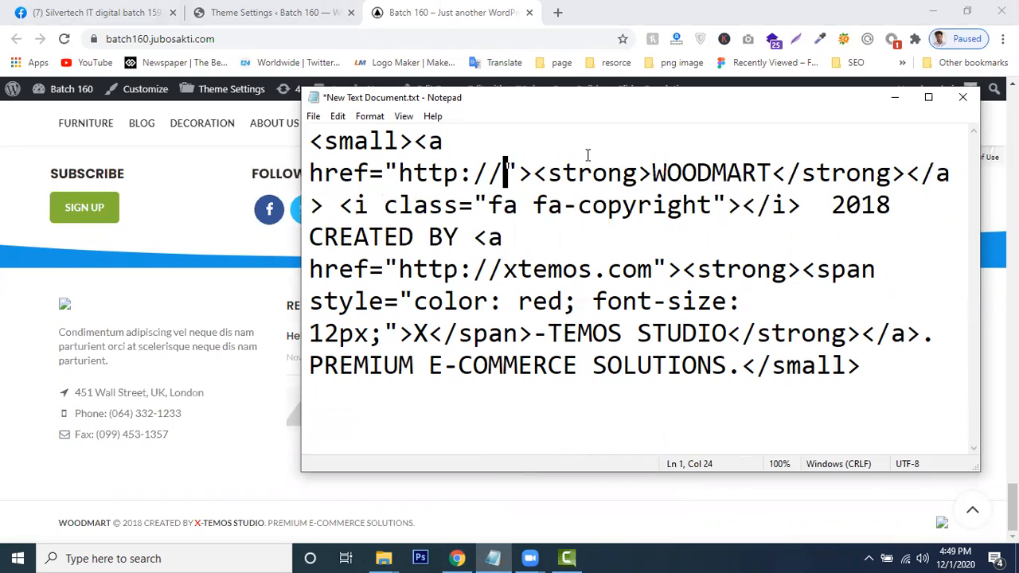
pyautogui.write('batch1')
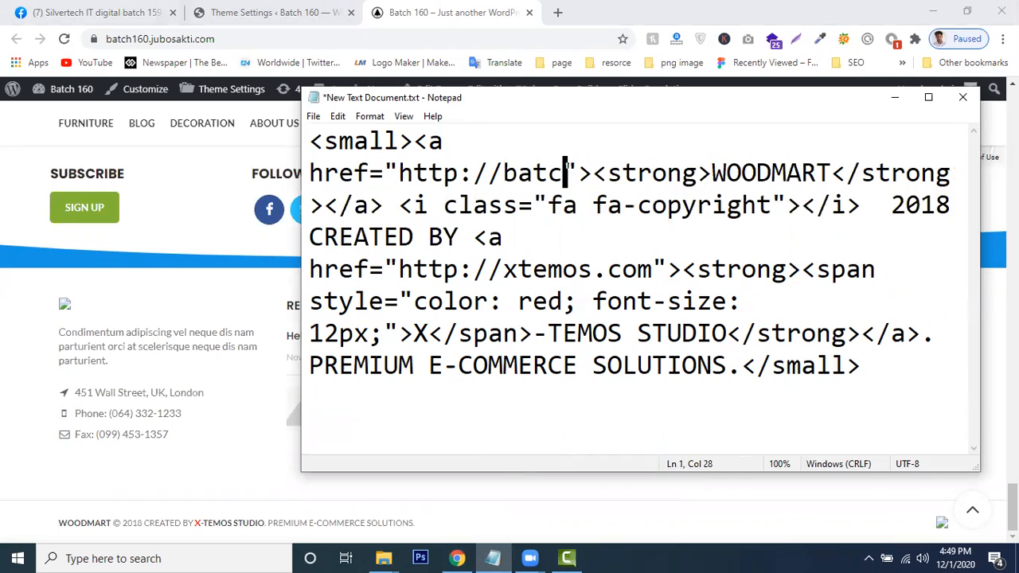
pyautogui.write('660')
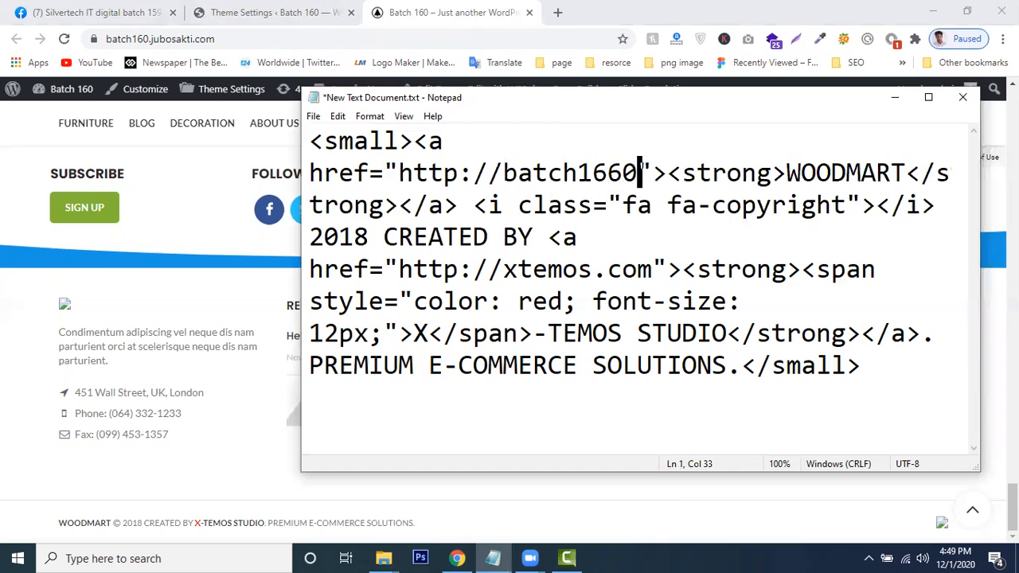
pyautogui.press('BackSpace')
pyautogui.press('BackSpace')
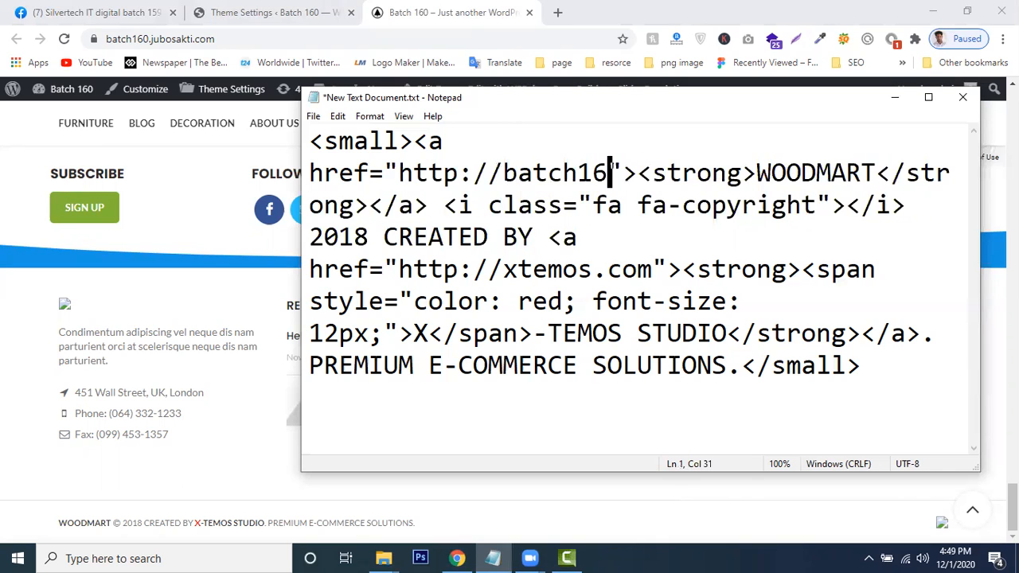
pyautogui.write('0')
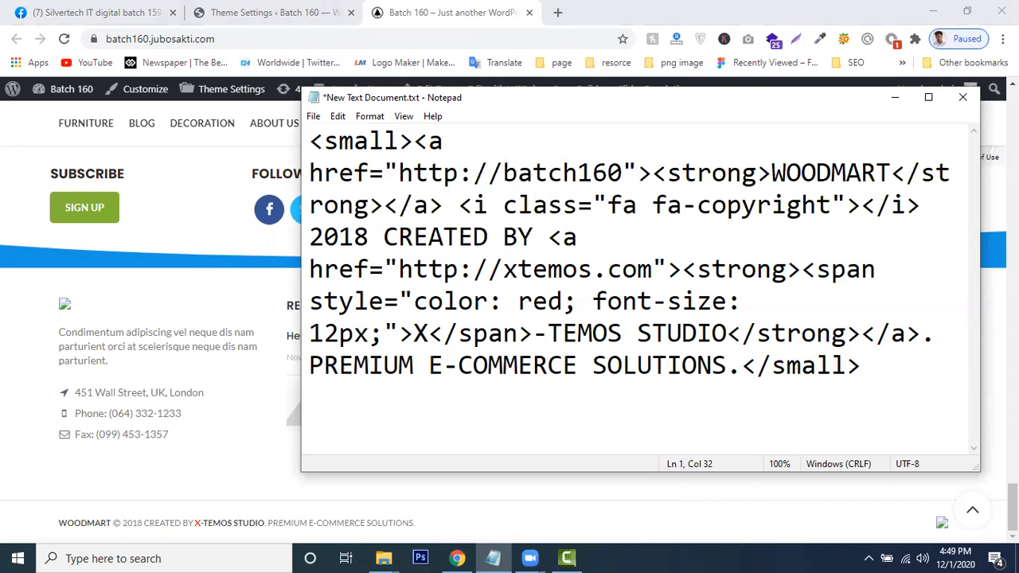
pyautogui.write('.')
pyautogui.write('jubos')
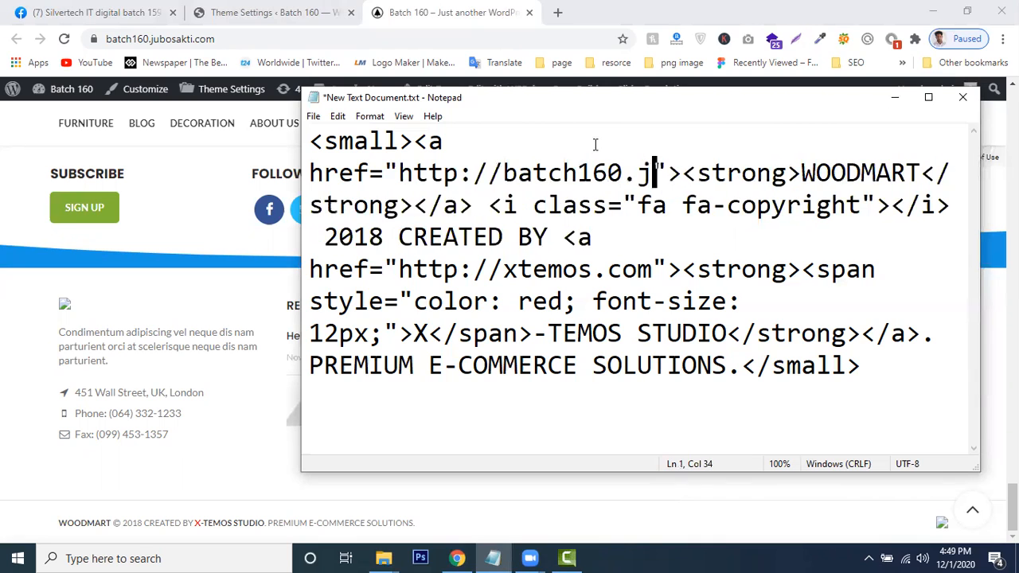
pyautogui.write('akti')
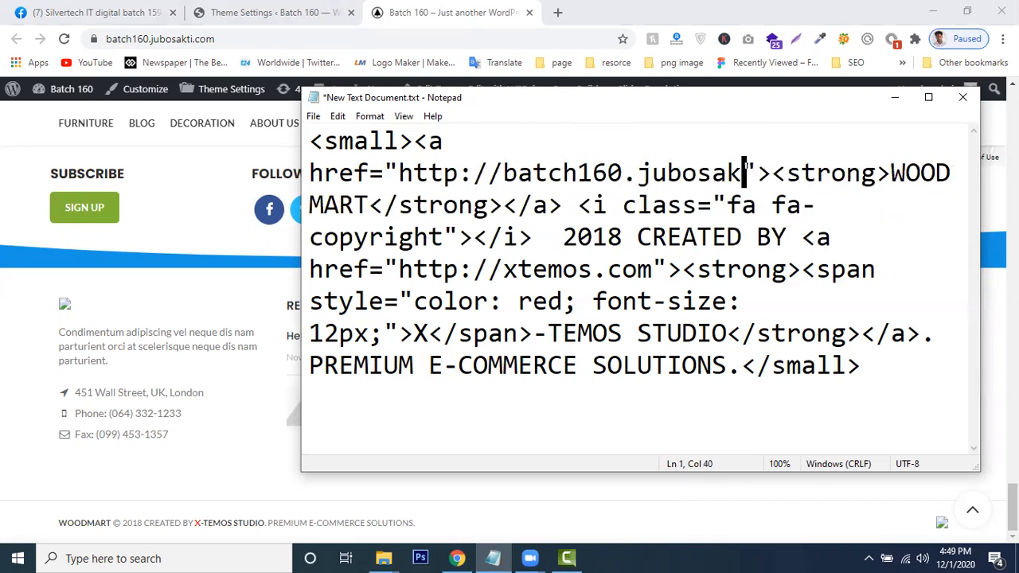
pyautogui.write('.com')
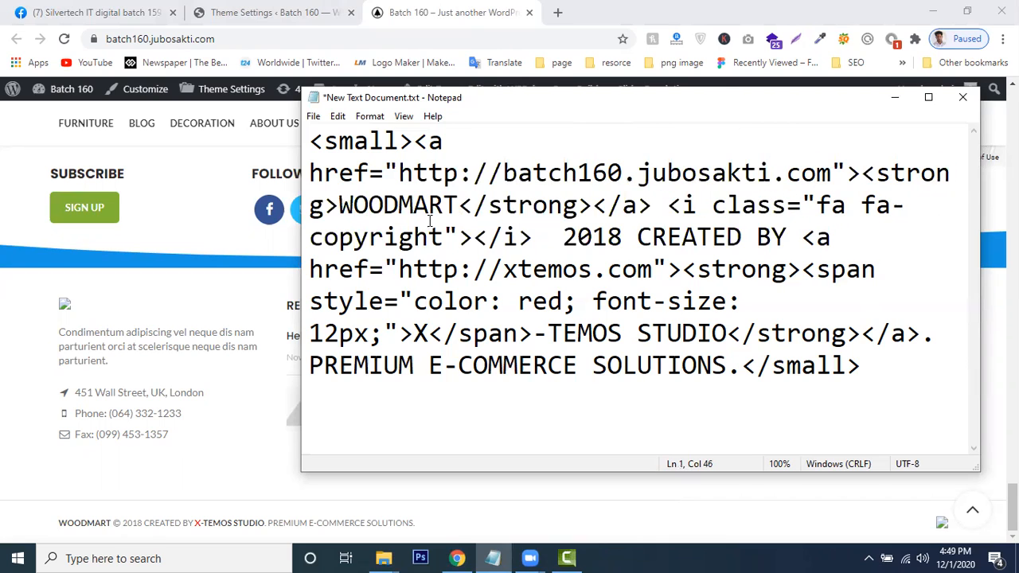
# Change the link label WOODMART to Jubosakti
pyautogui.moveTo(340, 206); pyautogui.dragTo(462, 205)
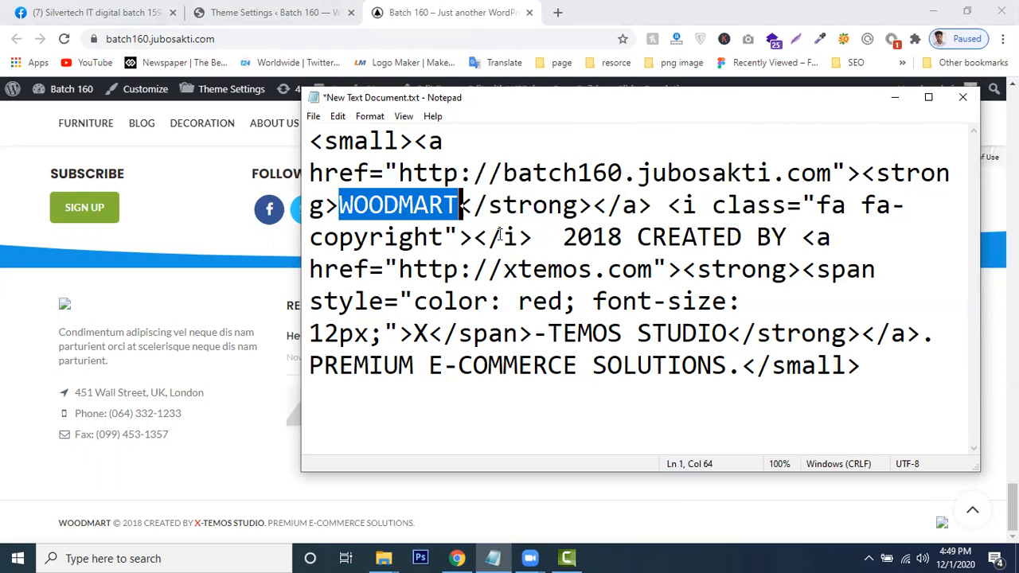
pyautogui.write('Jubosak')
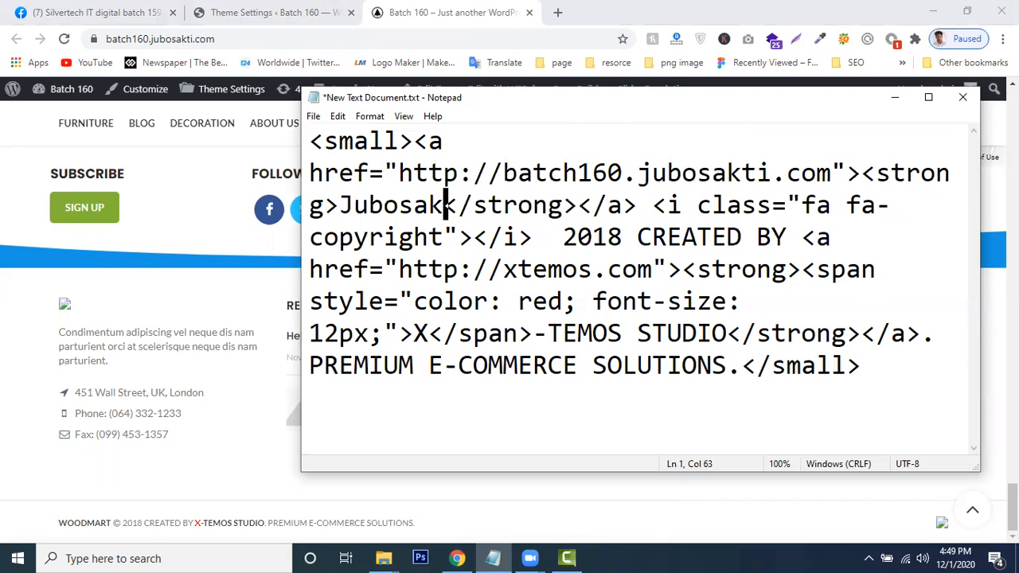
pyautogui.write('ti')
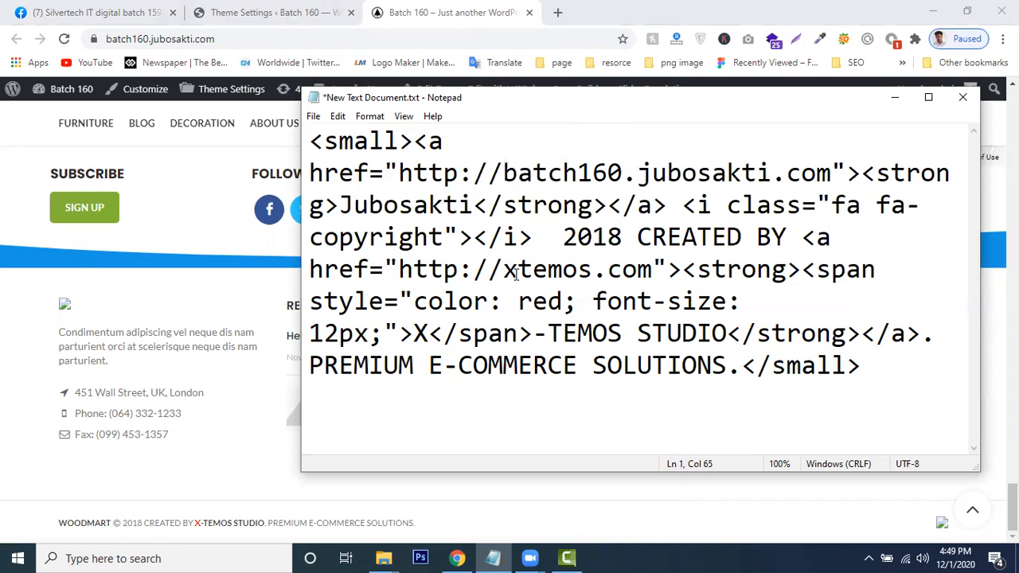
pyautogui.moveTo(341, 204); pyautogui.dragTo(475, 205)
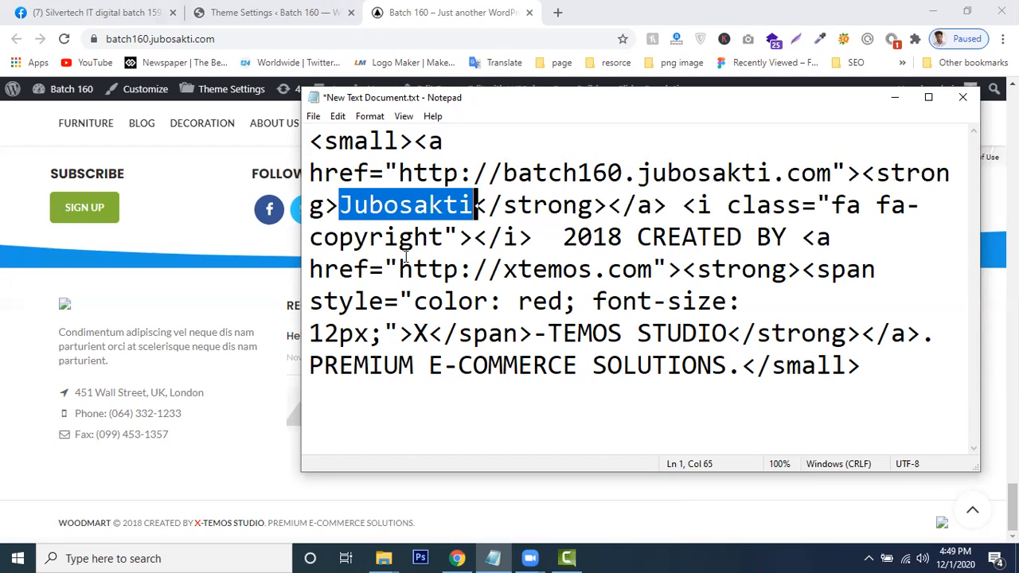
pyautogui.click(348, 203)
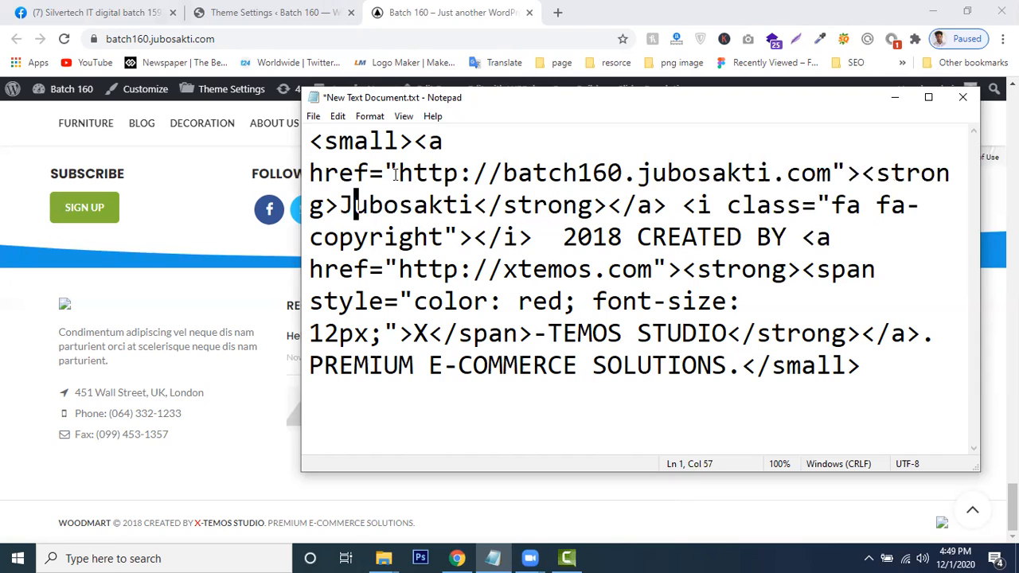
pyautogui.moveTo(312, 140); pyautogui.dragTo(758, 301)
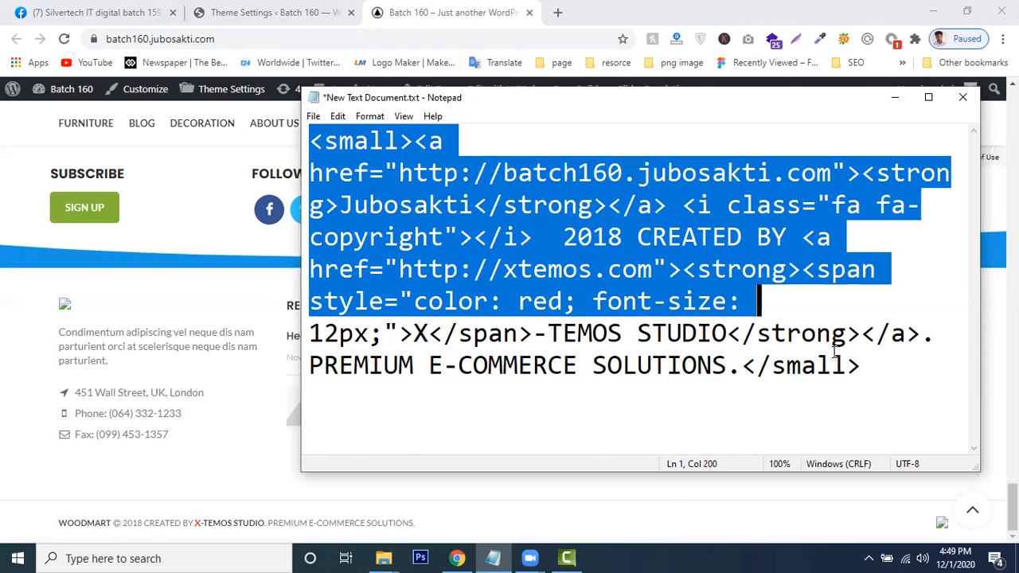
# Change the copyright year from 2018 to 2020
pyautogui.moveTo(834, 354); pyautogui.dragTo(876, 375)
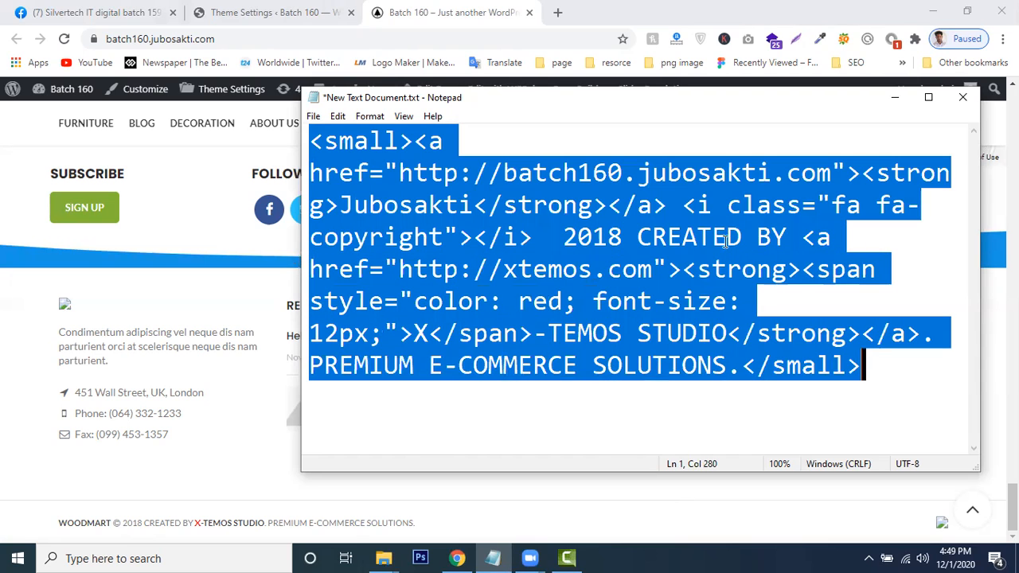
pyautogui.click(386, 141)
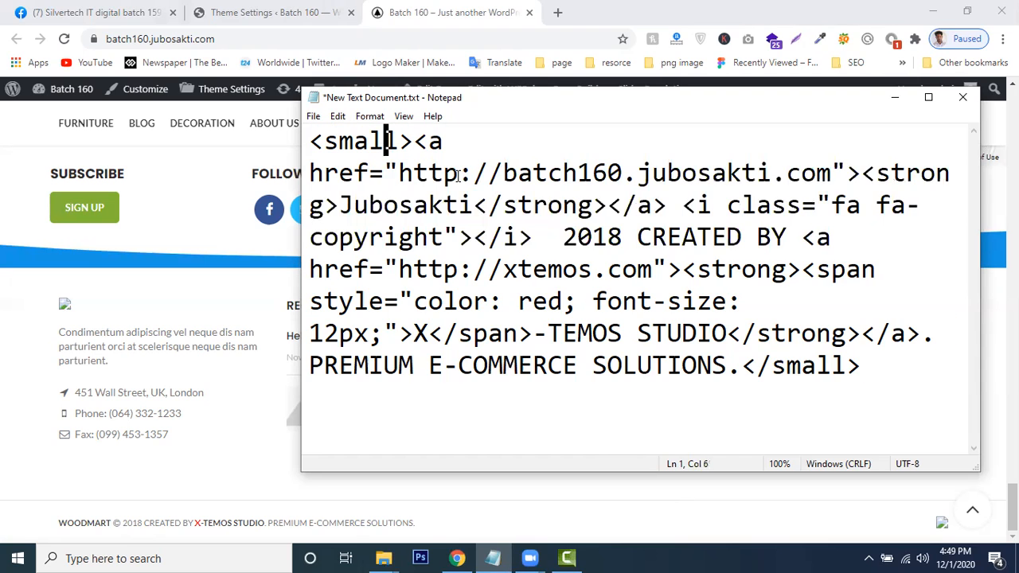
pyautogui.click(507, 237)
pyautogui.doubleClick(508, 236)
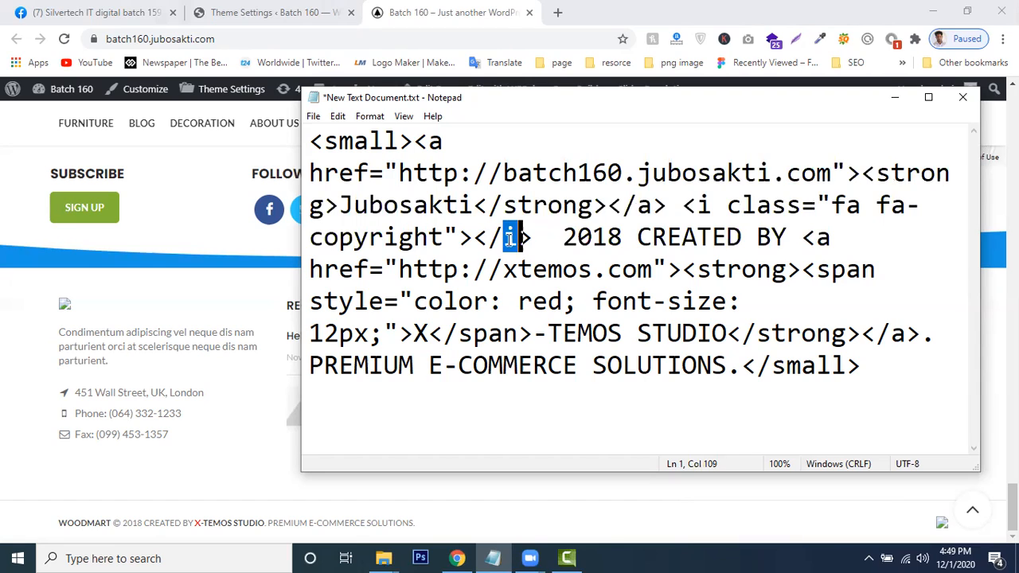
pyautogui.click(507, 237)
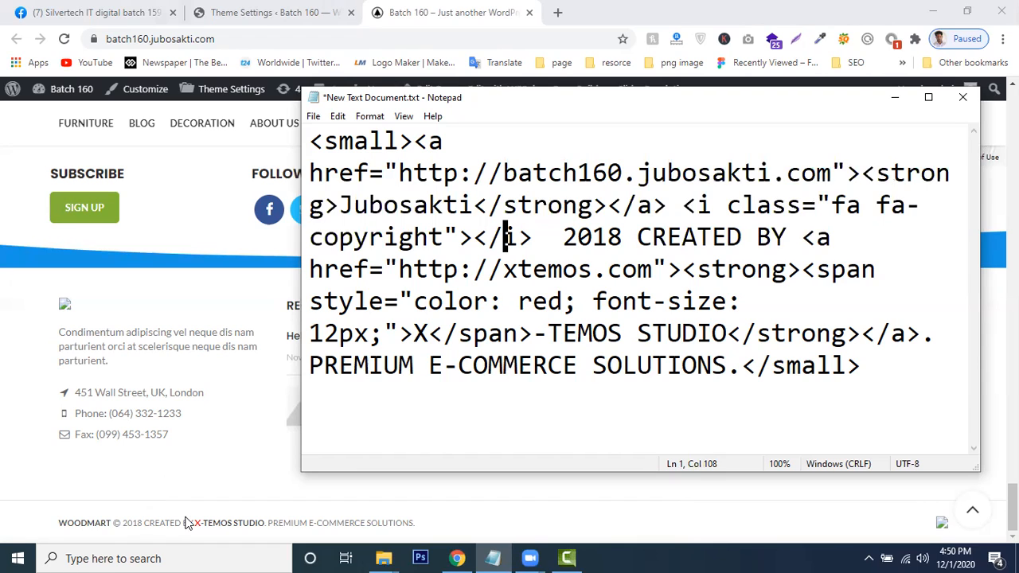
pyautogui.moveTo(563, 236); pyautogui.dragTo(639, 236)
pyautogui.moveTo(773, 229); pyautogui.dragTo(758, 235)
pyautogui.click(563, 236)
pyautogui.click(593, 238)
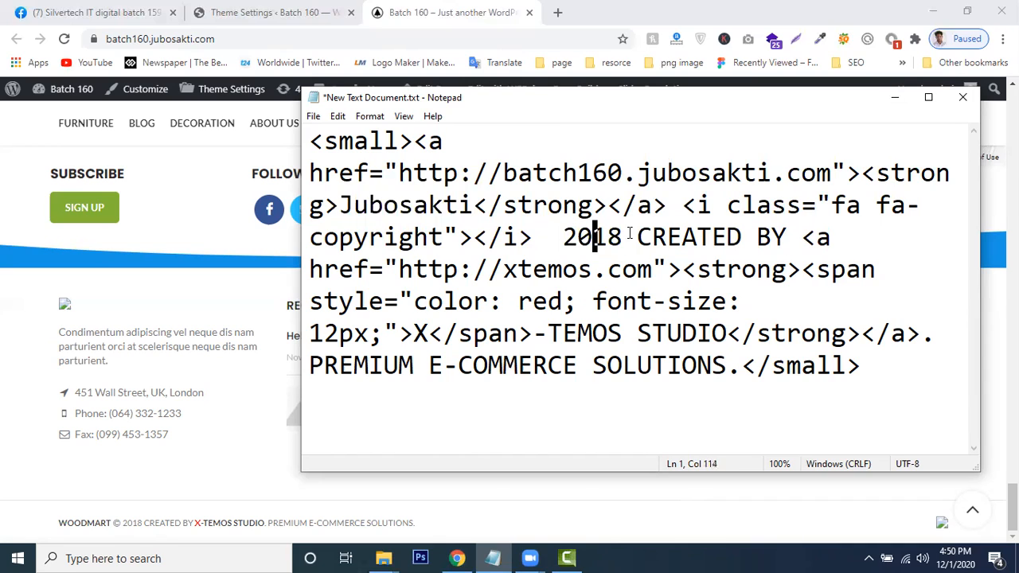
pyautogui.keyDown('shift'); pyautogui.click(629, 234); pyautogui.keyUp('shift')
pyautogui.write('20')
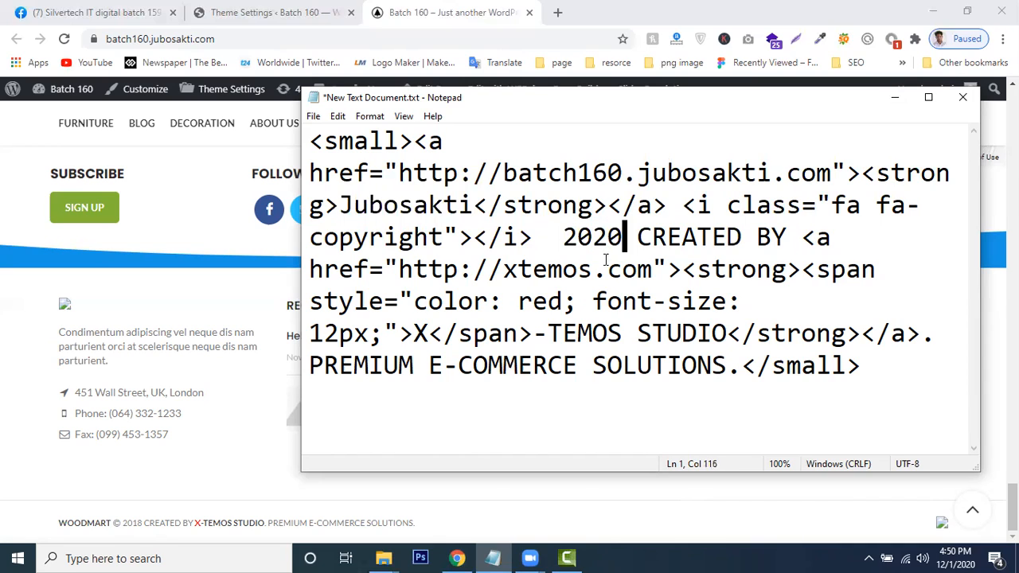
# Select the xtemos.com address in the CREATED BY credit link
pyautogui.moveTo(668, 237); pyautogui.dragTo(787, 237)
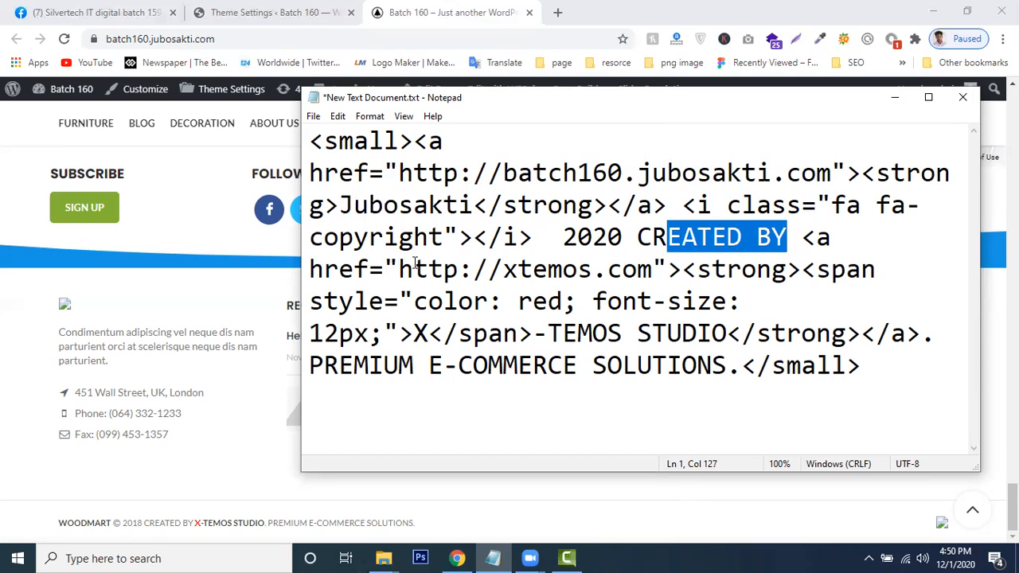
pyautogui.moveTo(400, 269); pyautogui.dragTo(510, 271)
pyautogui.click(629, 270)
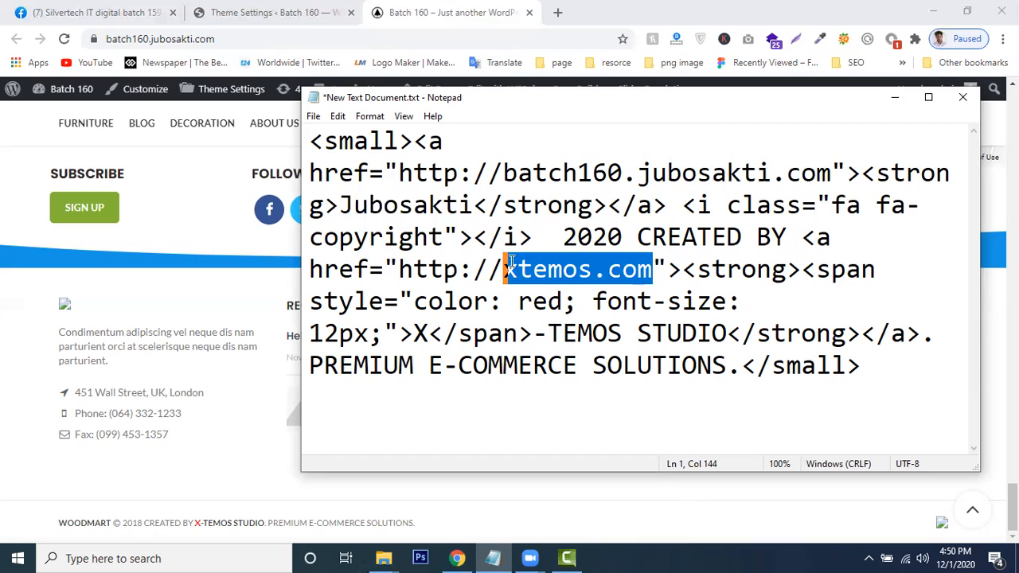
# Point the credit link to silvertechit.com and replace the red X span text with SilverTech IT
pyautogui.write('j')
pyautogui.press('BackSpace')
pyautogui.write('s')
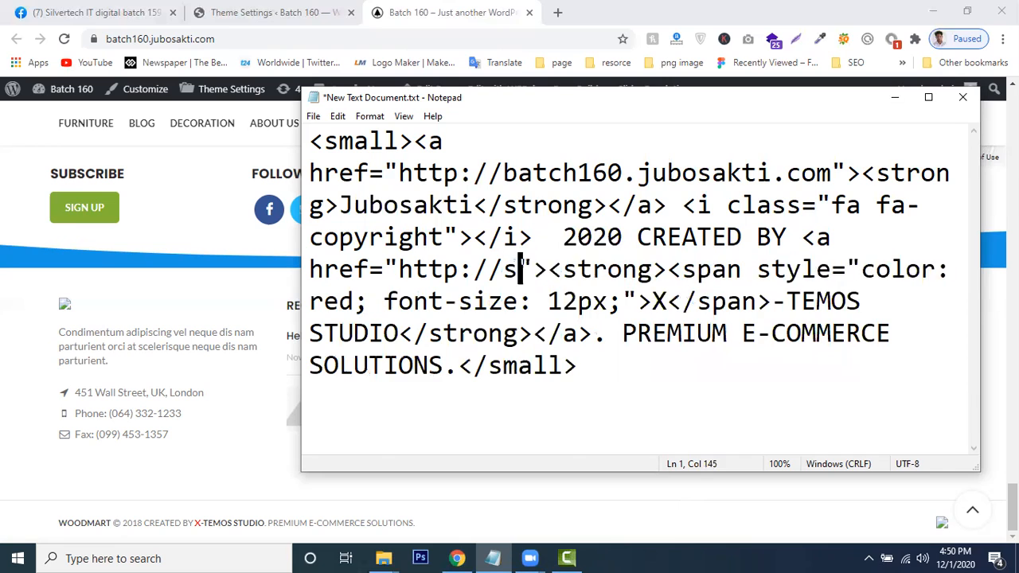
pyautogui.write('ilvertec')
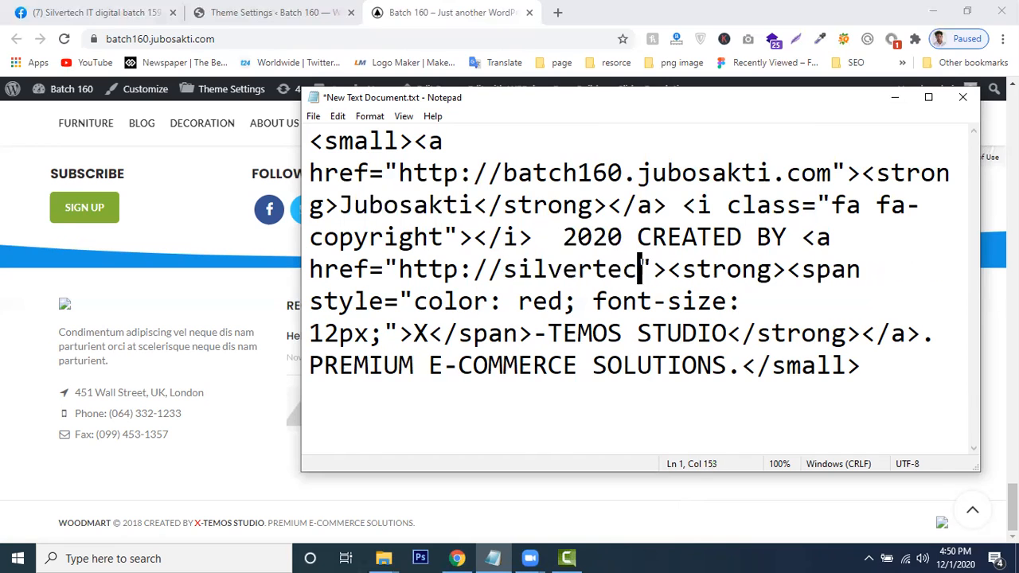
pyautogui.write('hit')
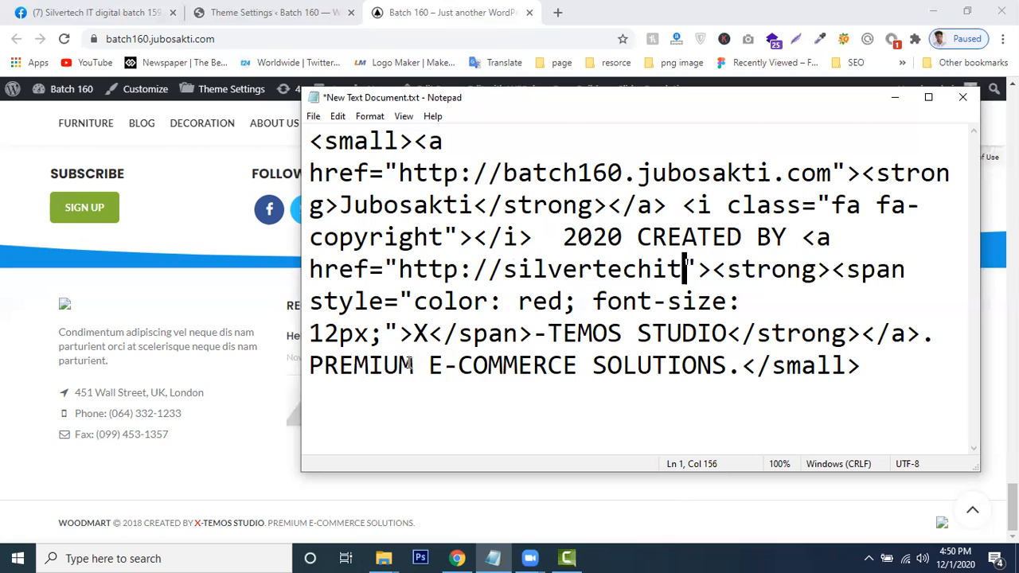
pyautogui.moveTo(427, 337); pyautogui.dragTo(414, 318)
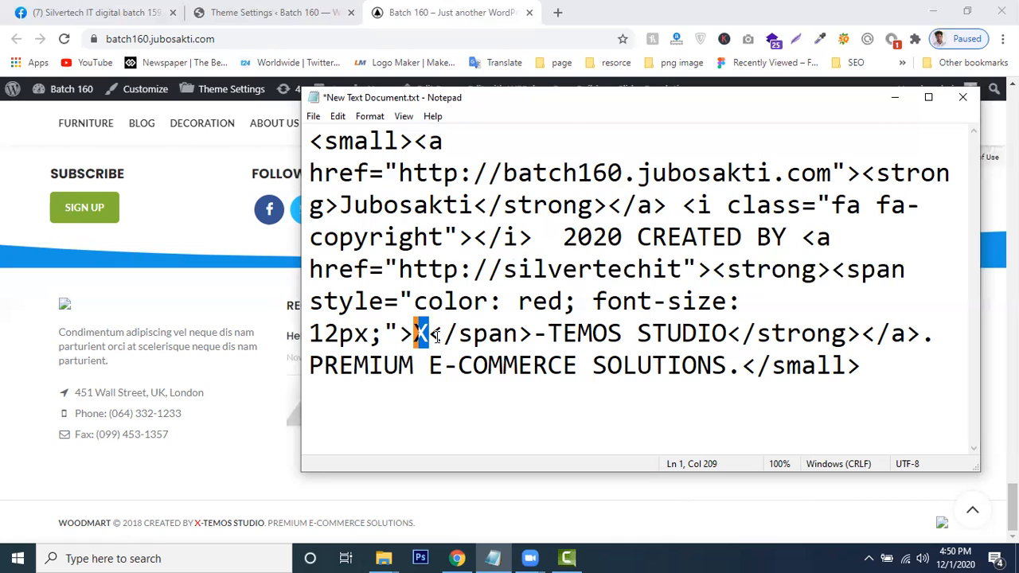
pyautogui.write('Silver')
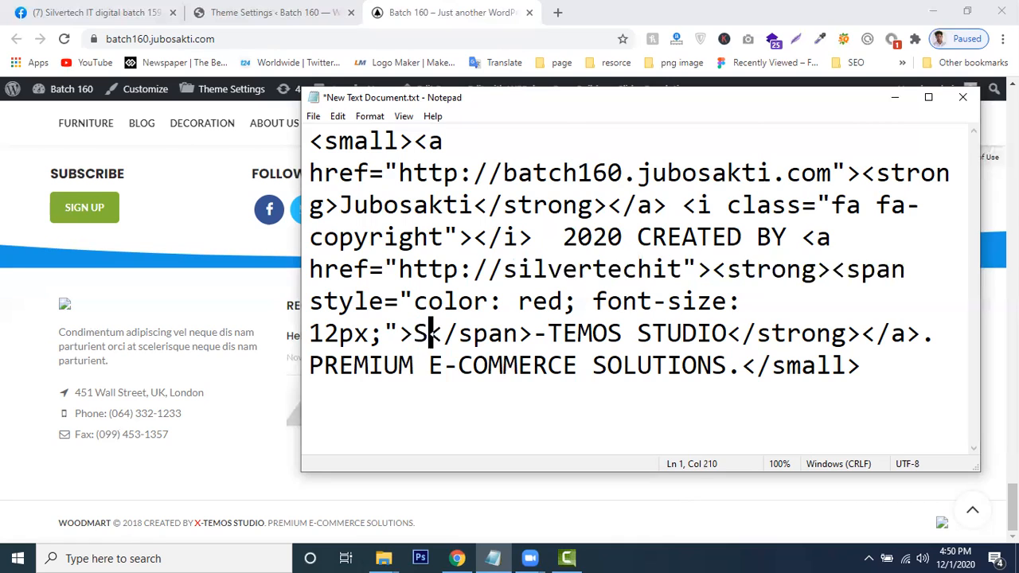
pyautogui.write('Tech')
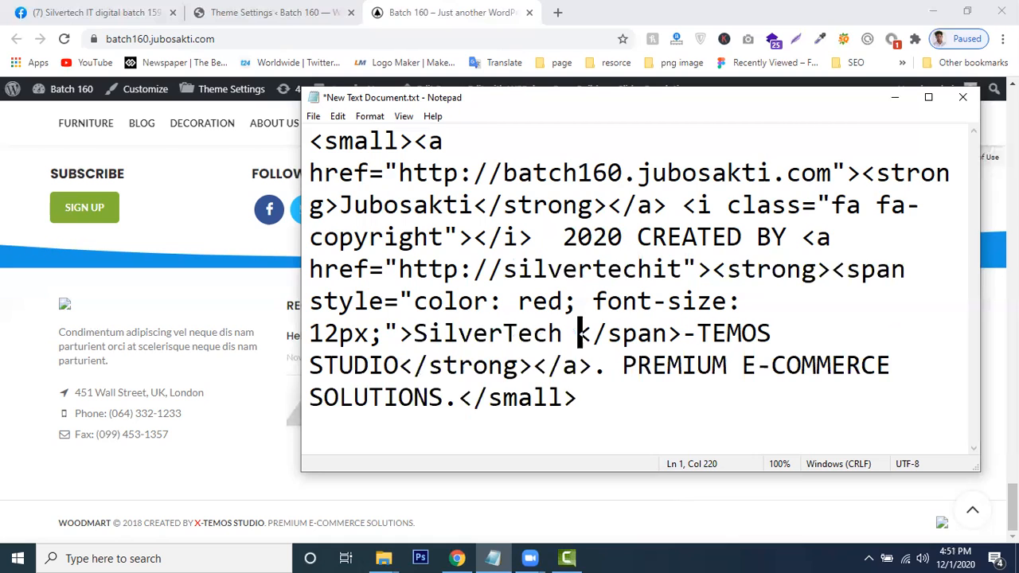
pyautogui.write(' IY')
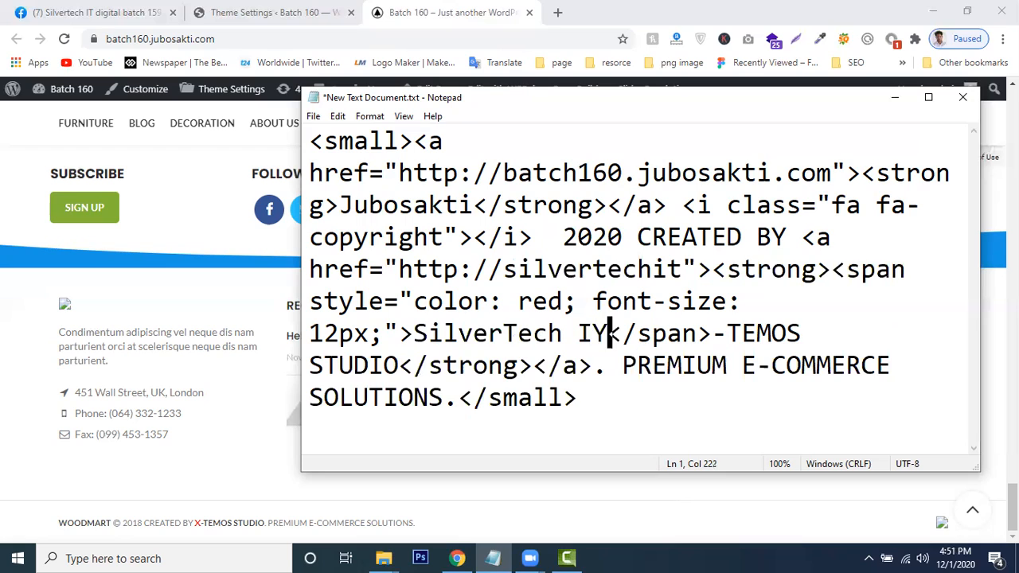
pyautogui.press('BackSpace')
pyautogui.write('T')
pyautogui.moveTo(518, 270); pyautogui.dragTo(682, 269)
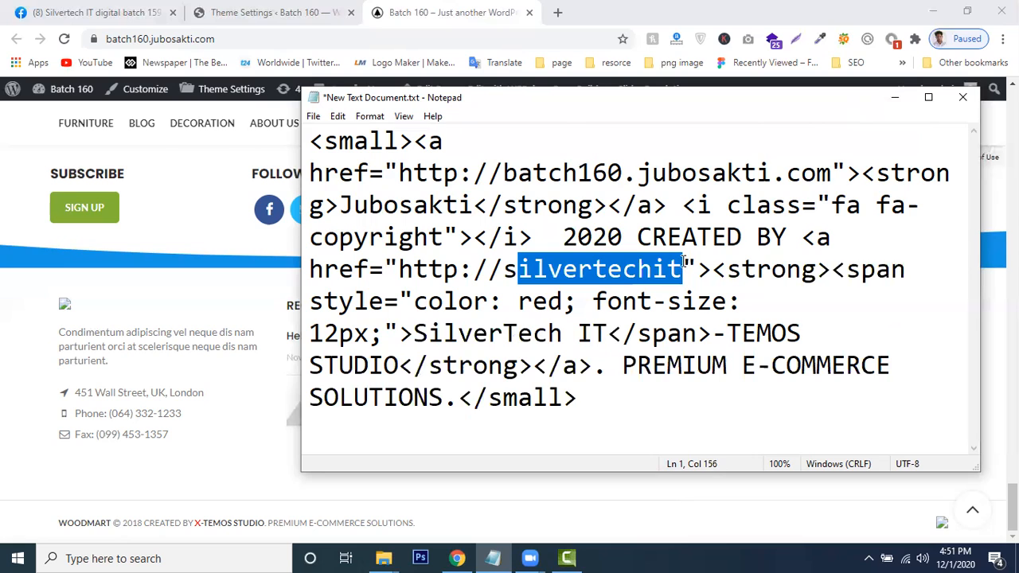
pyautogui.click(684, 268)
pyautogui.write('.com')
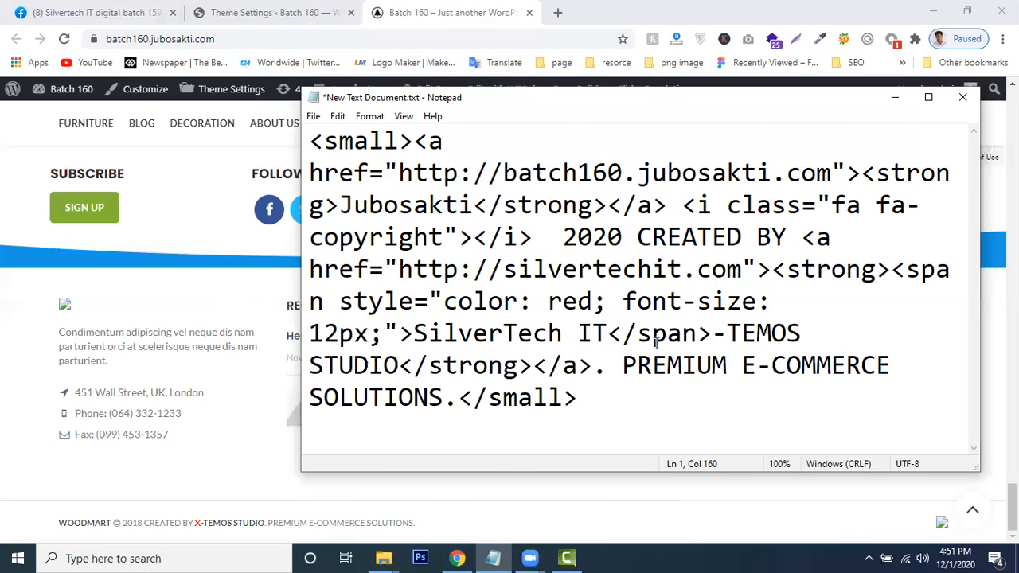
# Select the entire edited HTML snippet for copying
pyautogui.moveTo(621, 365); pyautogui.dragTo(625, 414)
pyautogui.click(451, 397)
pyautogui.moveTo(620, 364); pyautogui.dragTo(462, 398)
pyautogui.click(588, 402)
pyautogui.moveTo(581, 402); pyautogui.dragTo(285, 111)
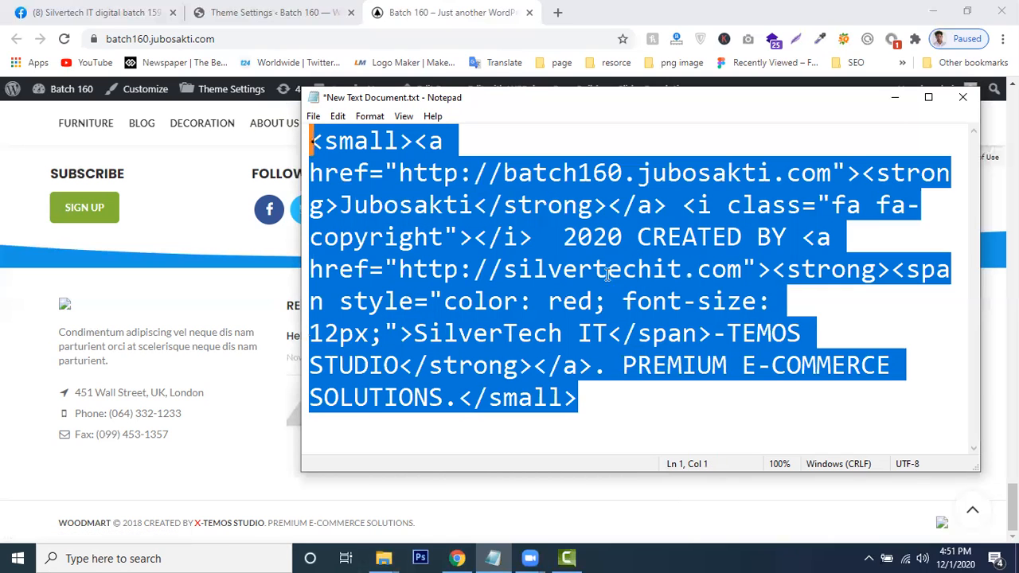
# Replace the Copyrights field content with the edited SilverTech IT HTML and save the changes
pyautogui.click(5, 271)
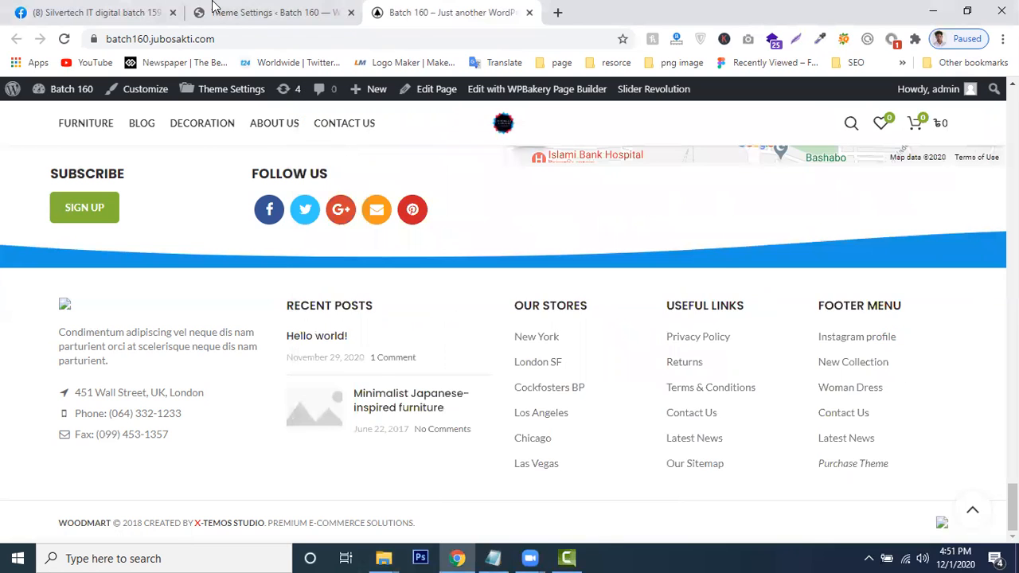
pyautogui.click(216, 11)
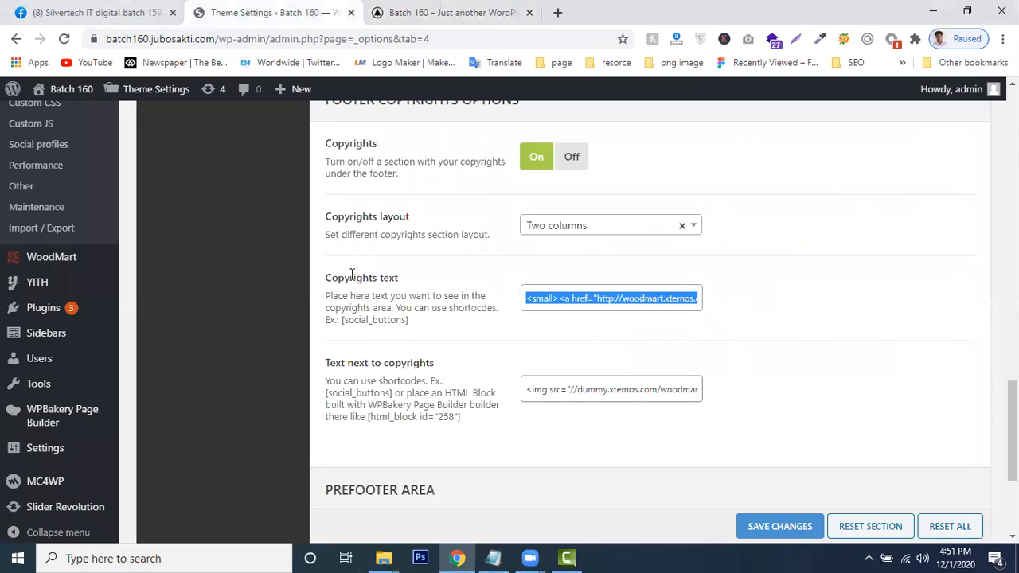
pyautogui.tripleClick(557, 296)
pyautogui.press('BackSpace')
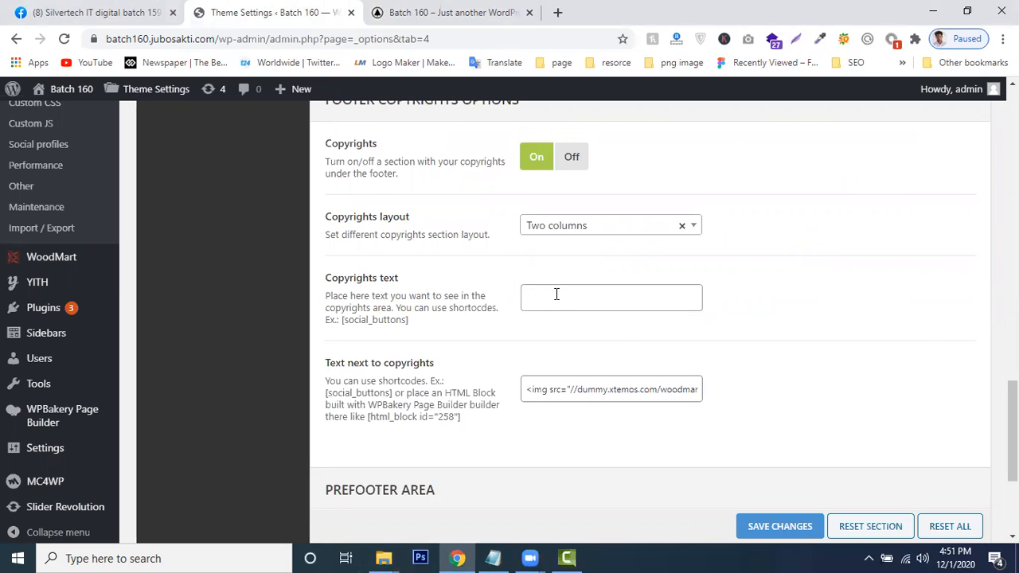
pyautogui.hotkey('ctrl', 'v')
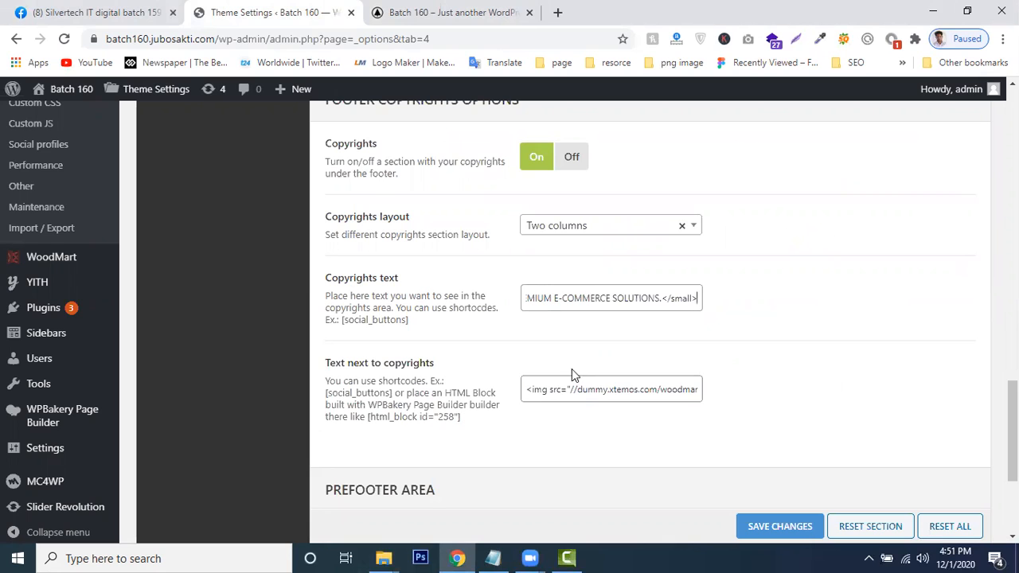
pyautogui.click(779, 526)
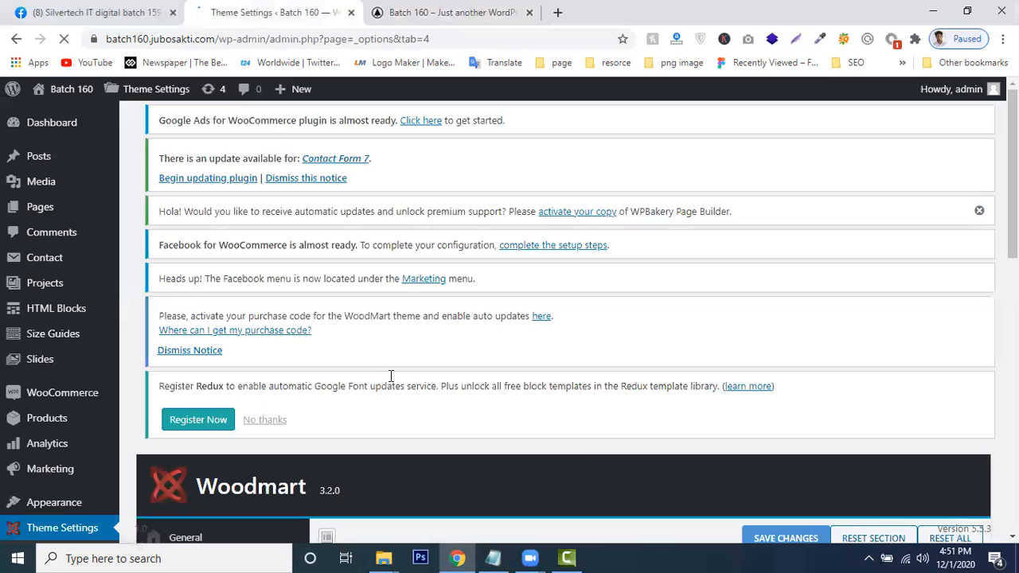
pyautogui.scroll(-15, 659, 314)
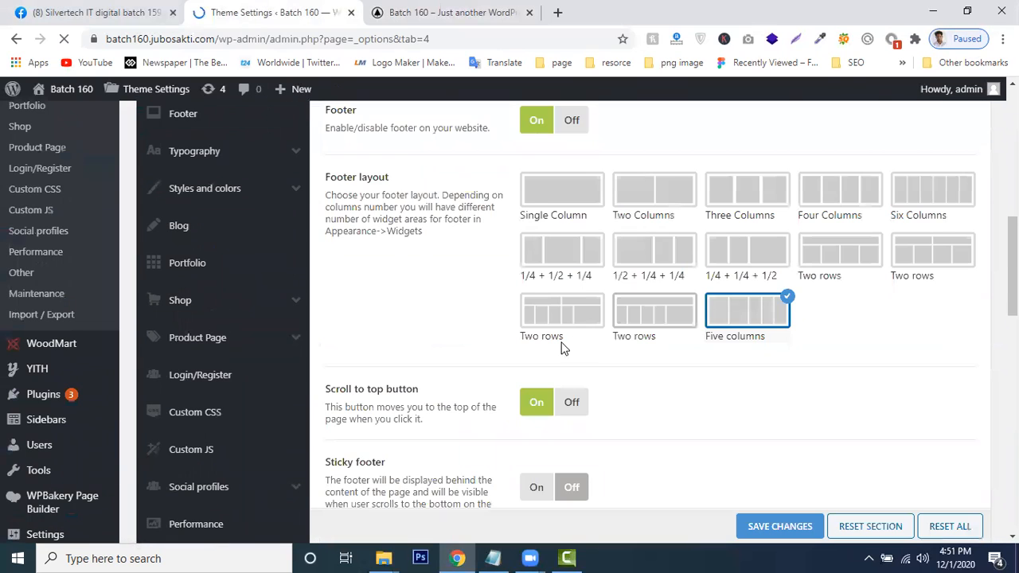
# View the updated footer on the live site and point out its broken image
pyautogui.scroll(-1, 397, 380)
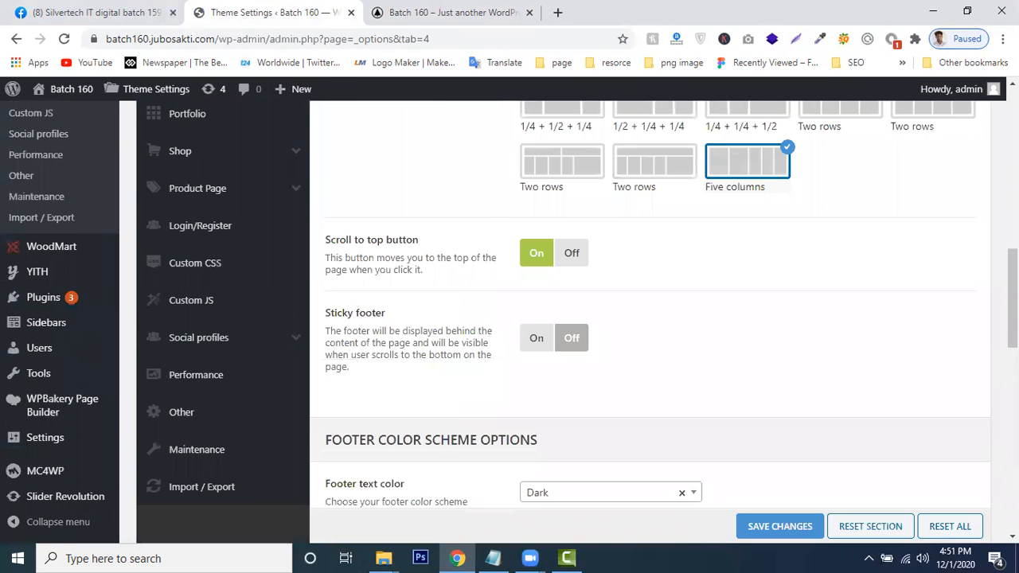
pyautogui.scroll(-1, 659, 314)
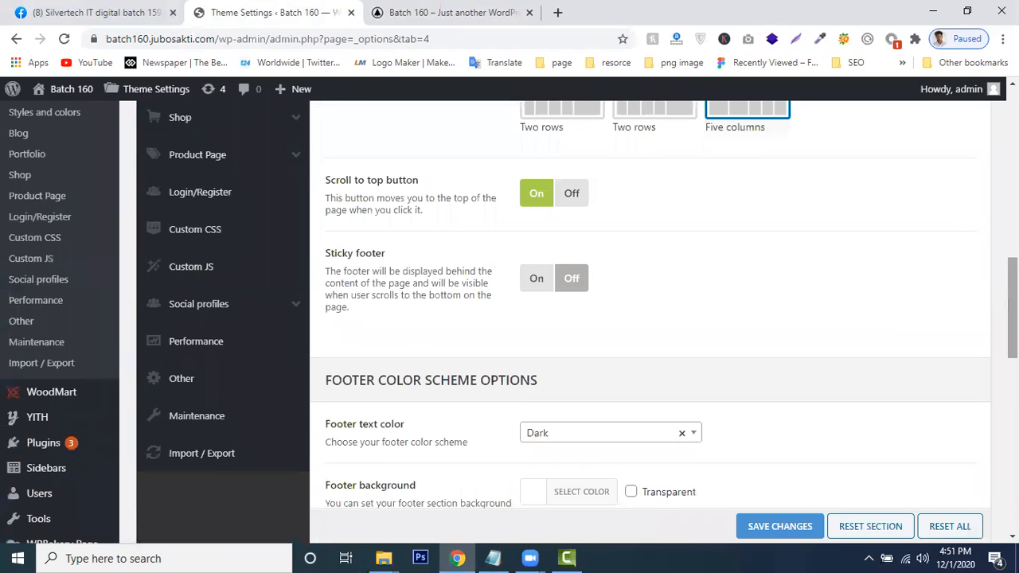
pyautogui.scroll(-10, 650, 305)
pyautogui.scroll(-1, 598, 399)
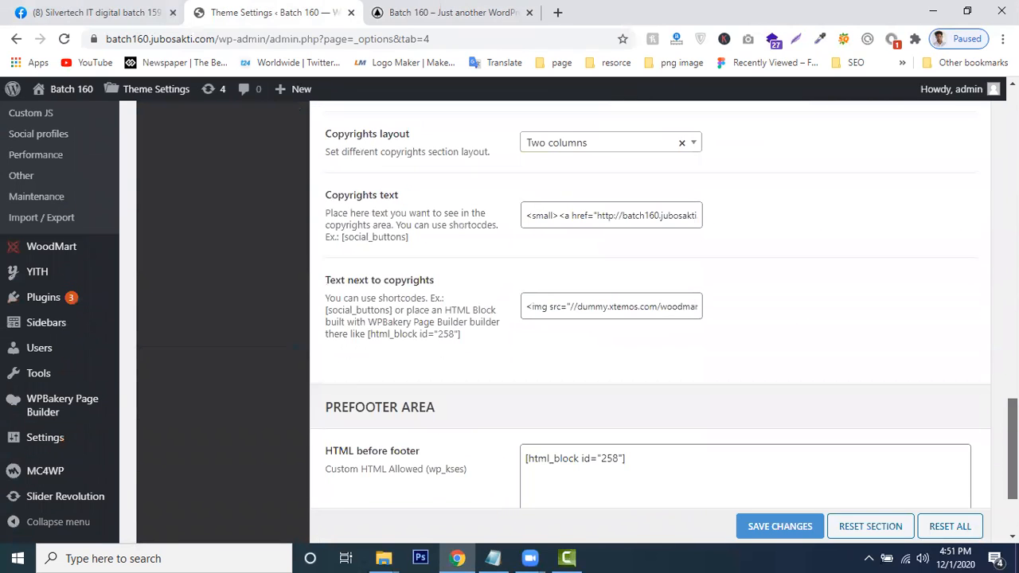
pyautogui.click(470, 12)
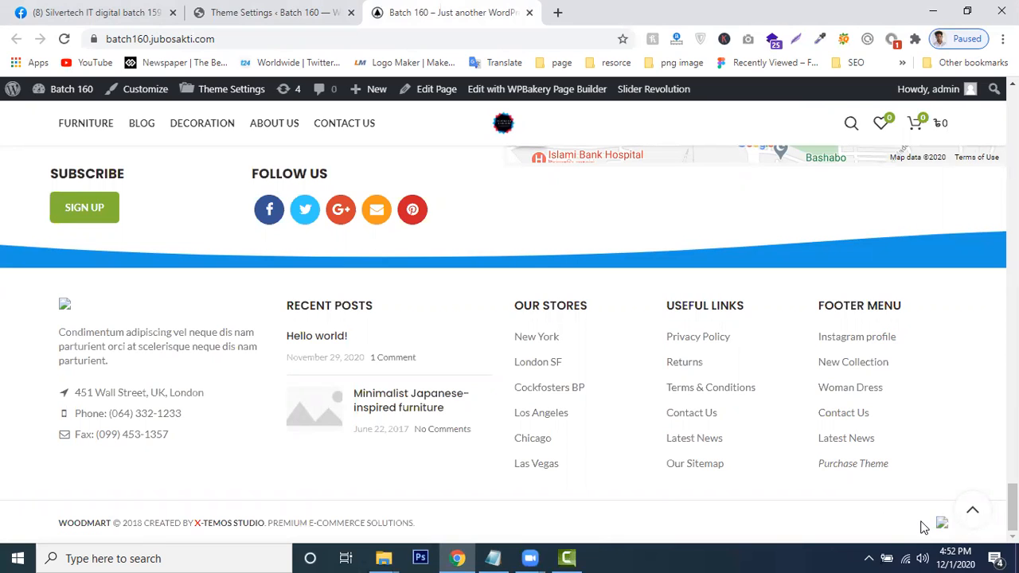
pyautogui.moveTo(955, 530); pyautogui.dragTo(910, 529)
pyautogui.click(903, 522)
# Inspect the broken footer image again, then open a new tab on Google's start page
pyautogui.moveTo(938, 528); pyautogui.dragTo(967, 537)
pyautogui.click(911, 526)
pyautogui.click(913, 518)
pyautogui.moveTo(922, 521); pyautogui.dragTo(959, 525)
pyautogui.click(926, 530)
pyautogui.click(905, 519)
pyautogui.click(555, 13)
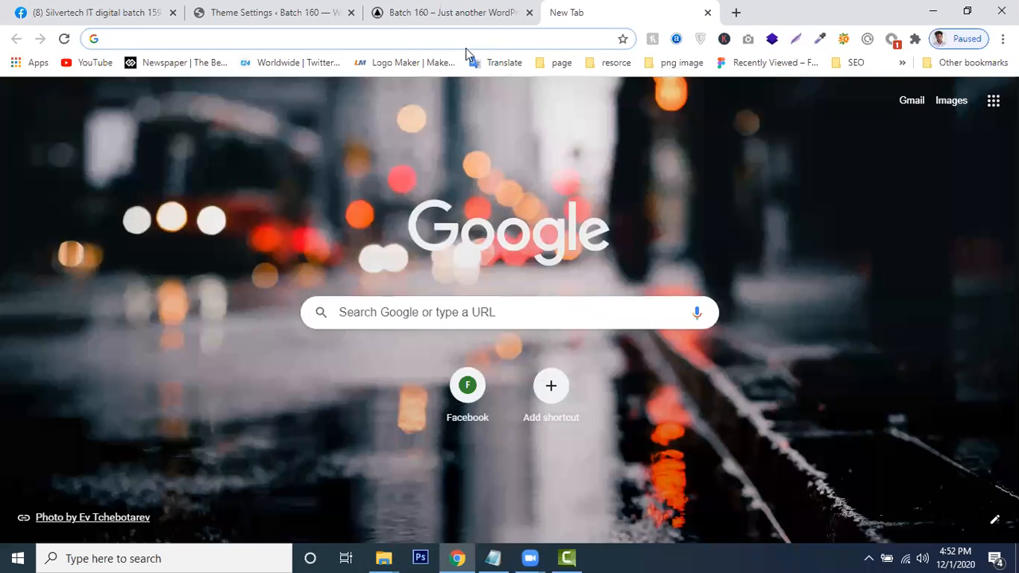
# Search Google for 'bd online payment gateway' using the address bar suggestion
pyautogui.click(404, 36)
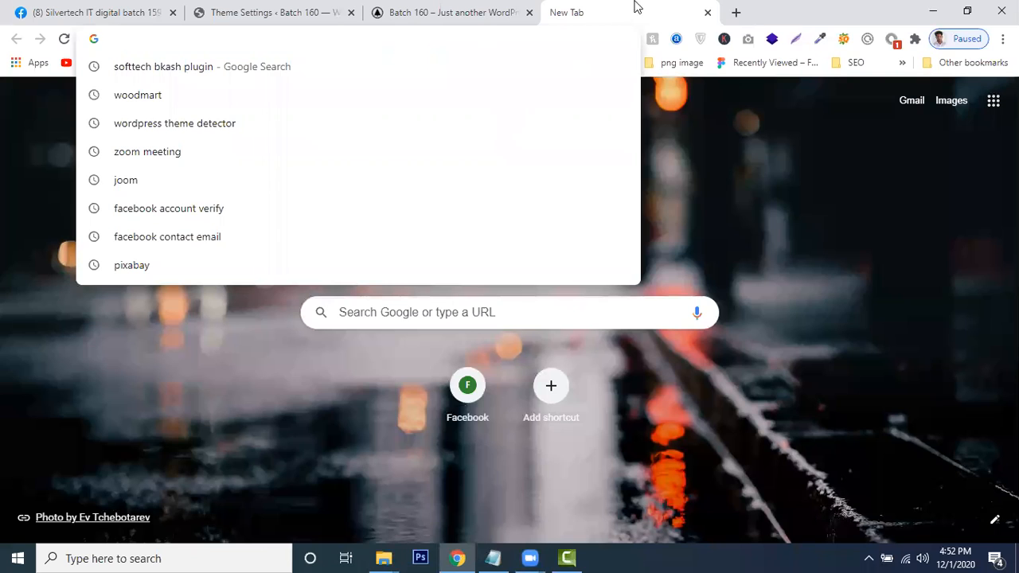
pyautogui.write('bd ')
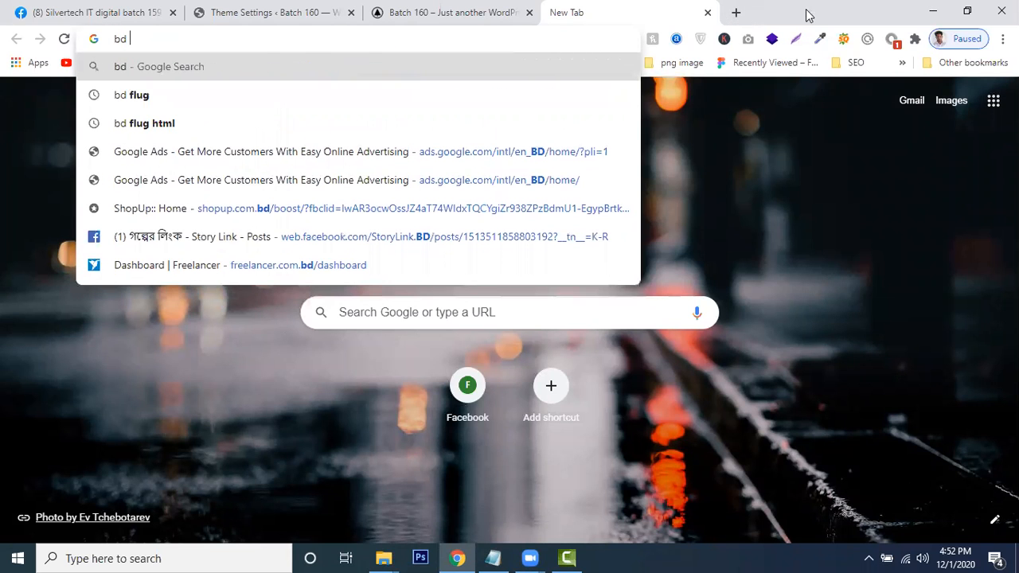
pyautogui.write('onli')
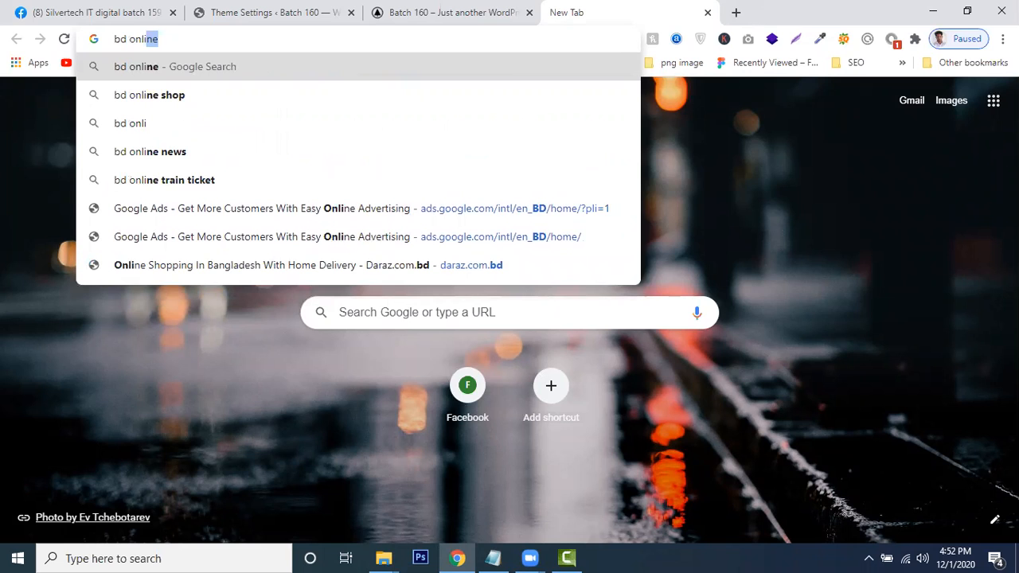
pyautogui.write('ne ')
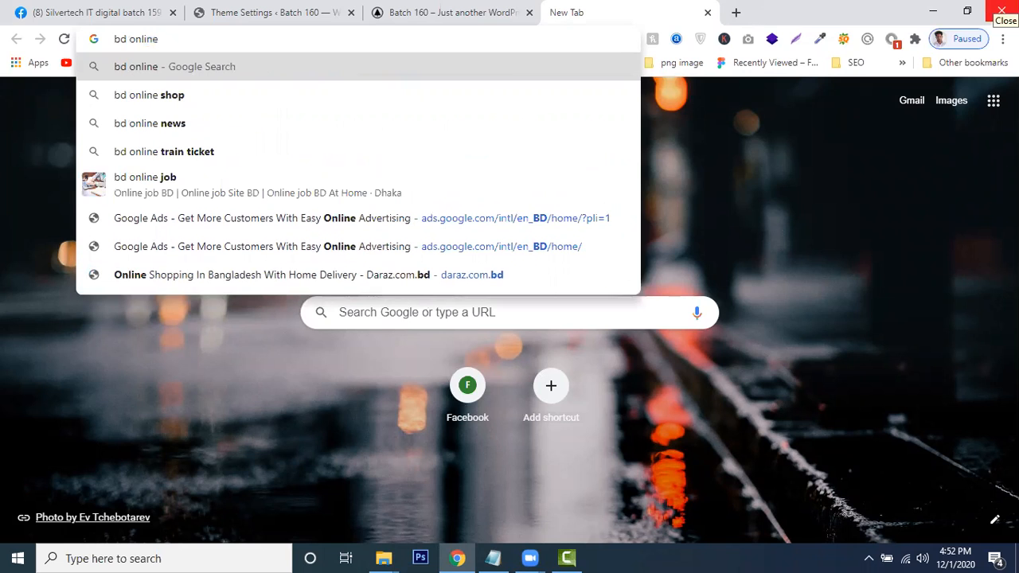
pyautogui.write('payment')
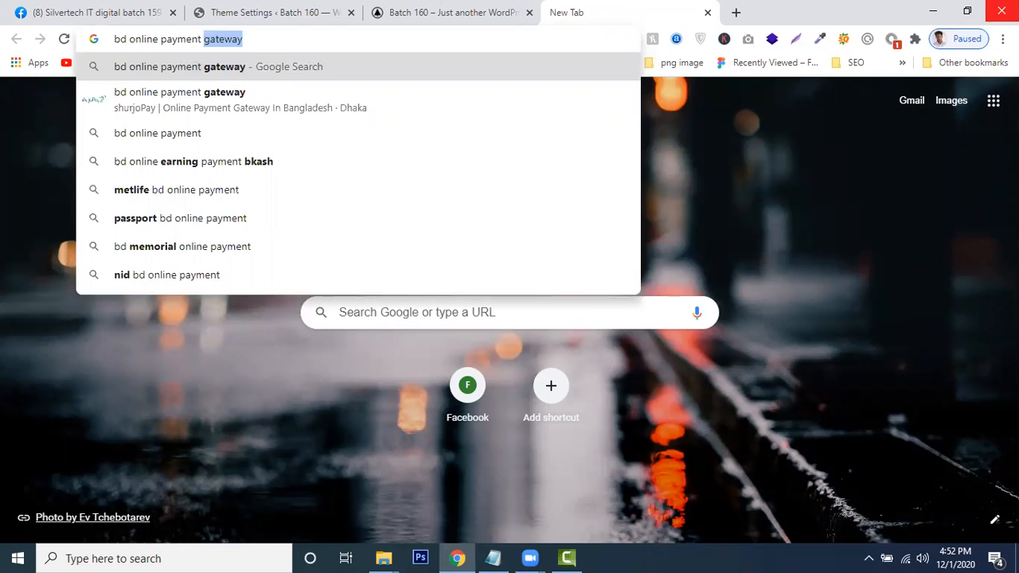
pyautogui.click(208, 67)
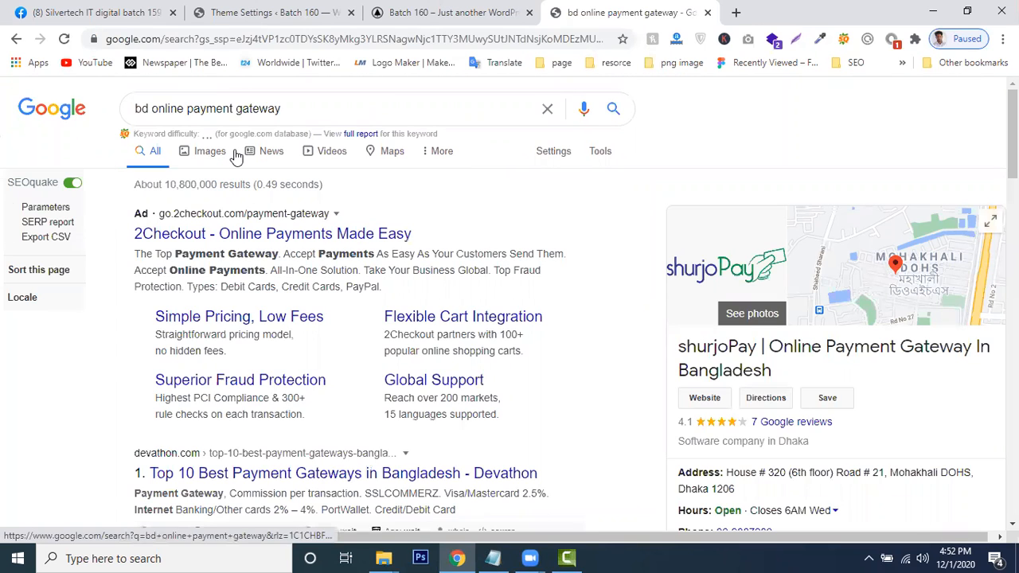
# Switch to Google Images results for the payment gateway search and browse them
pyautogui.click(211, 155)
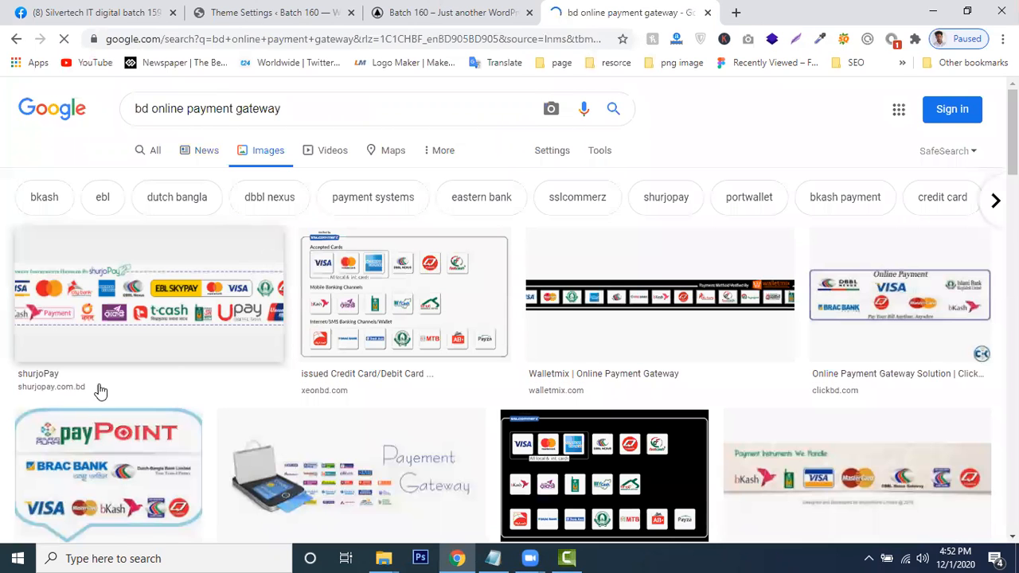
pyautogui.scroll(-2, 233, 332)
pyautogui.scroll(-2, 606, 331)
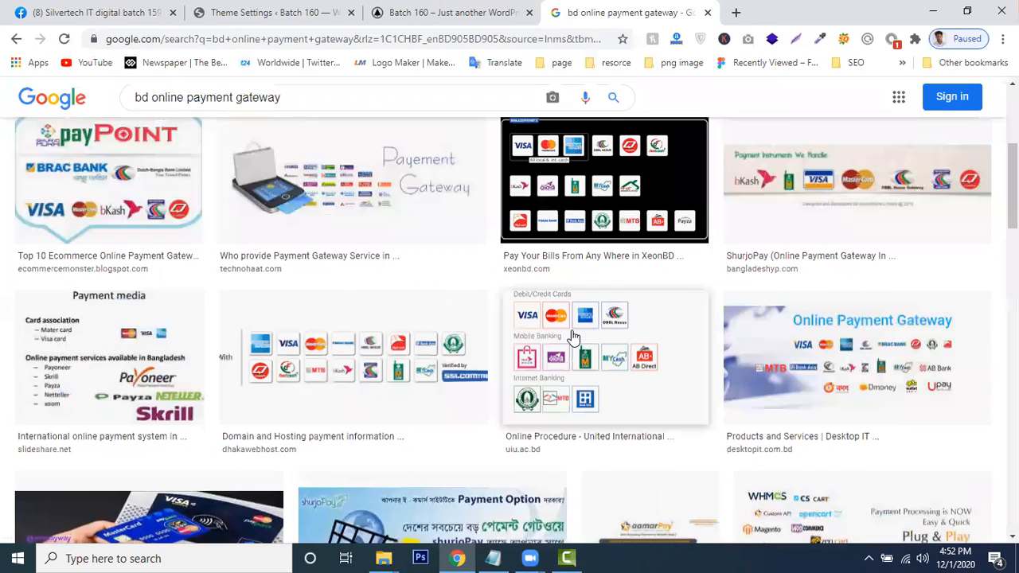
pyautogui.scroll(4, 611, 332)
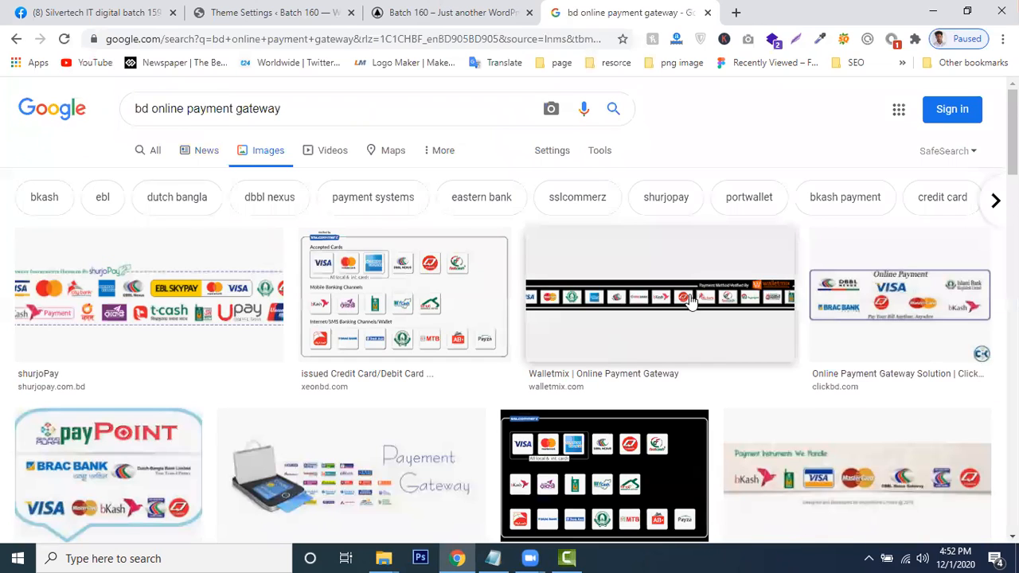
pyautogui.scroll(-2, 406, 369)
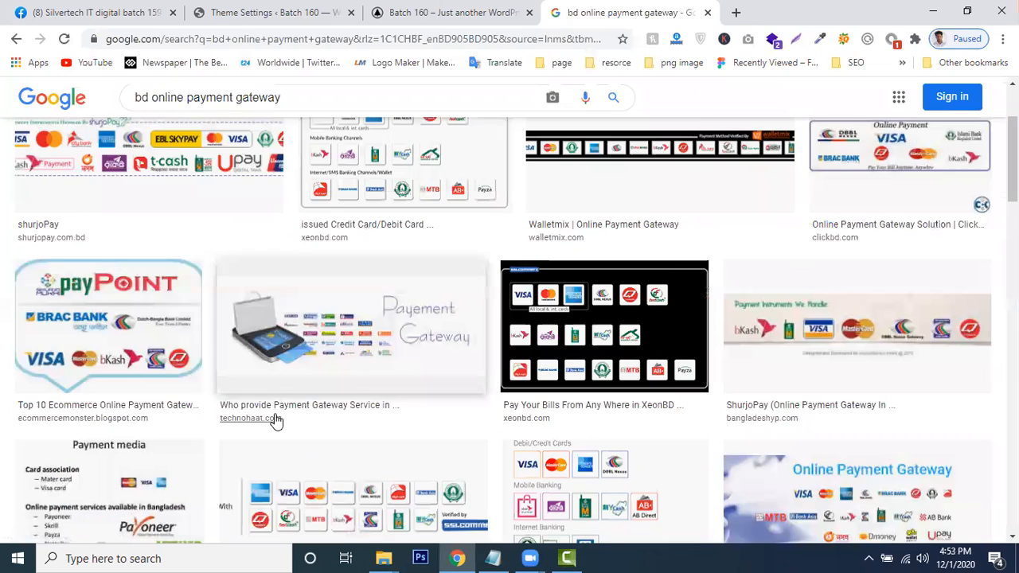
pyautogui.scroll(-2, 275, 419)
pyautogui.scroll(-5, 308, 421)
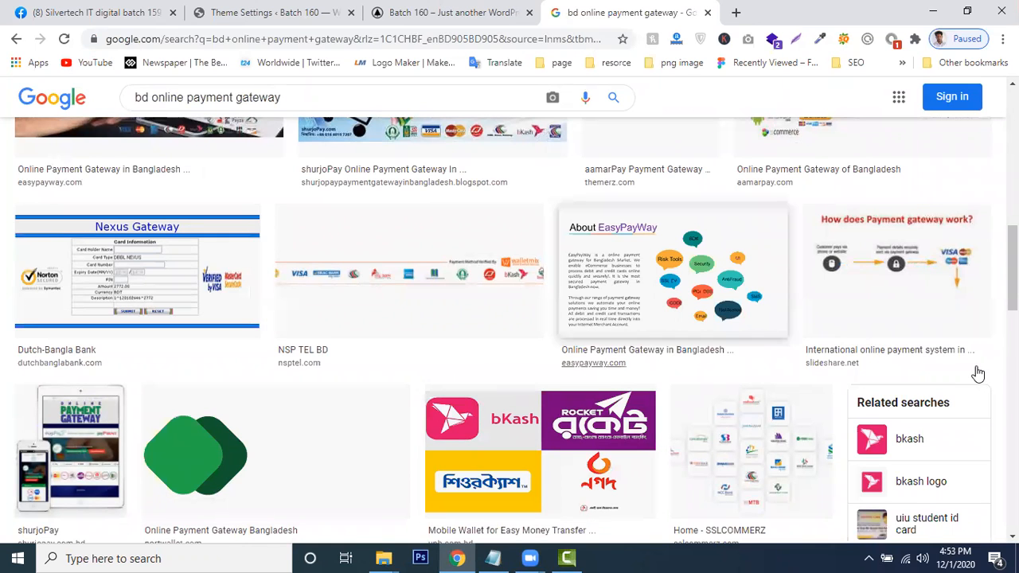
pyautogui.scroll(-4, 979, 372)
pyautogui.scroll(-4, 895, 239)
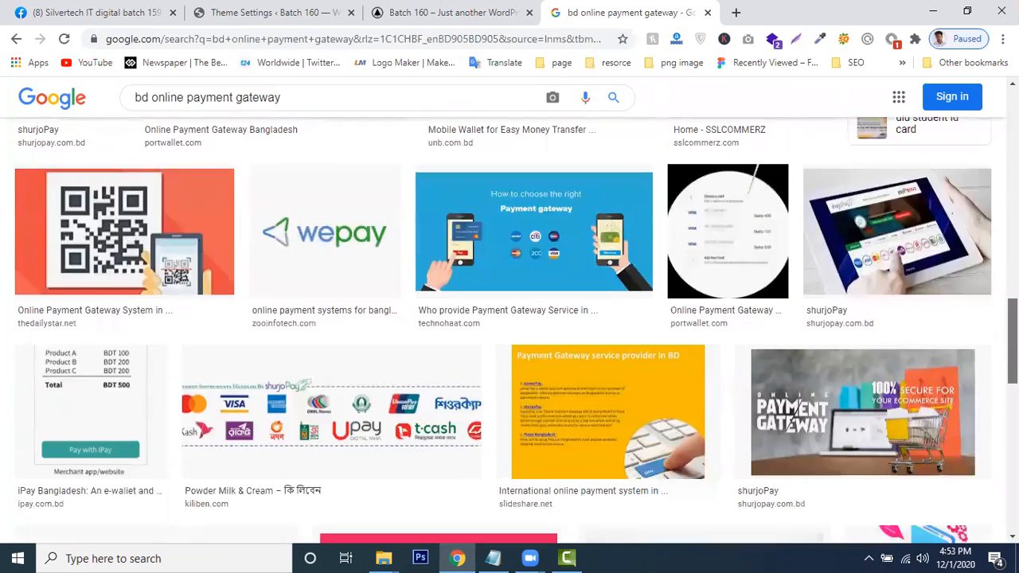
pyautogui.scroll(8, 896, 239)
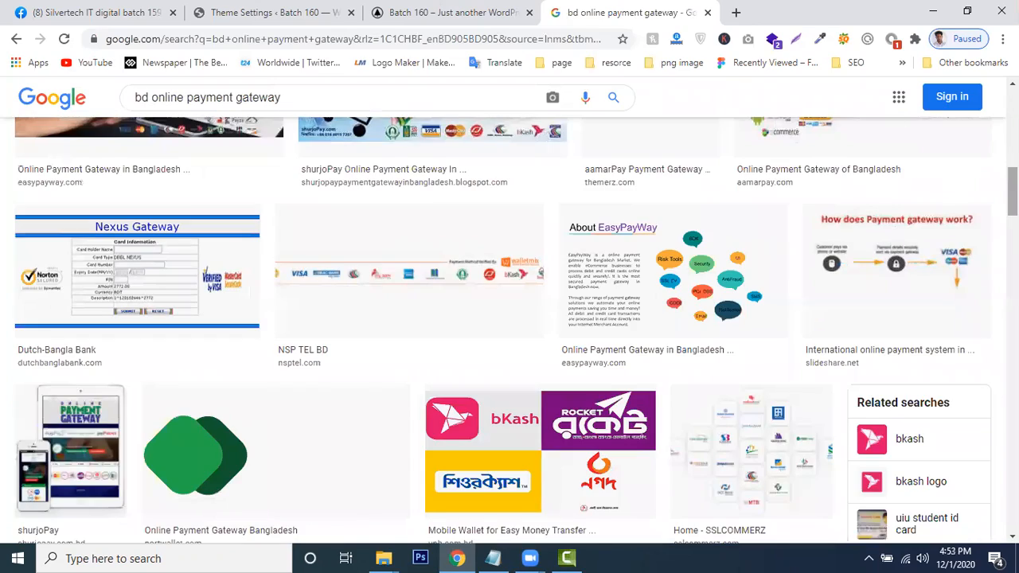
pyautogui.scroll(-4, 895, 86)
pyautogui.scroll(10, 895, 79)
pyautogui.scroll(-8, 582, 194)
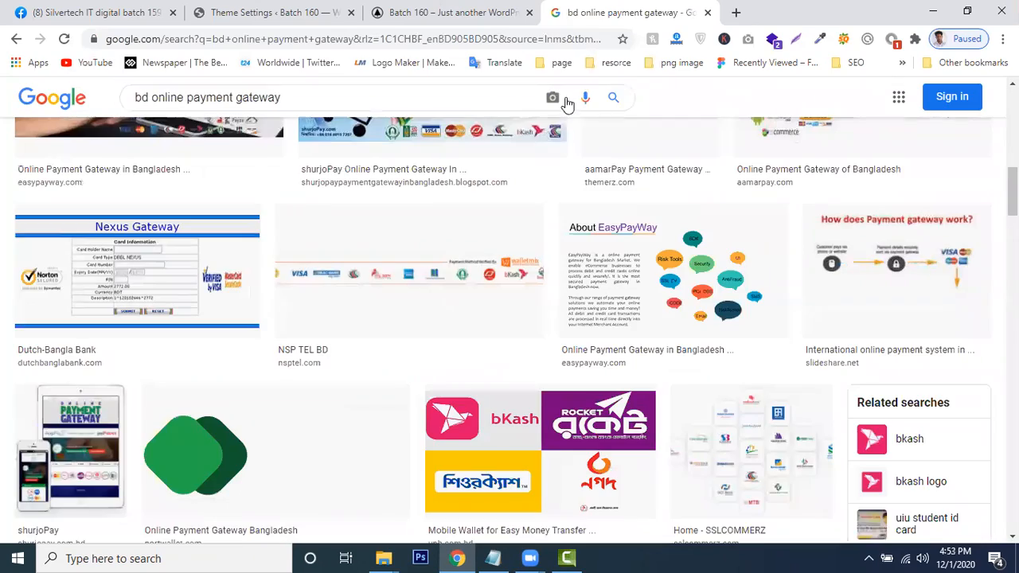
pyautogui.scroll(4, 582, 199)
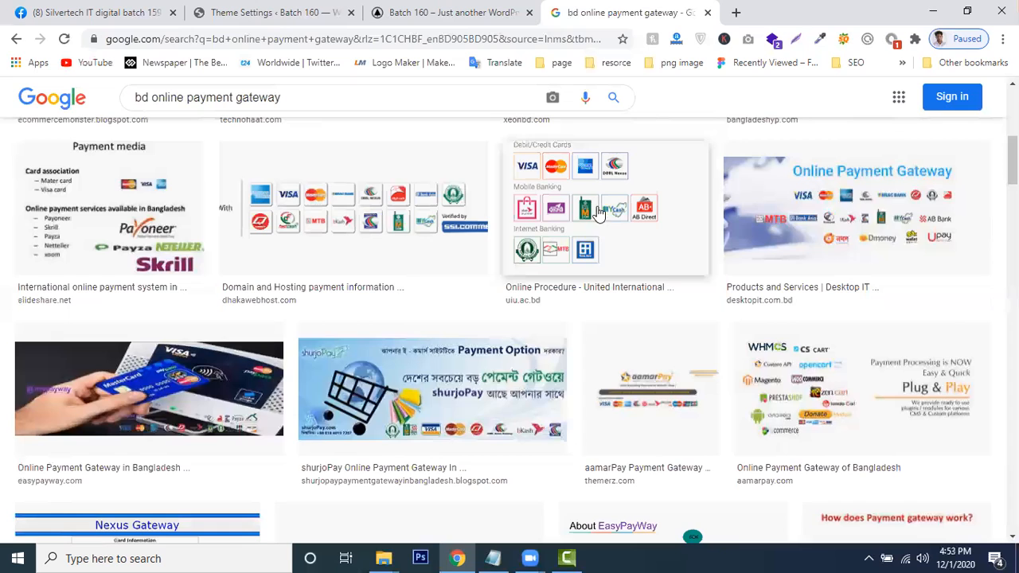
pyautogui.scroll(6, 602, 211)
# Open the Walletmix payment banner and save it to Downloads as footer-banner.png
pyautogui.click(614, 297)
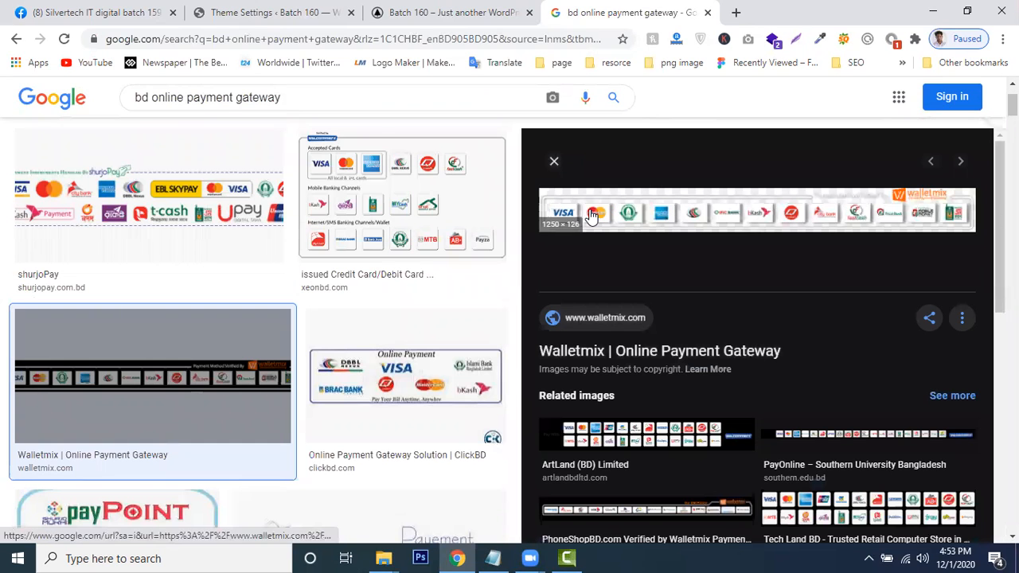
pyautogui.rightClick(732, 207)
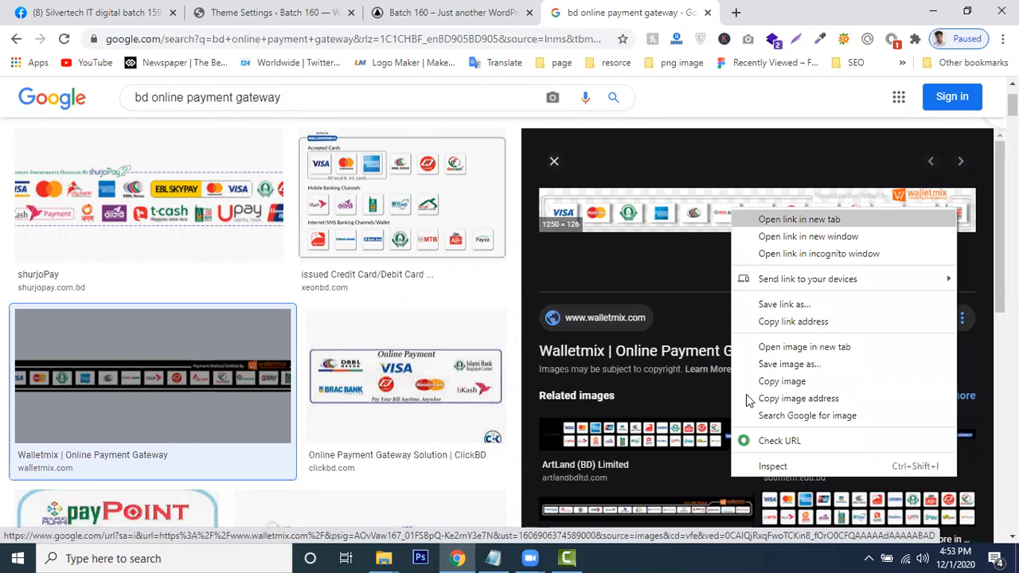
pyautogui.click(767, 365)
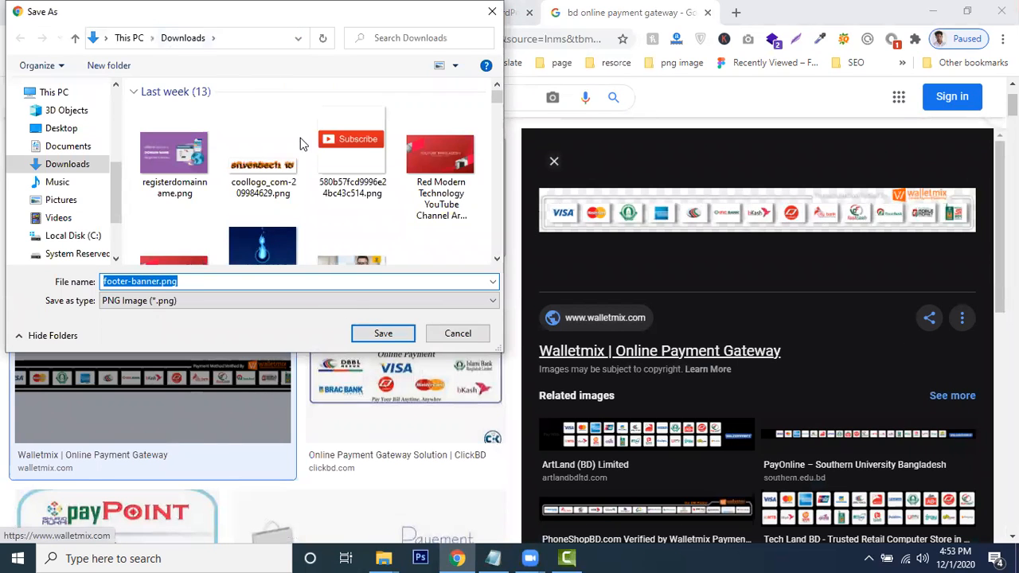
pyautogui.click(381, 335)
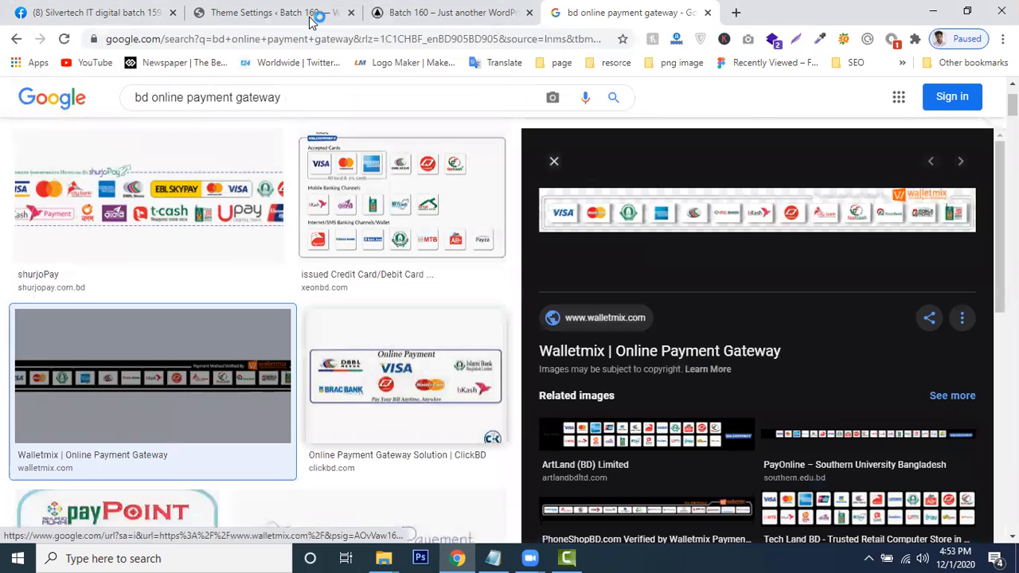
# In WoodMart's copyright settings, cut the Text next to copyrights value, then undo to restore it
pyautogui.click(426, 15)
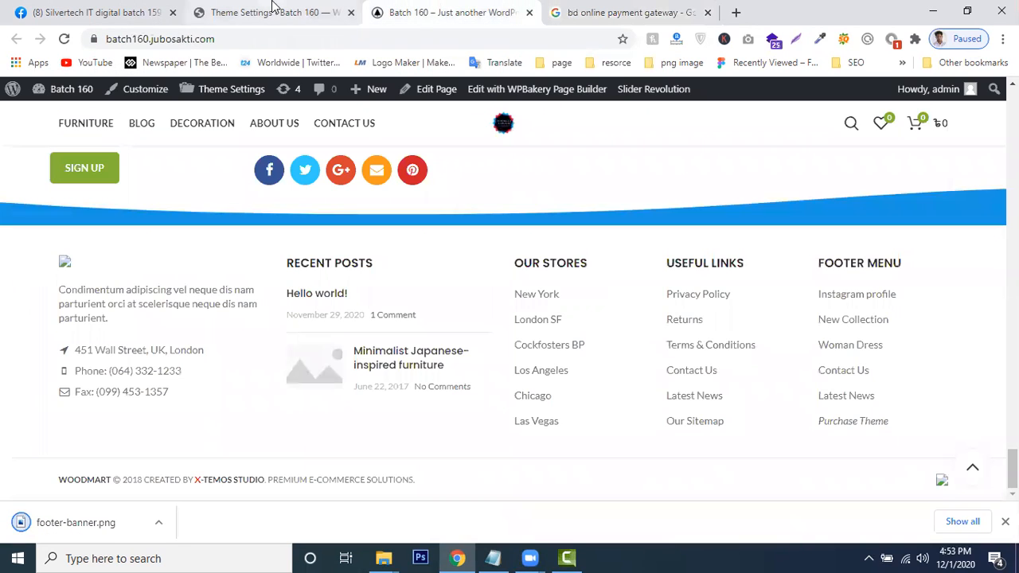
pyautogui.click(277, 11)
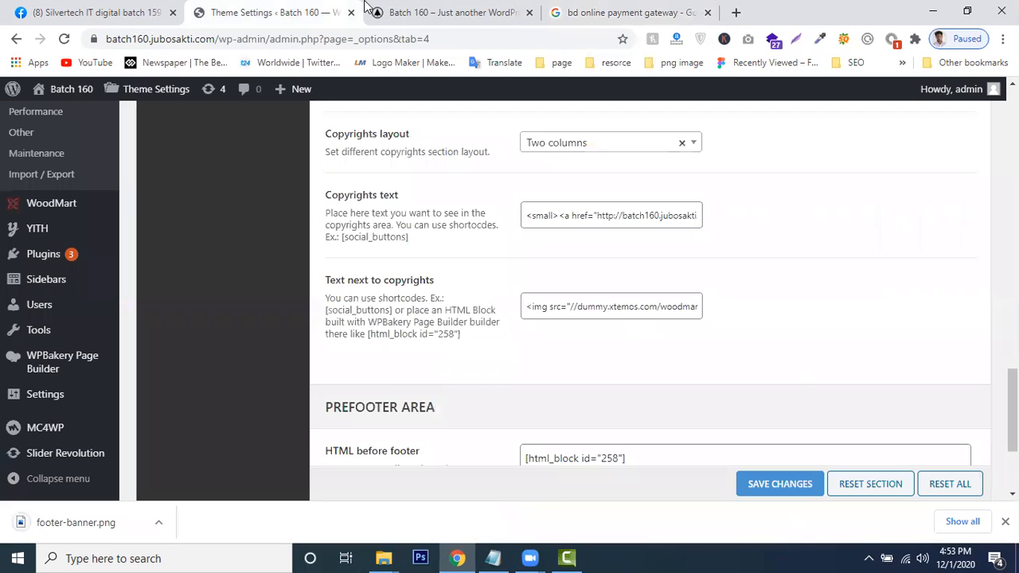
pyautogui.click(550, 311)
pyautogui.tripleClick(540, 312)
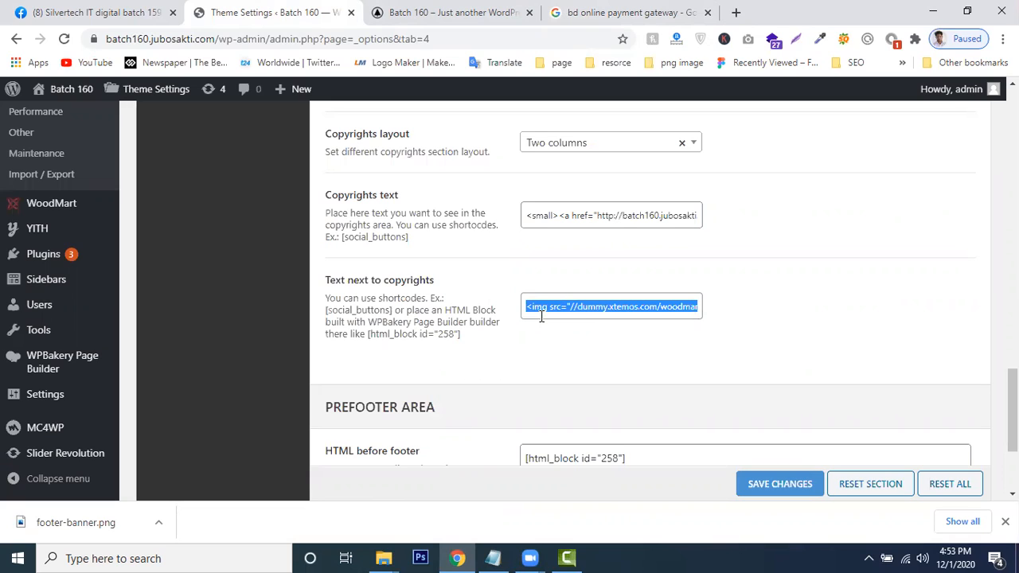
pyautogui.press('BackSpace')
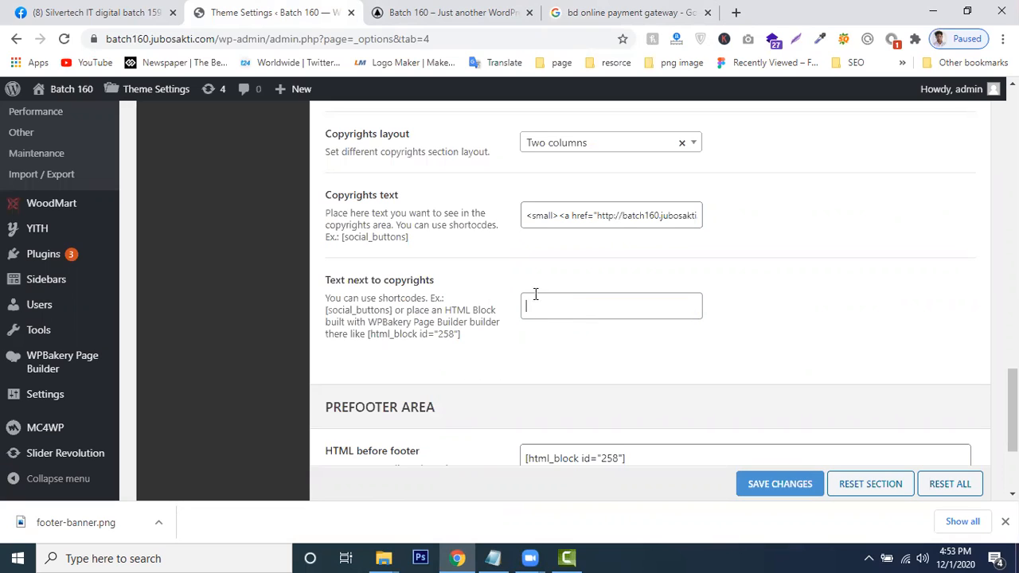
pyautogui.hotkey('ctrl', 'z')
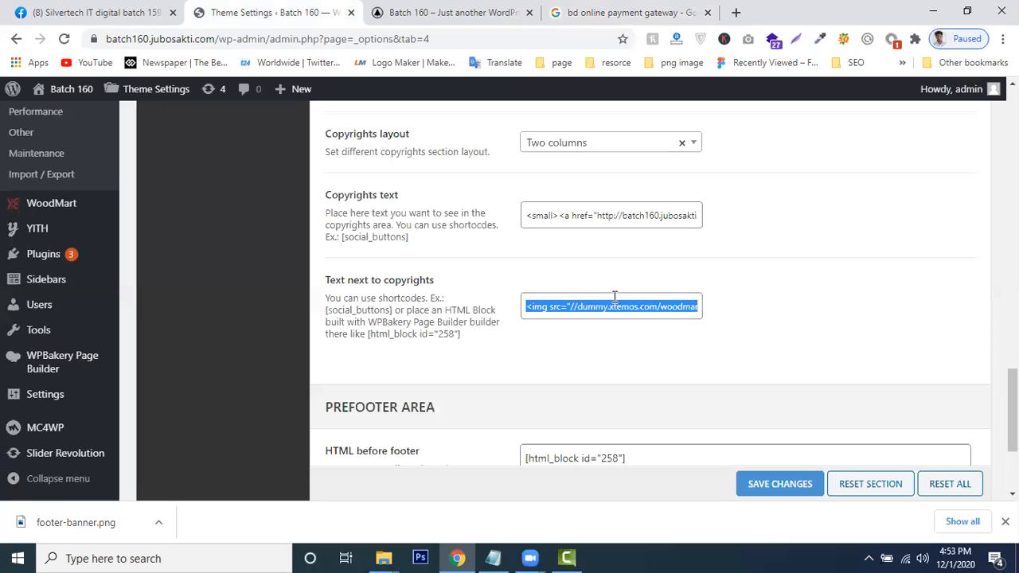
# Select the Text next to copyrights label text, then bring up the Notepad scratch file
pyautogui.moveTo(330, 282); pyautogui.dragTo(406, 296)
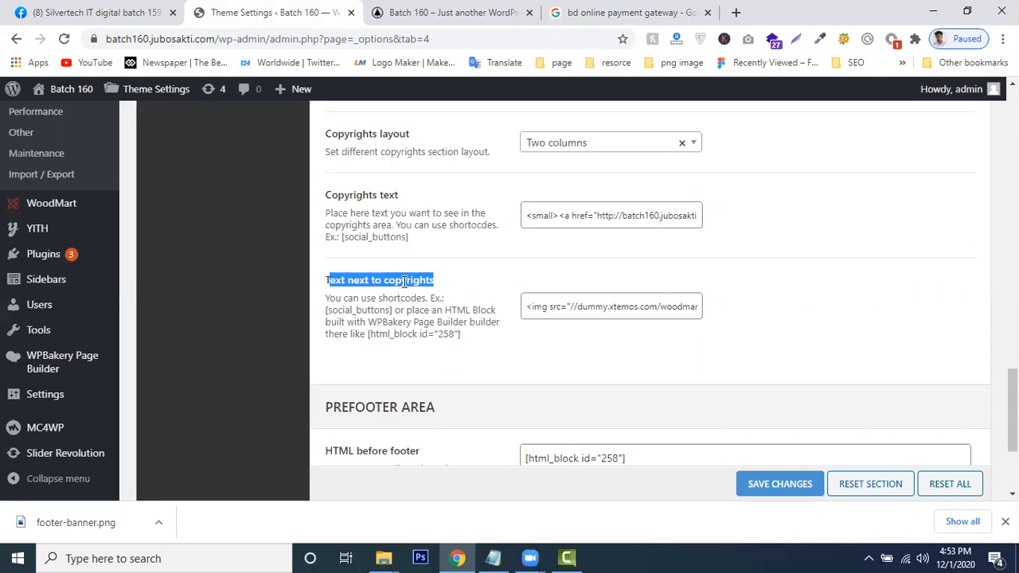
pyautogui.click(370, 281)
pyautogui.moveTo(369, 282); pyautogui.dragTo(459, 287)
pyautogui.click(412, 295)
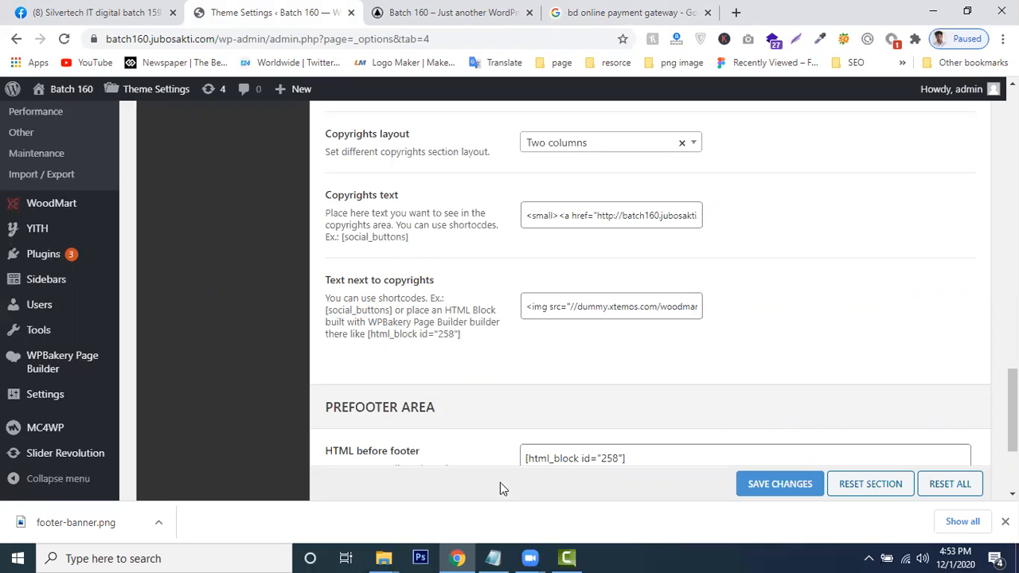
pyautogui.click(493, 558)
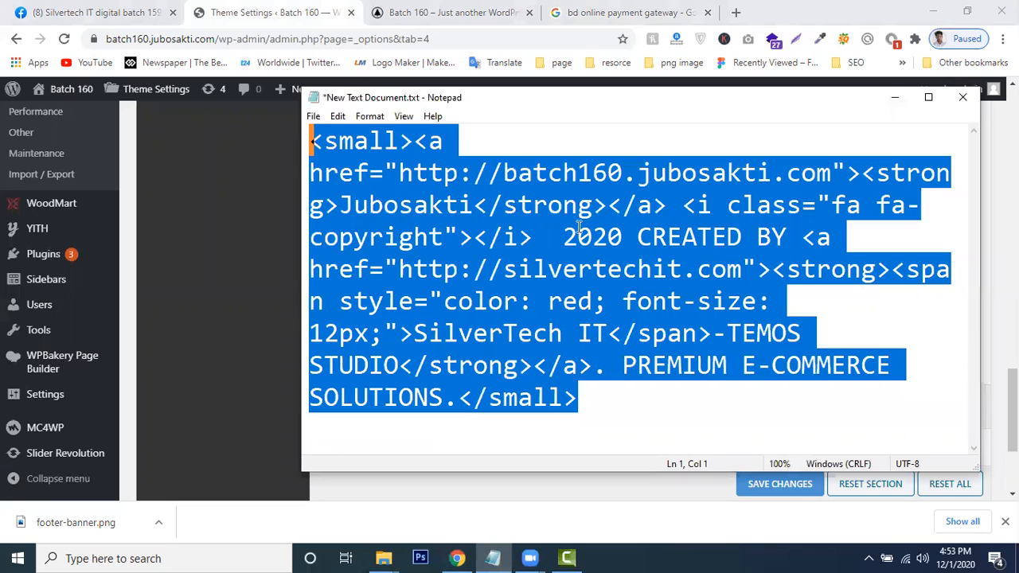
# Replace Notepad's old copyright HTML with the pasted dummy-payments.png img tag
pyautogui.hotkey('ctrl', 'x')
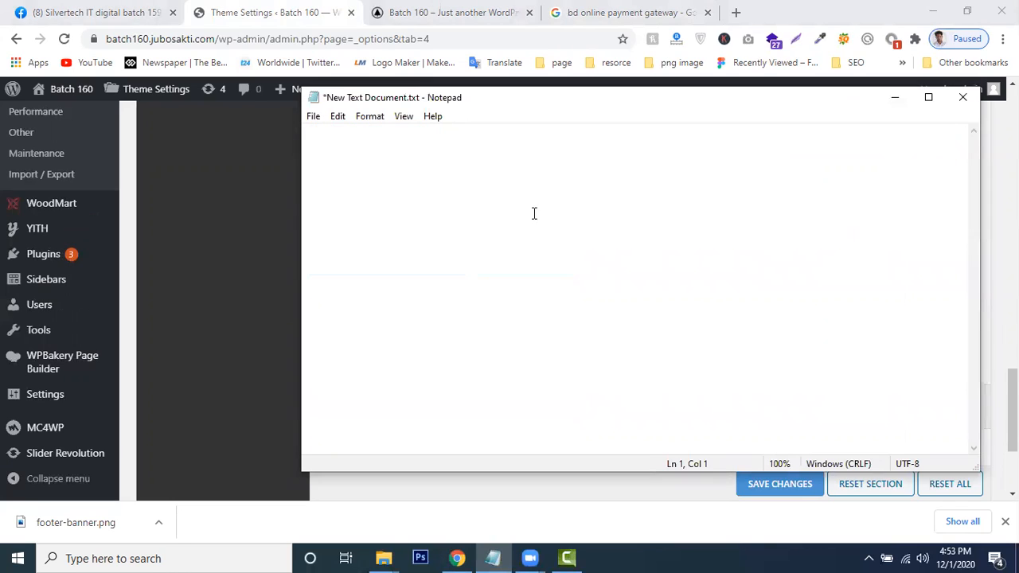
pyautogui.rightClick(486, 215)
pyautogui.click(535, 279)
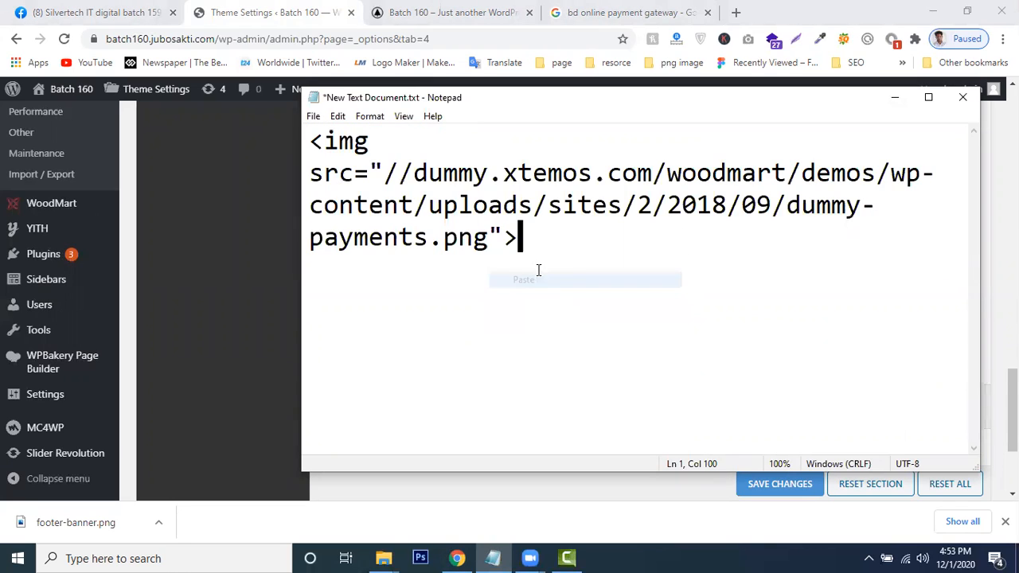
pyautogui.moveTo(386, 174); pyautogui.dragTo(761, 207)
pyautogui.moveTo(649, 213); pyautogui.dragTo(483, 232)
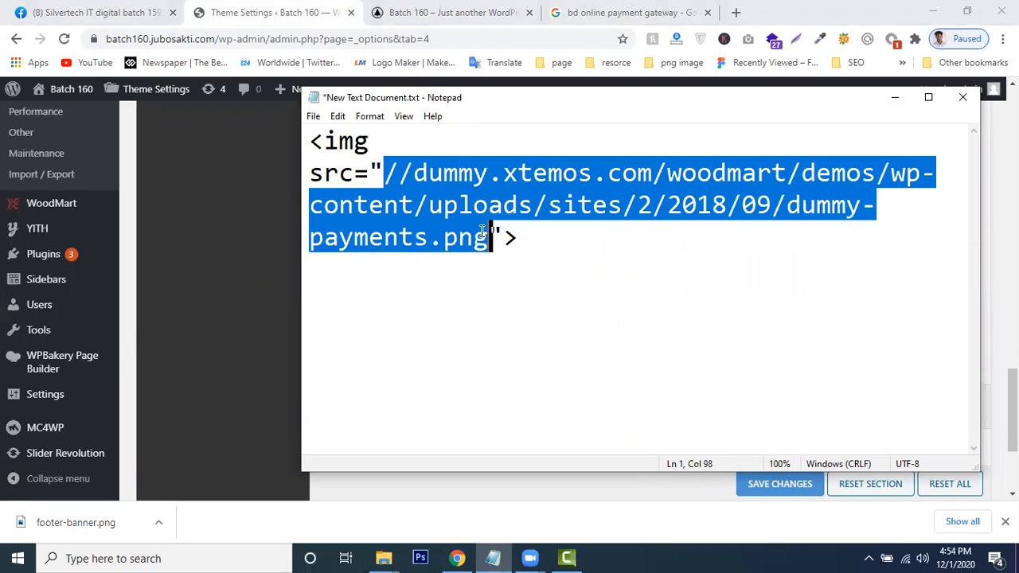
pyautogui.click(526, 241)
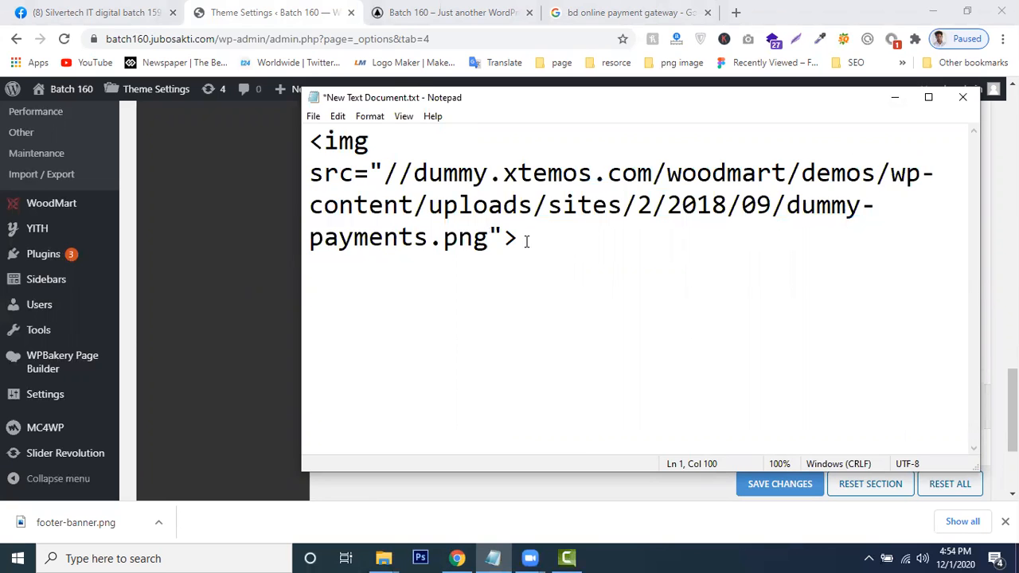
# Return to the Batch 160 site tab in Chrome
pyautogui.click(381, 10)
pyautogui.click(358, 10)
pyautogui.click(402, 10)
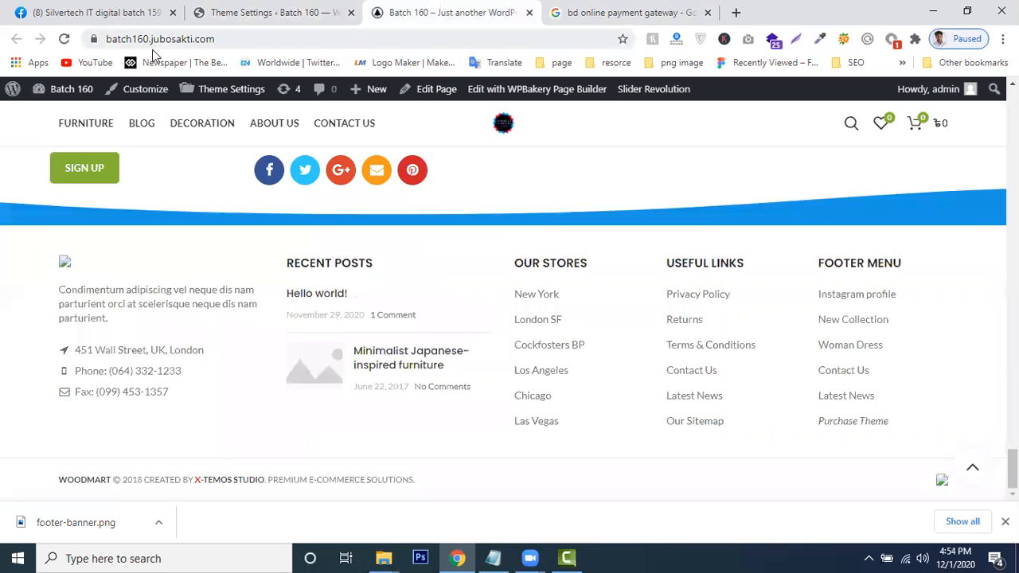
# Via Media Library's Add New area, pick footer-banner.png from Downloads and upload it
pyautogui.moveTo(74, 91)
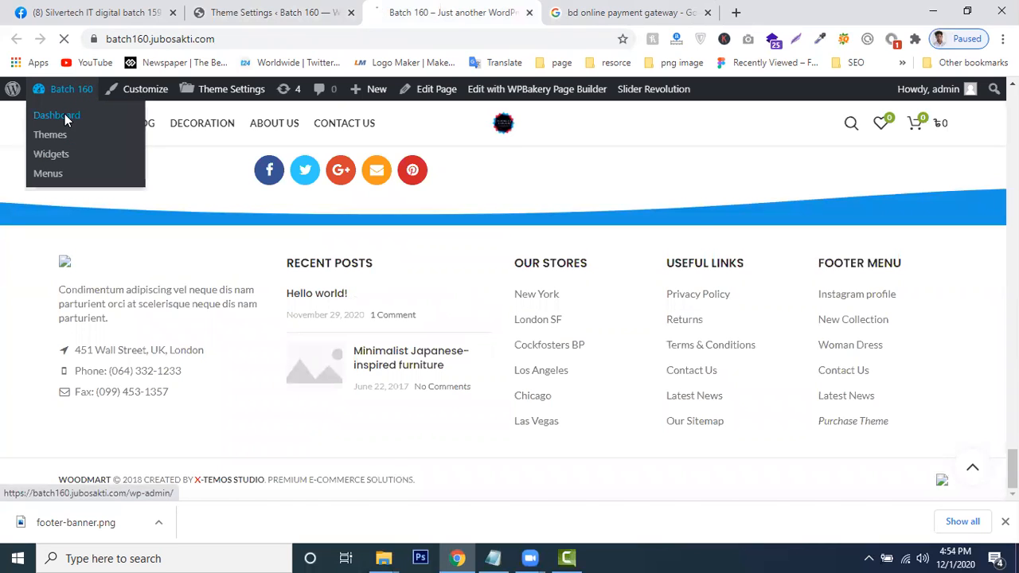
pyautogui.click(65, 115)
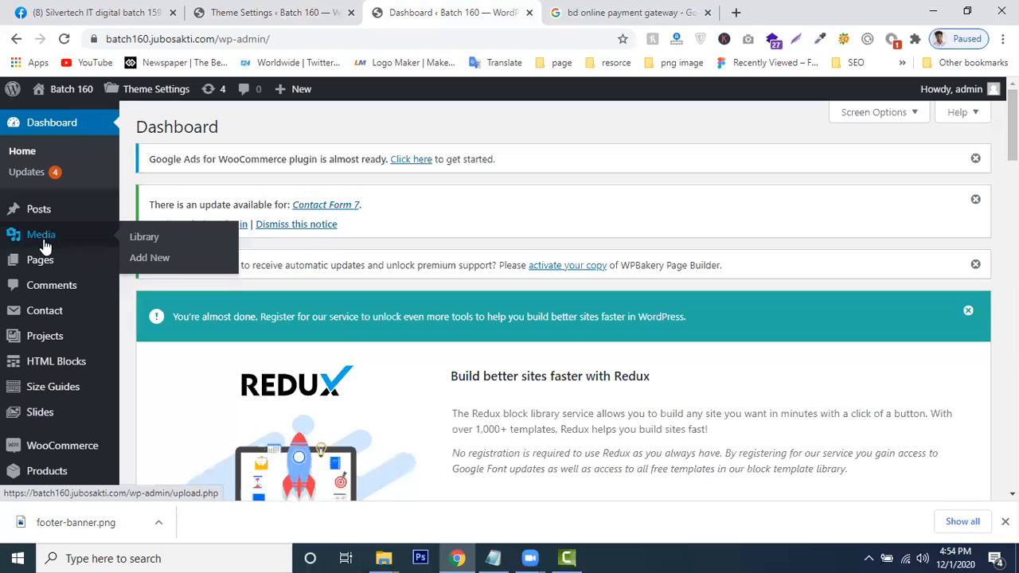
pyautogui.click(44, 247)
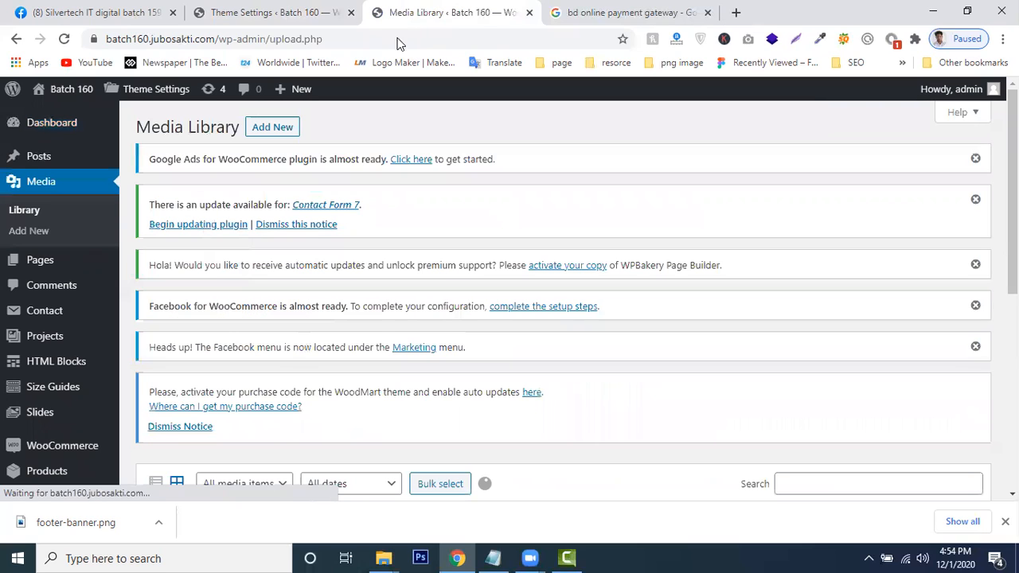
pyautogui.click(275, 129)
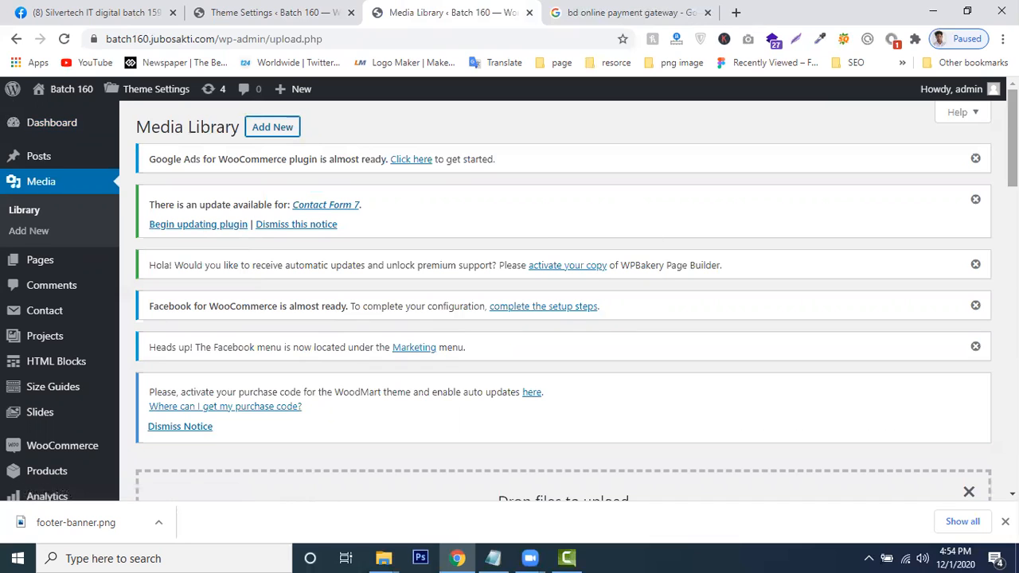
pyautogui.scroll(-4, 669, 225)
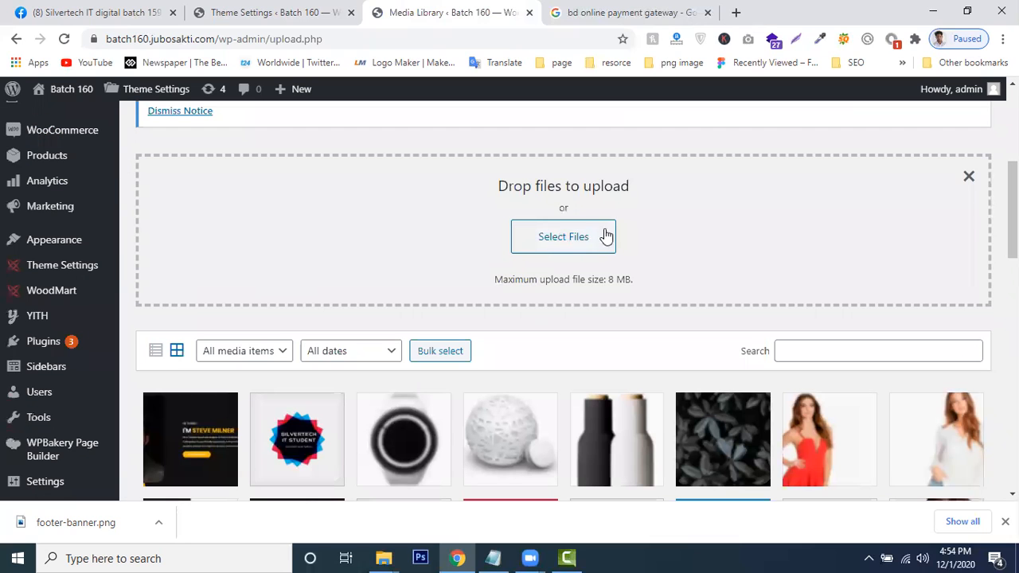
pyautogui.click(559, 237)
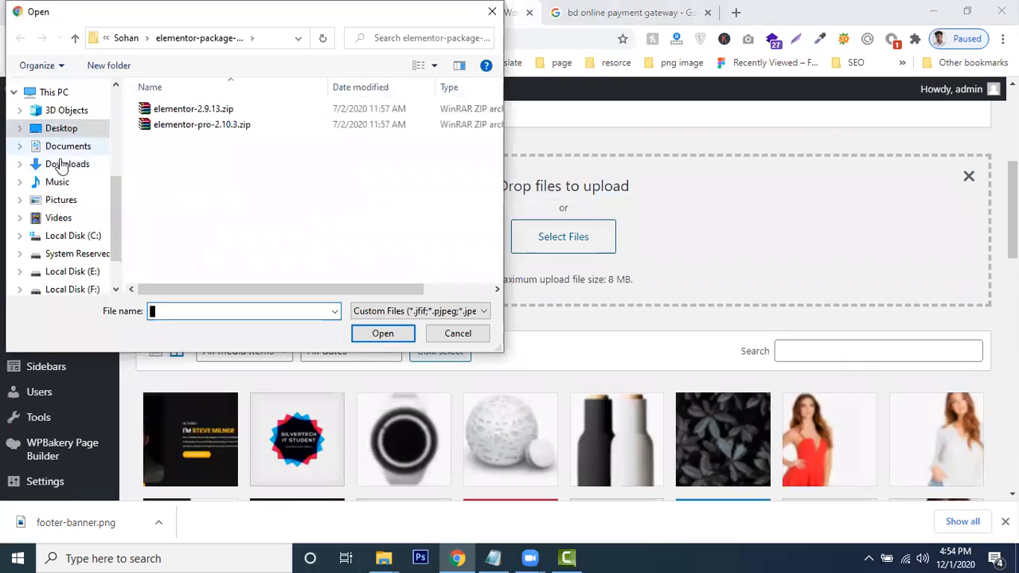
pyautogui.click(60, 164)
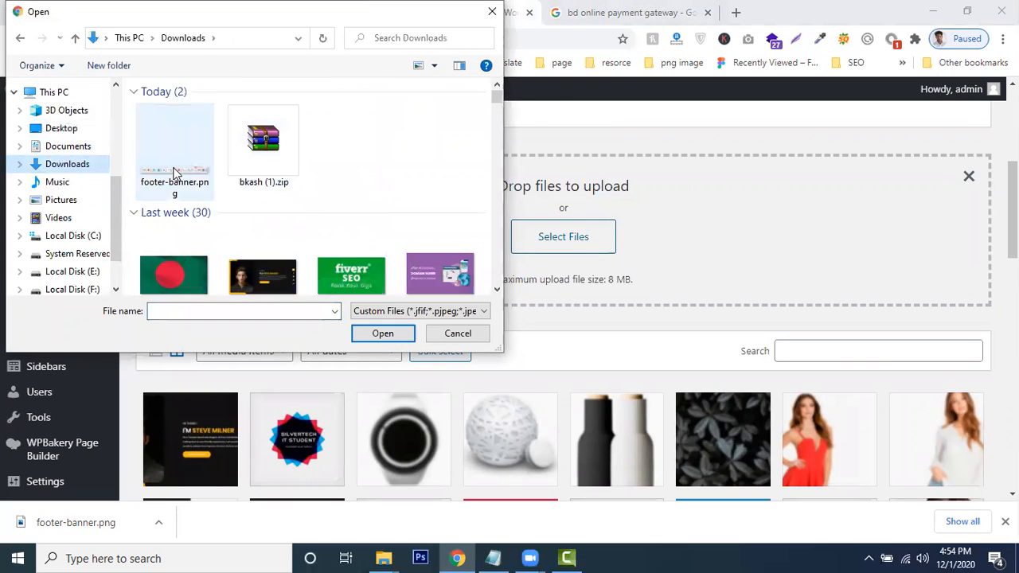
pyautogui.click(183, 163)
pyautogui.click(388, 334)
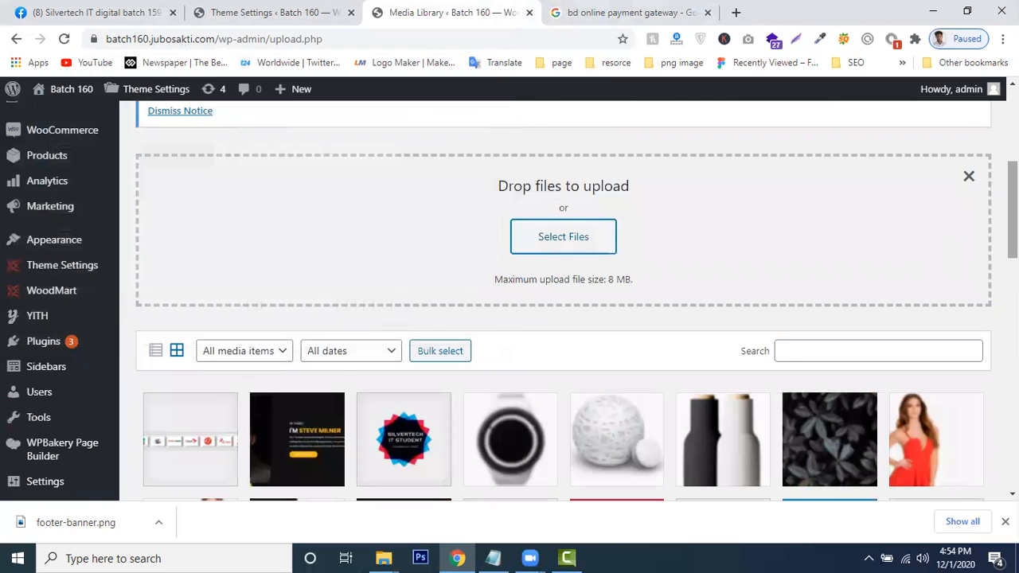
pyautogui.scroll(-2, 268, 263)
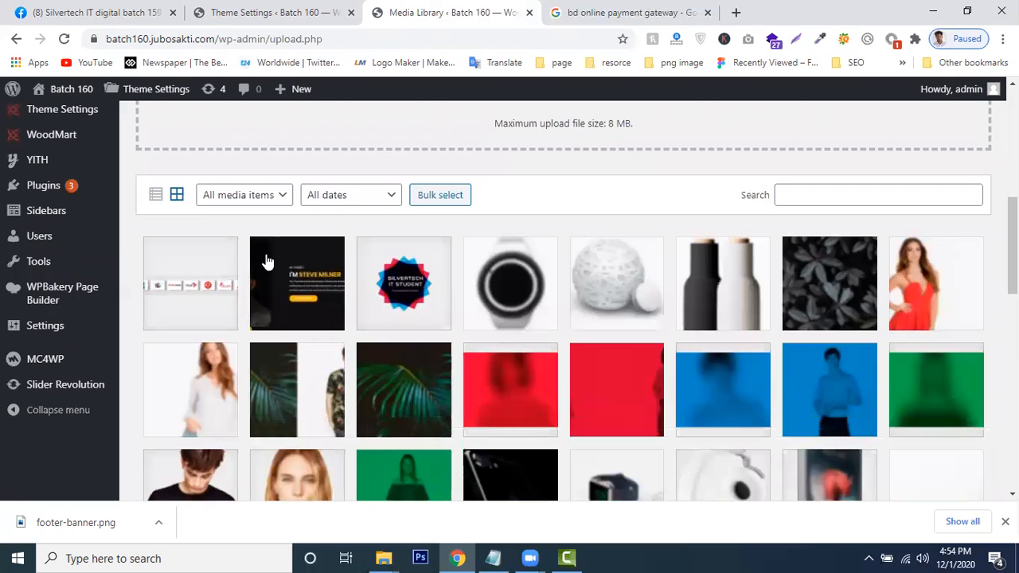
# Copy the File URL from footer-banner.png's attachment details
pyautogui.click(200, 273)
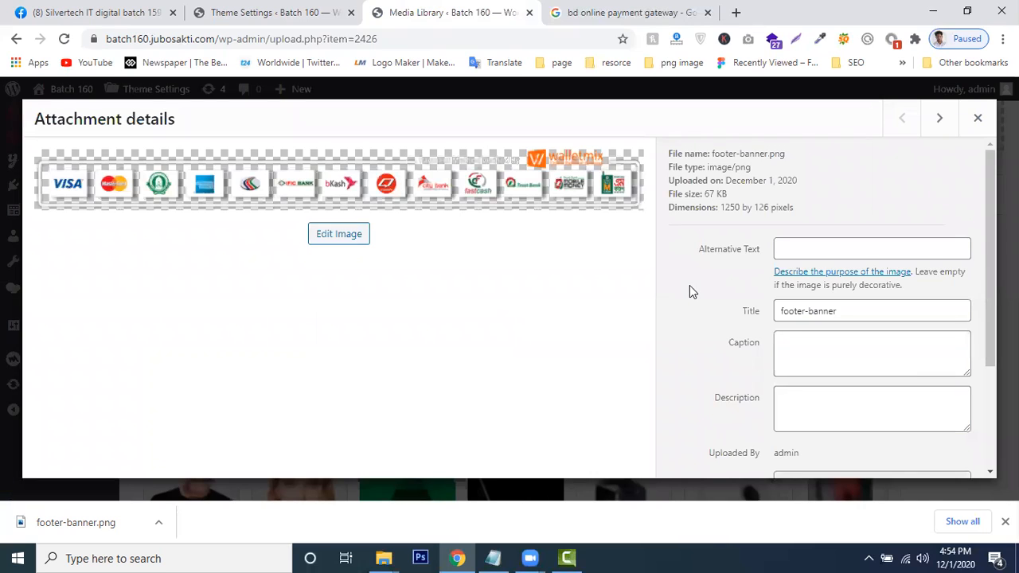
pyautogui.scroll(-2, 689, 285)
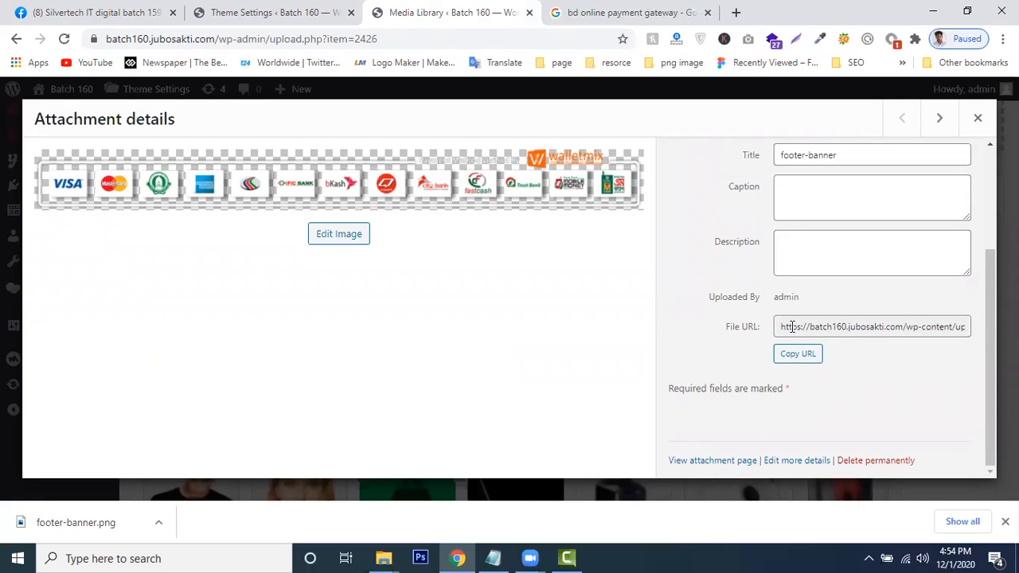
pyautogui.click(786, 356)
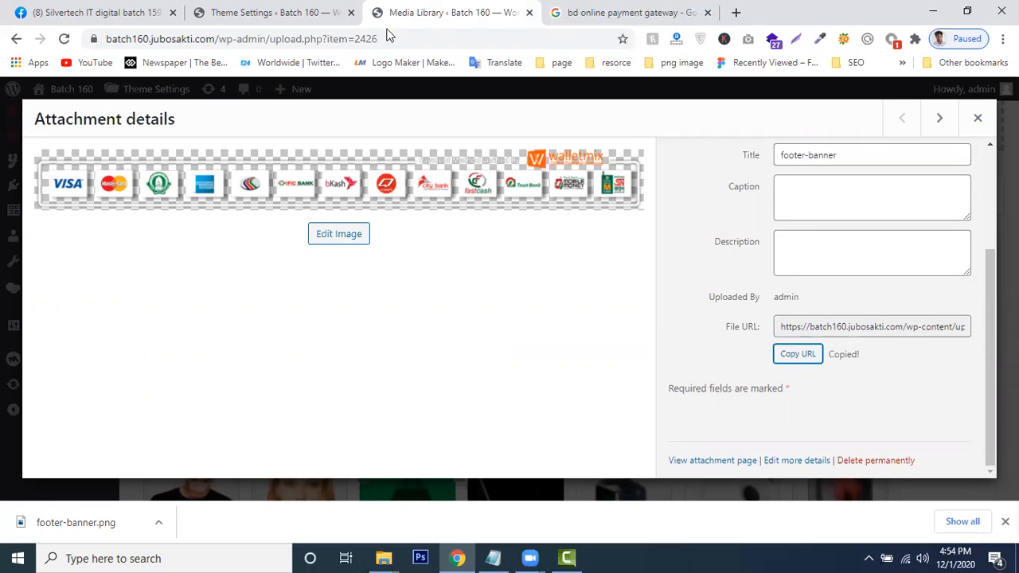
# Back in Notepad, select the dummy payments image address in the img tag
pyautogui.click(615, 12)
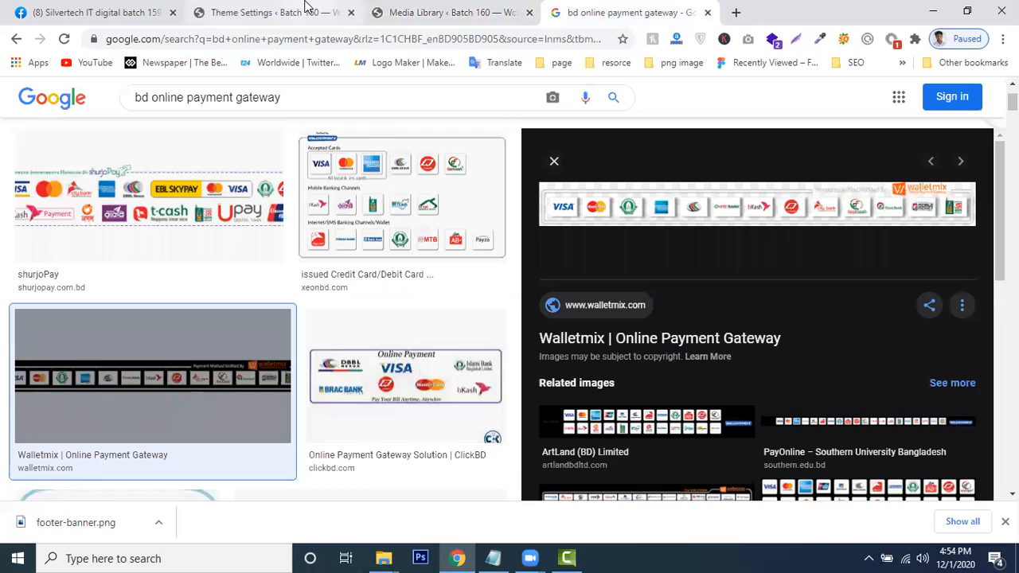
pyautogui.click(305, 8)
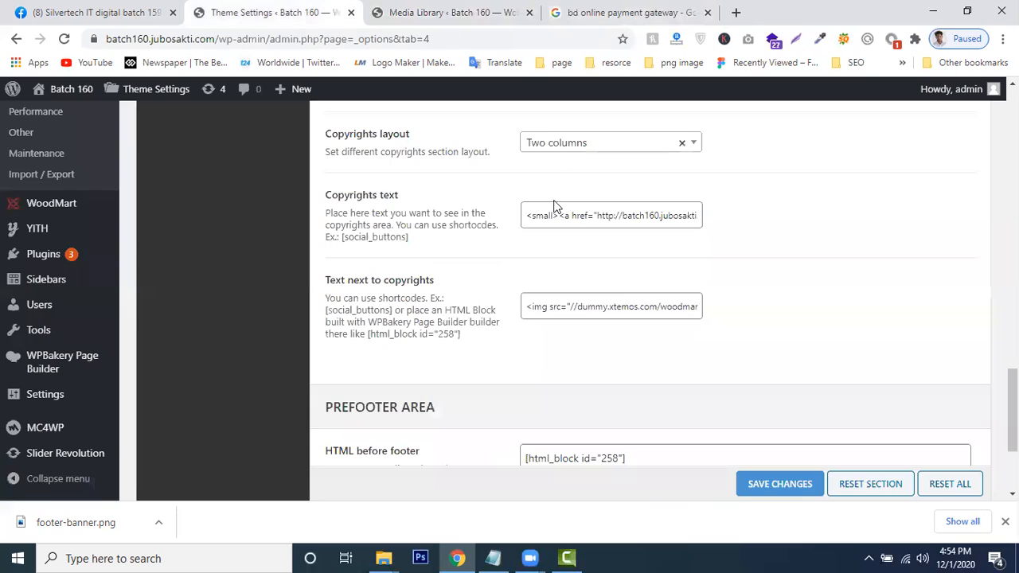
pyautogui.click(494, 557)
pyautogui.moveTo(489, 237); pyautogui.dragTo(390, 169)
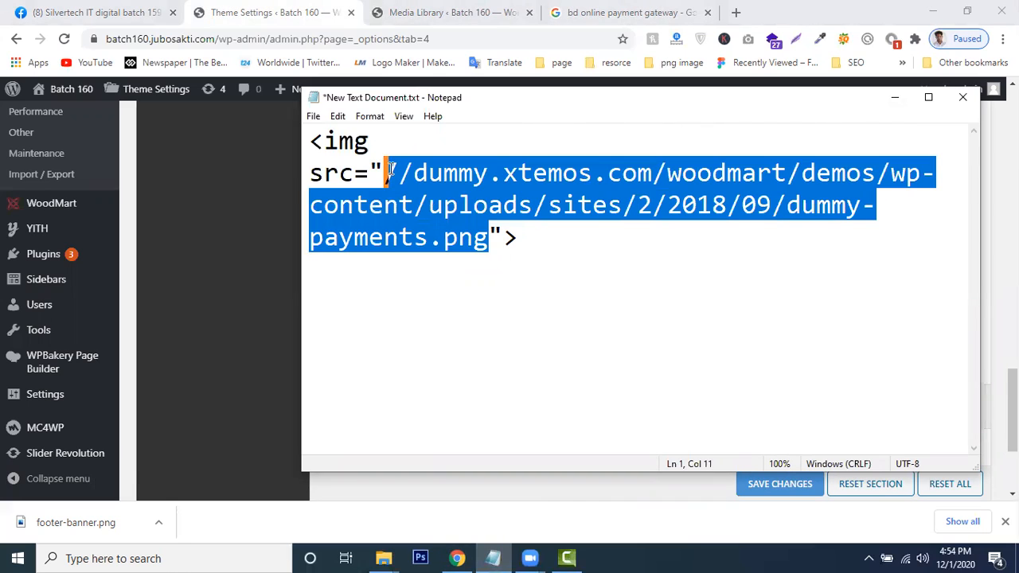
# Paste the footer-banner.png URL into the Notepad img tag and copy the whole tag
pyautogui.hotkey('ctrl', 'v')
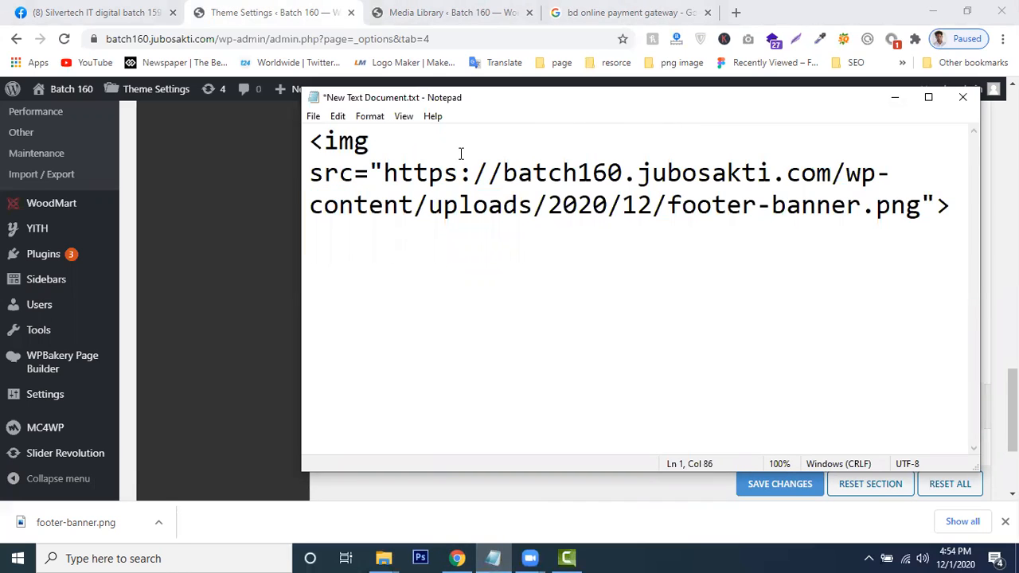
pyautogui.hotkey('ctrl', 'a')
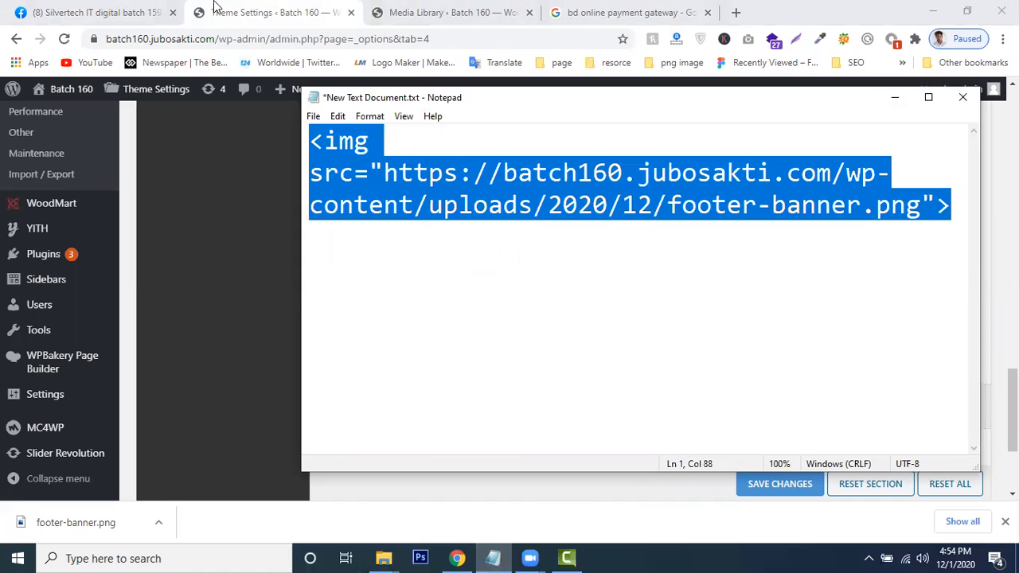
pyautogui.hotkey('alt', 'Tab')
# Replace the Text next to copyrights contents with the updated img tag and save
pyautogui.click(561, 306)
pyautogui.hotkey('ctrl', 'a')
pyautogui.press('BackSpace')
pyautogui.hotkey('ctrl', 'v')
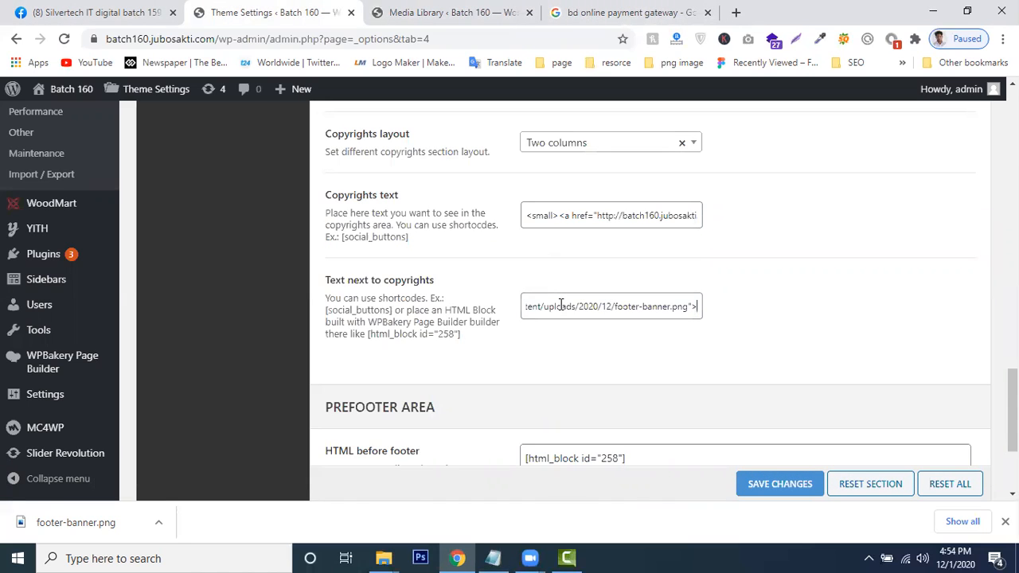
pyautogui.click(782, 486)
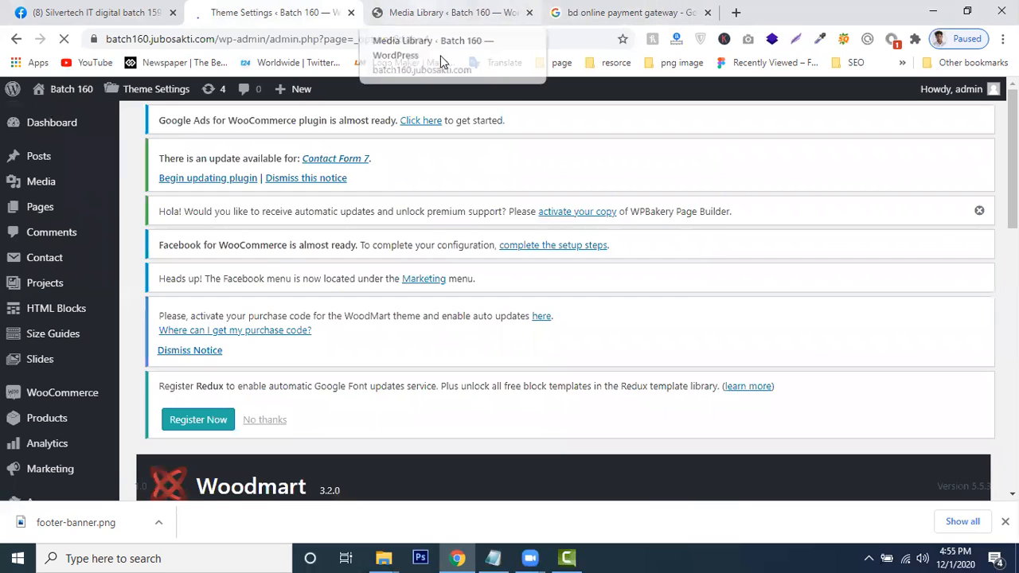
# Load the site root and scroll to the footer to see the Walletmix banner beside the copyright
pyautogui.click(450, 12)
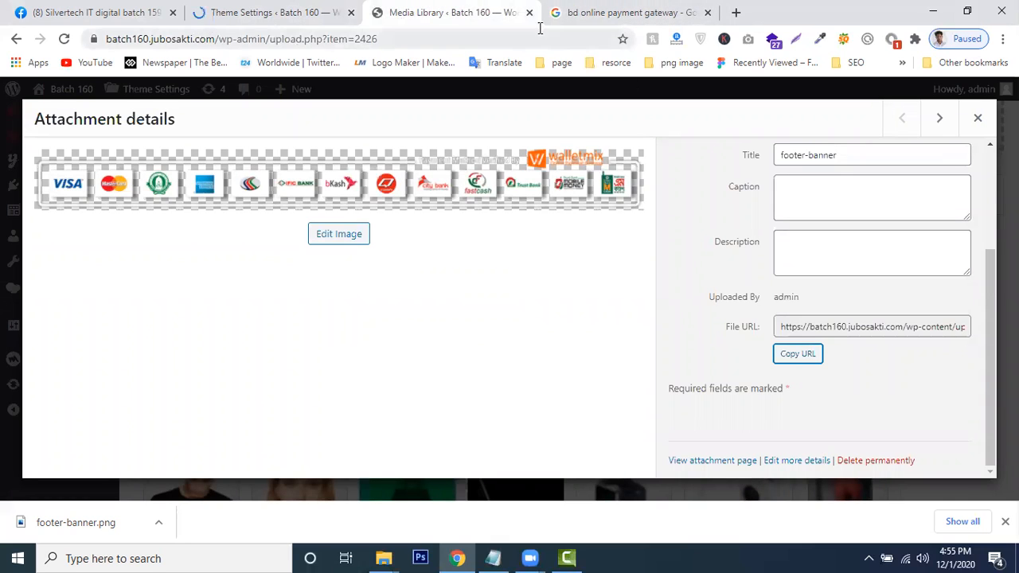
pyautogui.moveTo(538, 34); pyautogui.dragTo(215, 39)
pyautogui.press('BackSpace')
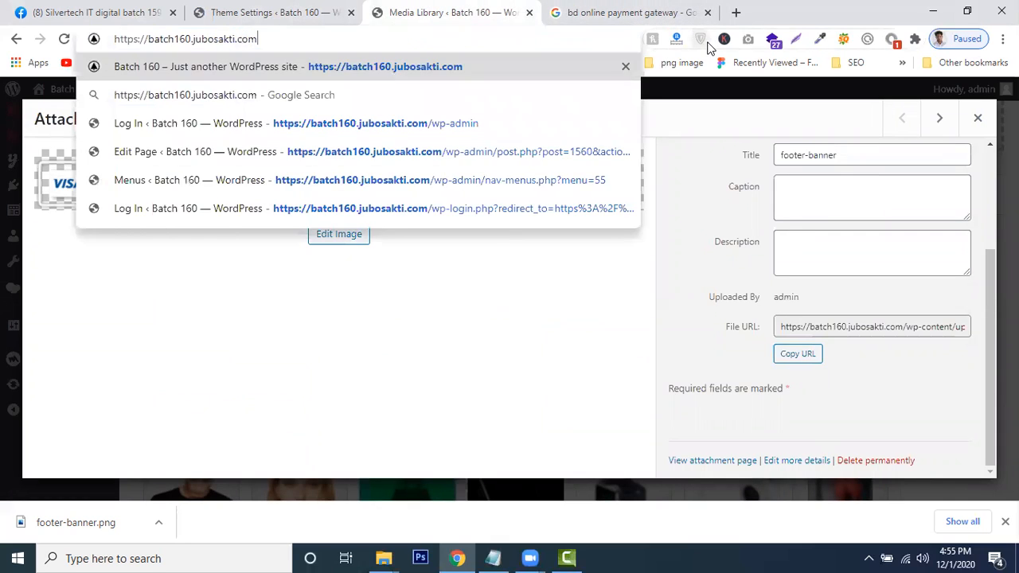
pyautogui.press('Return')
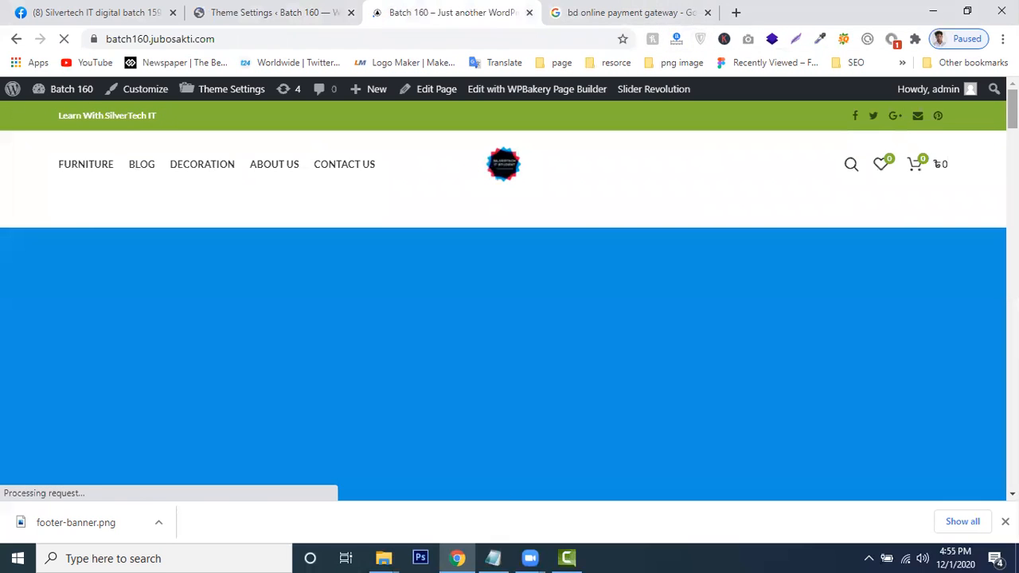
pyautogui.scroll(-10, 994, 422)
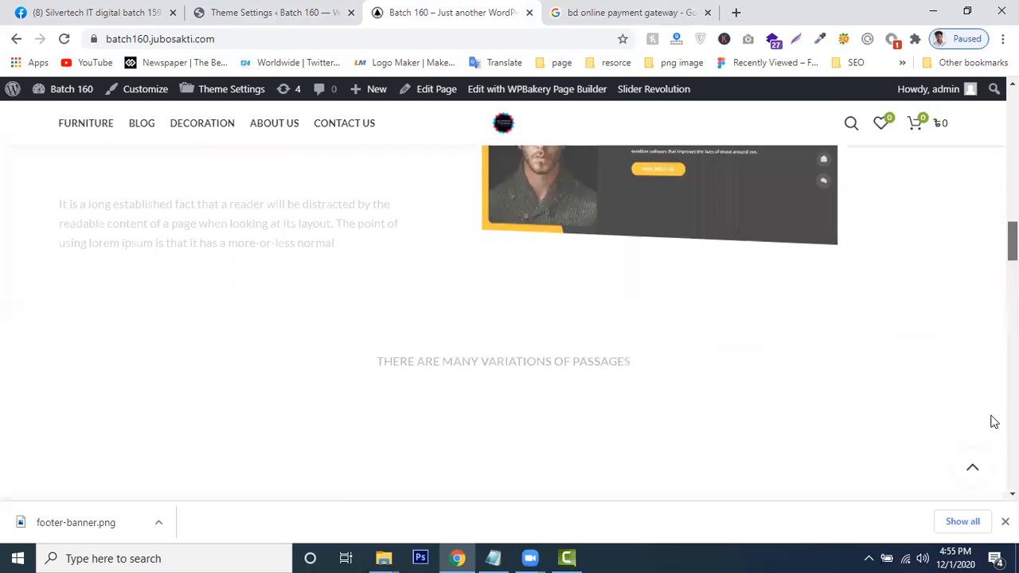
pyautogui.scroll(-10, 994, 422)
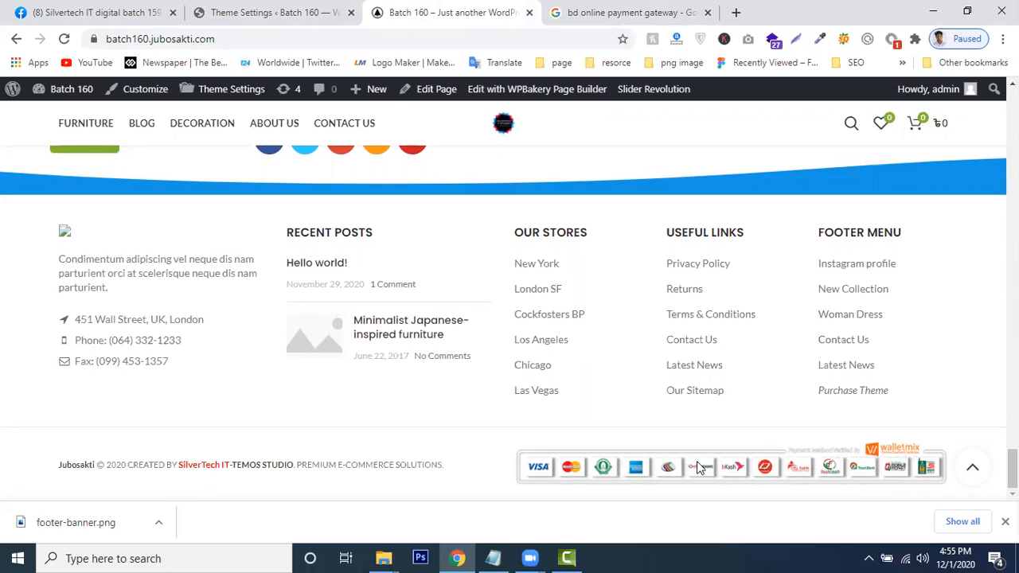
pyautogui.click(254, 9)
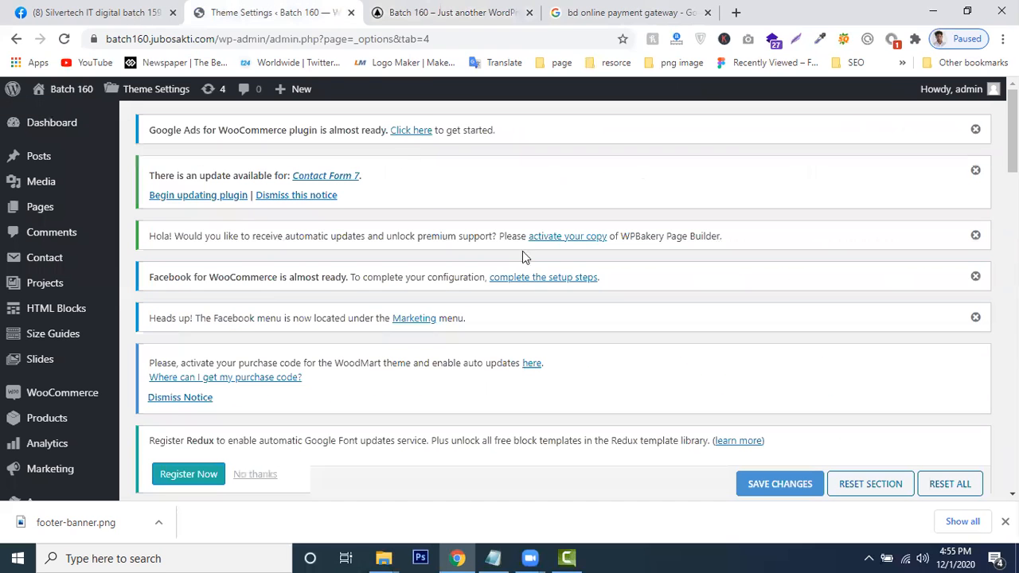
# Change Footer Copyrights Options' Copyrights layout to Centered and save the theme settings
pyautogui.scroll(-10, 470, 391)
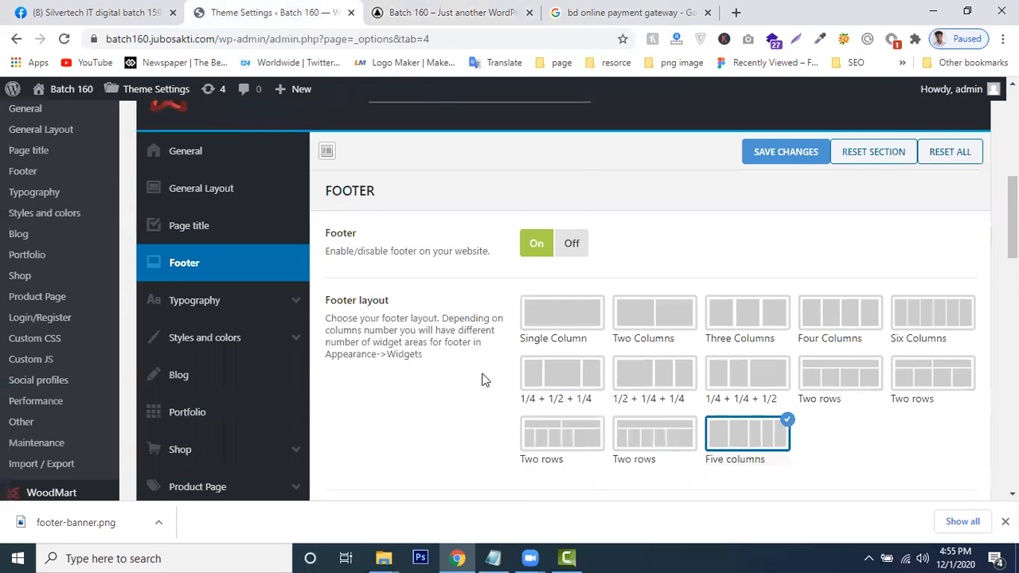
pyautogui.scroll(10, 692, 359)
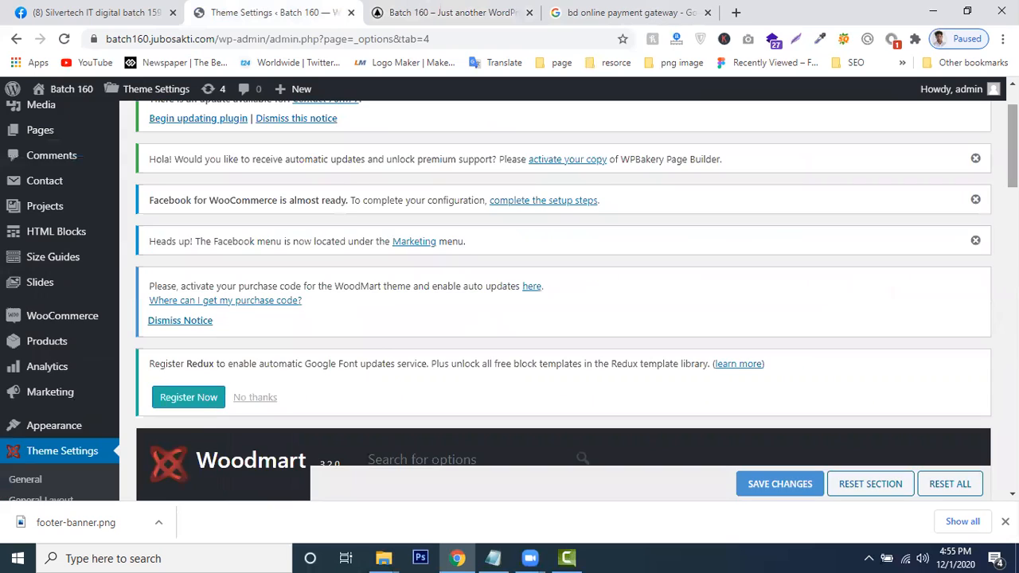
pyautogui.scroll(-9, 692, 359)
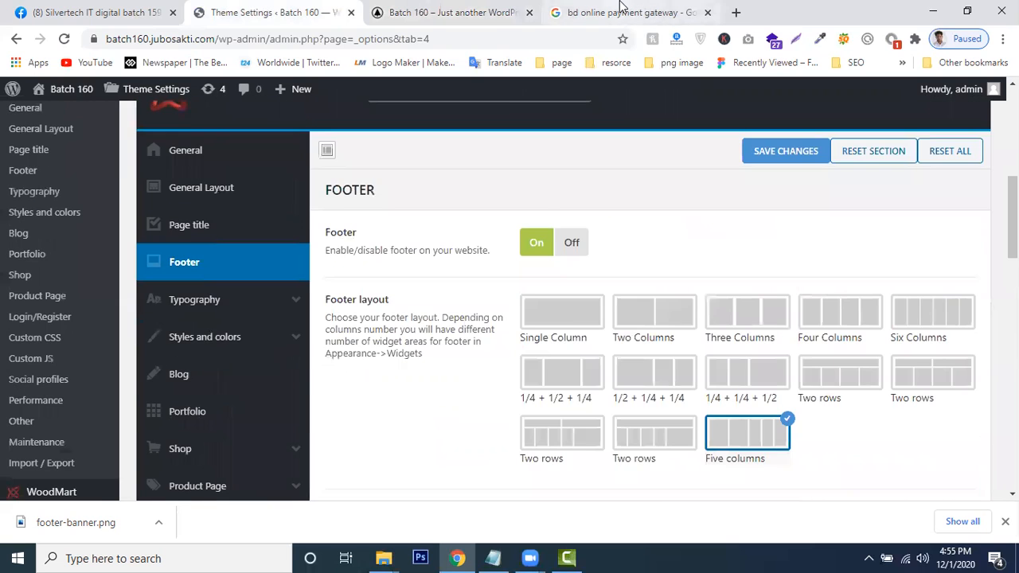
pyautogui.click(619, 11)
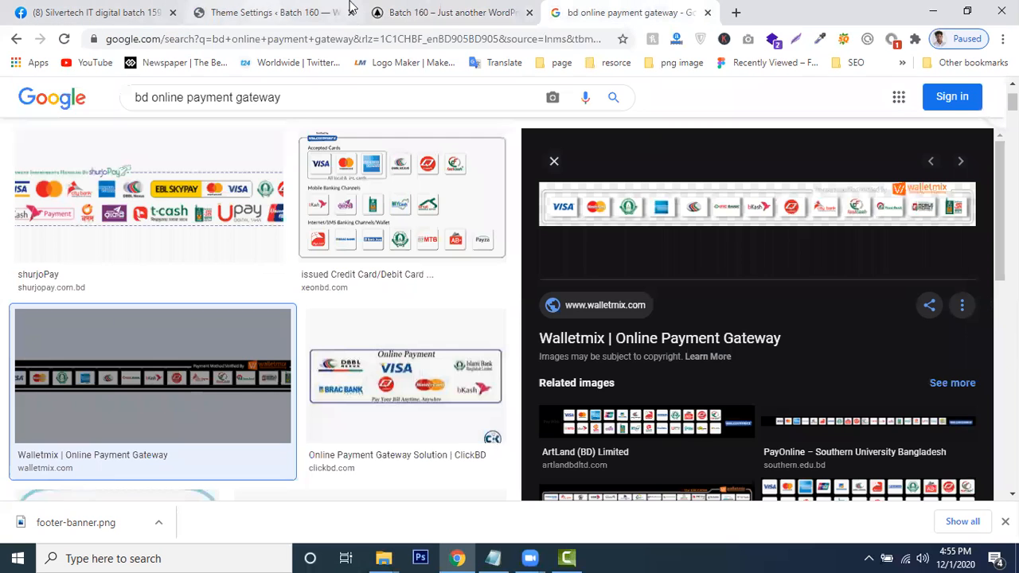
pyautogui.click(267, 11)
pyautogui.scroll(-7, 500, 241)
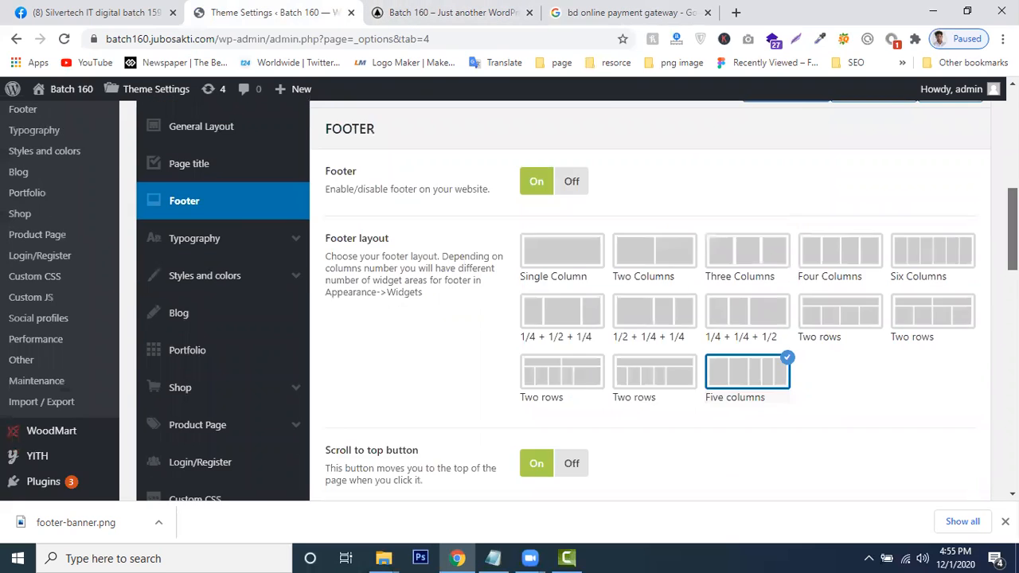
pyautogui.scroll(-3, 819, 380)
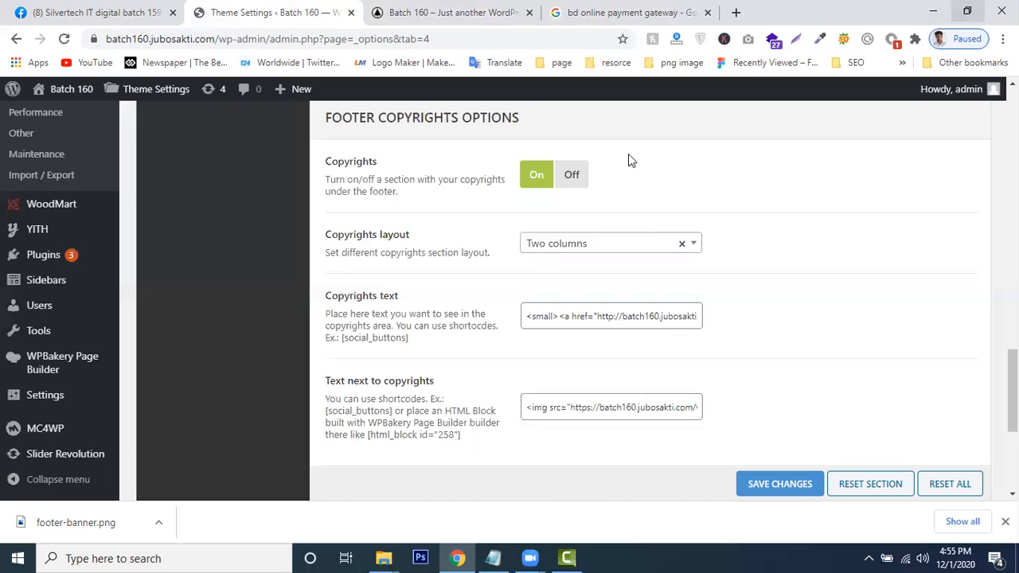
pyautogui.click(596, 253)
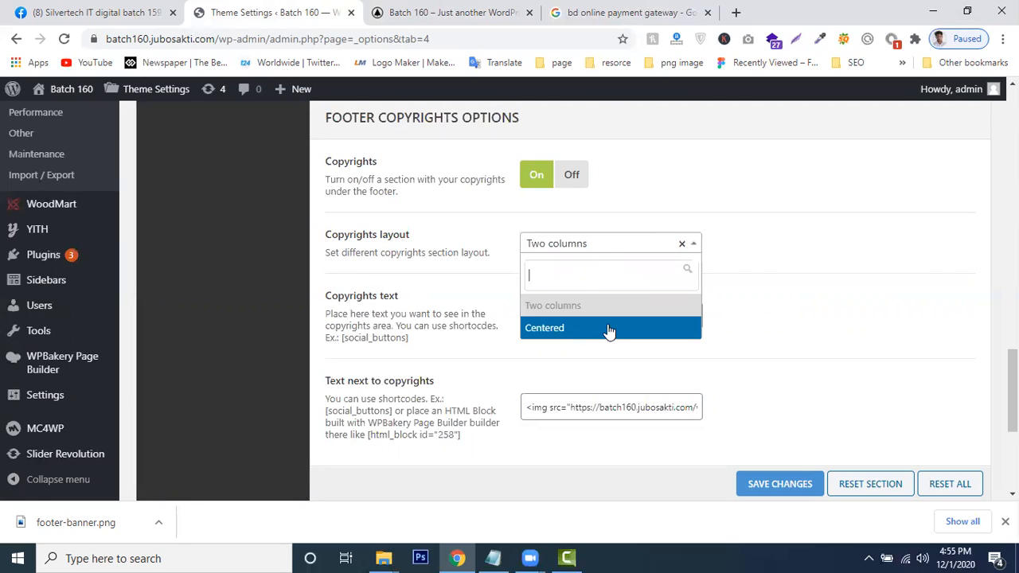
pyautogui.click(582, 327)
pyautogui.click(764, 484)
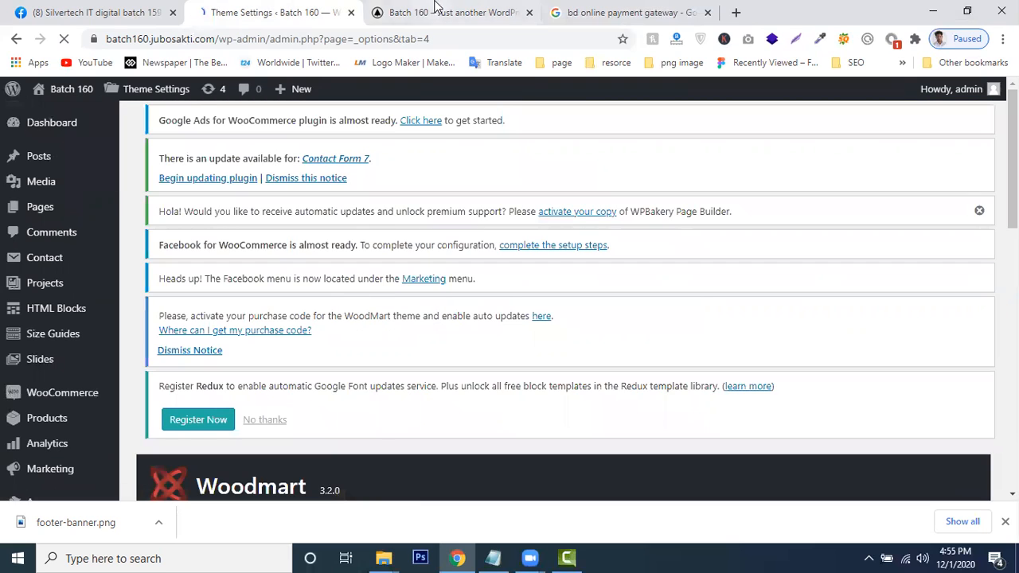
pyautogui.click(430, 12)
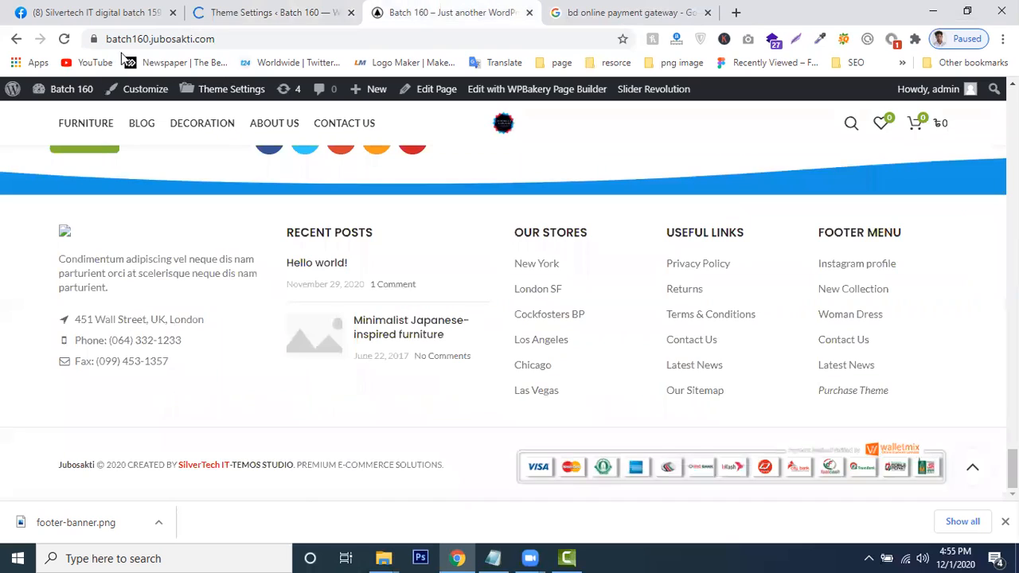
# After reloading the homepage, delete the banner img tag from Text next to copyrights and save
pyautogui.click(64, 39)
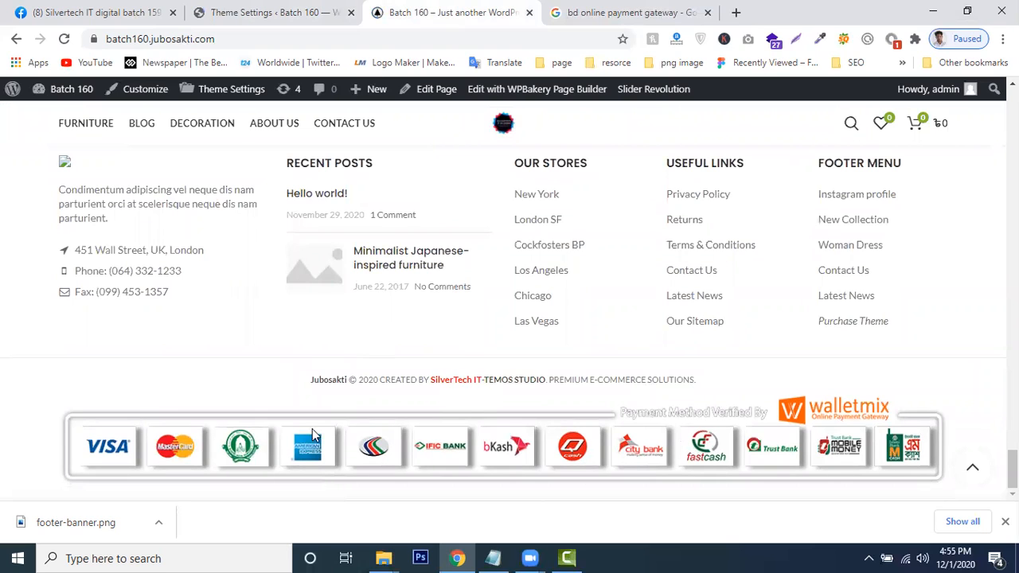
pyautogui.click(279, 11)
pyautogui.scroll(-15, 557, 302)
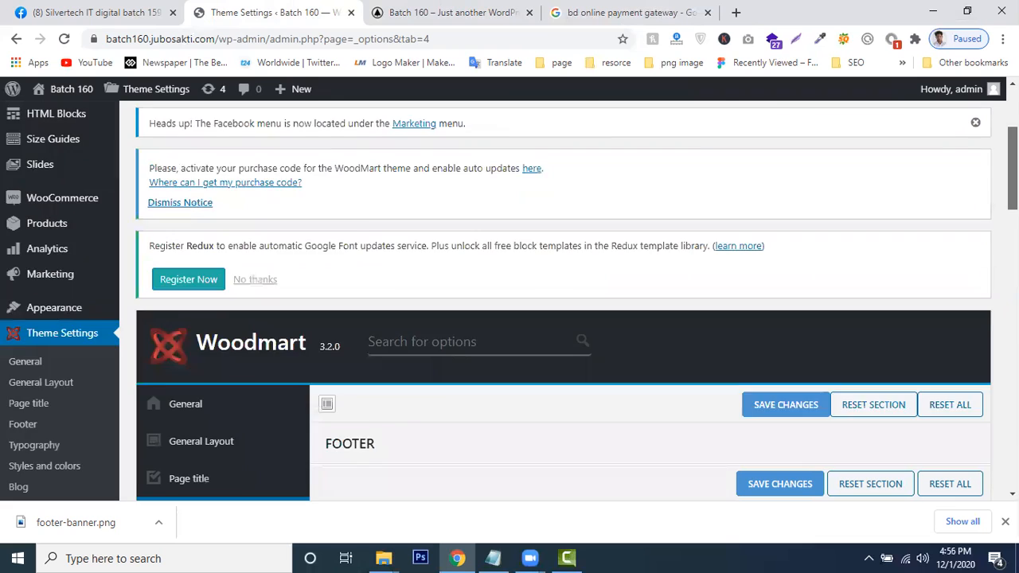
pyautogui.scroll(-5, 689, 219)
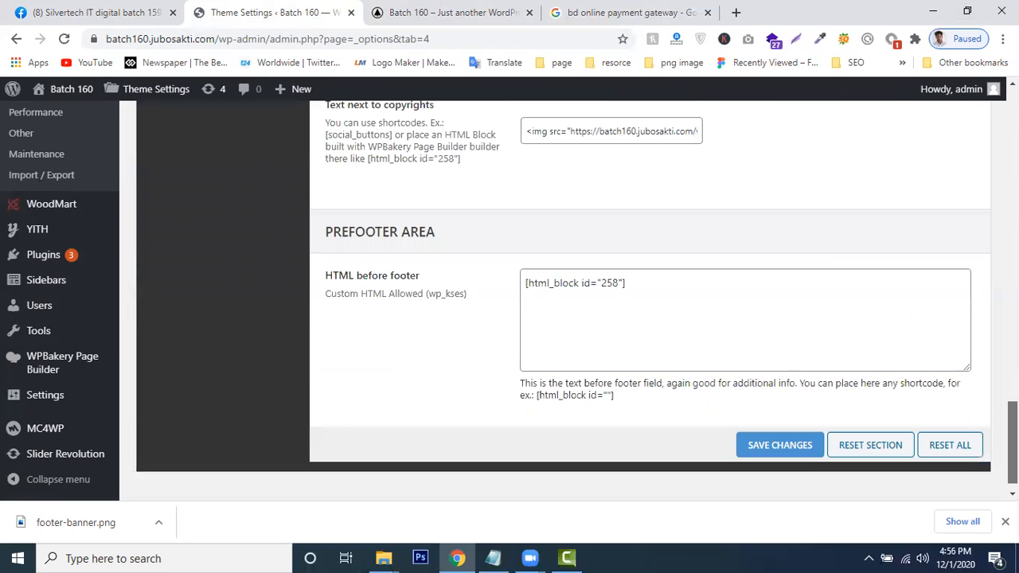
pyautogui.tripleClick(597, 136)
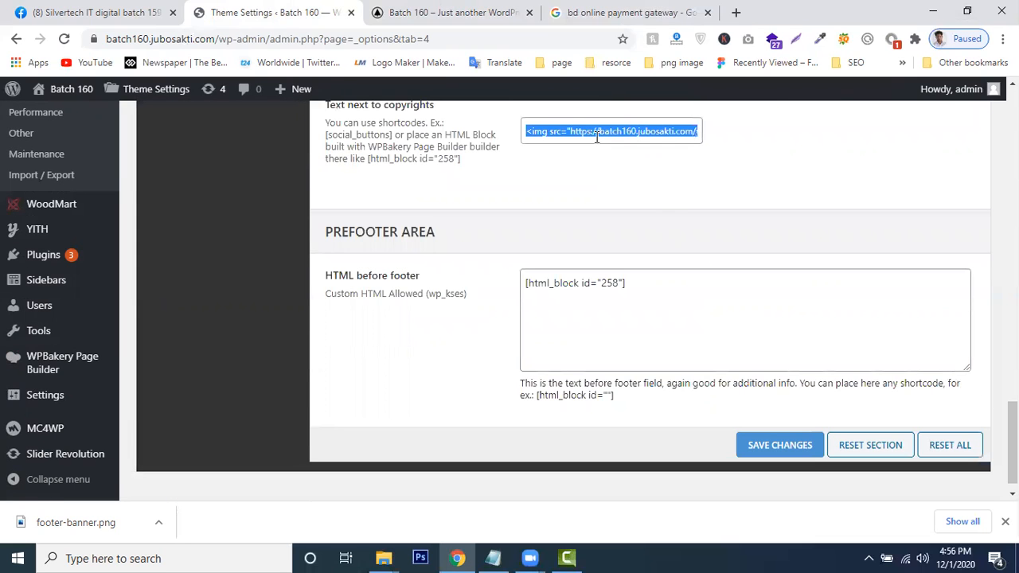
pyautogui.press('BackSpace')
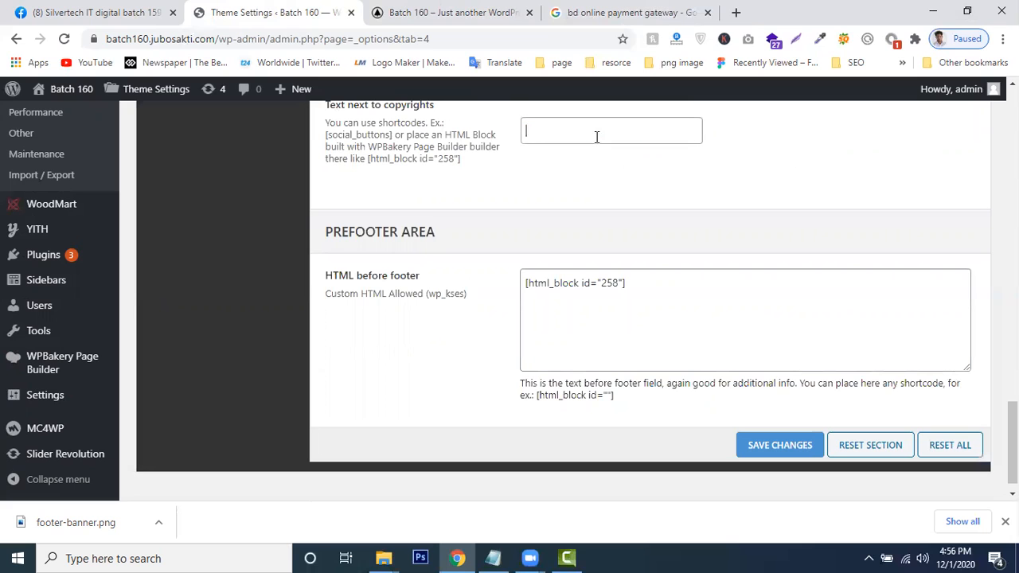
pyautogui.click(744, 445)
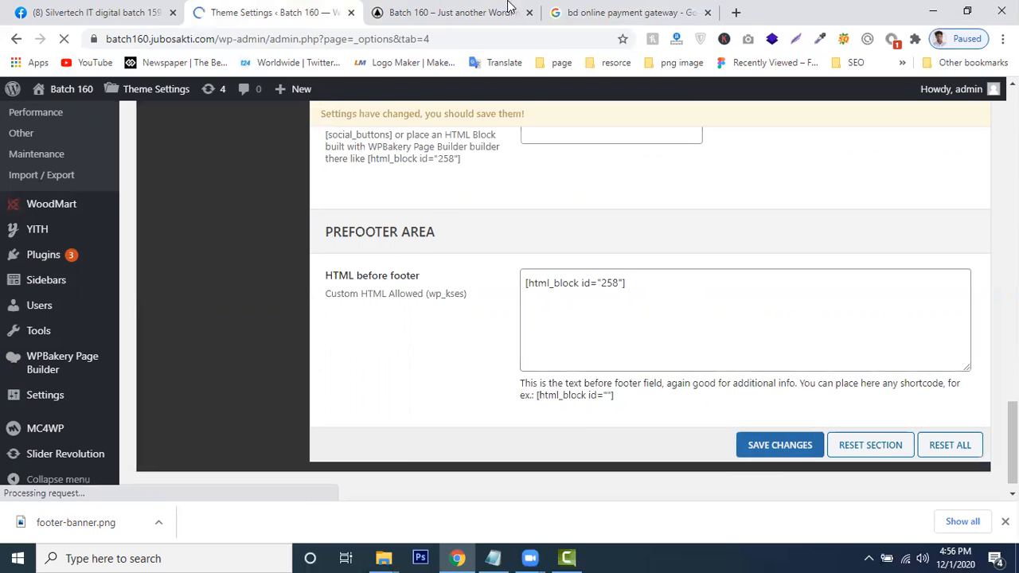
pyautogui.click(458, 12)
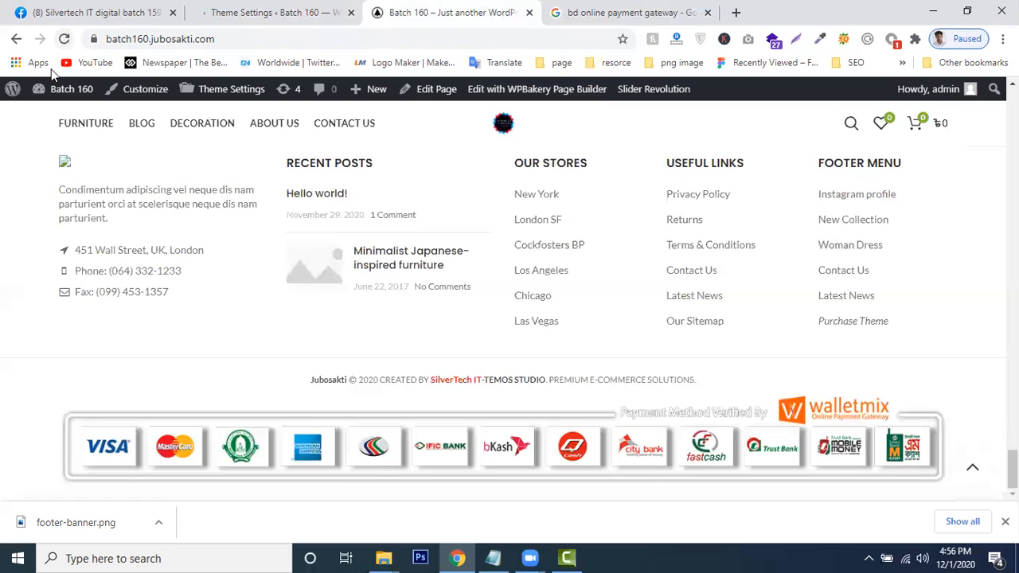
# Reload the live site and check that the payment banner is gone from the footer
pyautogui.click(66, 38)
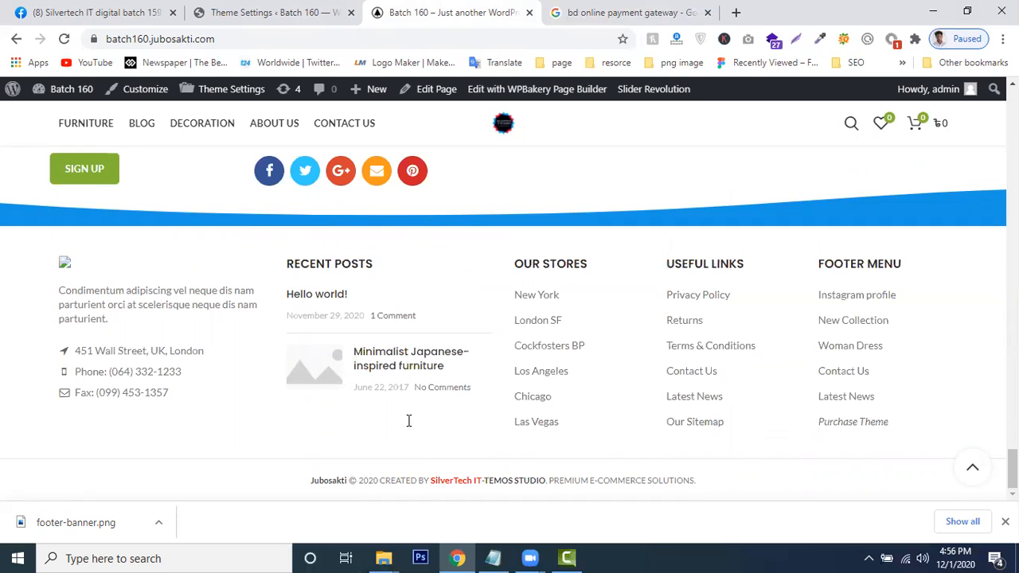
pyautogui.moveTo(61, 288); pyautogui.dragTo(175, 406)
pyautogui.click(109, 293)
pyautogui.click(117, 8)
pyautogui.click(237, 10)
pyautogui.click(450, 11)
pyautogui.click(634, 10)
pyautogui.click(292, 10)
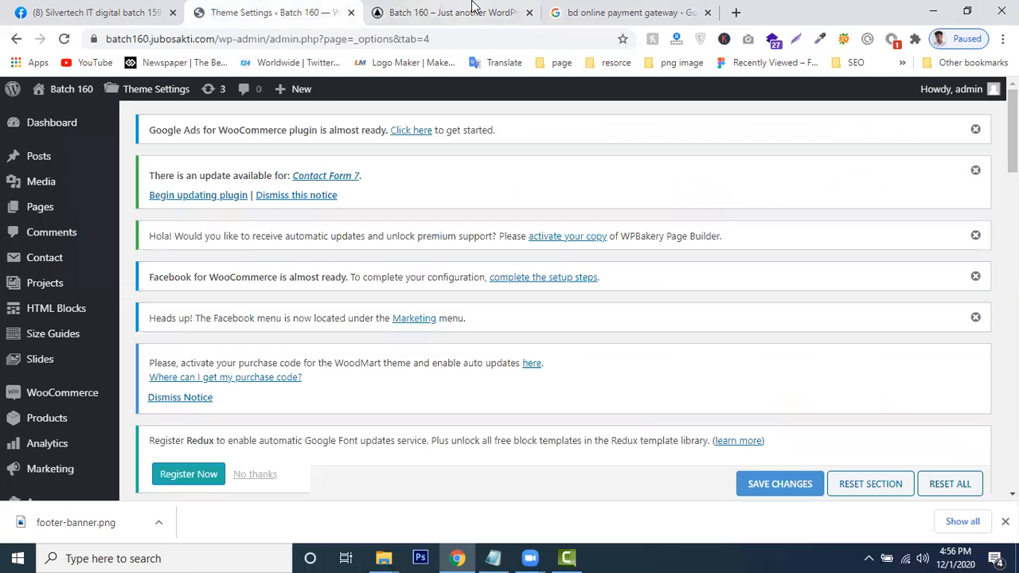
pyautogui.click(472, 10)
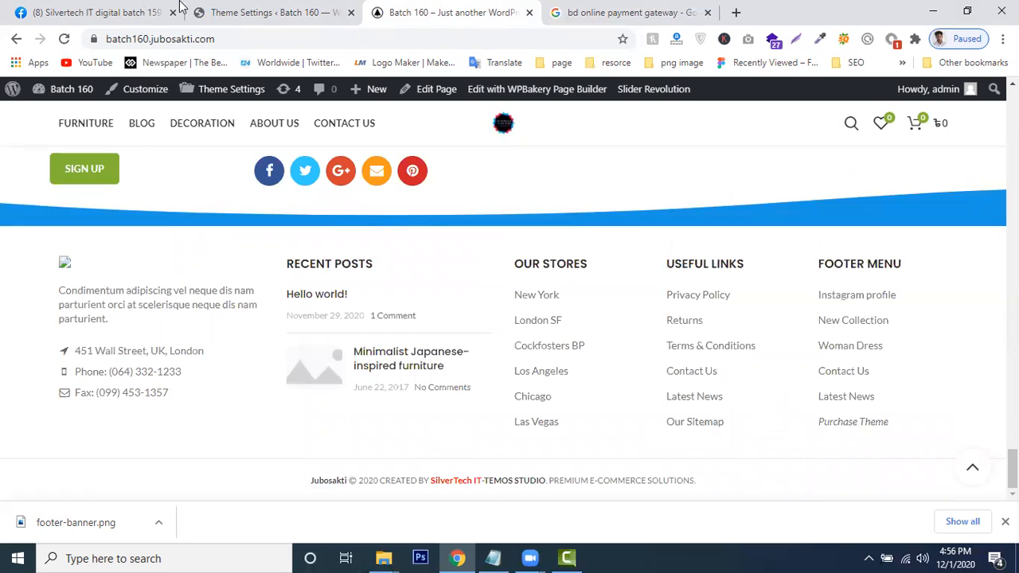
pyautogui.click(211, 11)
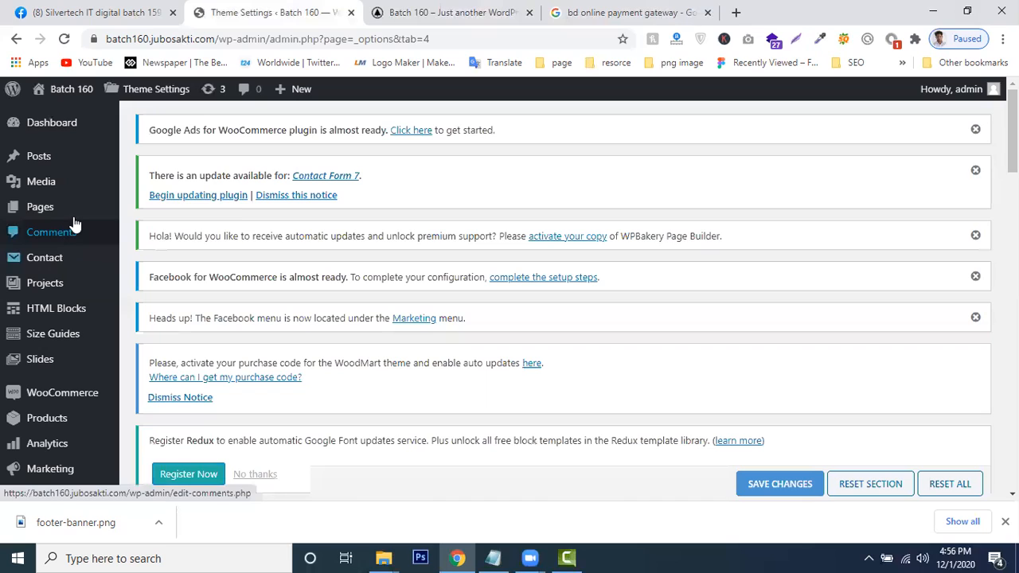
# Go to Appearance > Widgets from the admin sidebar
pyautogui.moveTo(73, 217)
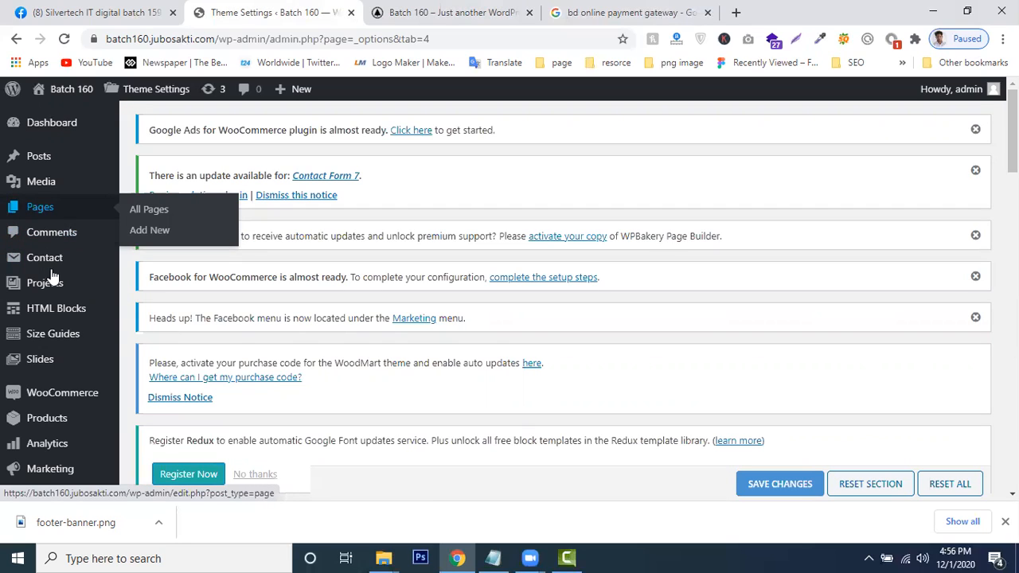
pyautogui.moveTo(70, 312)
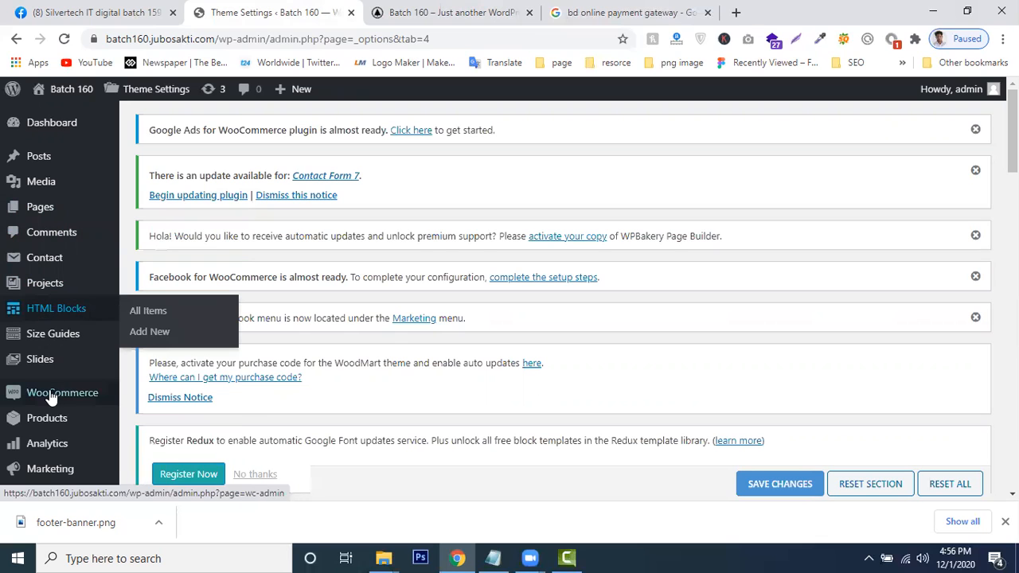
pyautogui.click(575, 12)
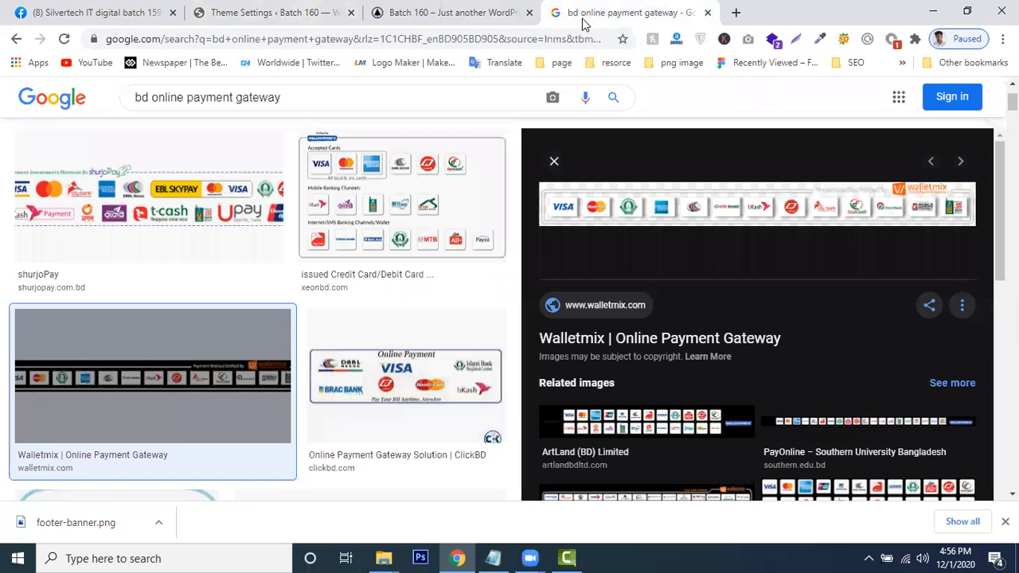
pyautogui.click(494, 8)
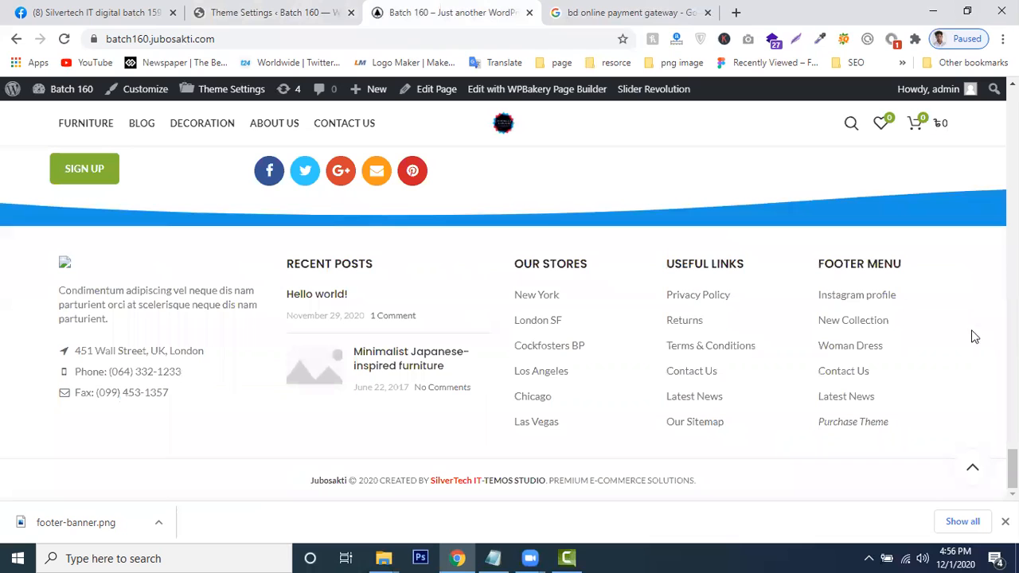
pyautogui.click(261, 12)
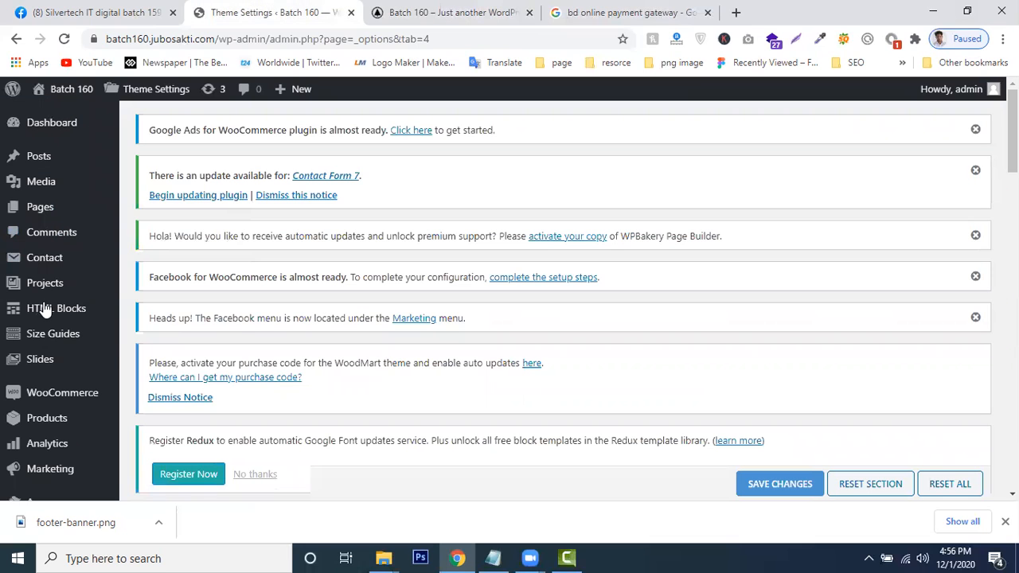
pyautogui.scroll(-2, 48, 319)
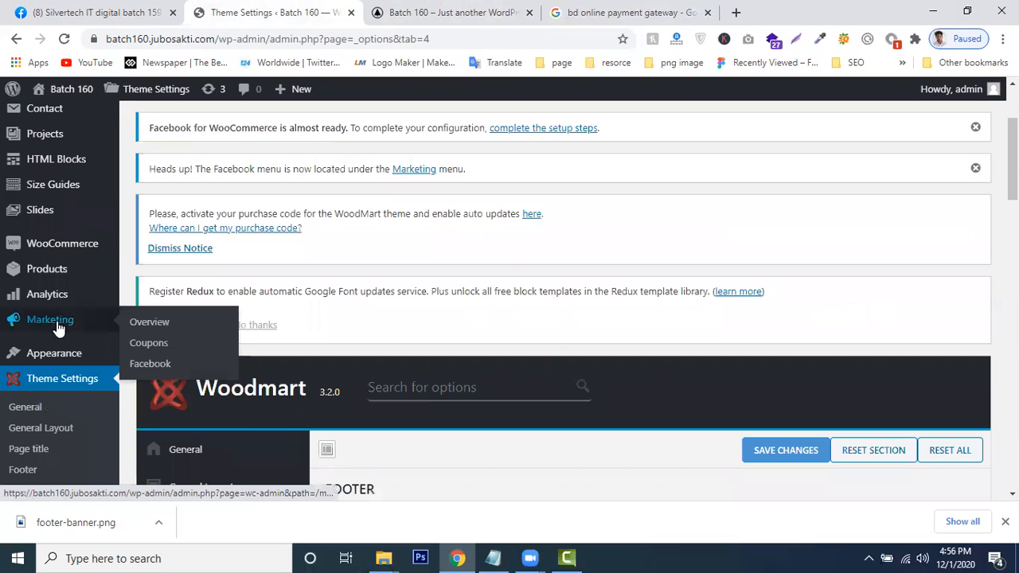
pyautogui.moveTo(51, 358)
pyautogui.click(155, 400)
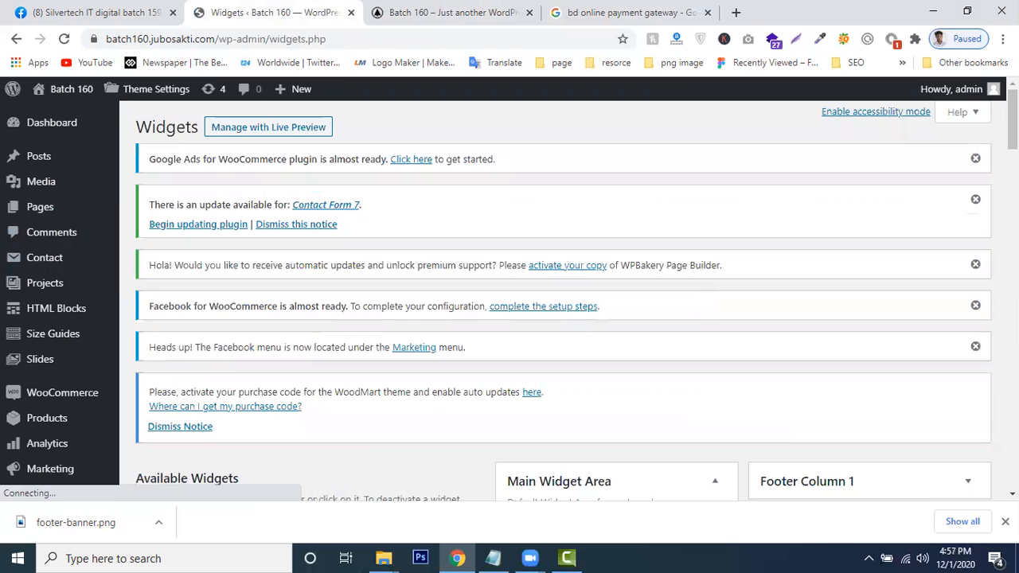
# Expand the Footer Column 1 widget area and compare it with the live footer
pyautogui.scroll(-2, 698, 287)
pyautogui.moveTo(1013, 139); pyautogui.dragTo(876, 286)
pyautogui.moveTo(1013, 119); pyautogui.dragTo(1013, 167)
pyautogui.click(877, 154)
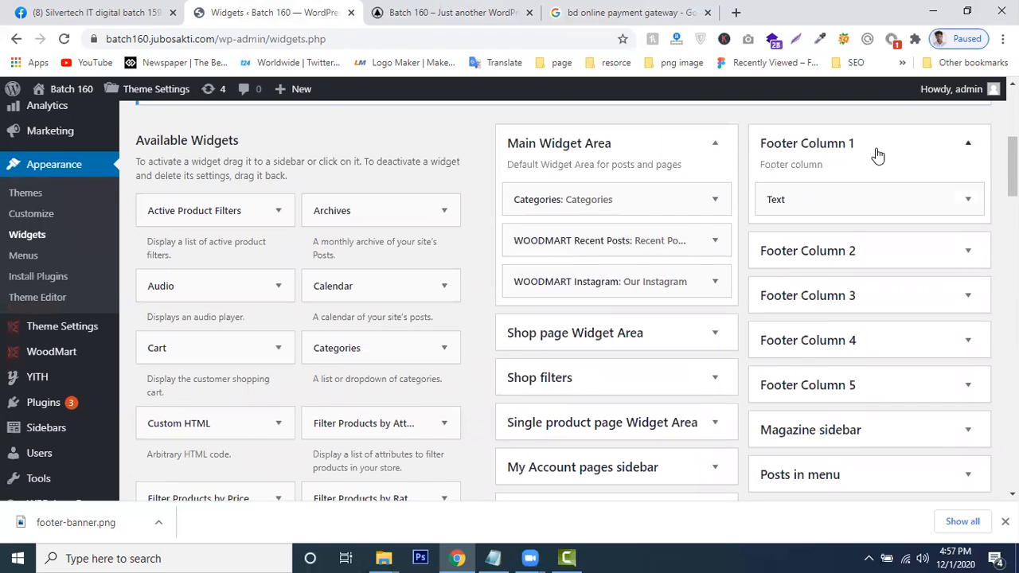
pyautogui.click(399, 10)
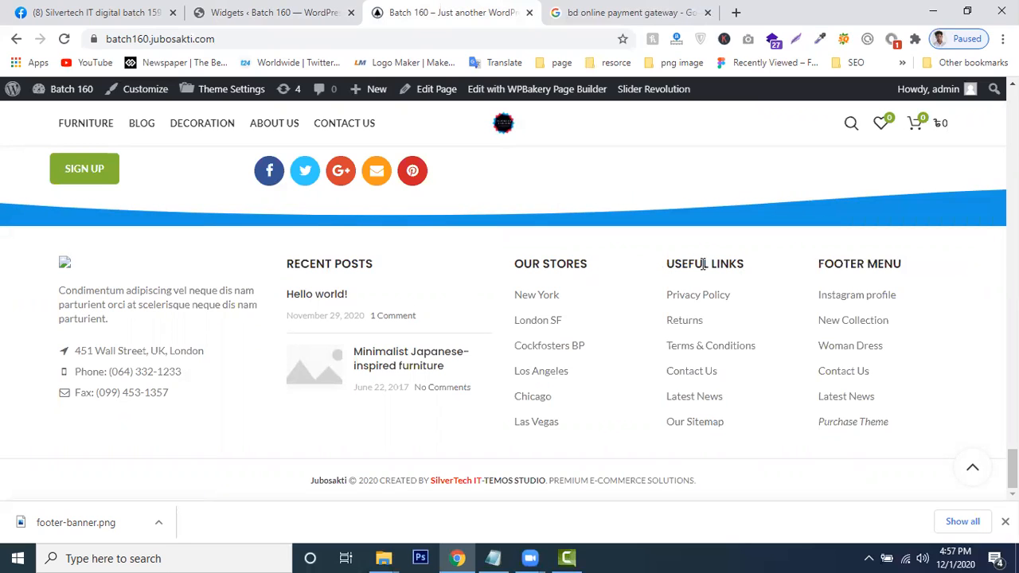
pyautogui.click(228, 10)
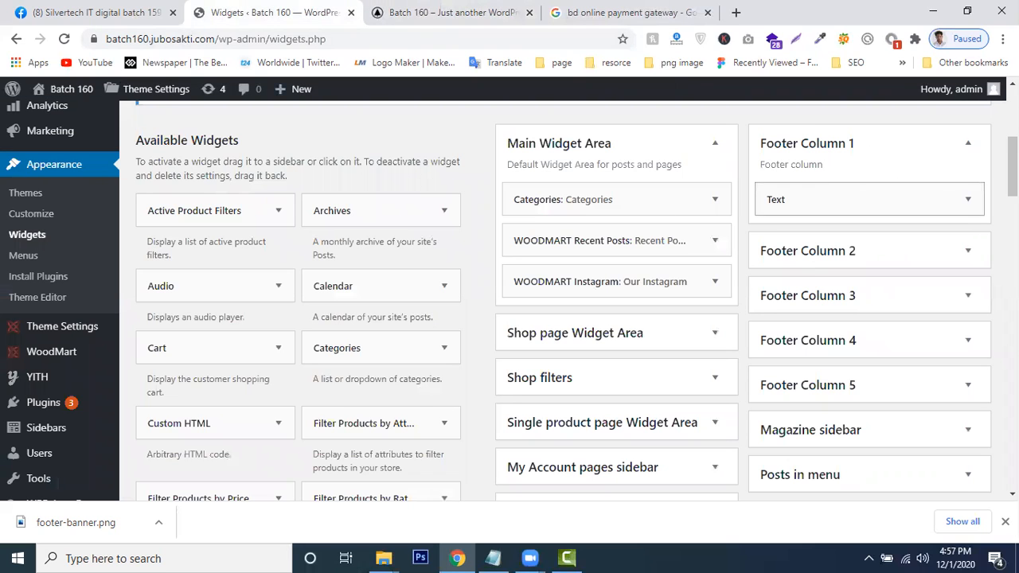
# Open the Text widget's Content and find the logo image address behind the footer logo
pyautogui.click(967, 201)
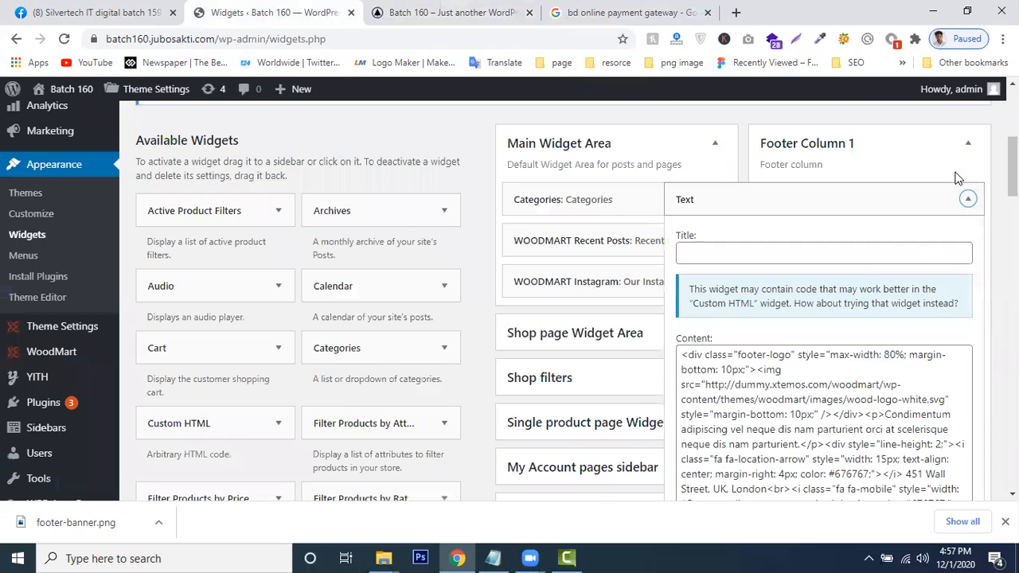
pyautogui.scroll(-2, 682, 225)
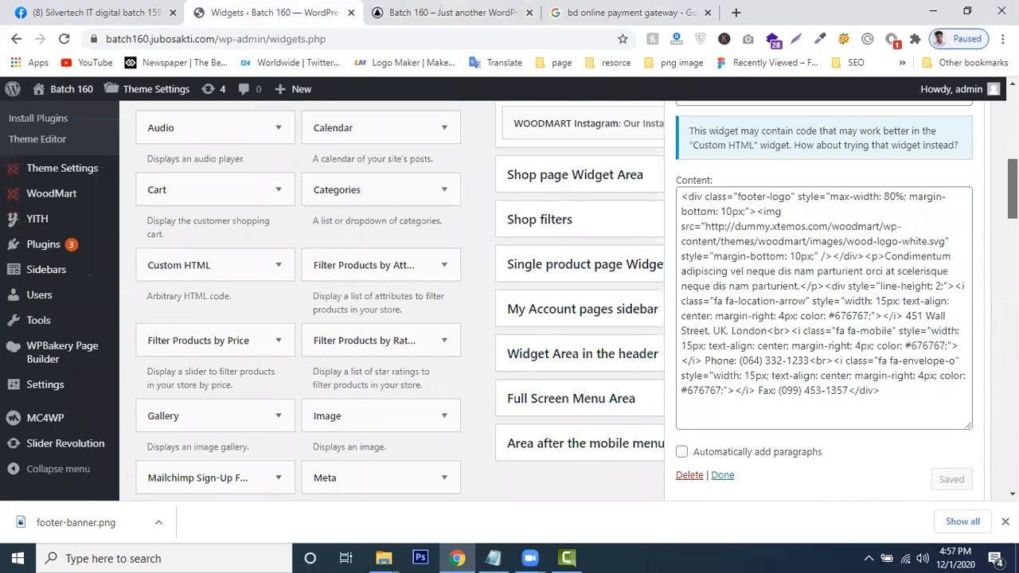
pyautogui.click(410, 6)
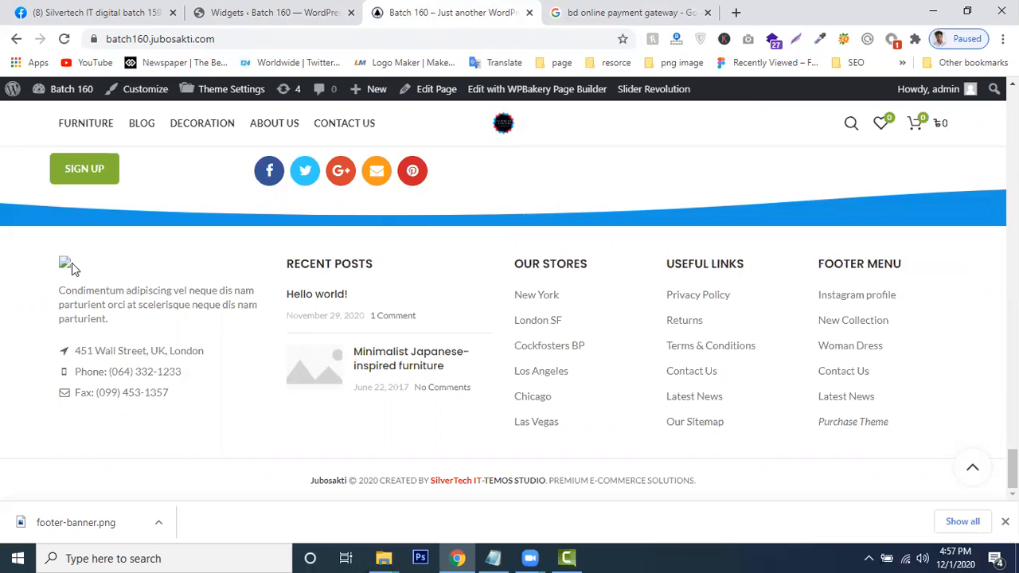
pyautogui.click(310, 9)
pyautogui.moveTo(707, 210); pyautogui.dragTo(769, 239)
pyautogui.click(745, 219)
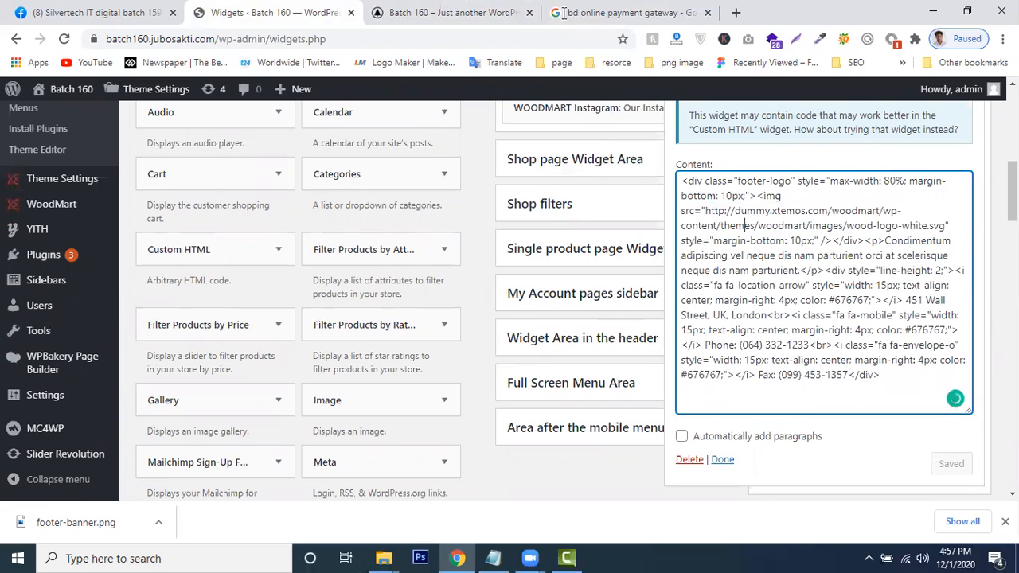
pyautogui.click(471, 10)
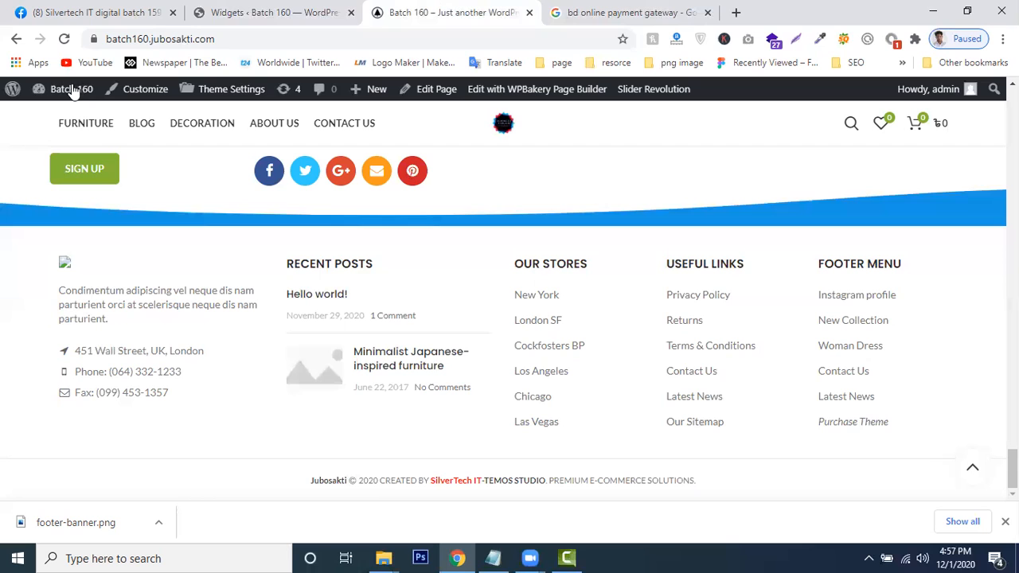
# Go to the admin dashboard, then back to the Widgets page
pyautogui.moveTo(73, 87)
pyautogui.click(70, 116)
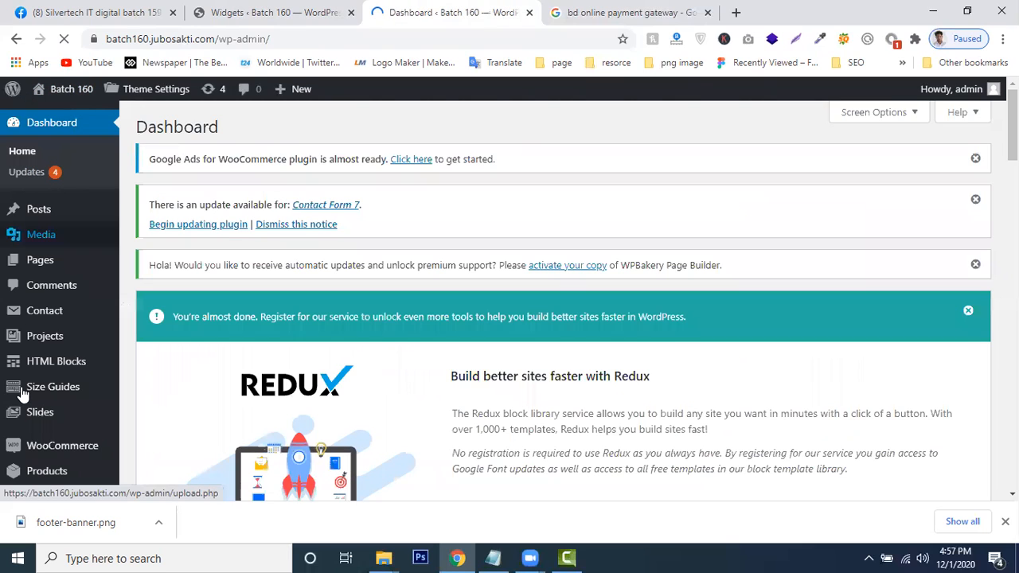
pyautogui.scroll(-4, 80, 343)
pyautogui.moveTo(56, 373)
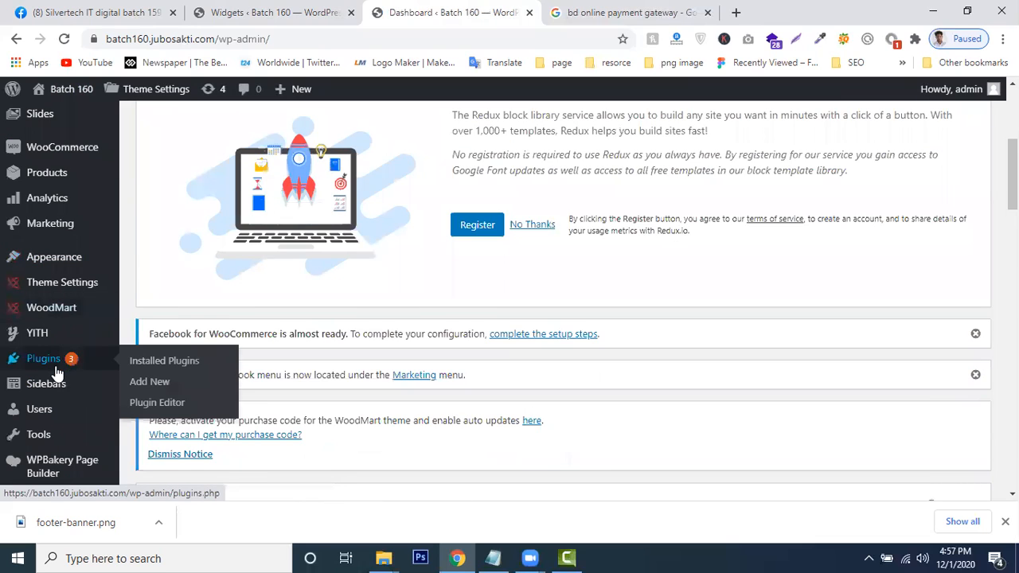
pyautogui.moveTo(79, 255)
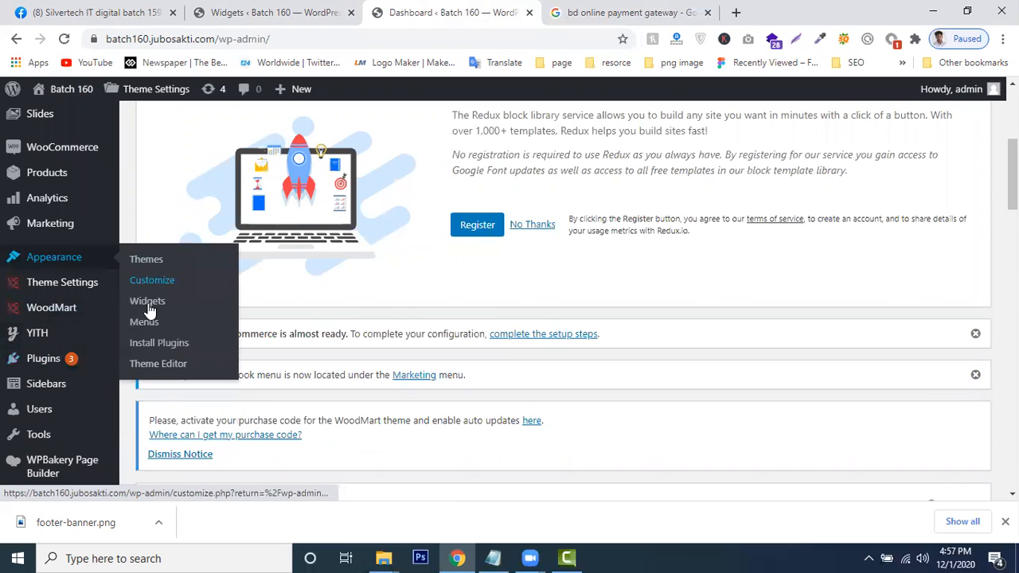
pyautogui.click(186, 302)
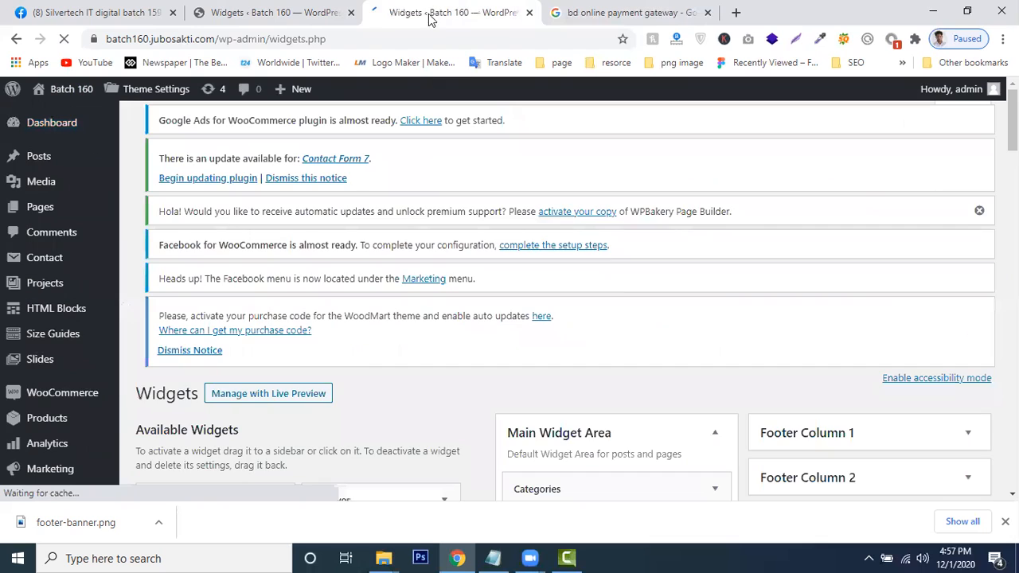
# Open the Media Library and reveal its Add New file upload area
pyautogui.scroll(-2, 141, 348)
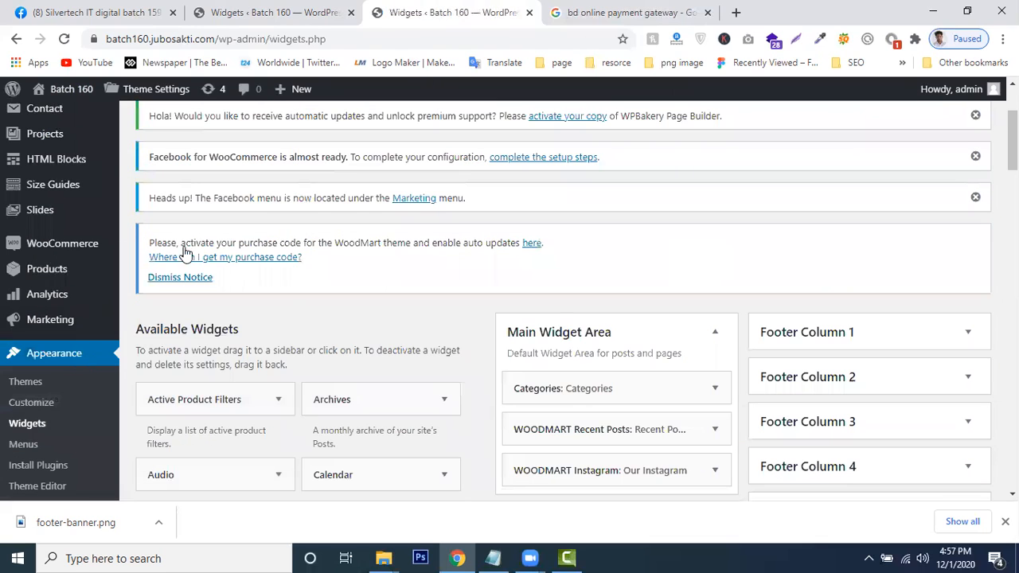
pyautogui.scroll(3, 294, 339)
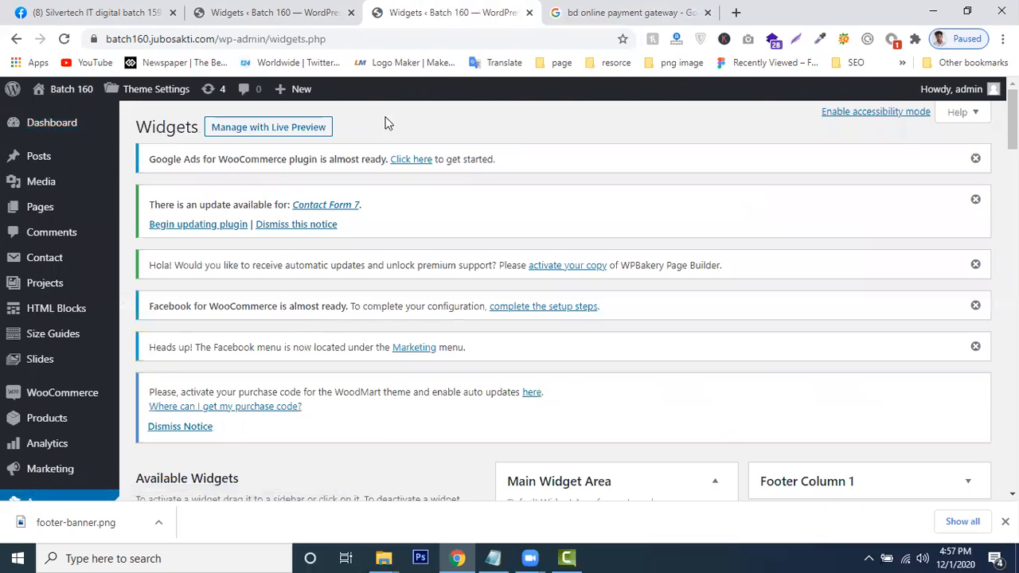
pyautogui.scroll(-7, 19, 407)
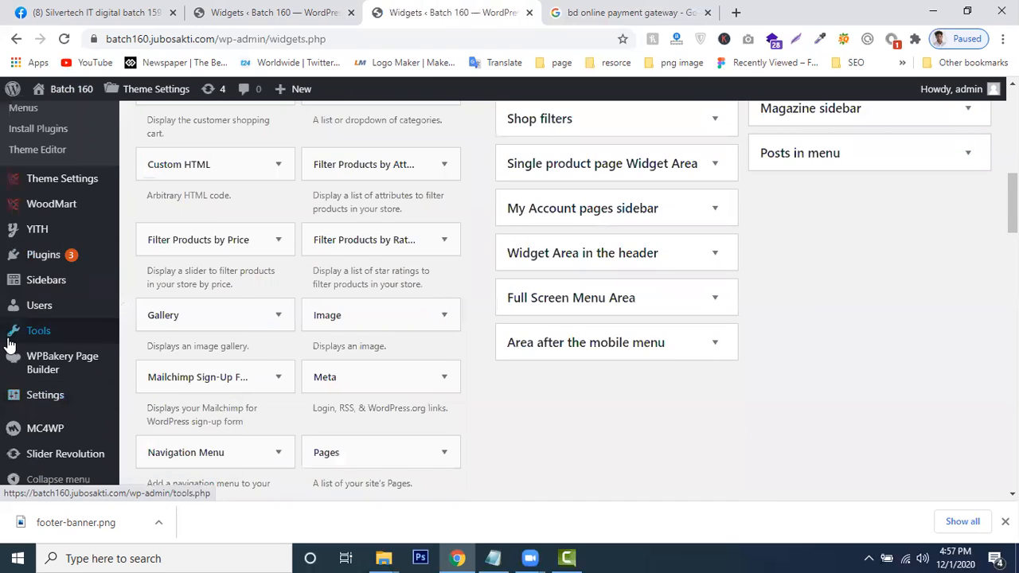
pyautogui.scroll(2, 17, 334)
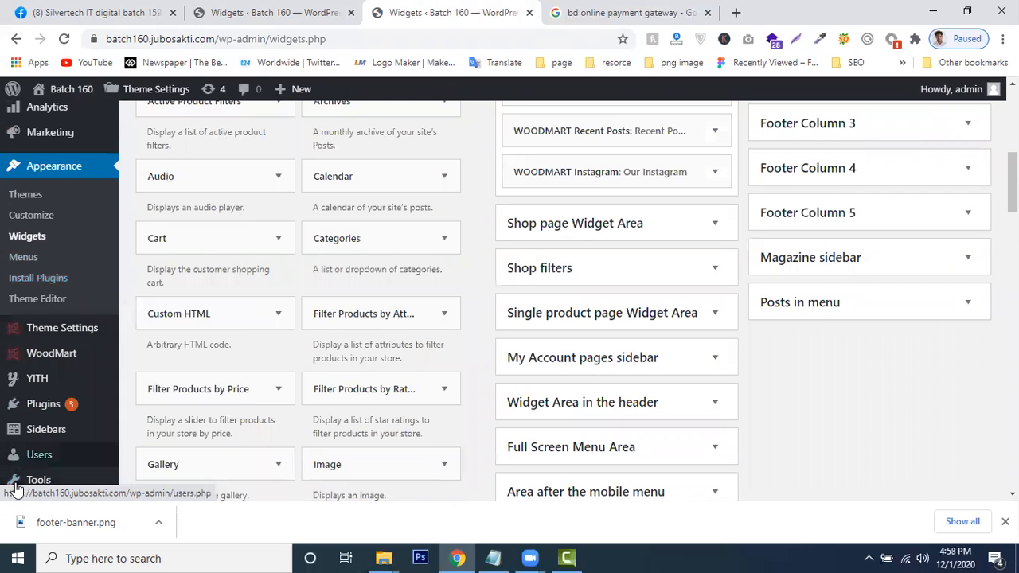
pyautogui.moveTo(58, 419)
pyautogui.scroll(-6, 52, 424)
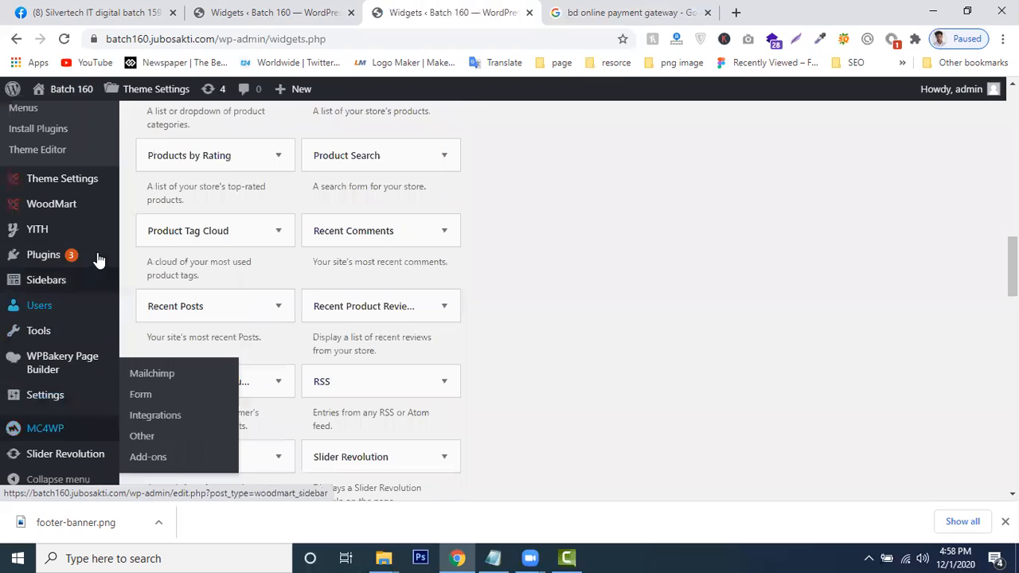
pyautogui.scroll(-2, 44, 416)
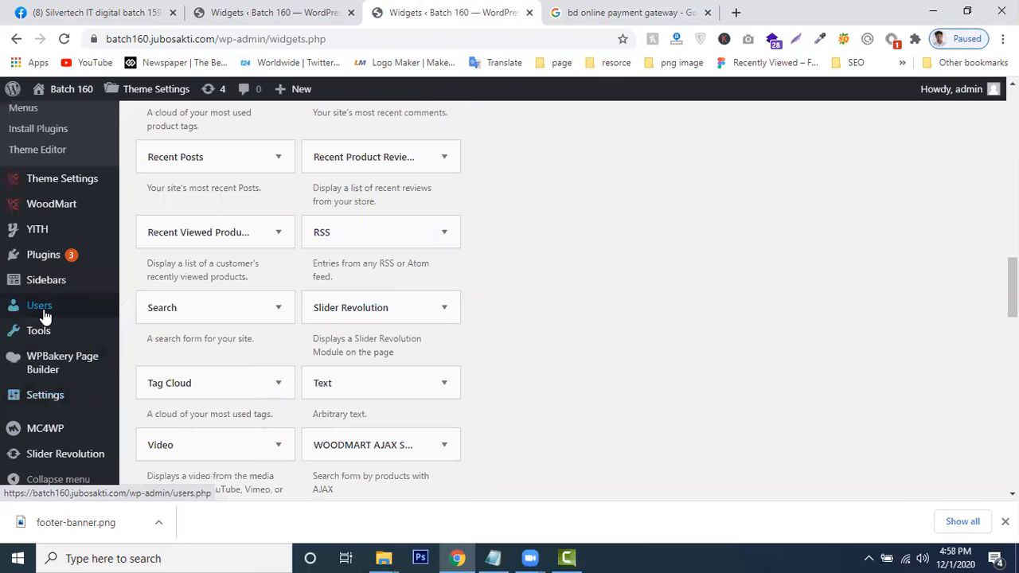
pyautogui.scroll(1, 44, 317)
pyautogui.scroll(6, 47, 311)
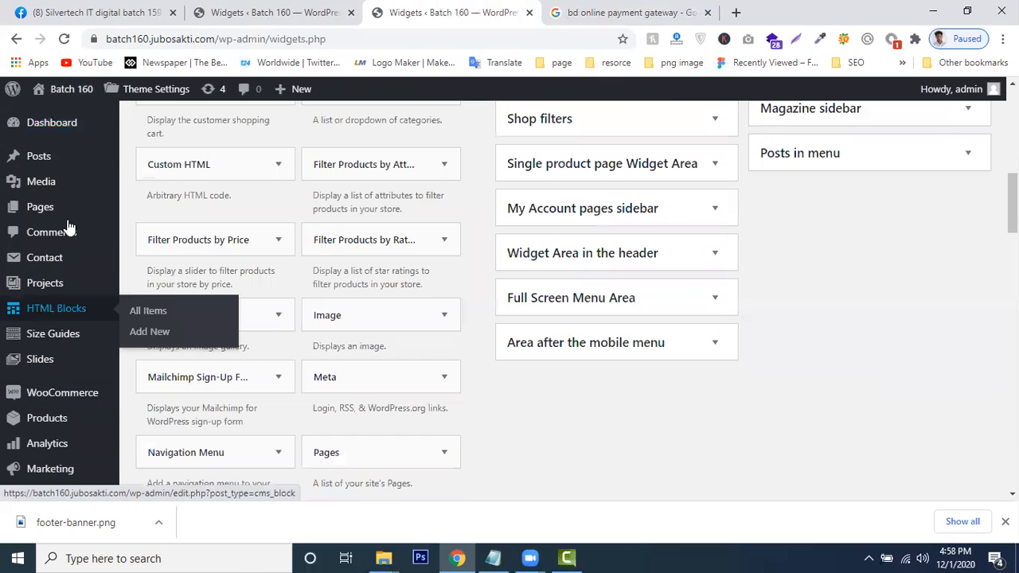
pyautogui.moveTo(40, 194)
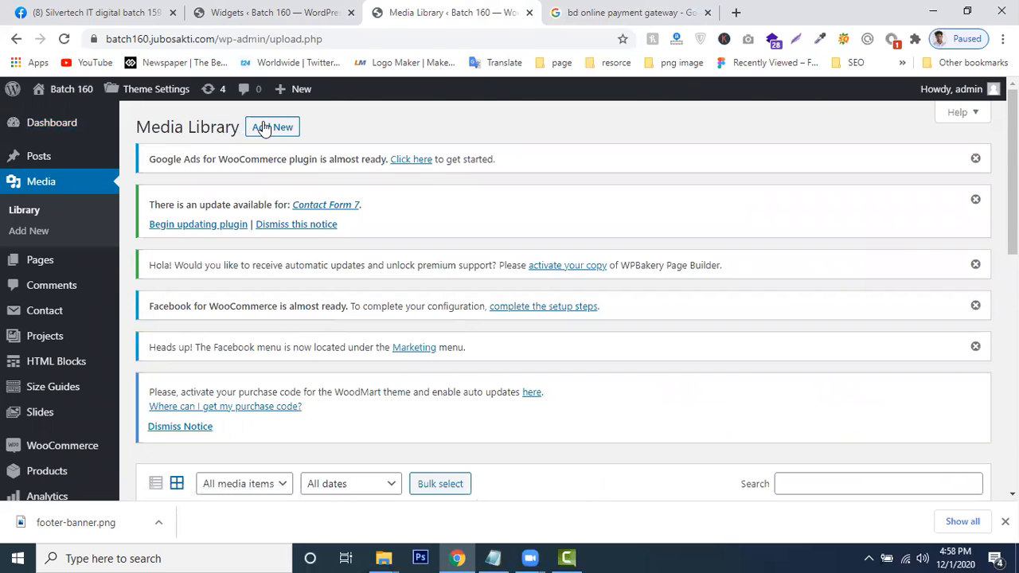
pyautogui.click(265, 129)
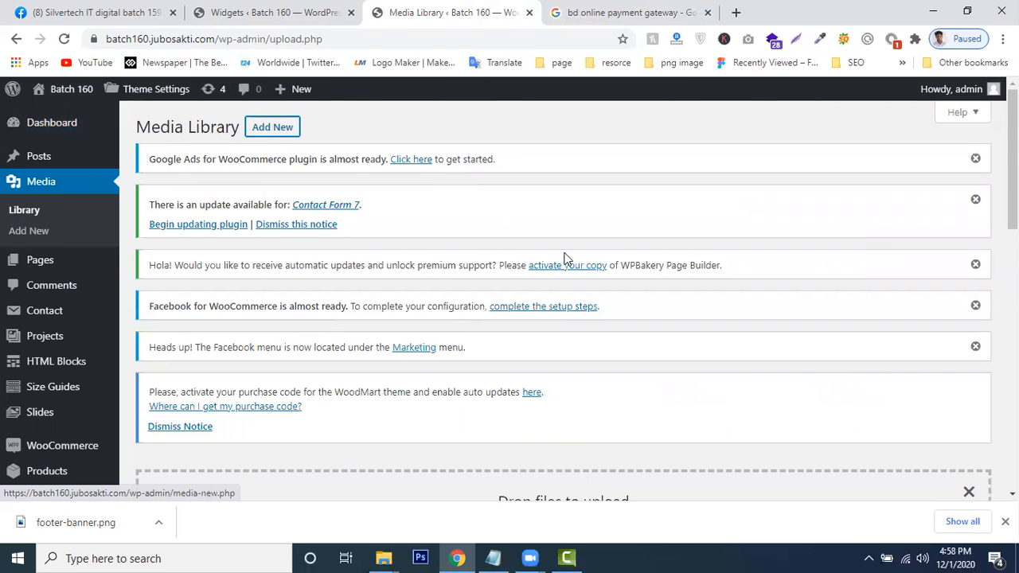
# Pick coollogo_com-209984629.png from the Downloads folder for upload
pyautogui.click(559, 415)
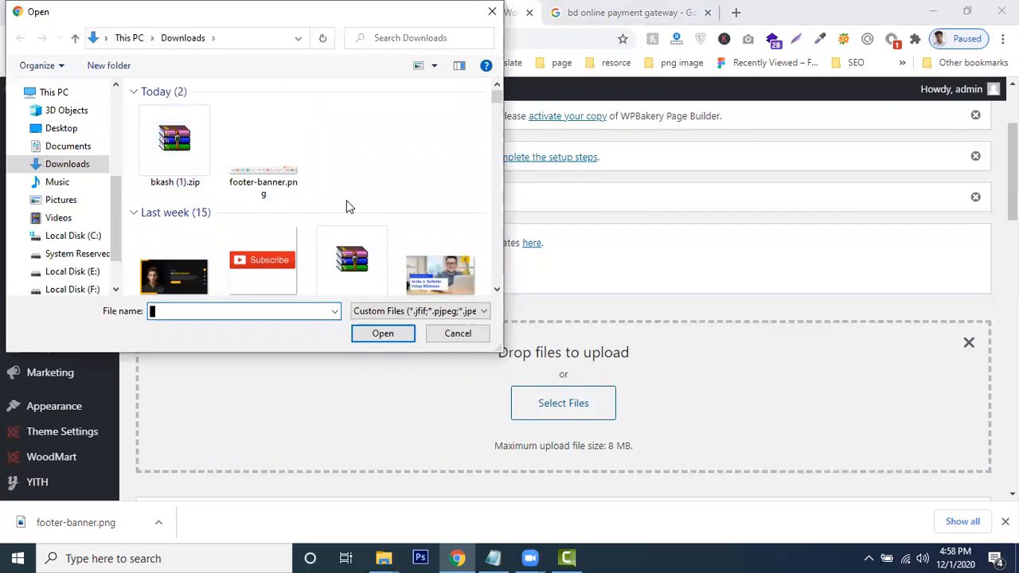
pyautogui.moveTo(498, 98); pyautogui.dragTo(500, 121)
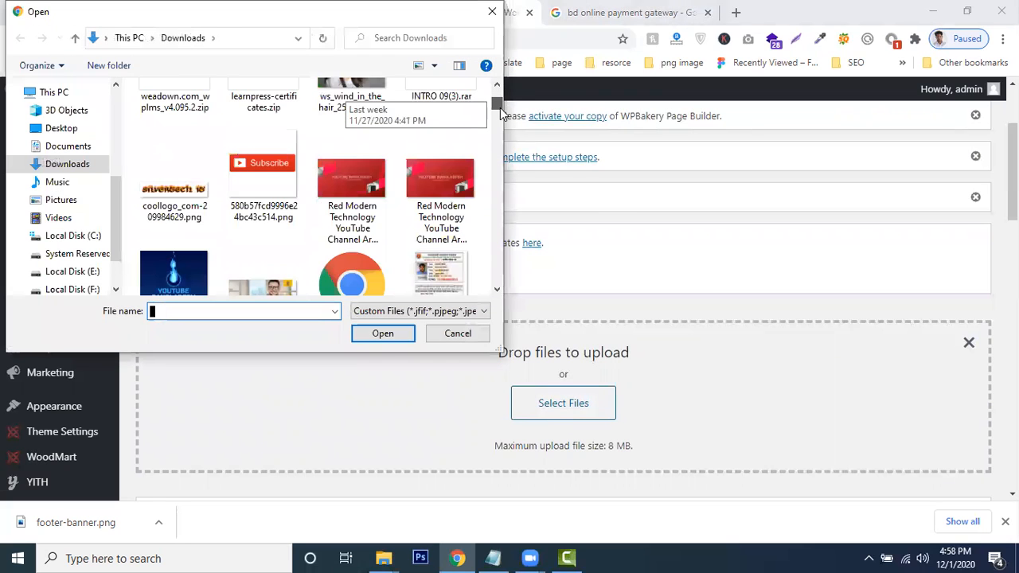
pyautogui.click(159, 208)
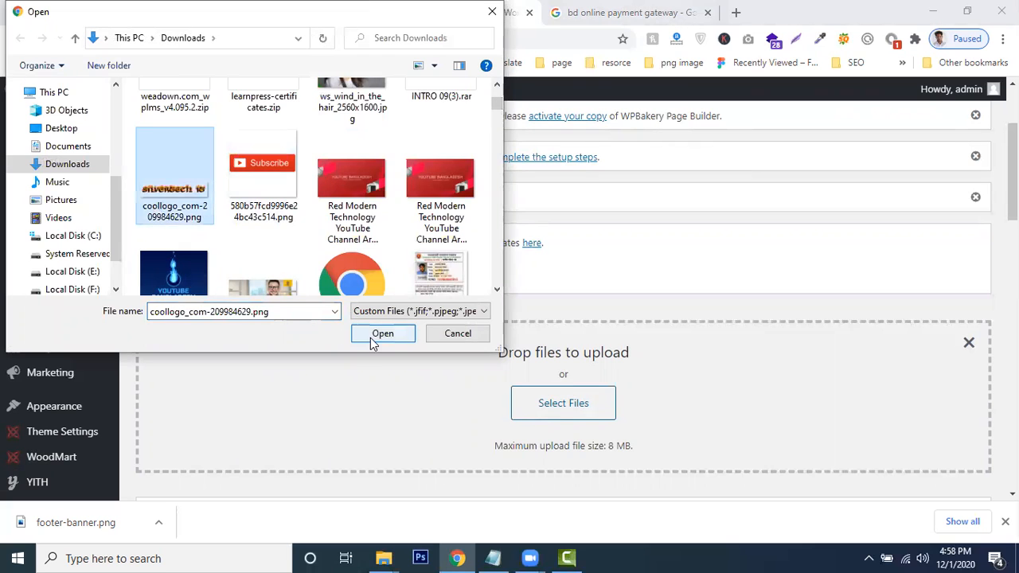
pyautogui.click(372, 336)
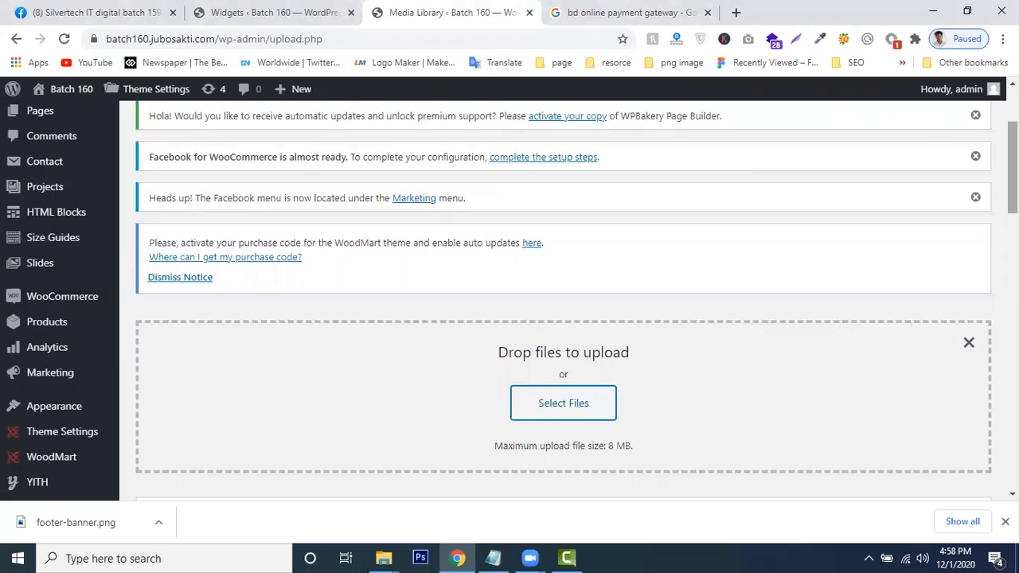
pyautogui.scroll(-2, 781, 252)
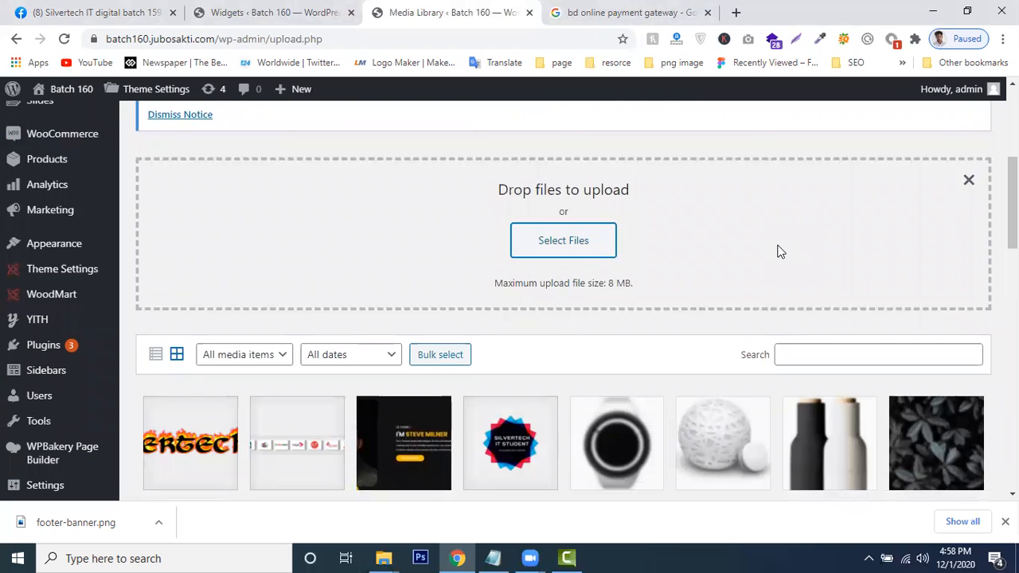
# Reselect coollogo_com-209984629.png in Downloads and upload it to the Media Library
pyautogui.click(587, 246)
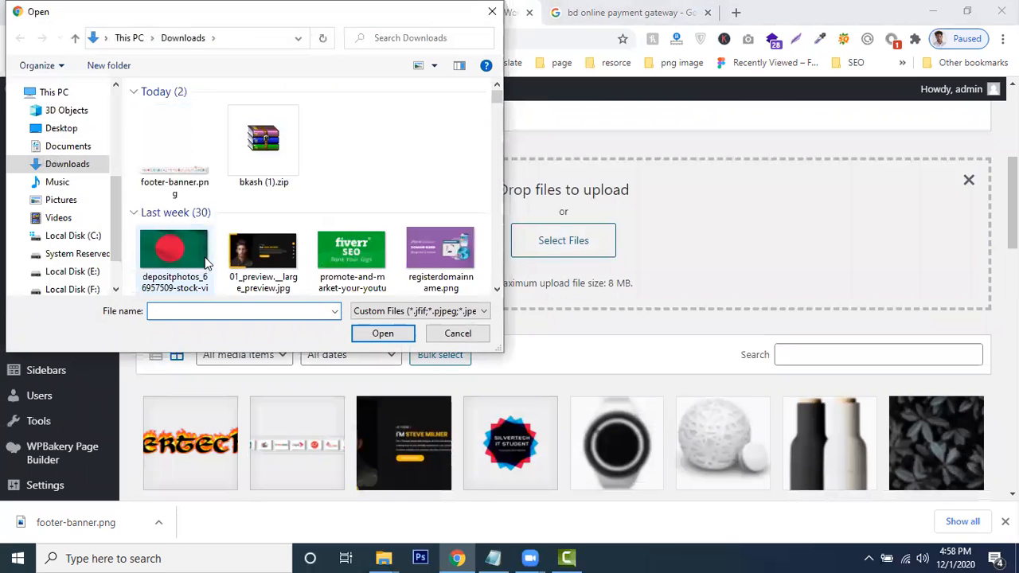
pyautogui.moveTo(496, 96); pyautogui.dragTo(496, 106)
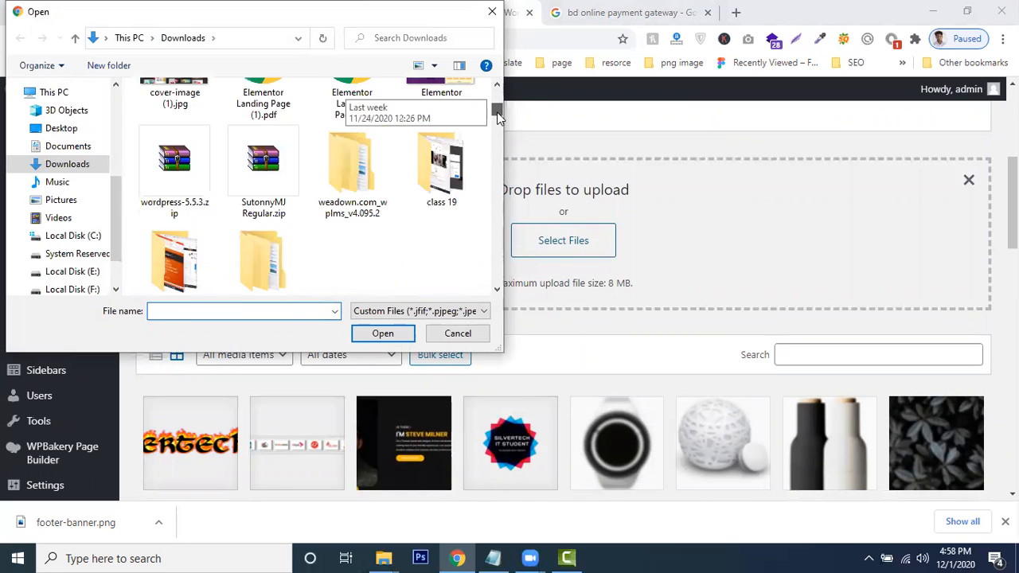
pyautogui.click(210, 187)
pyautogui.scroll(5, 212, 188)
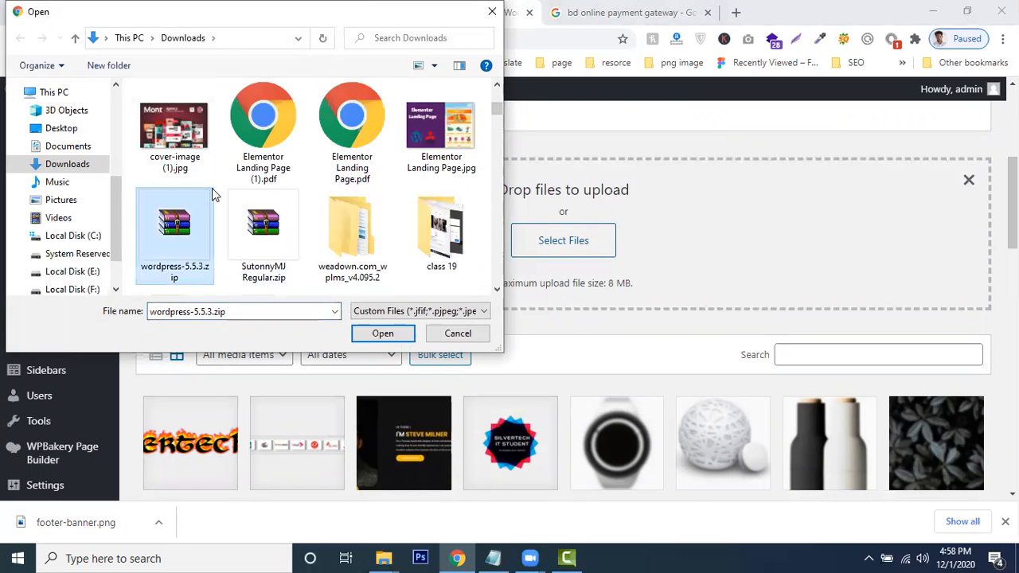
pyautogui.scroll(-3, 212, 188)
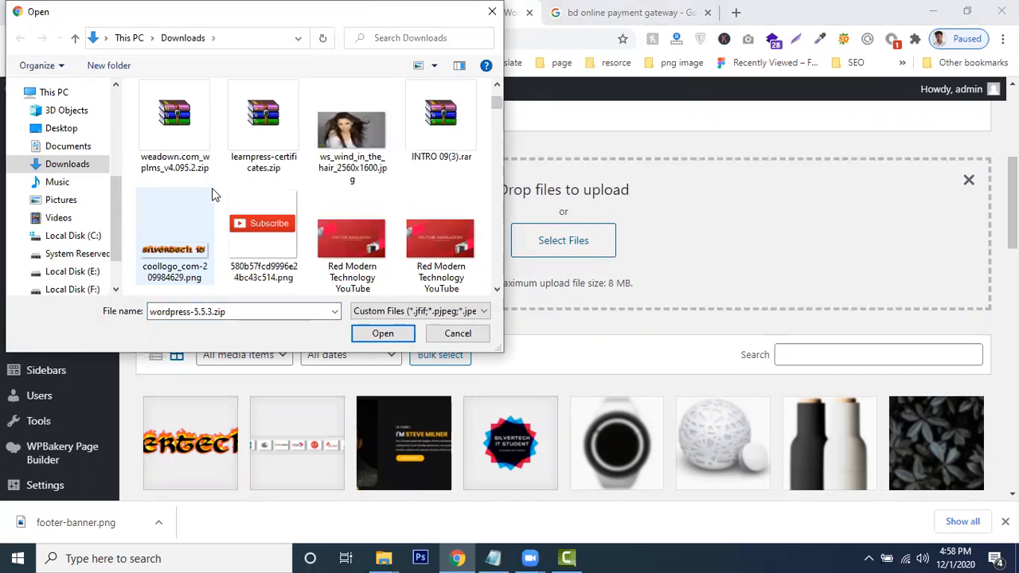
pyautogui.click(176, 238)
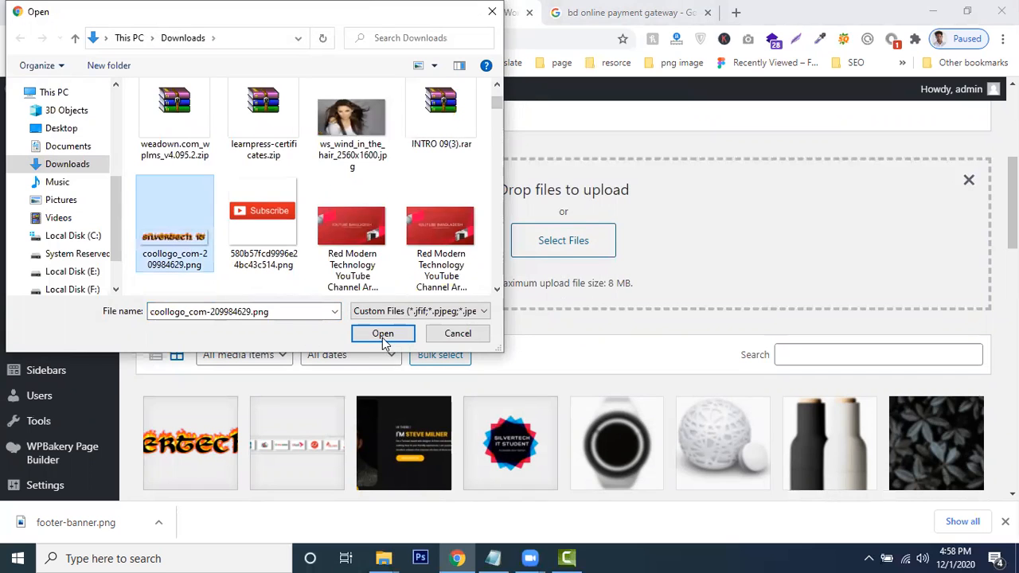
pyautogui.click(382, 335)
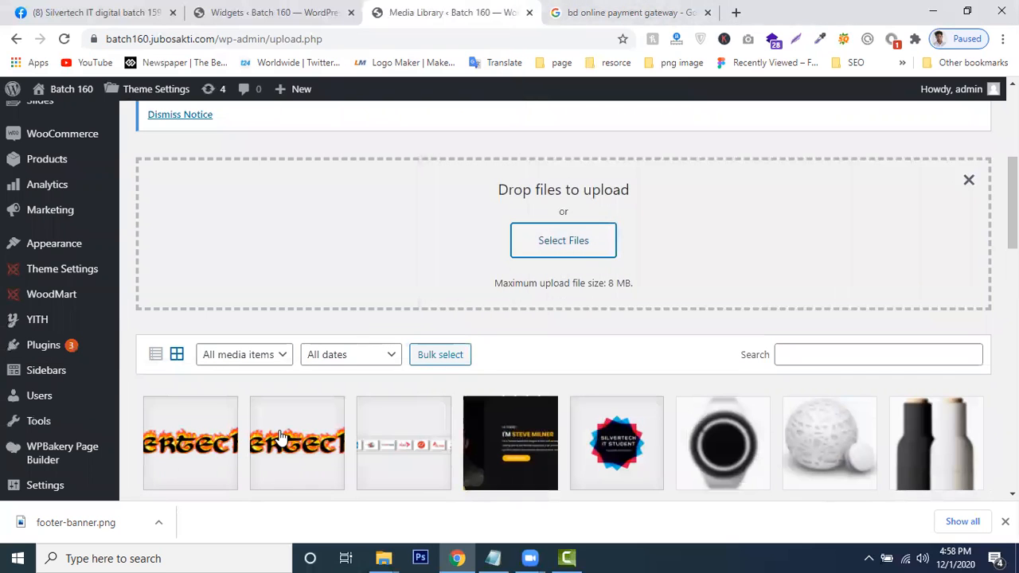
# Copy the uploaded logo's file URL and select the old logo URL in the widget HTML
pyautogui.click(280, 436)
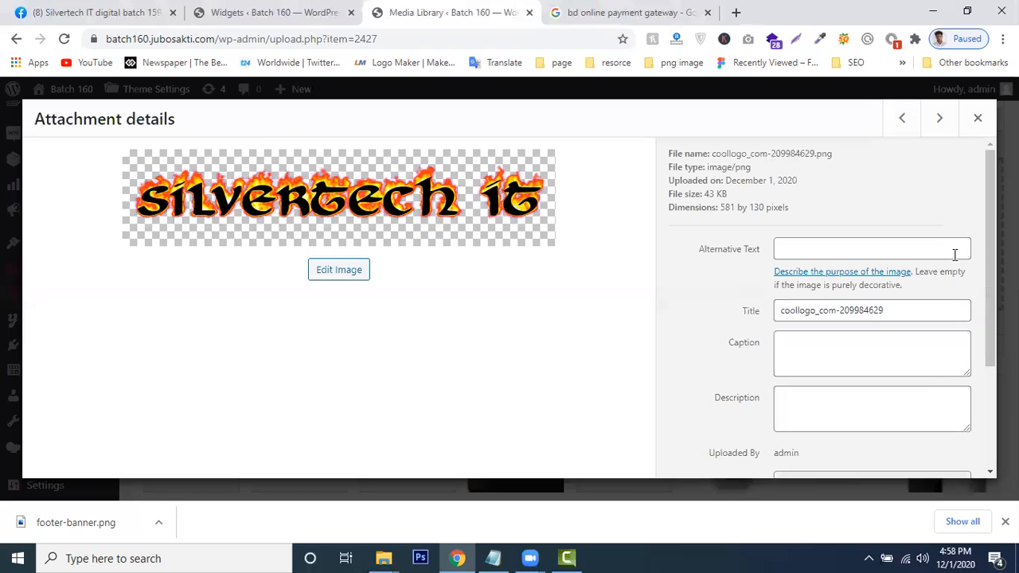
pyautogui.moveTo(992, 239); pyautogui.dragTo(992, 326)
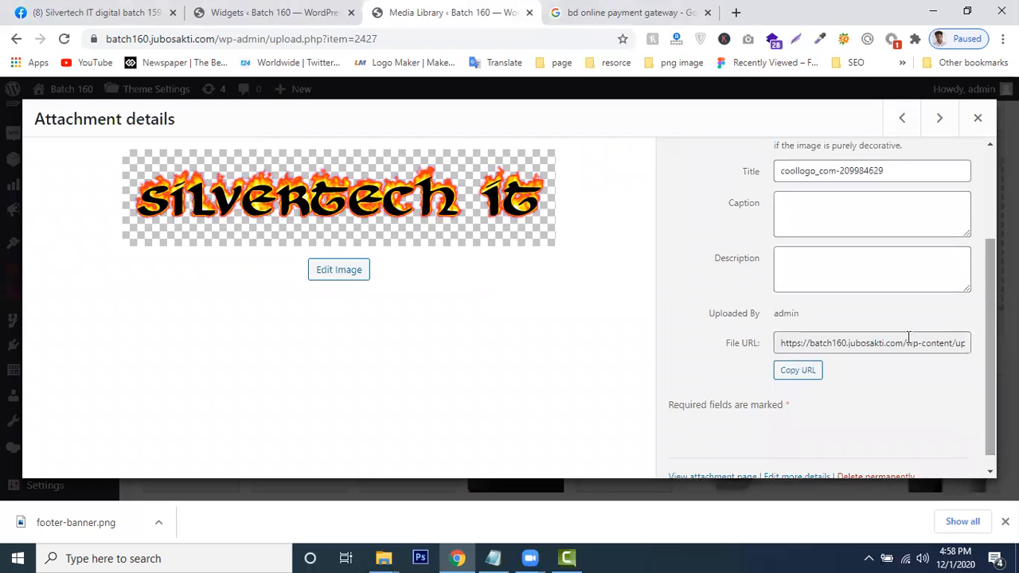
pyautogui.click(801, 372)
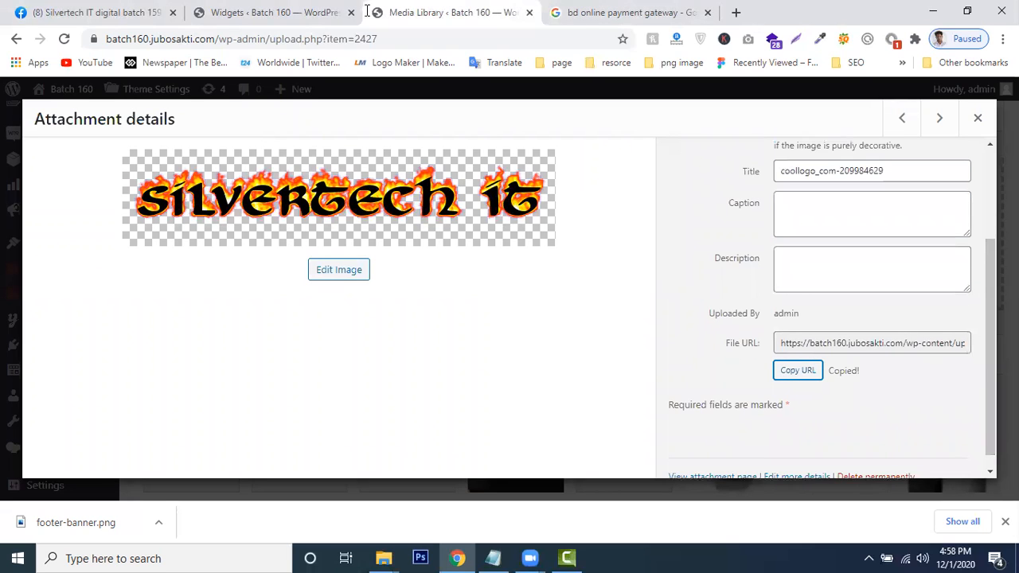
pyautogui.click(255, 14)
pyautogui.moveTo(707, 210); pyautogui.dragTo(935, 226)
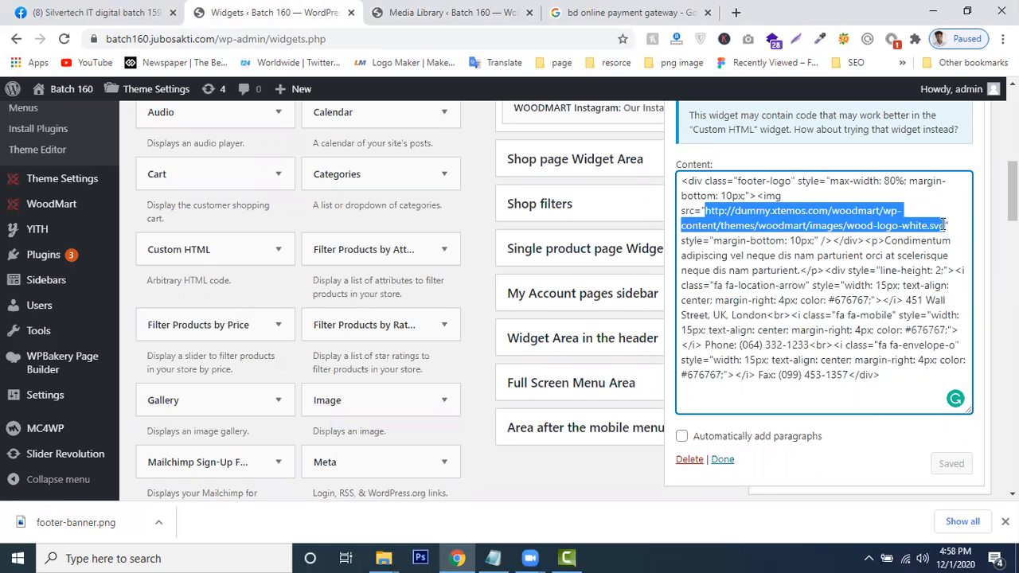
# Paste the new logo URL into the widget, save it, and load the site homepage
pyautogui.hotkey('ctrl', 'v')
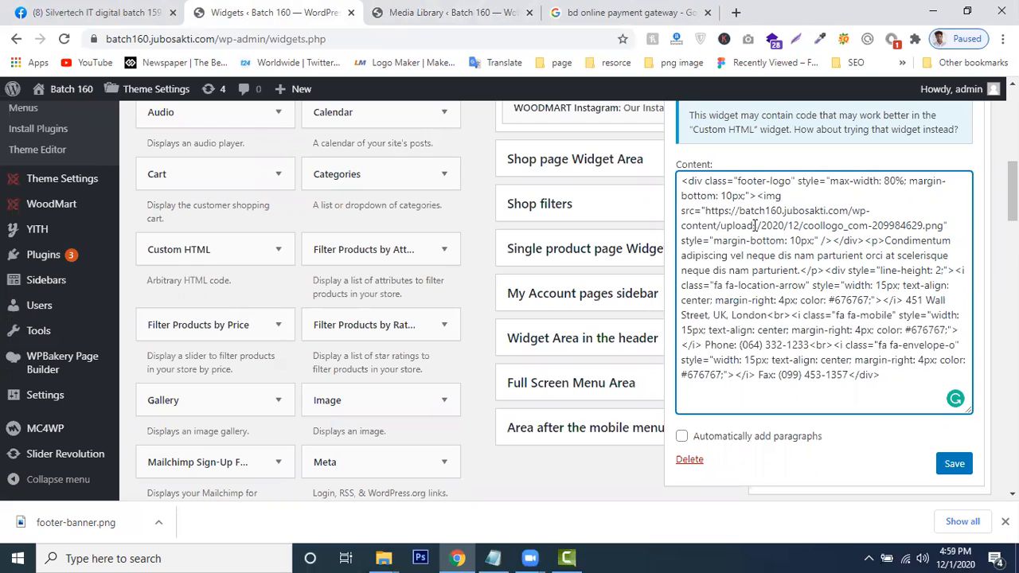
pyautogui.click(955, 465)
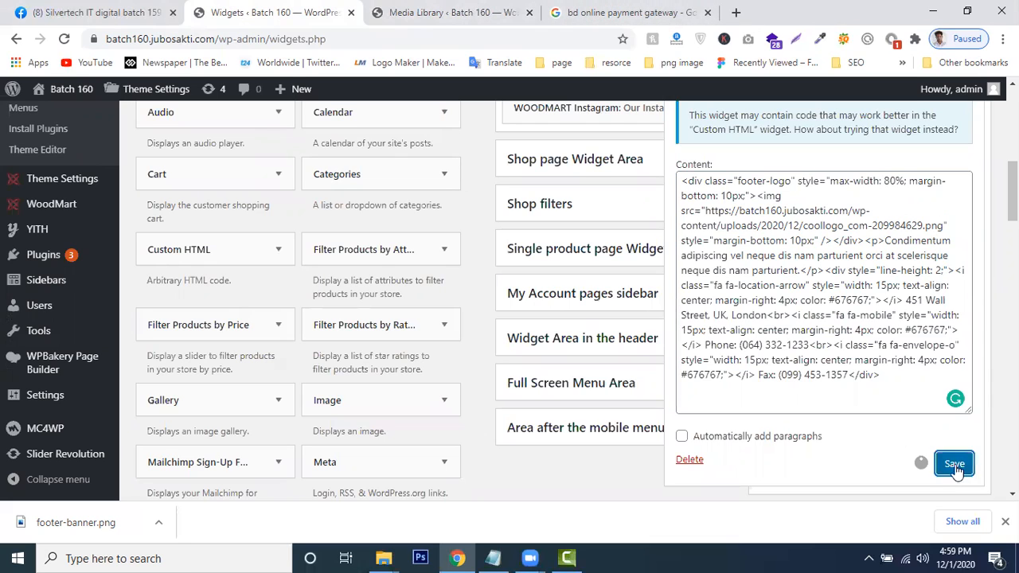
pyautogui.click(414, 12)
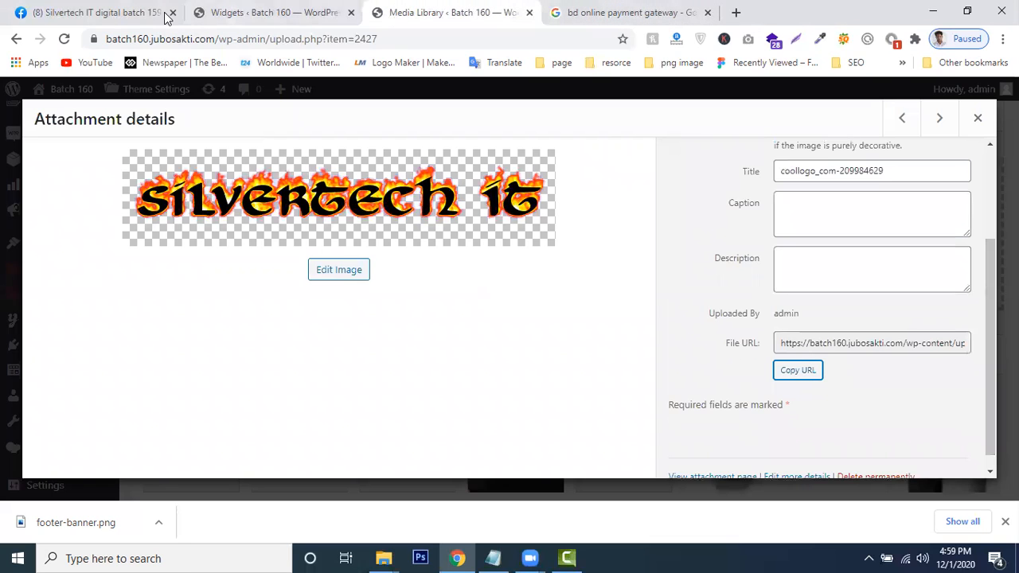
pyautogui.moveTo(219, 39); pyautogui.dragTo(380, 40)
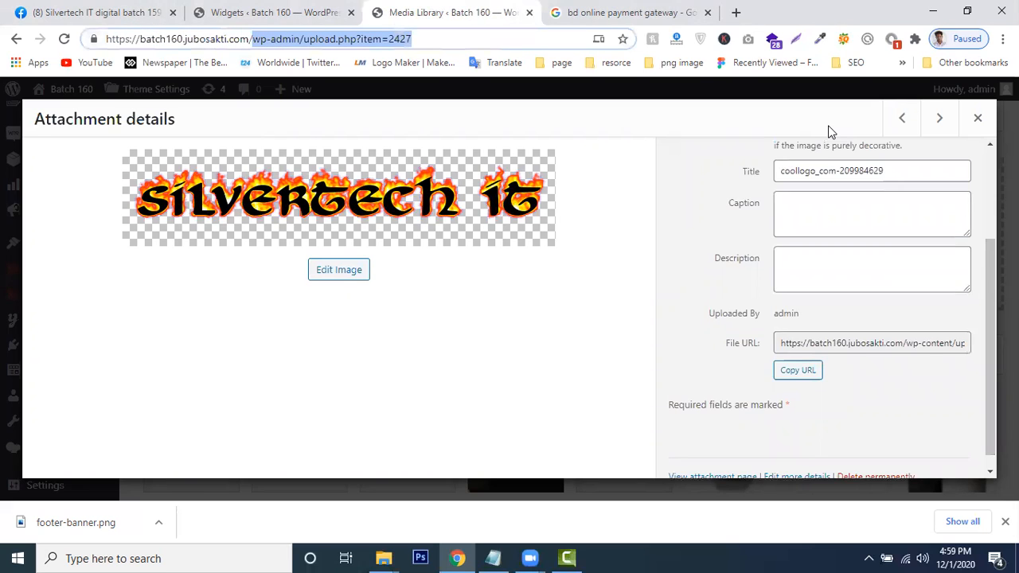
pyautogui.press('BackSpace')
pyautogui.press('Return')
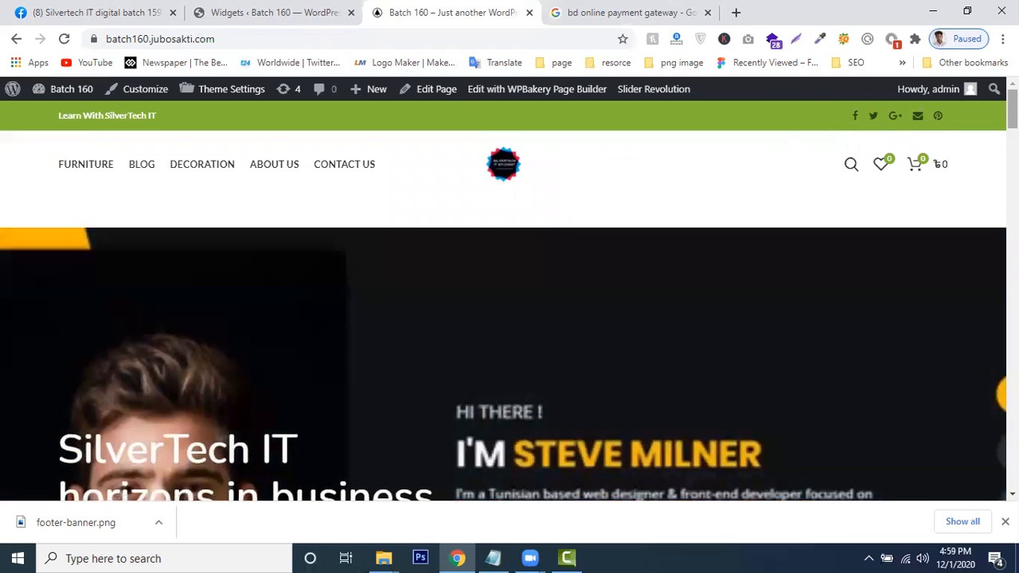
# Scroll to the homepage footer to see the SilverTech IT logo above the tagline
pyautogui.scroll(-5, 503, 335)
pyautogui.moveTo(1012, 165); pyautogui.dragTo(912, 510)
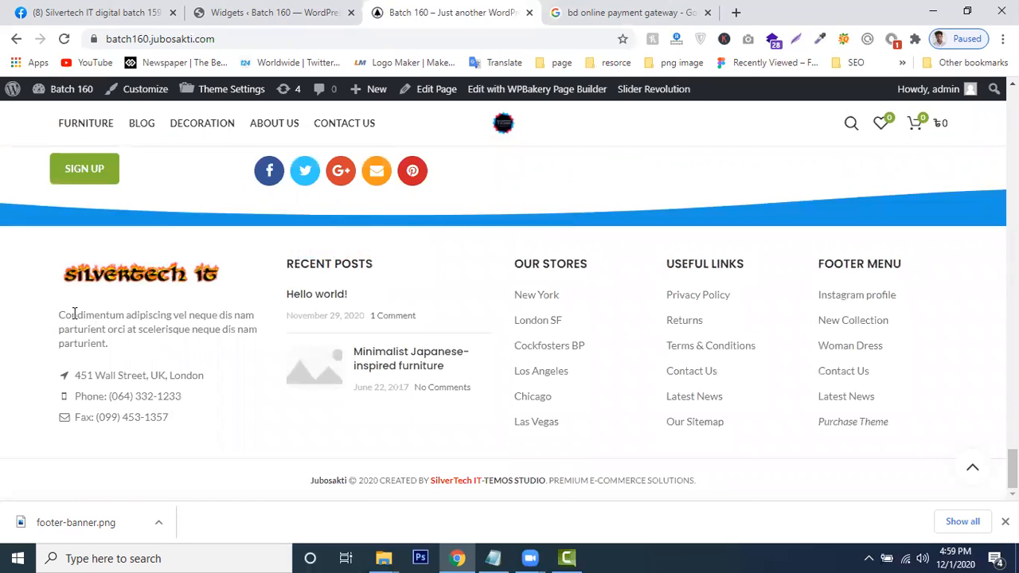
pyautogui.tripleClick(119, 331)
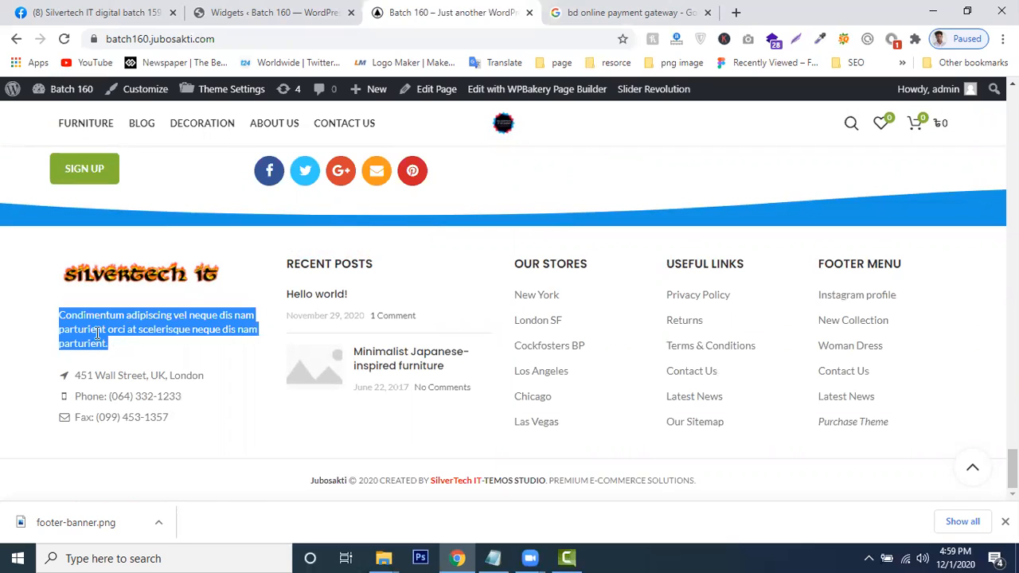
pyautogui.click(97, 334)
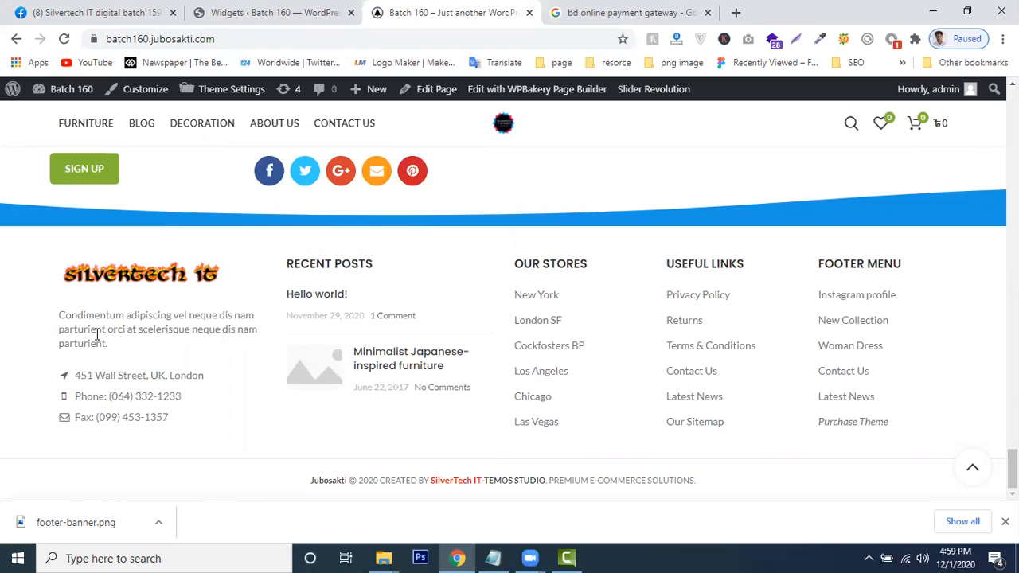
# Locate the old placeholder tagline under the logo in the live footer
pyautogui.click(277, 12)
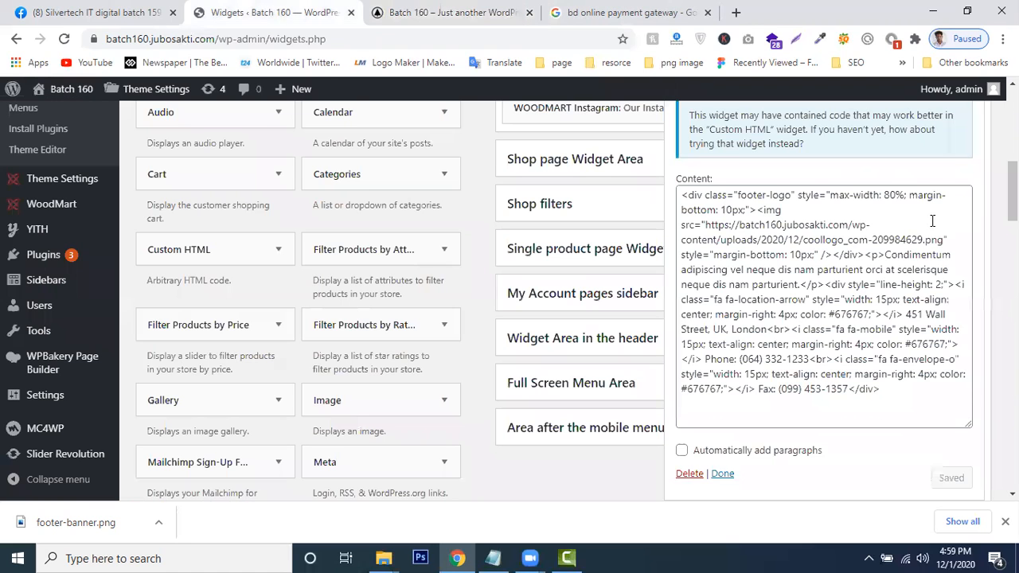
pyautogui.click(477, 12)
pyautogui.moveTo(108, 326); pyautogui.dragTo(156, 322)
pyautogui.click(157, 315)
# Replace the widget's tagline paragraph with 'Lenan with silvertech it' and save
pyautogui.click(295, 7)
pyautogui.moveTo(885, 255); pyautogui.dragTo(800, 284)
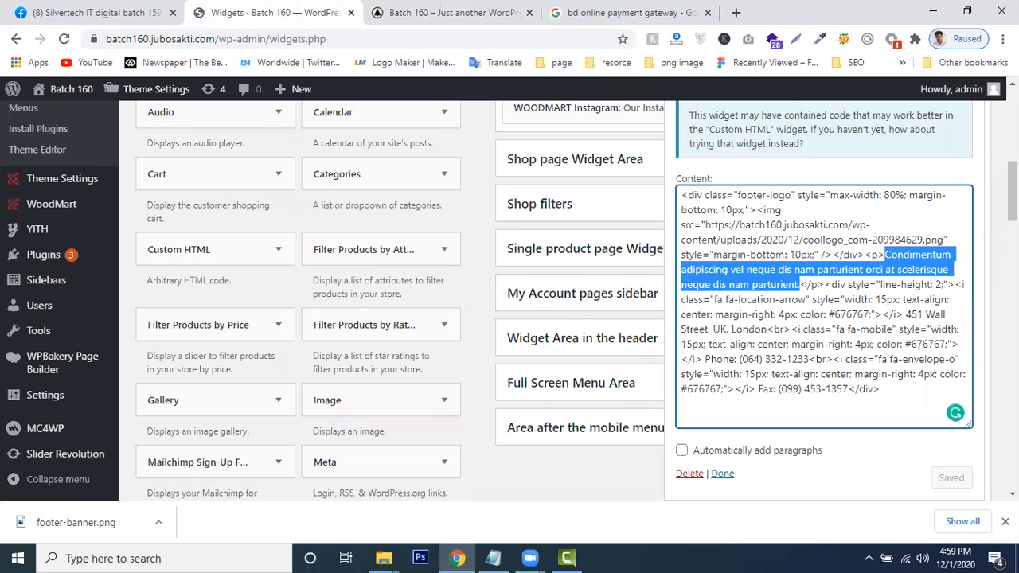
pyautogui.press('BackSpace')
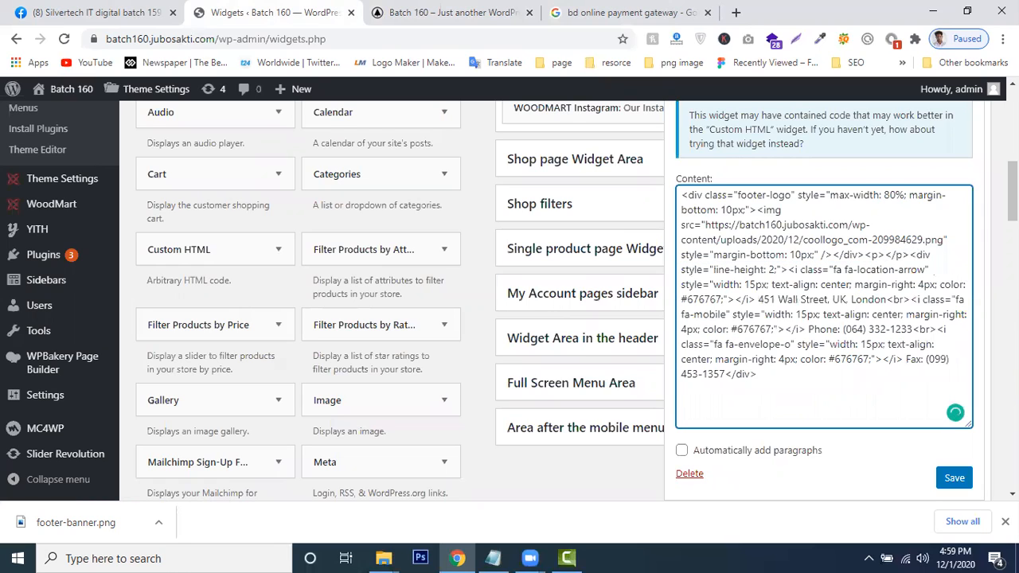
pyautogui.write('Lenan')
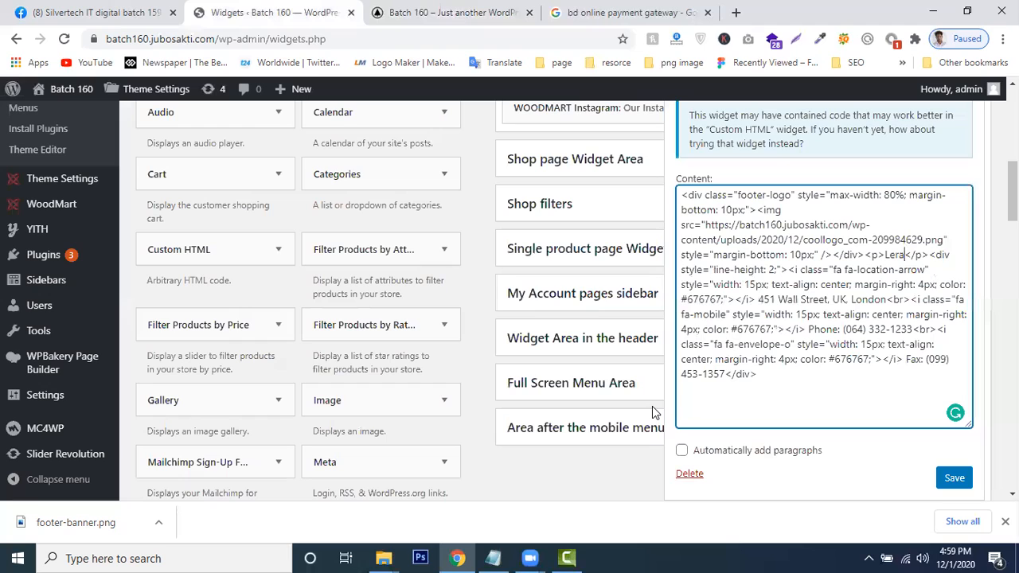
pyautogui.write(' with s')
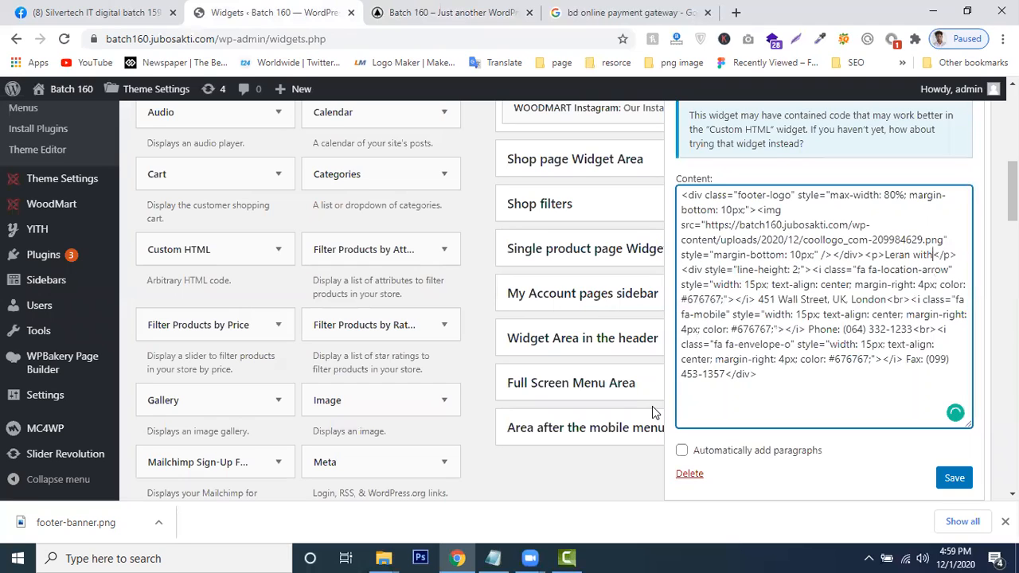
pyautogui.write('ilvertech ')
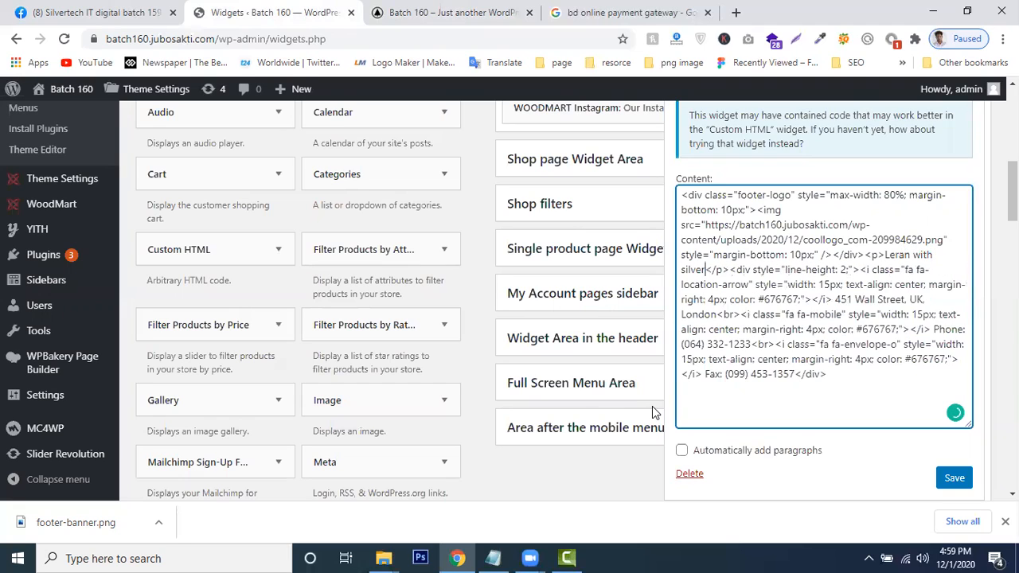
pyautogui.write('it')
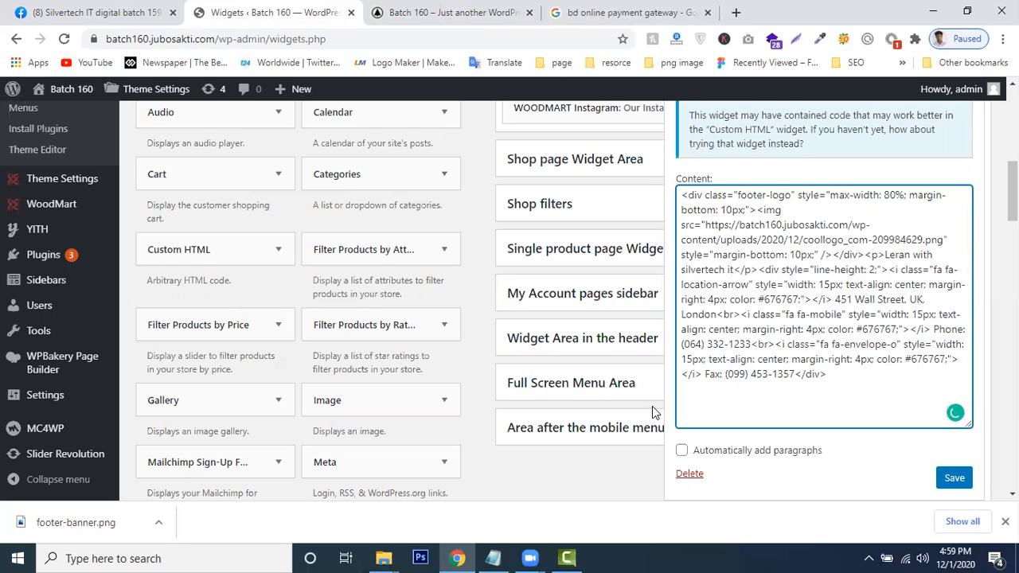
pyautogui.click(954, 480)
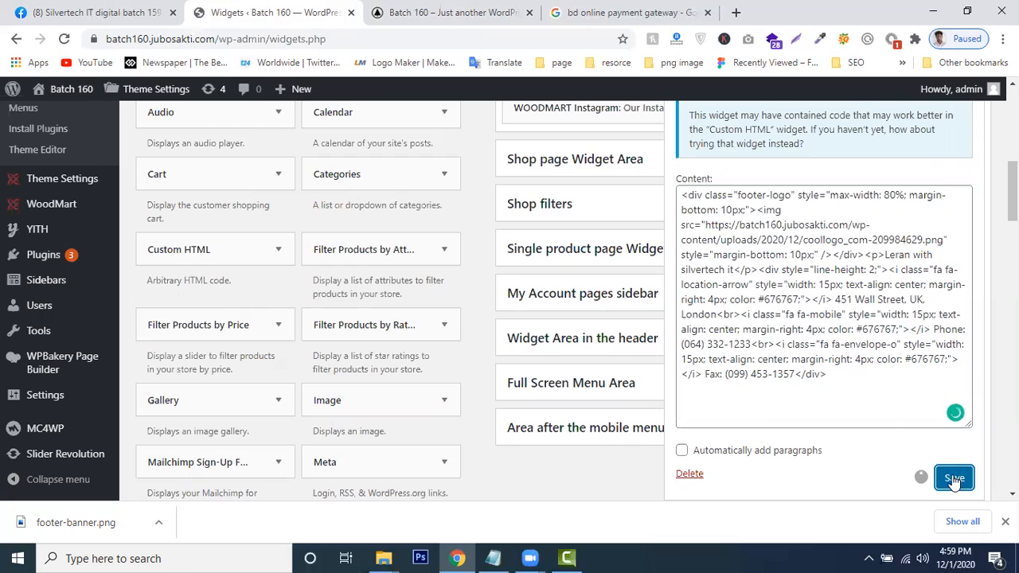
pyautogui.click(442, 12)
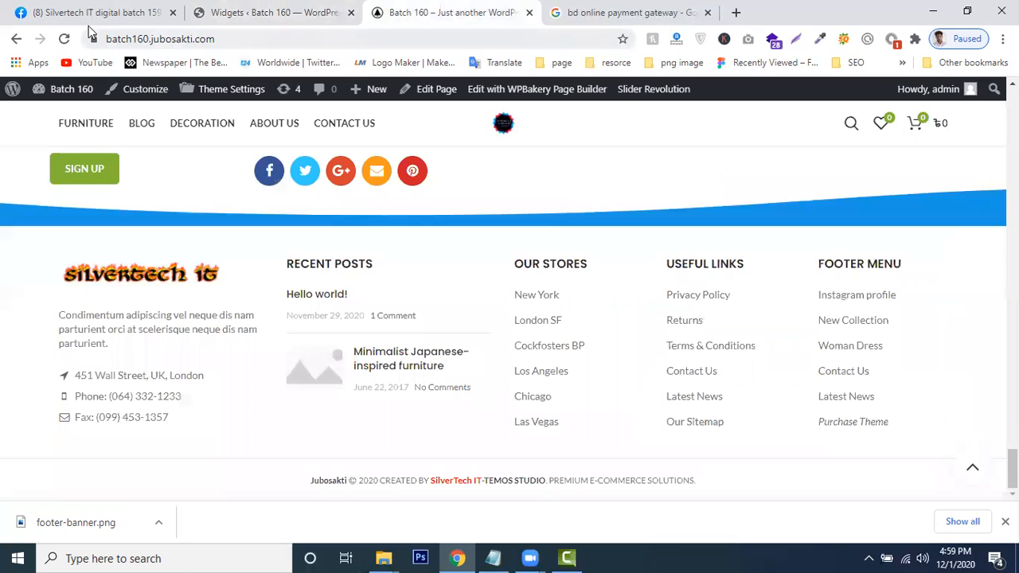
# Reload the site and review the new tagline plus the footer's address, phone and fax lines
pyautogui.click(64, 39)
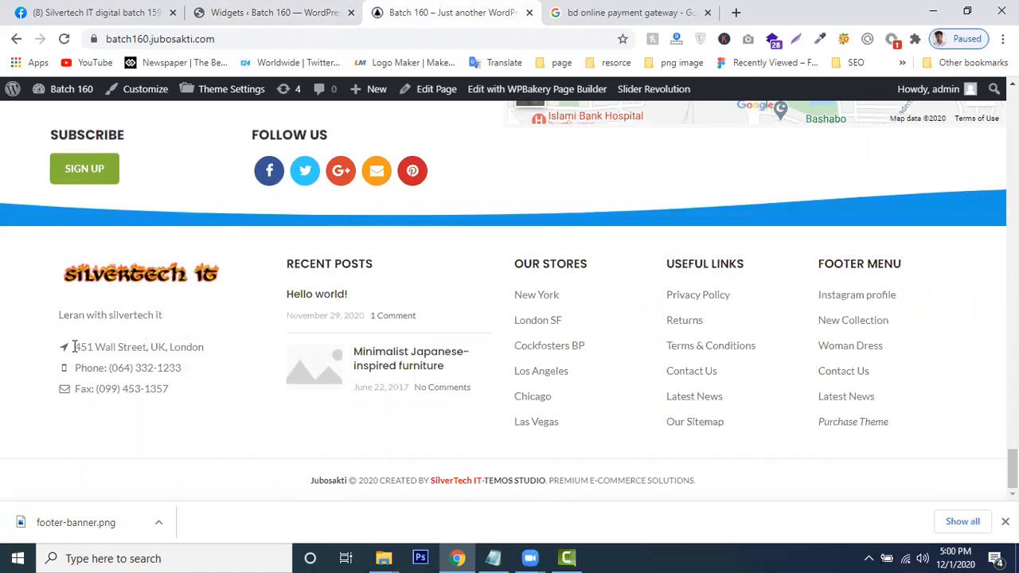
pyautogui.tripleClick(186, 346)
pyautogui.moveTo(82, 369); pyautogui.dragTo(159, 371)
pyautogui.moveTo(74, 388); pyautogui.dragTo(161, 389)
pyautogui.click(161, 388)
pyautogui.click(280, 10)
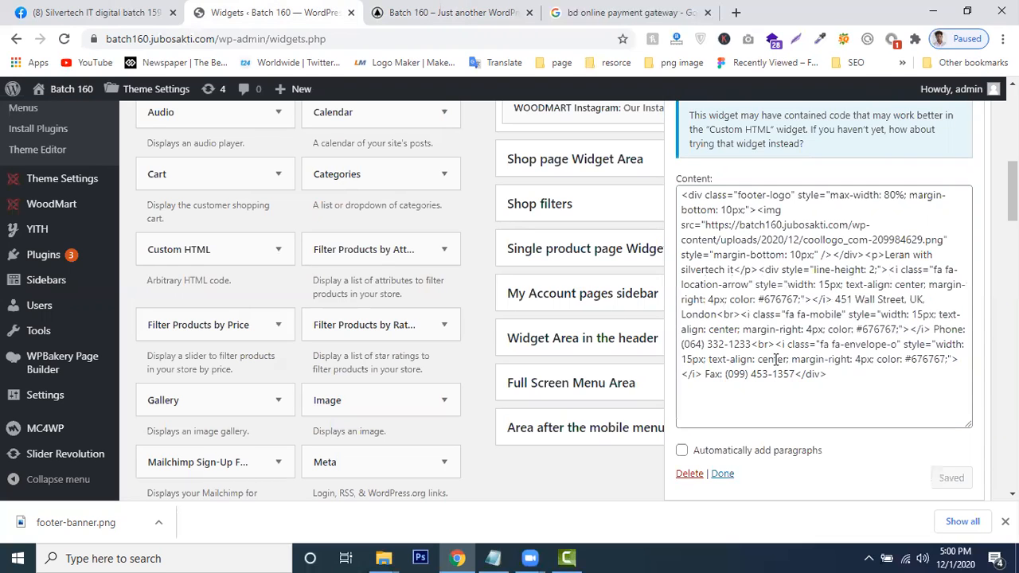
pyautogui.click(390, 11)
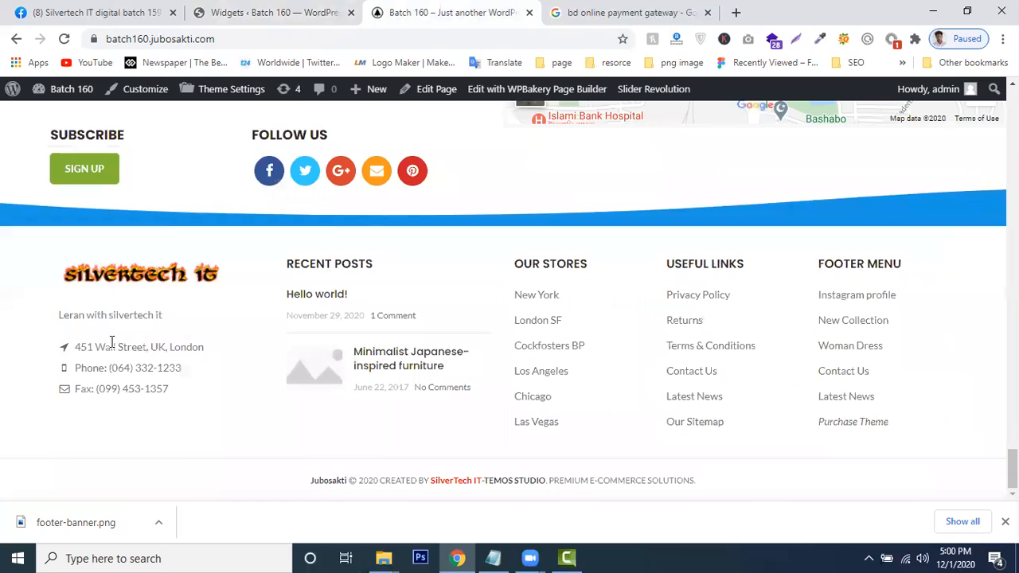
pyautogui.moveTo(82, 345); pyautogui.dragTo(177, 347)
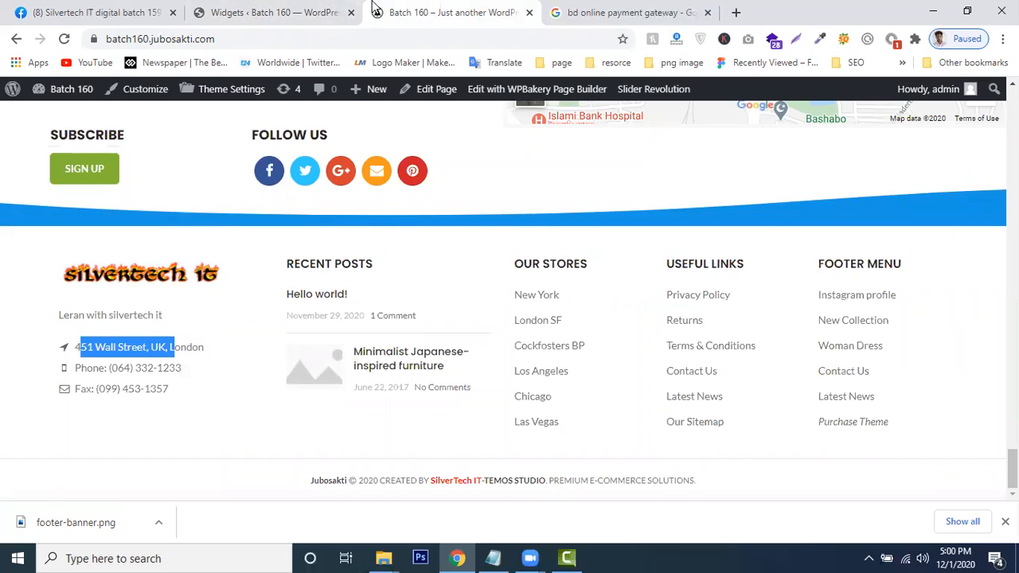
pyautogui.click(280, 11)
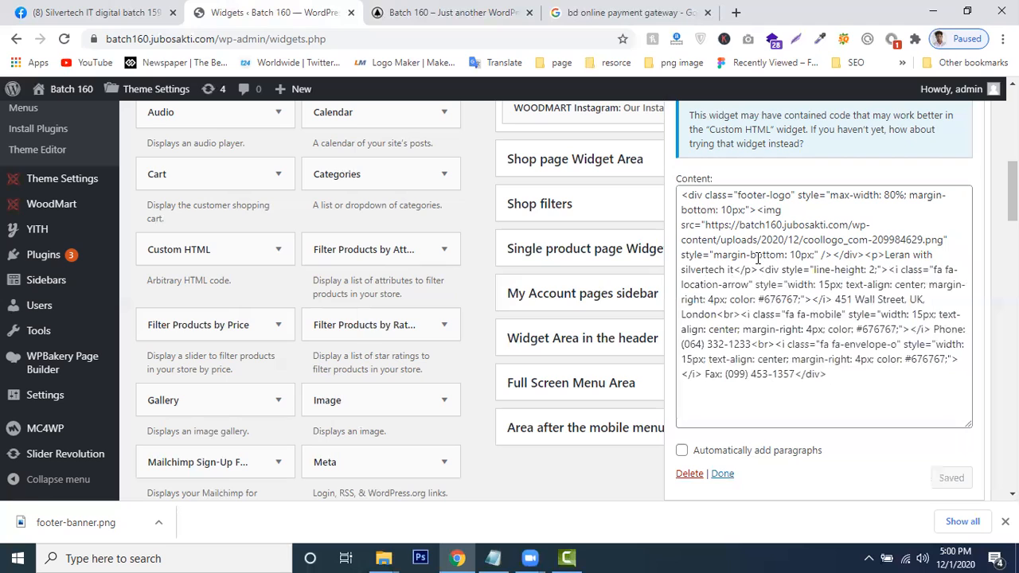
# Replace '451 Wall Street, UK, London' with '168, North Bashabo, Dhaka', save, and reload the site
pyautogui.moveTo(758, 259); pyautogui.dragTo(799, 265)
pyautogui.click(798, 284)
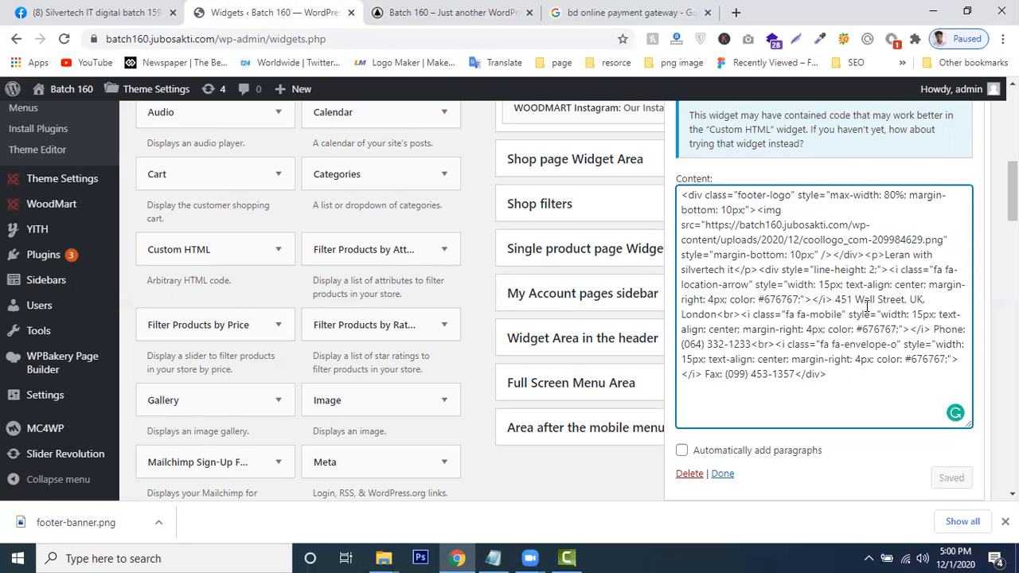
pyautogui.moveTo(834, 300); pyautogui.dragTo(905, 301)
pyautogui.moveTo(763, 300); pyautogui.dragTo(714, 315)
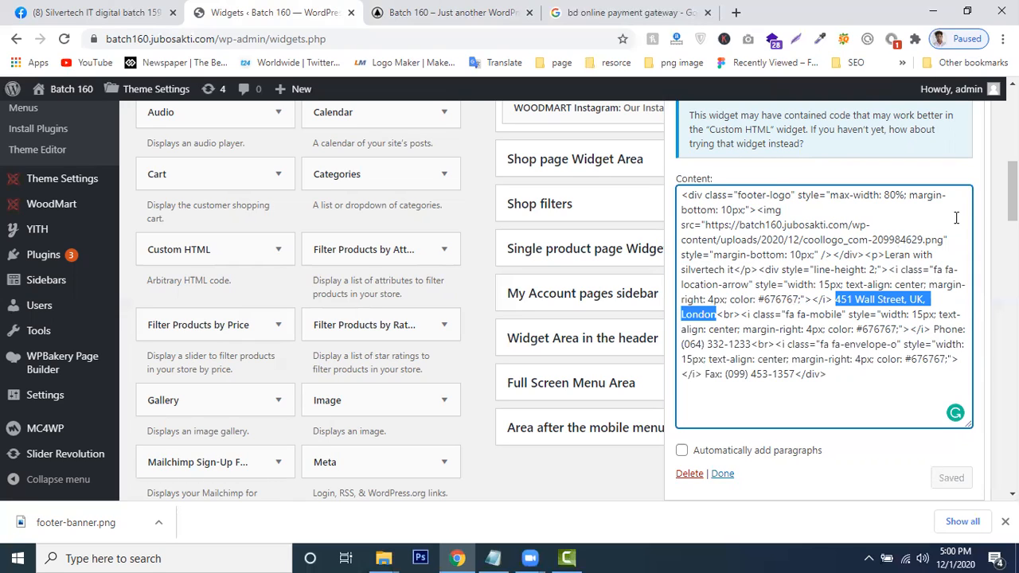
pyautogui.write('1')
pyautogui.write('6')
pyautogui.write('8')
pyautogui.write(', ')
pyautogui.write('North')
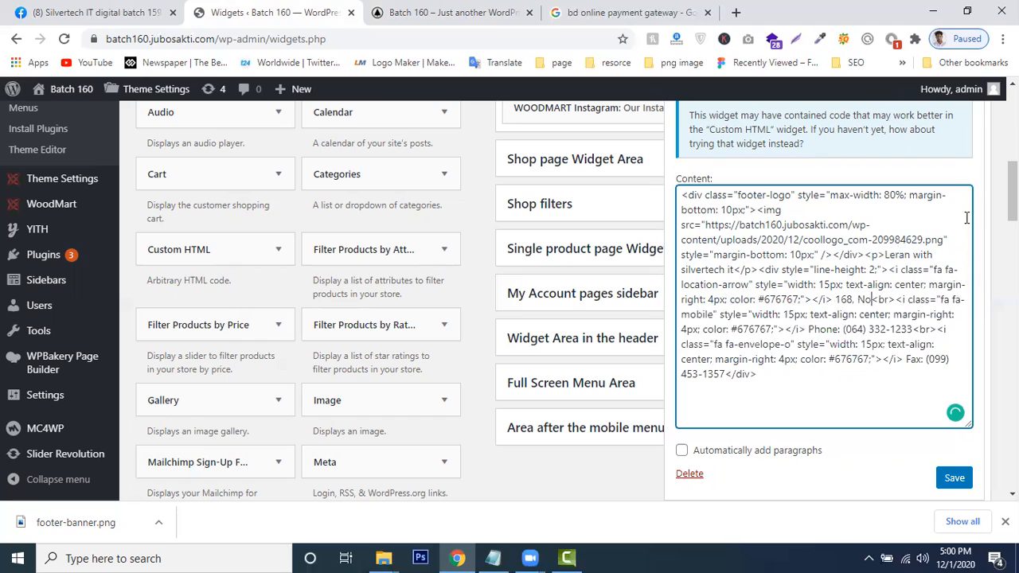
pyautogui.write(' Ba')
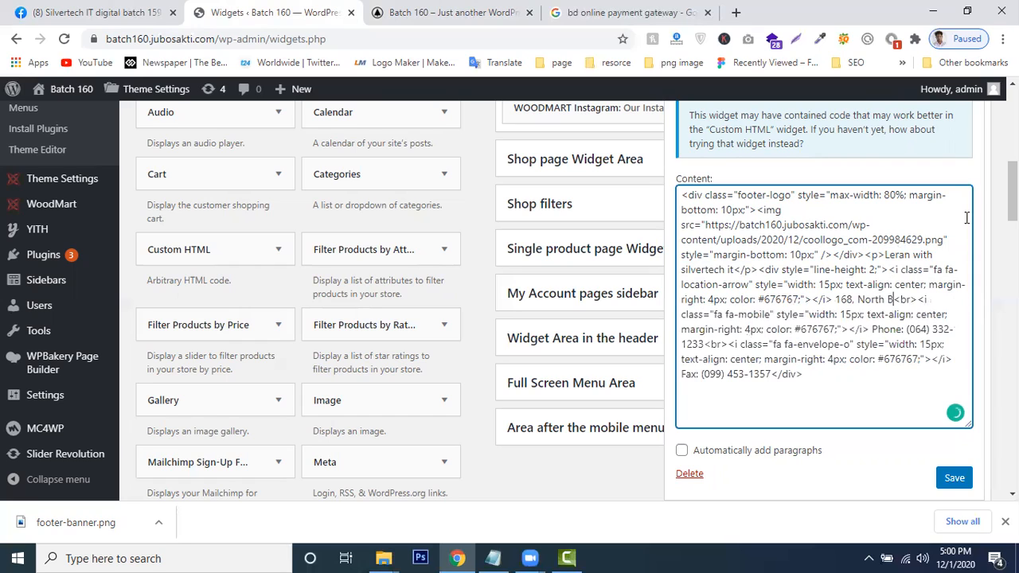
pyautogui.write('sa')
pyautogui.press('BackSpace')
pyautogui.write('habo, Dhaka')
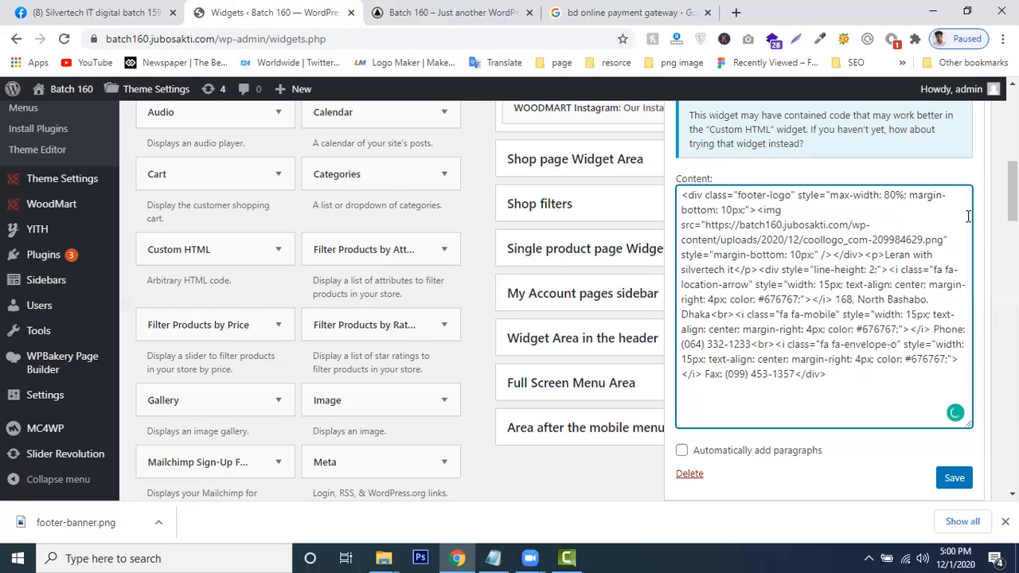
pyautogui.click(955, 478)
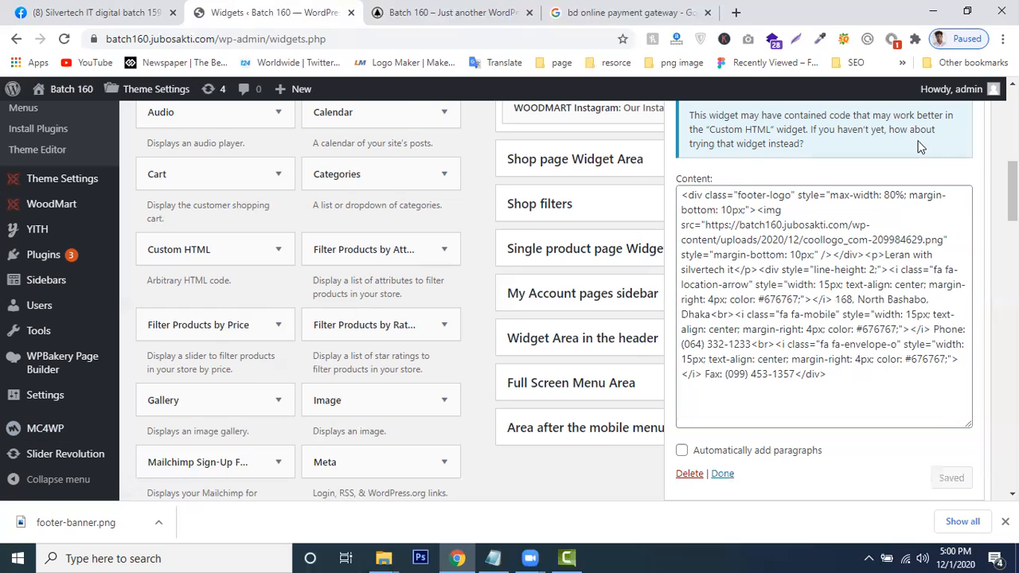
pyautogui.click(452, 12)
pyautogui.click(63, 40)
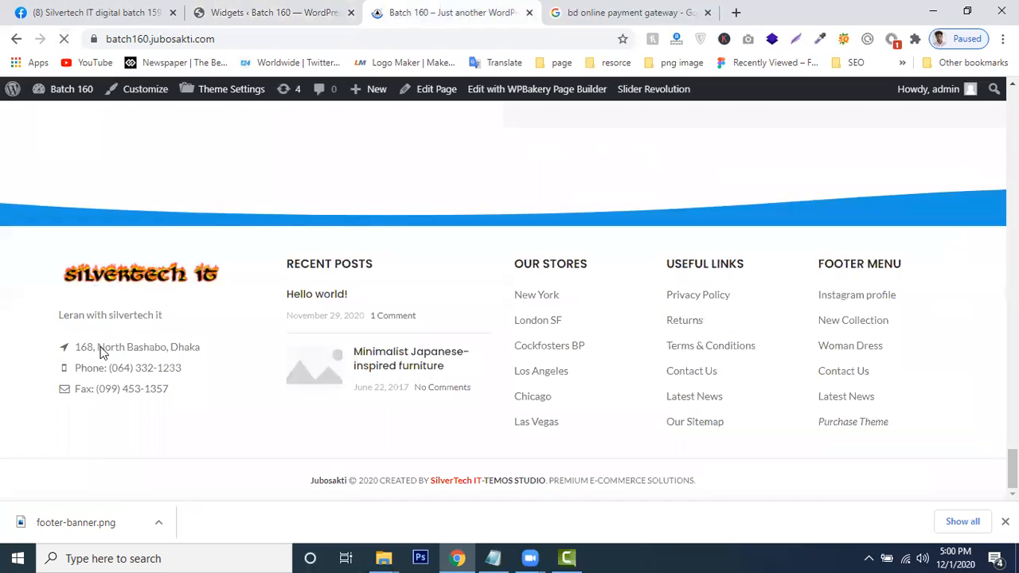
pyautogui.click(213, 8)
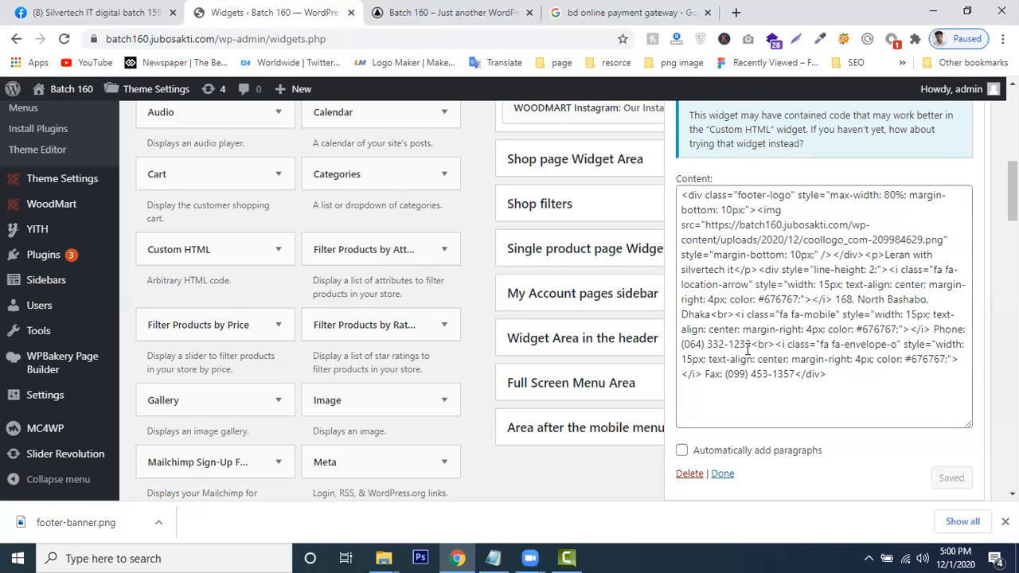
pyautogui.moveTo(758, 348); pyautogui.dragTo(792, 371)
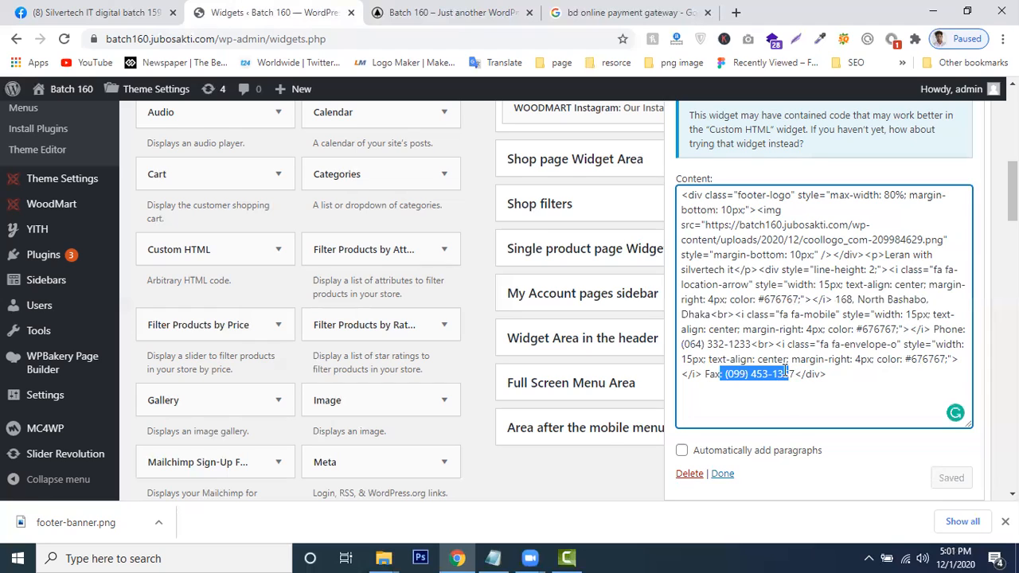
pyautogui.click(778, 362)
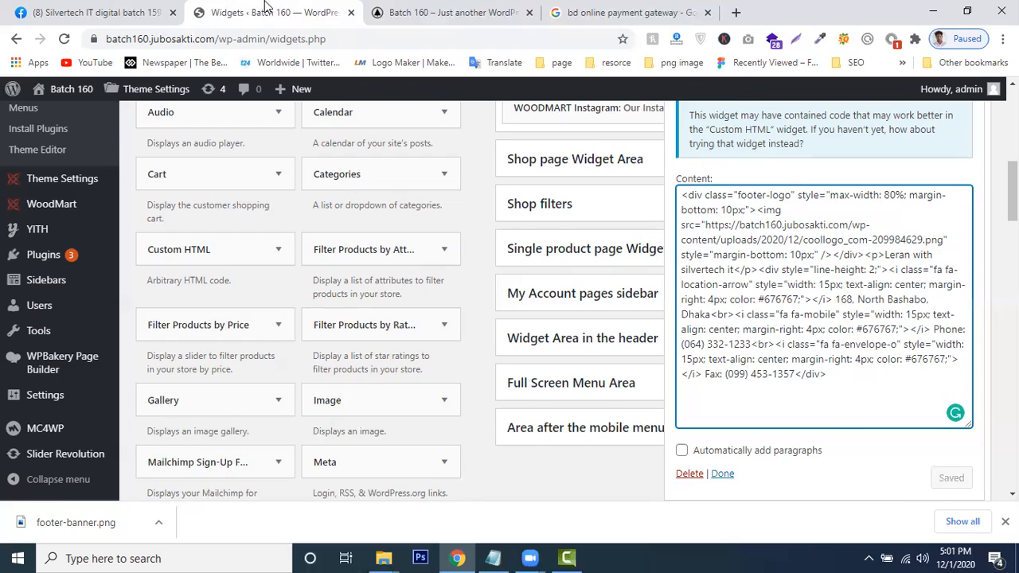
pyautogui.click(446, 12)
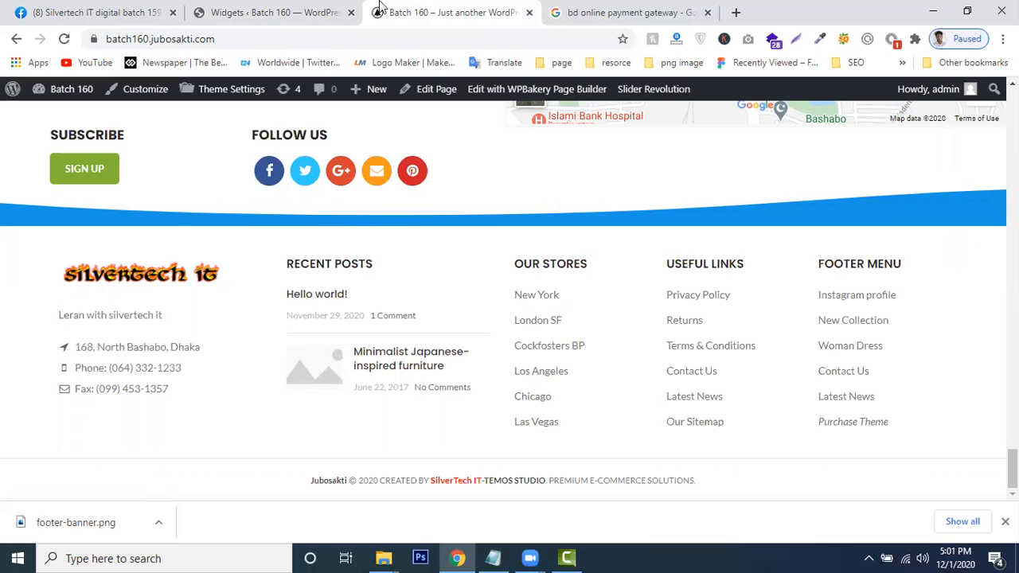
# Glance over the widgets admin page, then go back to the live site's footer
pyautogui.click(263, 6)
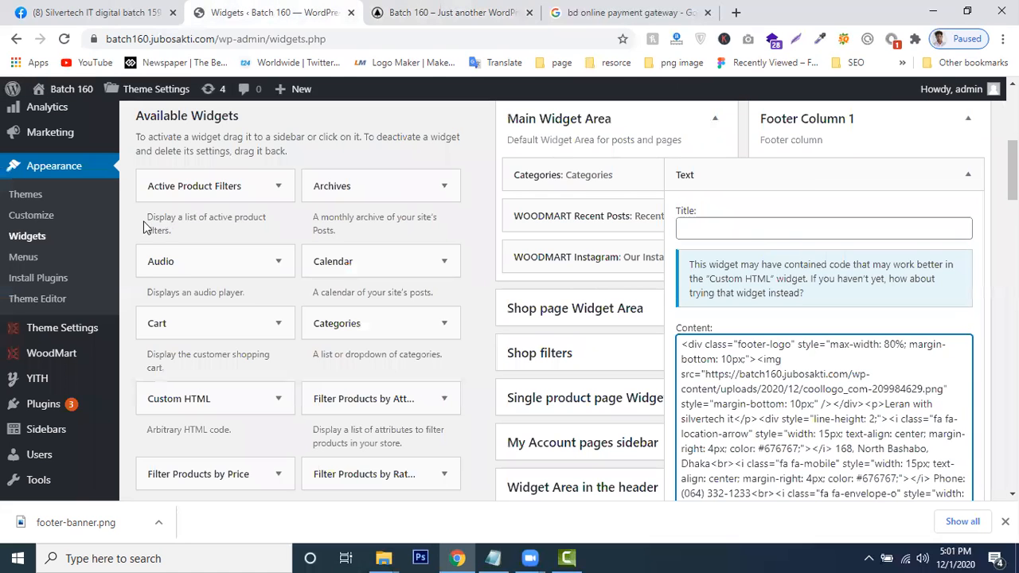
pyautogui.scroll(2, 139, 223)
pyautogui.scroll(-2, 80, 271)
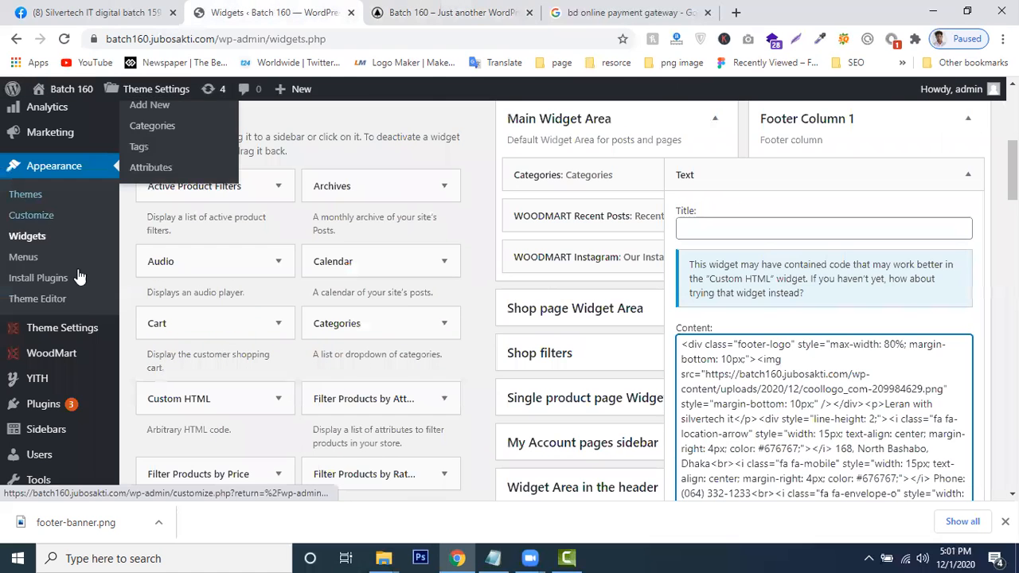
pyautogui.scroll(-3, 79, 323)
pyautogui.scroll(3, 79, 322)
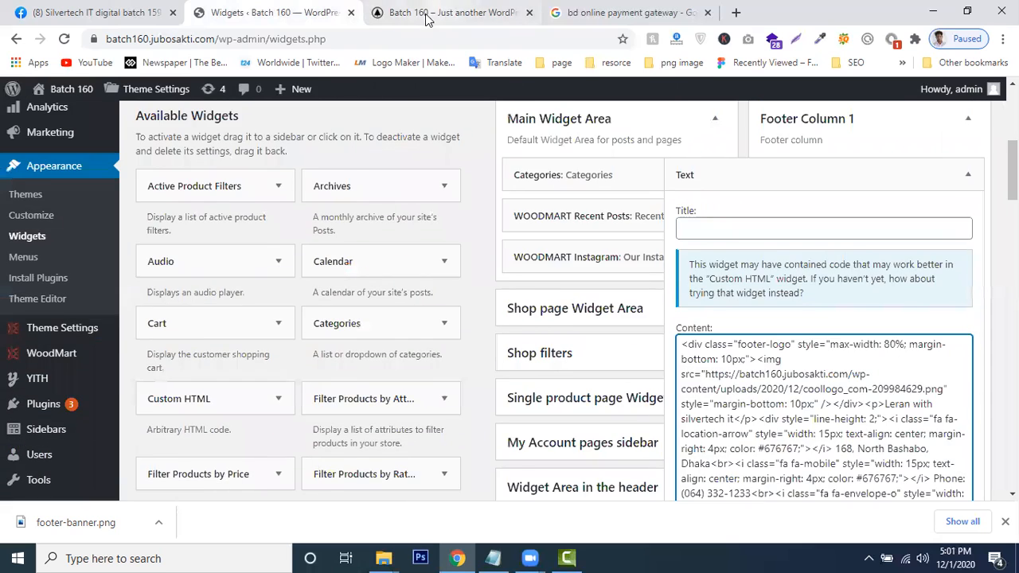
pyautogui.click(430, 11)
# From Posts > Categories, view the Furniture category archive and select its URL
pyautogui.moveTo(59, 94)
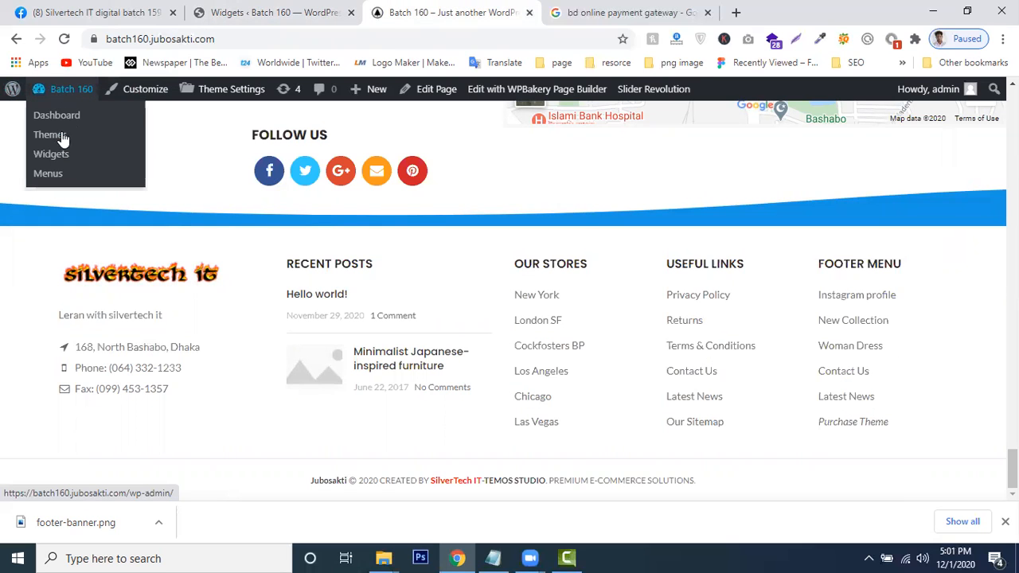
pyautogui.click(70, 122)
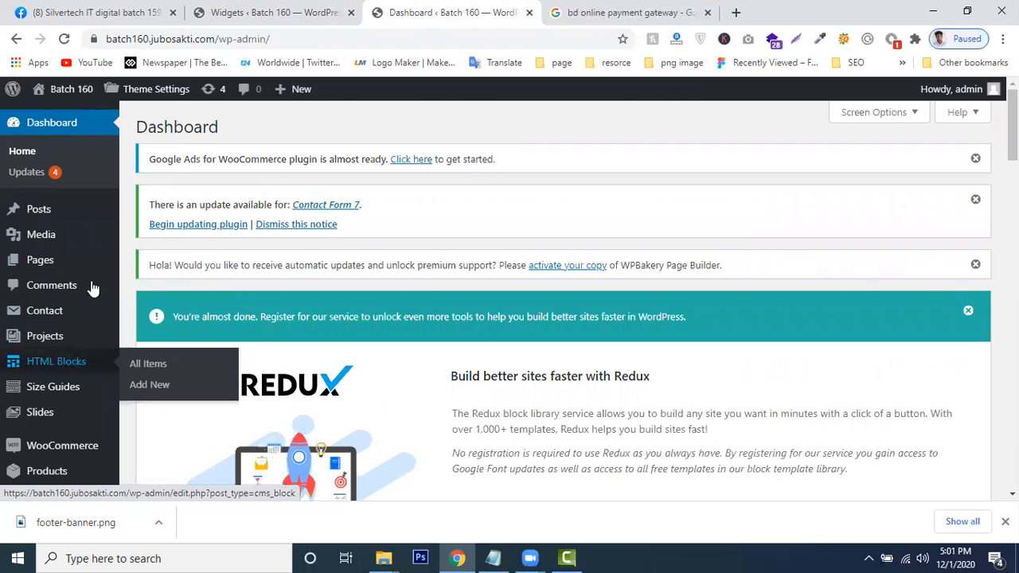
pyautogui.scroll(-4, 48, 318)
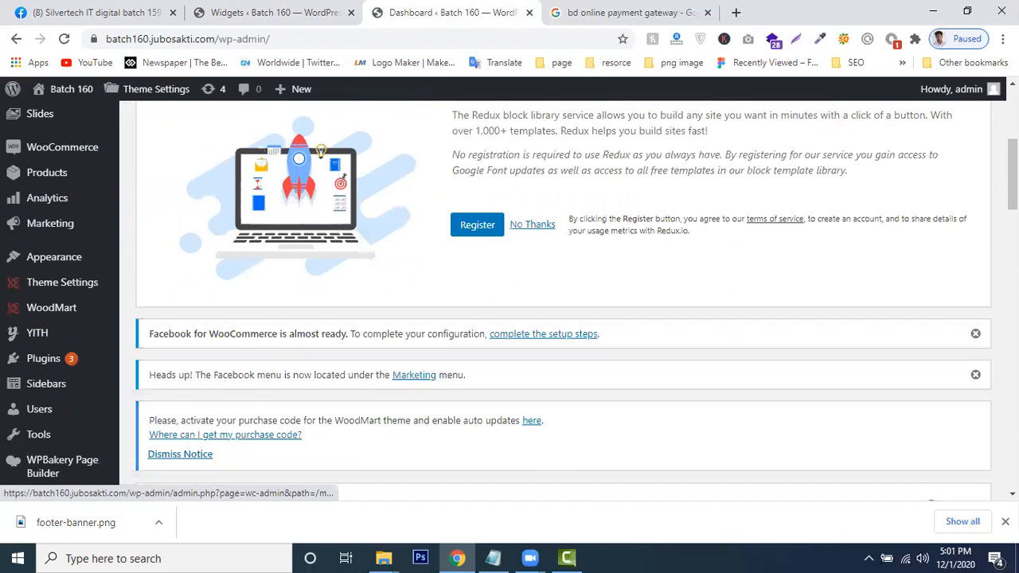
pyautogui.scroll(4, 47, 238)
pyautogui.moveTo(42, 211)
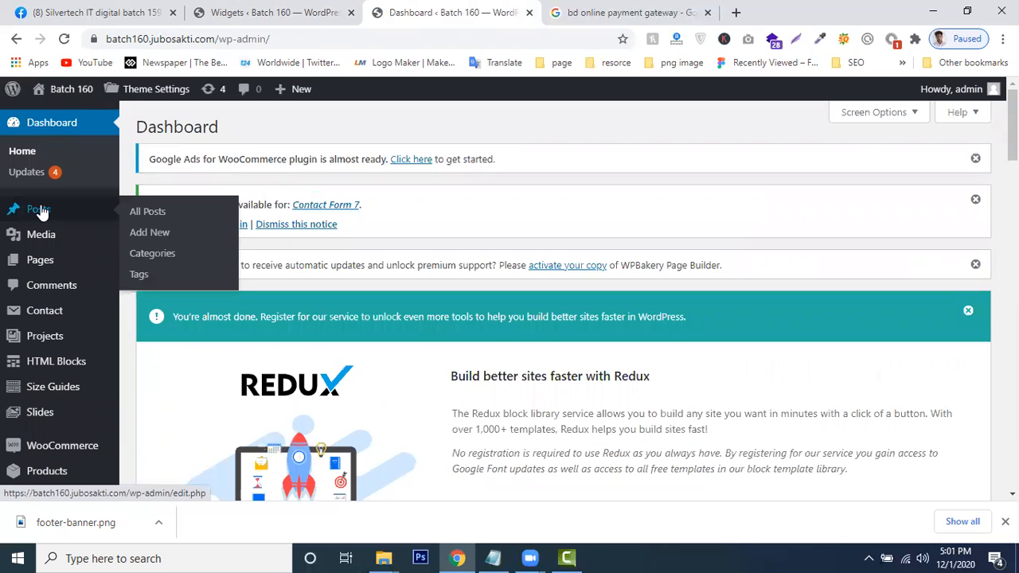
pyautogui.click(158, 254)
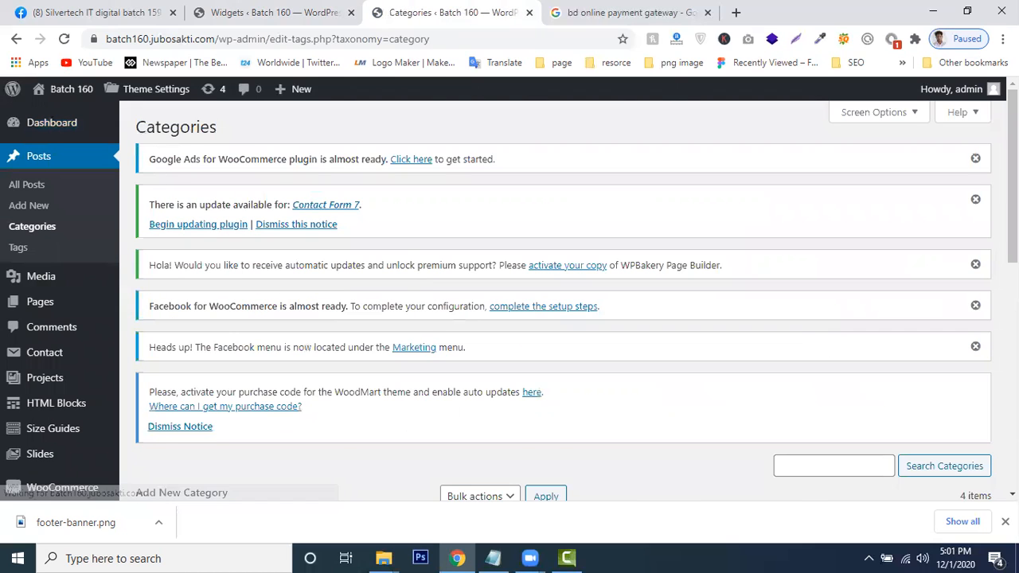
pyautogui.scroll(2, 557, 354)
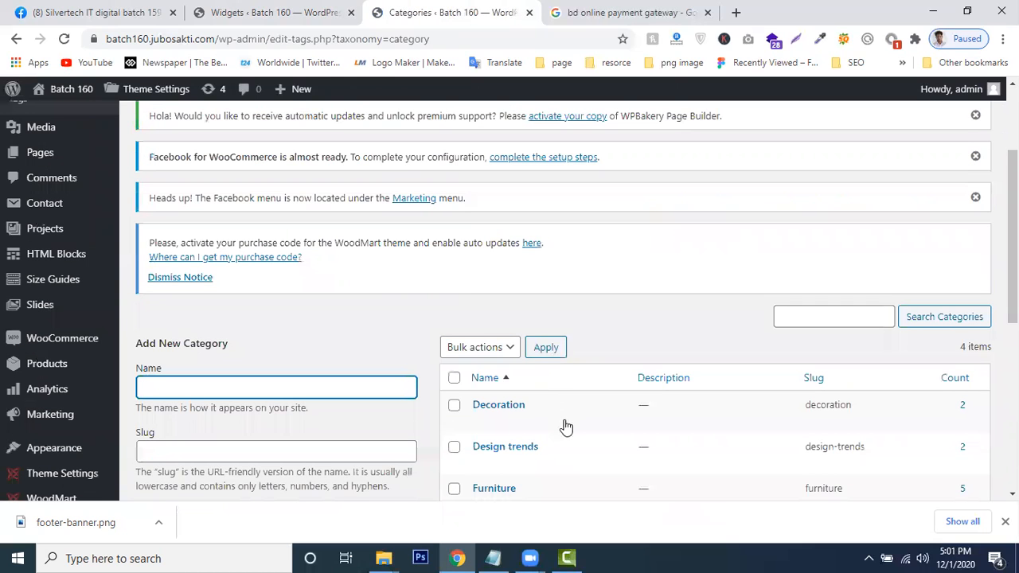
pyautogui.scroll(-2, 742, 425)
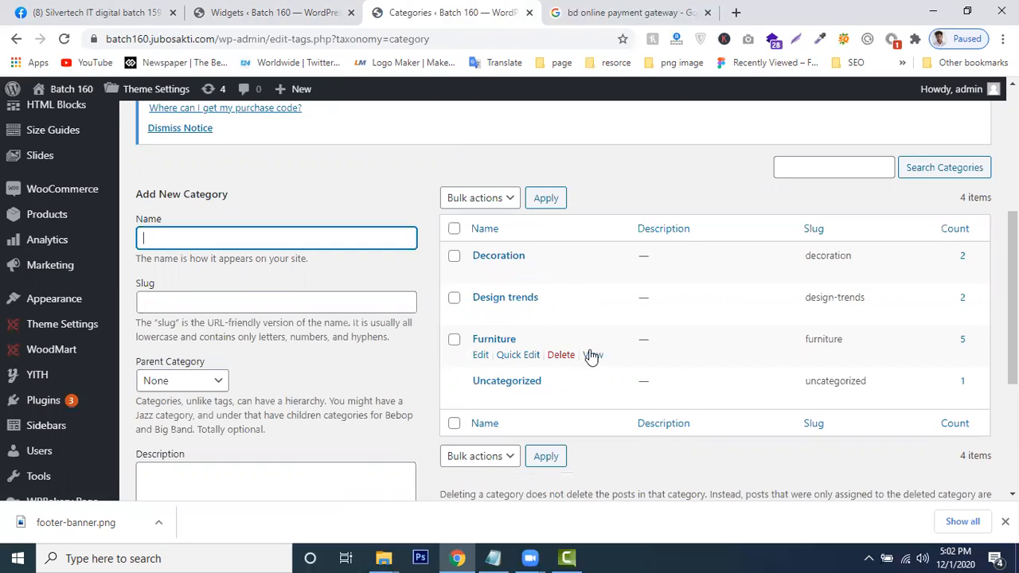
pyautogui.click(592, 356)
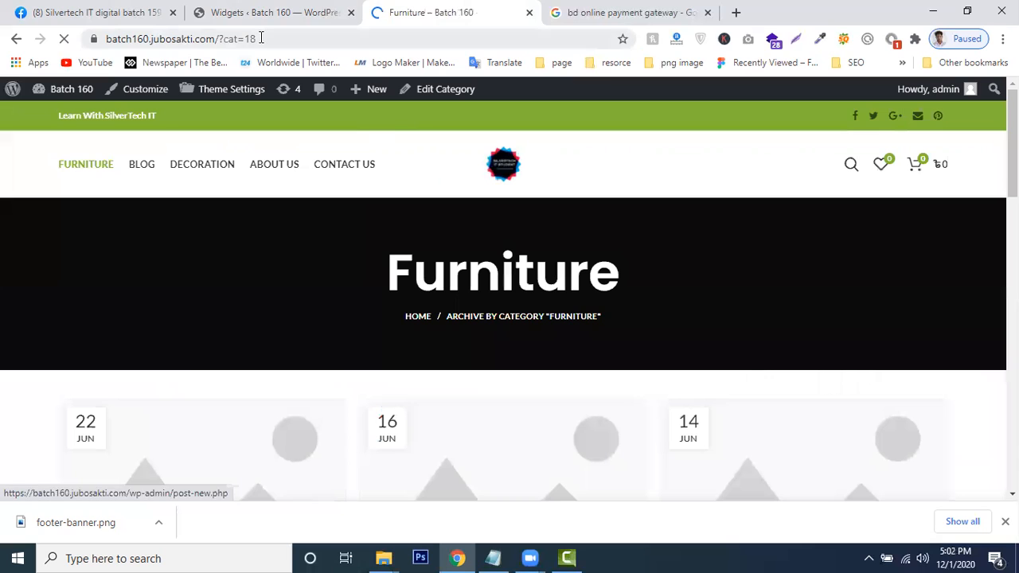
pyautogui.click(261, 39)
pyautogui.hotkey('ctrl', 'c')
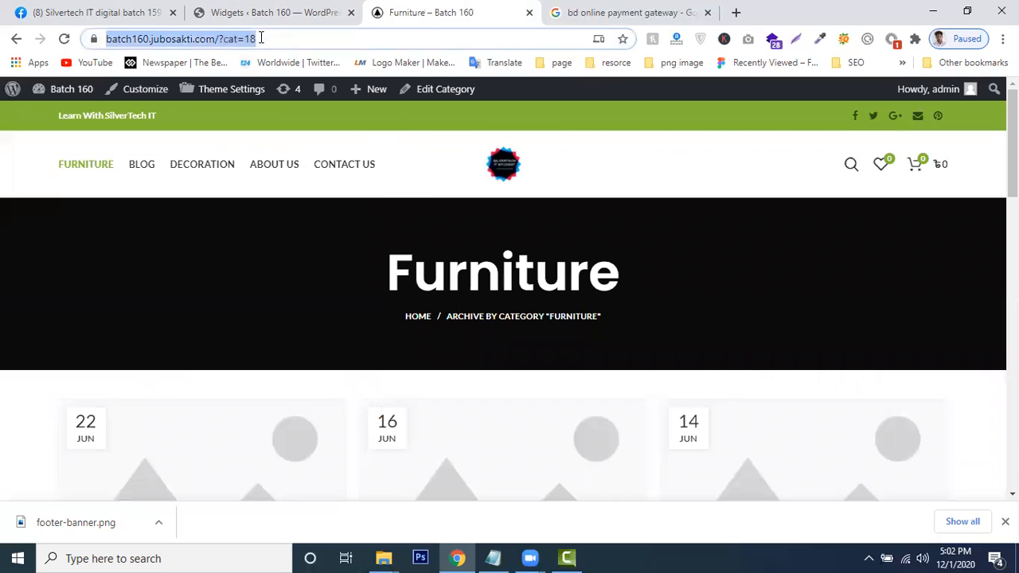
# Expand the Our Stores widget in Footer Column 3 and paste the Furniture URL into the first link
pyautogui.click(268, 9)
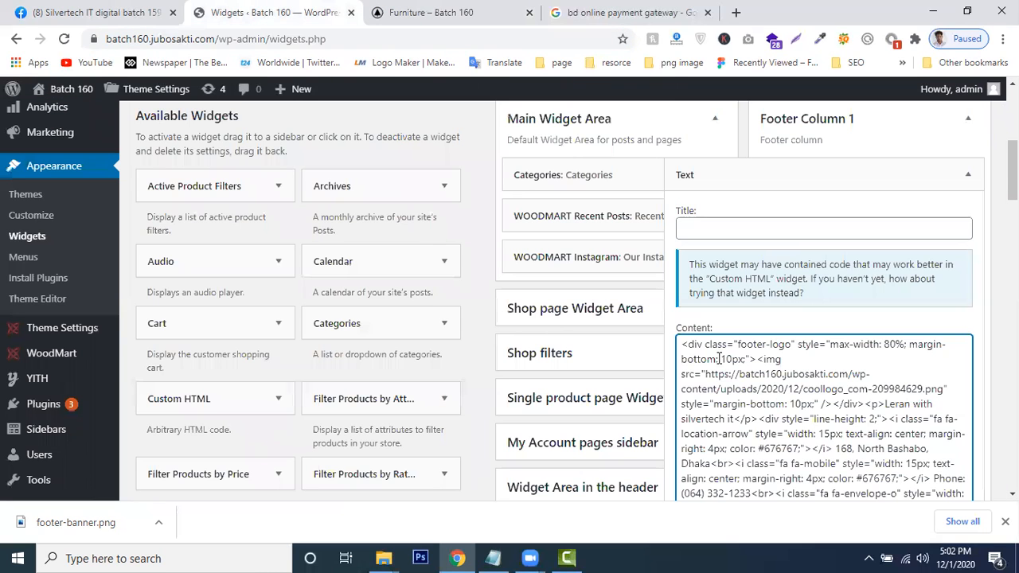
pyautogui.click(969, 178)
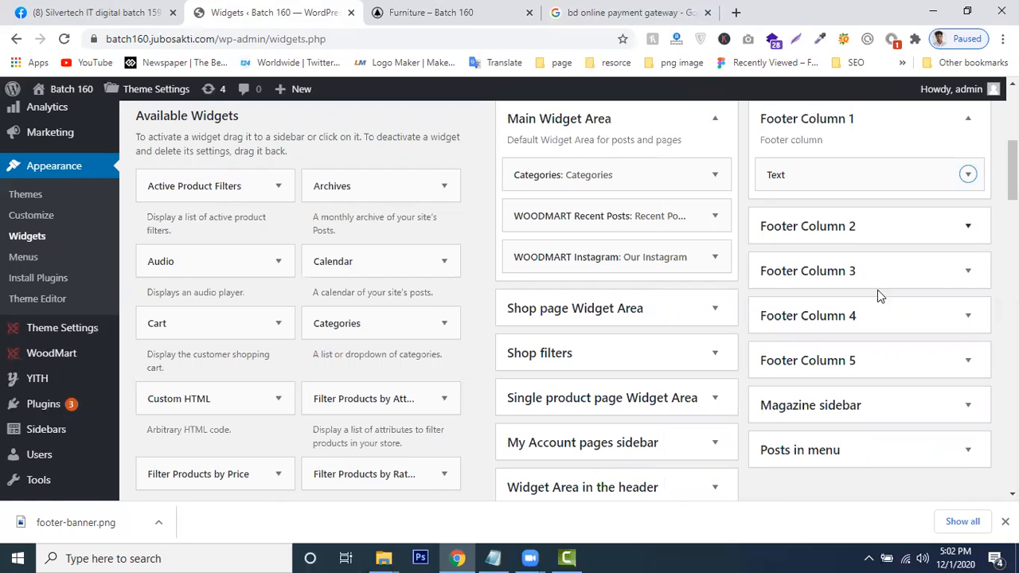
pyautogui.click(968, 271)
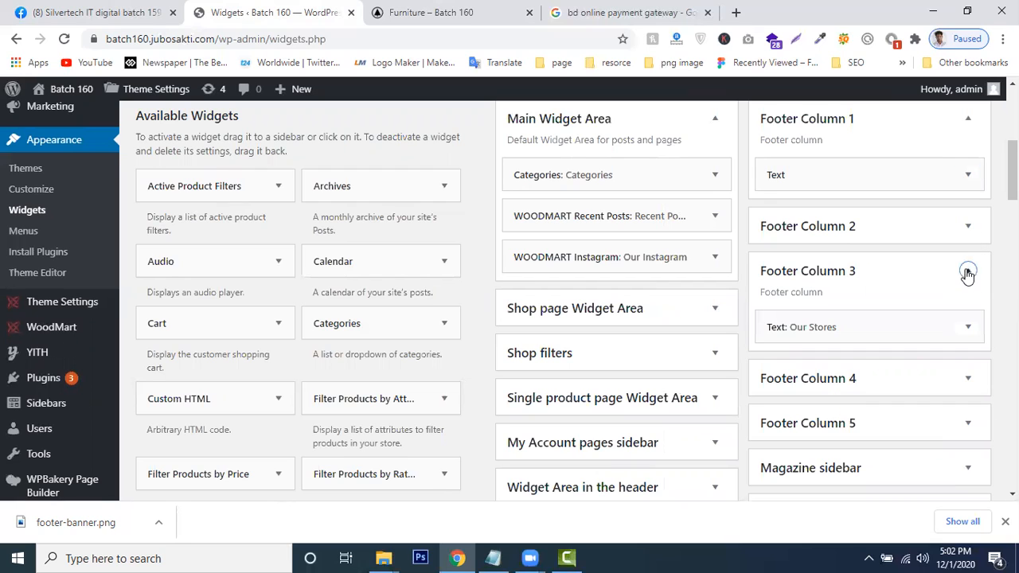
pyautogui.click(970, 329)
pyautogui.scroll(-2, 972, 326)
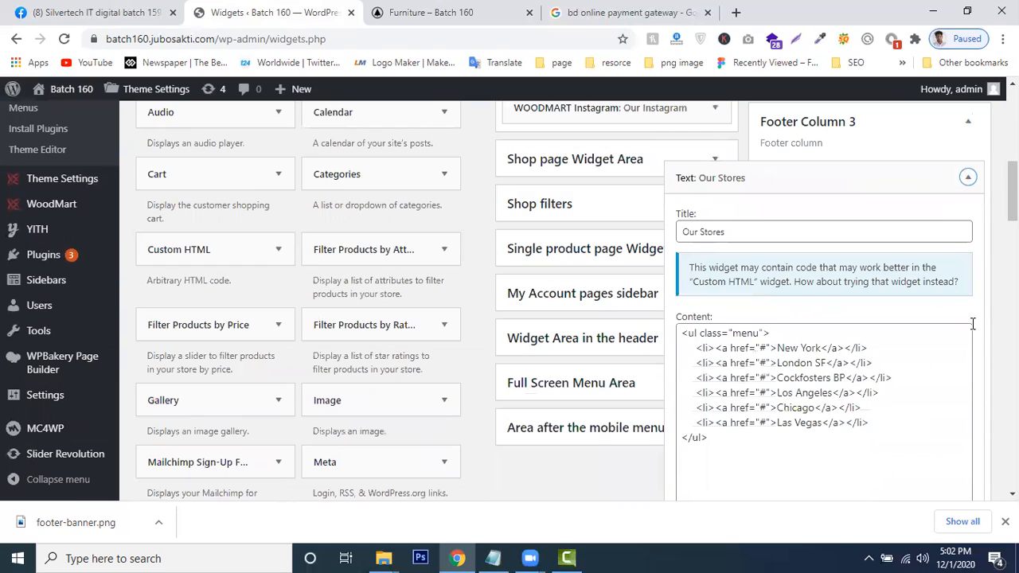
pyautogui.moveTo(686, 347); pyautogui.dragTo(892, 410)
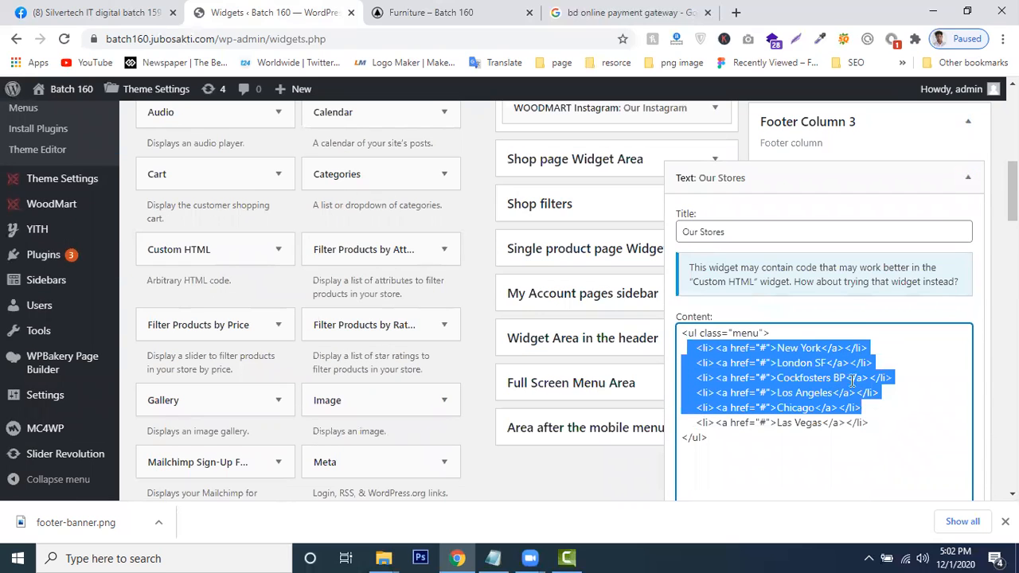
pyautogui.click(733, 338)
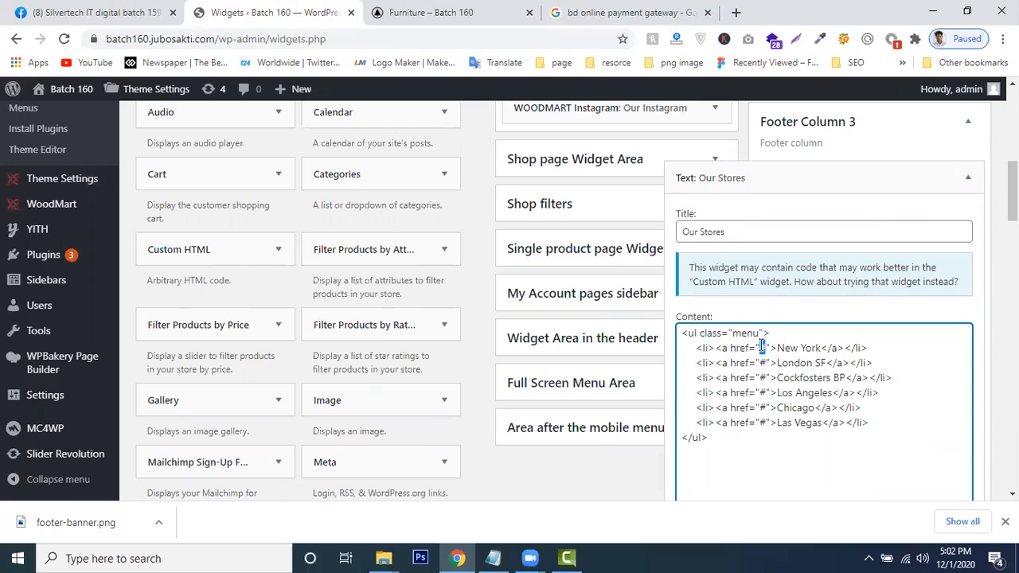
pyautogui.hotkey('ctrl', 'v')
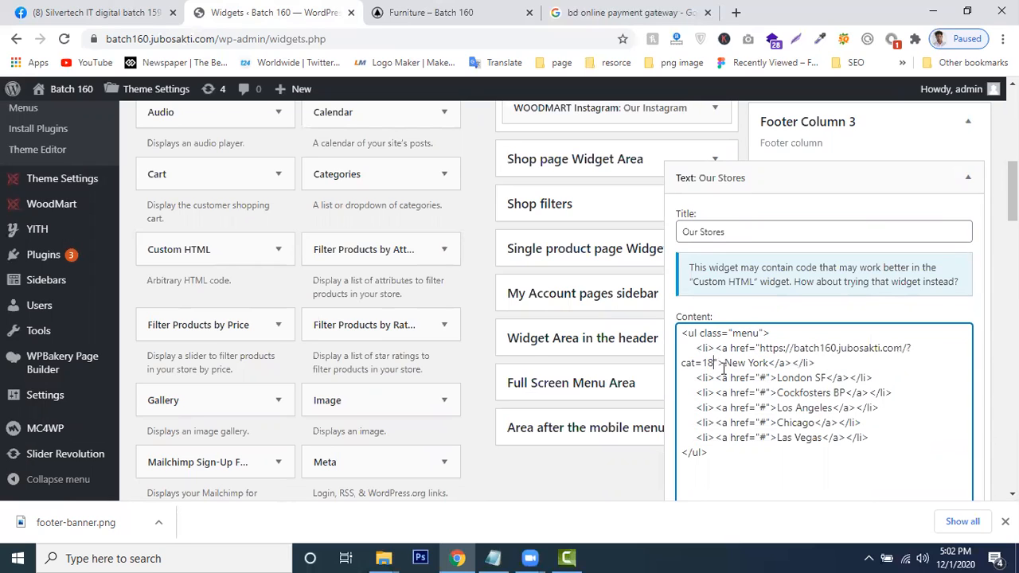
# Replace the first link's 'New York' label with 'Furniture' and save the Our Stores widget
pyautogui.moveTo(724, 363); pyautogui.dragTo(773, 363)
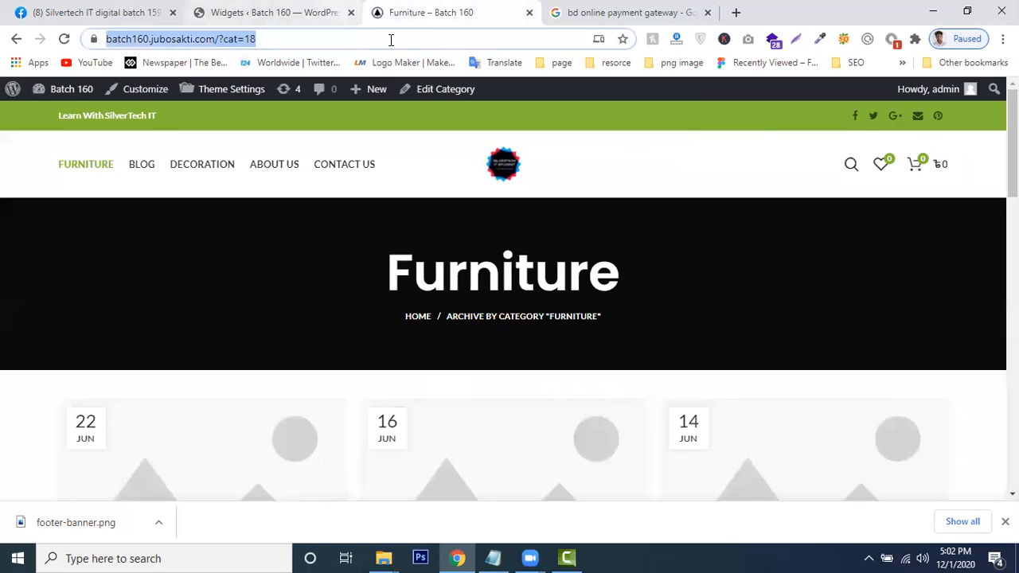
pyautogui.doubleClick(414, 261)
pyautogui.rightClick(416, 262)
pyautogui.click(471, 275)
pyautogui.click(231, 12)
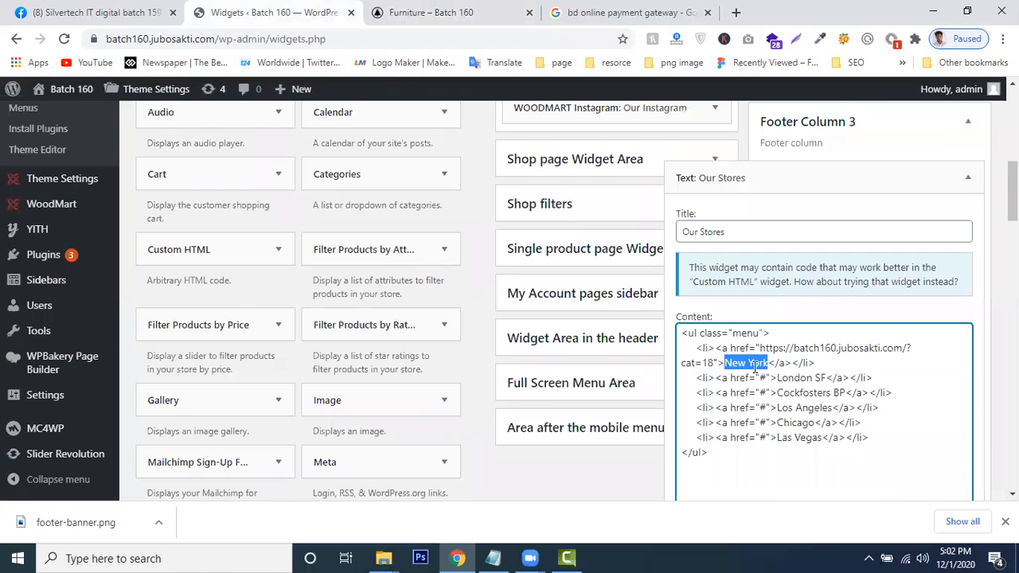
pyautogui.hotkey('ctrl', 'v')
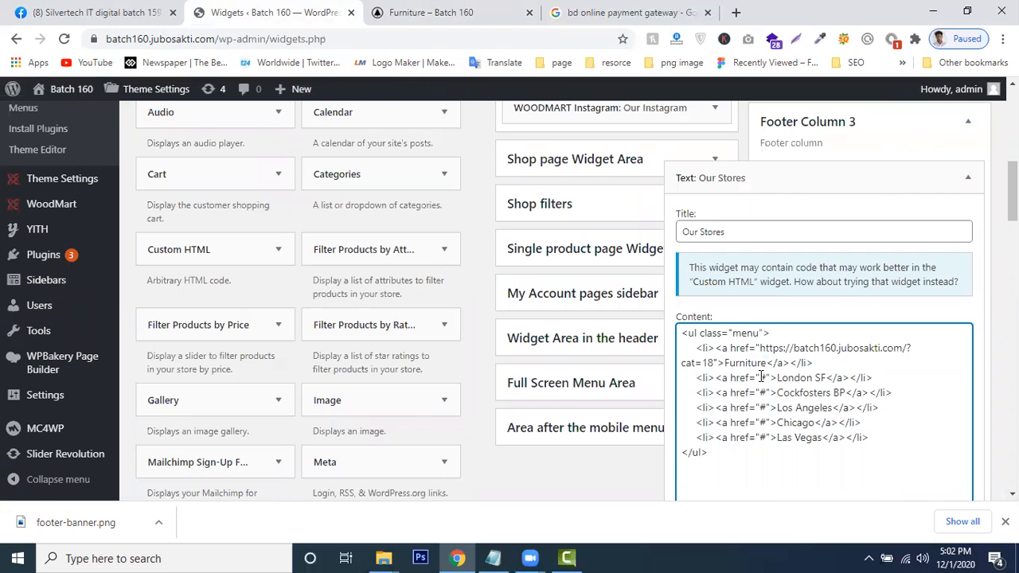
pyautogui.moveTo(806, 415); pyautogui.dragTo(909, 460)
pyautogui.click(791, 453)
pyautogui.scroll(-2, 789, 453)
pyautogui.click(945, 471)
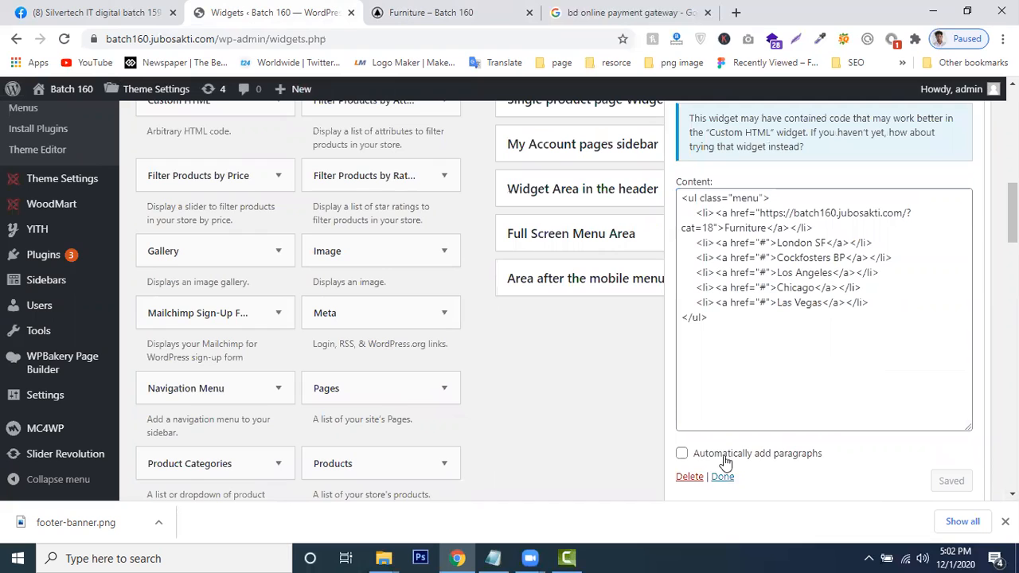
pyautogui.click(723, 478)
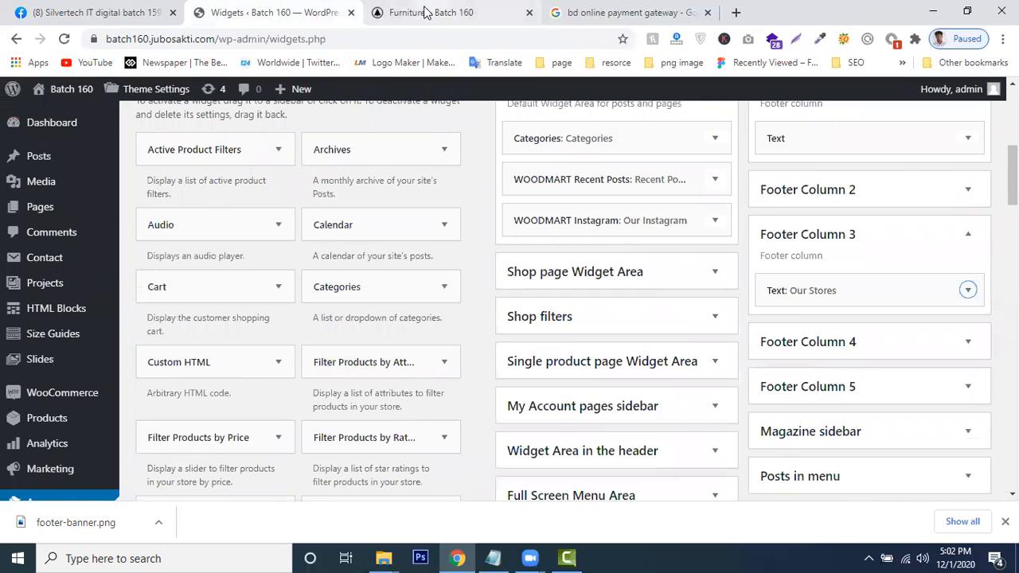
# Review the live homepage and its three footer link columns, then return to the Widgets page
pyautogui.click(431, 12)
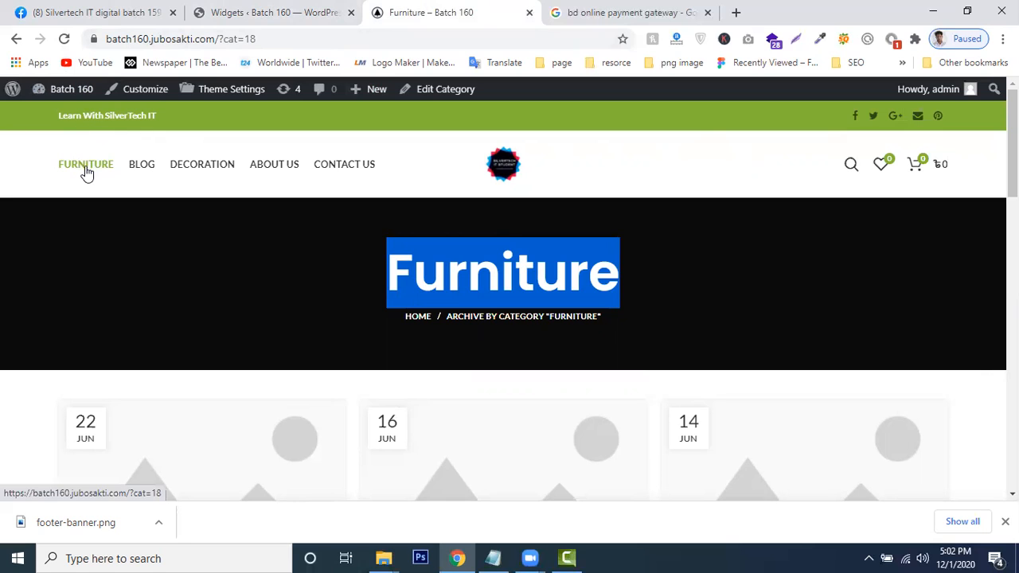
pyautogui.click(502, 171)
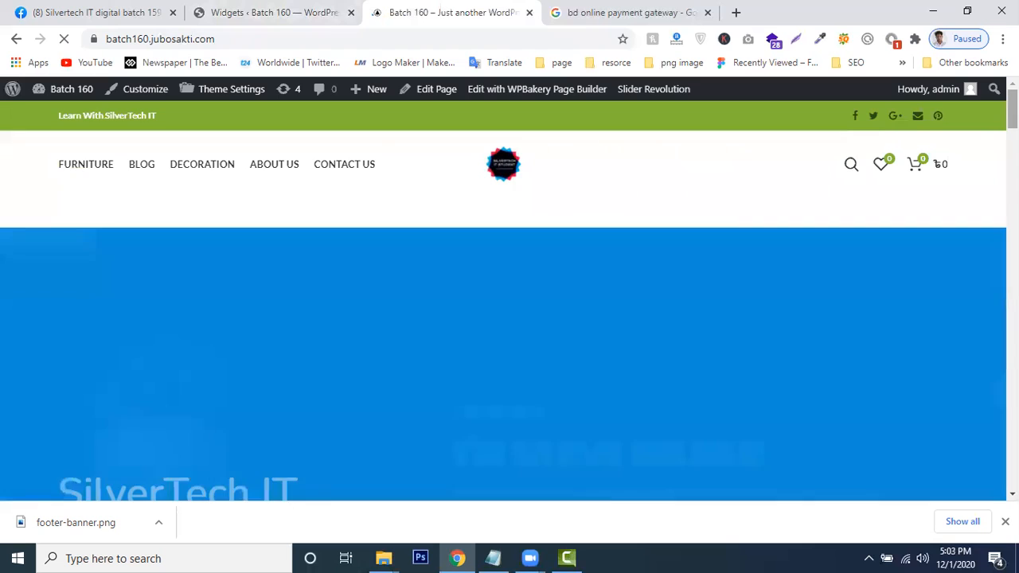
pyautogui.scroll(-10, 988, 428)
pyautogui.scroll(-5, 987, 429)
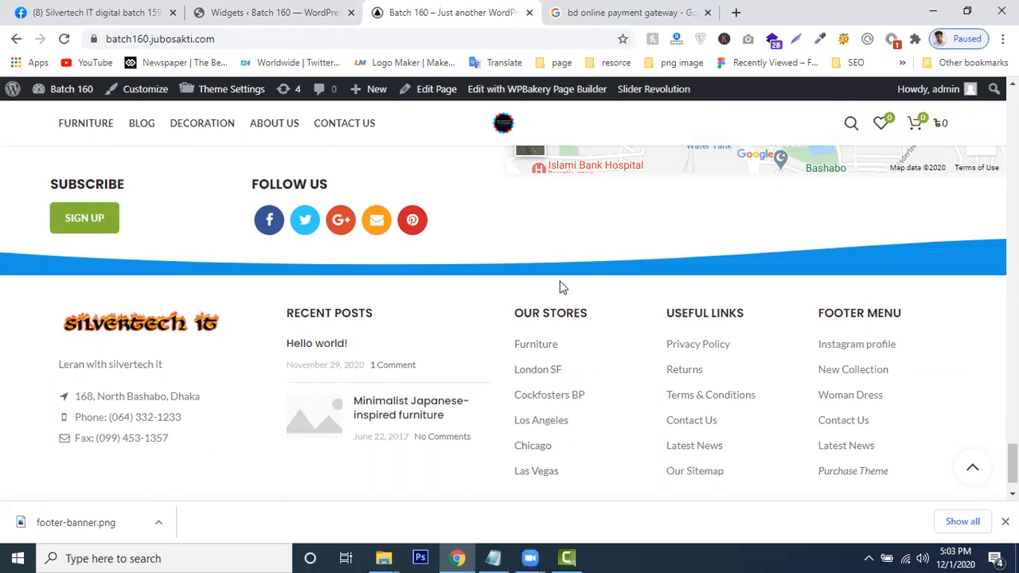
pyautogui.moveTo(517, 309); pyautogui.dragTo(930, 471)
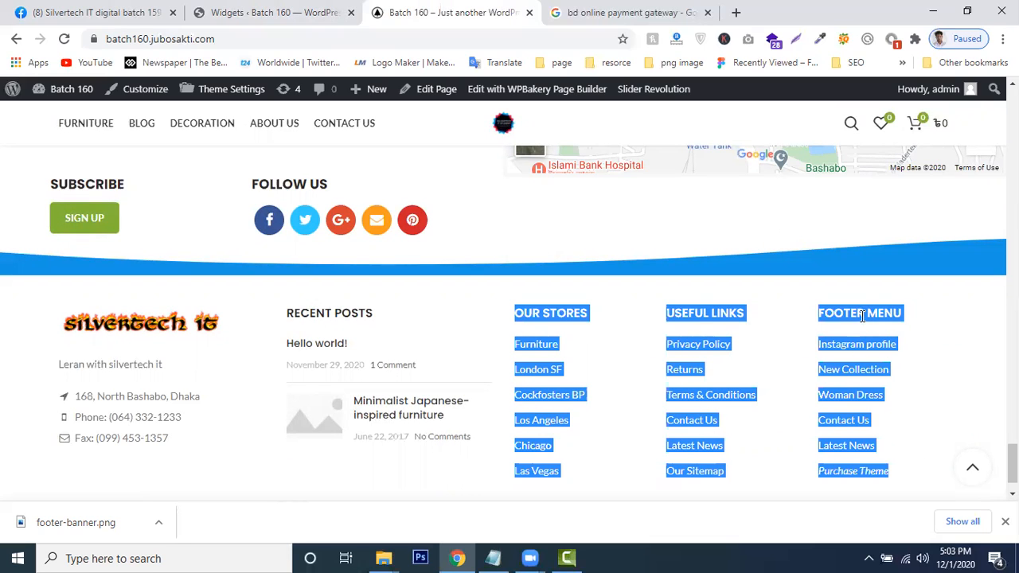
pyautogui.click(915, 361)
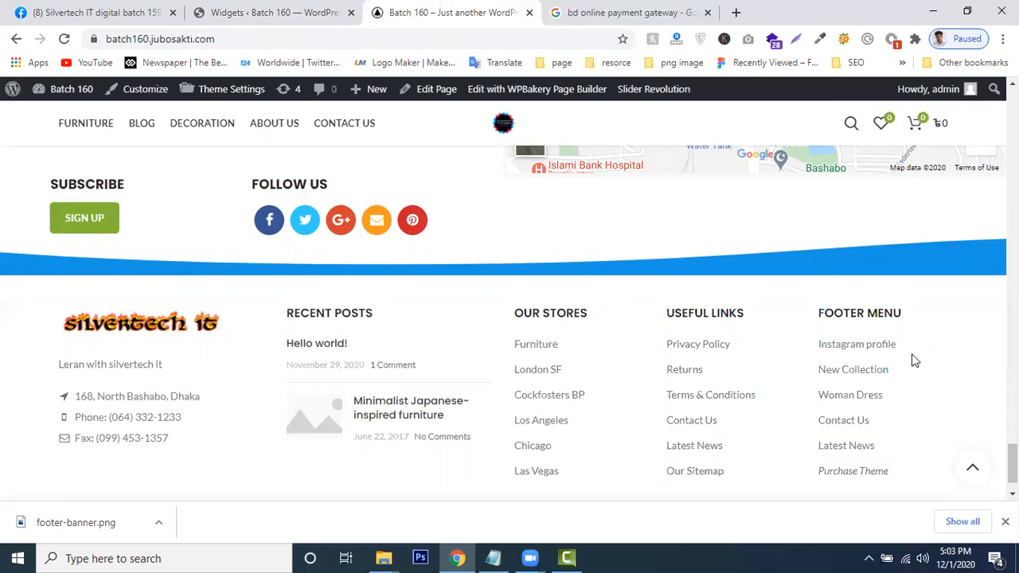
pyautogui.scroll(15, 908, 370)
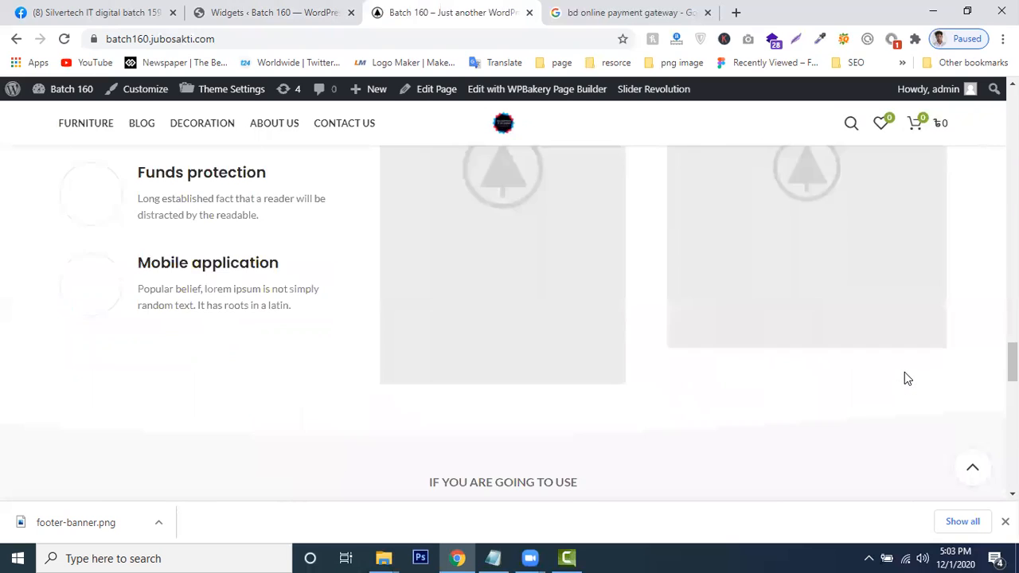
pyautogui.scroll(10, 905, 378)
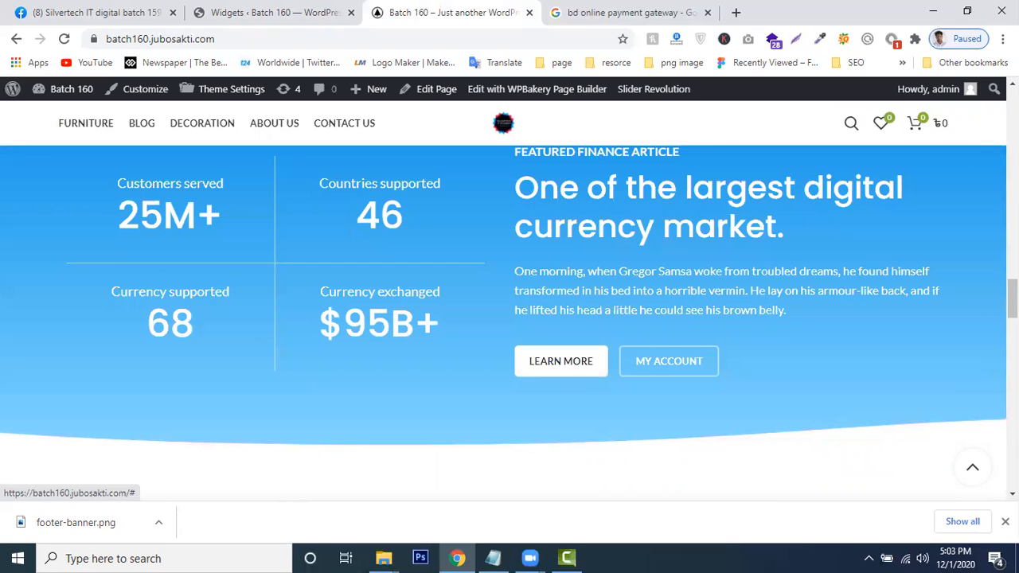
pyautogui.moveTo(1013, 298); pyautogui.dragTo(1013, 109)
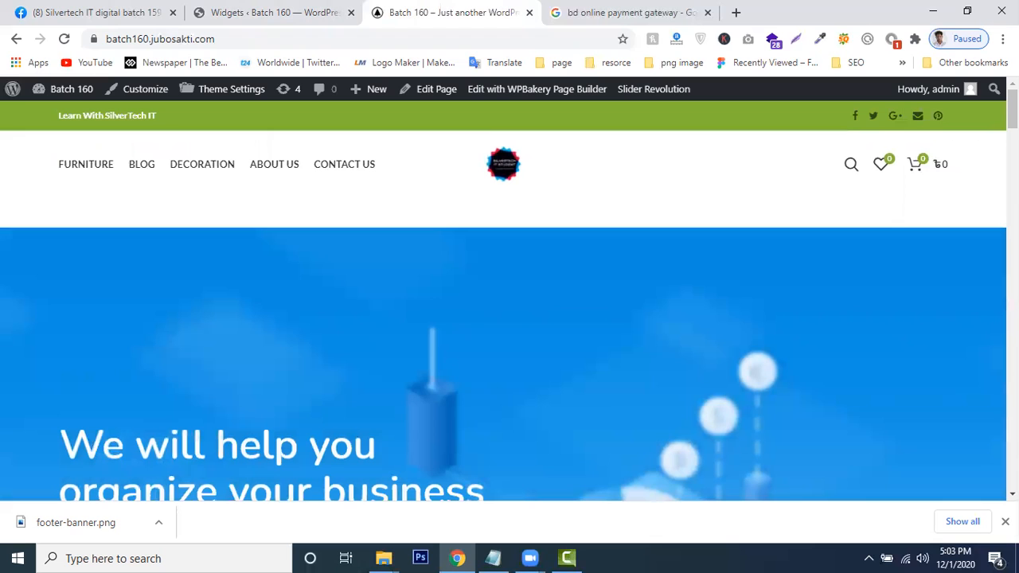
pyautogui.moveTo(1012, 110); pyautogui.dragTo(991, 459)
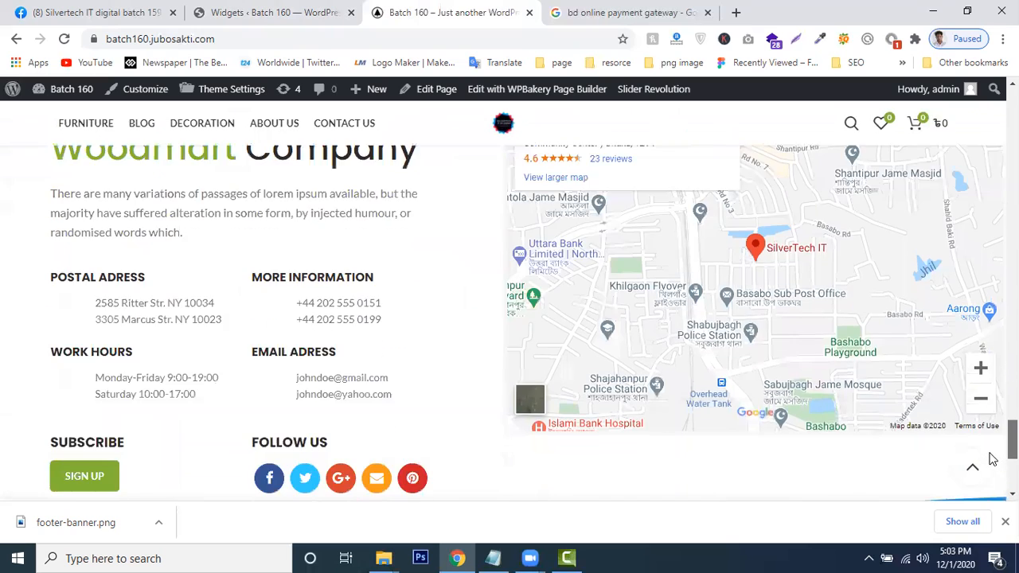
pyautogui.scroll(-3, 291, 296)
pyautogui.click(275, 11)
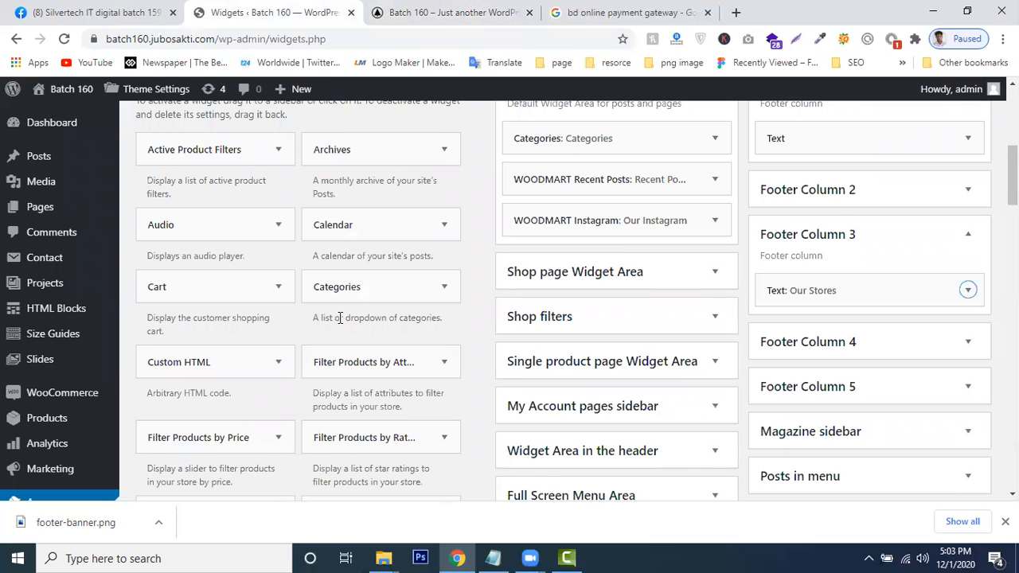
# Compare the live site's footer against the Our Stores widget settings, switching between both tabs
pyautogui.scroll(4, 341, 322)
pyautogui.scroll(-2, 374, 304)
pyautogui.scroll(3, 374, 304)
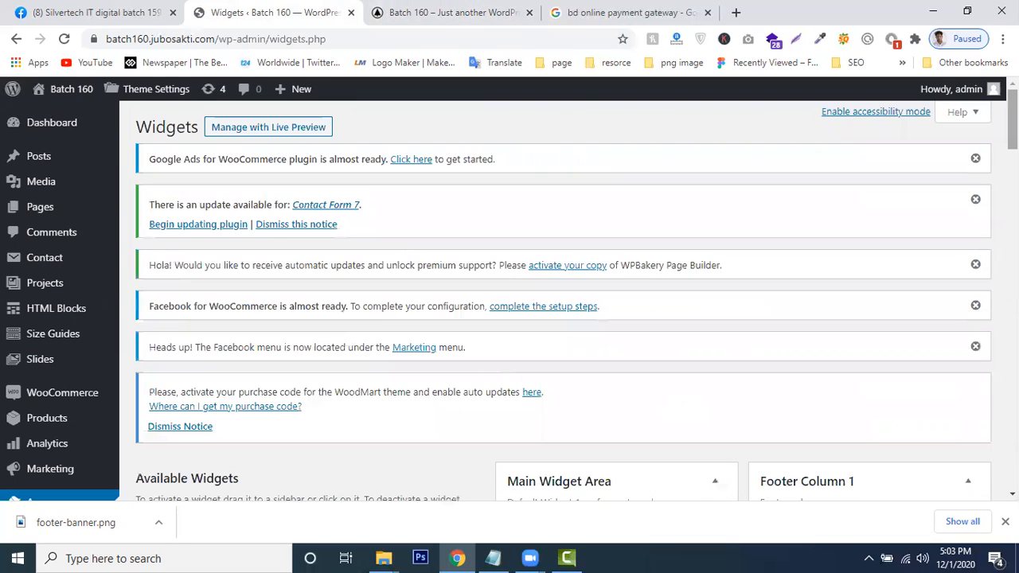
pyautogui.click(406, 10)
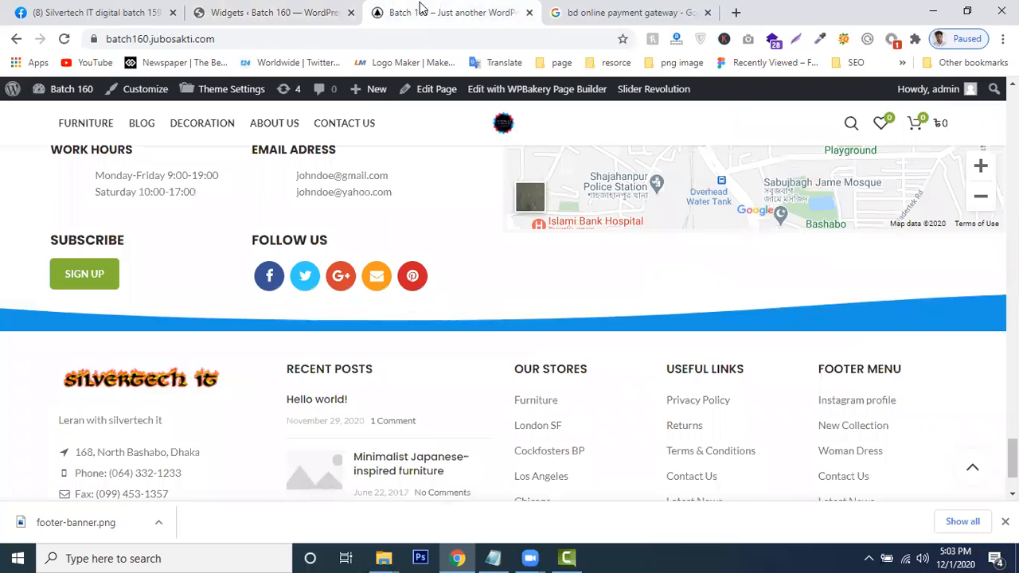
pyautogui.click(209, 7)
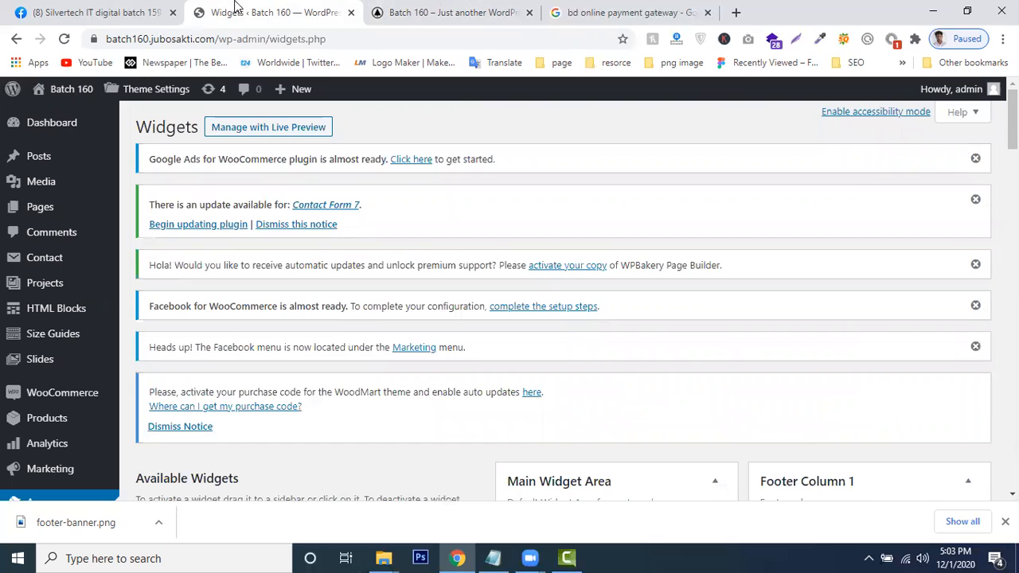
pyautogui.scroll(-4, 9, 414)
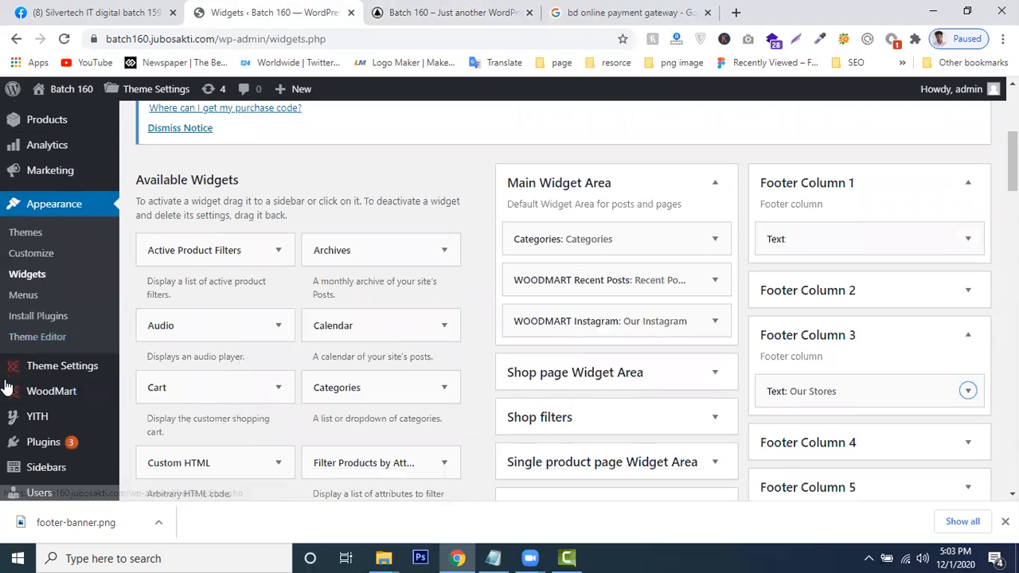
pyautogui.scroll(-2, 12, 382)
pyautogui.scroll(2, 11, 377)
pyautogui.scroll(-2, 14, 381)
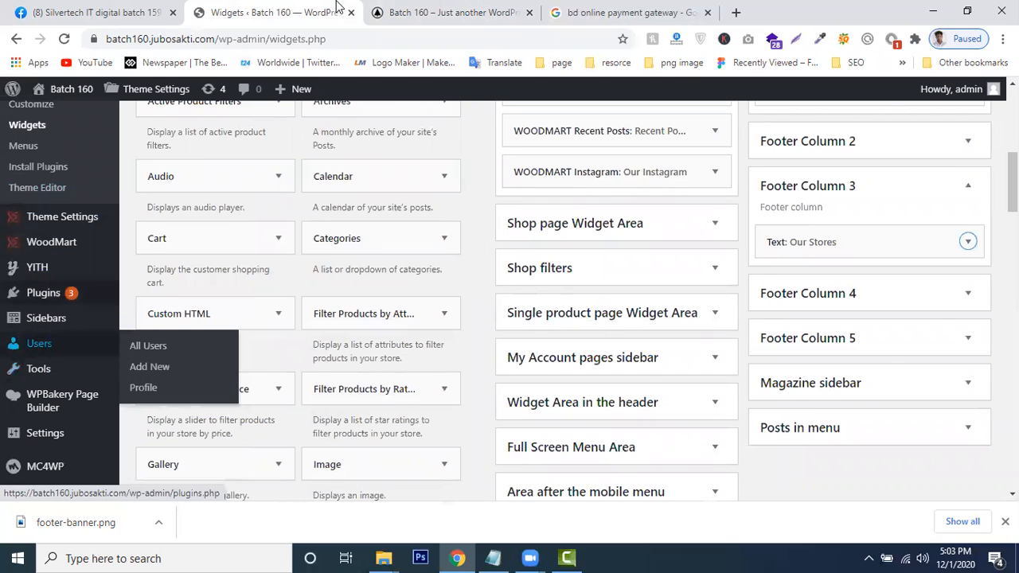
pyautogui.click(434, 12)
pyautogui.scroll(8, 11, 266)
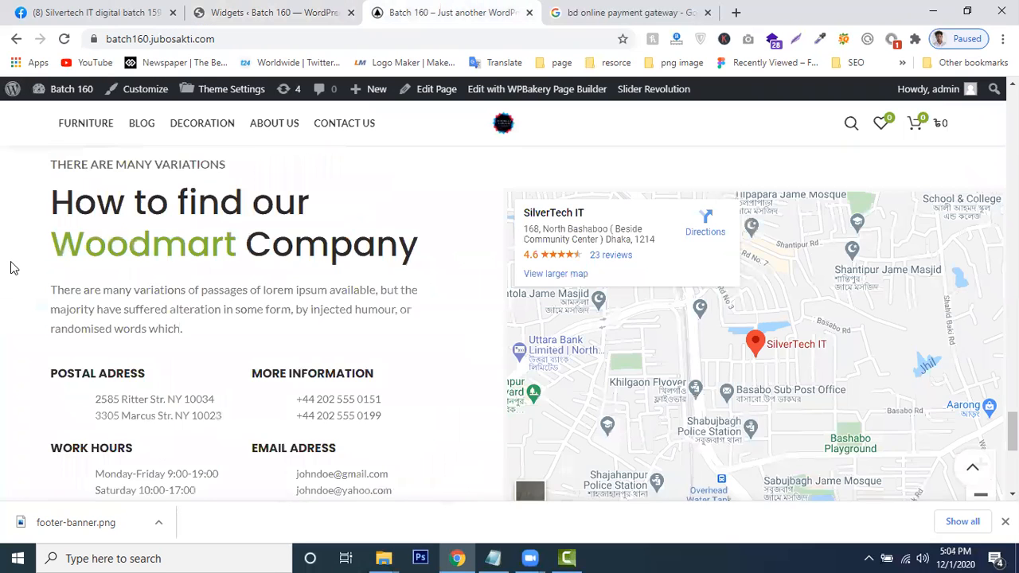
pyautogui.scroll(4, 46, 272)
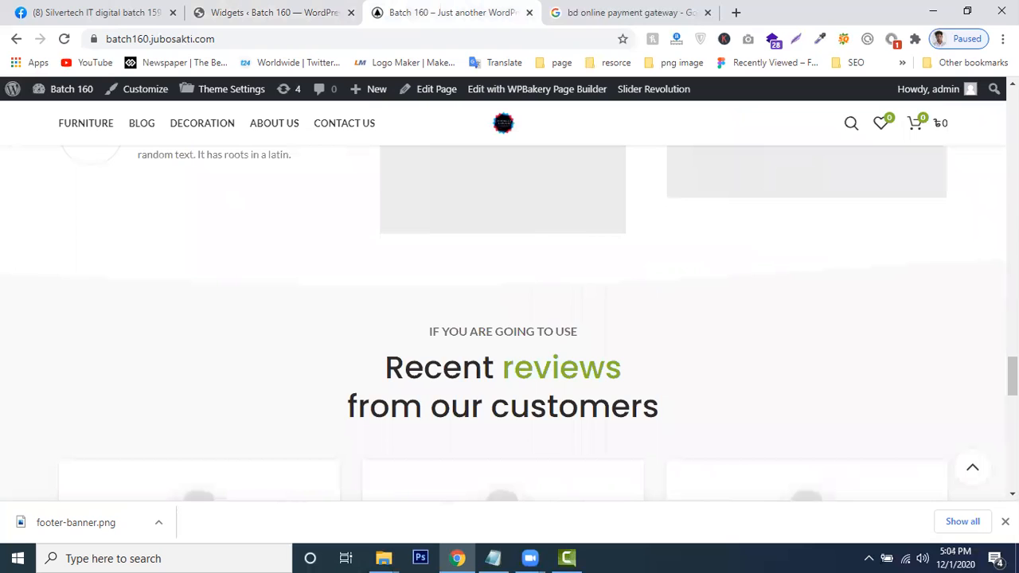
pyautogui.scroll(15, 509, 319)
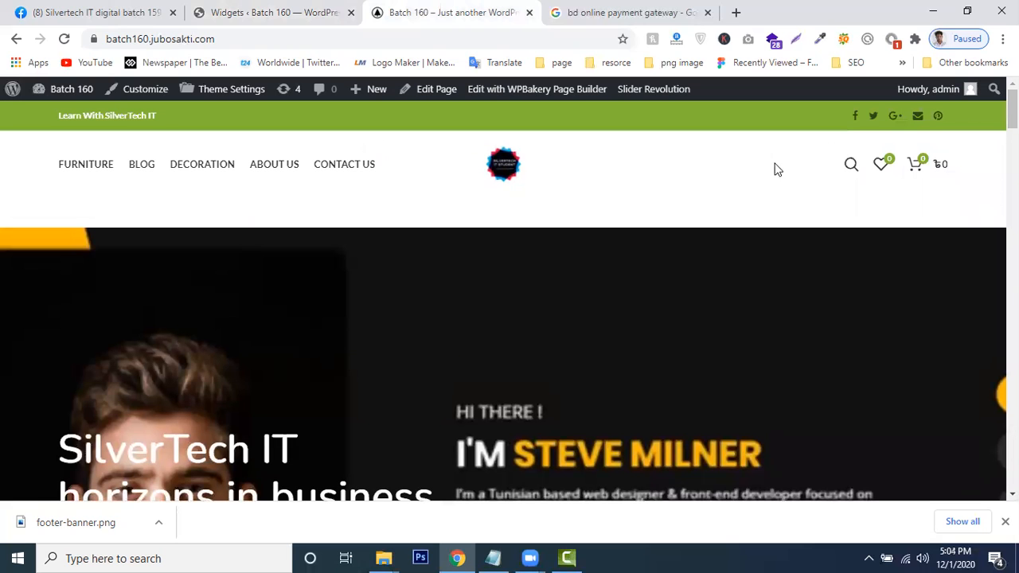
pyautogui.scroll(-1, 625, 315)
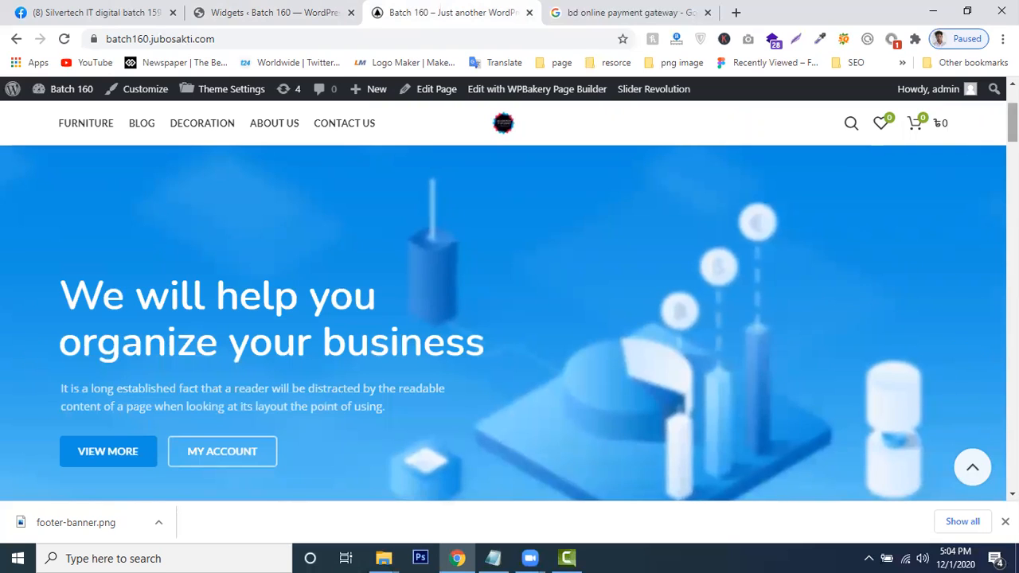
pyautogui.scroll(-4, 832, 430)
pyautogui.scroll(-4, 510, 323)
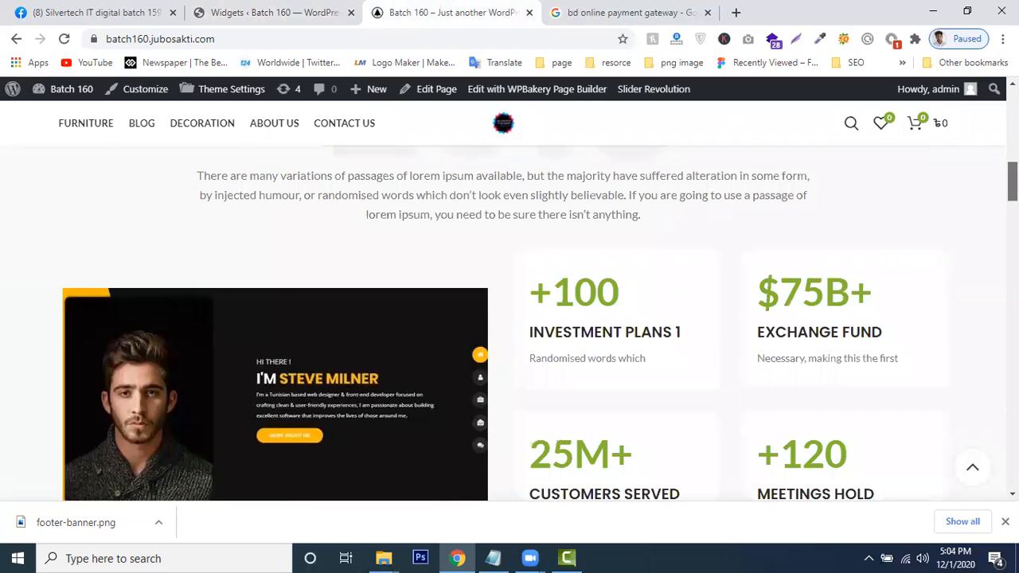
pyautogui.scroll(2, 562, 369)
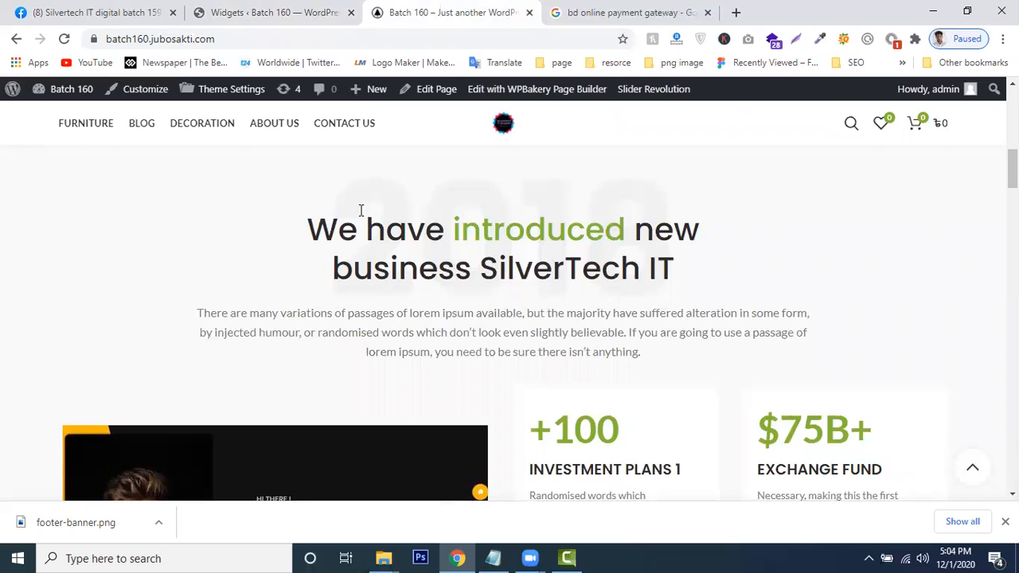
pyautogui.click(252, 6)
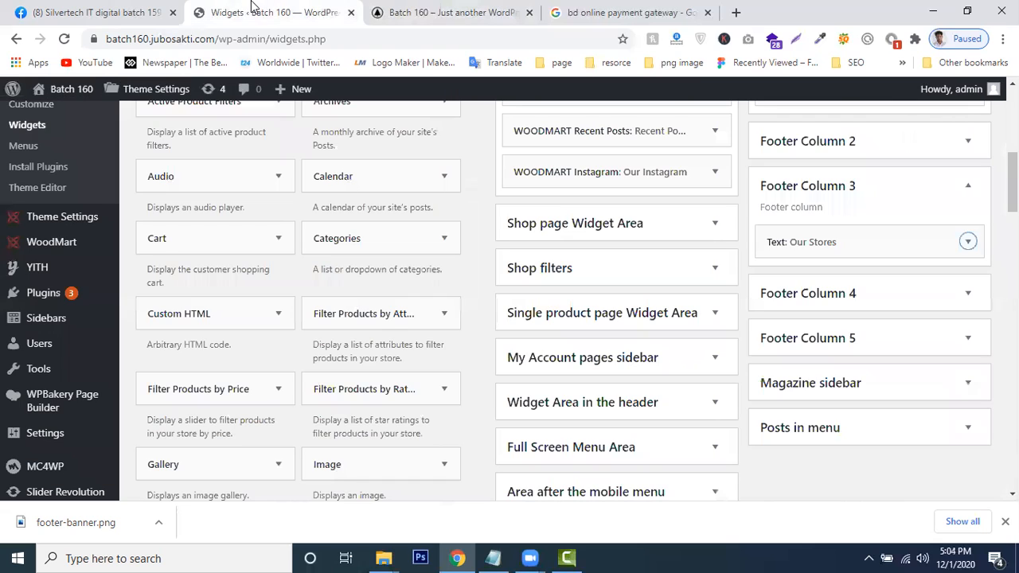
pyautogui.click(470, 6)
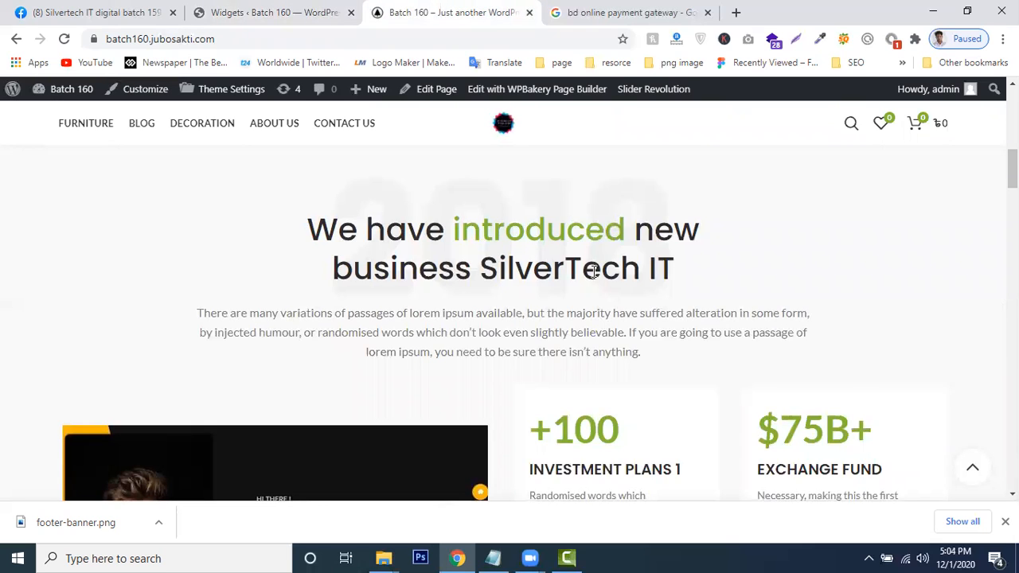
pyautogui.scroll(-2, 593, 271)
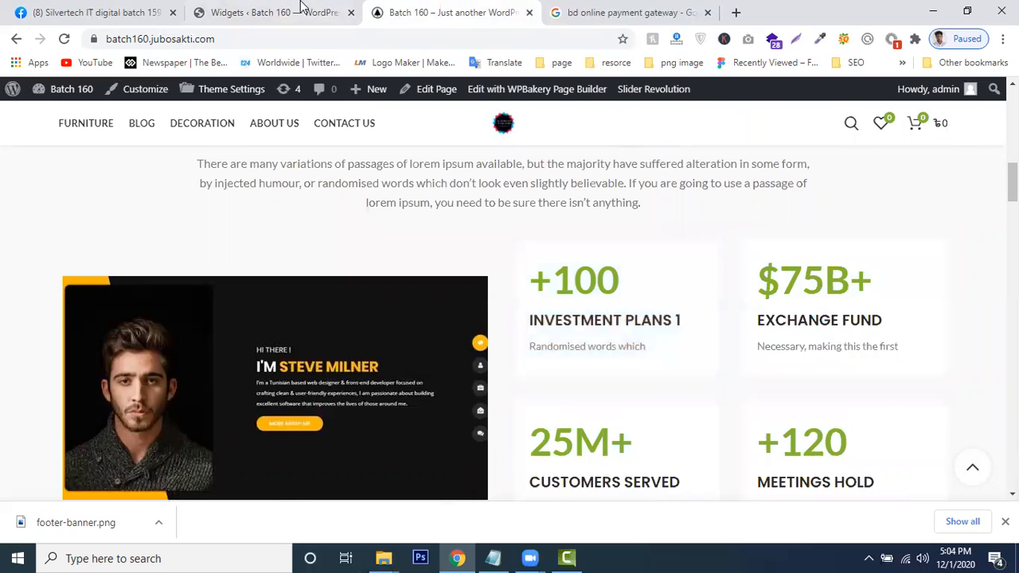
pyautogui.click(301, 6)
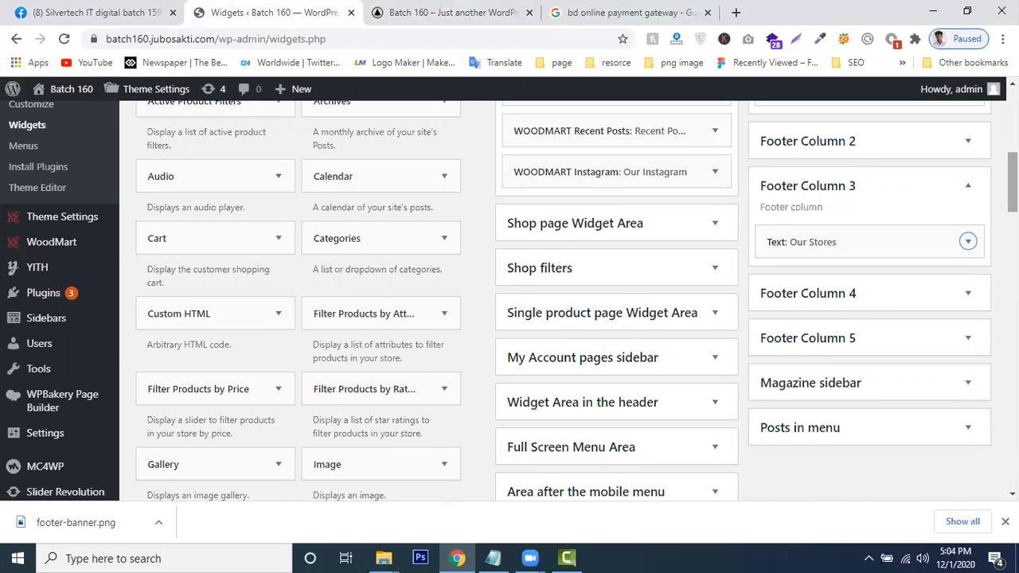
# Go to the Plugins admin page from the sidebar
pyautogui.scroll(-4, 182, 343)
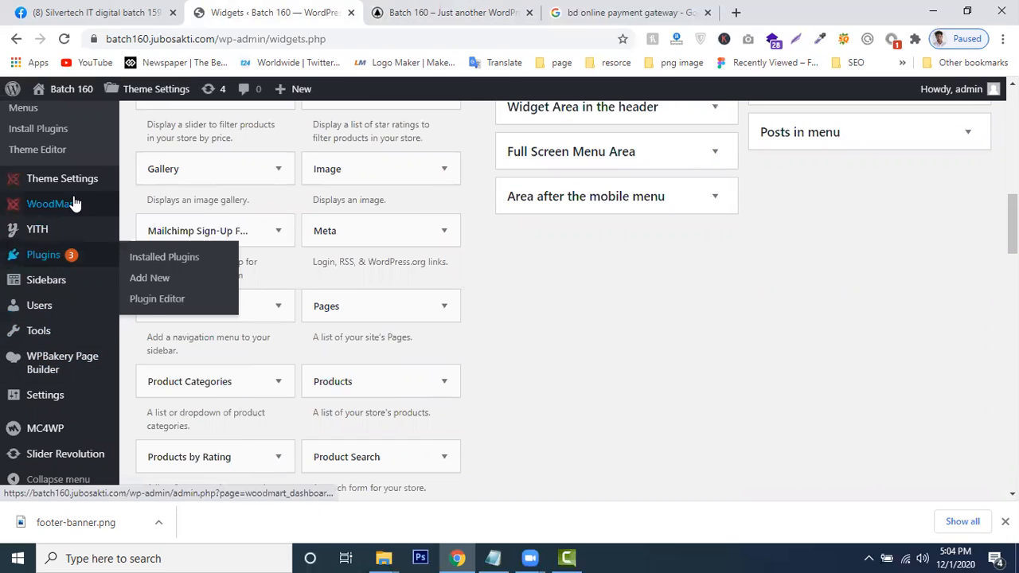
pyautogui.moveTo(78, 195)
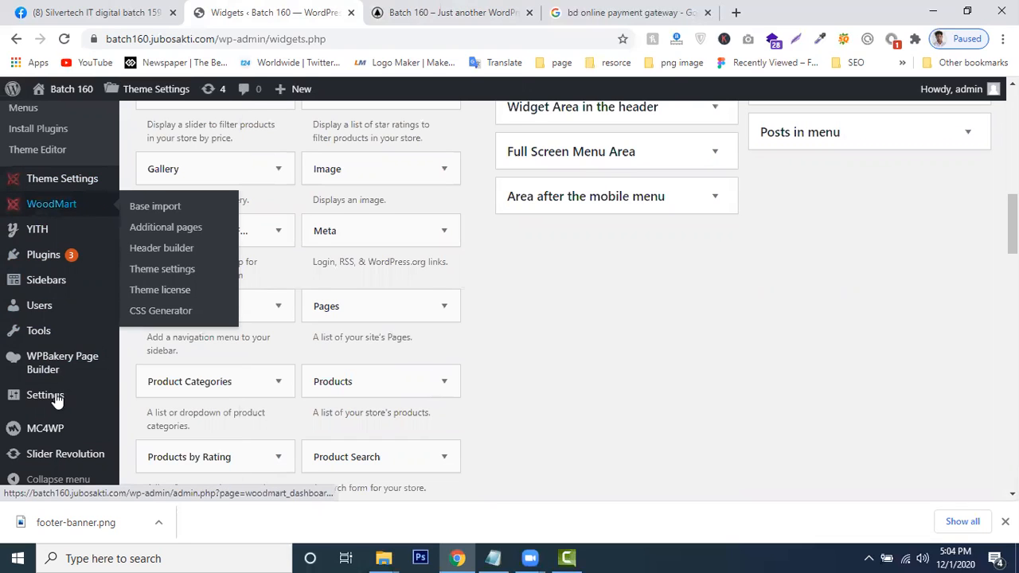
pyautogui.moveTo(62, 388)
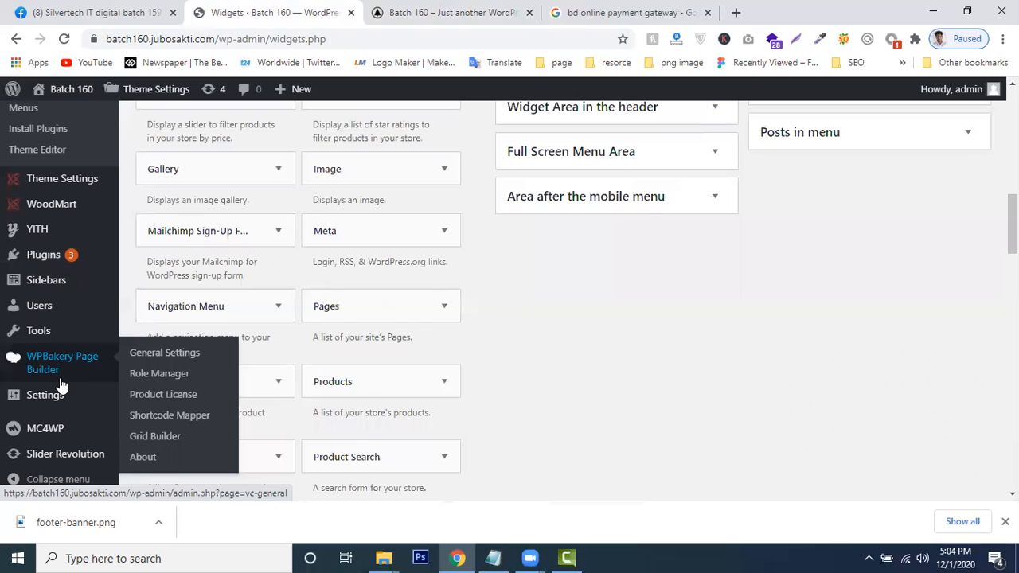
pyautogui.moveTo(74, 344)
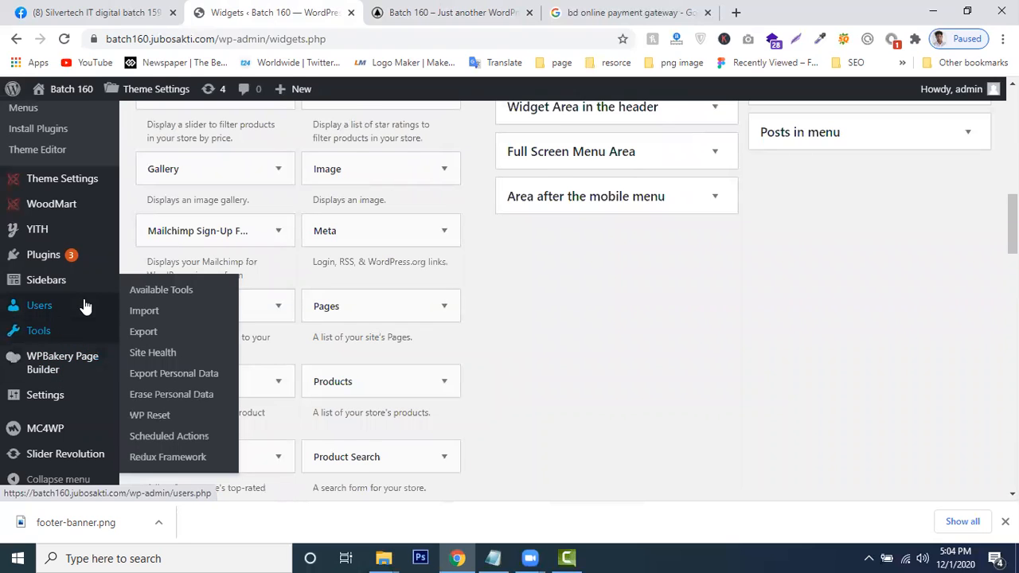
pyautogui.click(60, 258)
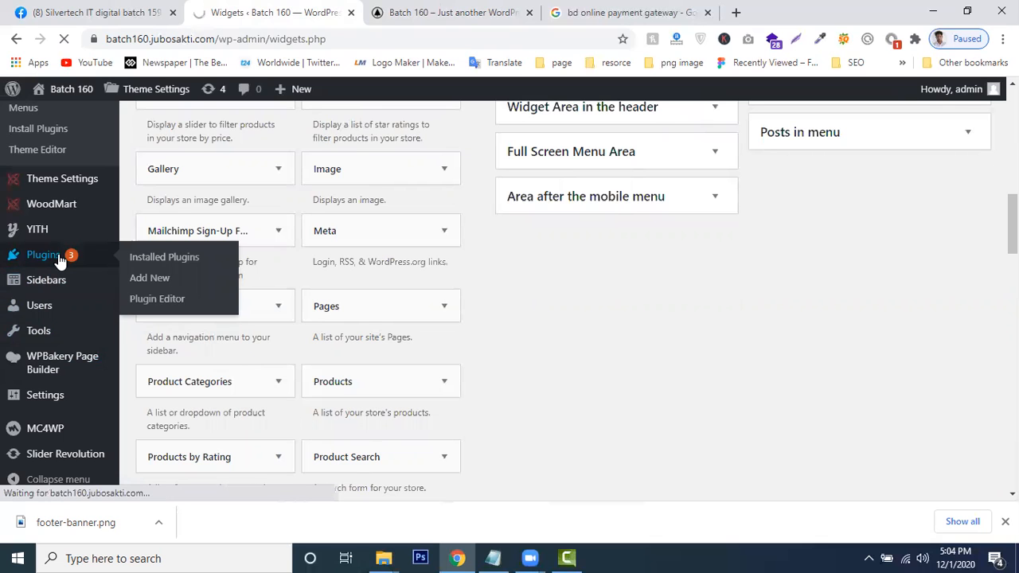
# Open Add New and browse featured plugins such as Simple Author Box and 301 Redirects
pyautogui.scroll(-5, 353, 182)
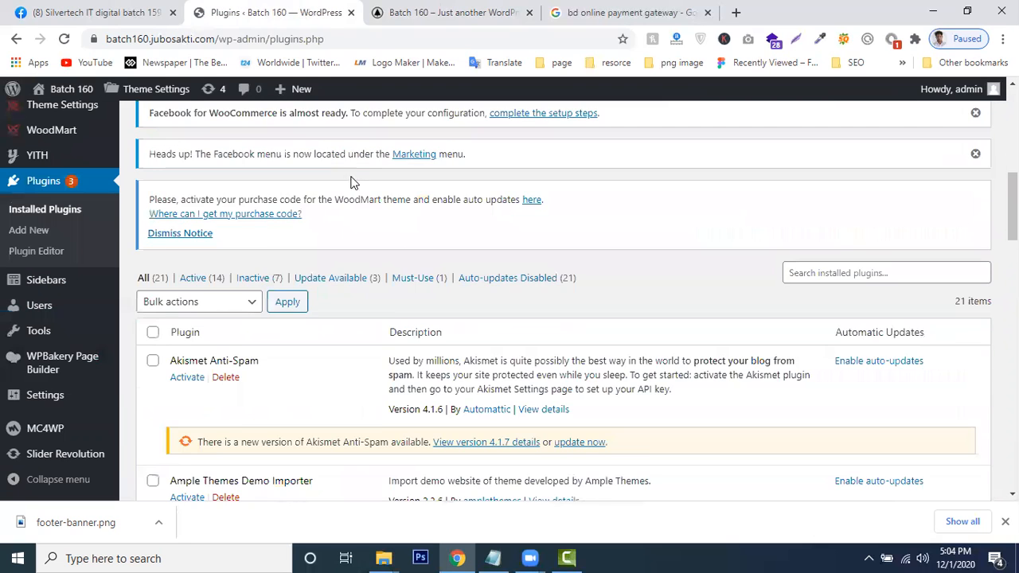
pyautogui.scroll(-1, 350, 181)
pyautogui.scroll(5, 345, 181)
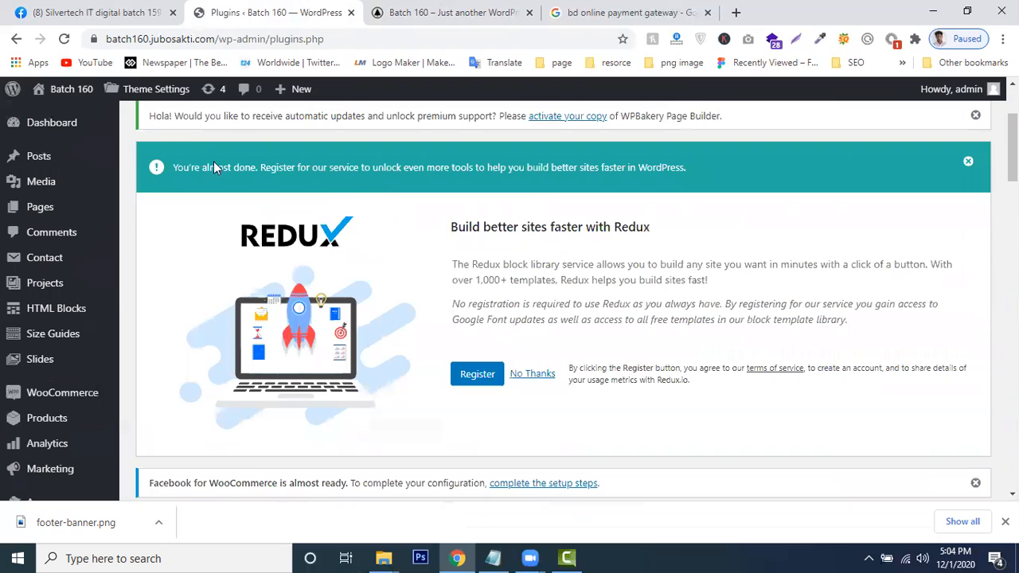
pyautogui.scroll(2, 215, 159)
pyautogui.click(223, 129)
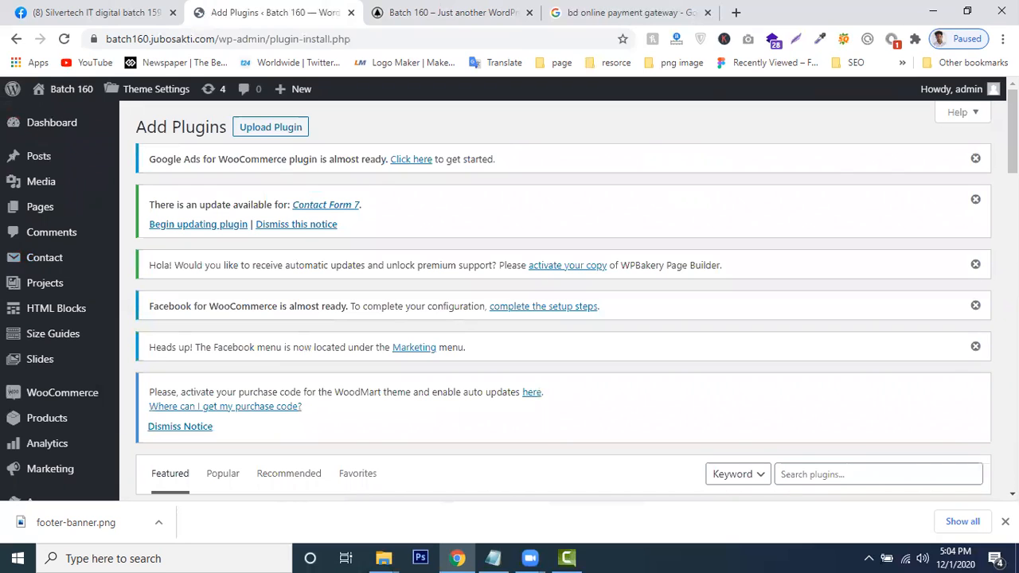
pyautogui.scroll(-4, 557, 318)
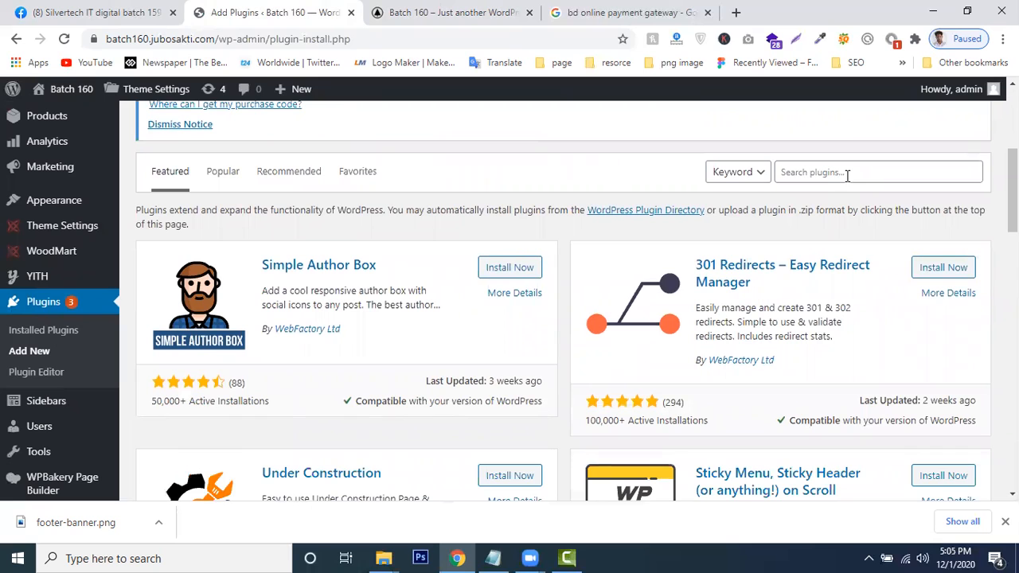
pyautogui.scroll(-1, 1013, 199)
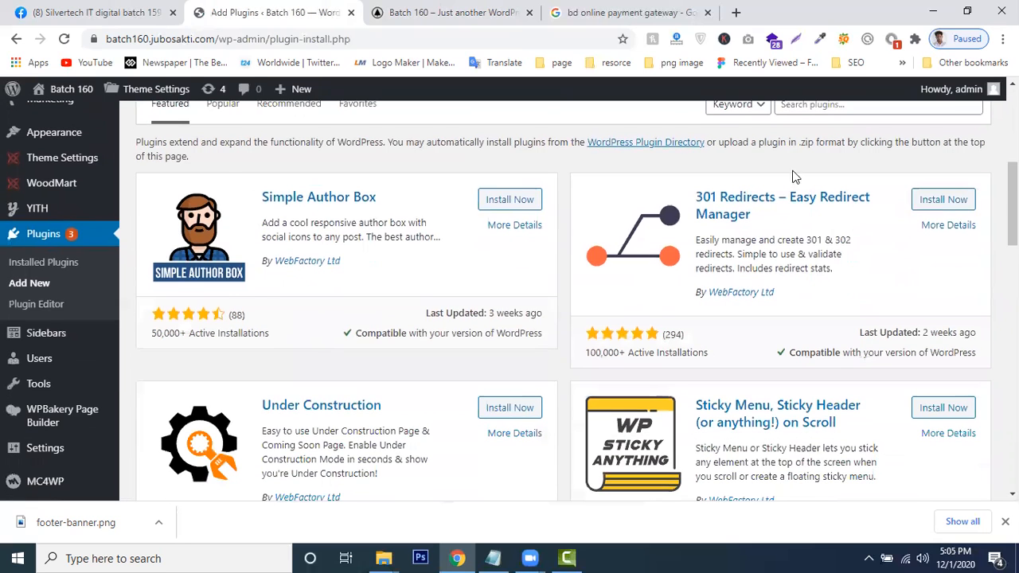
pyautogui.scroll(-2, 791, 171)
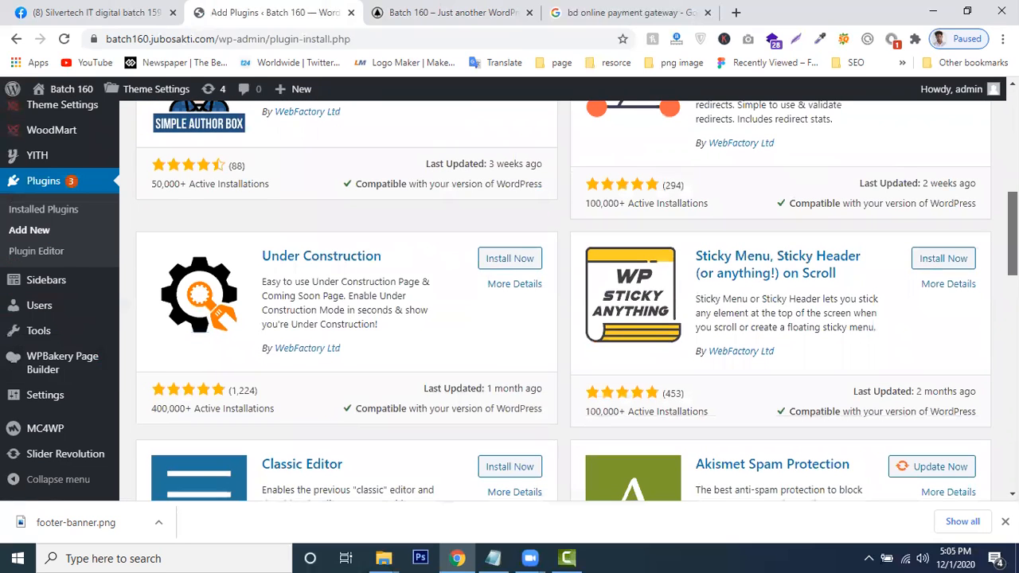
pyautogui.scroll(3, 886, 199)
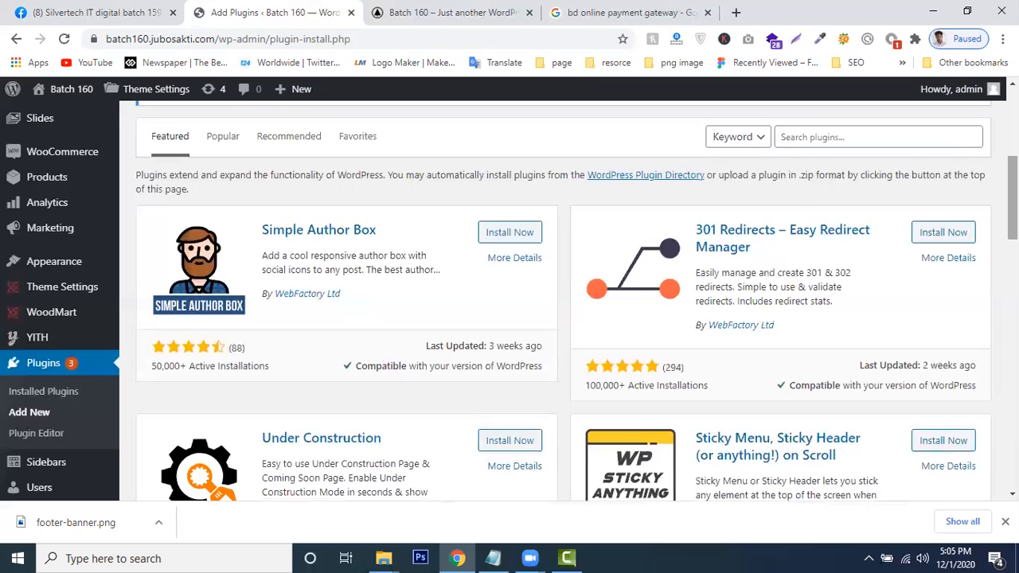
pyautogui.scroll(-2, 557, 303)
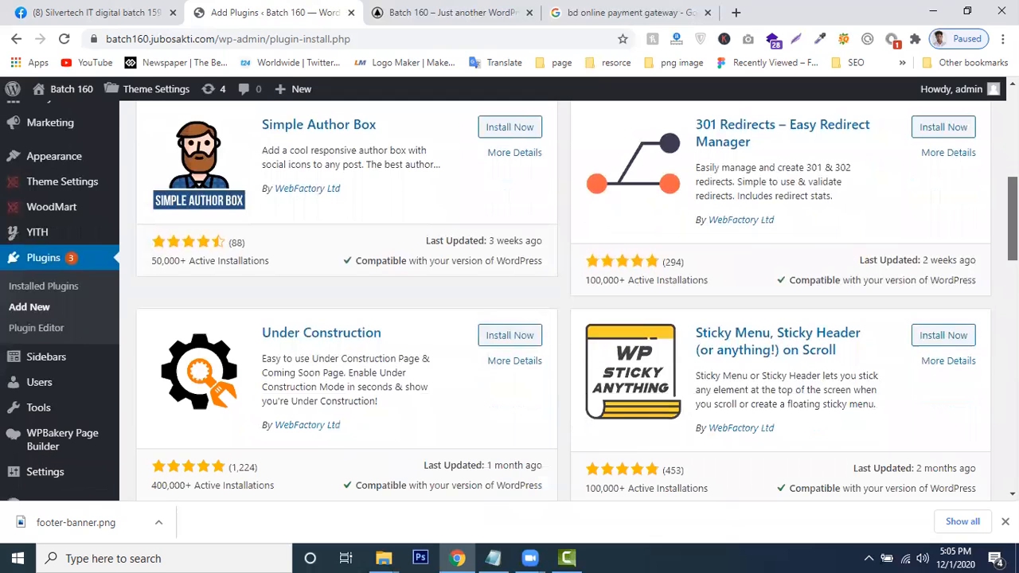
pyautogui.scroll(4, 828, 266)
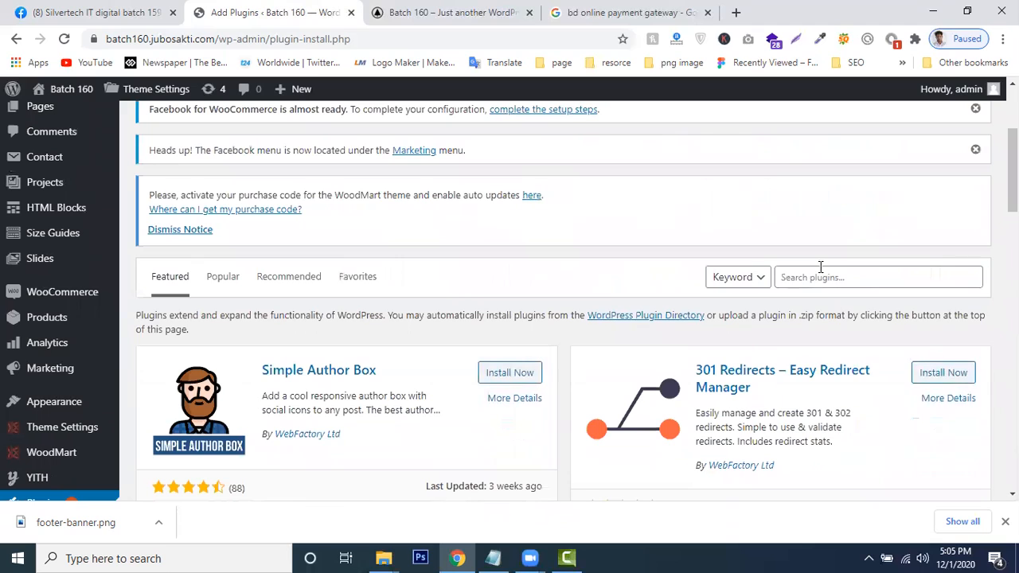
# Search the plugin directory for 'yoast seo', then install and activate Yoast SEO
pyautogui.click(821, 267)
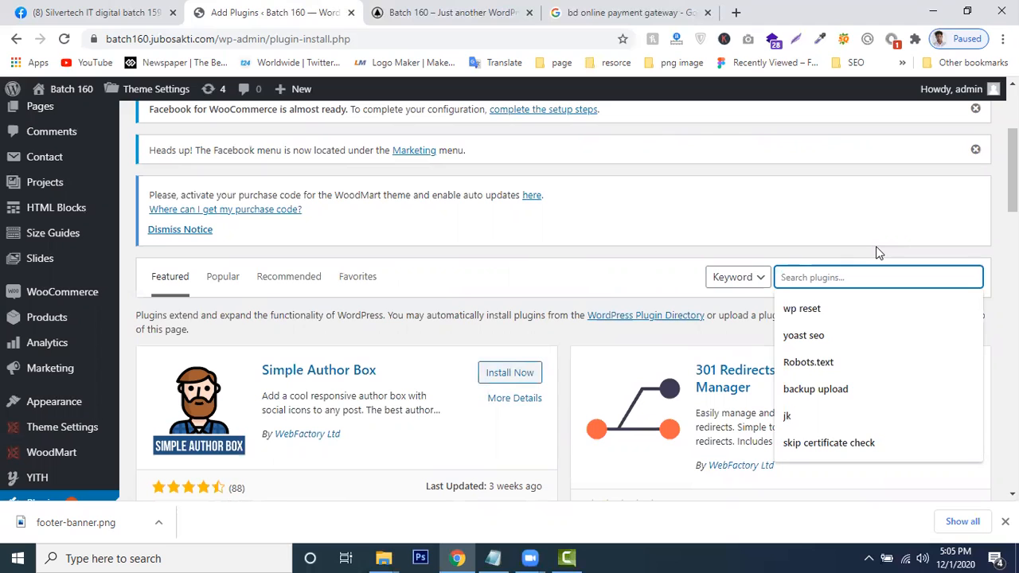
pyautogui.write('y')
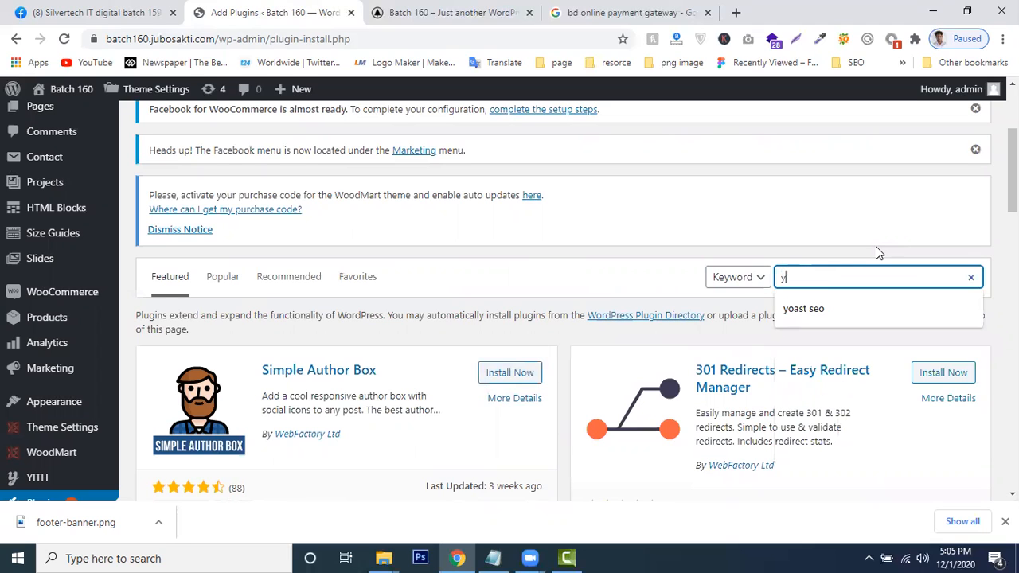
pyautogui.write('oast ')
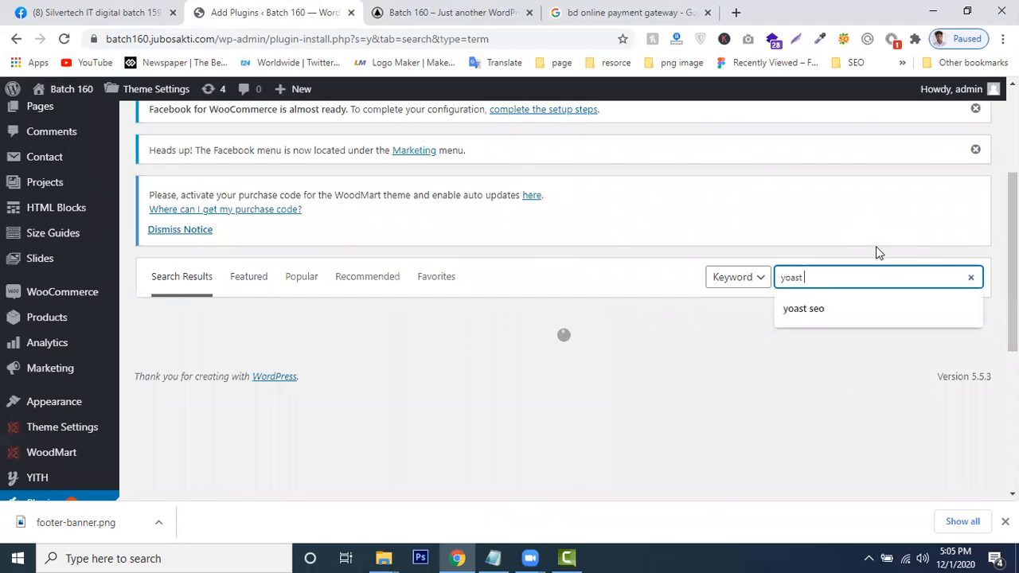
pyautogui.write('seo')
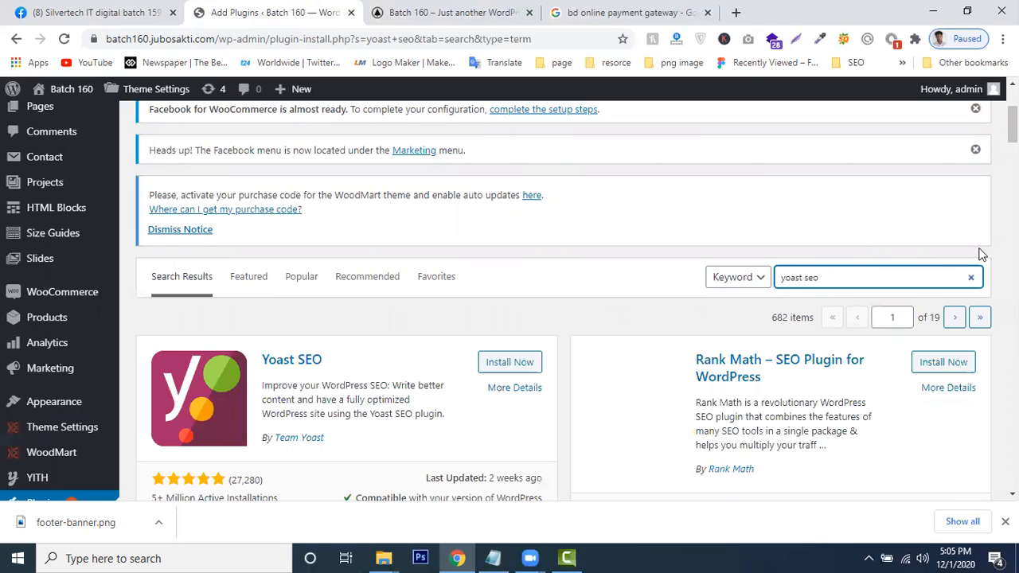
pyautogui.scroll(2, 266, 357)
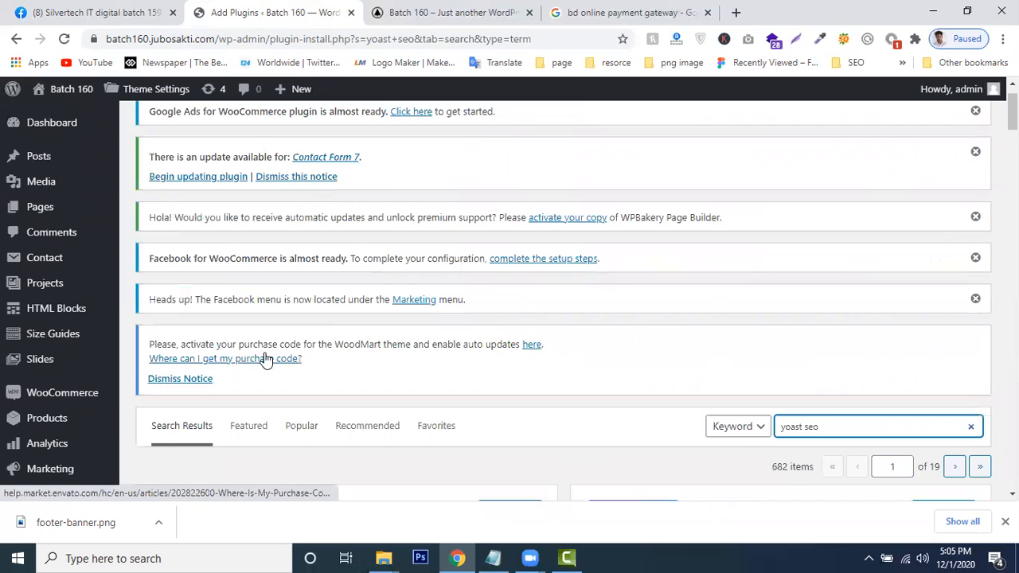
pyautogui.scroll(-4, 860, 167)
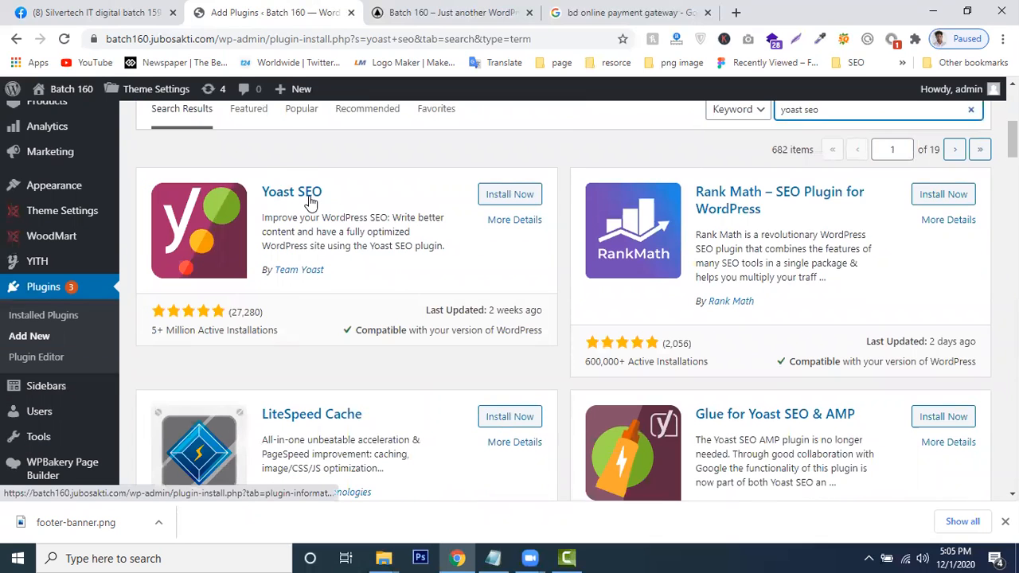
pyautogui.click(519, 195)
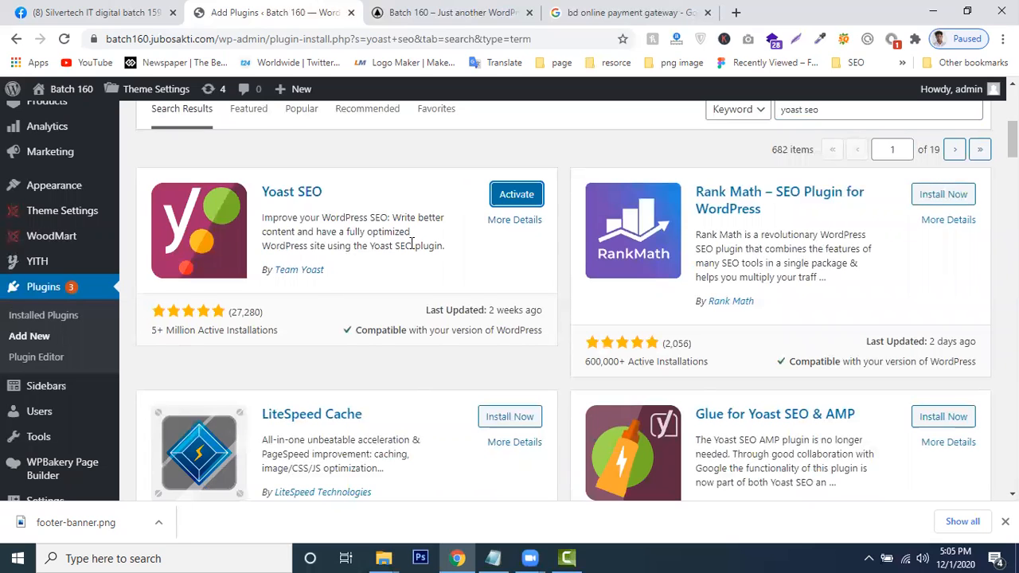
pyautogui.click(517, 196)
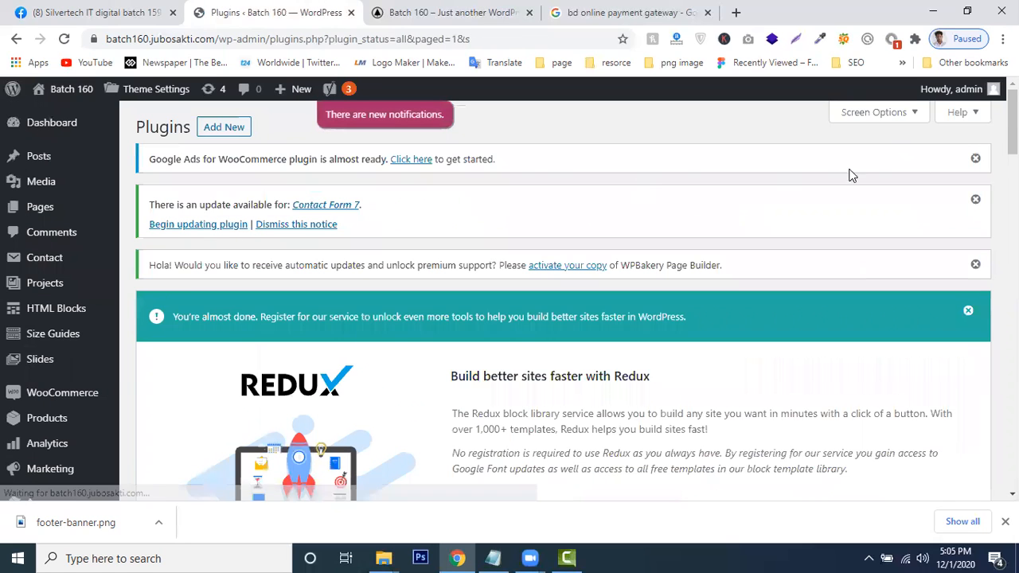
# Scroll to the 'Plugin activated' notice and bring up the SEO submenu in the admin sidebar
pyautogui.moveTo(1013, 137); pyautogui.dragTo(1012, 279)
pyautogui.scroll(5, 563, 301)
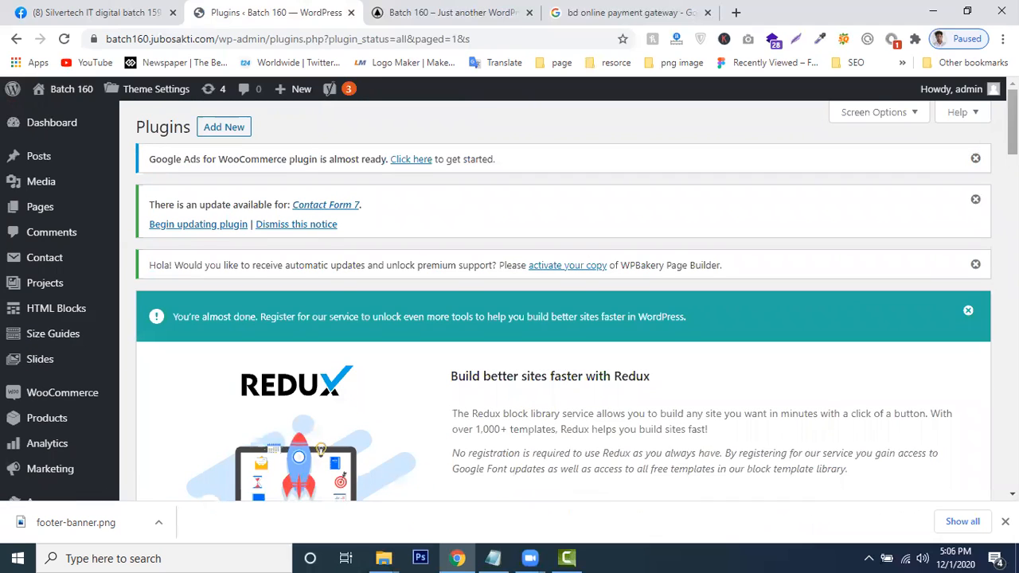
pyautogui.scroll(-1, 564, 301)
pyautogui.scroll(-5, 563, 301)
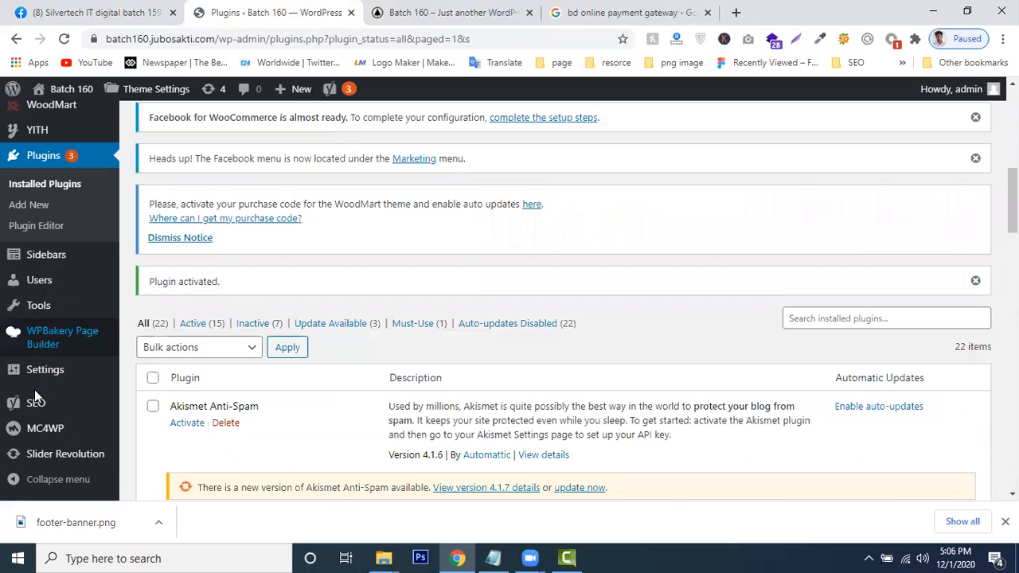
pyautogui.moveTo(36, 403)
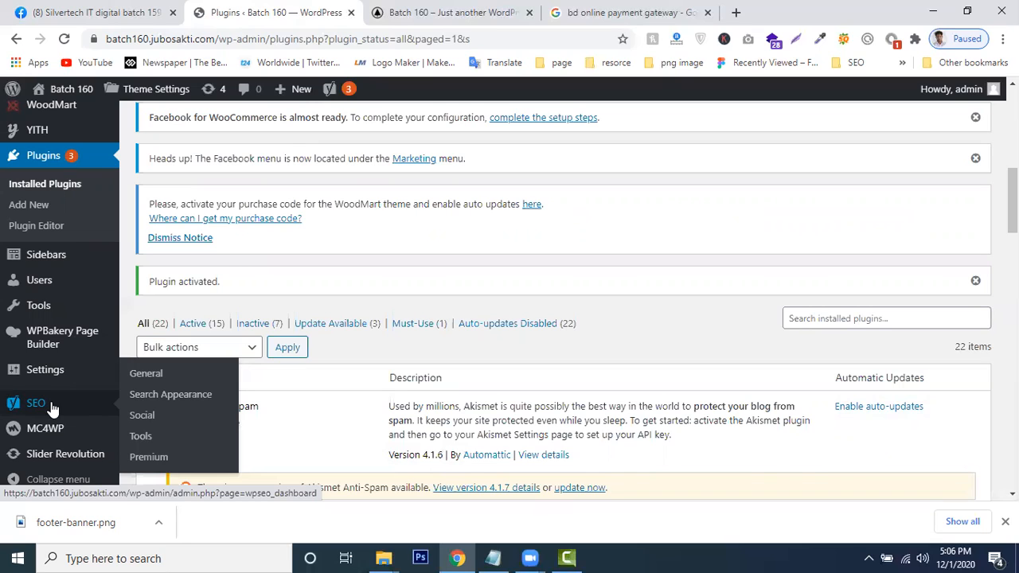
# Open the Yoast SEO General settings page
pyautogui.click(153, 379)
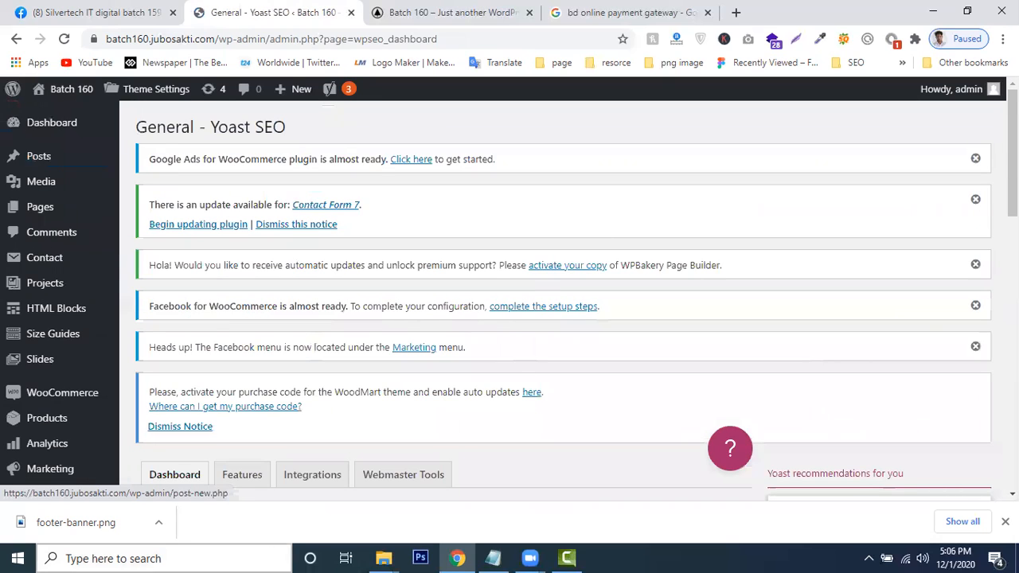
pyautogui.scroll(-5, 558, 303)
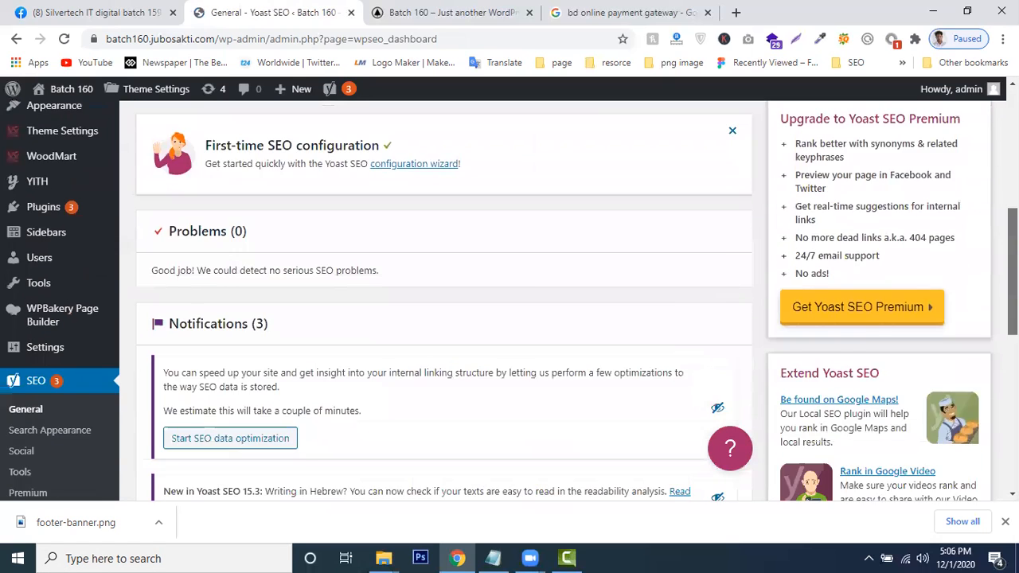
pyautogui.scroll(-4, 558, 303)
pyautogui.scroll(7, 557, 303)
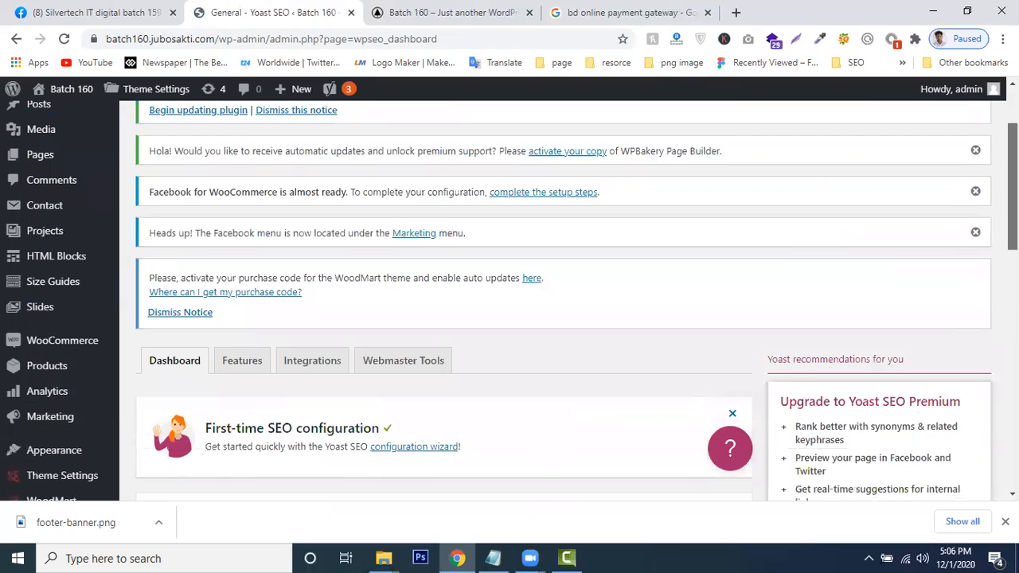
pyautogui.scroll(-2, 557, 302)
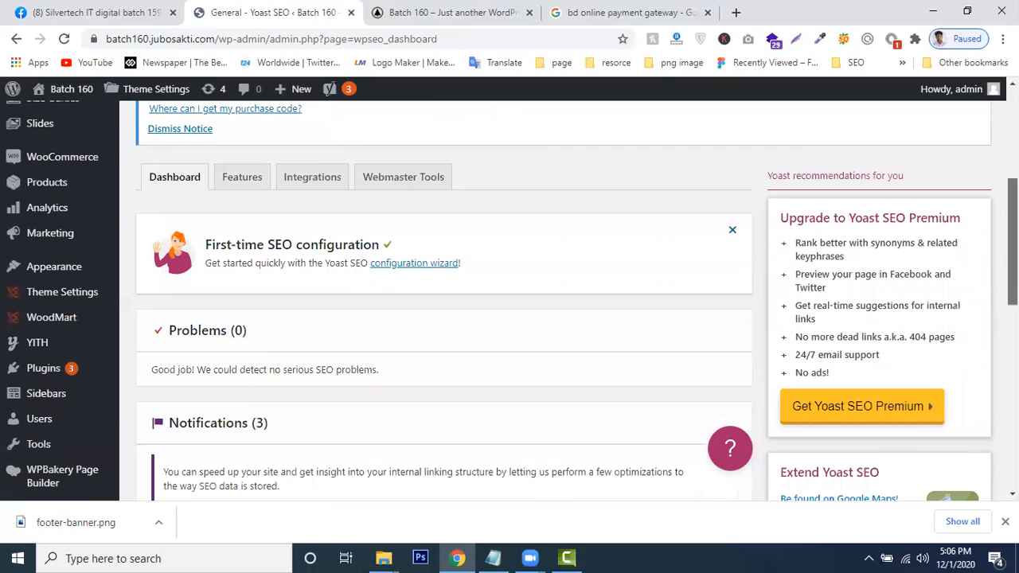
pyautogui.scroll(1, 145, 308)
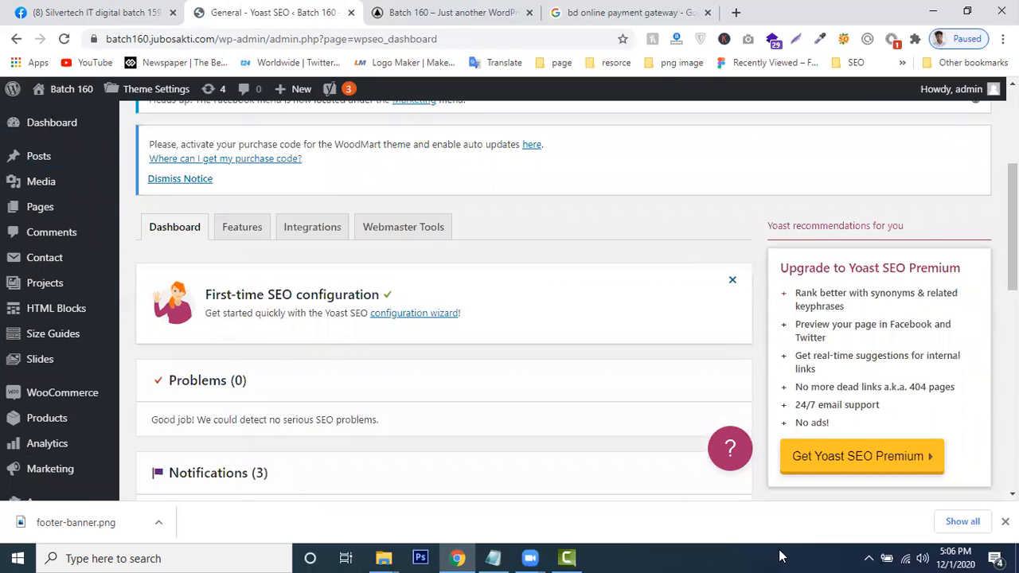
# On the Features tab, switch Usage tracking On and save the changes
pyautogui.click(241, 232)
pyautogui.scroll(-3, 539, 311)
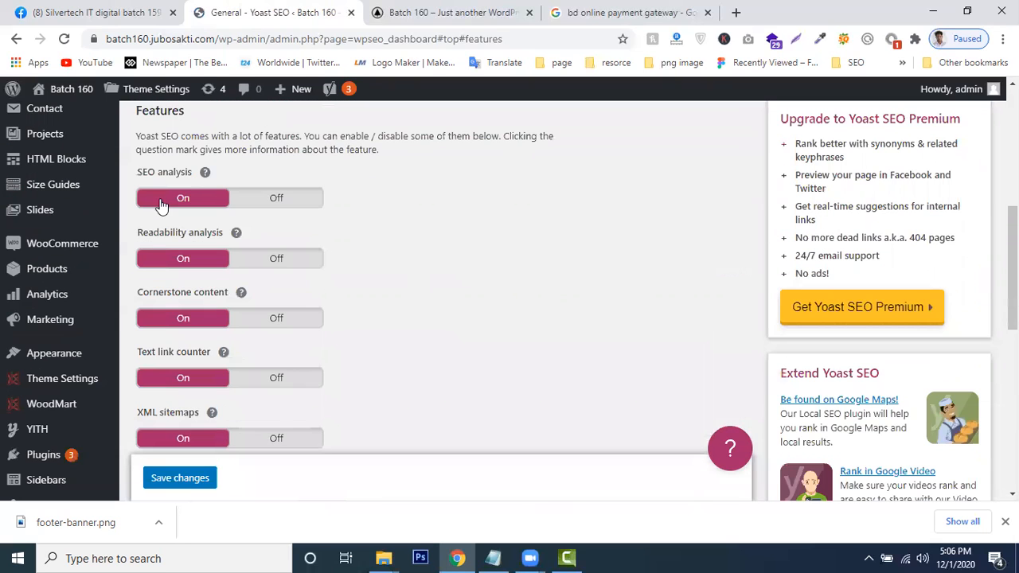
pyautogui.scroll(-4, 182, 350)
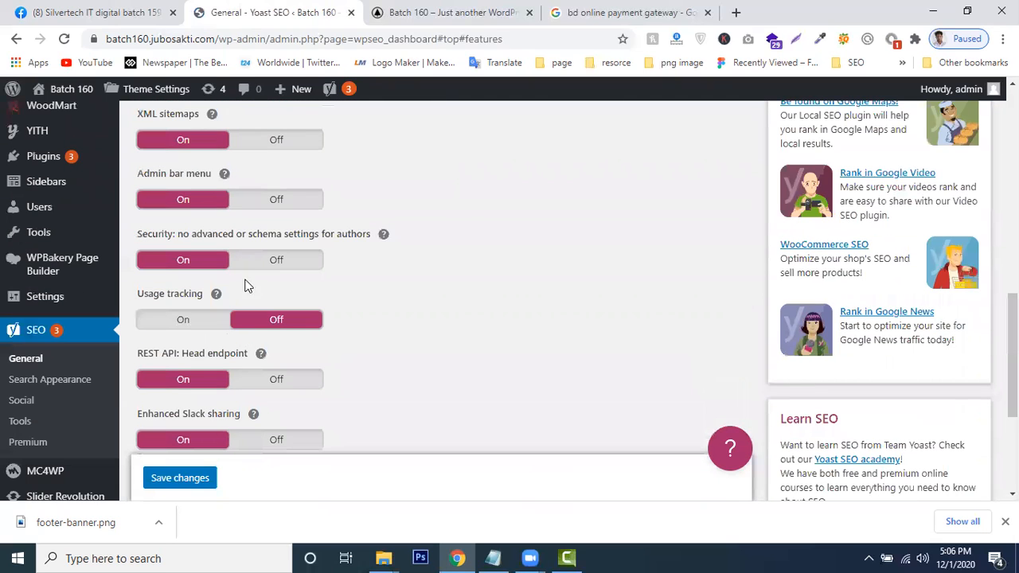
pyautogui.click(174, 319)
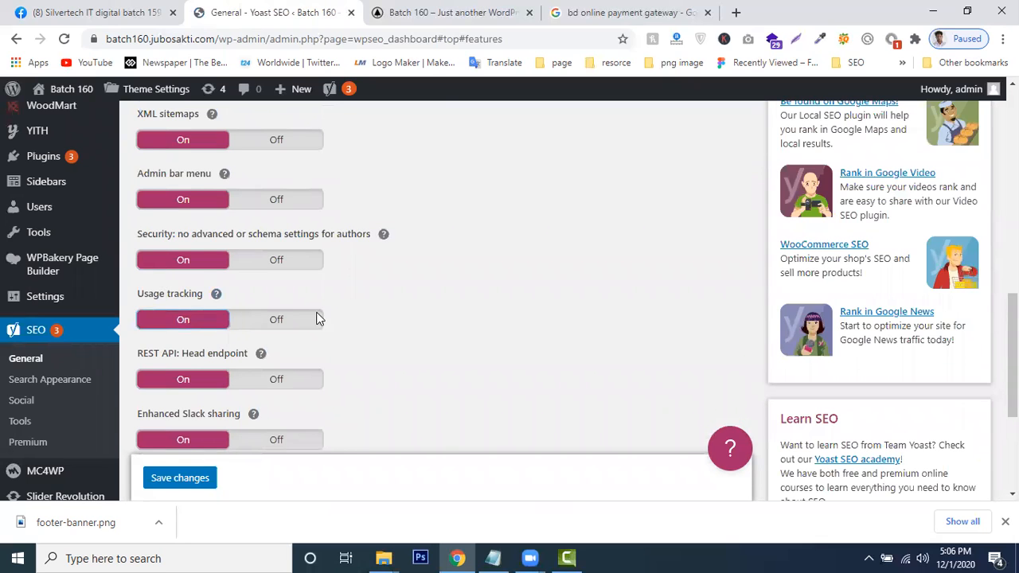
pyautogui.scroll(2, 319, 310)
pyautogui.scroll(-5, 194, 269)
pyautogui.scroll(2, 331, 230)
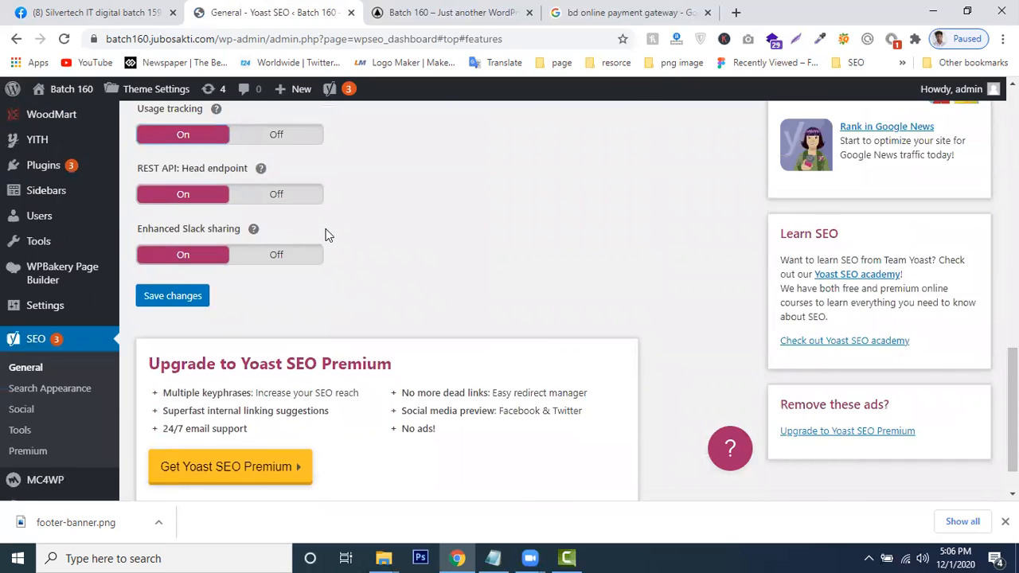
pyautogui.click(172, 390)
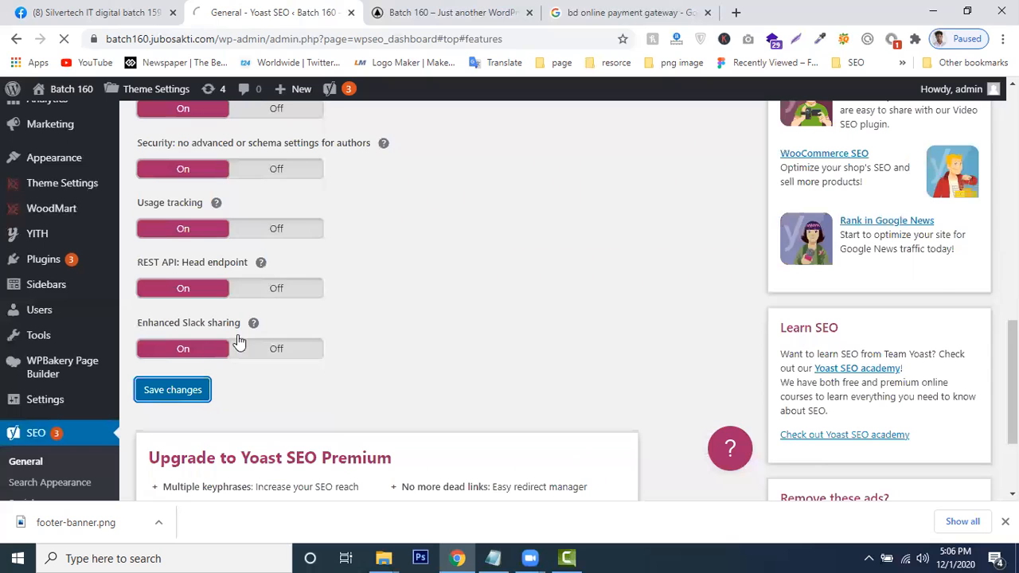
pyautogui.scroll(-3, 354, 309)
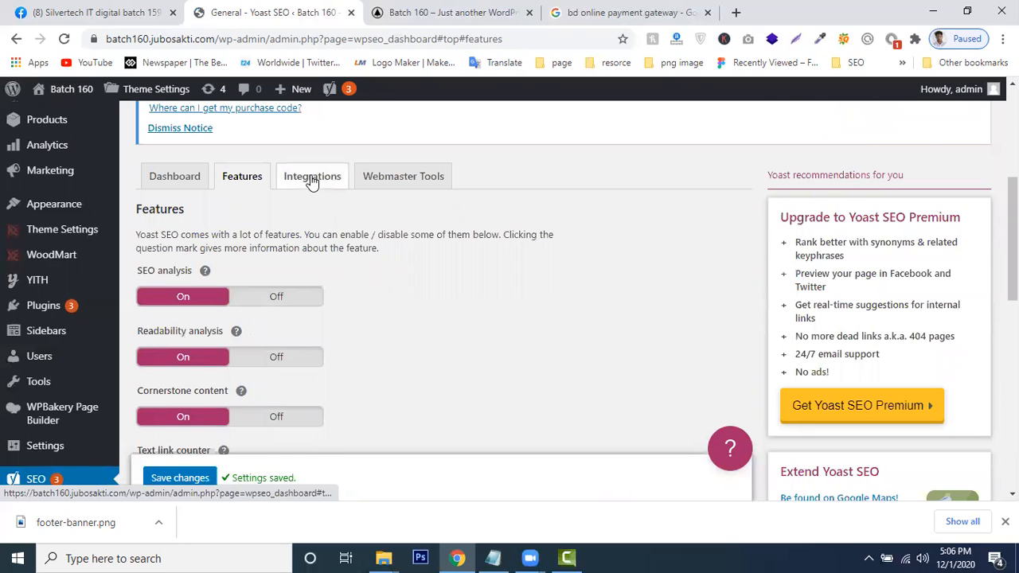
# Show Integrations > Webmaster Tools with the Baidu, Bing, Google and Yandex verification fields
pyautogui.click(312, 178)
pyautogui.scroll(-2, 268, 279)
pyautogui.scroll(2, 269, 280)
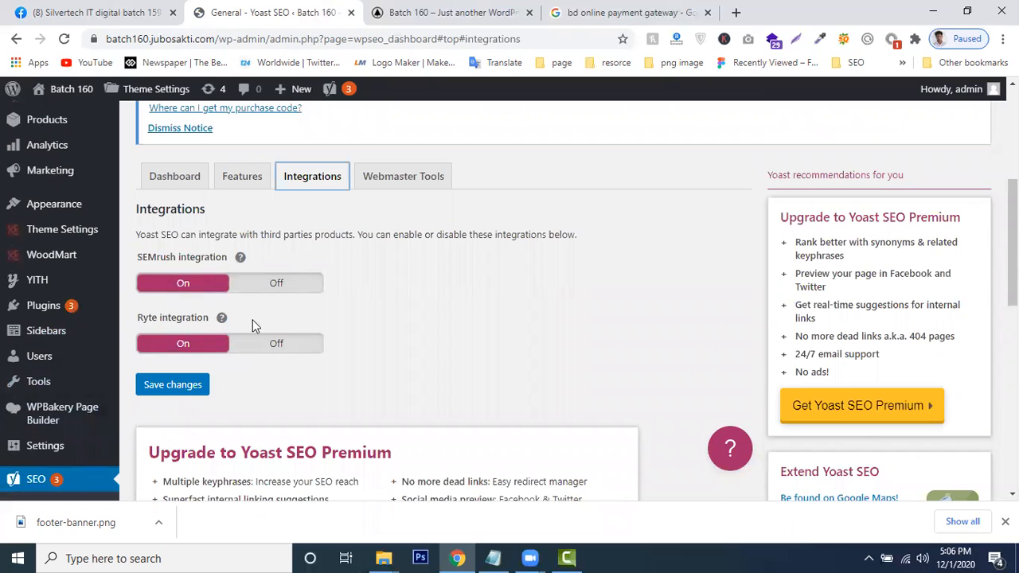
pyautogui.click(395, 181)
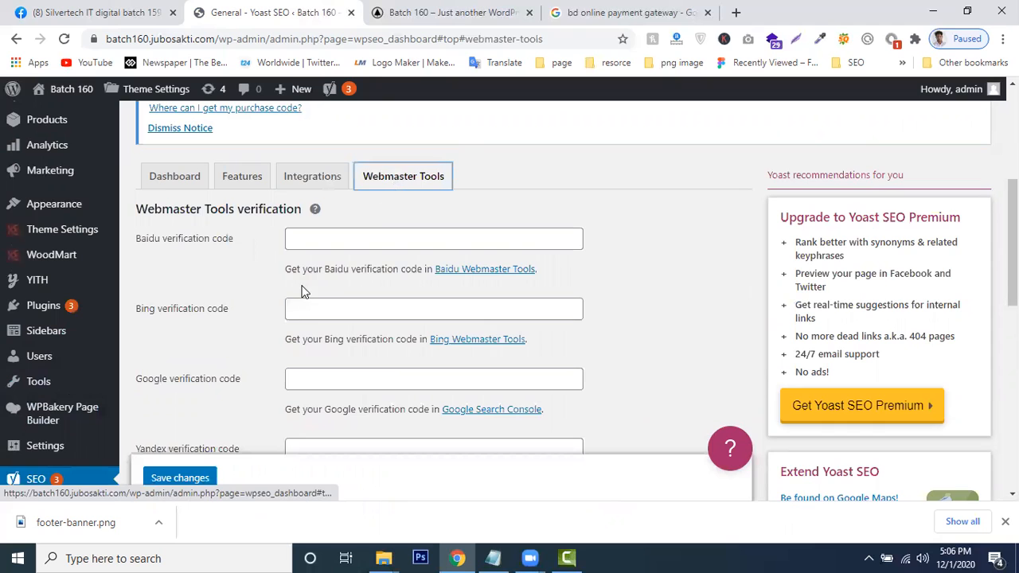
pyautogui.scroll(2, 300, 291)
pyautogui.scroll(-4, 746, 249)
pyautogui.scroll(3, 444, 290)
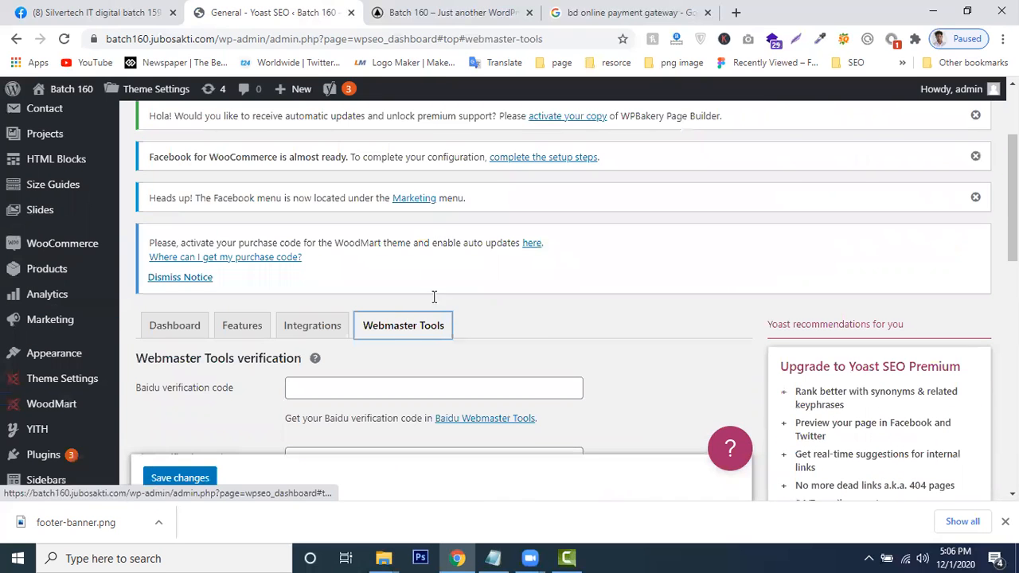
pyautogui.scroll(-4, 434, 297)
pyautogui.scroll(2, 288, 281)
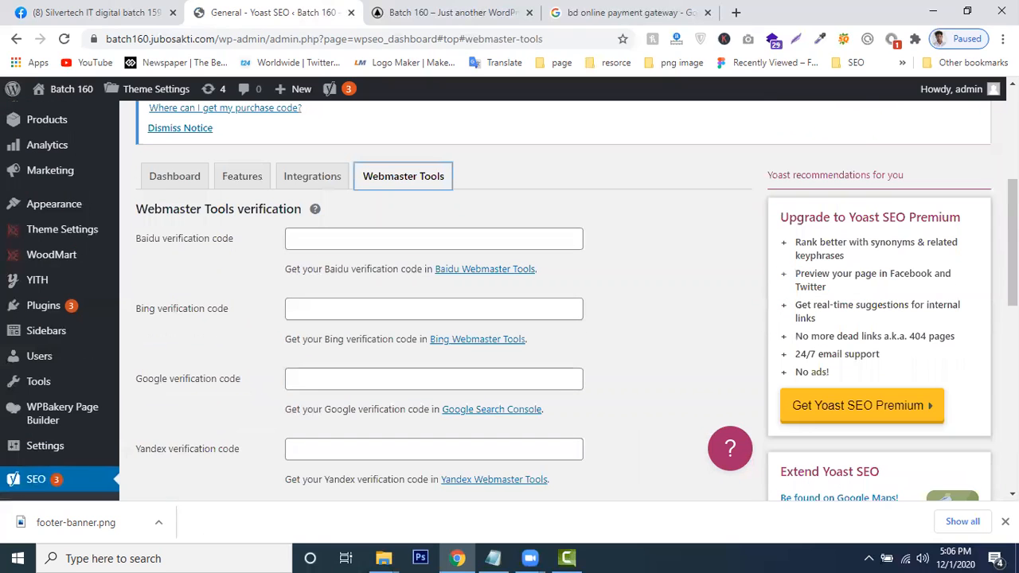
pyautogui.scroll(-1, 157, 319)
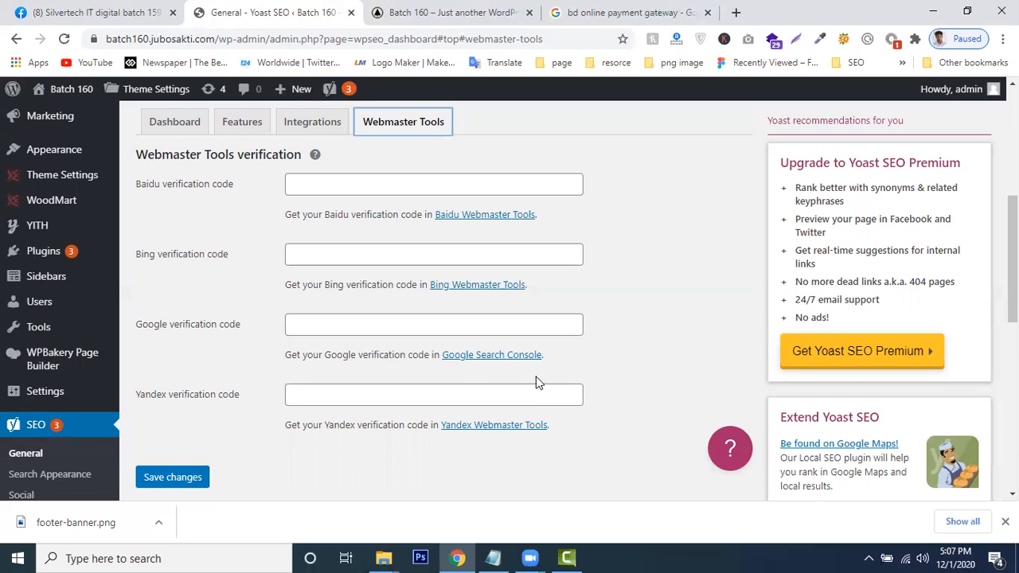
# Open Google Search Console for a verification code and sign in with the Google account's password
pyautogui.click(500, 356)
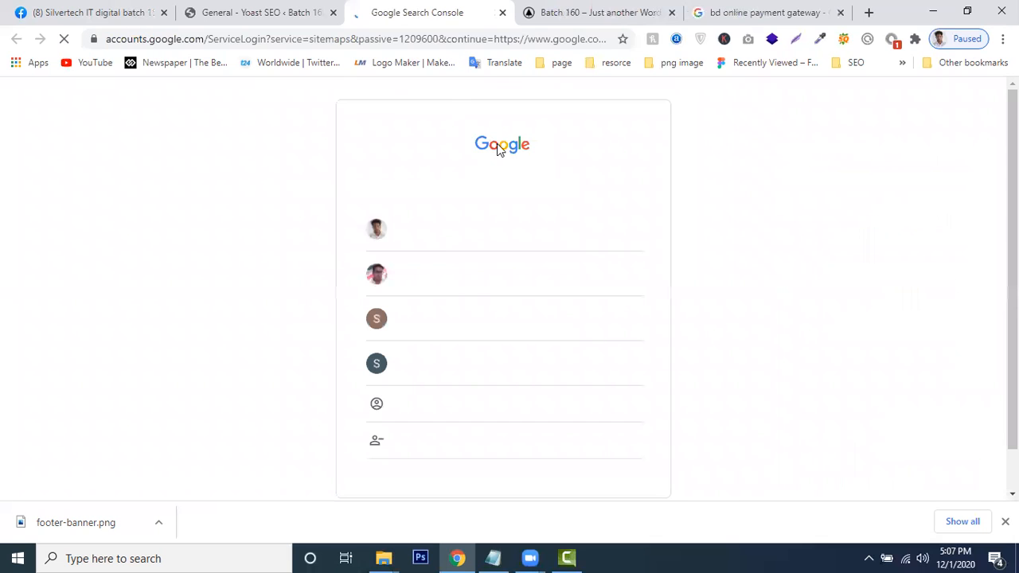
pyautogui.click(269, 6)
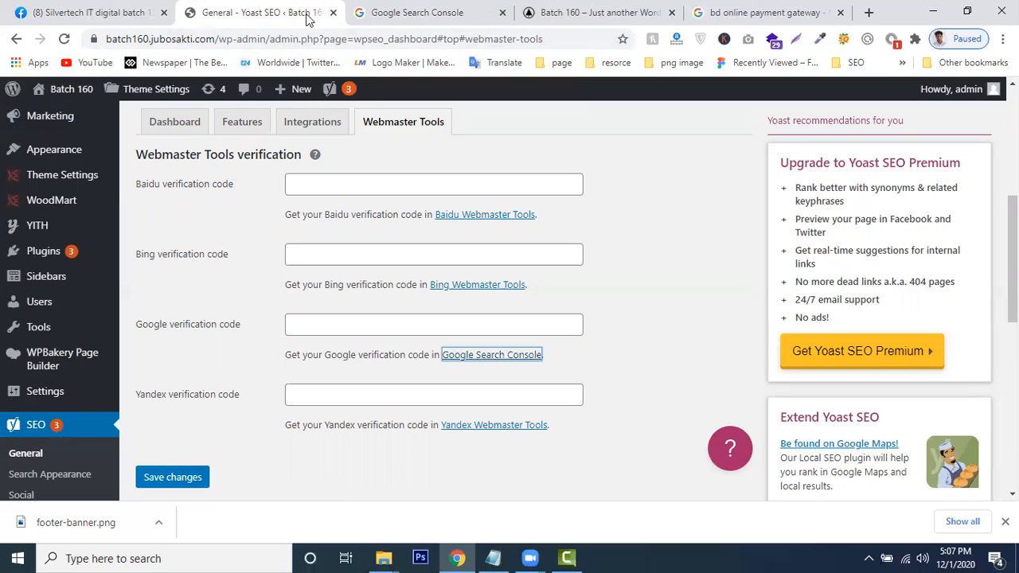
pyautogui.click(402, 6)
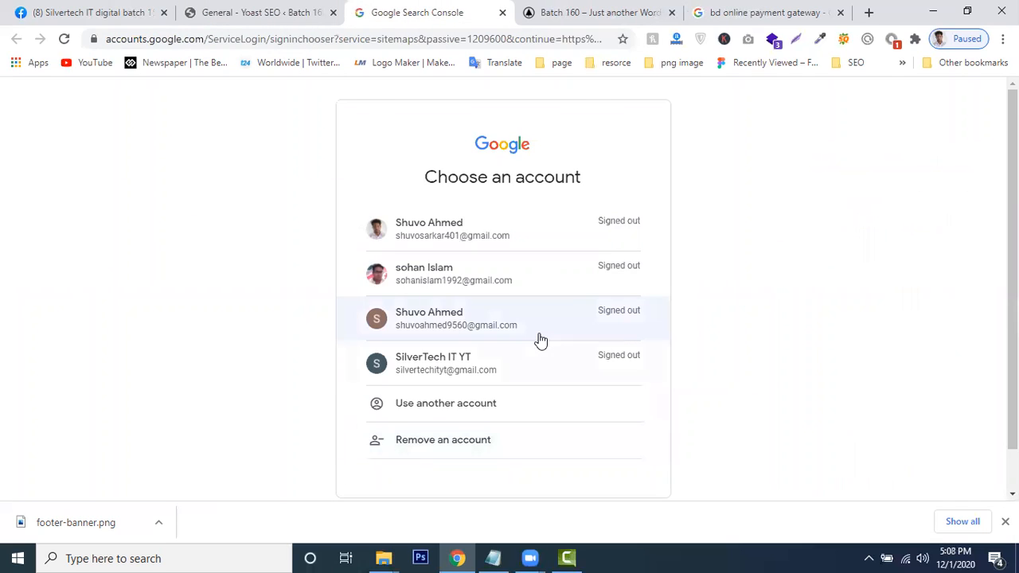
pyautogui.click(485, 332)
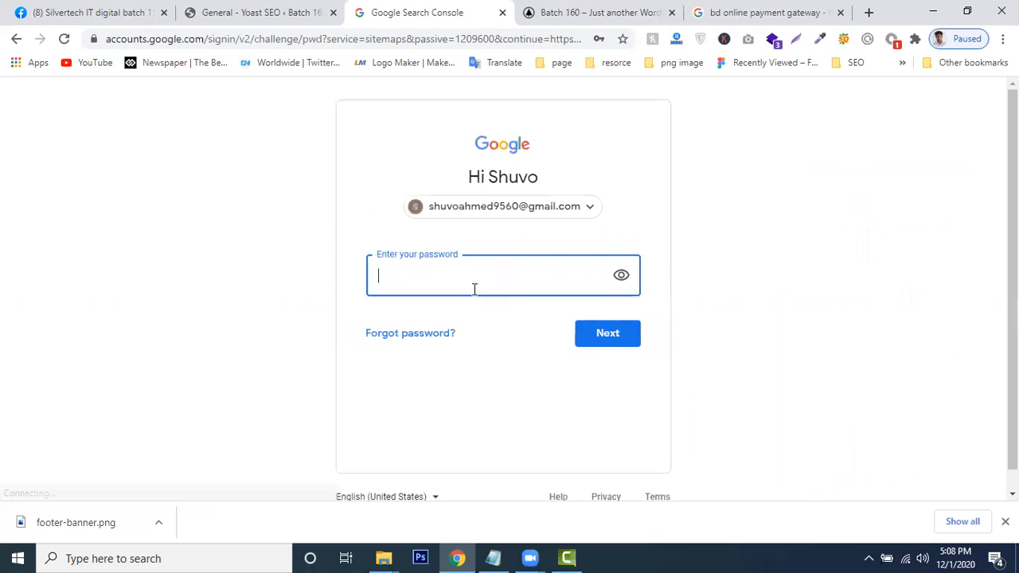
pyautogui.click(475, 287)
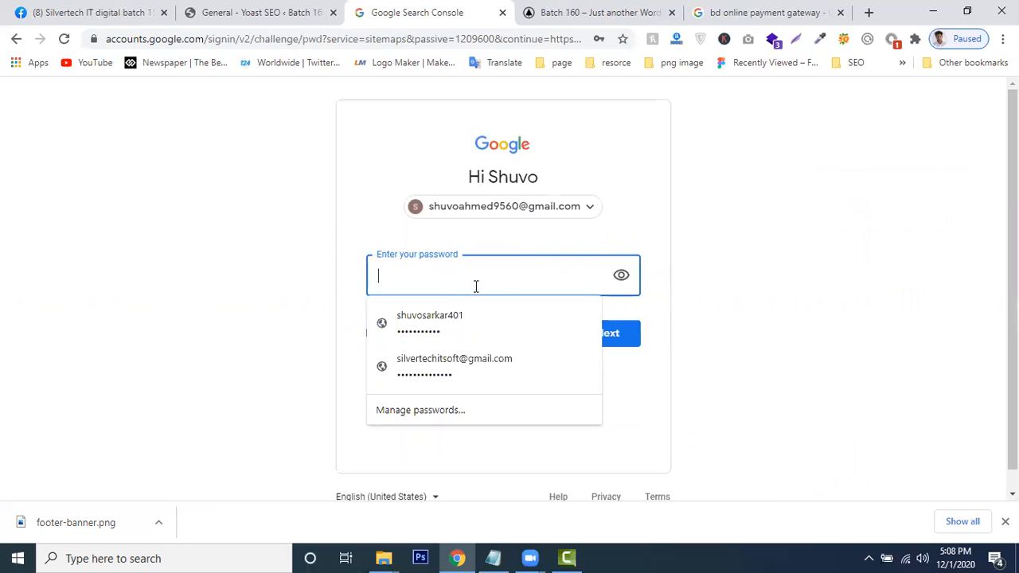
pyautogui.write('*')
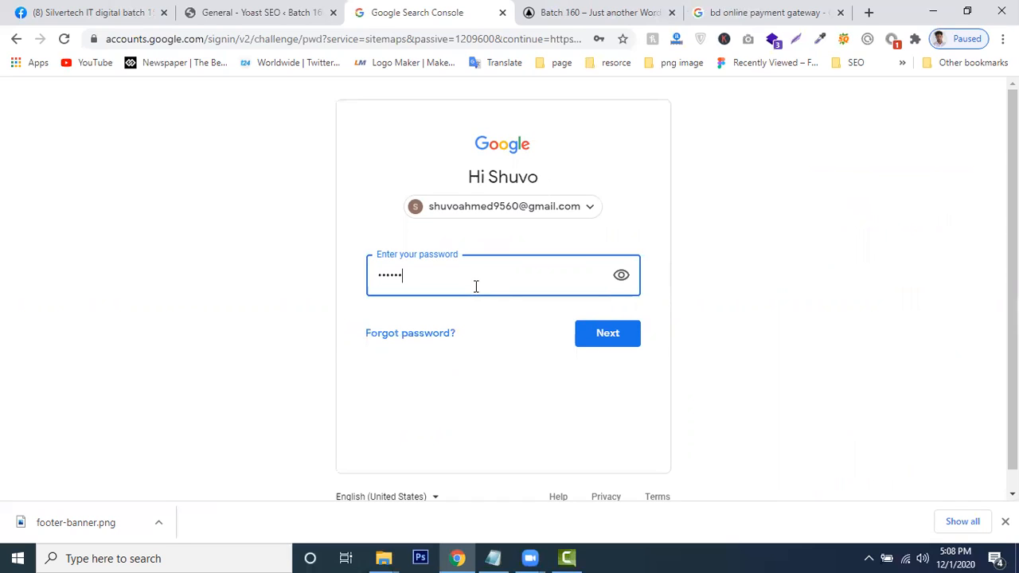
pyautogui.write('*******')
pyautogui.press('Return')
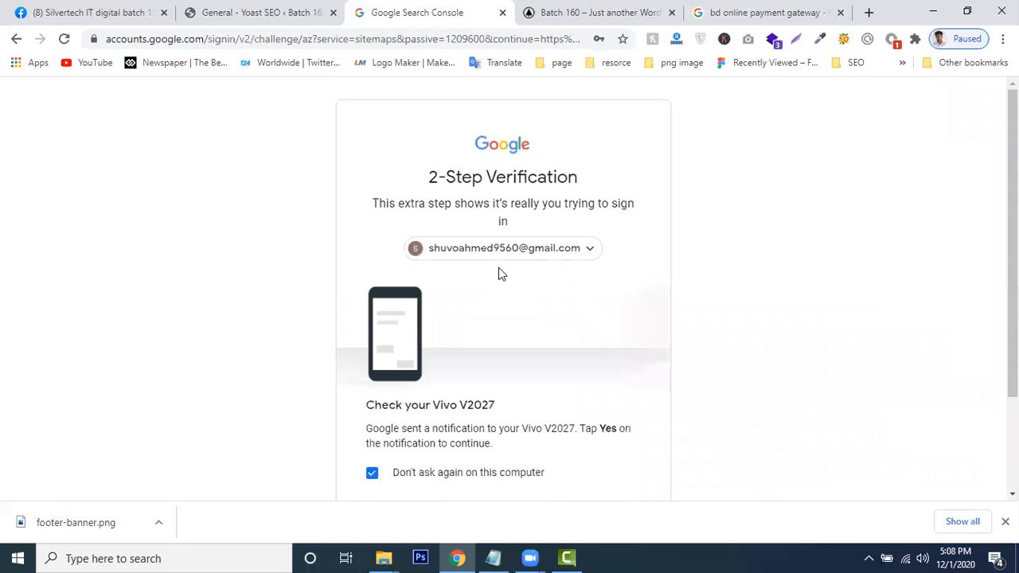
pyautogui.scroll(-2, 509, 294)
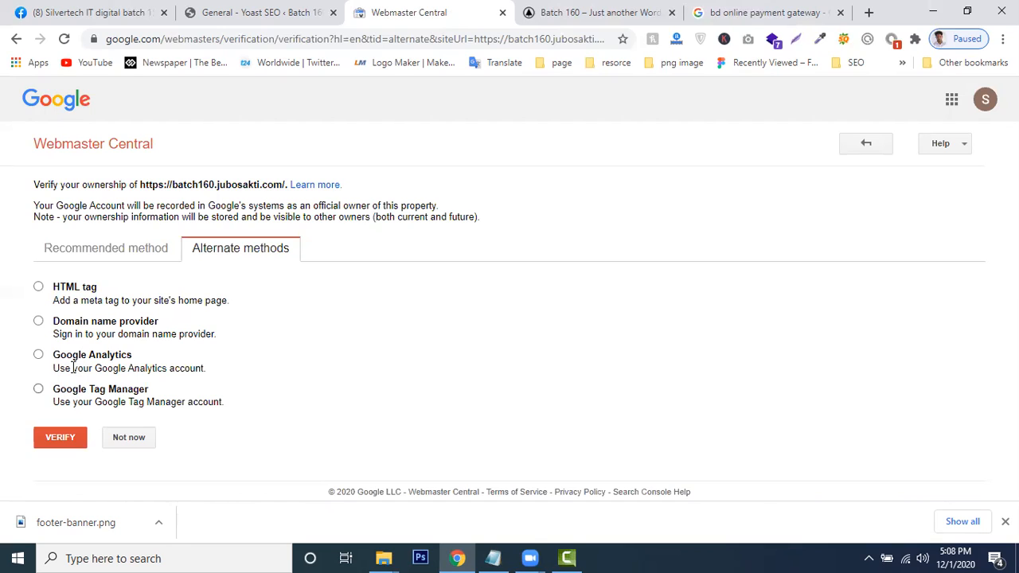
# Compare the HTML tag method with the recommended HTML file upload method, then return to alternate methods
pyautogui.click(71, 292)
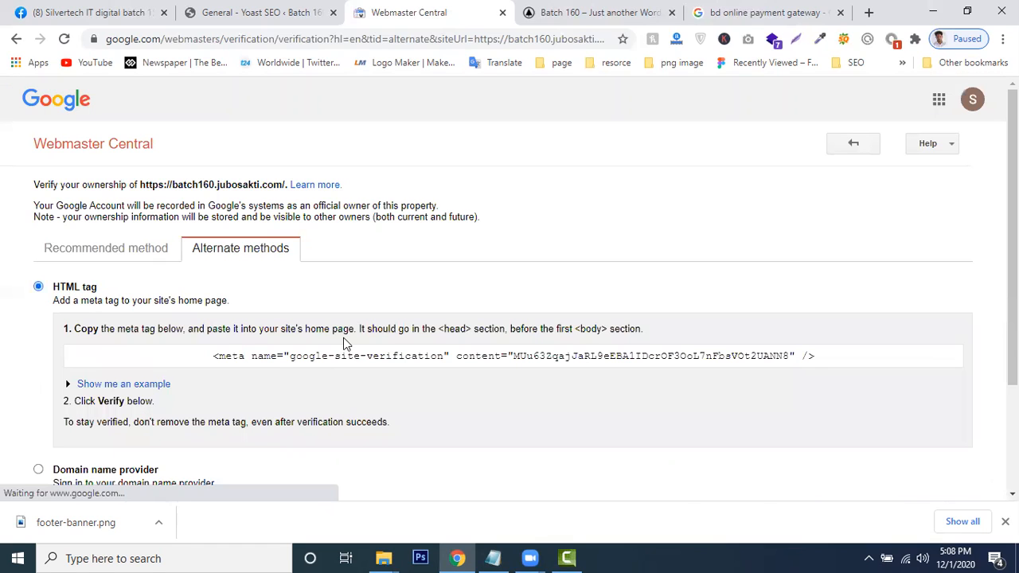
pyautogui.click(343, 360)
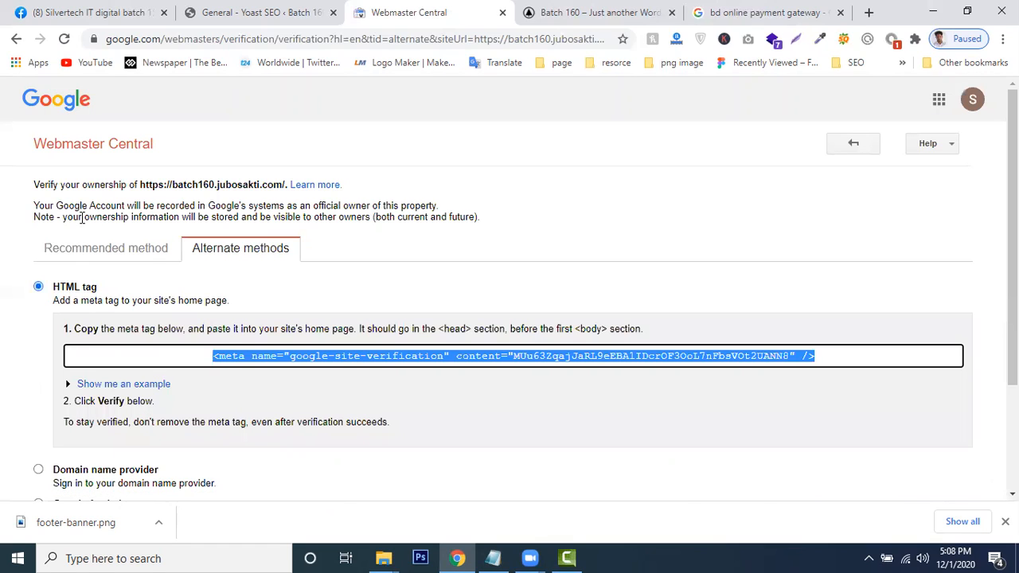
pyautogui.click(73, 247)
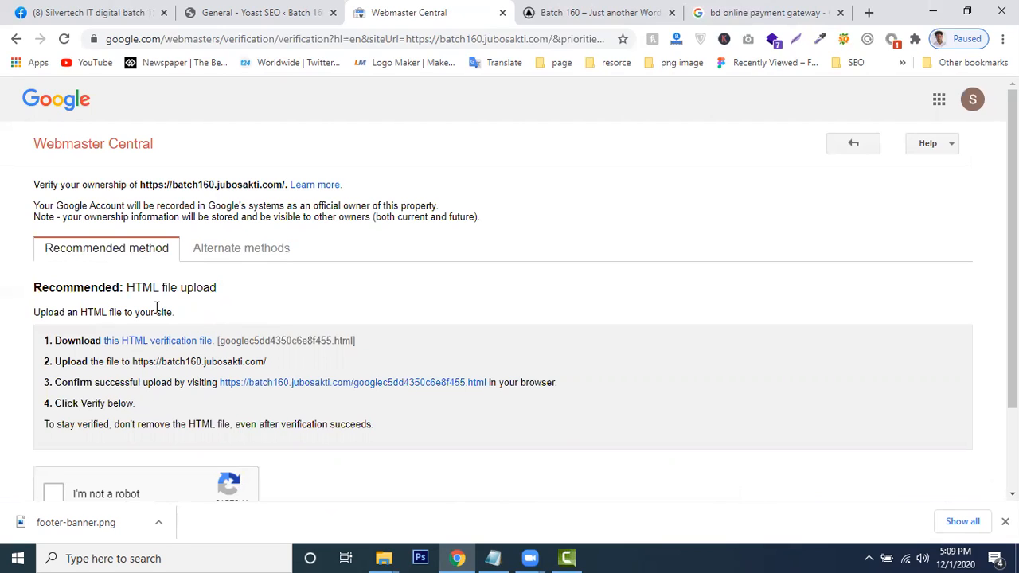
pyautogui.click(202, 251)
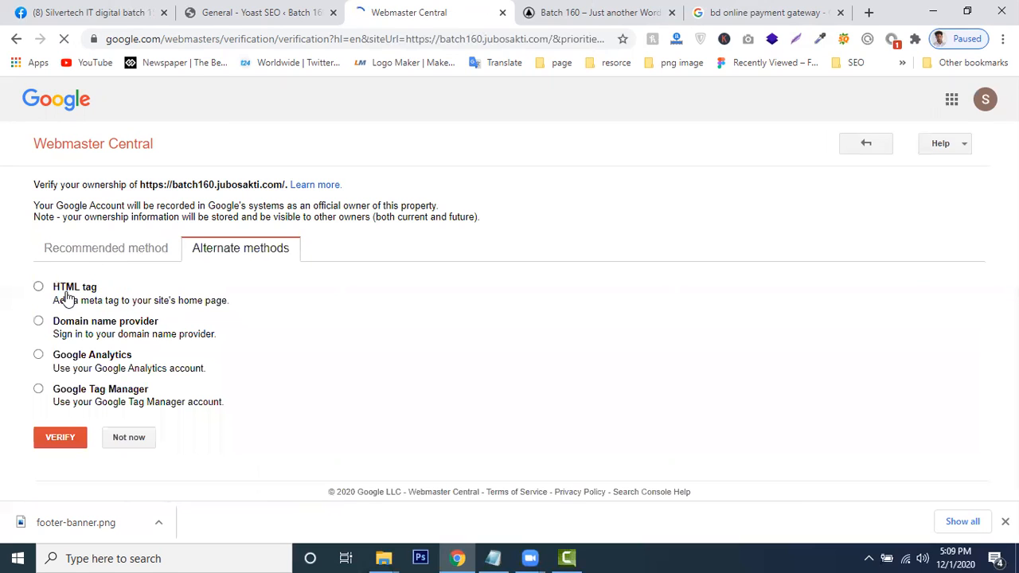
# Choose HTML tag verification and copy the google-site-verification meta tag
pyautogui.click(67, 293)
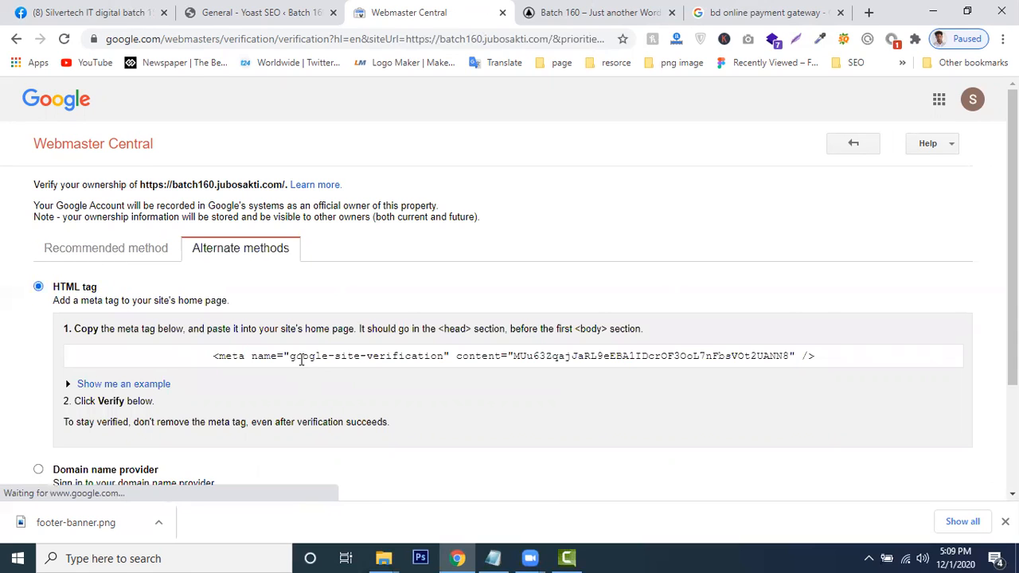
pyautogui.click(301, 359)
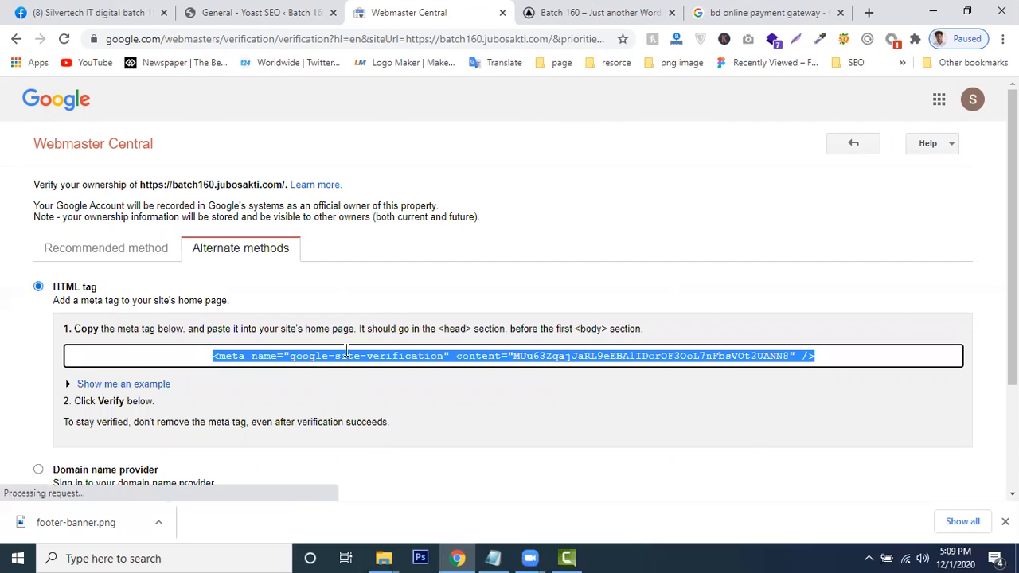
pyautogui.rightClick(347, 351)
pyautogui.click(412, 363)
# Reselect the HTML tag method and copy the meta tag to the clipboard again
pyautogui.click(151, 247)
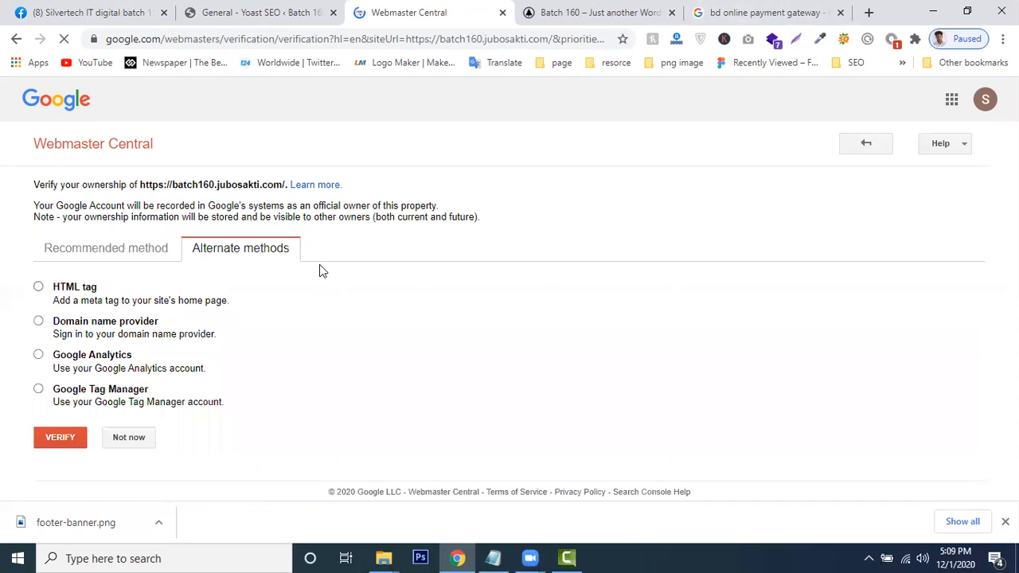
pyautogui.click(80, 293)
pyautogui.click(317, 350)
pyautogui.rightClick(317, 350)
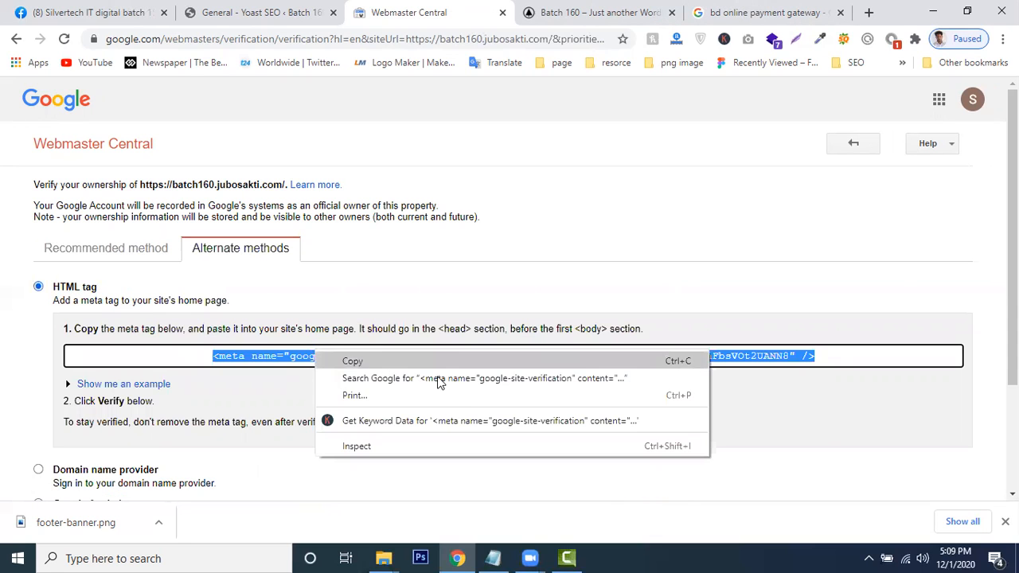
pyautogui.click(400, 358)
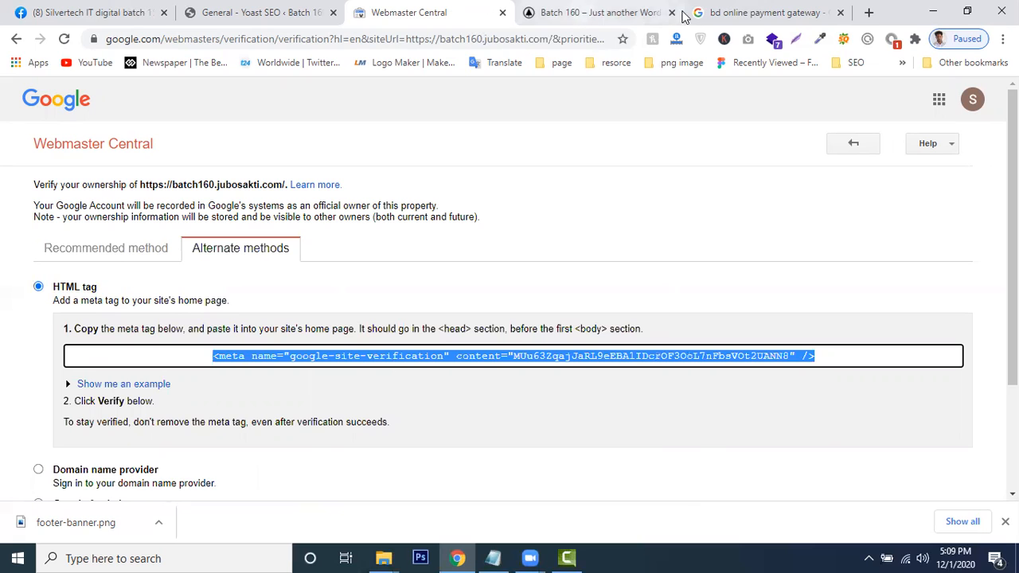
pyautogui.click(869, 12)
# Paste the meta tag into a new tab's address bar and select only its verification code
pyautogui.hotkey('ctrl', 'v')
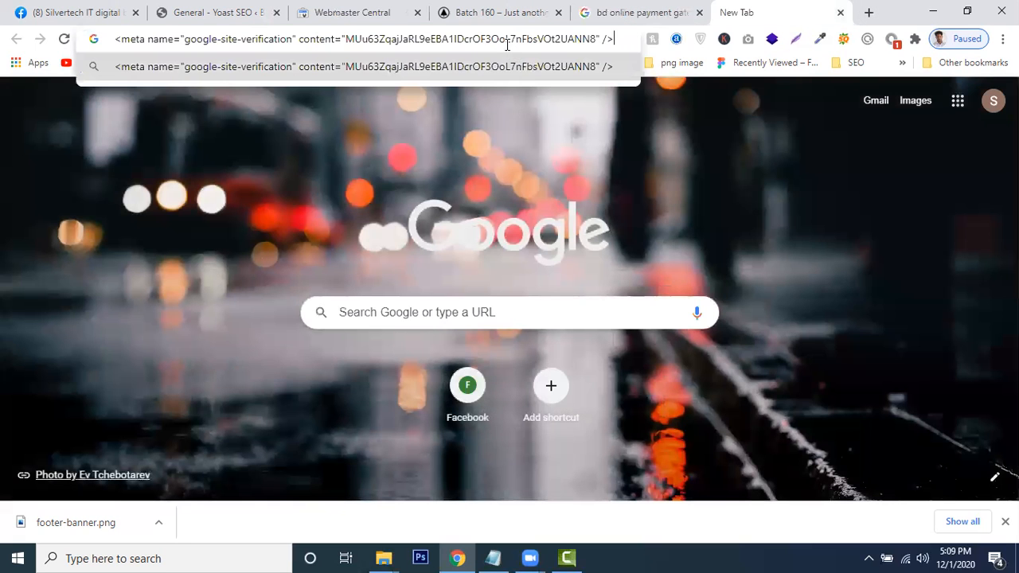
pyautogui.click(345, 37)
pyautogui.moveTo(596, 38); pyautogui.dragTo(605, 51)
pyautogui.click(600, 38)
pyautogui.moveTo(596, 38); pyautogui.dragTo(345, 41)
# Copy the selected verification code and return to the Webmaster Central verification page
pyautogui.click(637, 12)
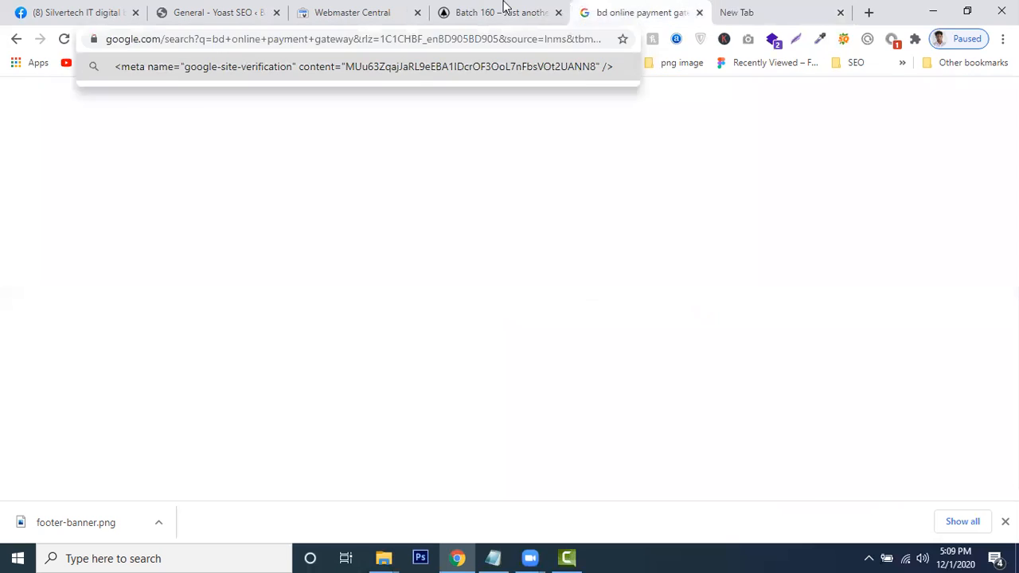
pyautogui.click(497, 12)
pyautogui.click(378, 14)
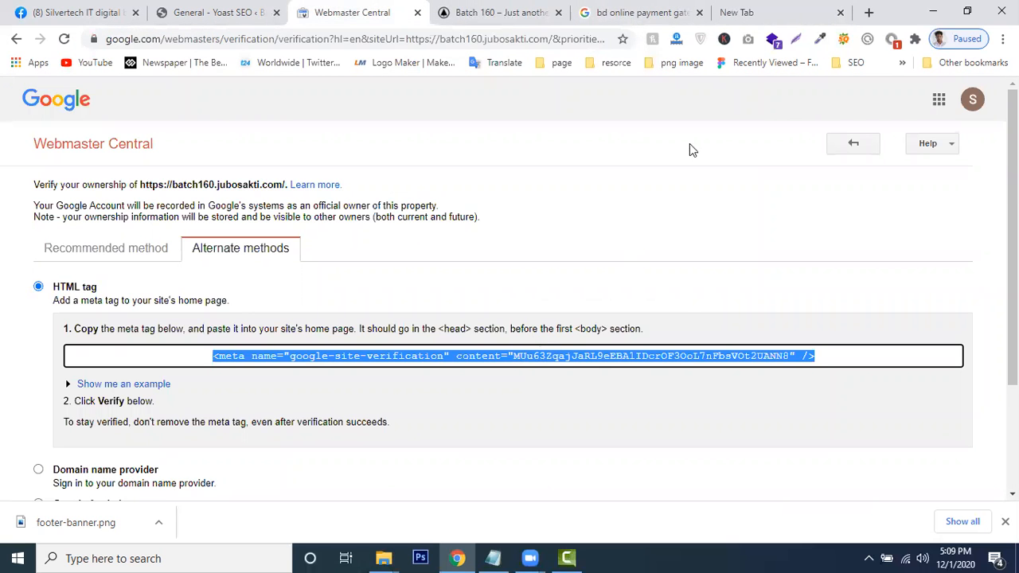
pyautogui.click(762, 12)
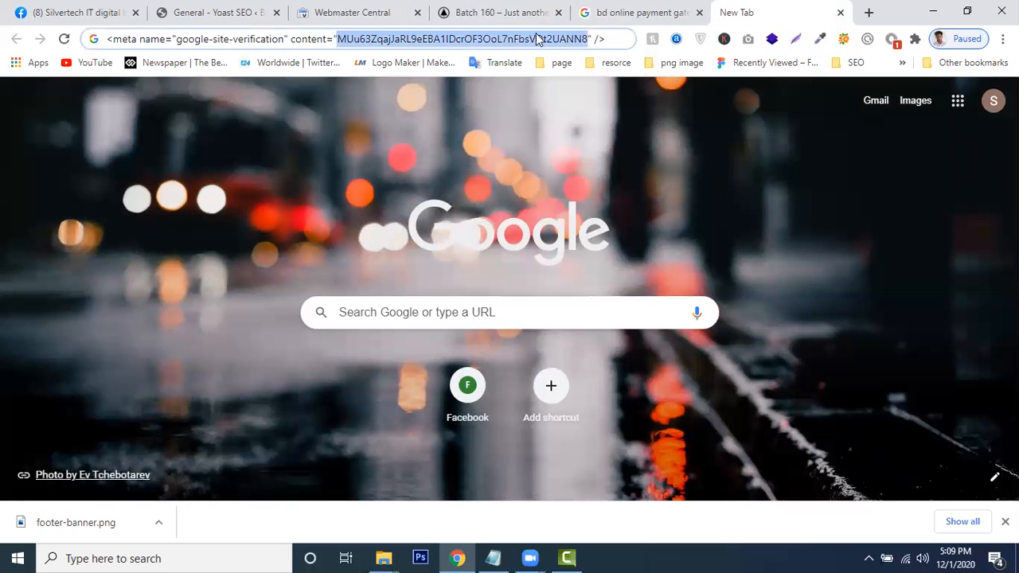
pyautogui.rightClick(527, 39)
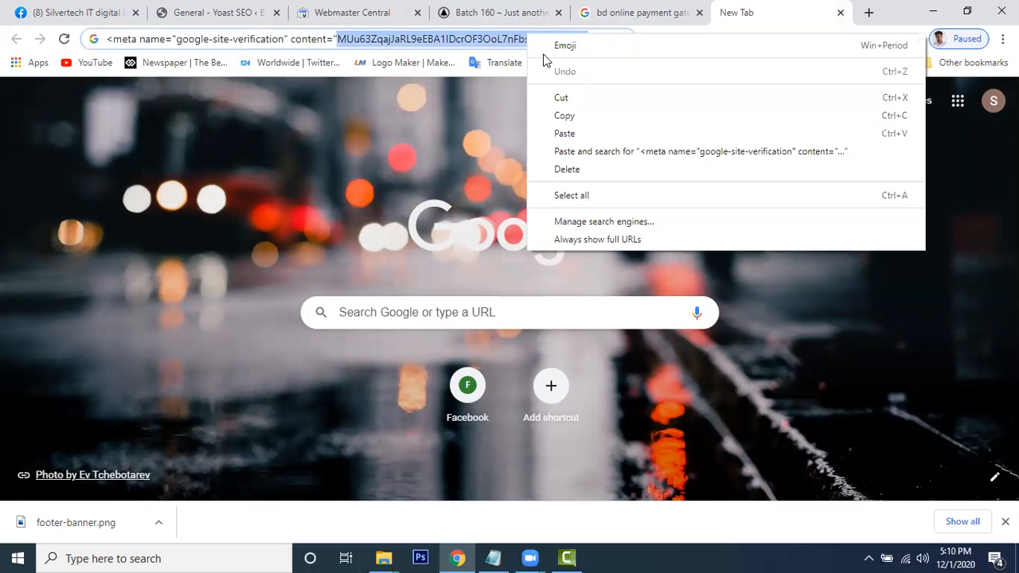
pyautogui.click(574, 116)
pyautogui.click(395, 9)
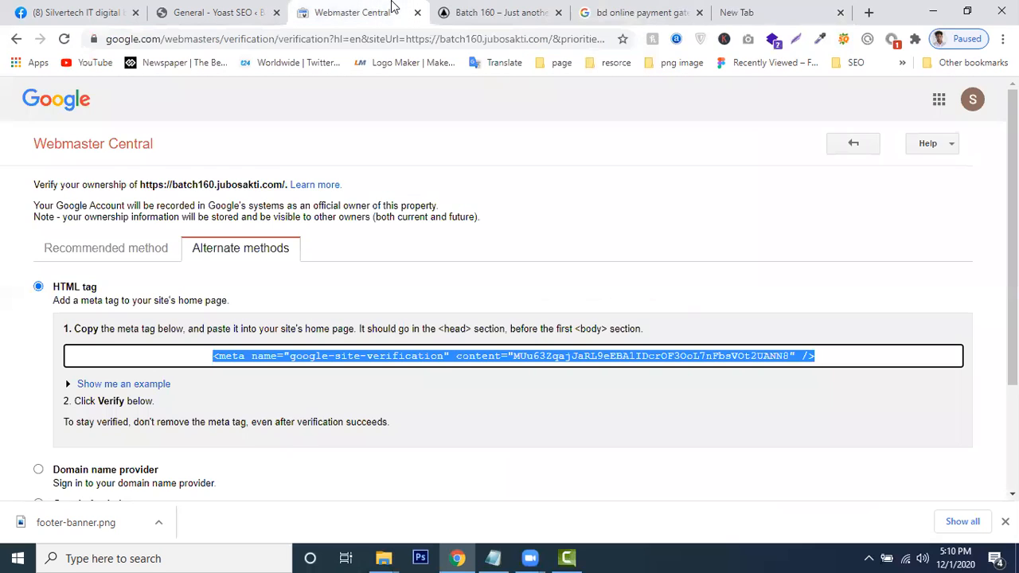
# Paste the code into Yoast SEO's Google verification code field and save the changes
pyautogui.click(230, 22)
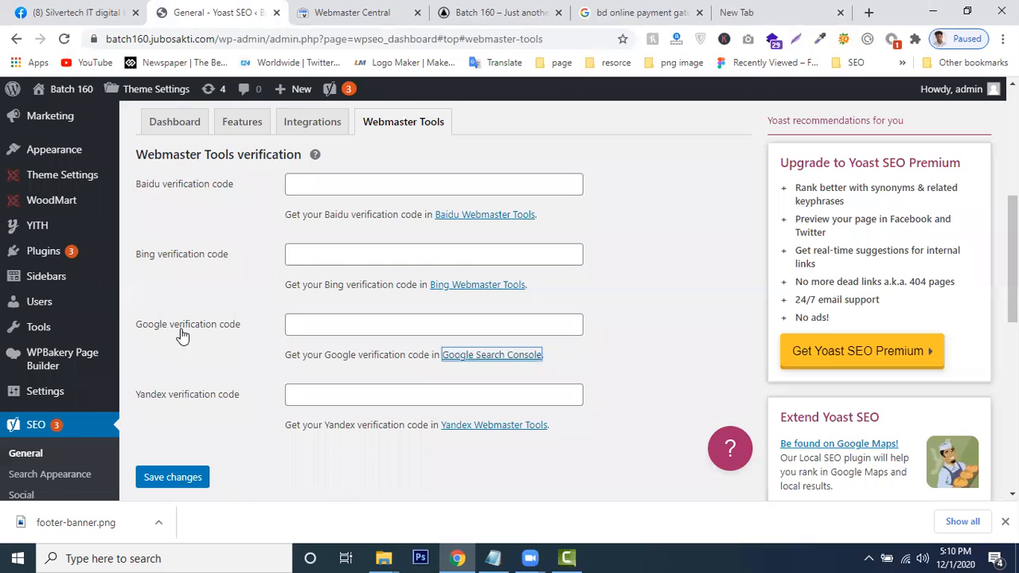
pyautogui.click(335, 329)
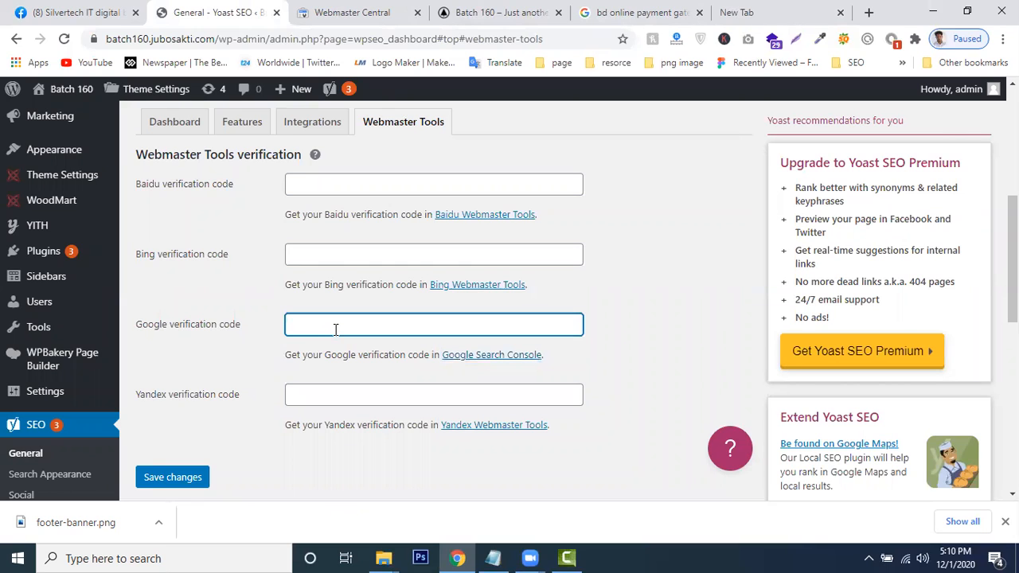
pyautogui.hotkey('ctrl', 'v')
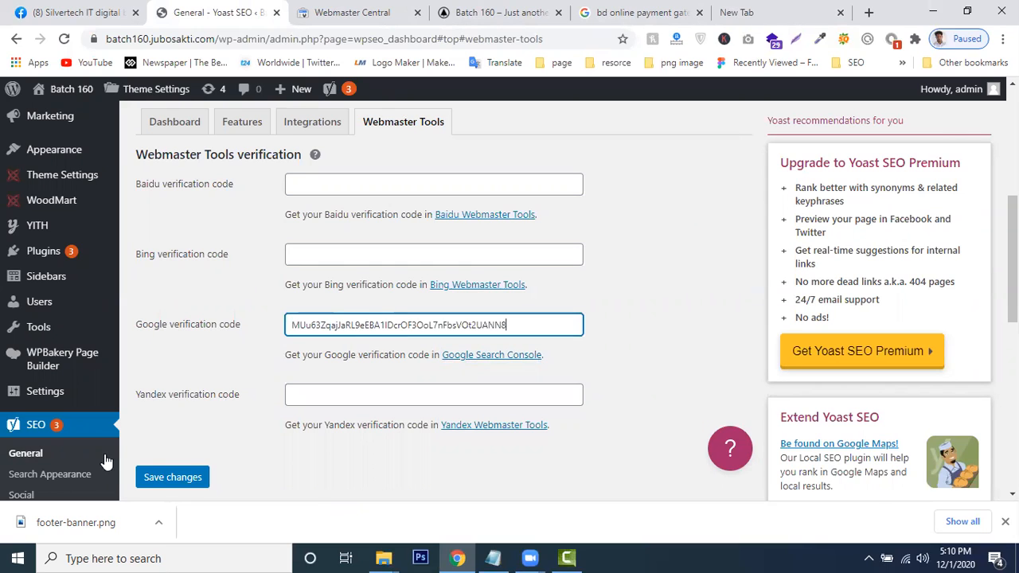
pyautogui.click(172, 482)
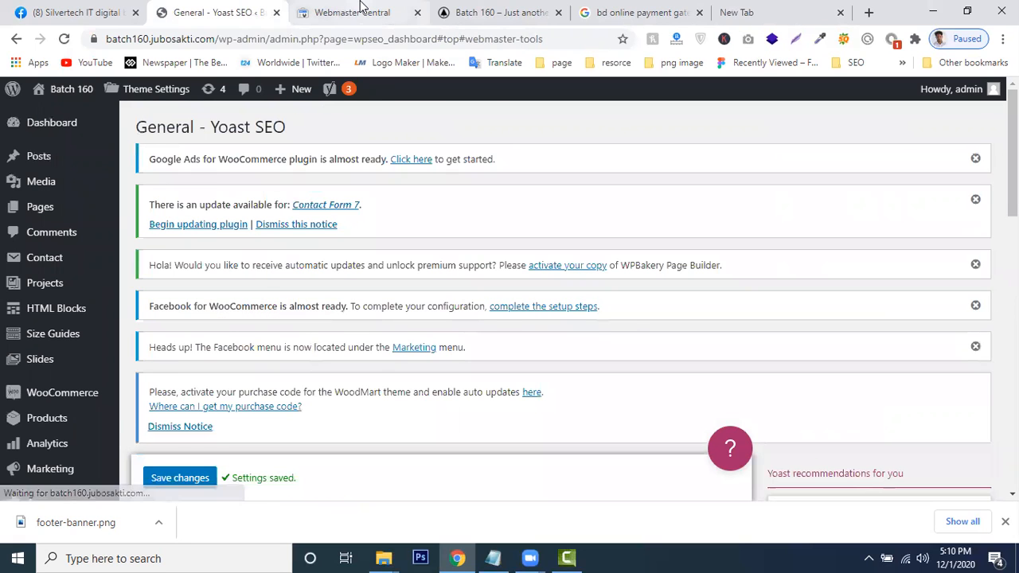
pyautogui.click(360, 10)
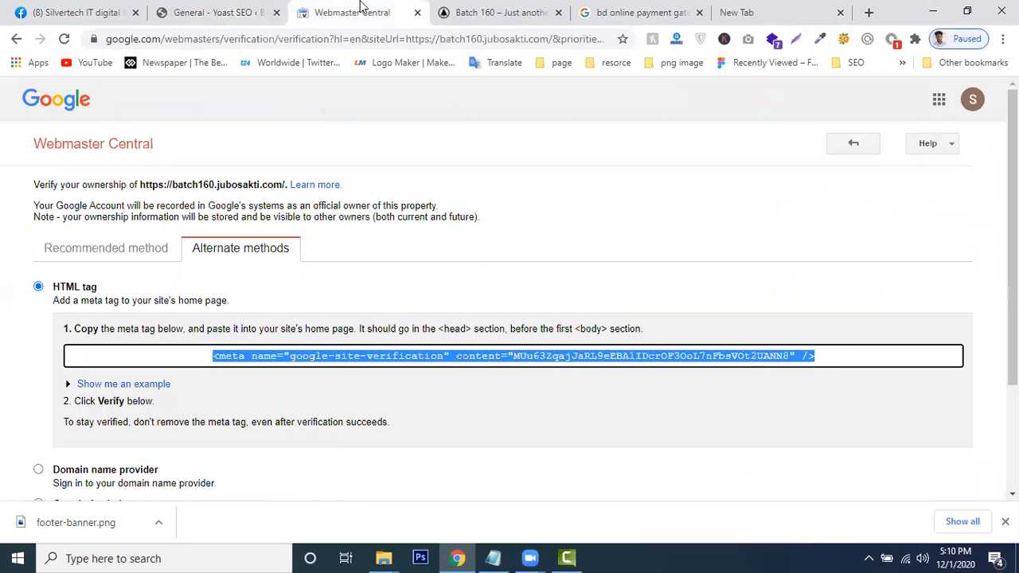
pyautogui.scroll(-2, 175, 355)
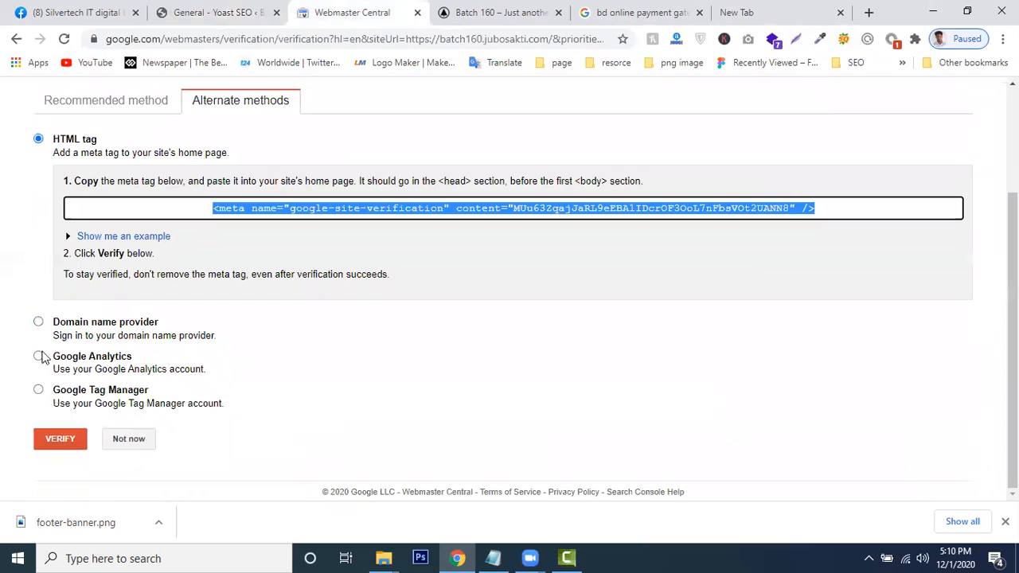
pyautogui.click(46, 439)
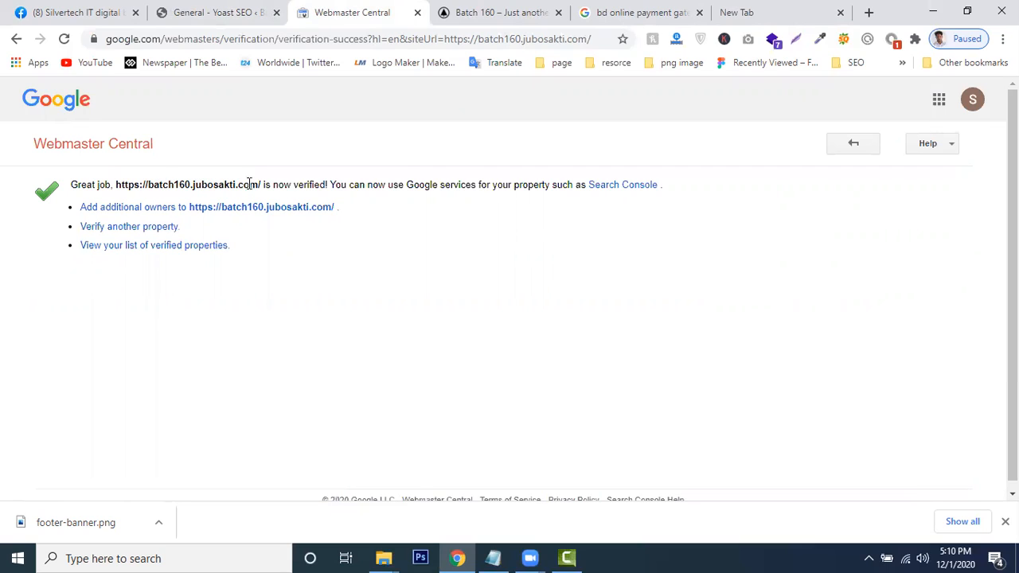
pyautogui.moveTo(248, 185); pyautogui.dragTo(354, 184)
pyautogui.click(348, 184)
# Copy the site's web address from the live Batch 160 site tab
pyautogui.click(627, 184)
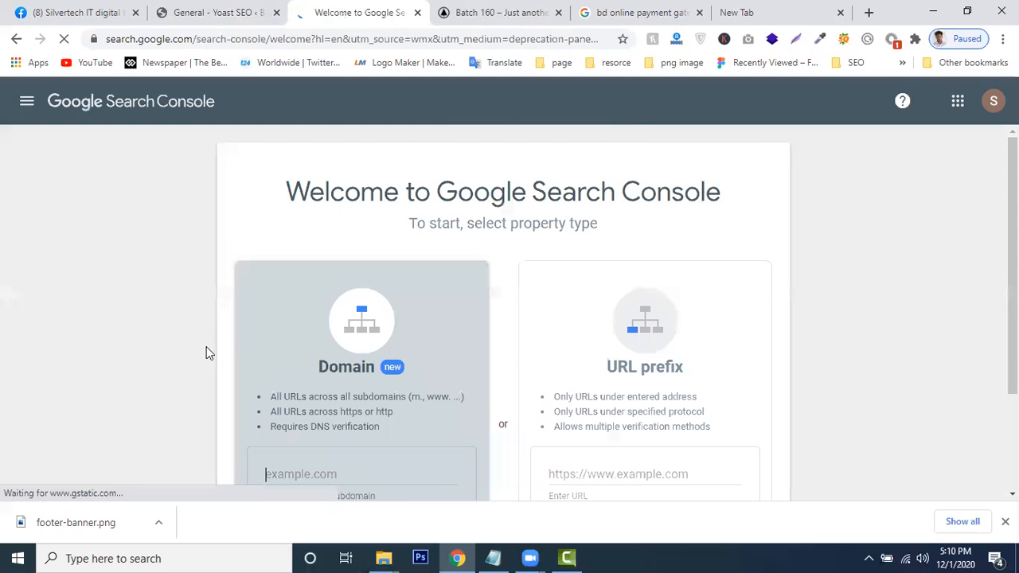
pyautogui.scroll(-1, 206, 346)
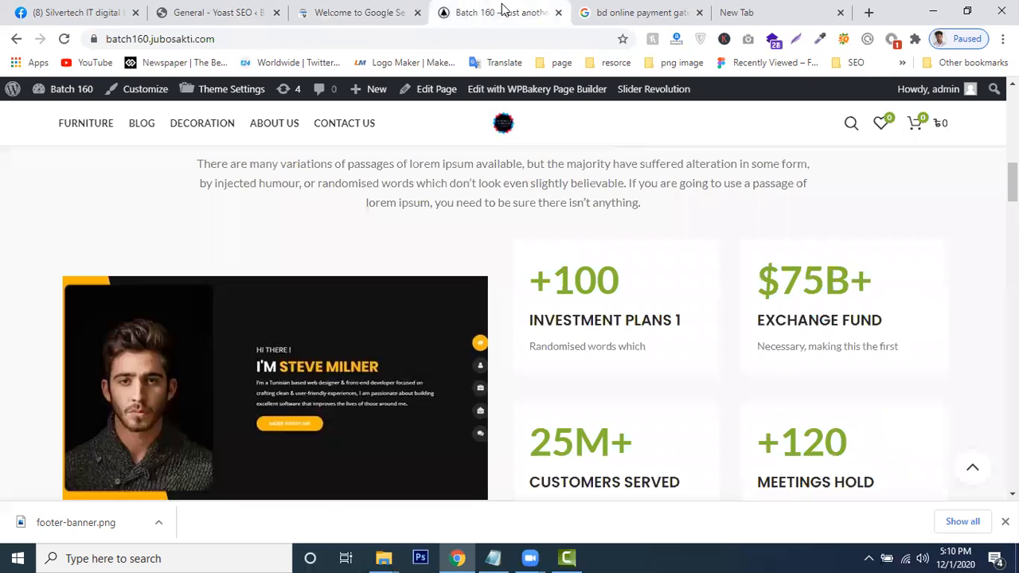
pyautogui.click(503, 10)
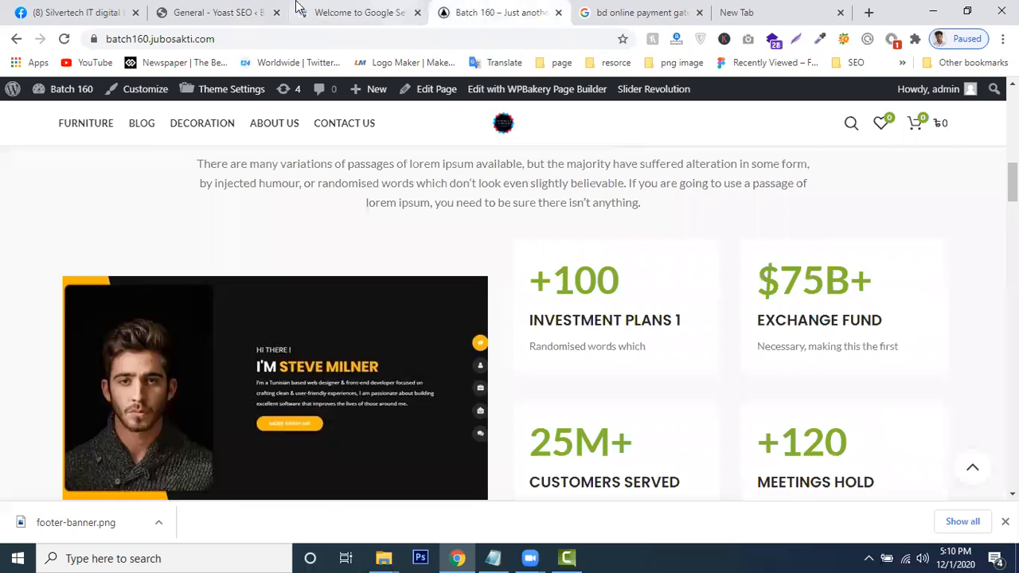
pyautogui.click(191, 39)
pyautogui.hotkey('ctrl', 'c')
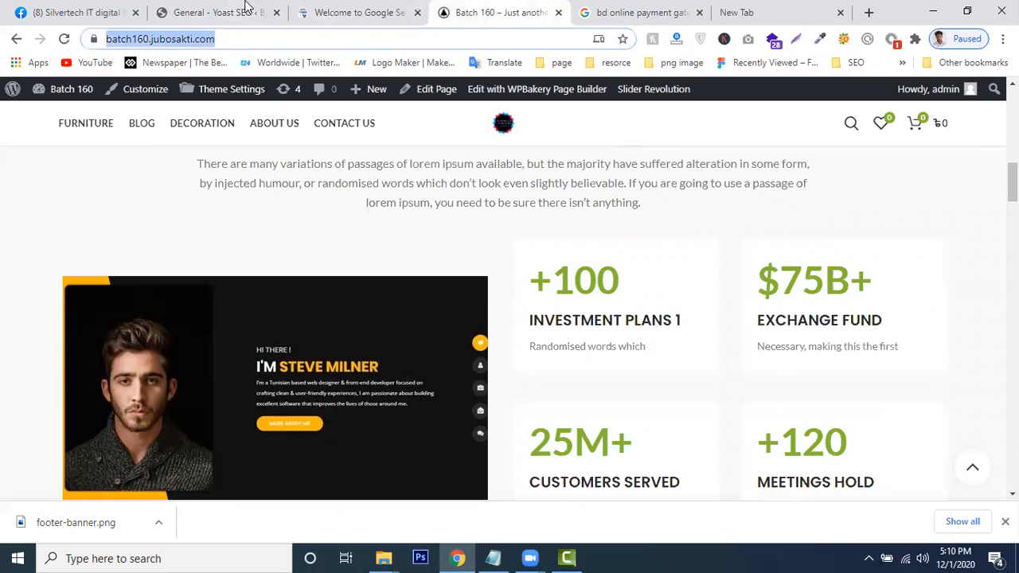
# Enter the address as a URL-prefix property instead of Domain and start verification
pyautogui.click(363, 11)
pyautogui.click(266, 334)
pyautogui.hotkey('ctrl', 'v')
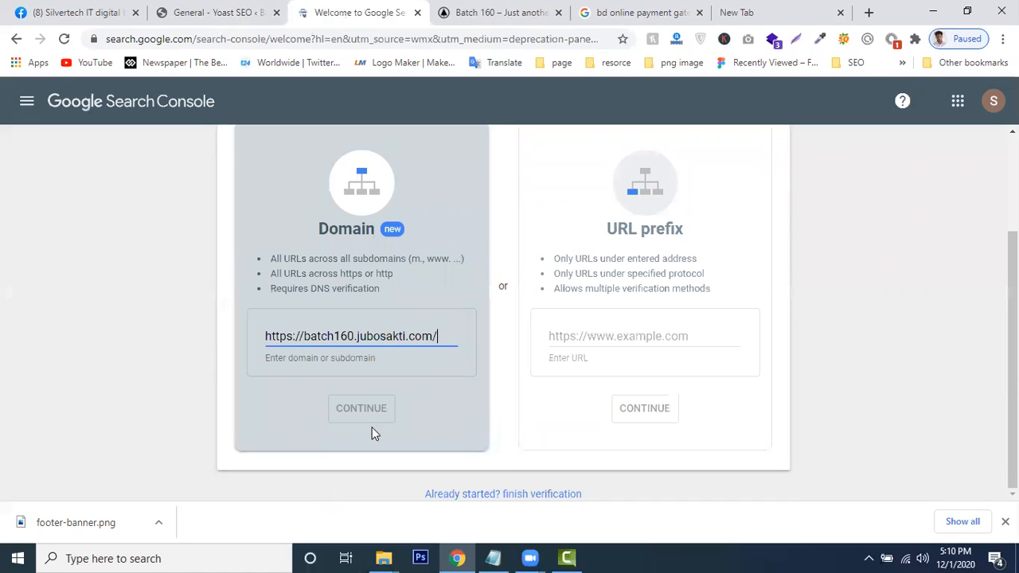
pyautogui.click(281, 377)
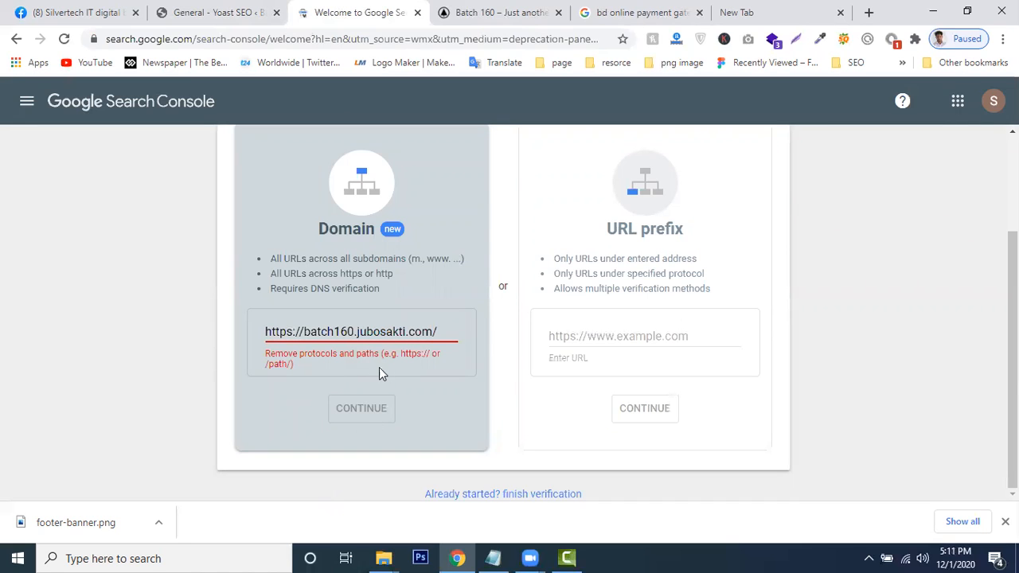
pyautogui.click(614, 335)
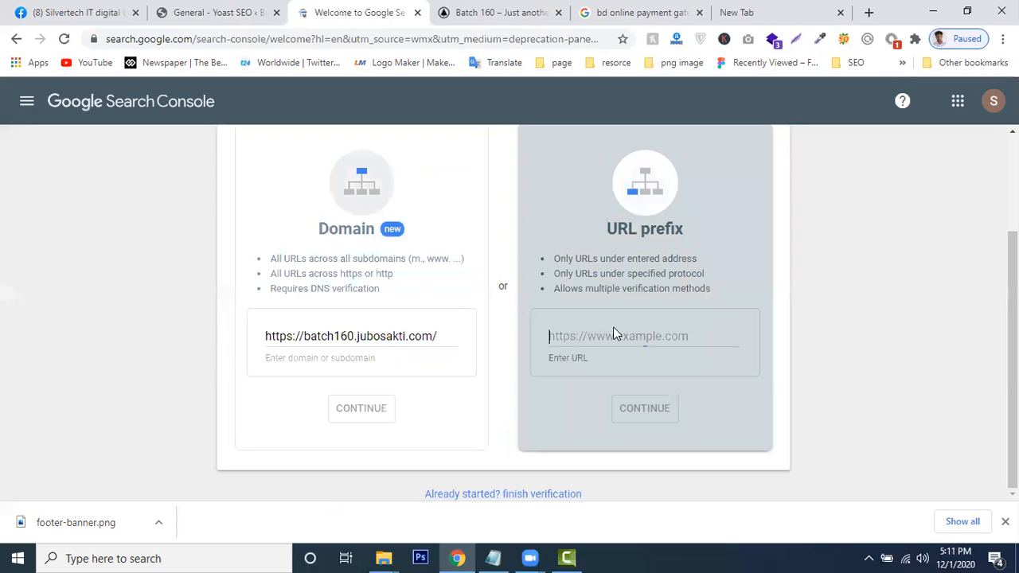
pyautogui.hotkey('ctrl', 'v')
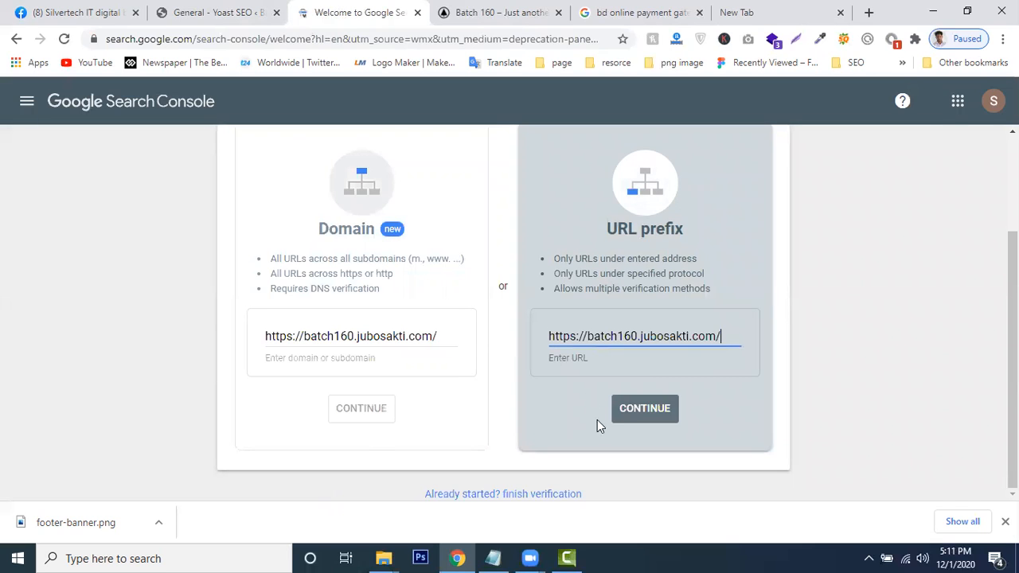
pyautogui.click(637, 409)
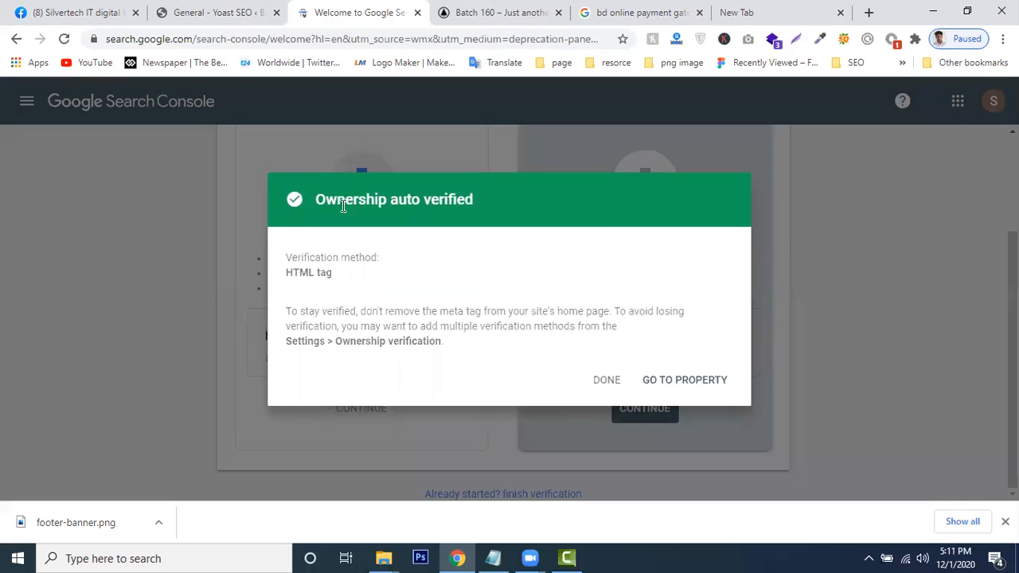
# Check the saved Google verification code in Yoast, then go to the verified property's overview
pyautogui.click(202, 9)
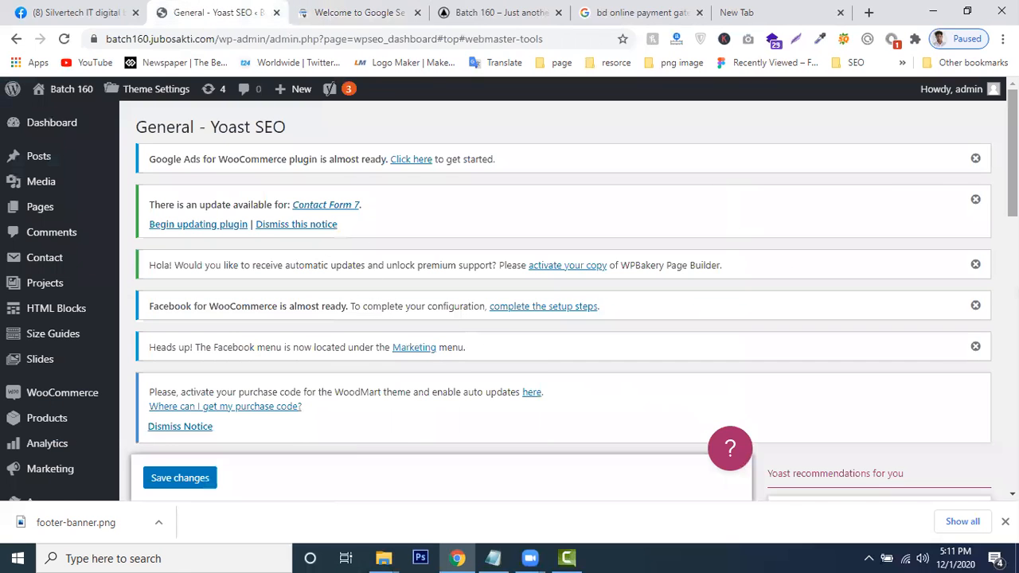
pyautogui.moveTo(1014, 179); pyautogui.dragTo(1015, 258)
pyautogui.scroll(-1, 281, 138)
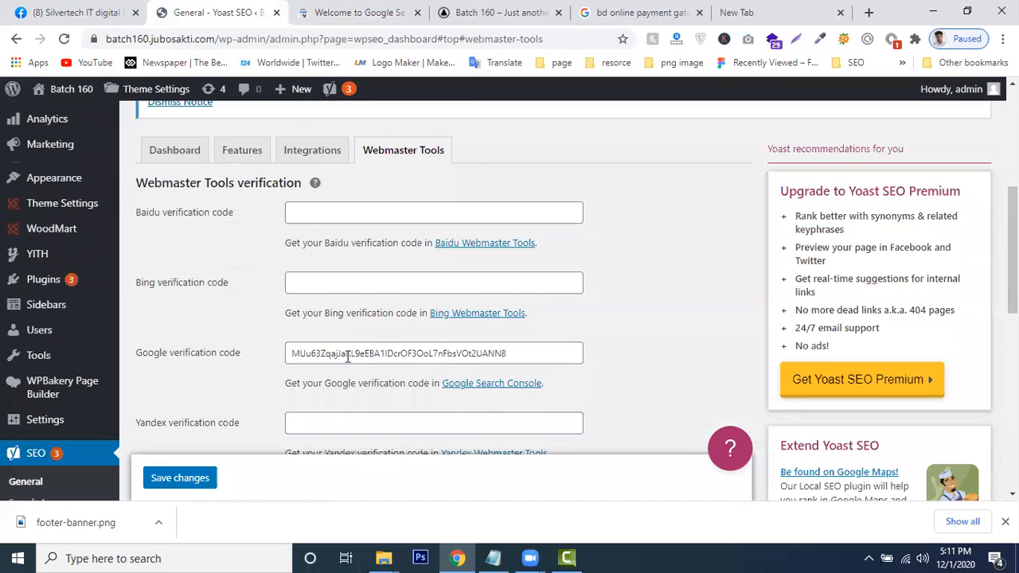
pyautogui.moveTo(306, 351); pyautogui.dragTo(564, 352)
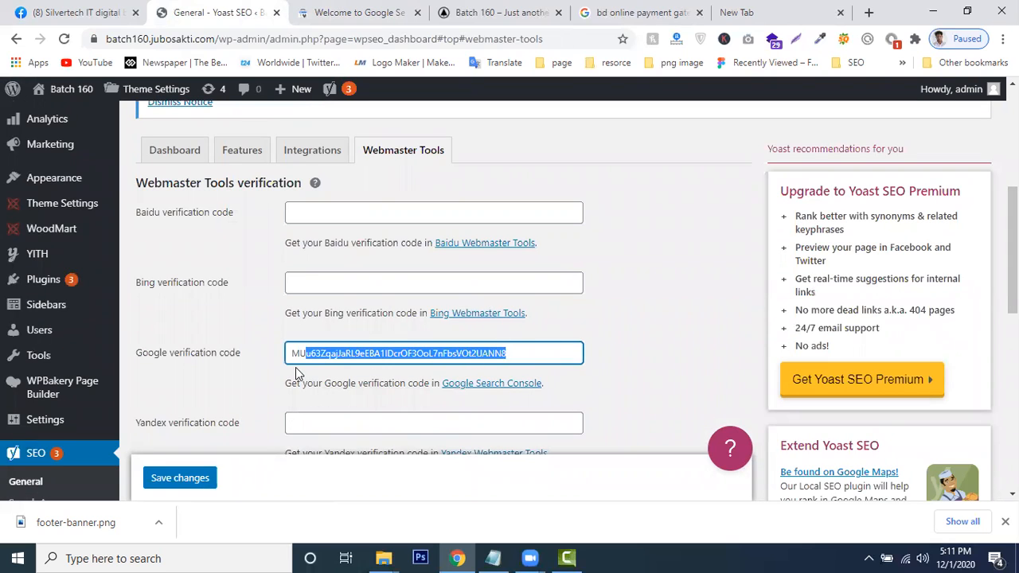
pyautogui.click(225, 304)
pyautogui.click(385, 6)
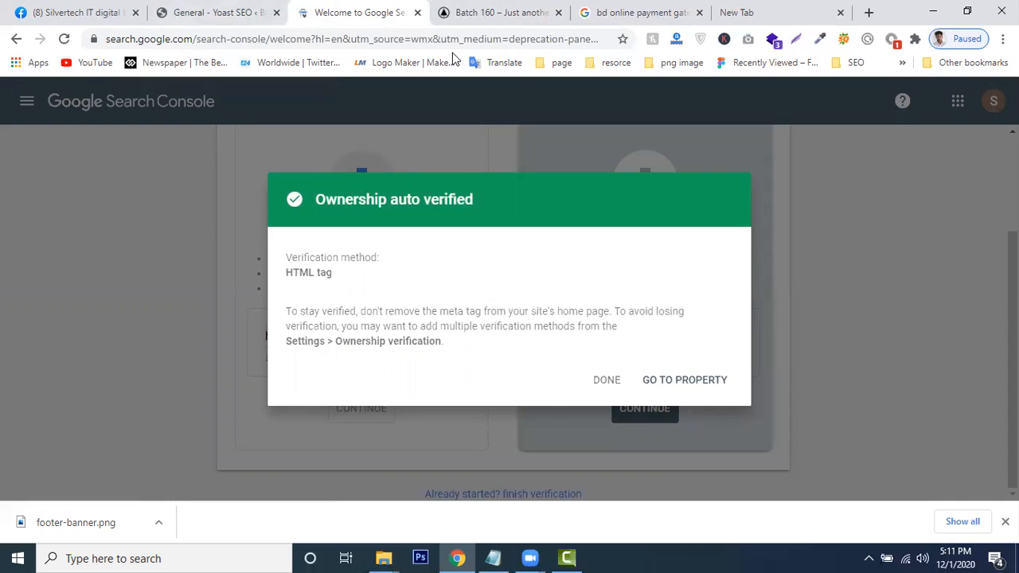
pyautogui.click(706, 383)
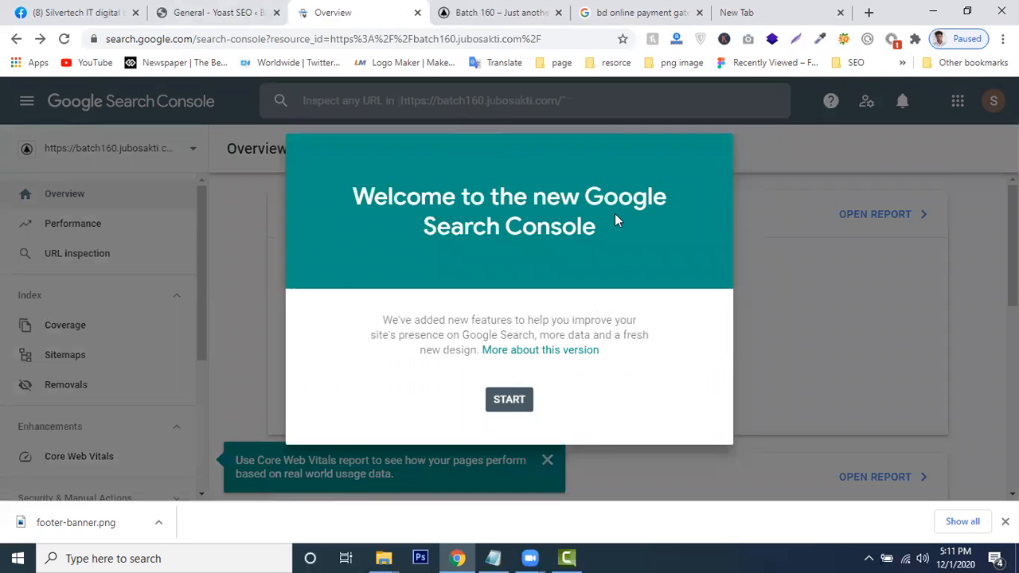
# Start the tour, dismiss the Overview and Performance tips, and go to Sitemaps
pyautogui.click(513, 402)
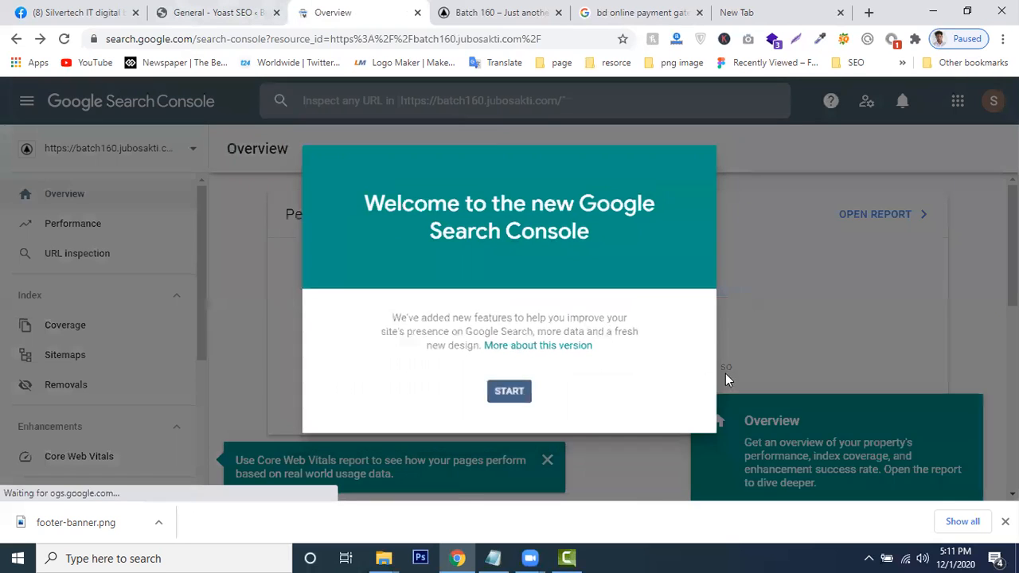
pyautogui.click(947, 449)
pyautogui.moveTo(1013, 247)
pyautogui.mouseDown()
pyautogui.moveTo(1012, 428)
pyautogui.moveTo(1013, 245)
pyautogui.mouseUp()
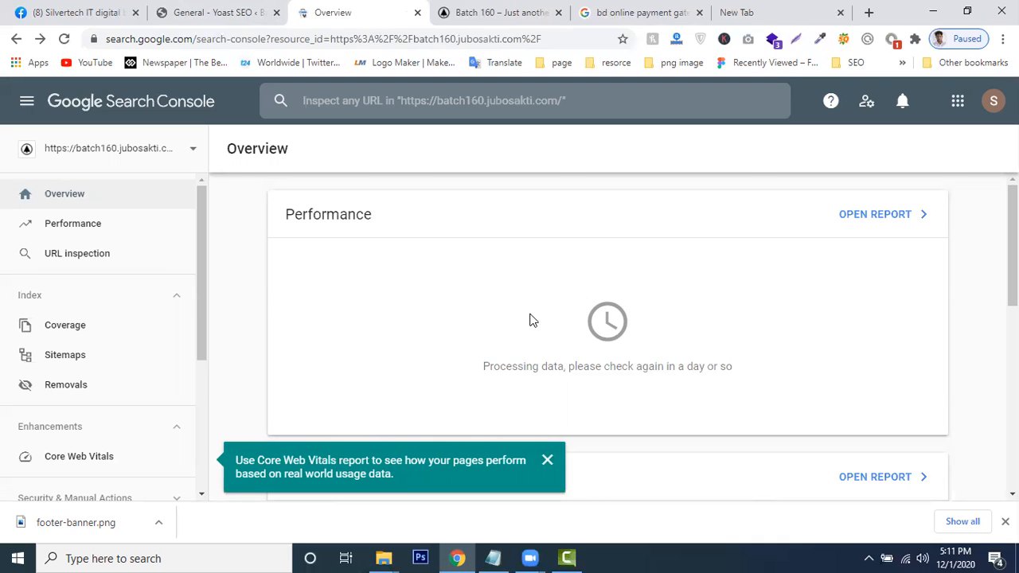
pyautogui.click(113, 230)
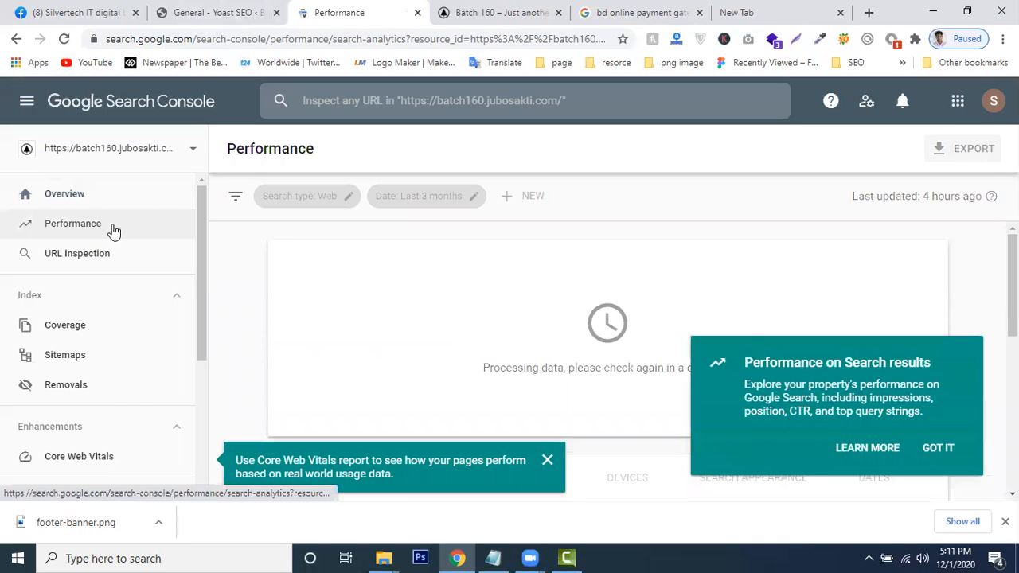
pyautogui.click(933, 448)
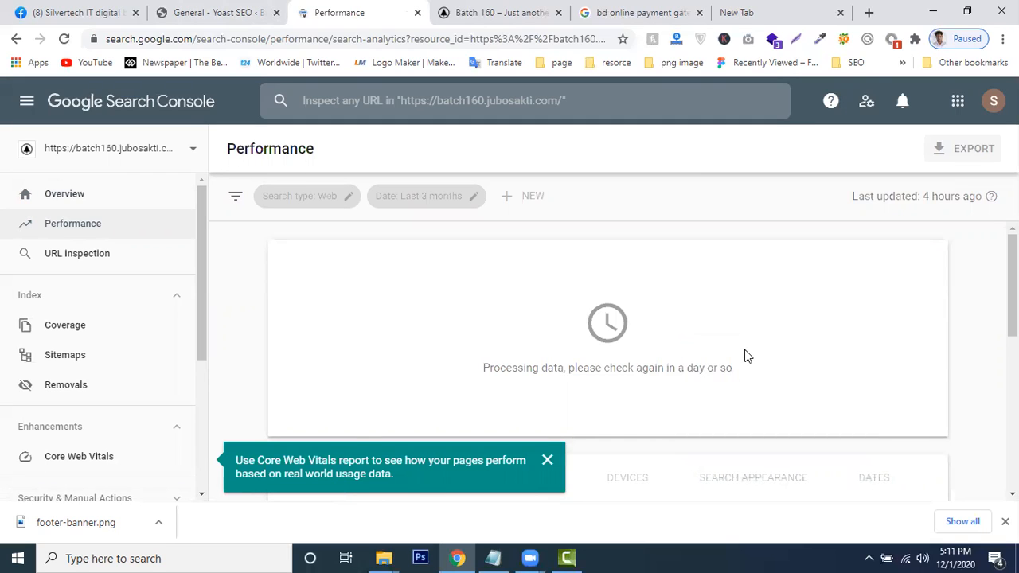
pyautogui.scroll(-5, 748, 351)
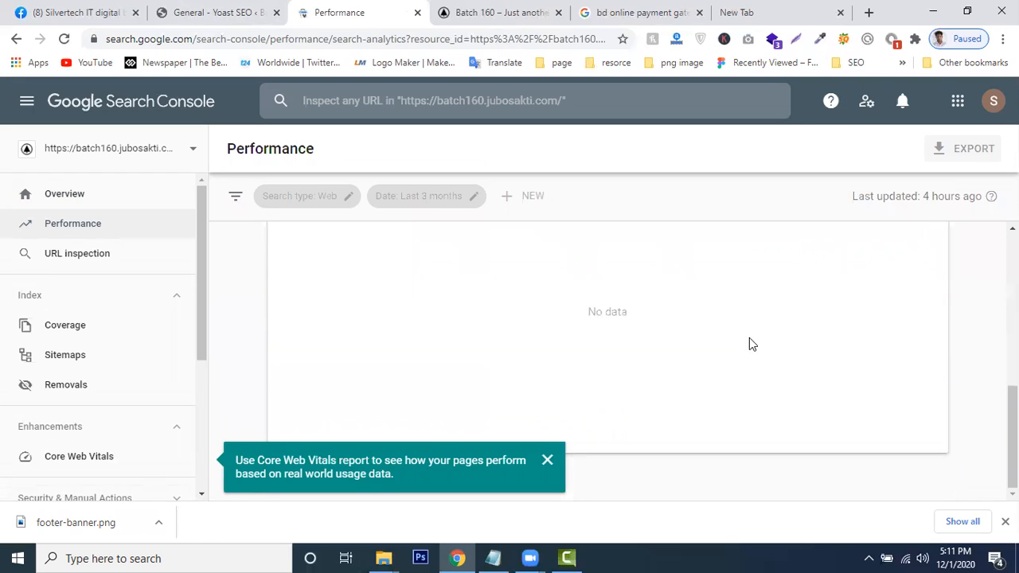
pyautogui.scroll(2, 571, 342)
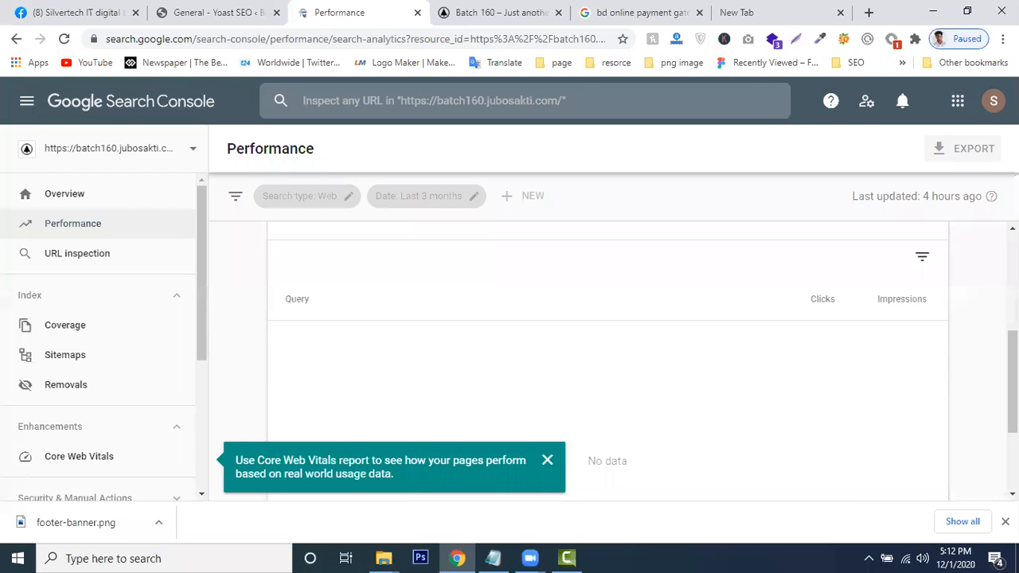
pyautogui.scroll(-1, 1013, 382)
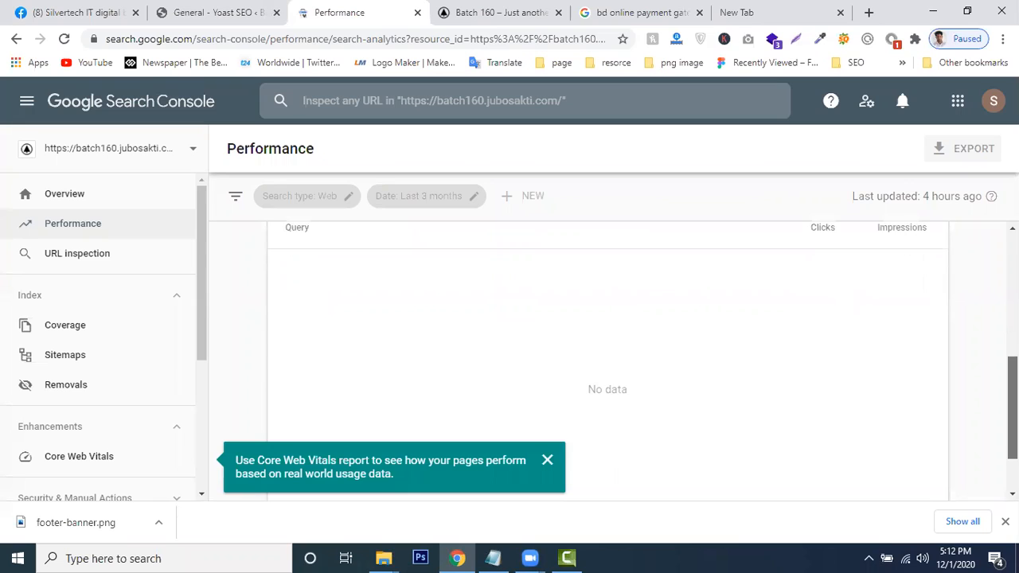
pyautogui.scroll(3, 623, 301)
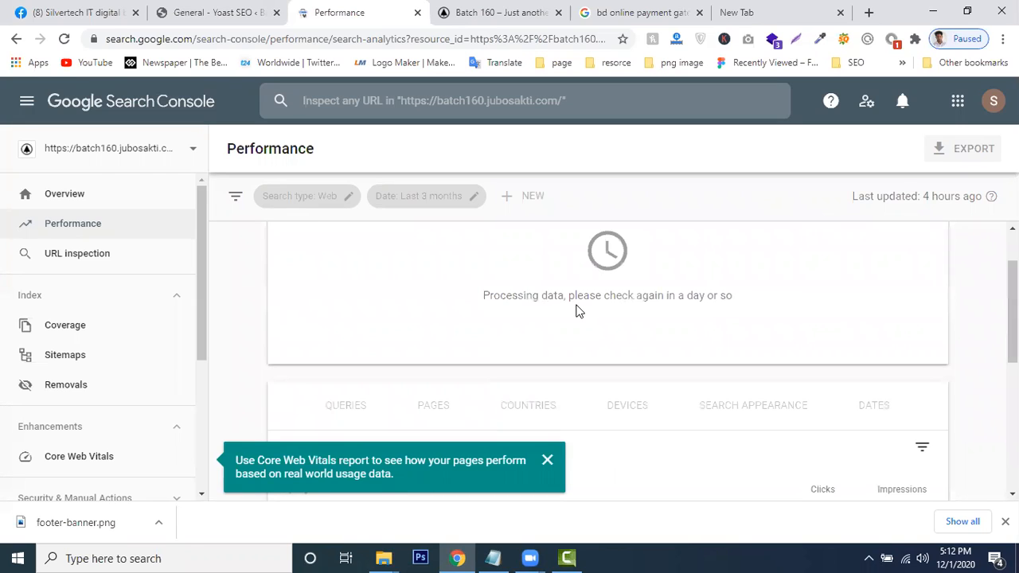
pyautogui.click(92, 358)
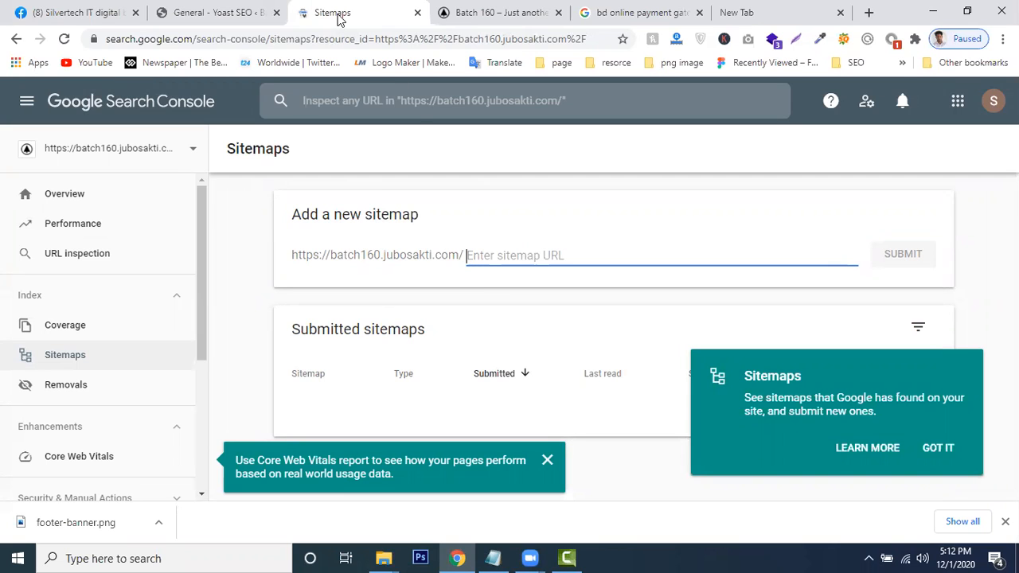
# Show Yoast's Features tab and expand the XML sitemaps help to reveal its sitemap link
pyautogui.click(233, 8)
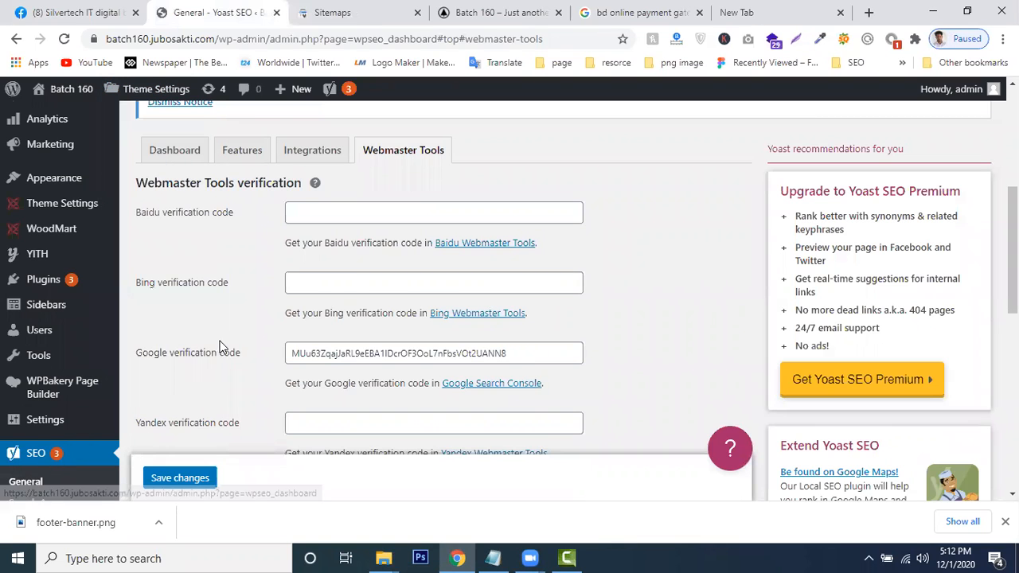
pyautogui.scroll(4, 223, 346)
pyautogui.scroll(1, 357, 263)
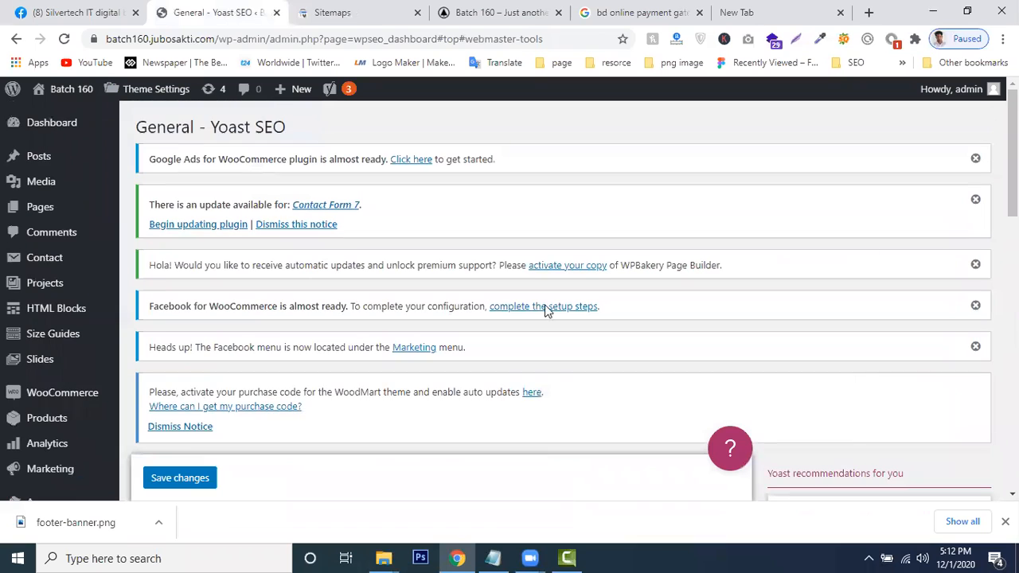
pyautogui.scroll(-3, 463, 224)
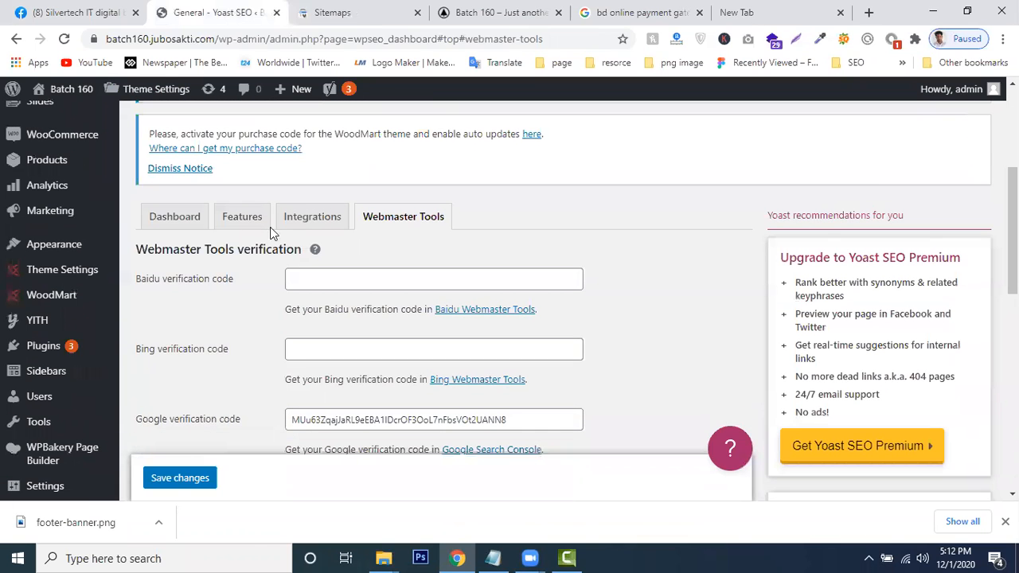
pyautogui.click(237, 218)
pyautogui.scroll(-3, 480, 276)
pyautogui.scroll(3, 480, 276)
pyautogui.moveTo(1012, 196); pyautogui.dragTo(1012, 279)
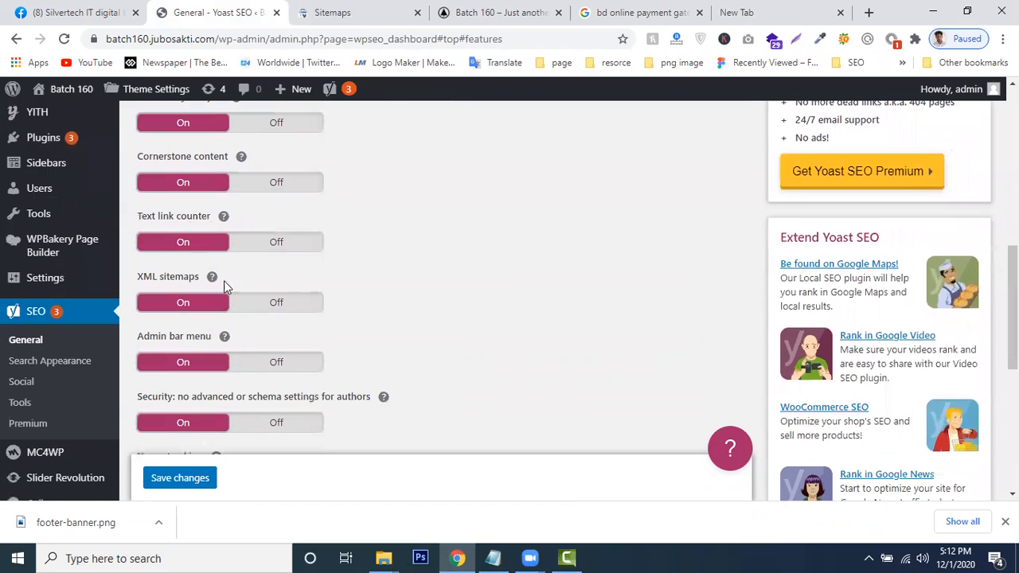
pyautogui.moveTo(137, 273)
pyautogui.click(186, 275)
pyautogui.click(213, 278)
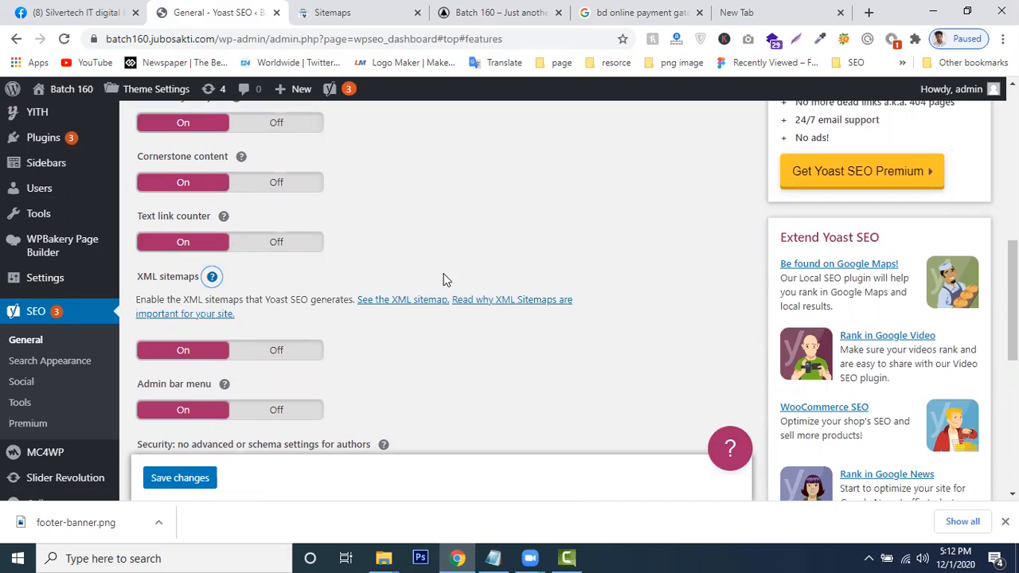
# Open the XML sitemap in a new tab and copy 'sitemap_index.xml' from its address
pyautogui.click(410, 303)
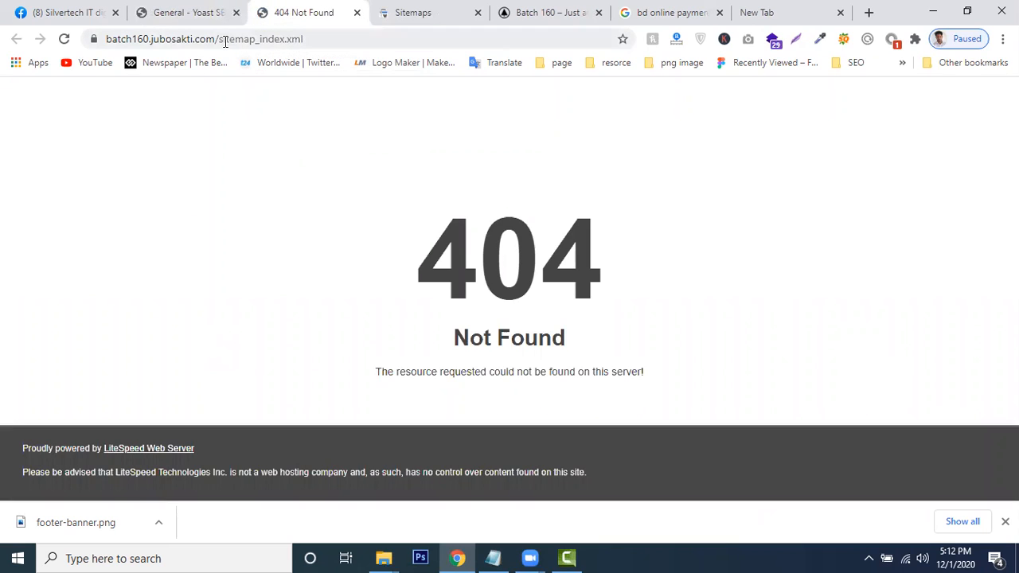
pyautogui.moveTo(220, 42); pyautogui.dragTo(412, 32)
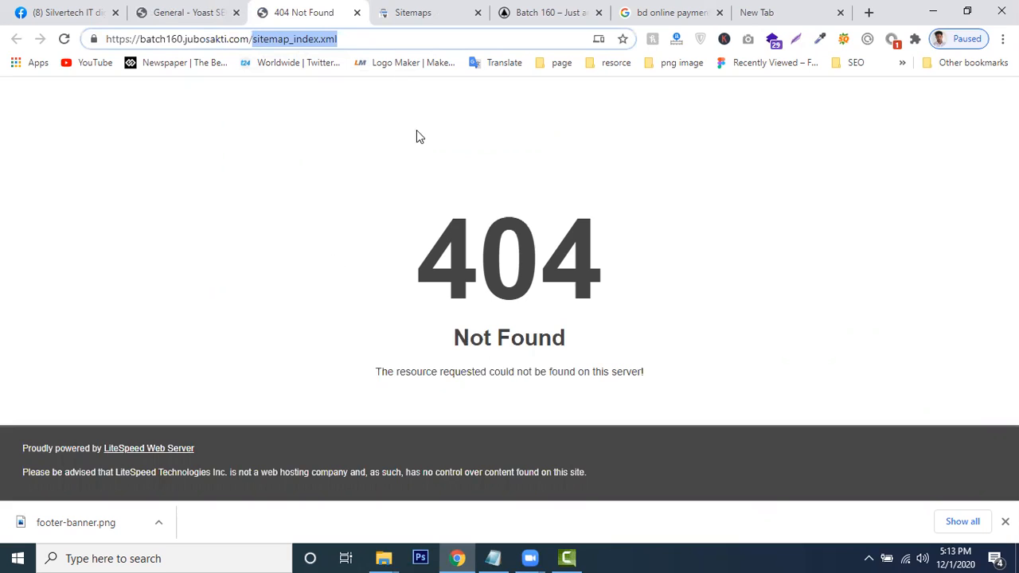
pyautogui.rightClick(288, 48)
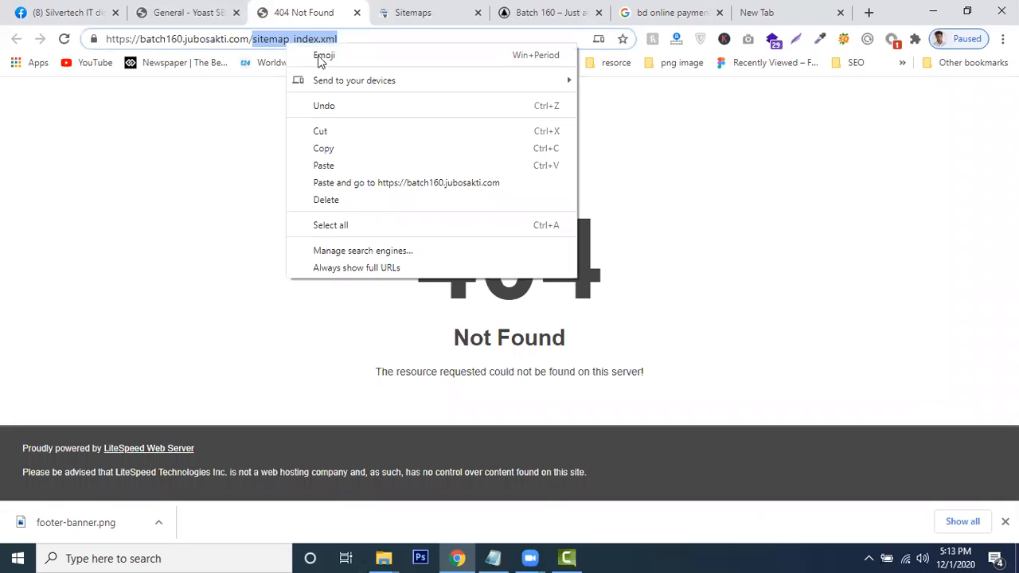
pyautogui.click(323, 151)
pyautogui.click(277, 201)
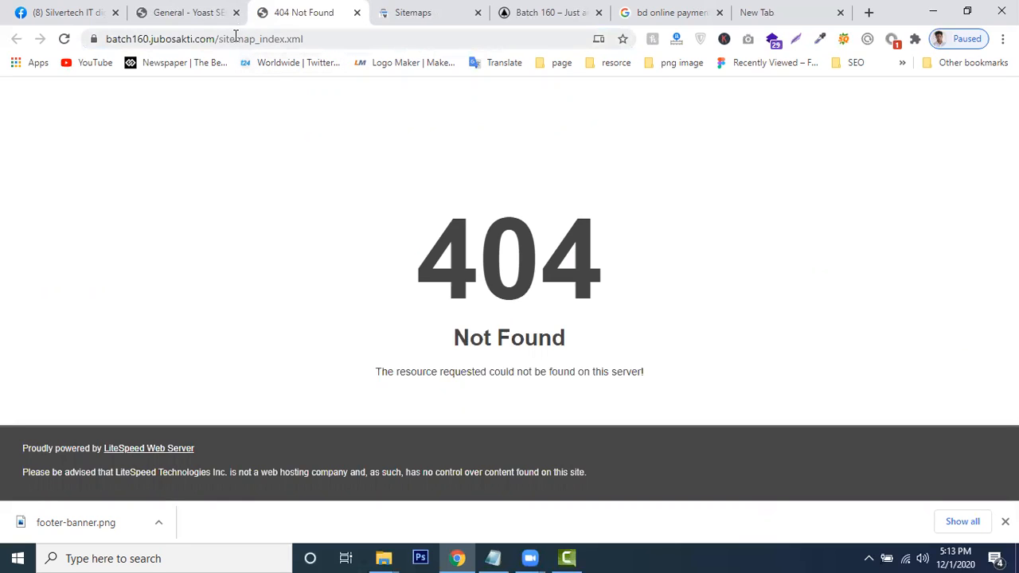
# Recopy 'sitemap_index.xml' from the address and return to the Search Console Sitemaps page
pyautogui.moveTo(220, 40); pyautogui.dragTo(375, 37)
pyautogui.rightClick(319, 38)
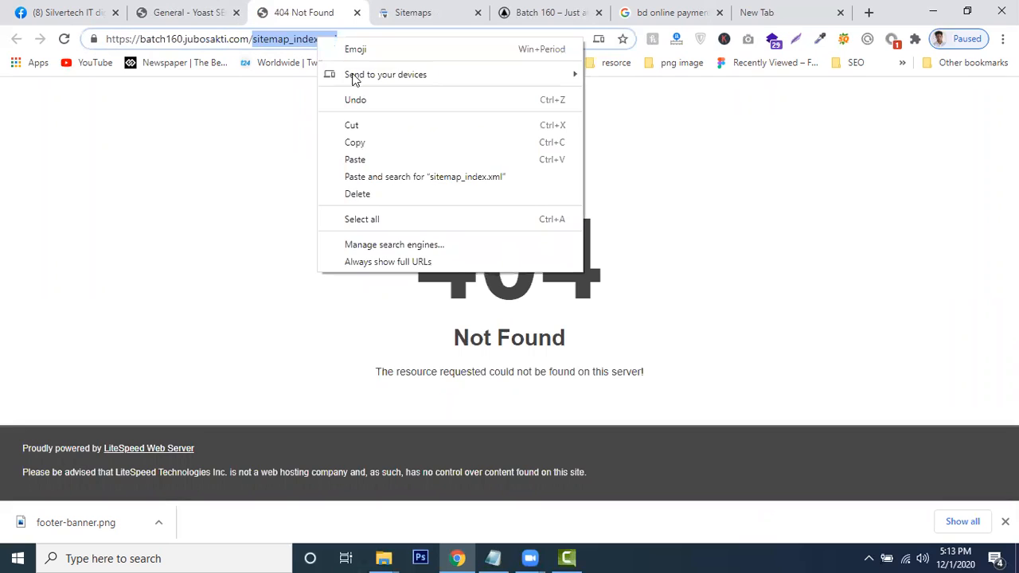
pyautogui.click(355, 143)
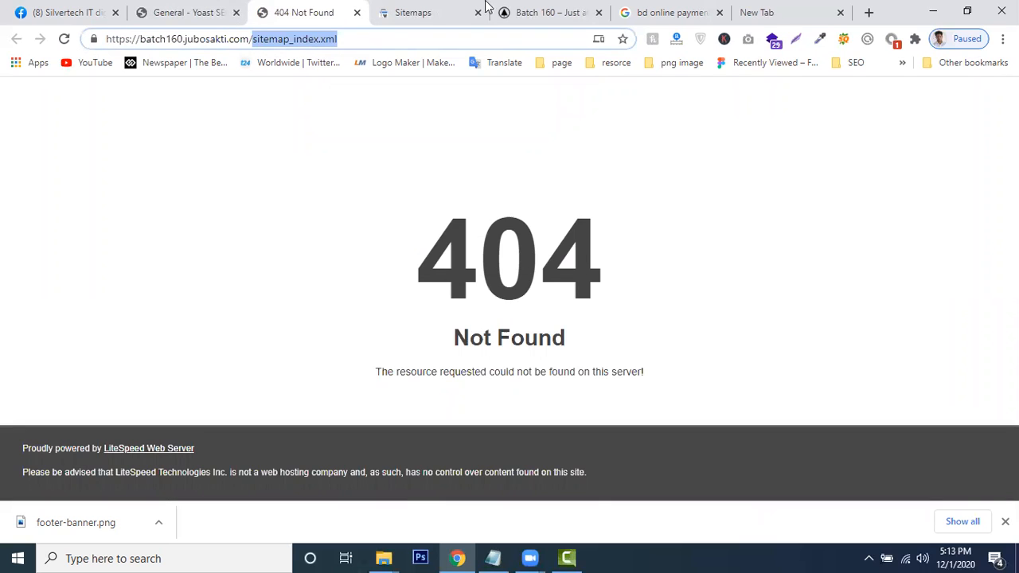
pyautogui.click(444, 10)
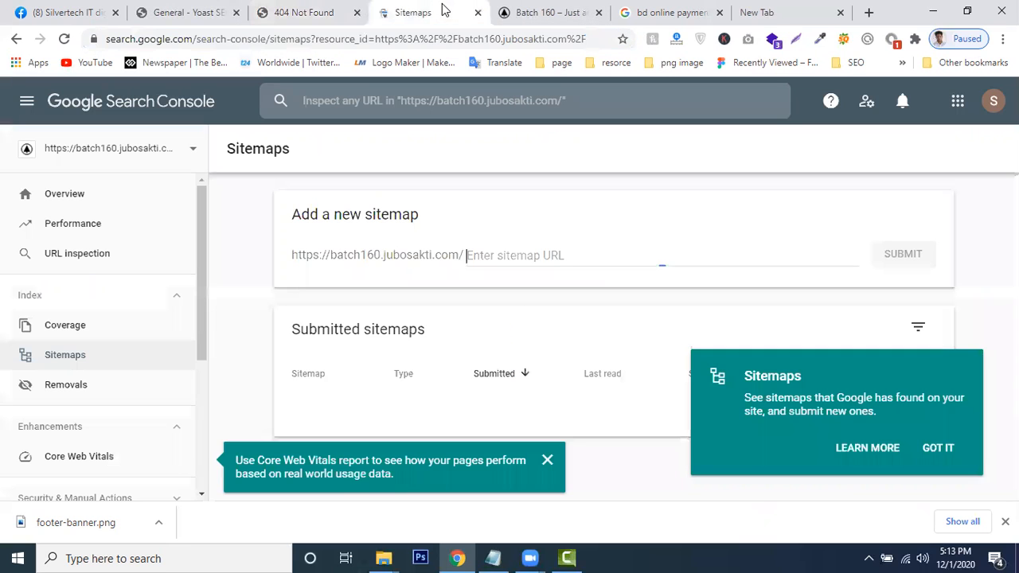
# Submit sitemap_index.xml as a new sitemap and dismiss the confirmation and tip
pyautogui.rightClick(548, 255)
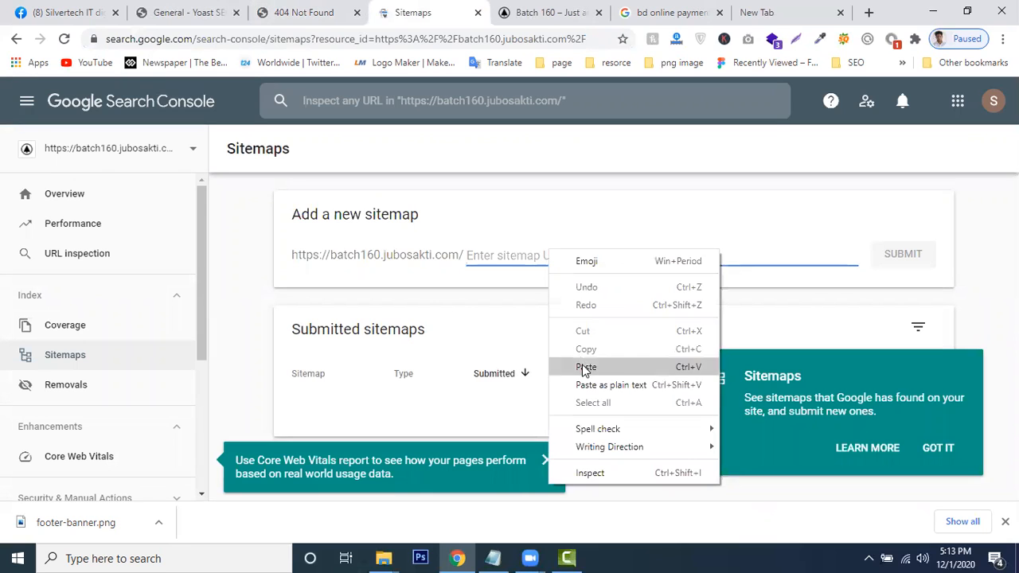
pyautogui.click(586, 366)
pyautogui.click(913, 254)
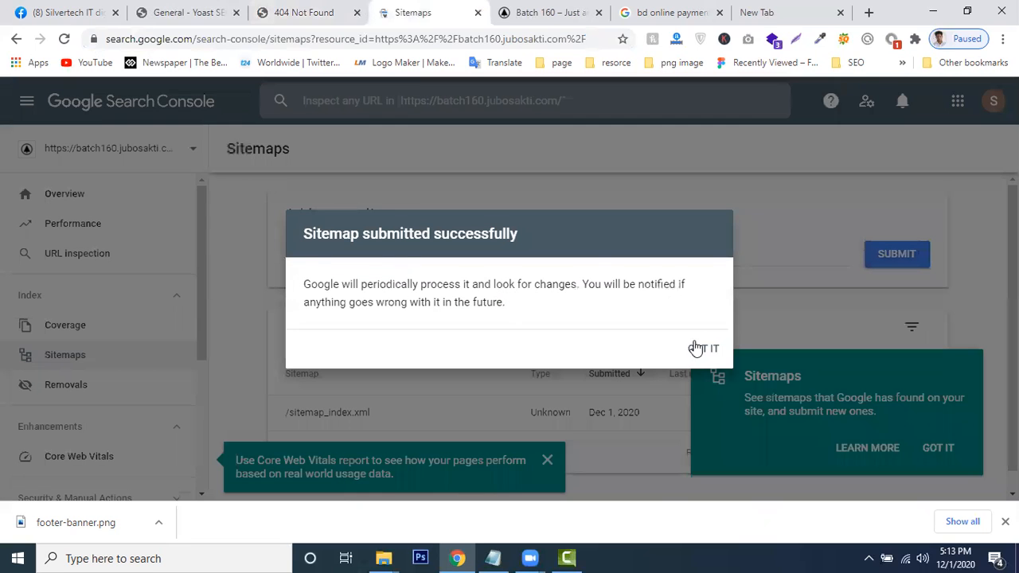
pyautogui.click(695, 348)
pyautogui.click(933, 450)
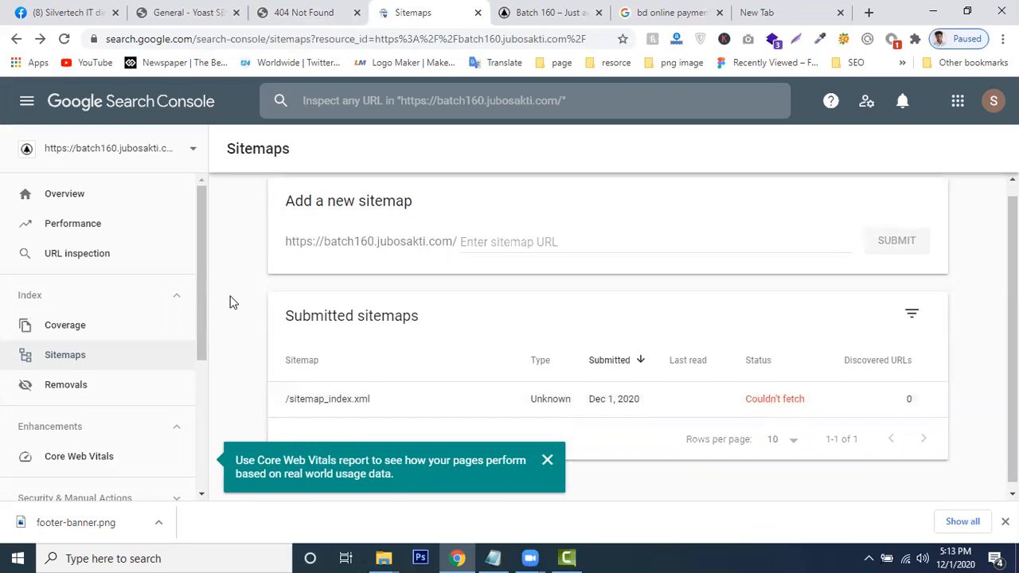
pyautogui.scroll(-2, 151, 262)
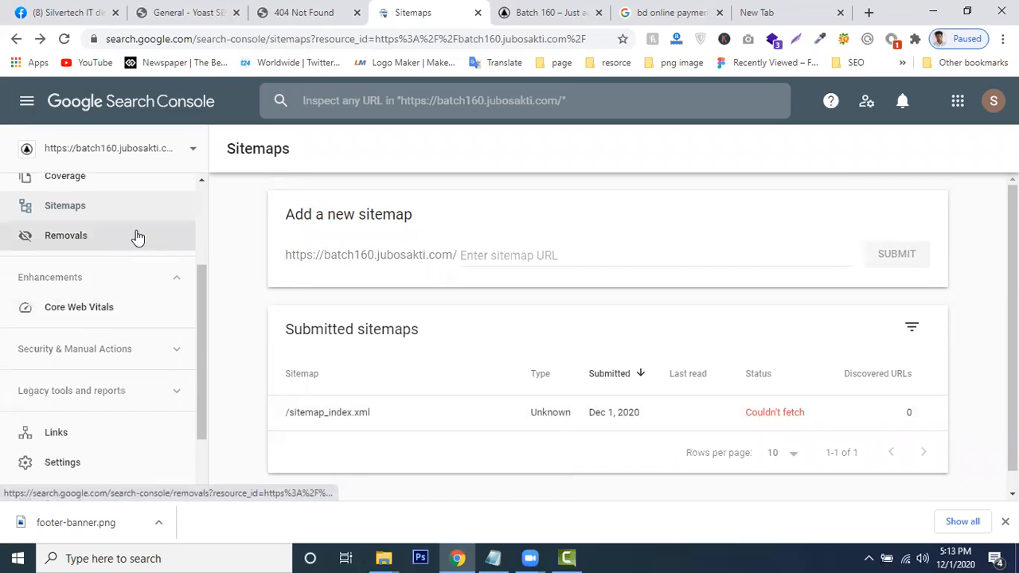
pyautogui.scroll(2, 104, 298)
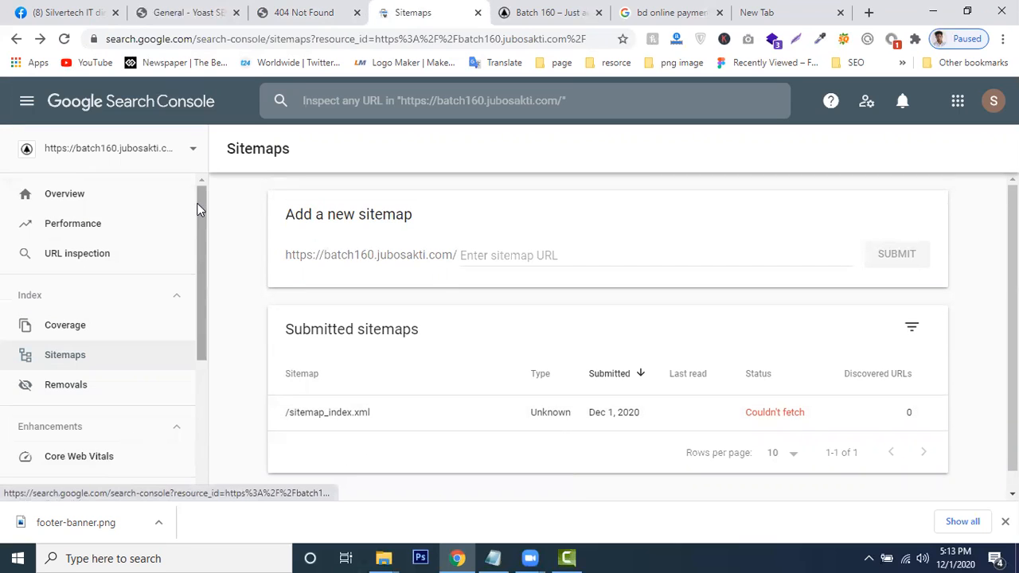
pyautogui.scroll(-2, 196, 213)
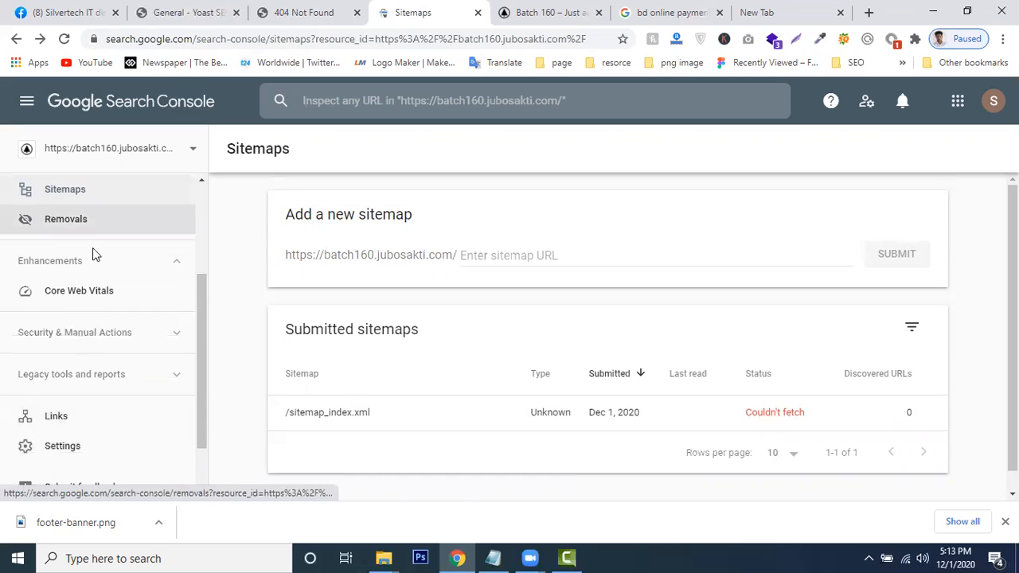
pyautogui.scroll(-1, 107, 350)
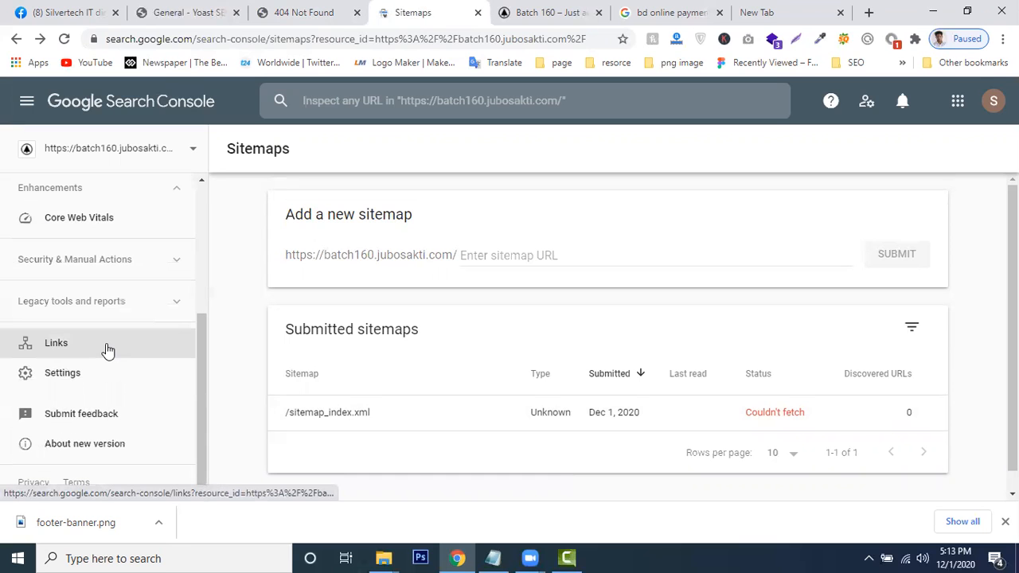
# Open the Search Console property Settings page and look over its contents
pyautogui.click(62, 371)
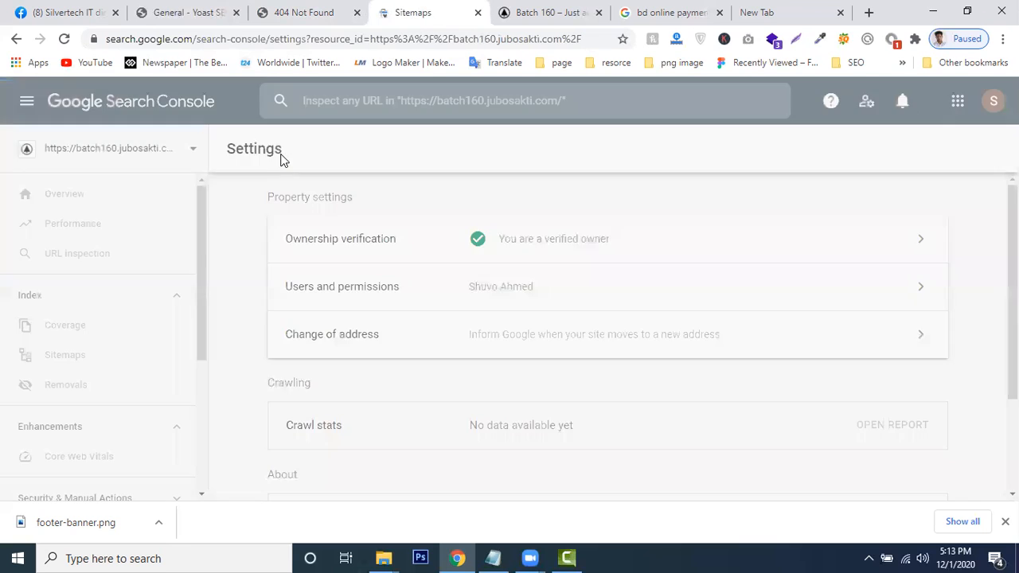
pyautogui.scroll(-2, 172, 308)
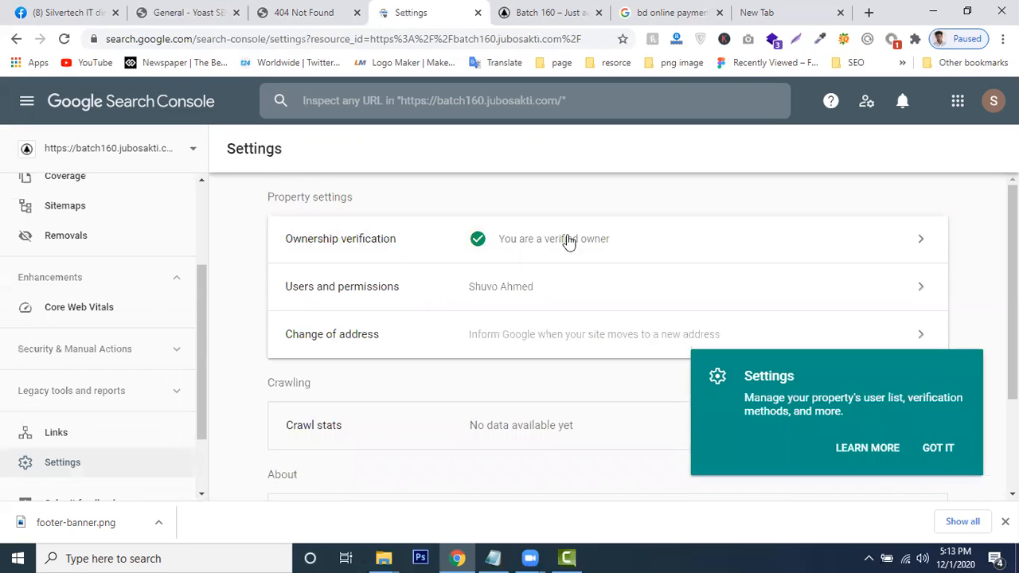
pyautogui.scroll(-1, 673, 244)
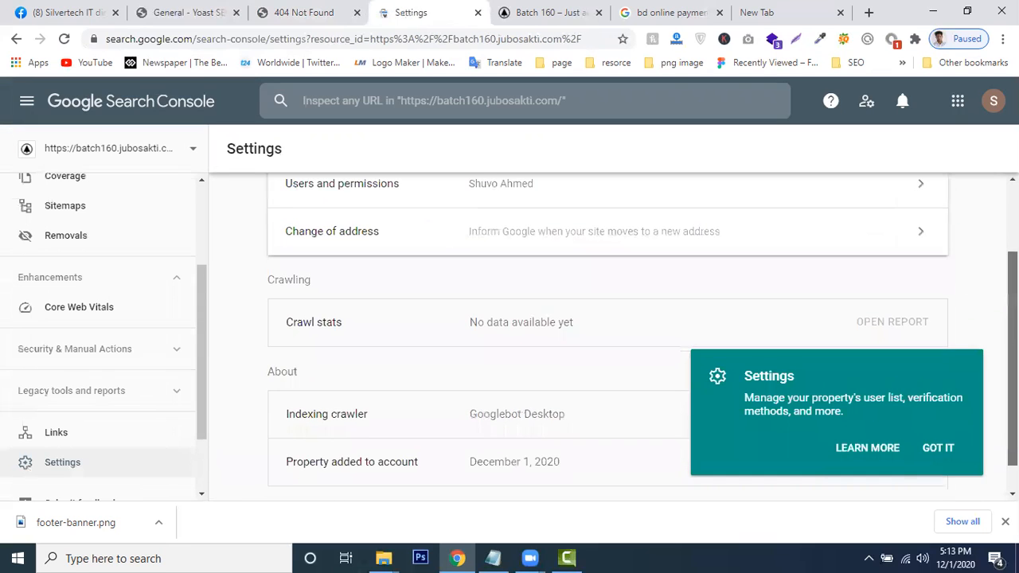
pyautogui.scroll(1, 518, 237)
# Review the ownership verification details, expanding the HTML file method, then return to Settings
pyautogui.click(411, 234)
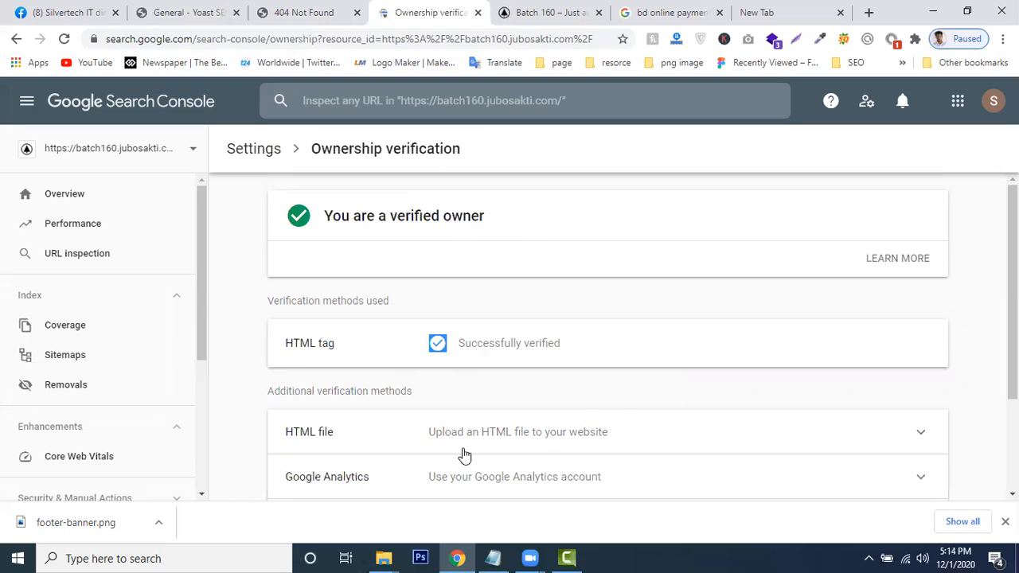
pyautogui.click(574, 450)
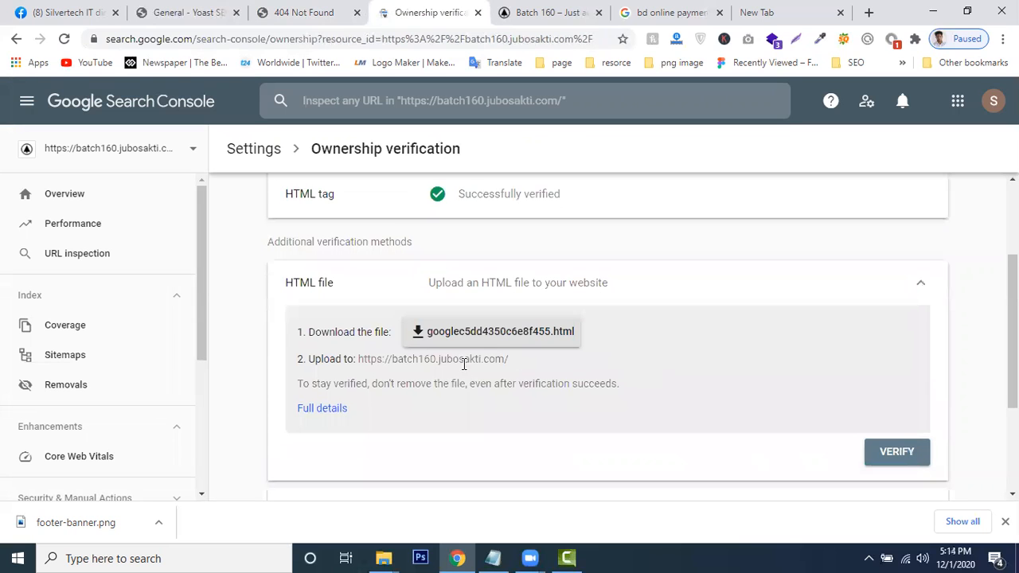
pyautogui.scroll(-2, 414, 402)
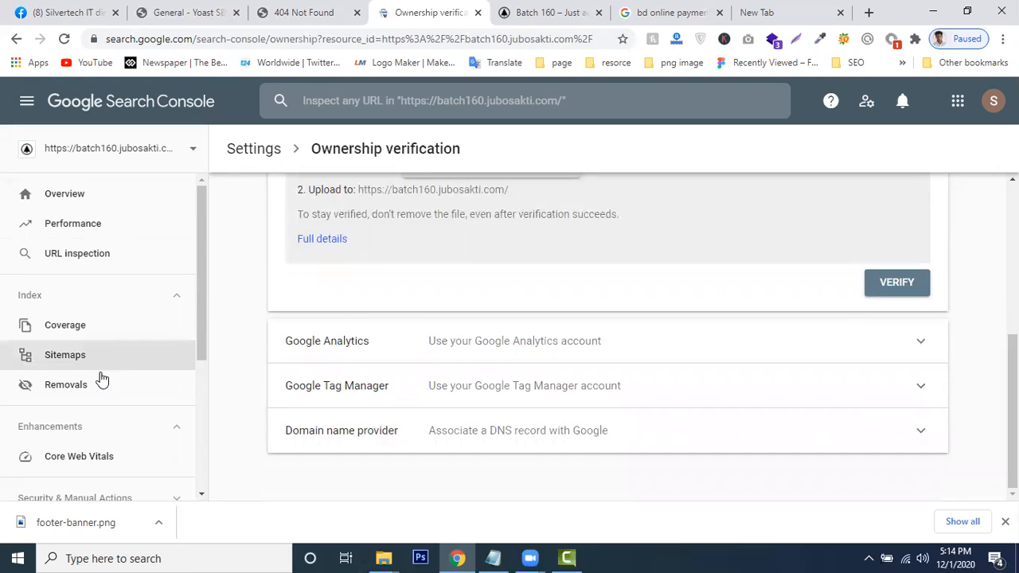
pyautogui.scroll(-3, 100, 379)
pyautogui.click(72, 376)
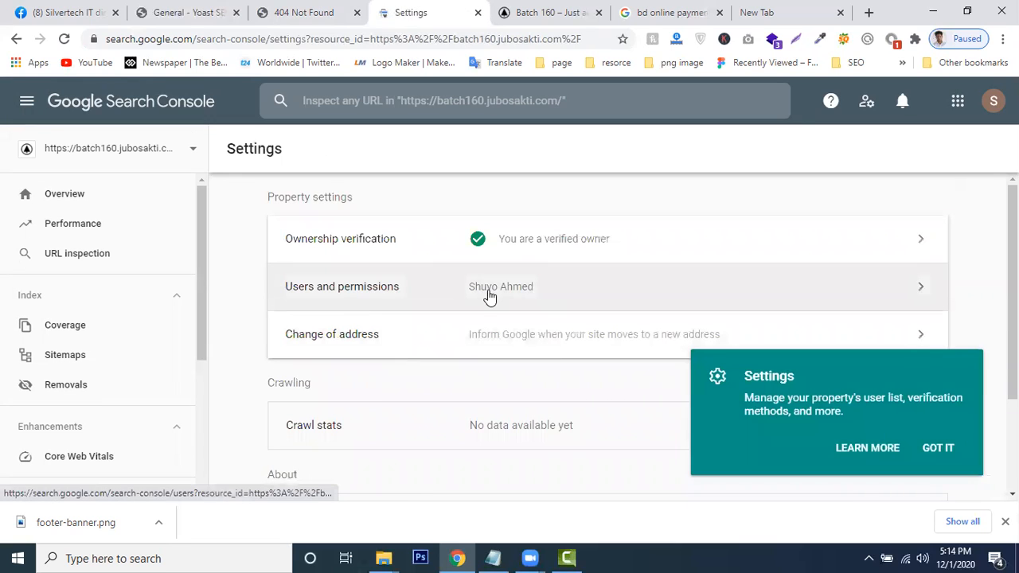
# Open Users and permissions and preview adding a user with Full or Restricted permission, then cancel
pyautogui.click(816, 285)
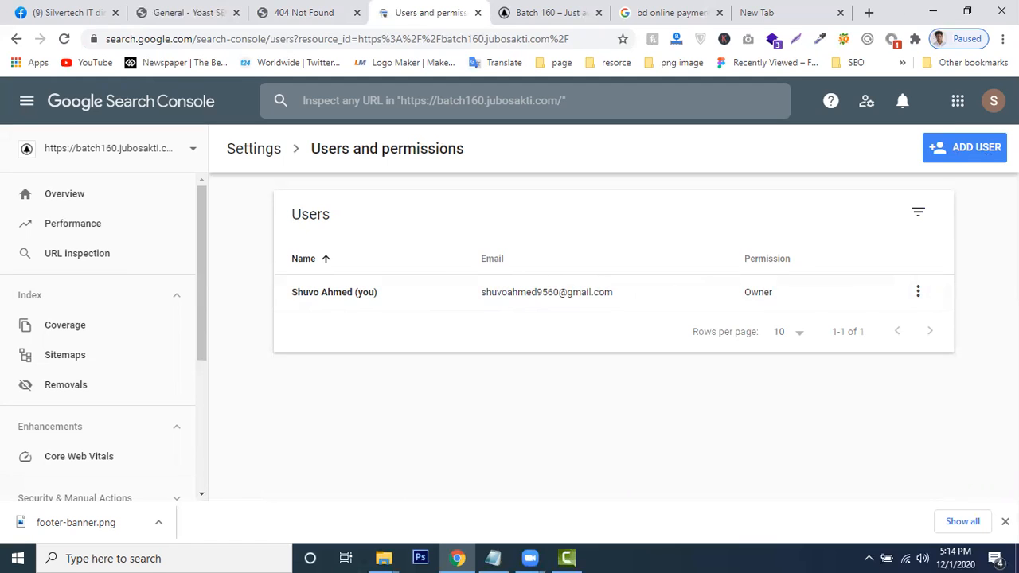
pyautogui.click(959, 150)
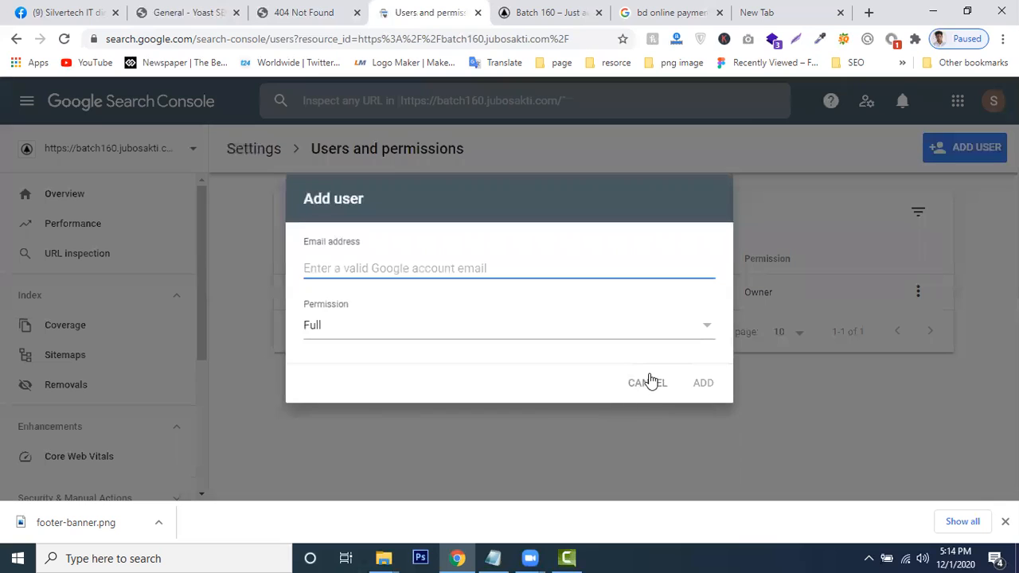
pyautogui.click(665, 334)
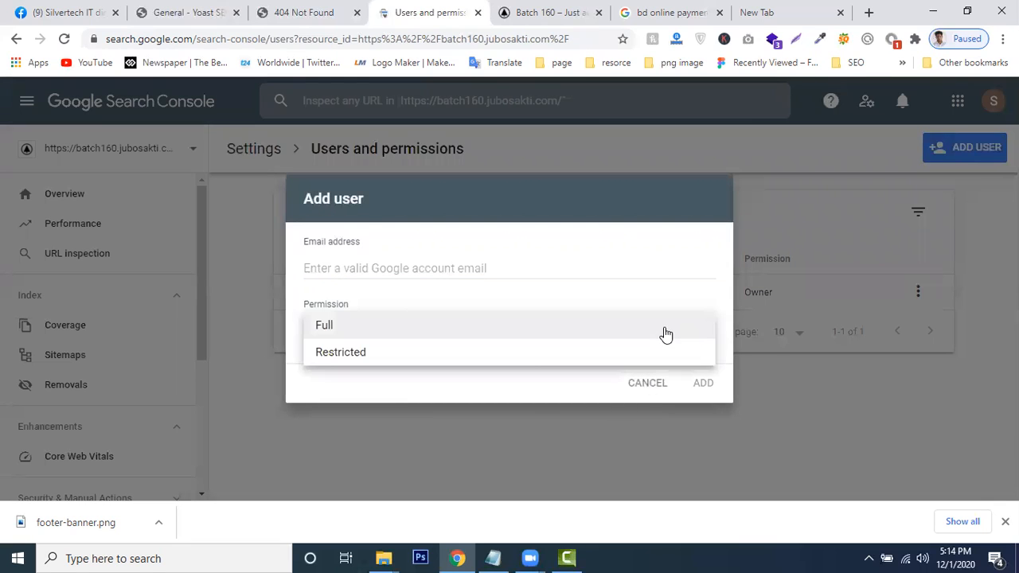
pyautogui.click(387, 352)
pyautogui.click(384, 343)
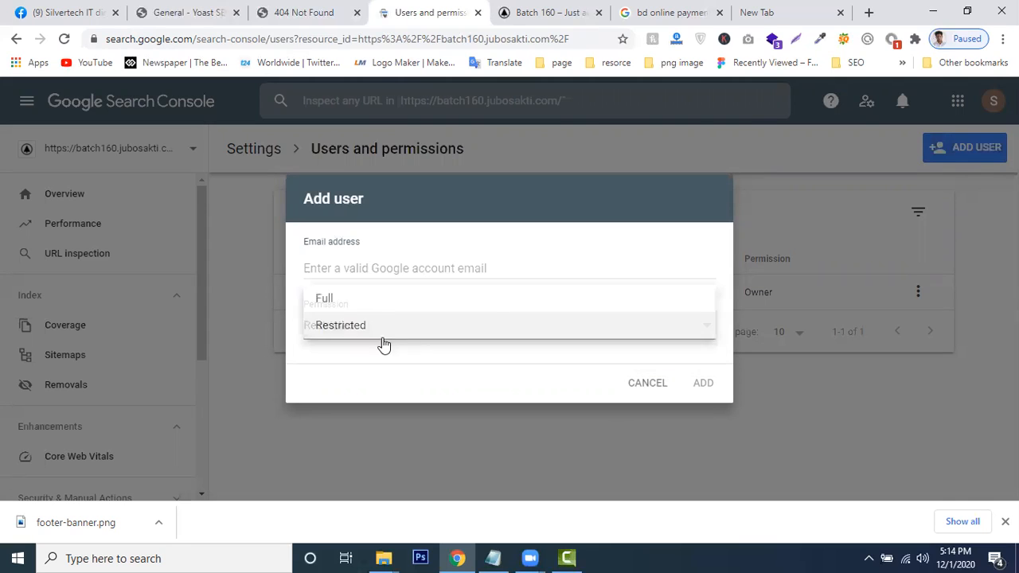
pyautogui.click(365, 299)
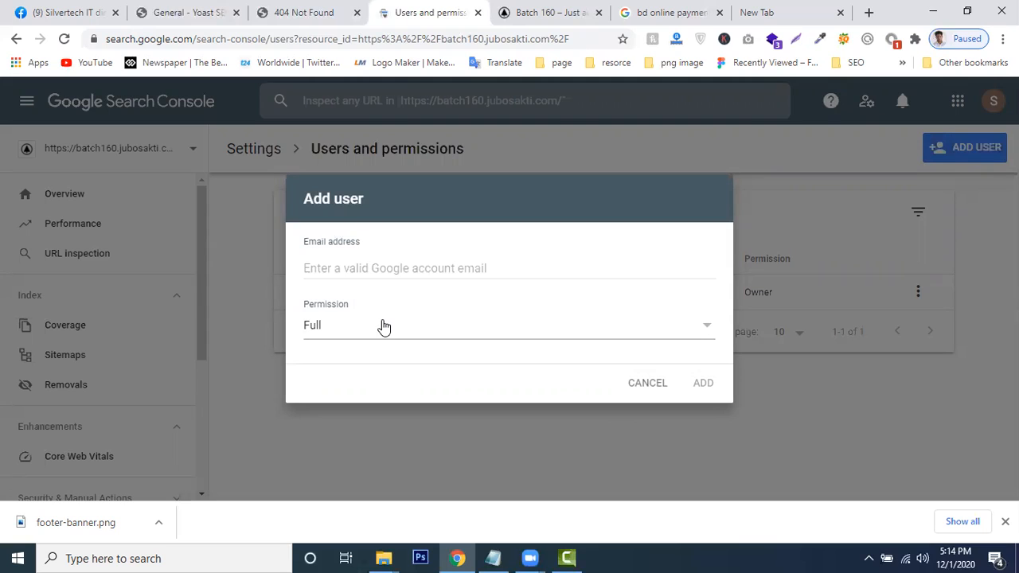
pyautogui.click(383, 326)
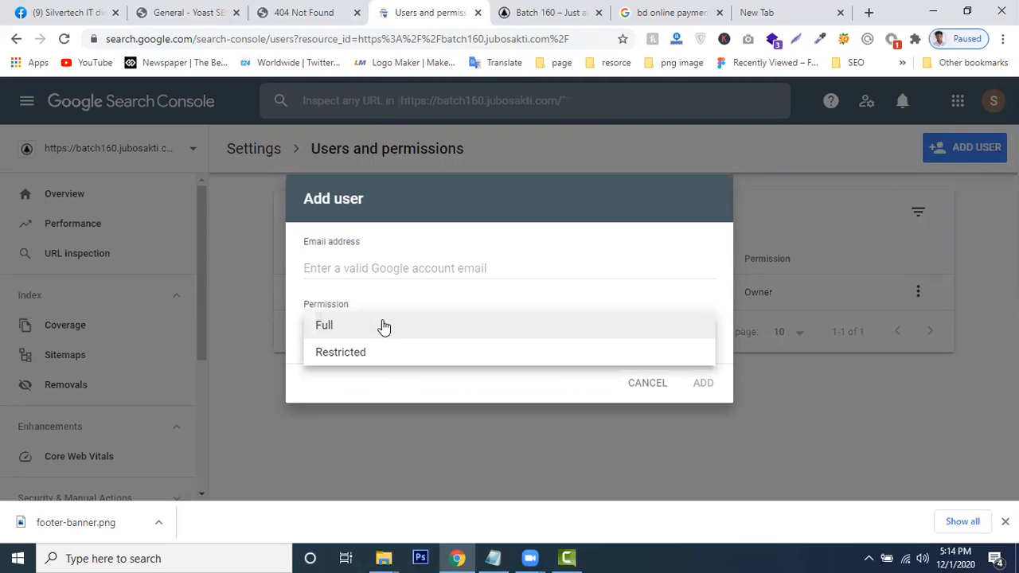
pyautogui.click(370, 359)
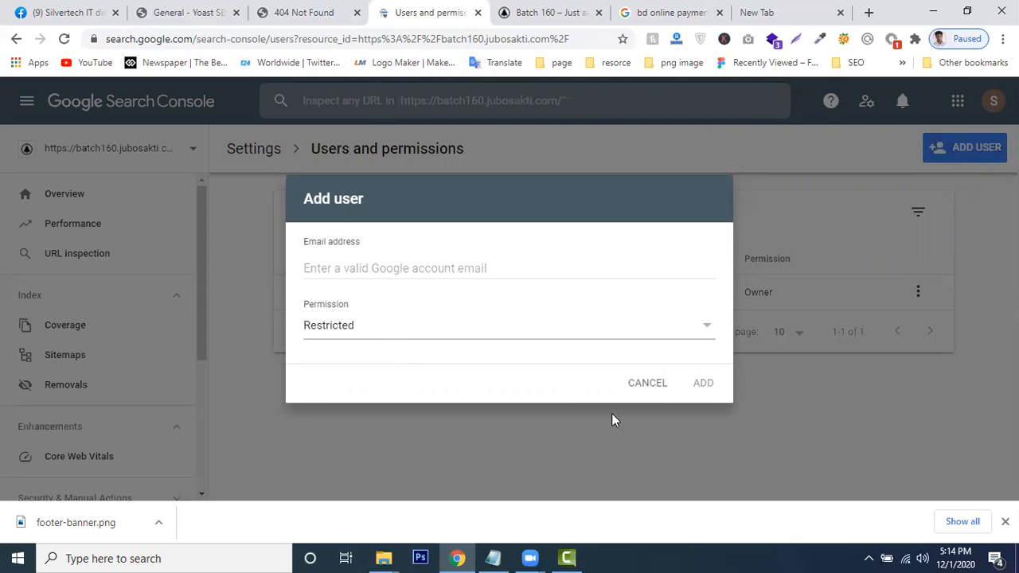
pyautogui.click(446, 270)
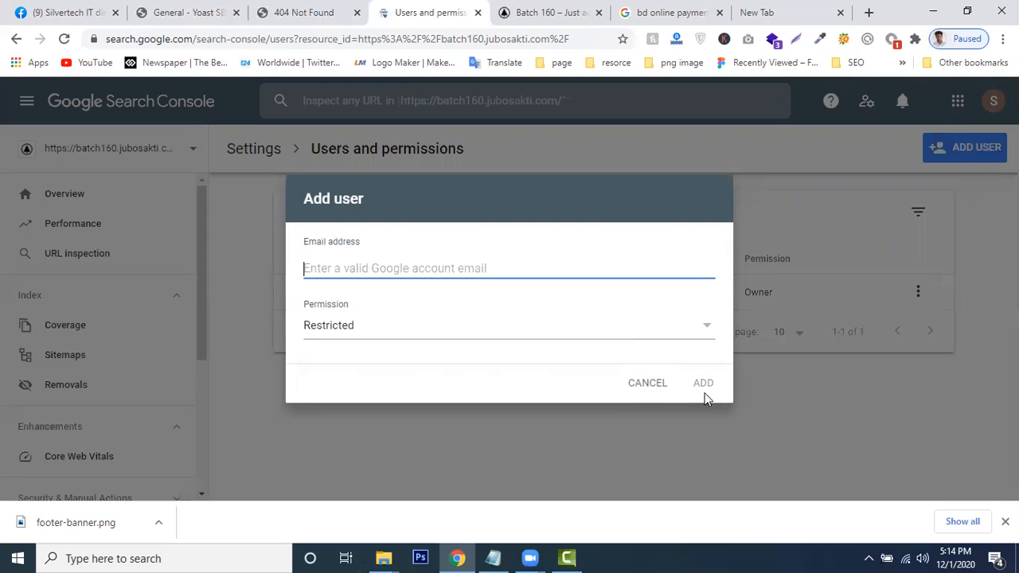
pyautogui.click(637, 383)
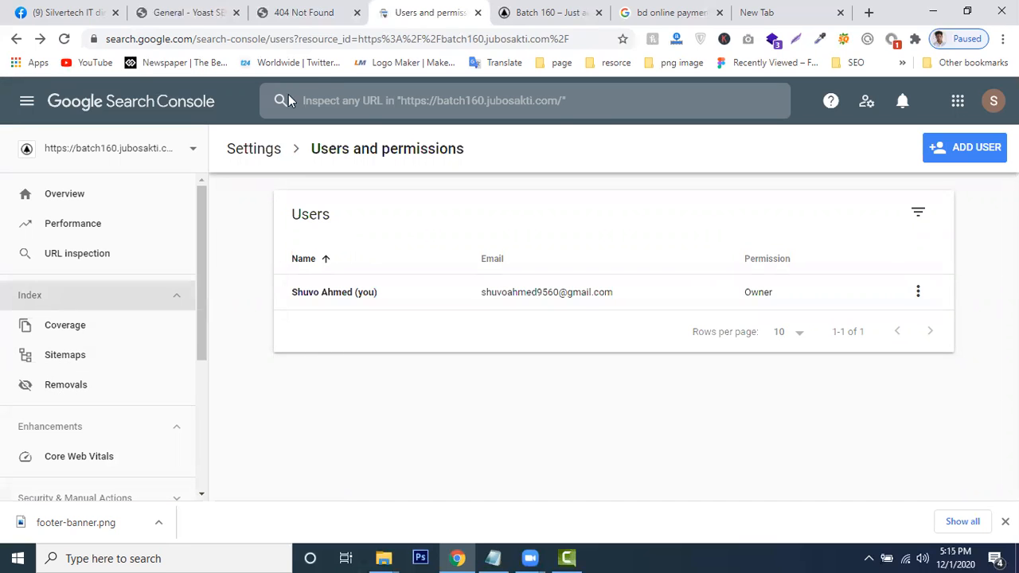
# Glance at the Batch 160 site tab, then move to the Yoast SEO settings tab
pyautogui.click(548, 10)
pyautogui.click(398, 10)
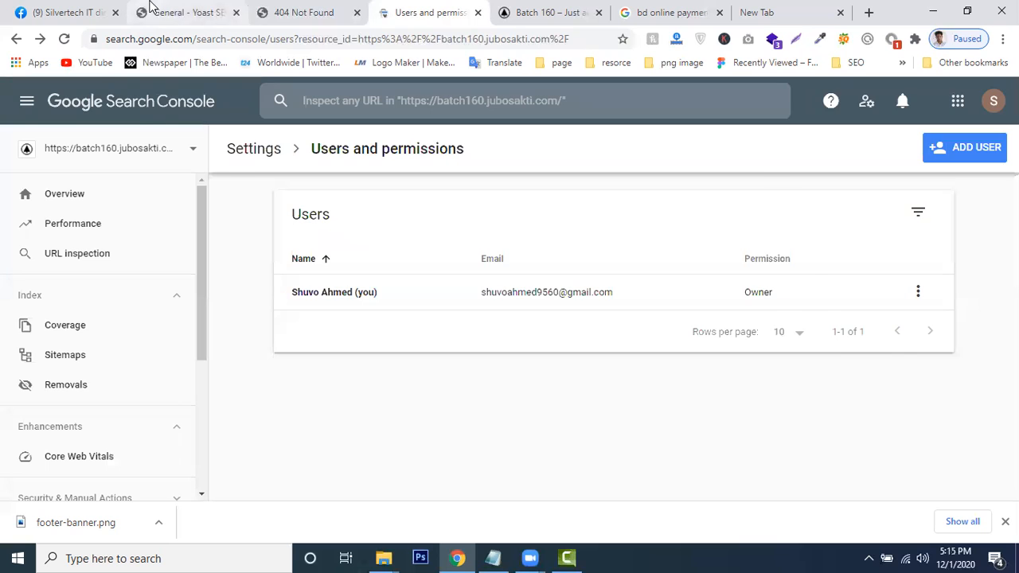
pyautogui.click(151, 6)
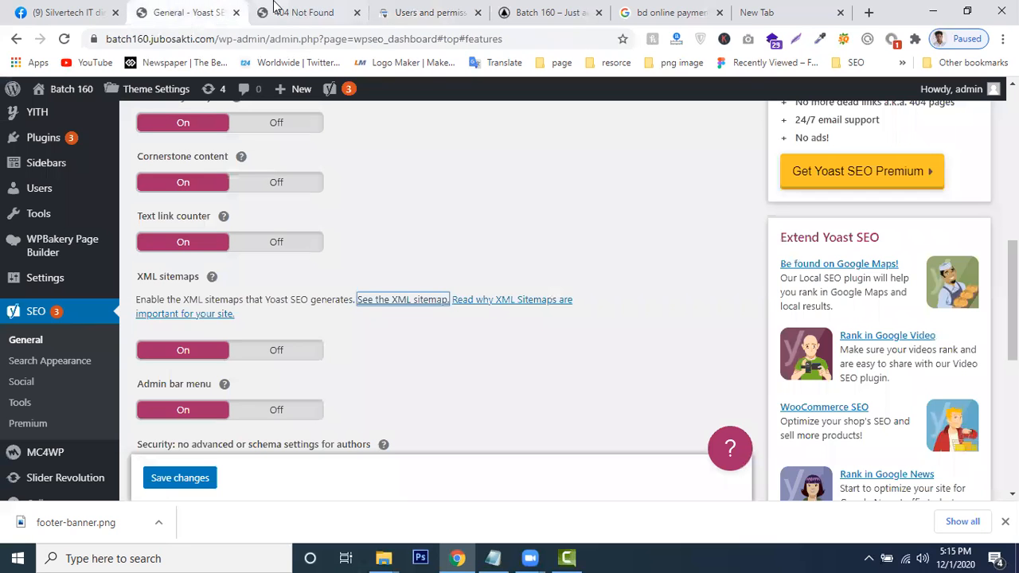
# Check the Search Console users page once more, then return to the Yoast SEO settings
pyautogui.click(430, 11)
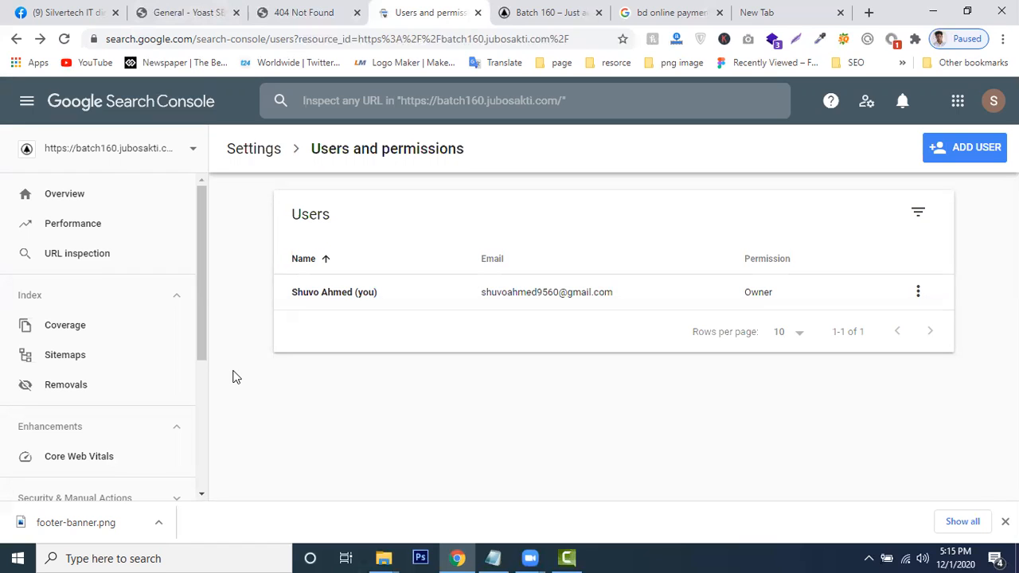
pyautogui.scroll(-2, 18, 319)
pyautogui.click(169, 7)
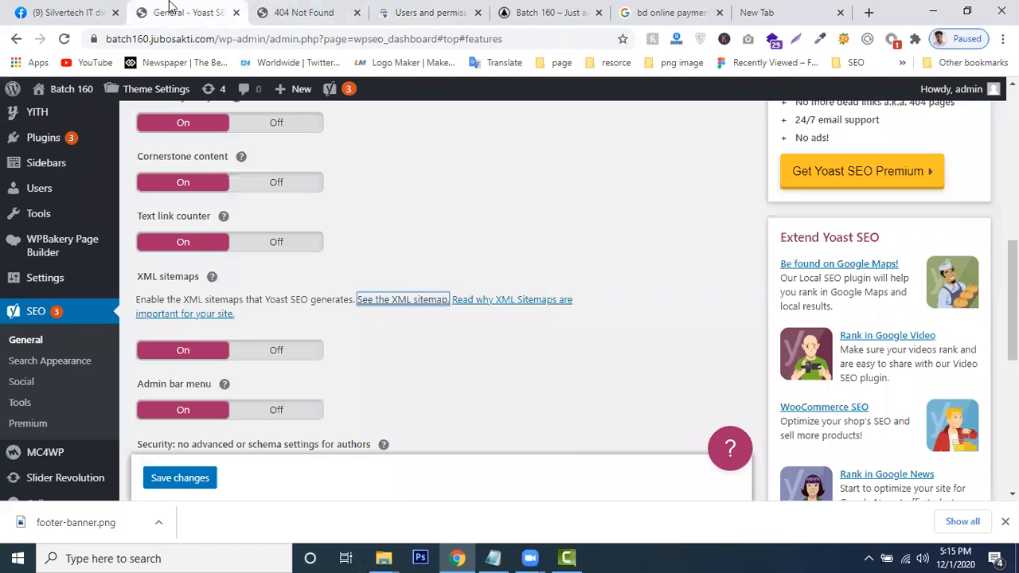
pyautogui.scroll(5, 371, 286)
pyautogui.scroll(-3, 320, 193)
pyautogui.scroll(5, 319, 193)
pyautogui.scroll(-1, 356, 273)
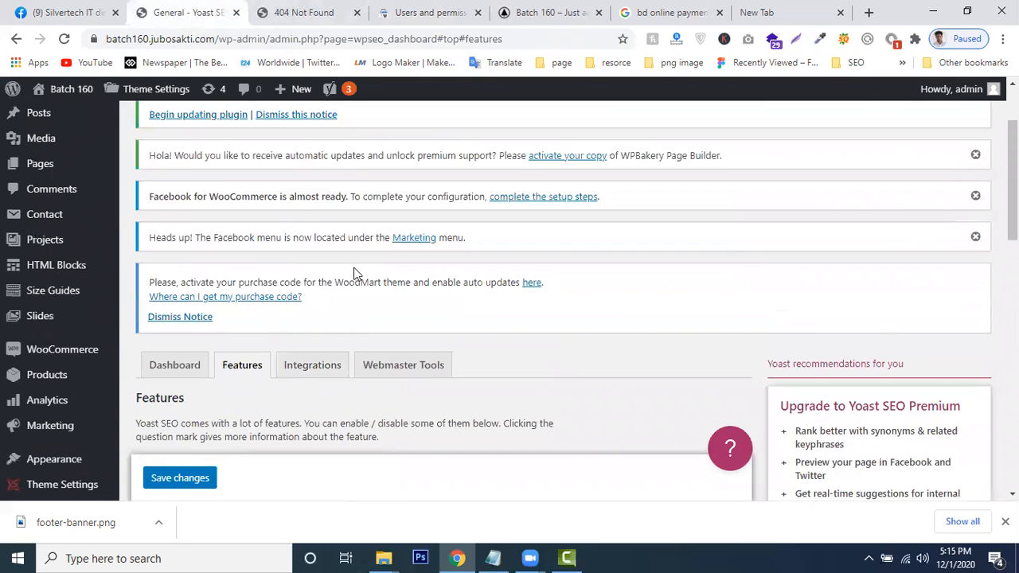
pyautogui.scroll(-2, 356, 273)
# Show Yoast's Integrations > Webmaster Tools codes: Google filled in, Bing empty
pyautogui.click(331, 253)
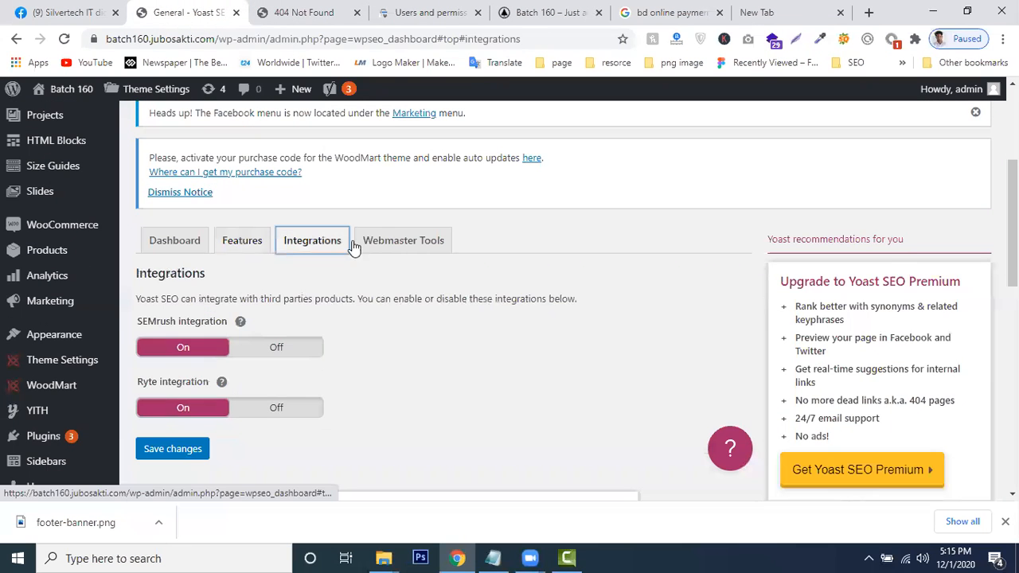
pyautogui.click(382, 240)
pyautogui.scroll(-2, 280, 255)
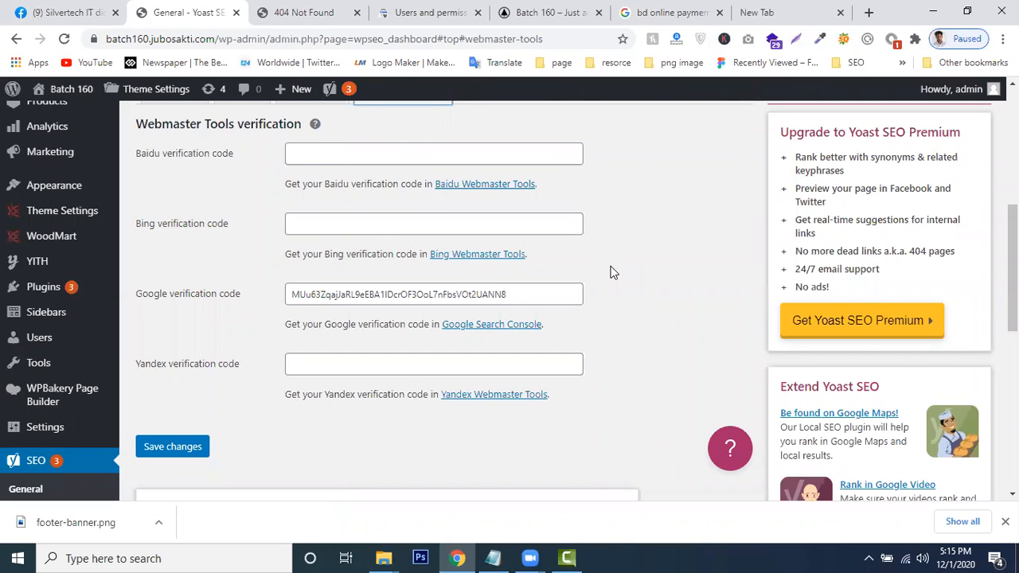
# Open Bing Webmaster Tools, discard the 404 tab, and sign in with the Google account
pyautogui.click(500, 256)
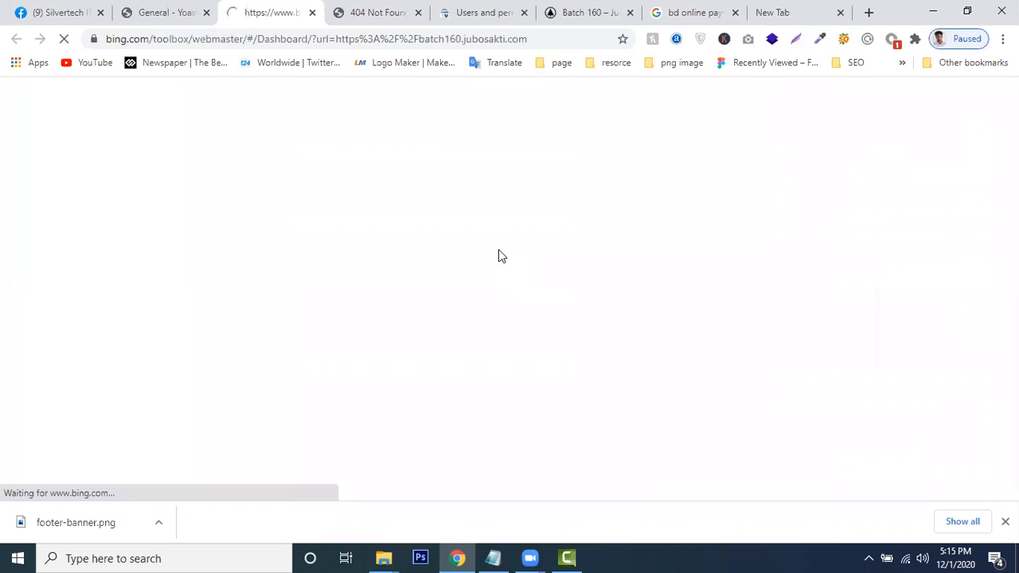
pyautogui.click(419, 12)
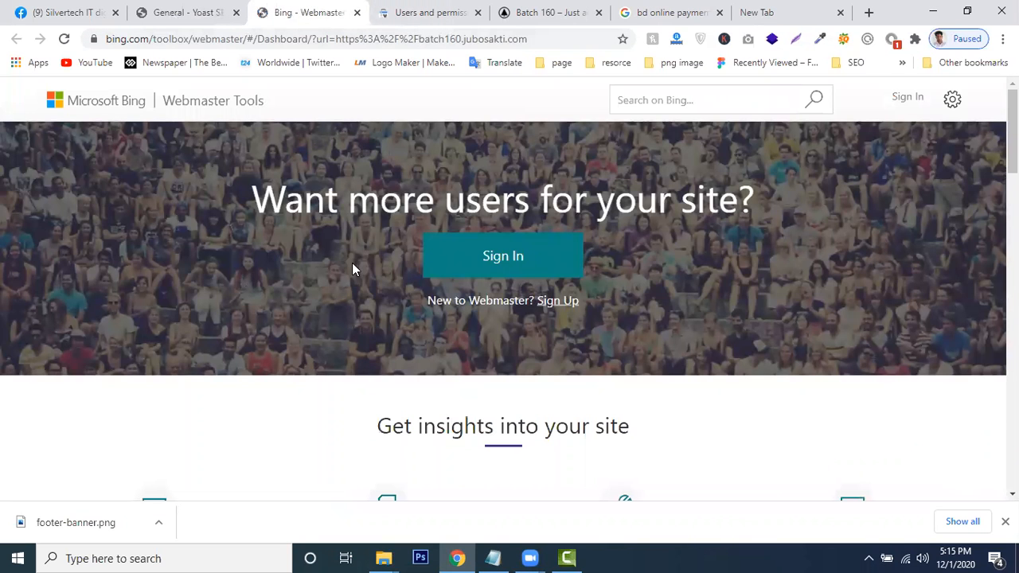
pyautogui.click(494, 257)
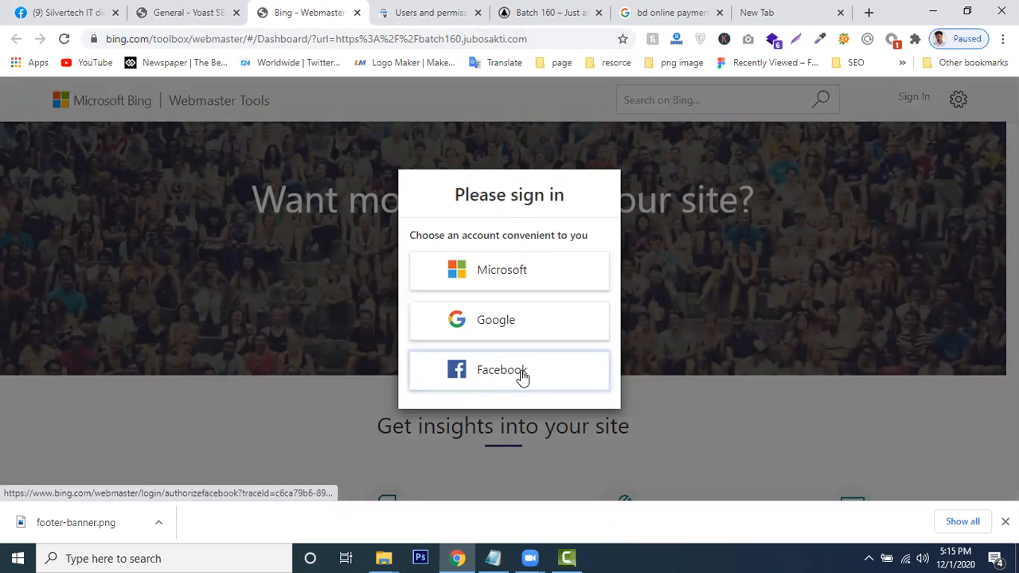
pyautogui.click(507, 329)
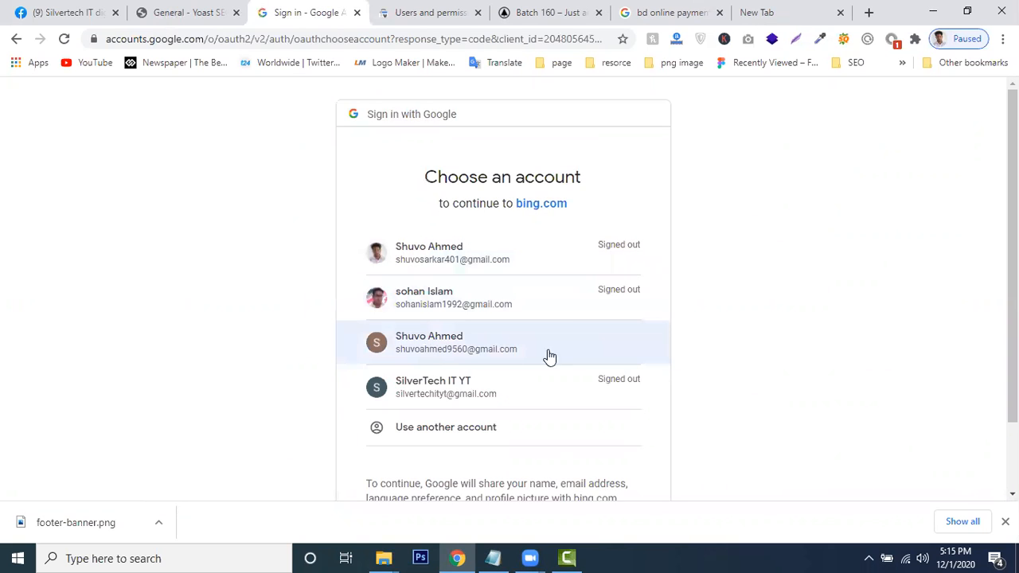
pyautogui.click(455, 352)
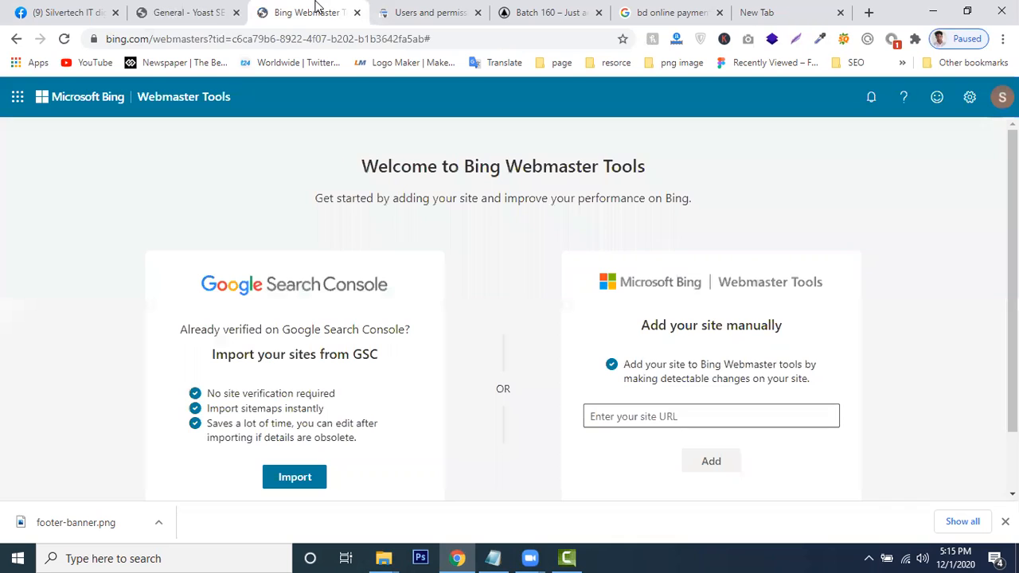
# Authorize Bing to read Search Console data and select batch160.jubosakti.com (1 sitemap) for import
pyautogui.scroll(-1, 958, 327)
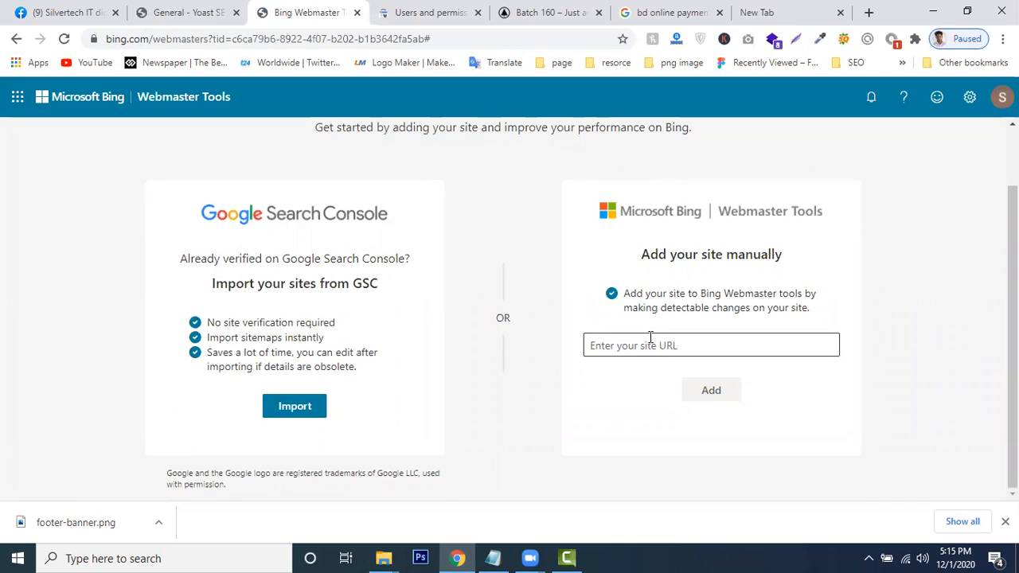
pyautogui.click(619, 355)
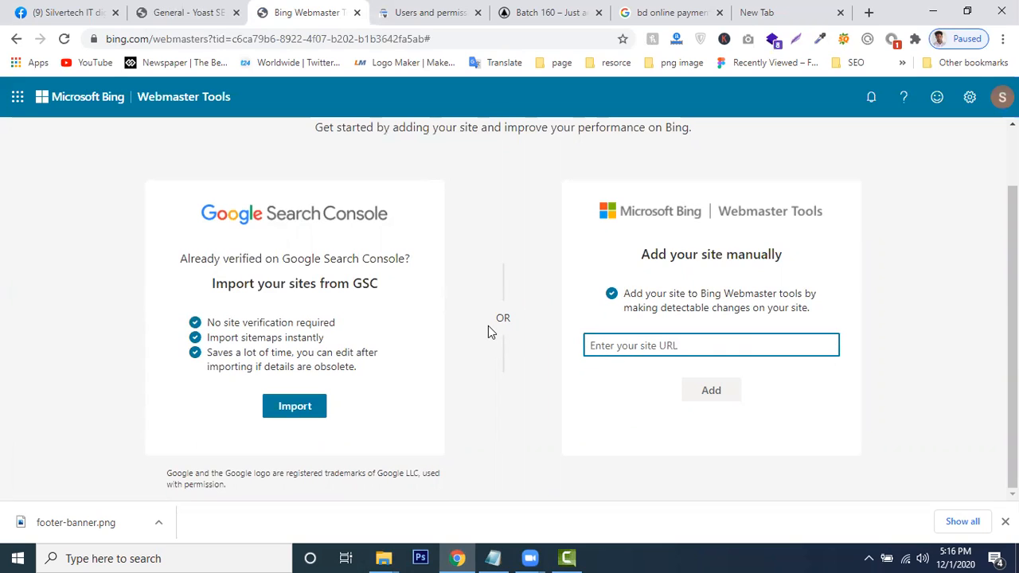
pyautogui.click(291, 412)
pyautogui.scroll(-1, 776, 326)
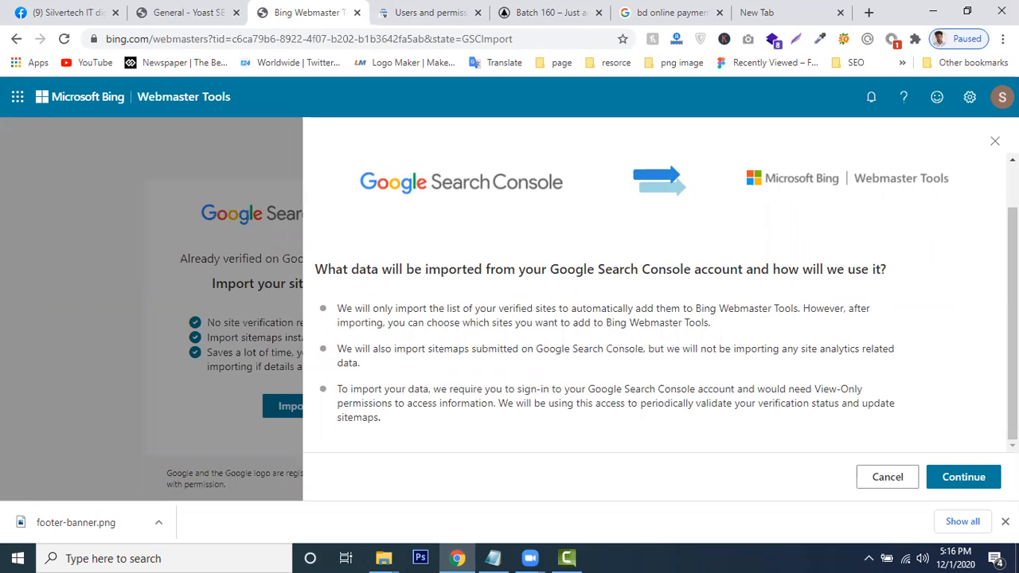
pyautogui.click(964, 480)
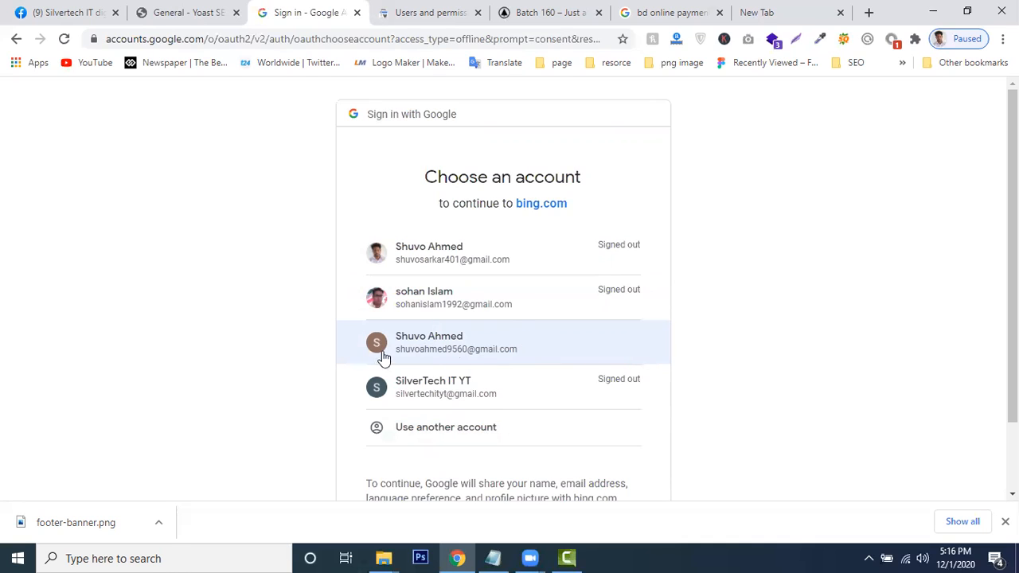
pyautogui.click(466, 346)
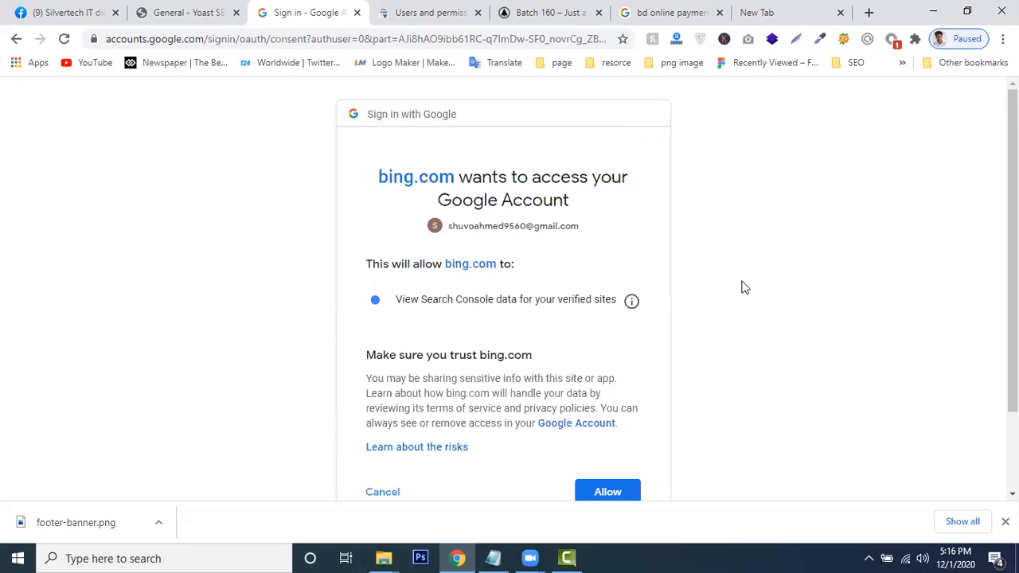
pyautogui.click(609, 495)
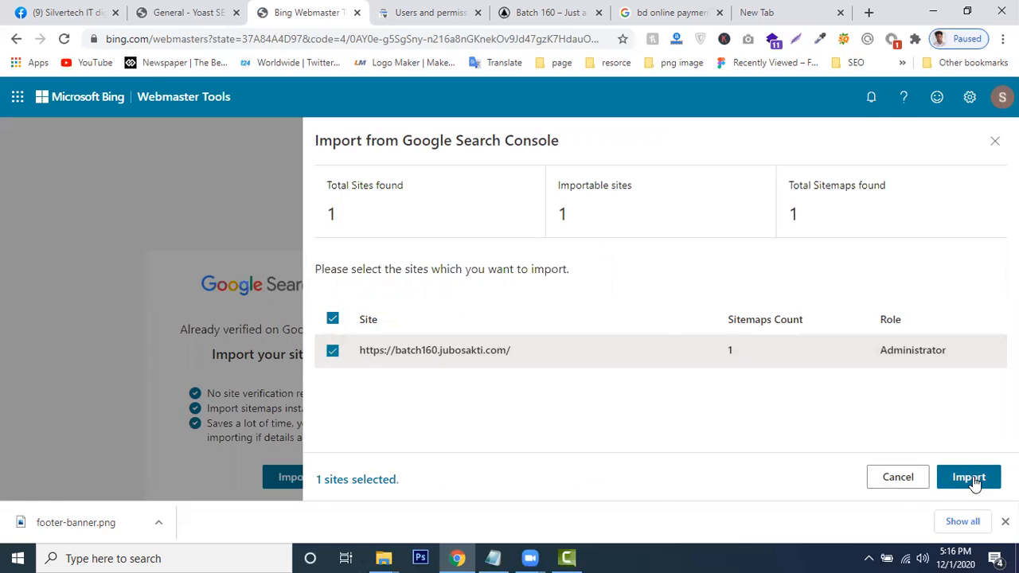
pyautogui.click(333, 319)
pyautogui.click(333, 319)
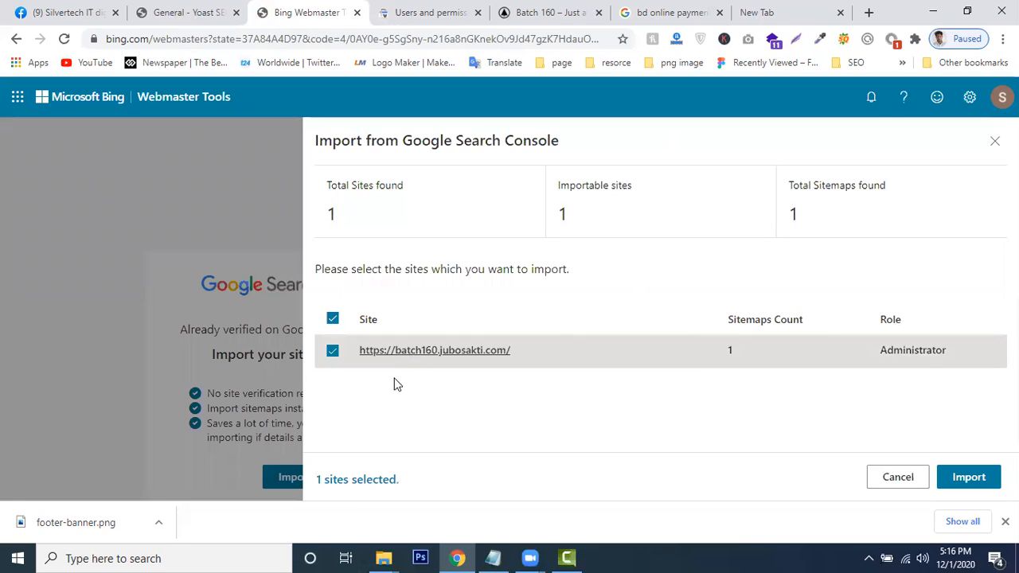
# Import the selected site, which fails with 'Site addition unsuccessful'
pyautogui.click(969, 478)
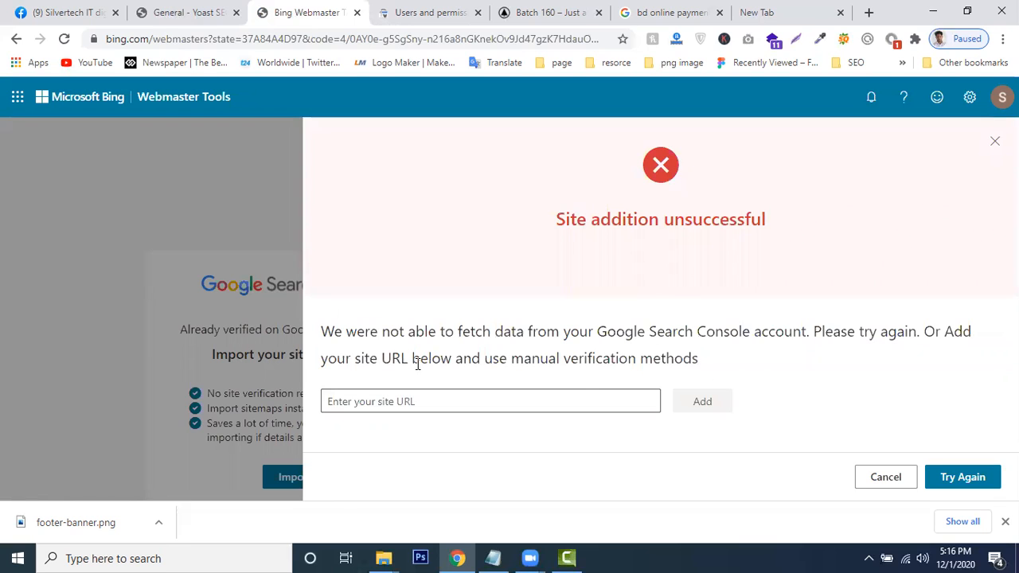
pyautogui.moveTo(587, 221); pyautogui.dragTo(646, 234)
pyautogui.click(646, 235)
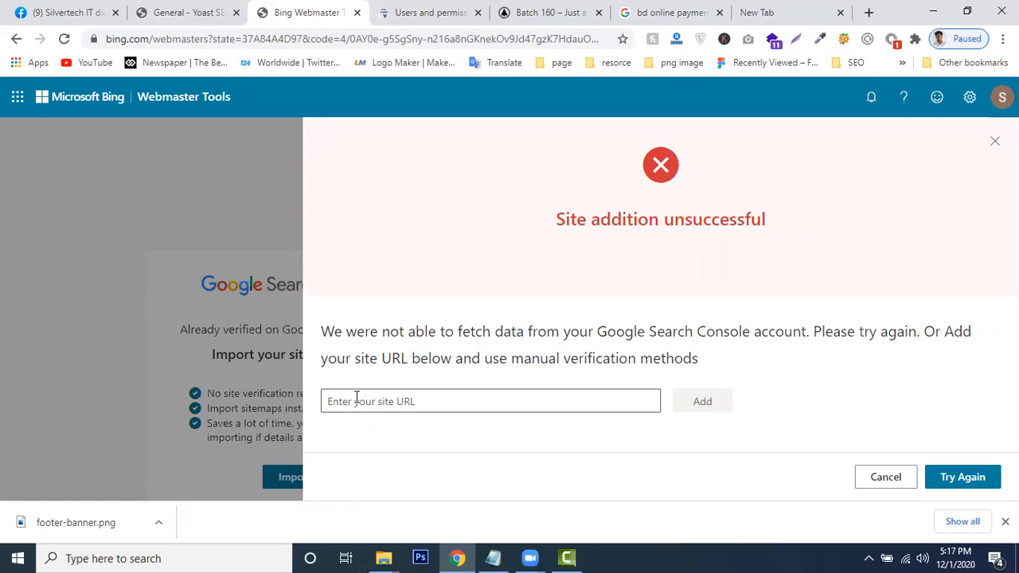
pyautogui.click(193, 10)
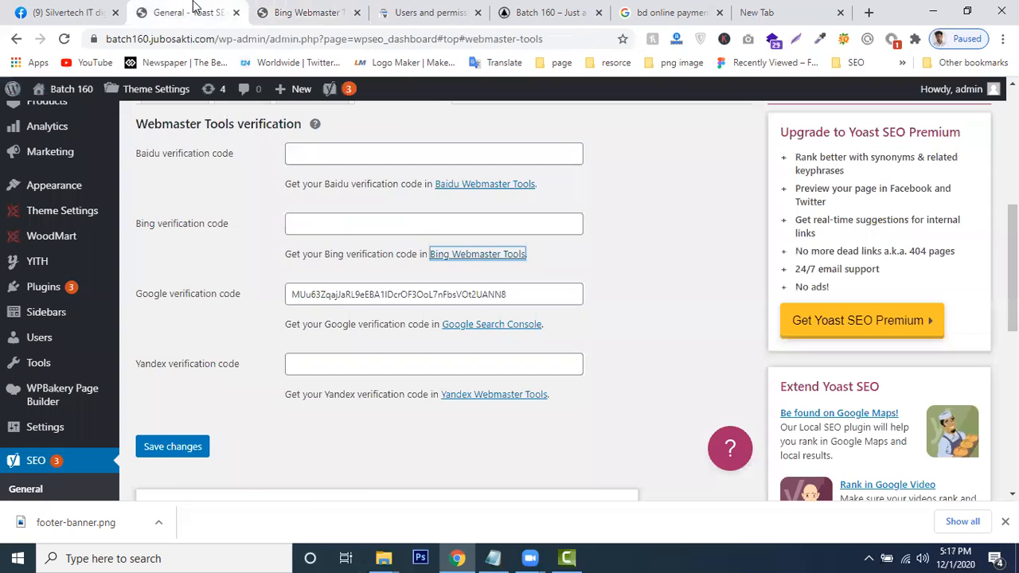
pyautogui.moveTo(215, 38); pyautogui.dragTo(5, 38)
pyautogui.hotkey('ctrl', 'c')
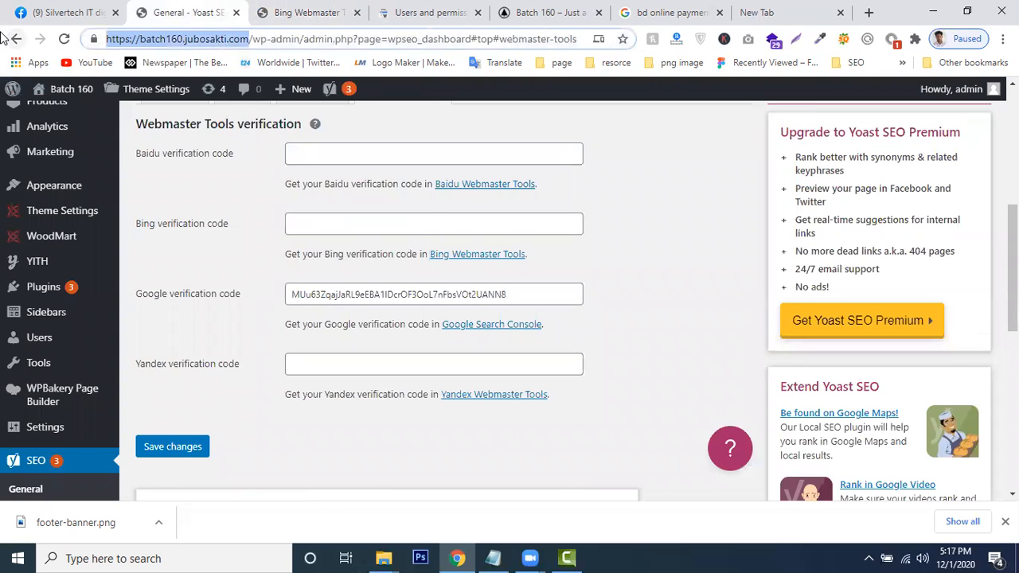
pyautogui.click(306, 12)
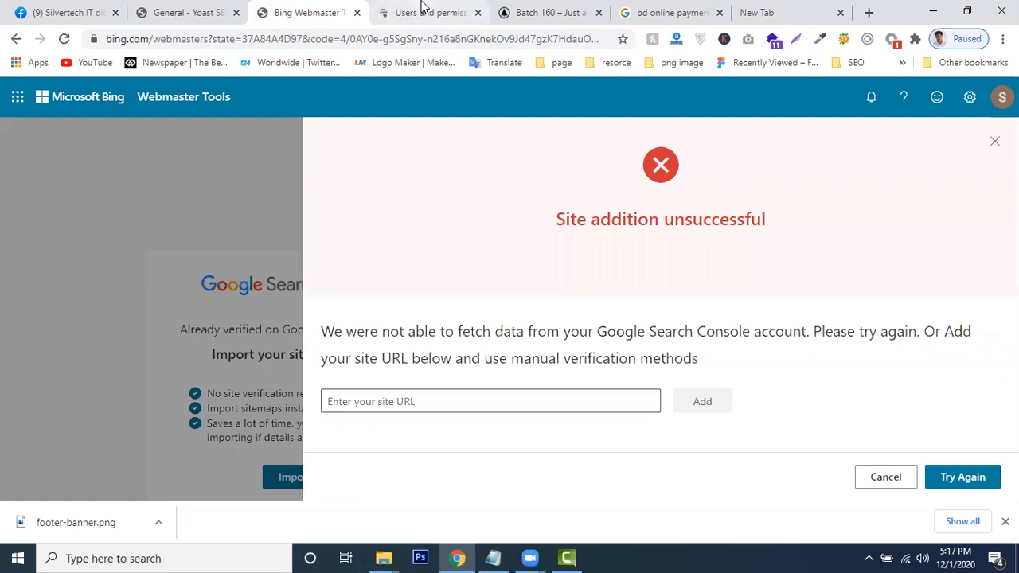
pyautogui.click(376, 397)
pyautogui.hotkey('ctrl', 'v')
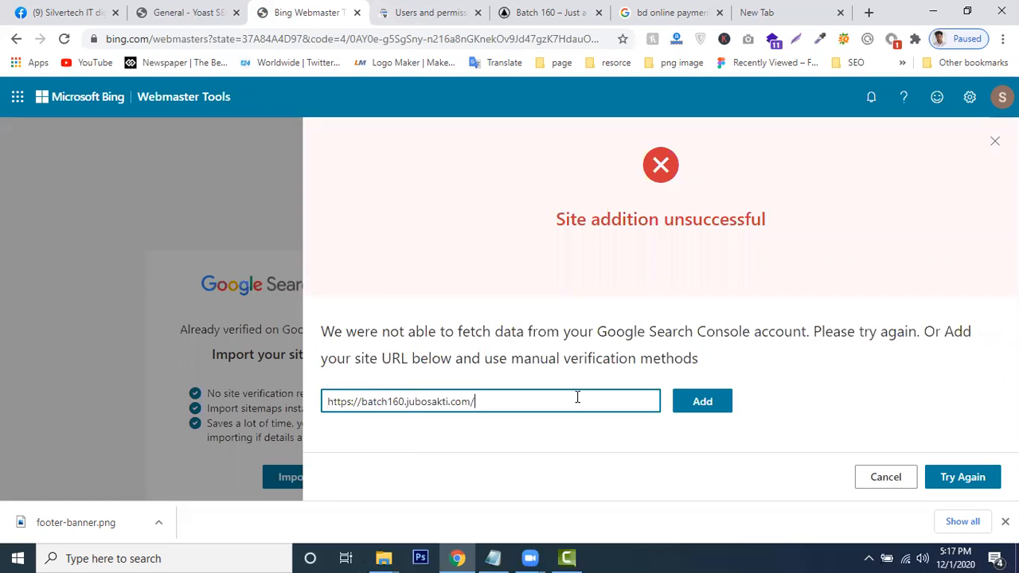
pyautogui.click(698, 407)
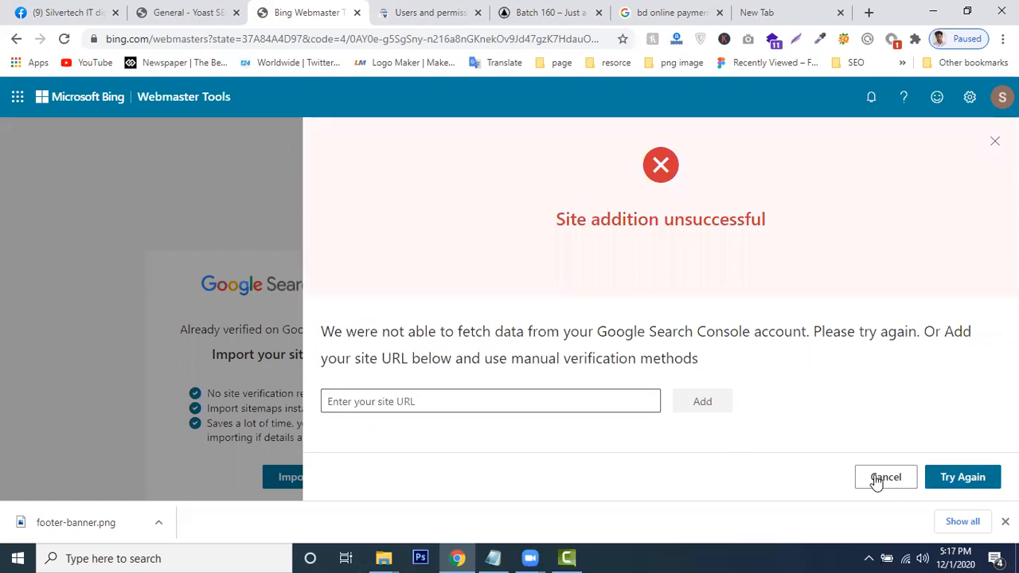
pyautogui.click(875, 478)
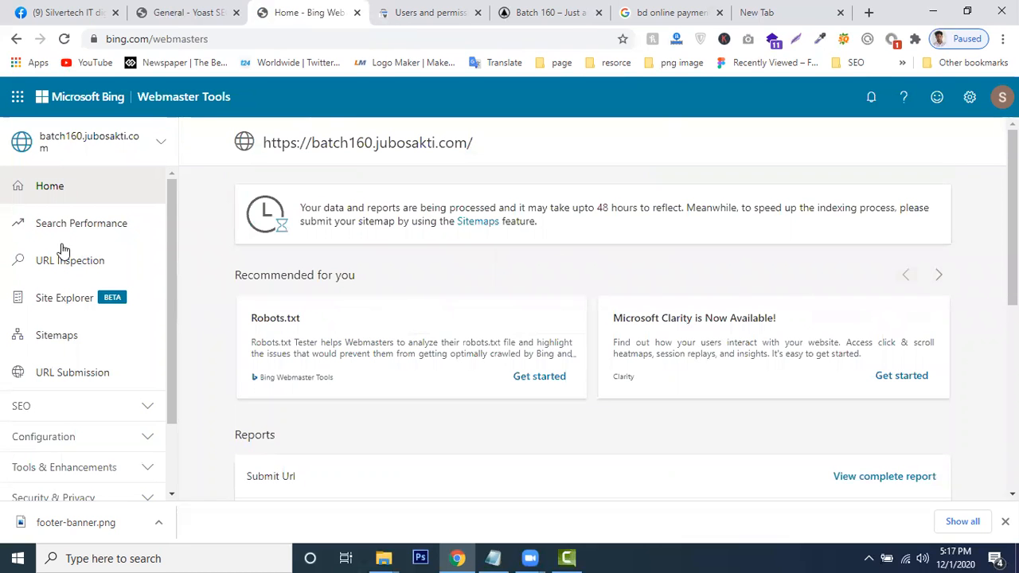
# Read the data processing notice and select batch160.jubosakti.com from the site list
pyautogui.moveTo(317, 208); pyautogui.dragTo(530, 203)
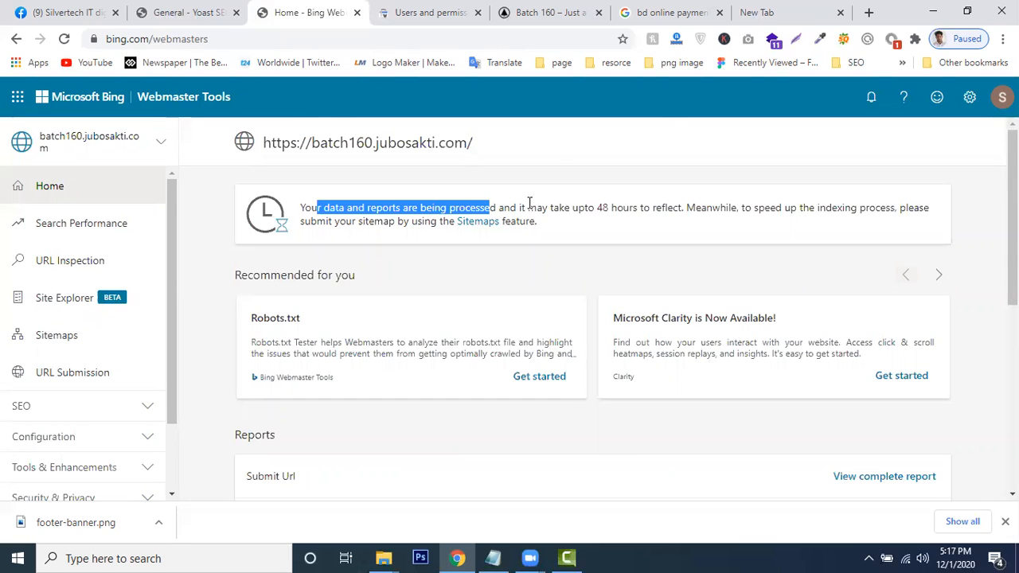
pyautogui.doubleClick(589, 208)
pyautogui.click(156, 141)
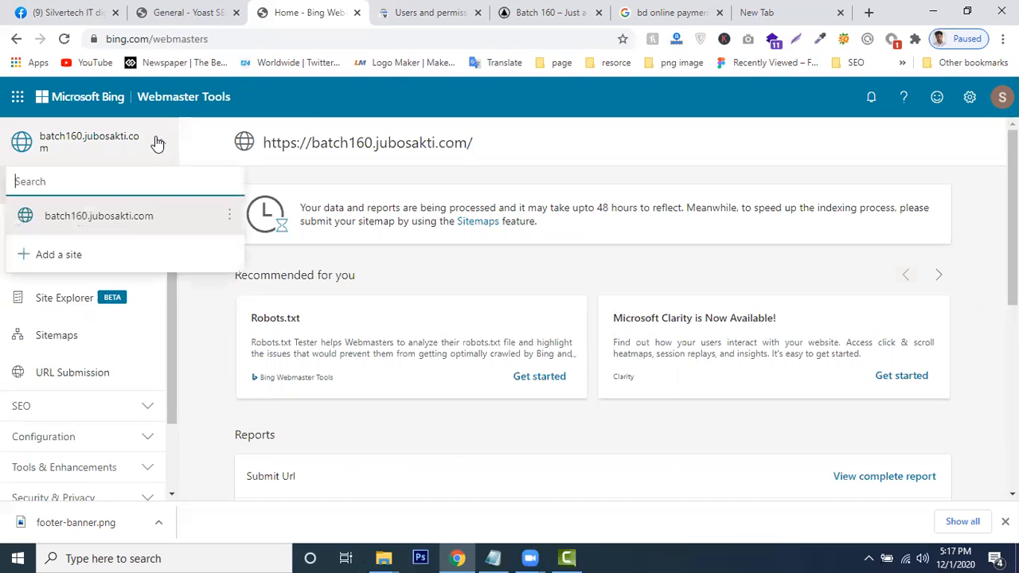
pyautogui.click(92, 216)
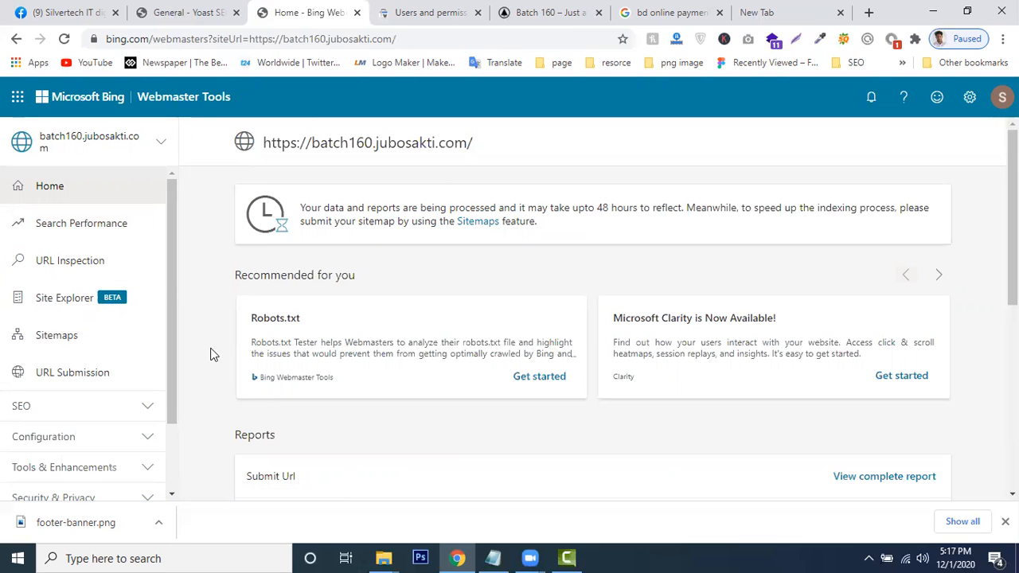
# Review Search Performance and URL Inspection, ending on Sitemaps showing sitemap_index.xml as Processing
pyautogui.click(103, 234)
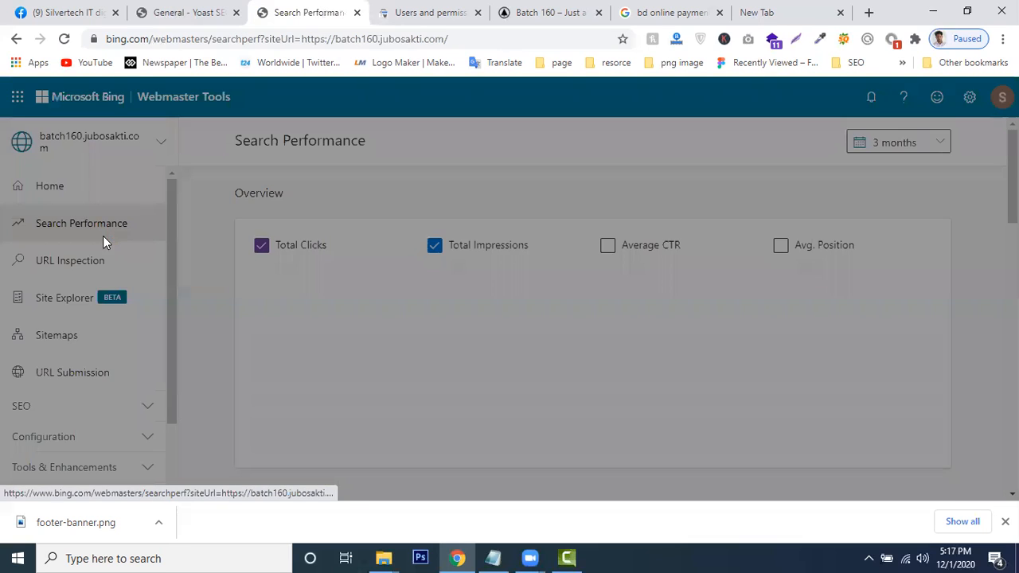
pyautogui.click(55, 277)
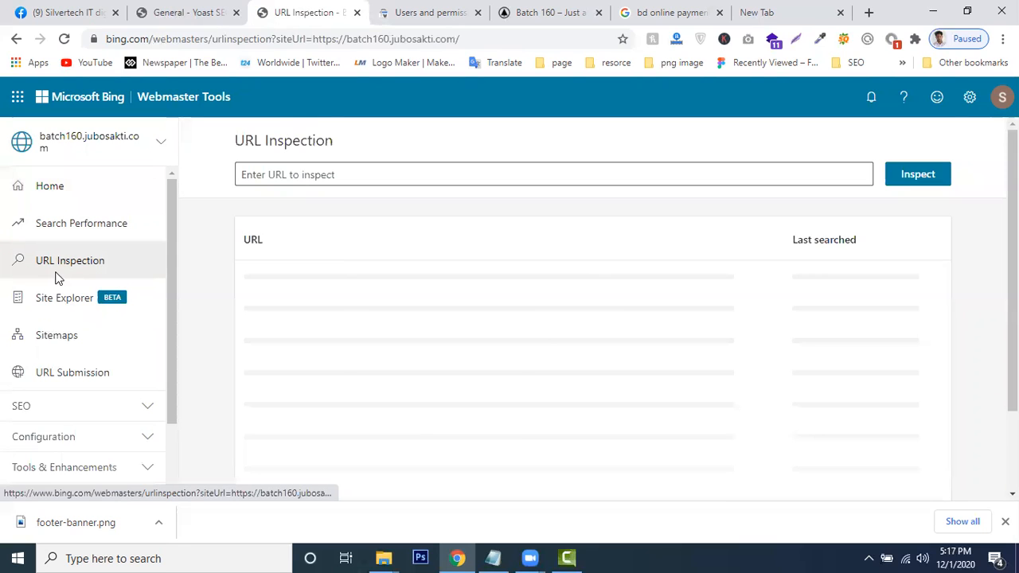
pyautogui.click(54, 339)
pyautogui.scroll(-2, 455, 256)
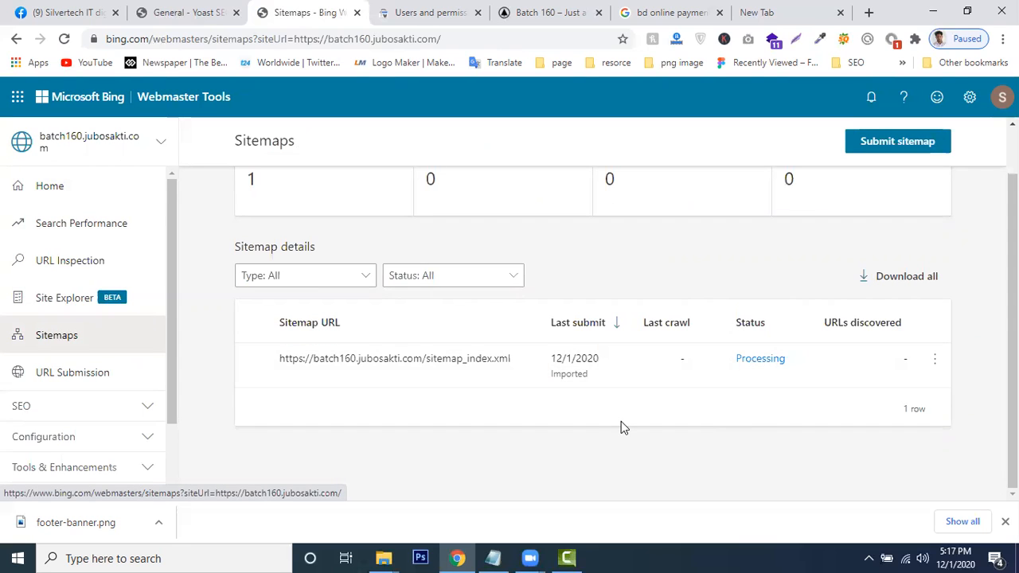
pyautogui.scroll(1, 621, 422)
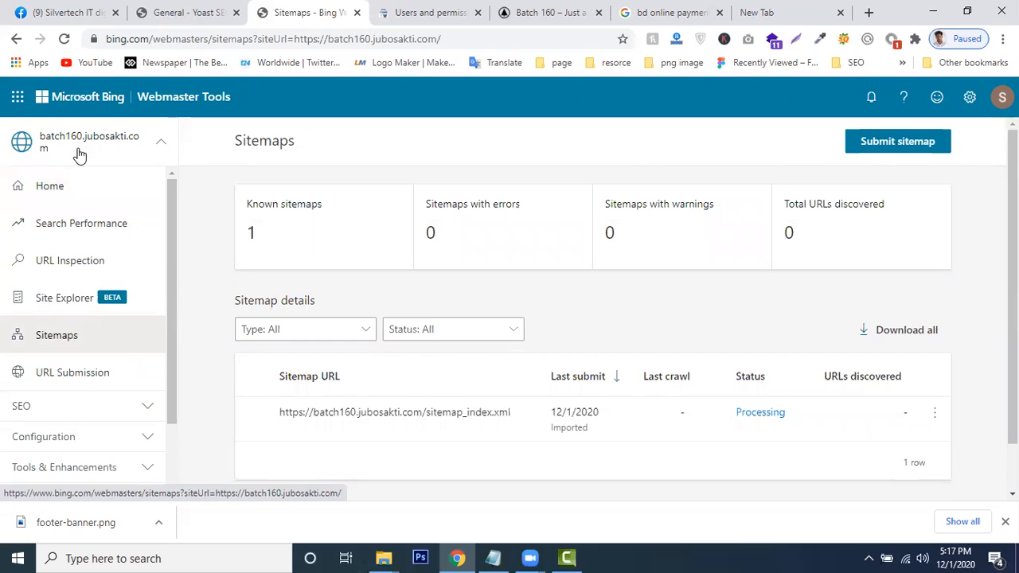
pyautogui.click(75, 142)
pyautogui.click(94, 261)
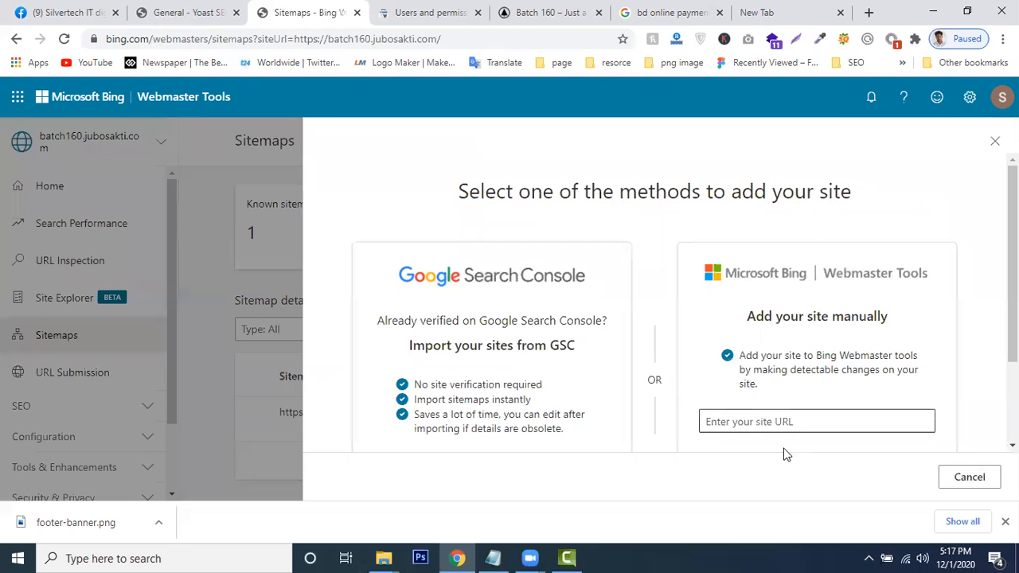
pyautogui.click(764, 419)
pyautogui.scroll(-2, 761, 351)
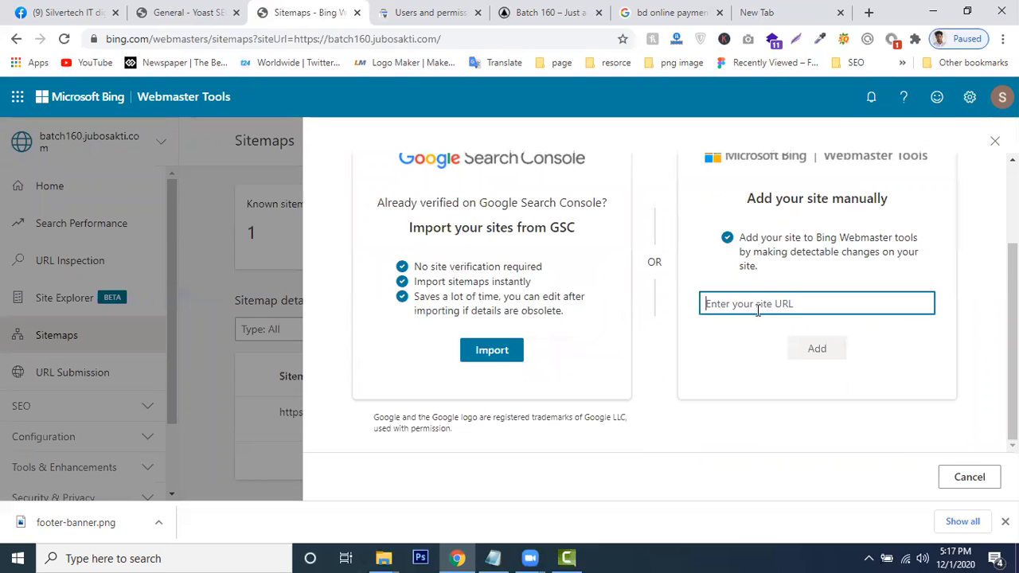
pyautogui.hotkey('ctrl', 'v')
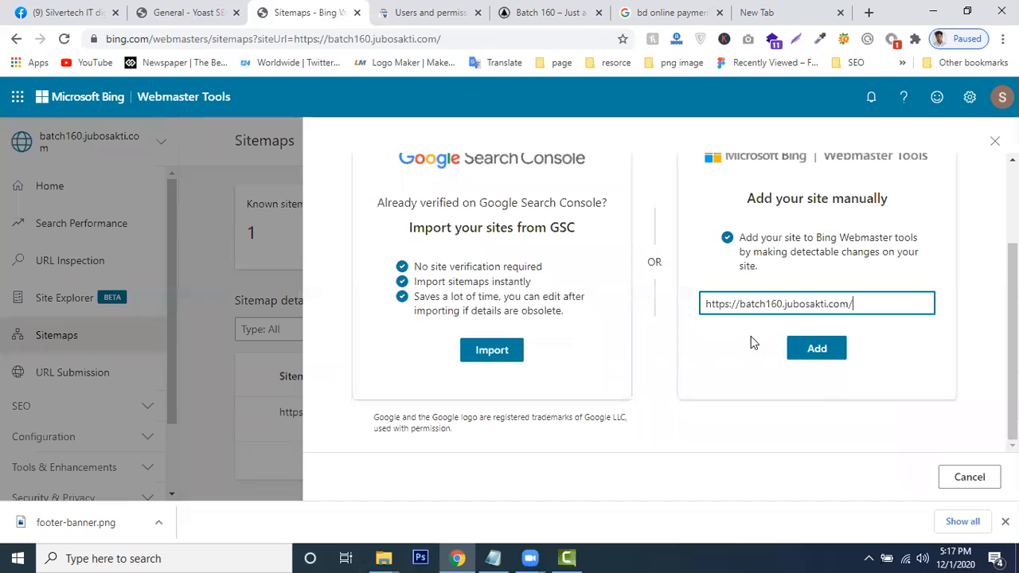
pyautogui.click(823, 358)
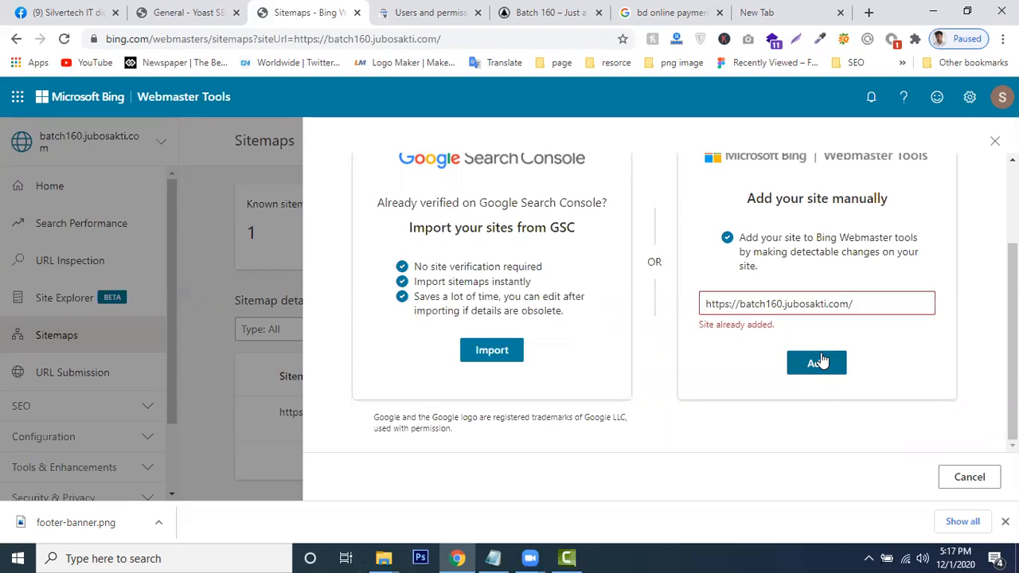
pyautogui.moveTo(698, 331); pyautogui.dragTo(770, 326)
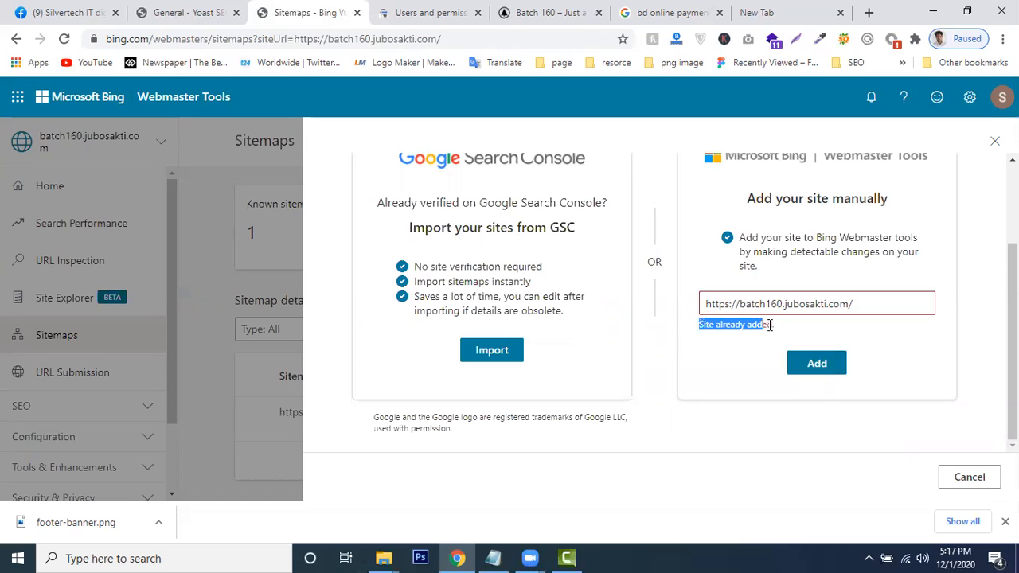
pyautogui.click(750, 326)
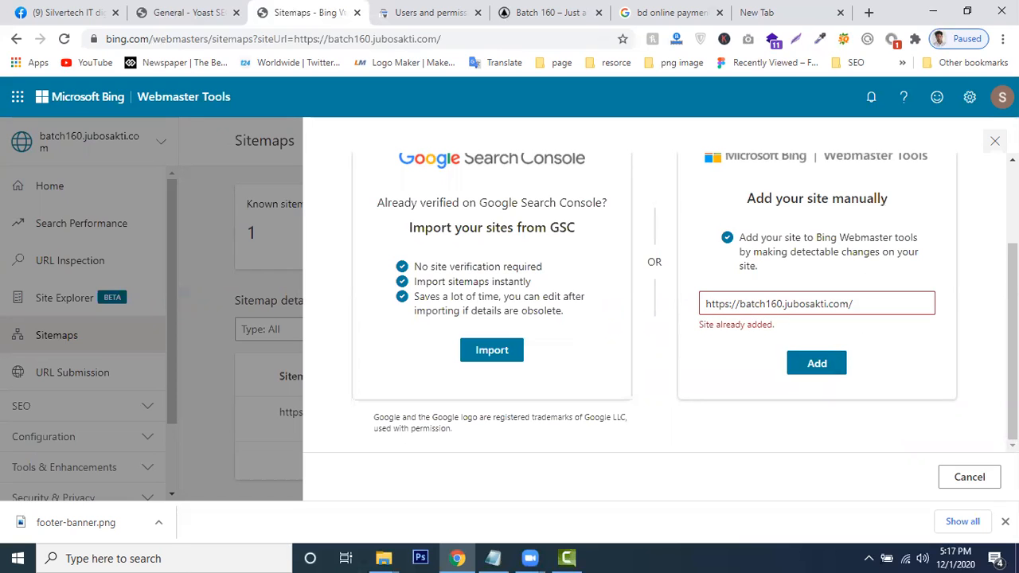
pyautogui.click(994, 140)
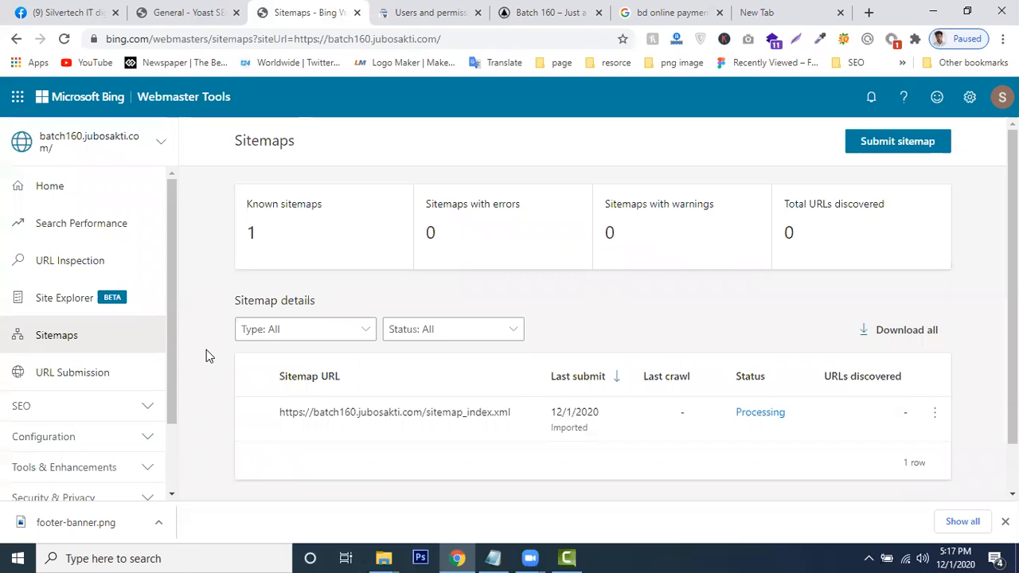
pyautogui.scroll(-1, 201, 406)
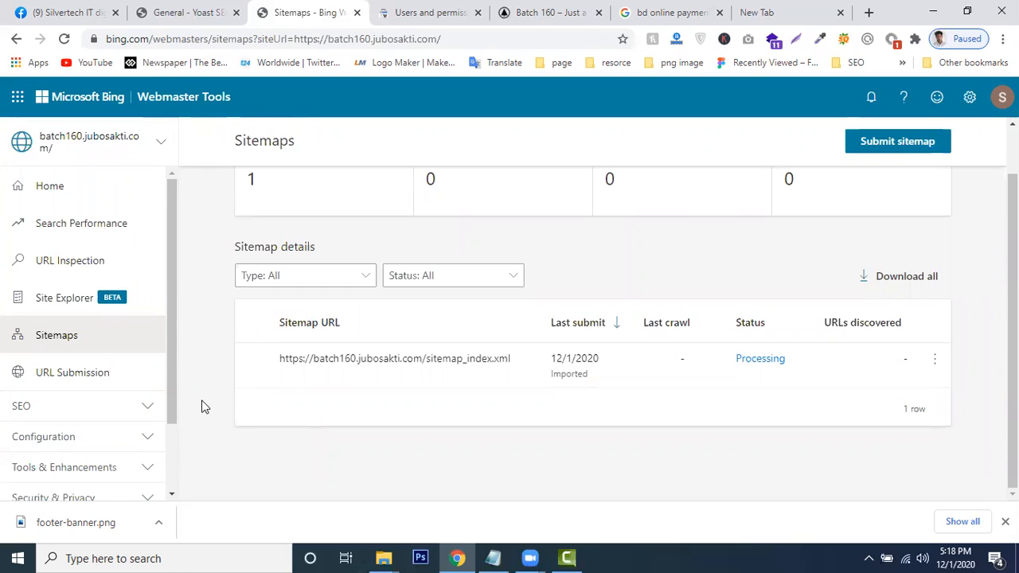
# Go to WordPress's SEO > Search Appearance to view the Title Separator choices
pyautogui.click(187, 12)
pyautogui.scroll(-3, 13, 318)
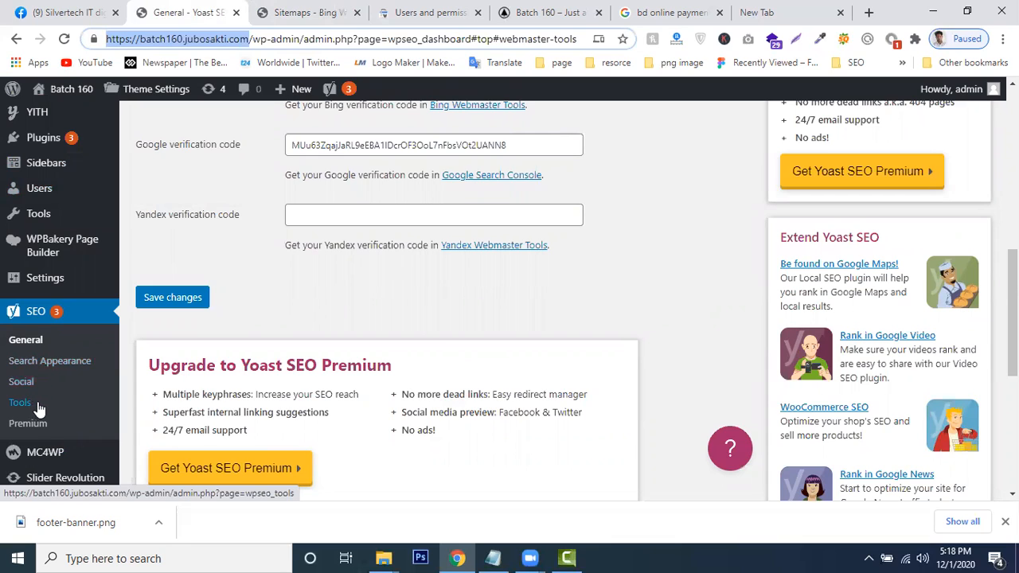
pyautogui.click(62, 362)
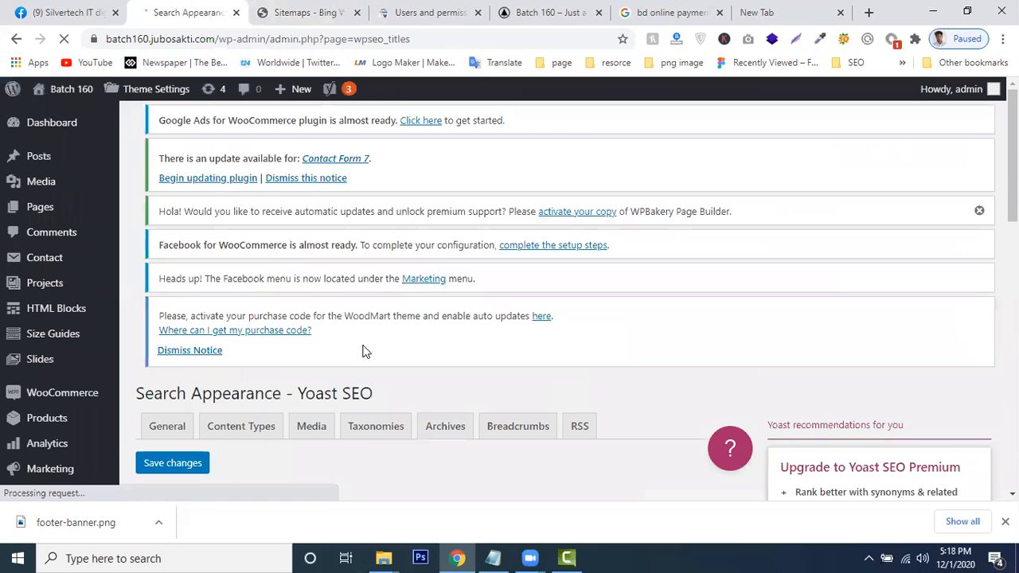
pyautogui.scroll(-2, 740, 351)
pyautogui.moveTo(1013, 201); pyautogui.dragTo(1013, 232)
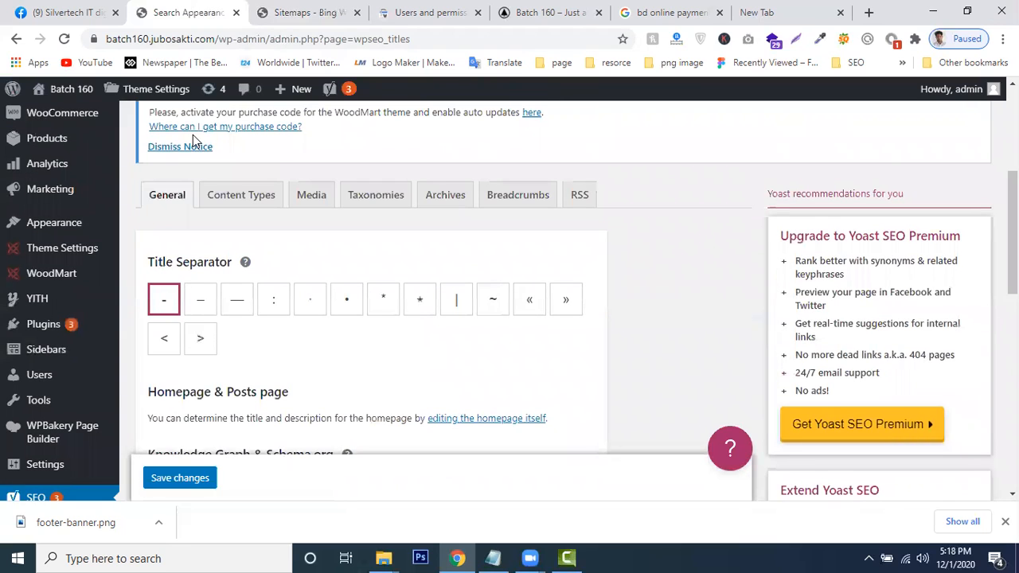
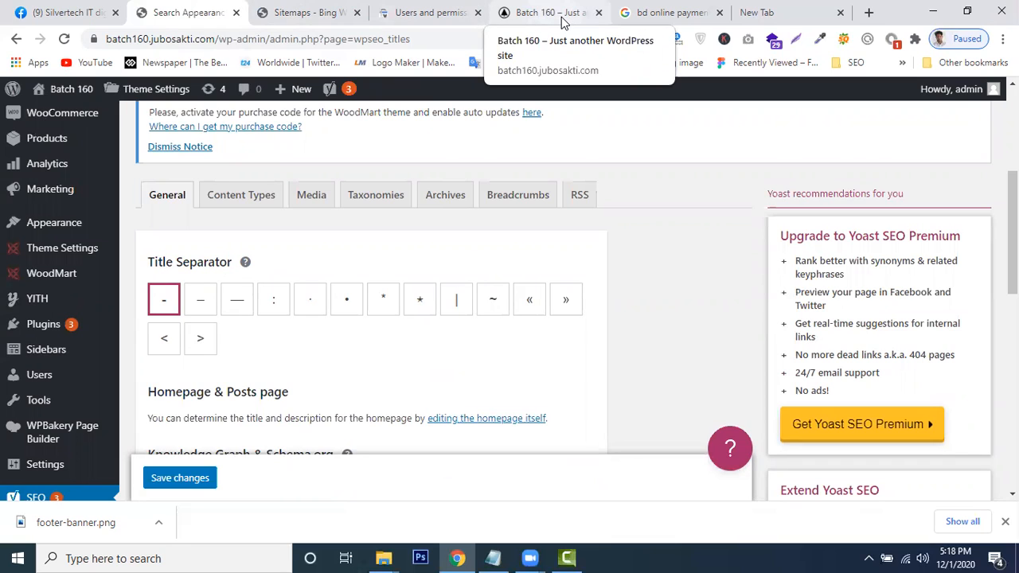
# Pick the vertical bar '|' as the title separator
pyautogui.click(454, 309)
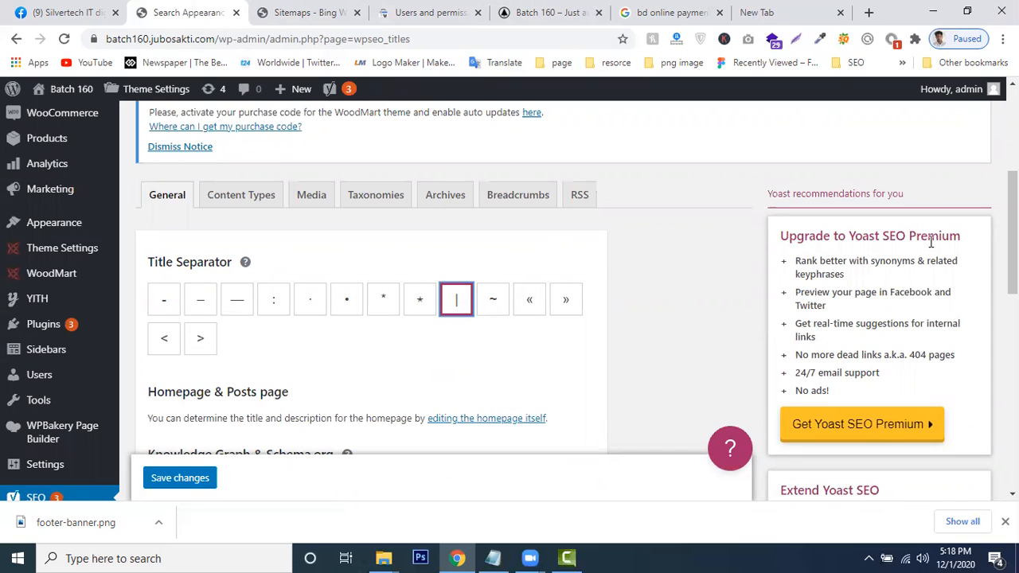
pyautogui.scroll(-1, 570, 280)
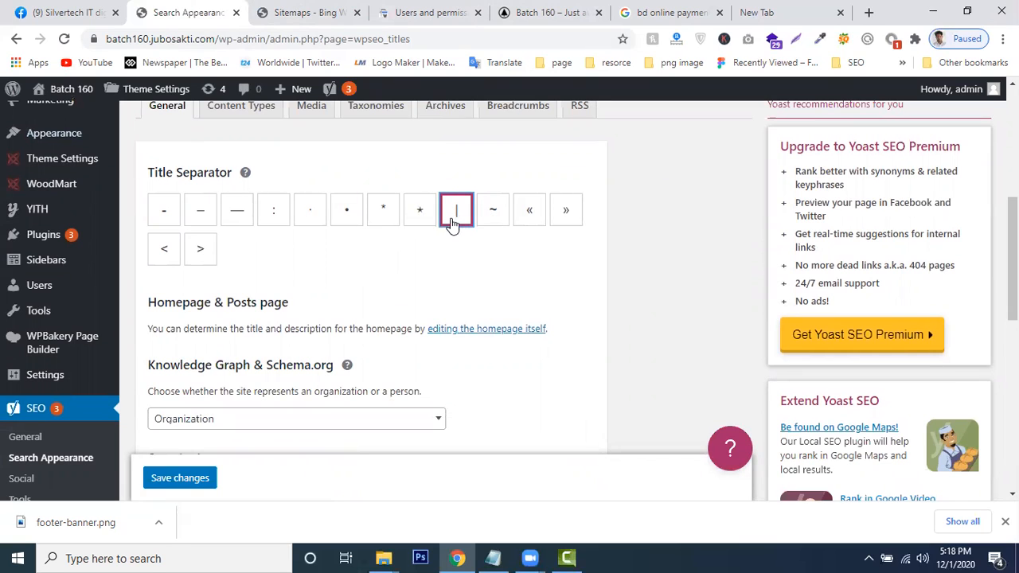
pyautogui.scroll(-1, 820, 289)
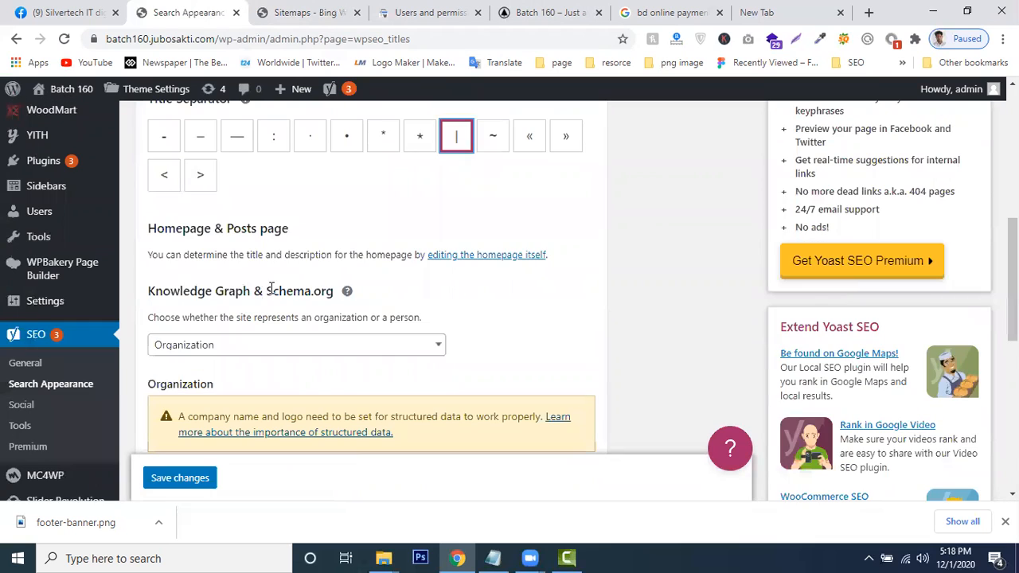
# Keep Organization as the Knowledge Graph choice for representing the site
pyautogui.click(372, 348)
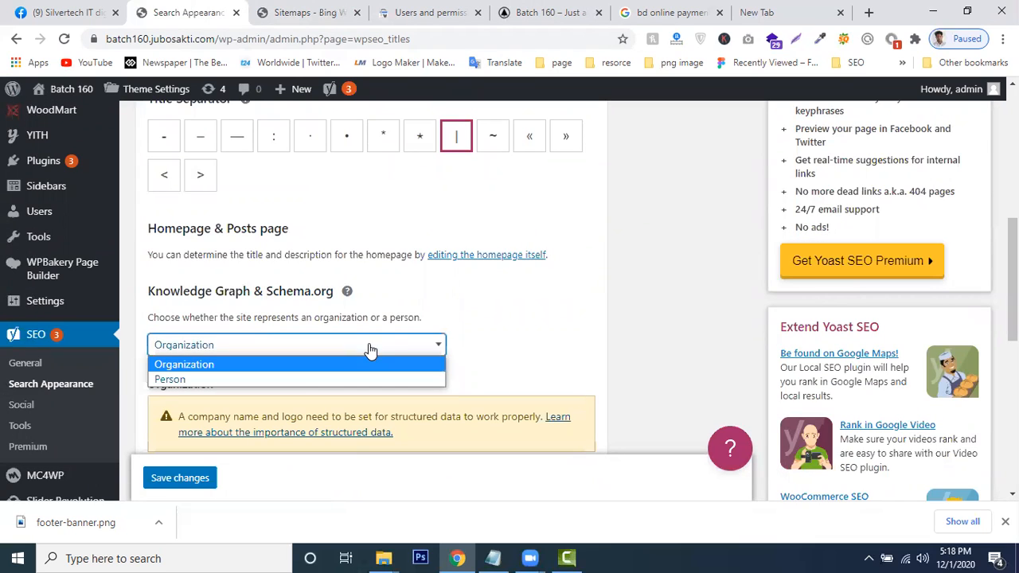
pyautogui.click(273, 318)
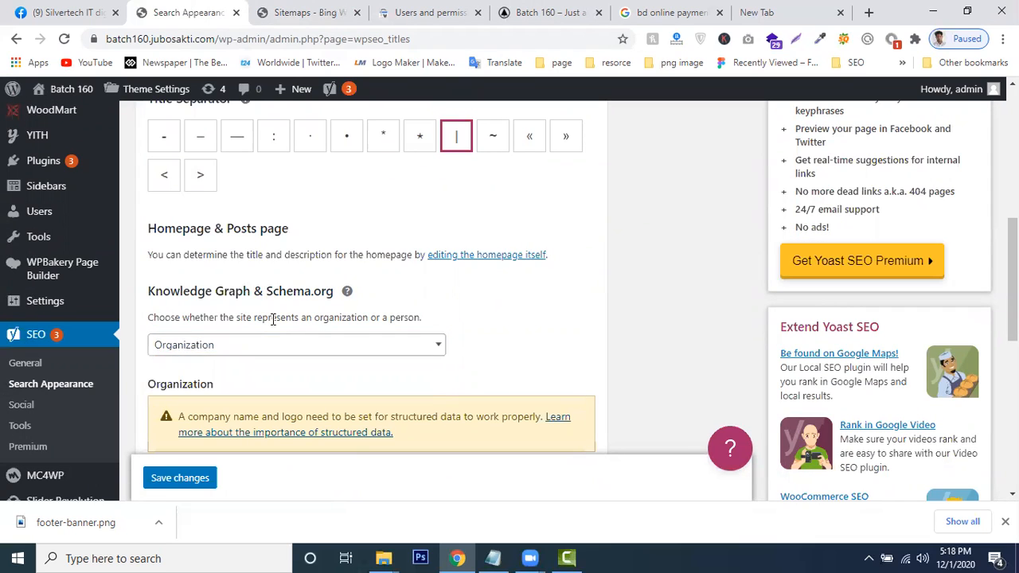
pyautogui.click(217, 348)
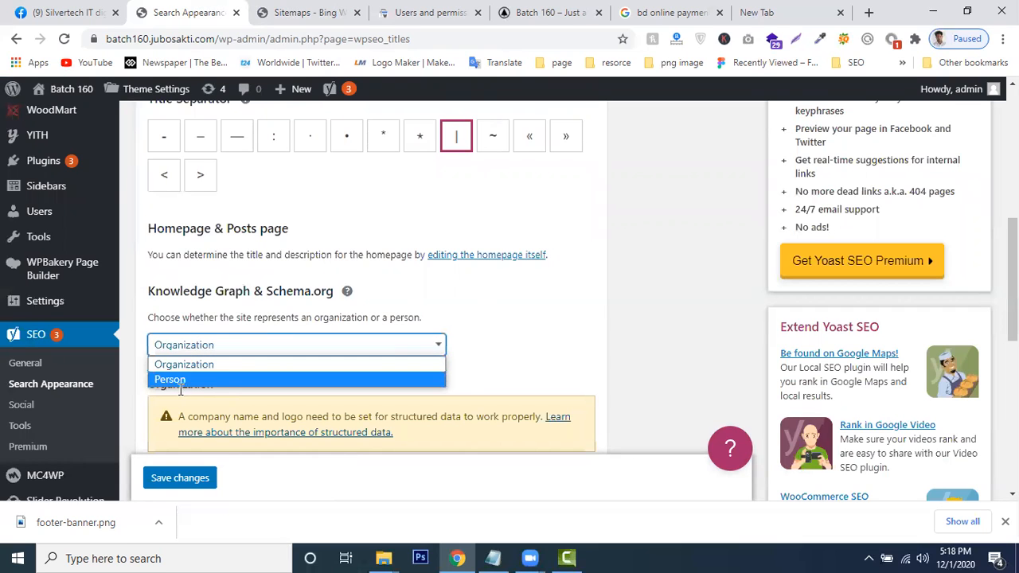
pyautogui.click(239, 365)
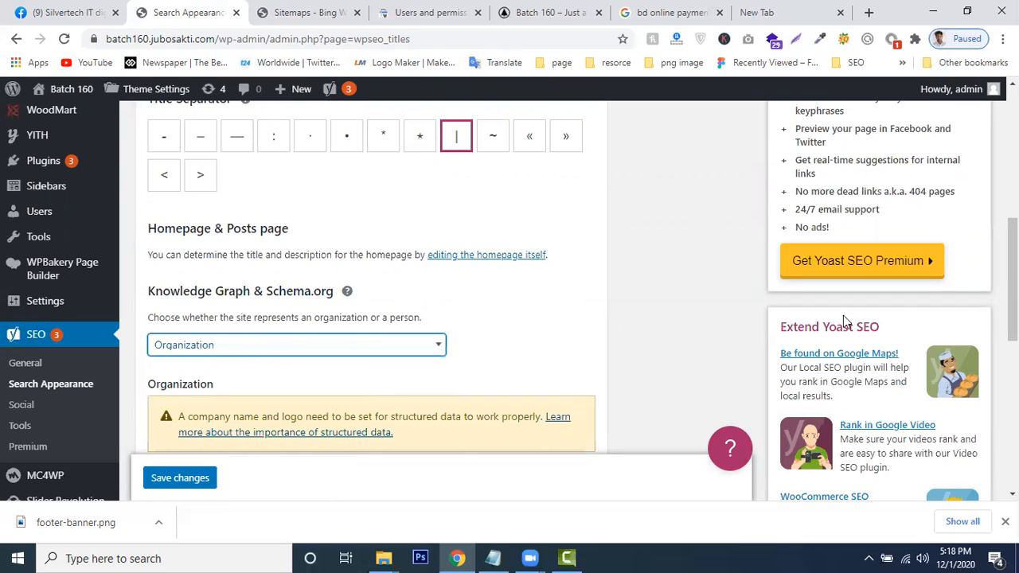
pyautogui.scroll(-1, 239, 365)
pyautogui.scroll(-3, 366, 319)
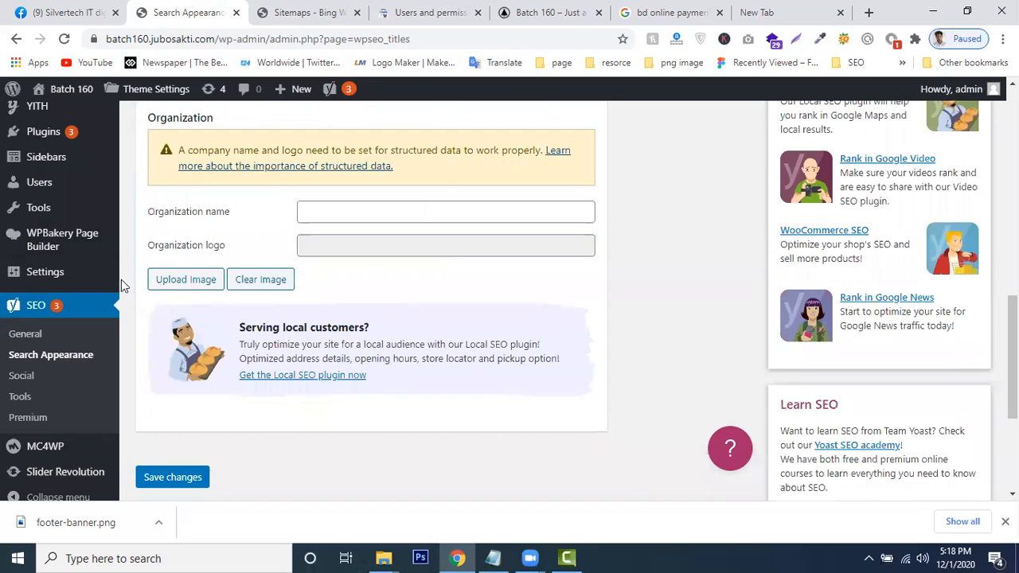
# Enter 'silvertech it' as the organization name
pyautogui.click(310, 215)
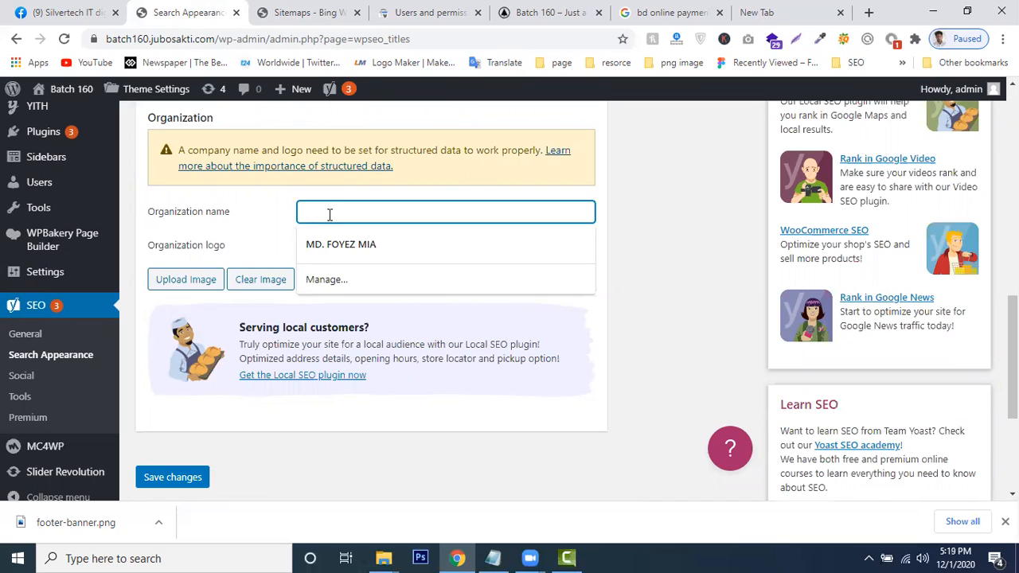
pyautogui.write('silvertech it')
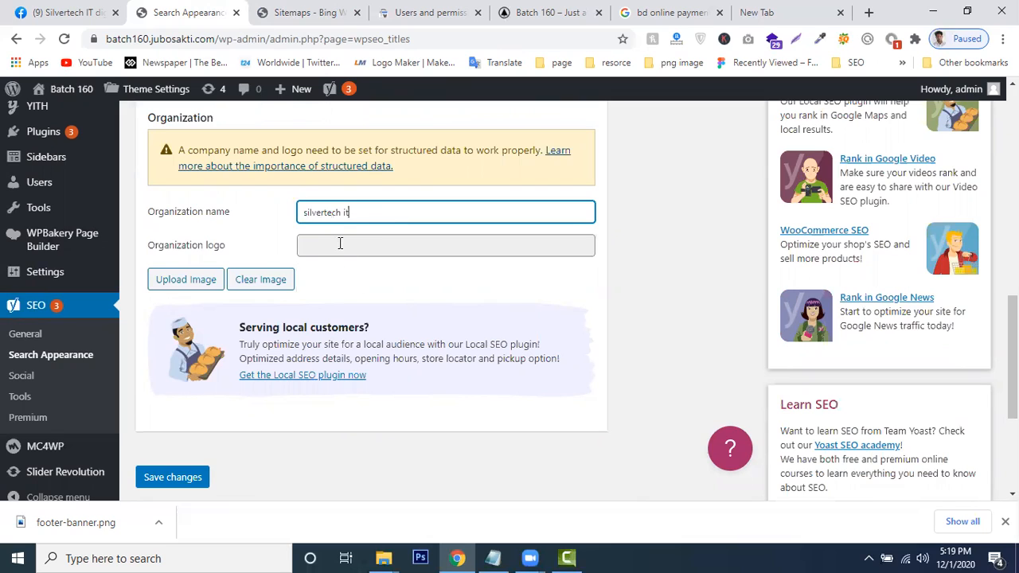
pyautogui.click(346, 244)
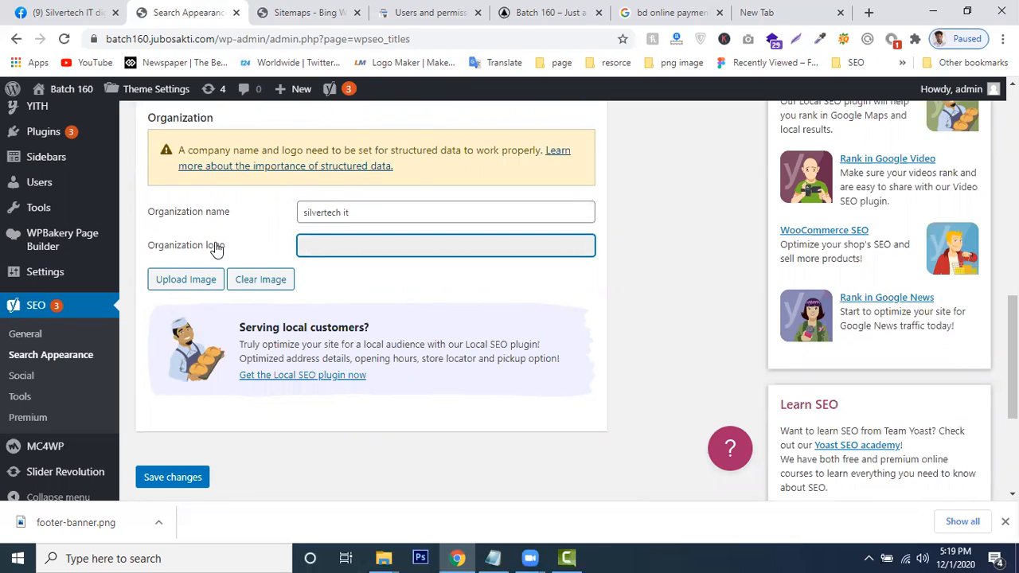
# Upload coollogo_com-209984629.png and use it as the organization logo
pyautogui.click(186, 283)
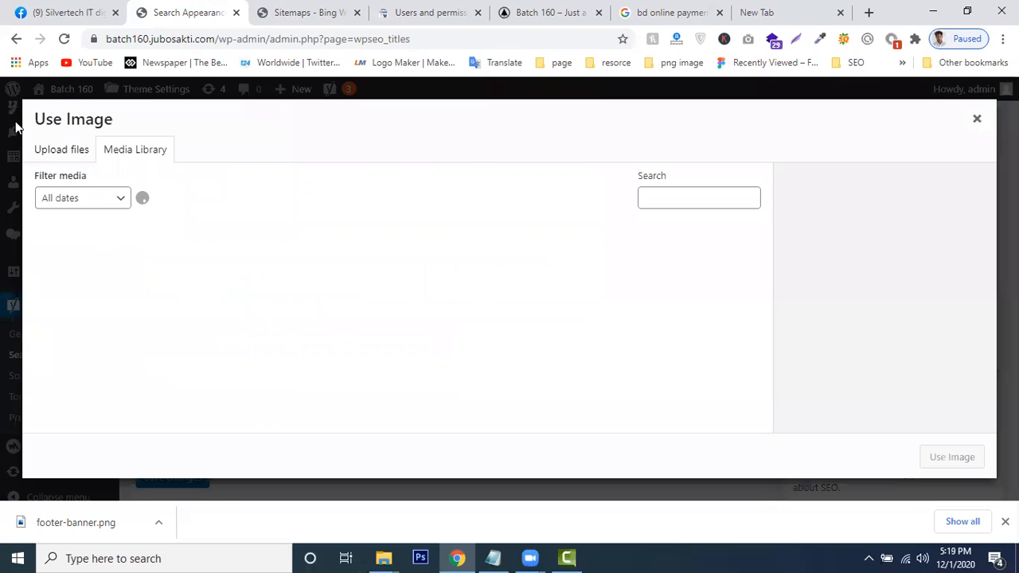
pyautogui.click(52, 158)
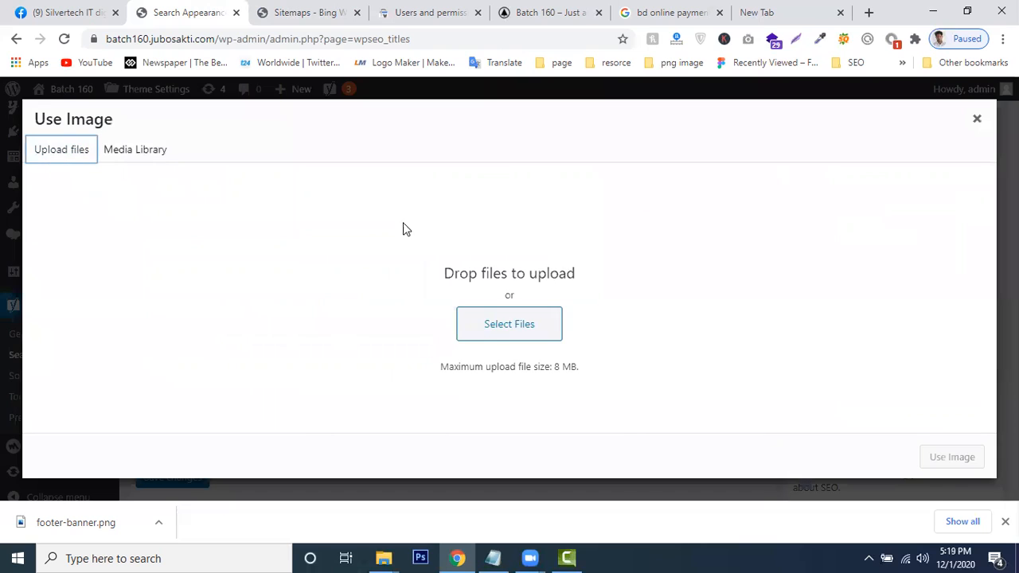
pyautogui.click(488, 327)
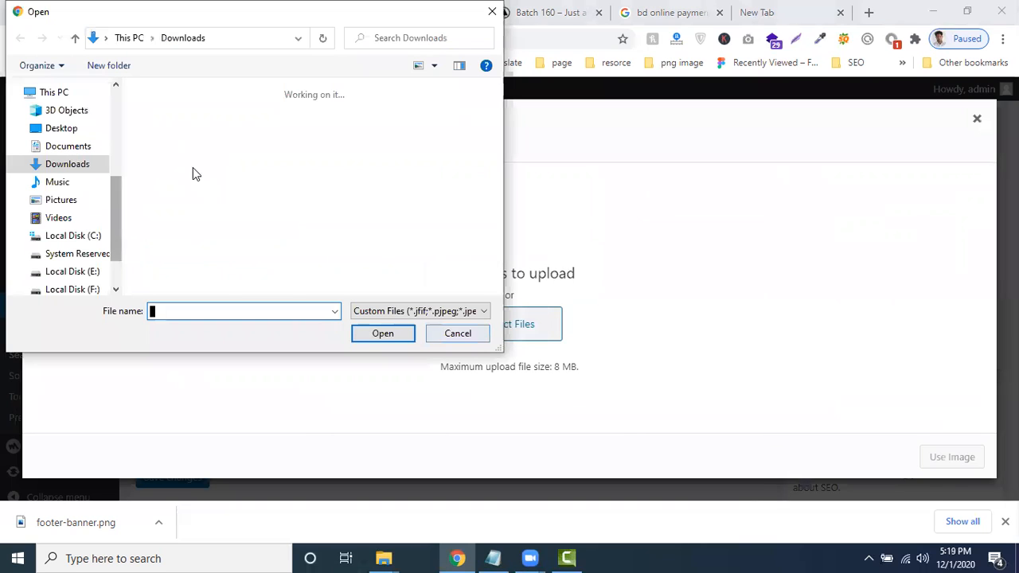
pyautogui.moveTo(498, 101); pyautogui.dragTo(498, 111)
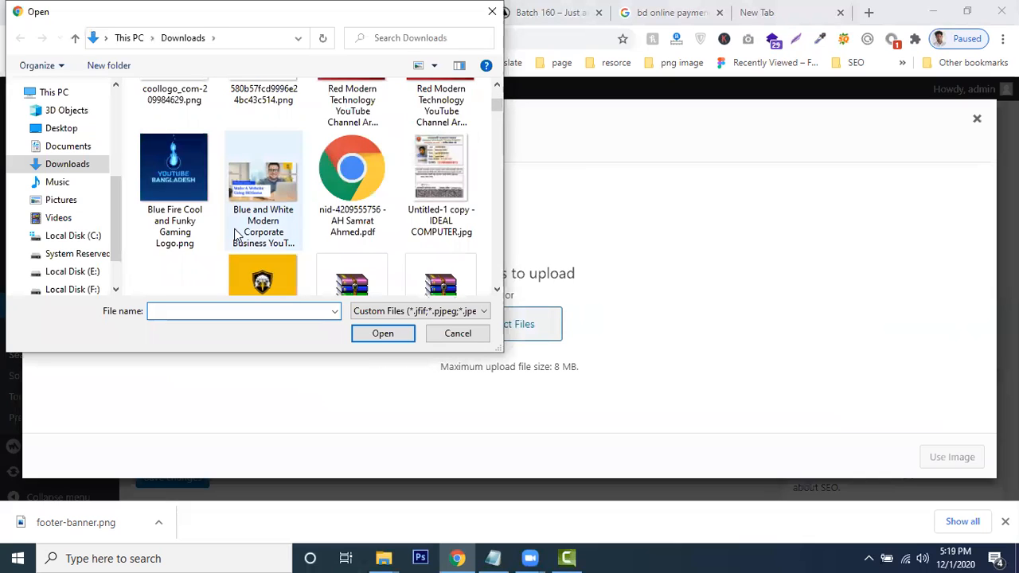
pyautogui.click(175, 171)
pyautogui.scroll(1, 181, 171)
pyautogui.click(169, 167)
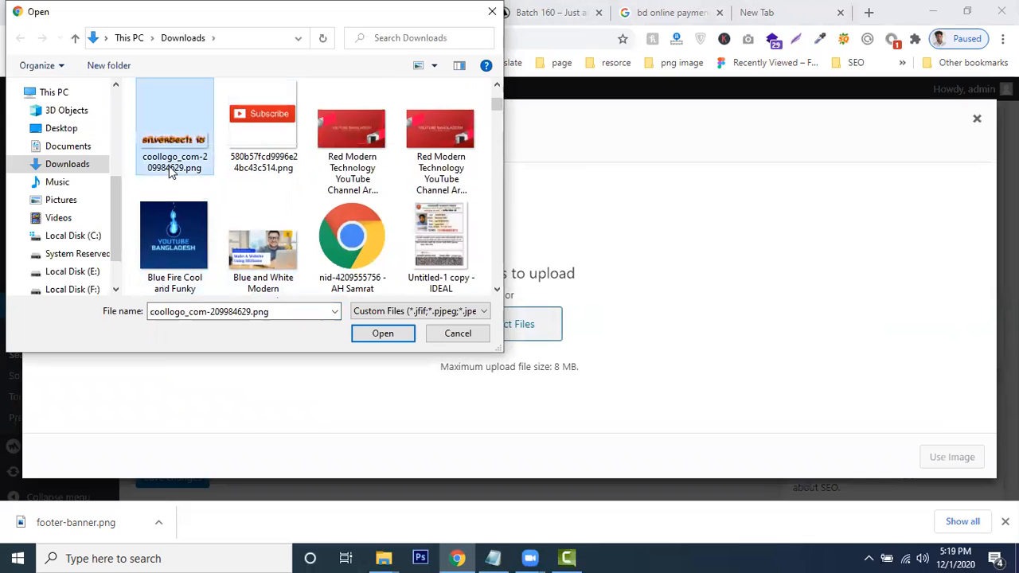
pyautogui.click(392, 336)
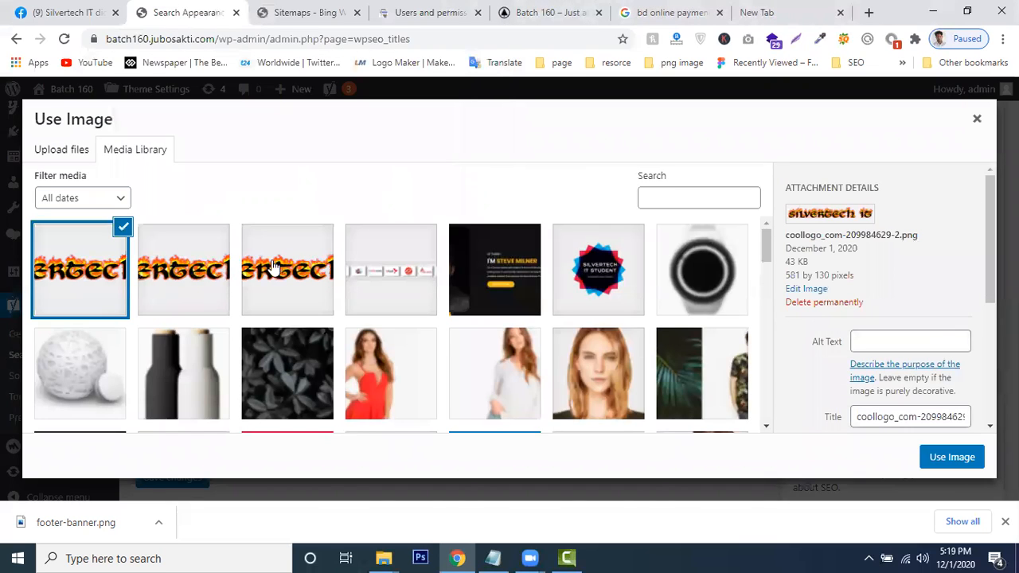
pyautogui.moveTo(992, 258); pyautogui.dragTo(991, 377)
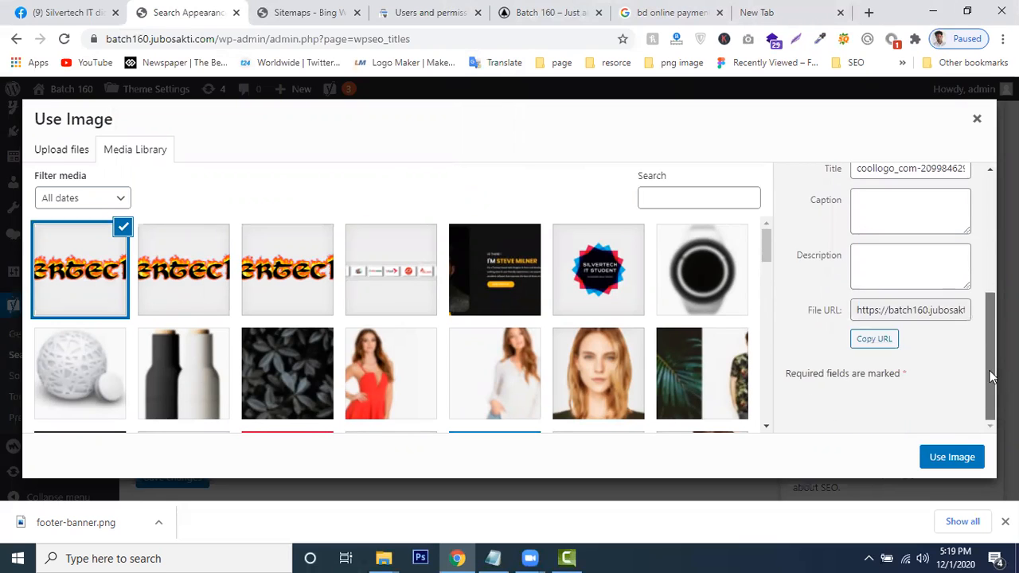
pyautogui.click(952, 457)
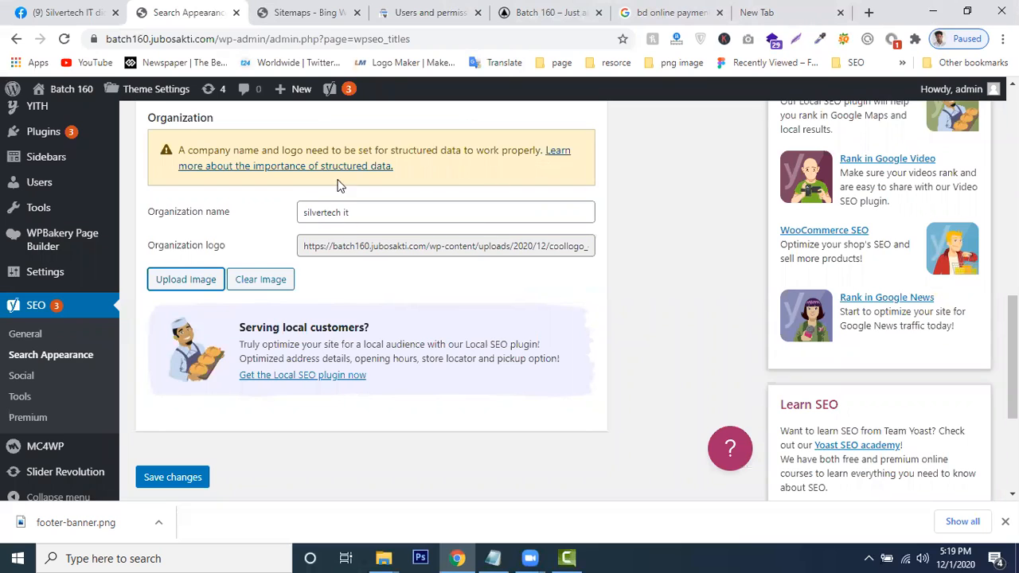
# Save the organization settings in Search Appearance
pyautogui.click(167, 478)
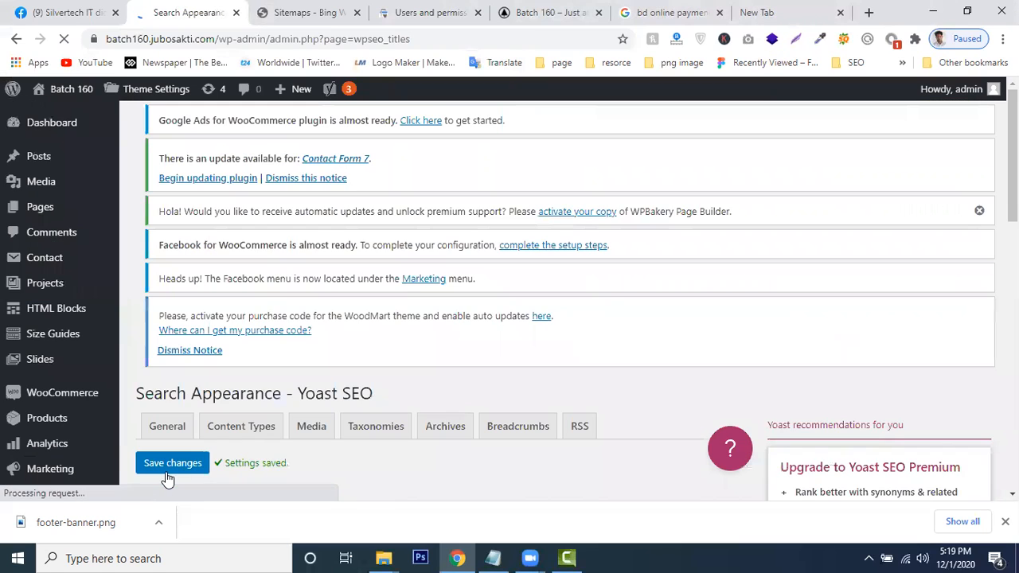
pyautogui.scroll(-4, 167, 478)
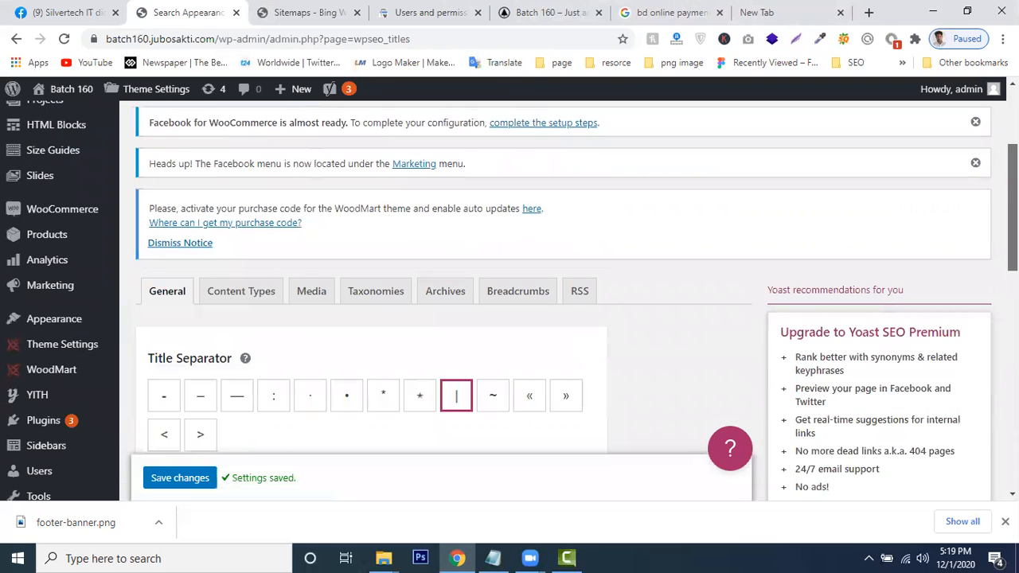
pyautogui.scroll(-5, 509, 302)
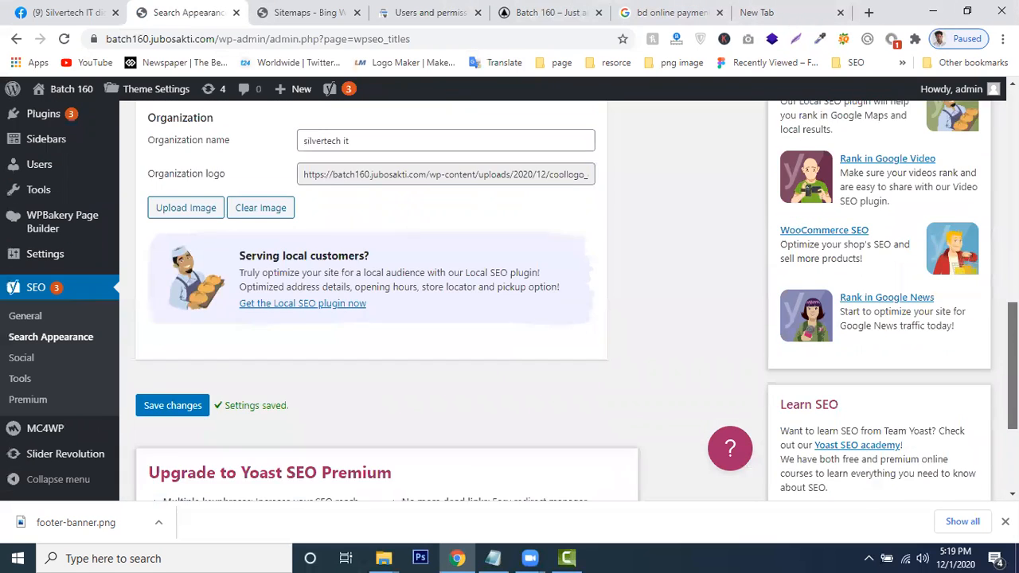
pyautogui.scroll(8, 510, 303)
# Show the Content Types settings and focus the Posts meta description field
pyautogui.click(252, 341)
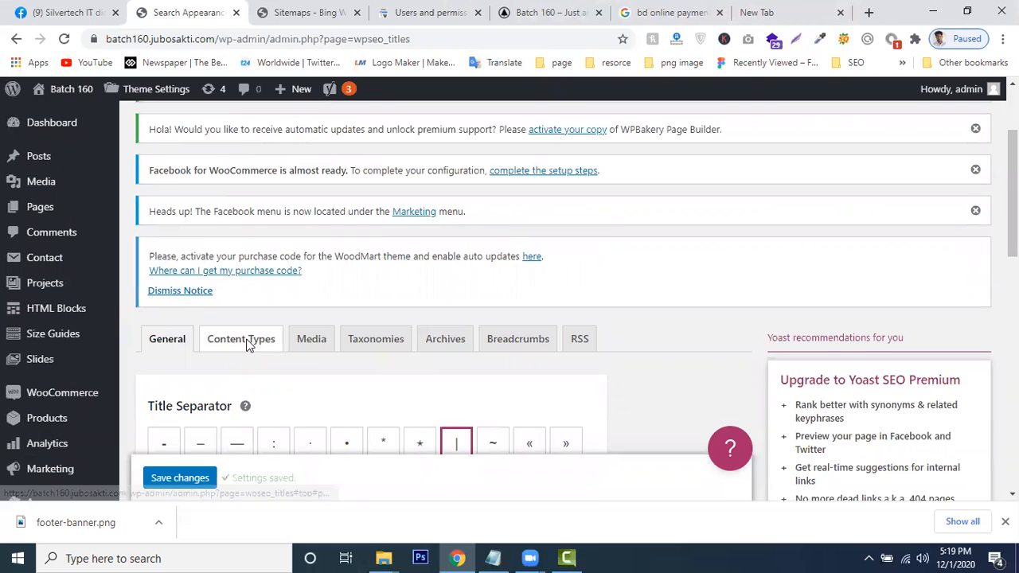
pyautogui.scroll(-4, 255, 338)
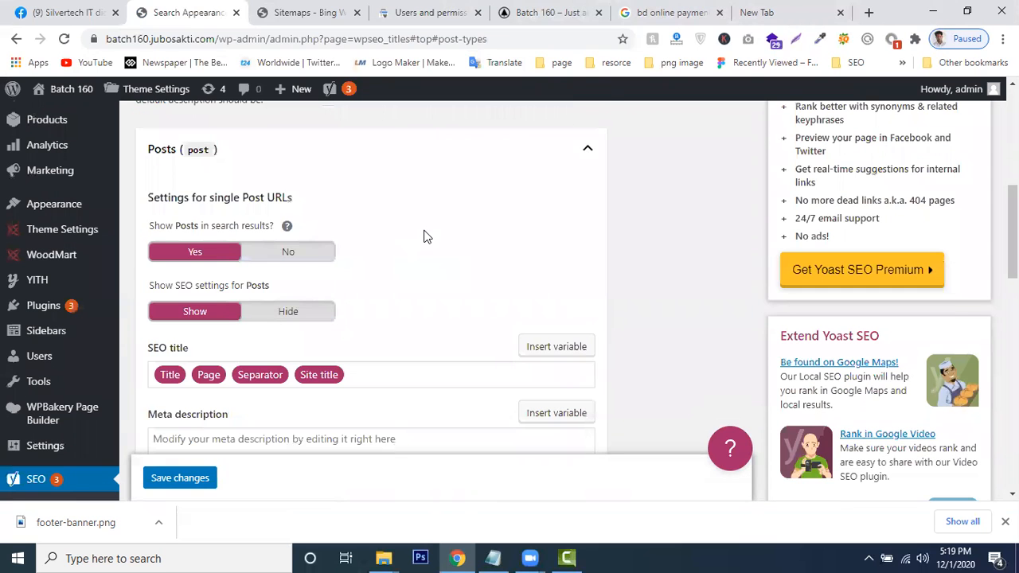
pyautogui.scroll(2, 422, 235)
pyautogui.scroll(-4, 422, 233)
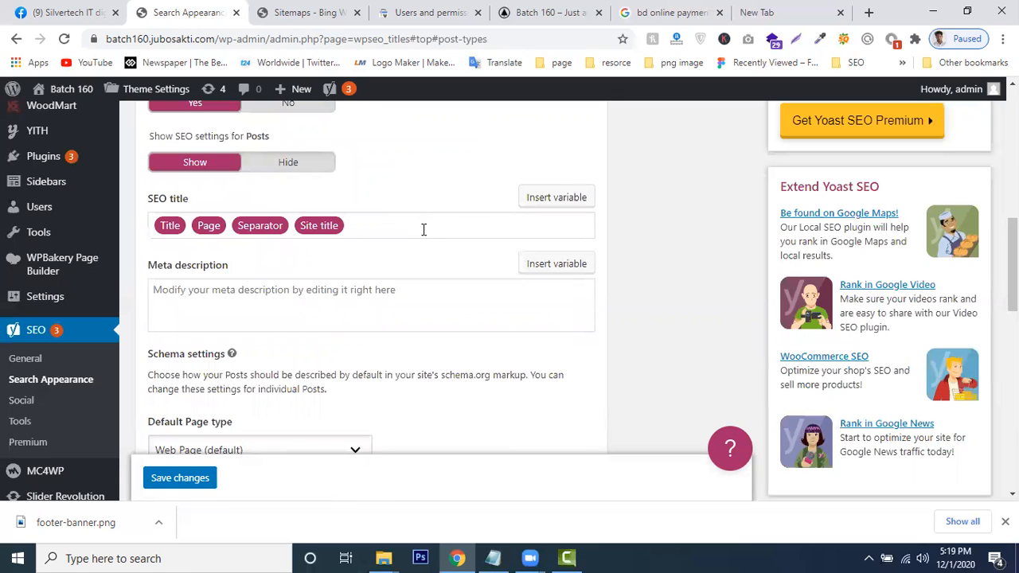
pyautogui.scroll(2, 425, 228)
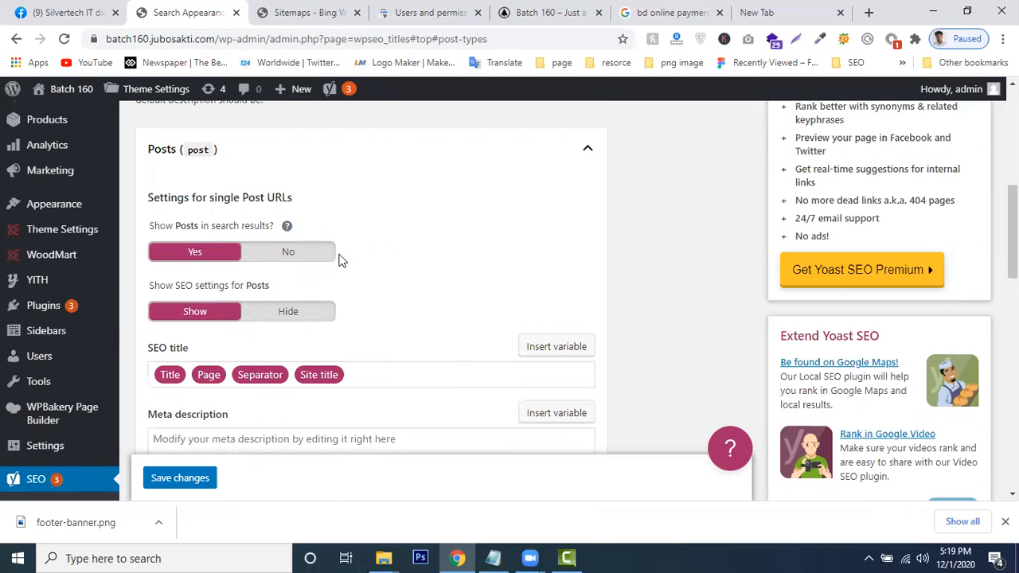
pyautogui.scroll(-2, 518, 265)
pyautogui.click(176, 292)
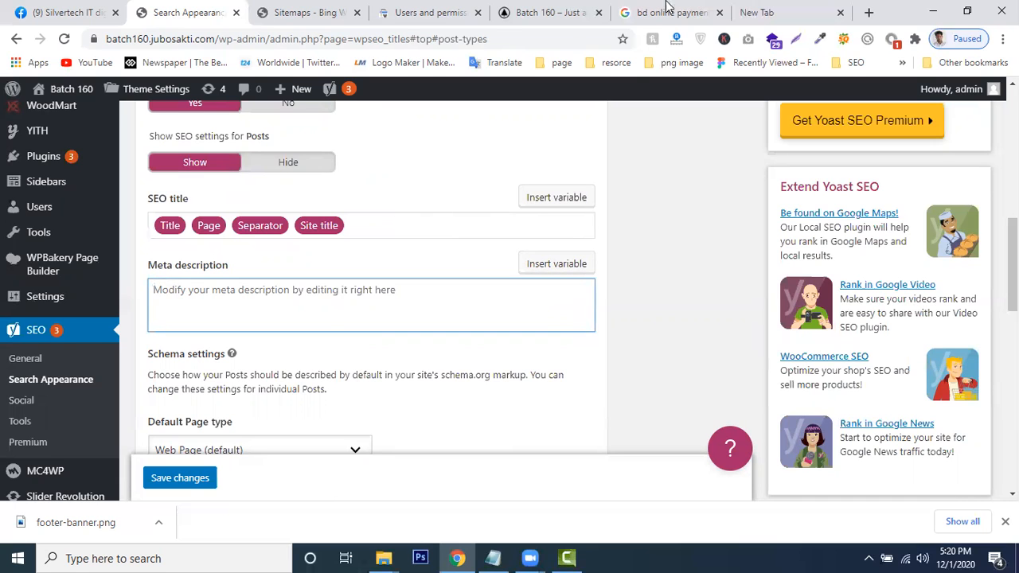
pyautogui.click(808, 12)
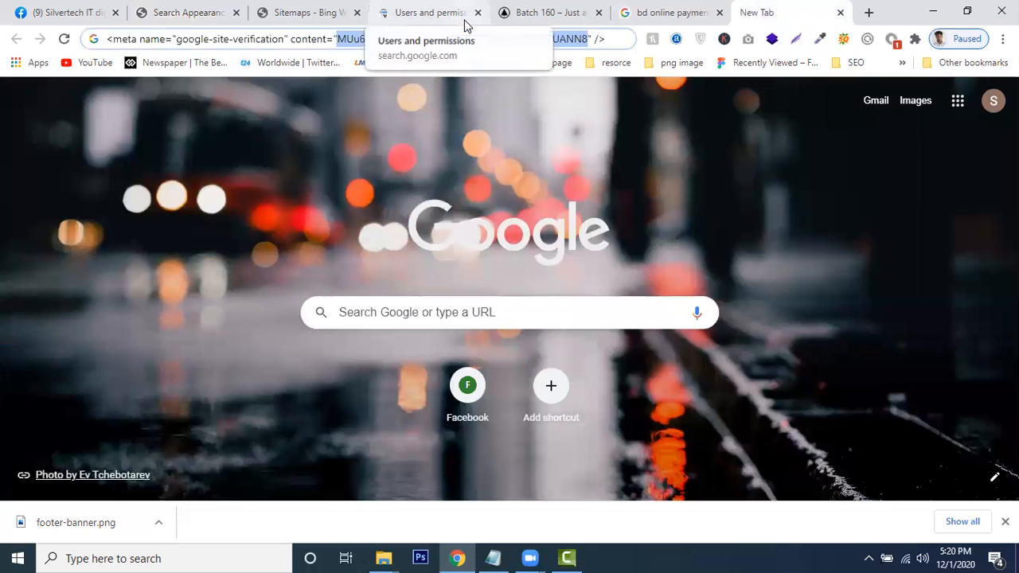
# Search Google for 'facebook' from the new tab's address bar
pyautogui.hotkey('ctrl', 'l')
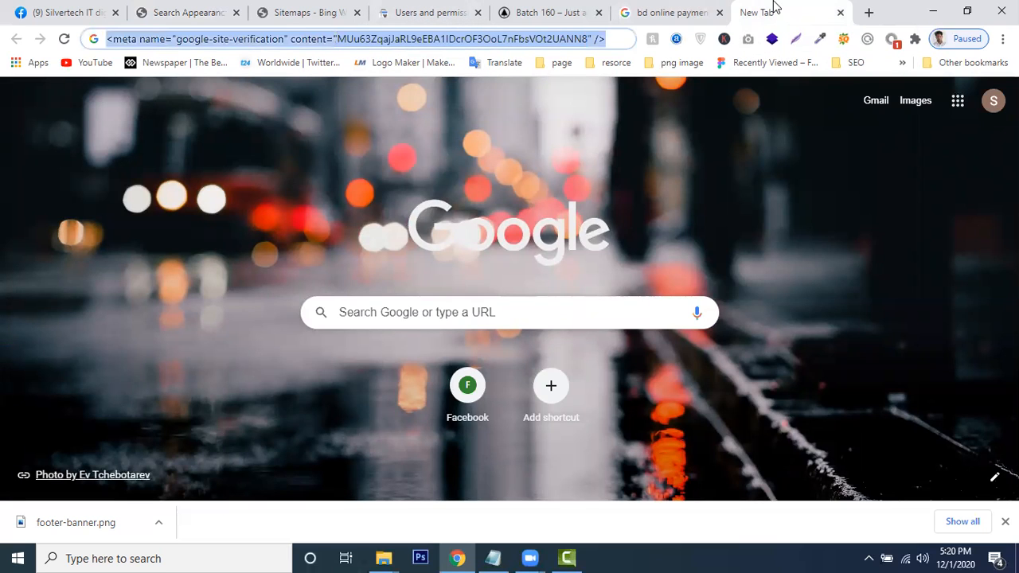
pyautogui.press('BackSpace')
pyautogui.write('f')
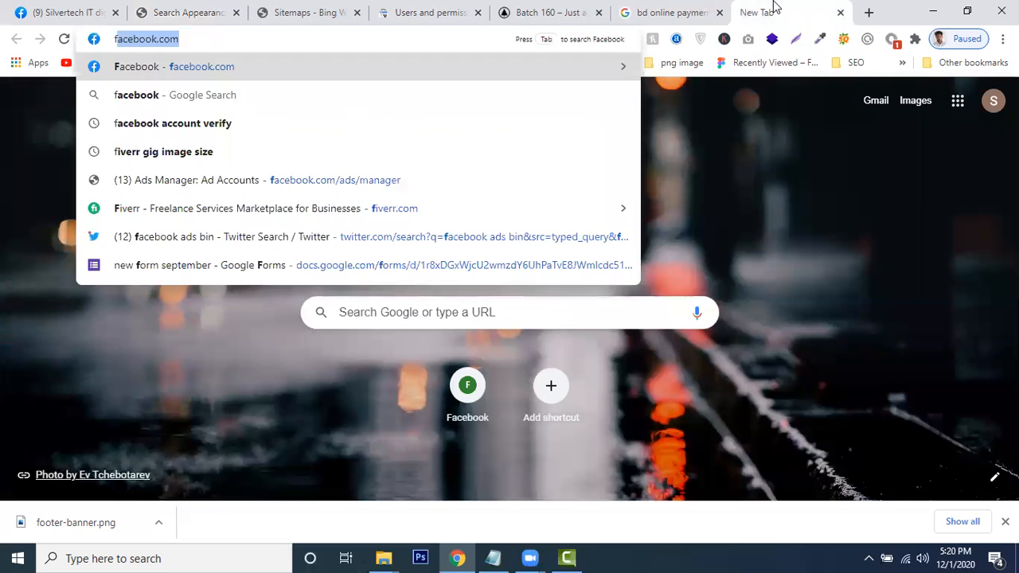
pyautogui.write('acebook')
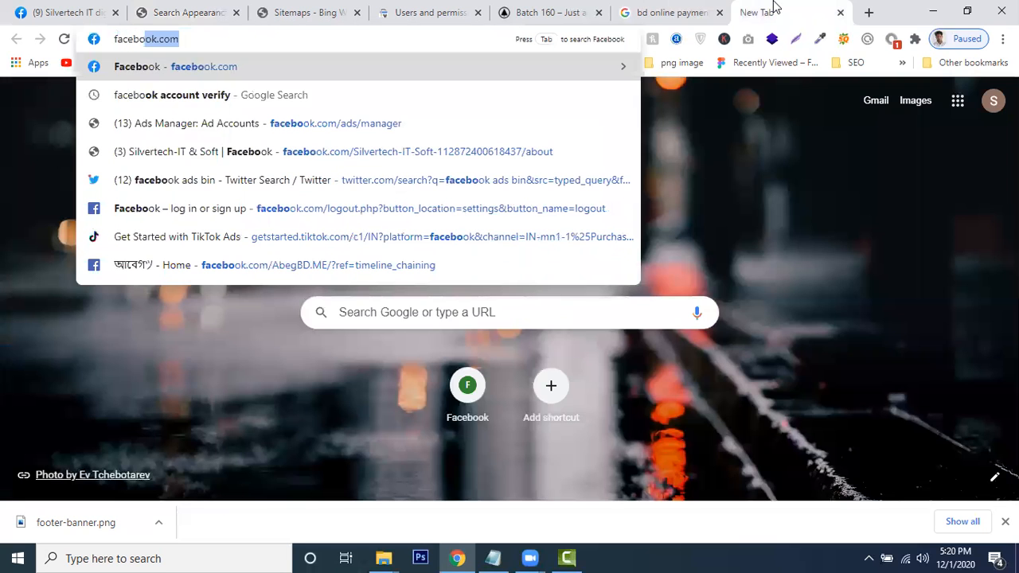
pyautogui.press('Delete')
pyautogui.press('Return')
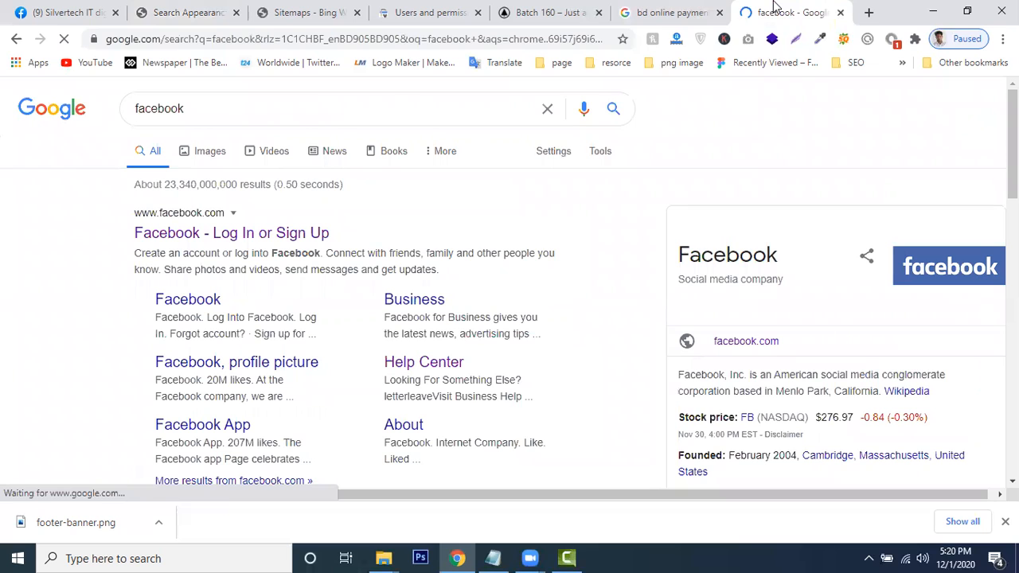
# Select the Facebook result's description text
pyautogui.tripleClick(176, 263)
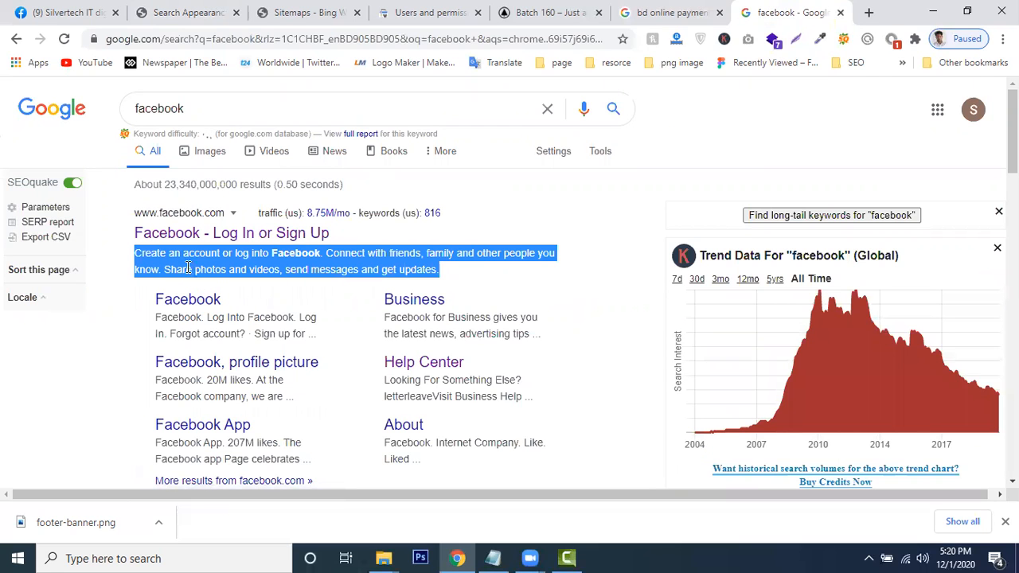
pyautogui.click(127, 268)
pyautogui.moveTo(135, 253); pyautogui.dragTo(454, 272)
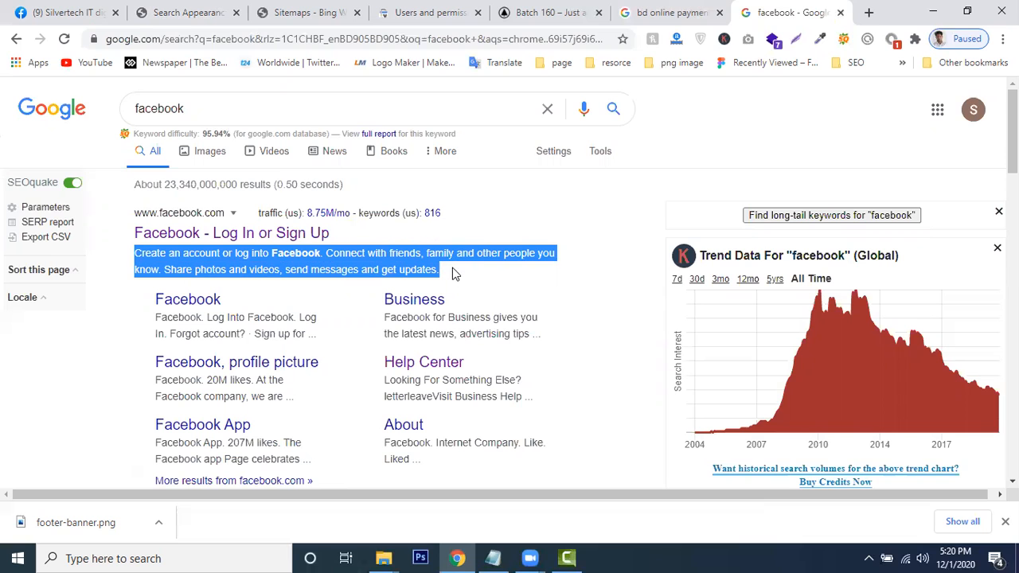
# Cycle through the Batch 160, Bing sitemaps, Search Console, WordPress and Facebook tabs
pyautogui.click(533, 12)
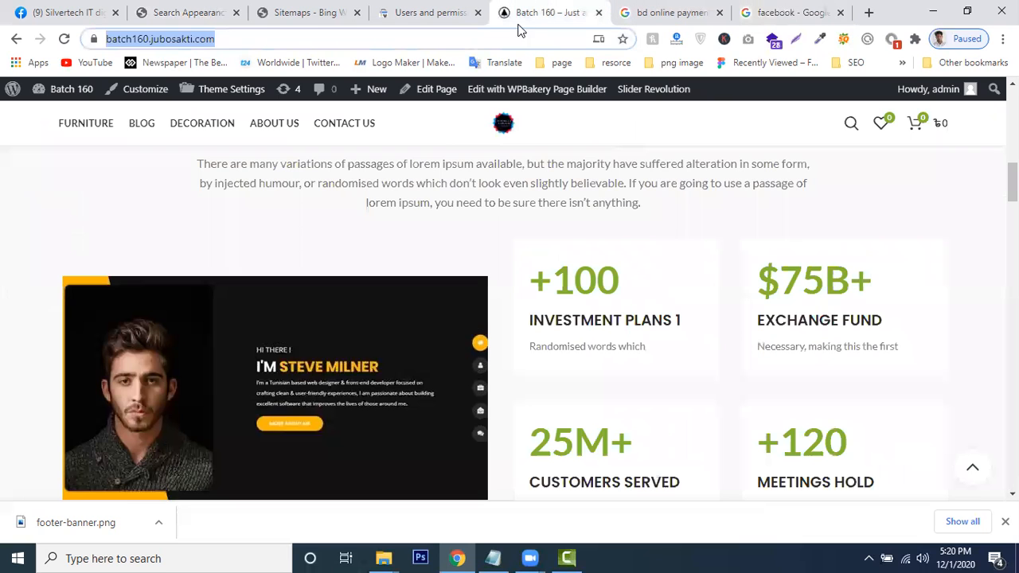
pyautogui.click(318, 12)
pyautogui.click(390, 8)
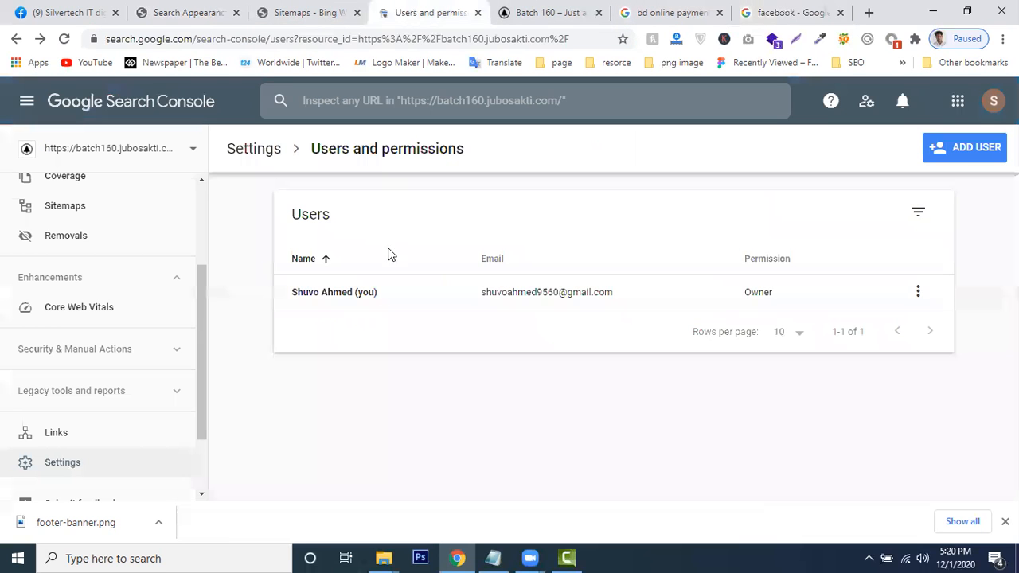
pyautogui.click(198, 8)
pyautogui.click(86, 8)
pyautogui.click(169, 8)
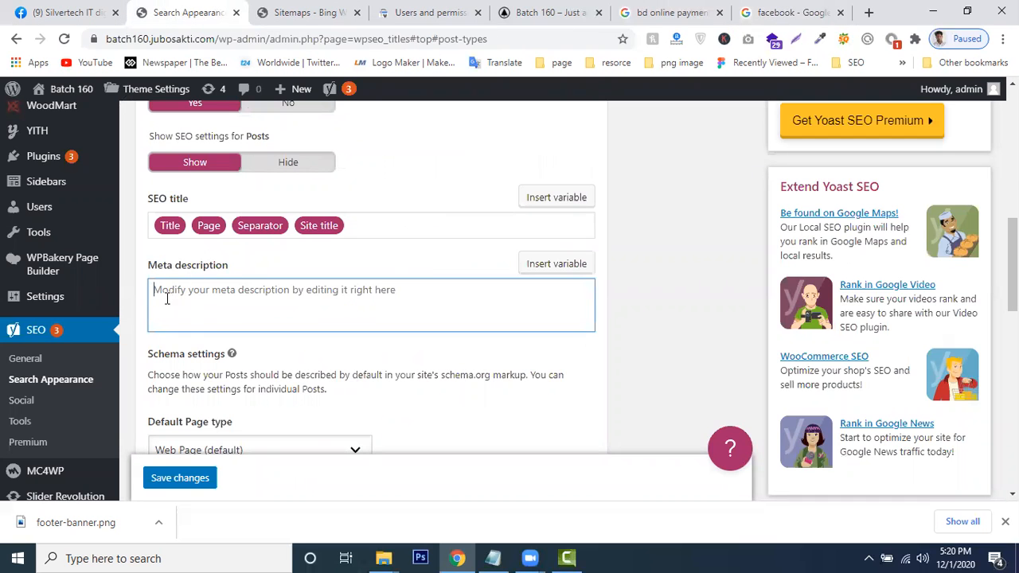
# On the facebook results, select the search query and part of the description
pyautogui.click(812, 12)
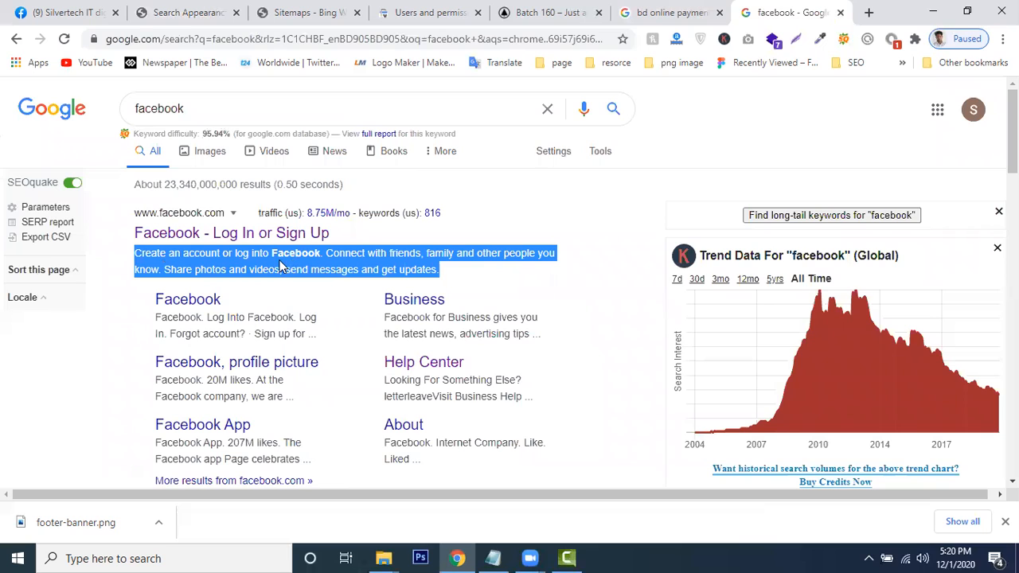
pyautogui.click(80, 199)
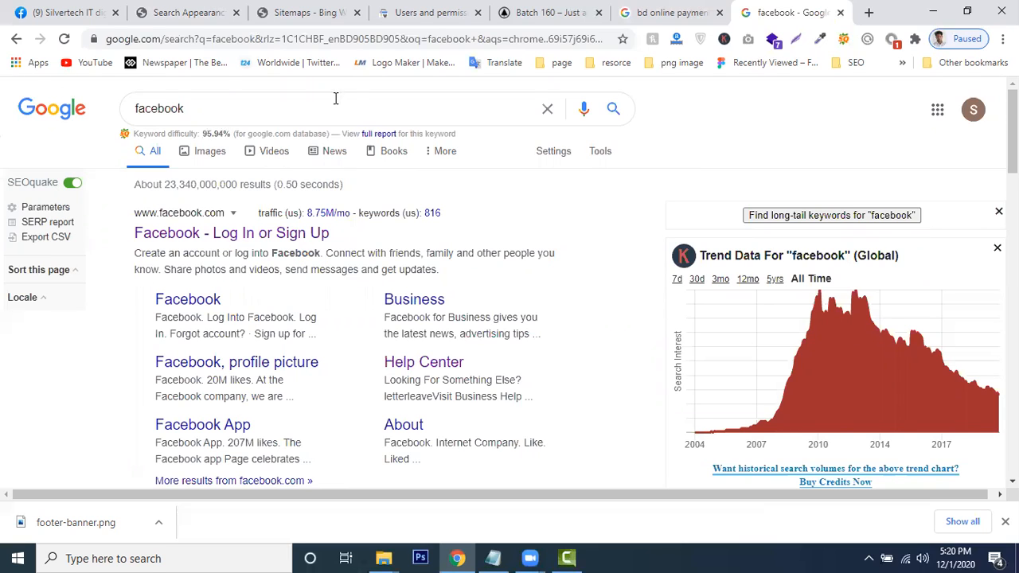
pyautogui.moveTo(228, 104); pyautogui.dragTo(127, 109)
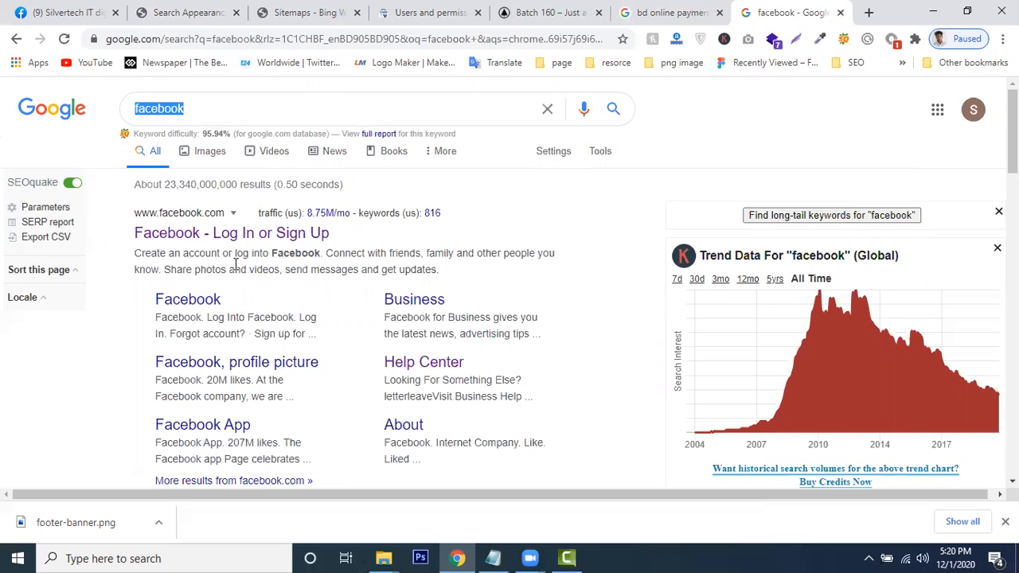
pyautogui.moveTo(184, 269); pyautogui.dragTo(409, 273)
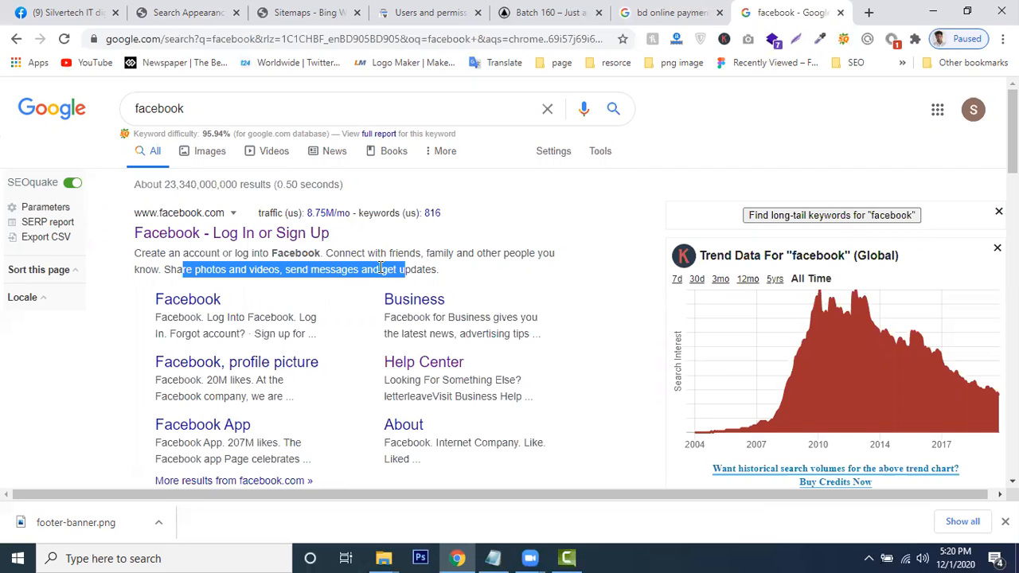
# Return to the Yoast Search Appearance settings via the Bing and Search Console tabs
pyautogui.click(312, 11)
pyautogui.click(381, 9)
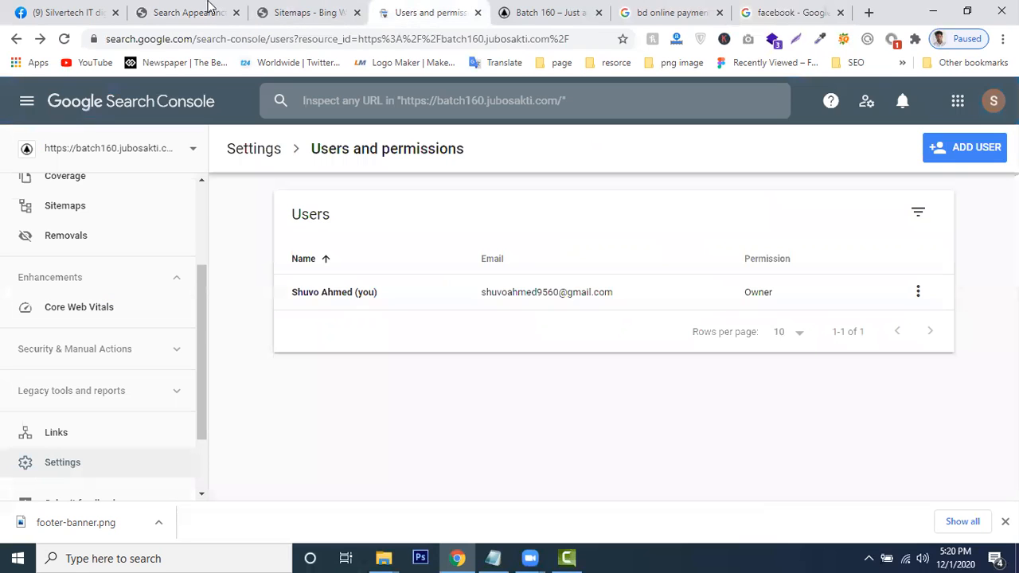
pyautogui.click(155, 8)
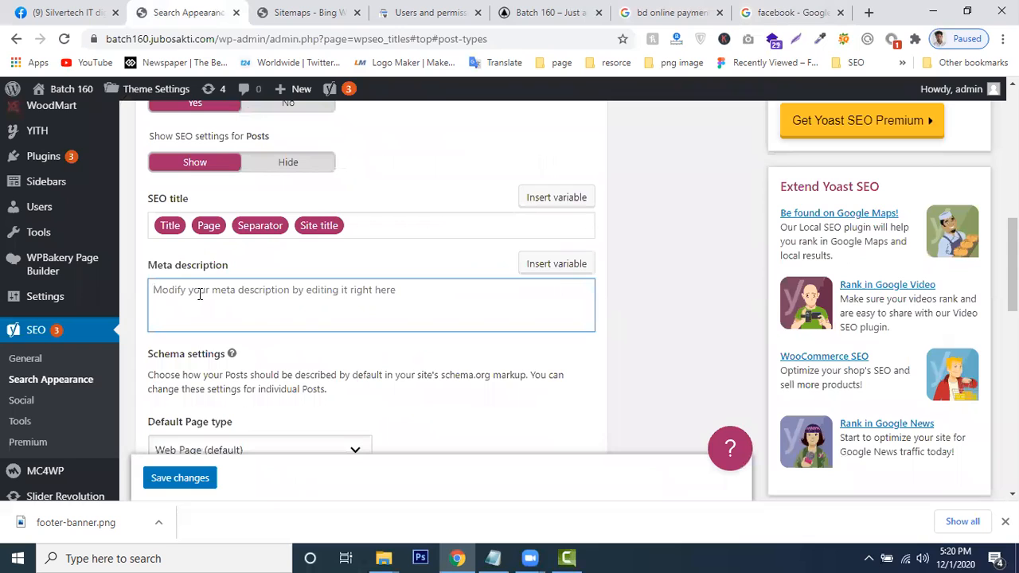
# Type 'learn with silvertech it' as the Posts meta description and save changes
pyautogui.write('learn with silvertech it')
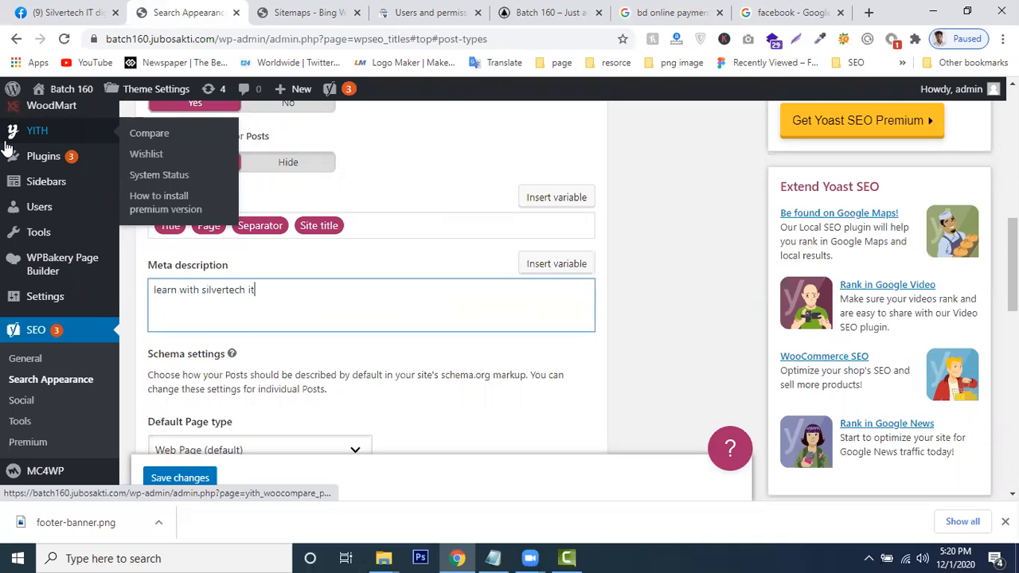
pyautogui.scroll(-2, 260, 374)
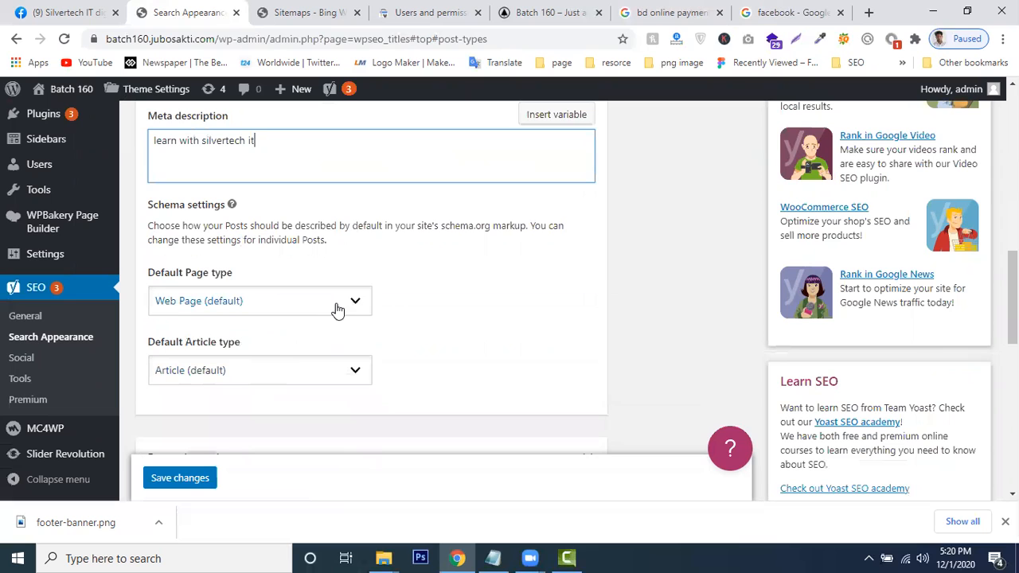
pyautogui.scroll(-2, 368, 334)
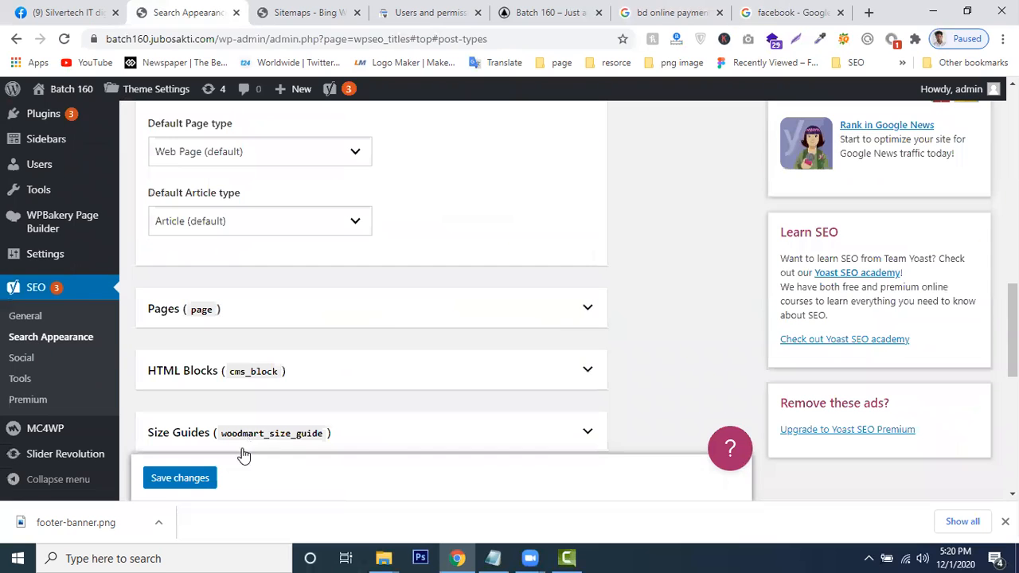
pyautogui.click(164, 480)
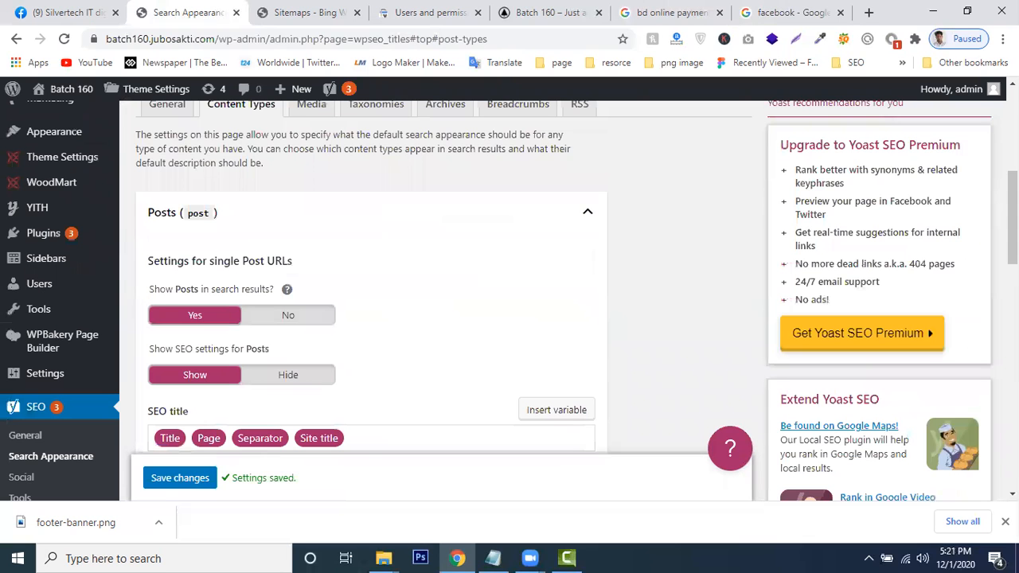
# Review the Media attachment URL settings
pyautogui.scroll(2, 200, 325)
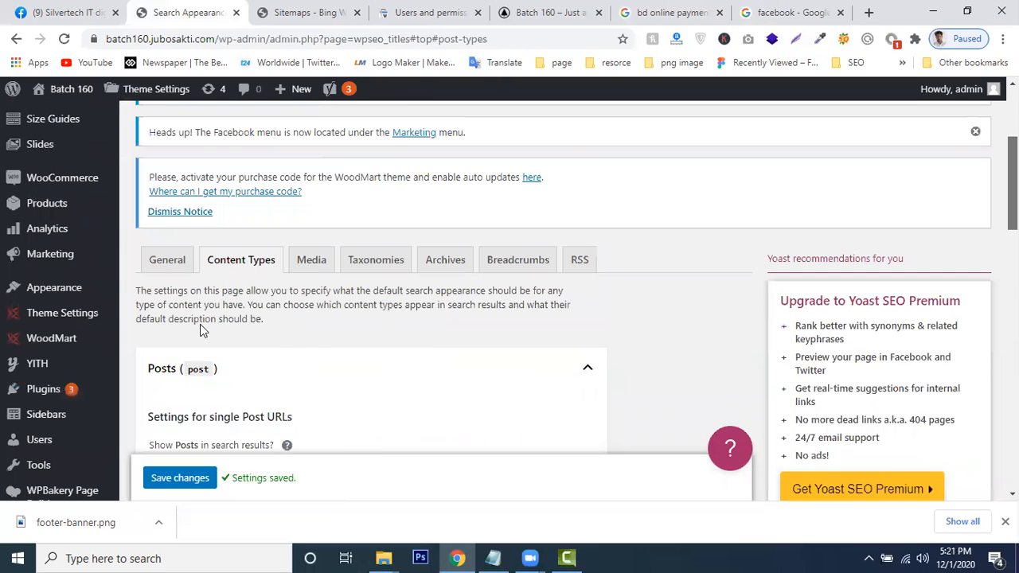
pyautogui.click(314, 260)
pyautogui.scroll(-2, 530, 321)
pyautogui.scroll(5, 530, 320)
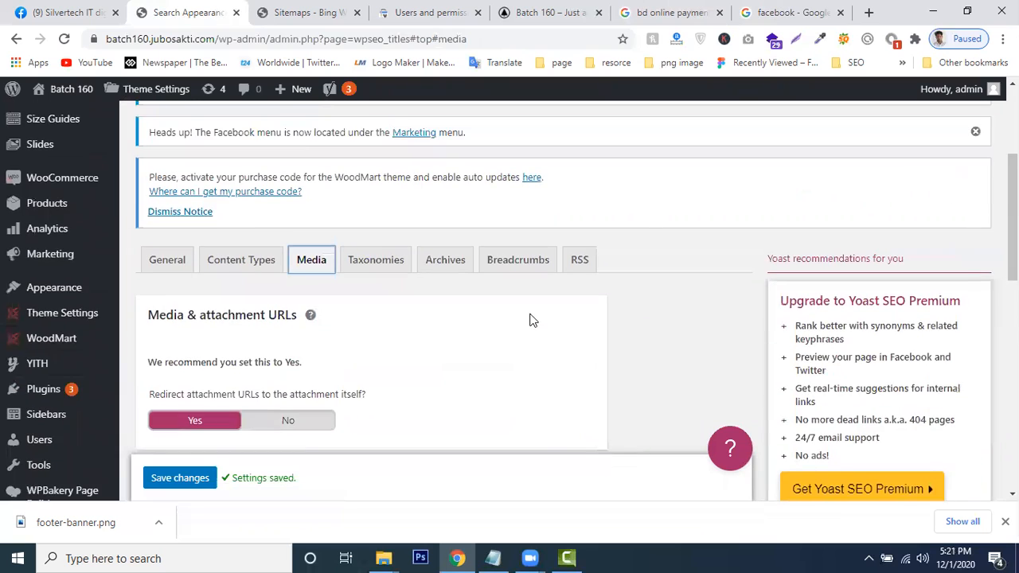
pyautogui.scroll(-2, 812, 469)
pyautogui.scroll(-4, 813, 469)
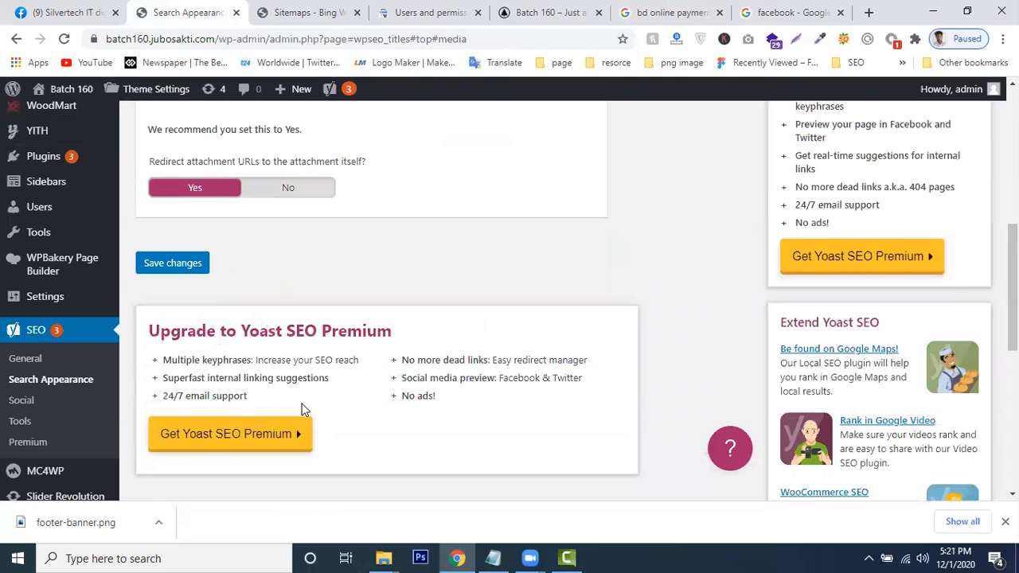
pyautogui.scroll(3, 319, 313)
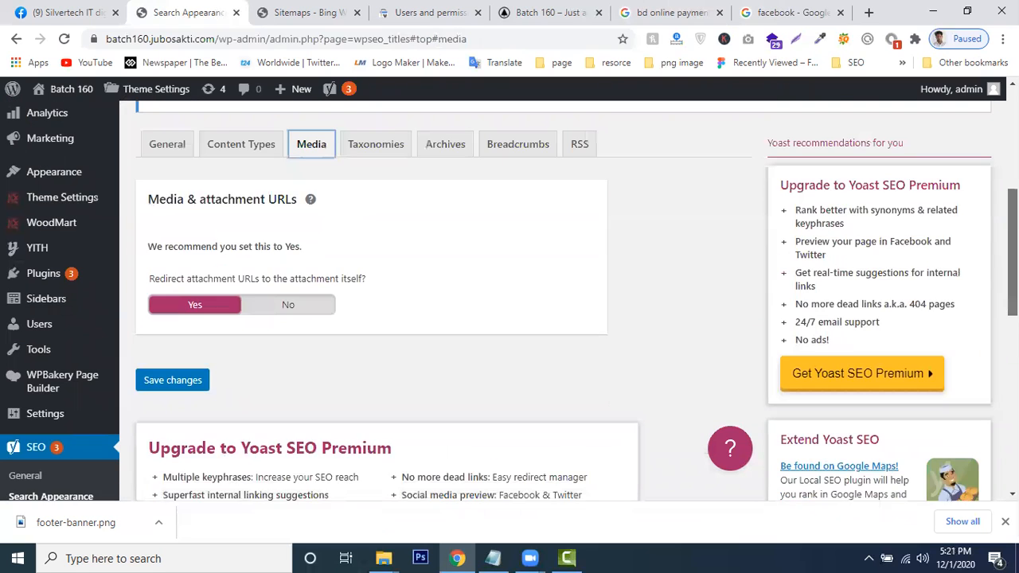
# Review the Taxonomies settings, including the Categories meta description field
pyautogui.click(371, 247)
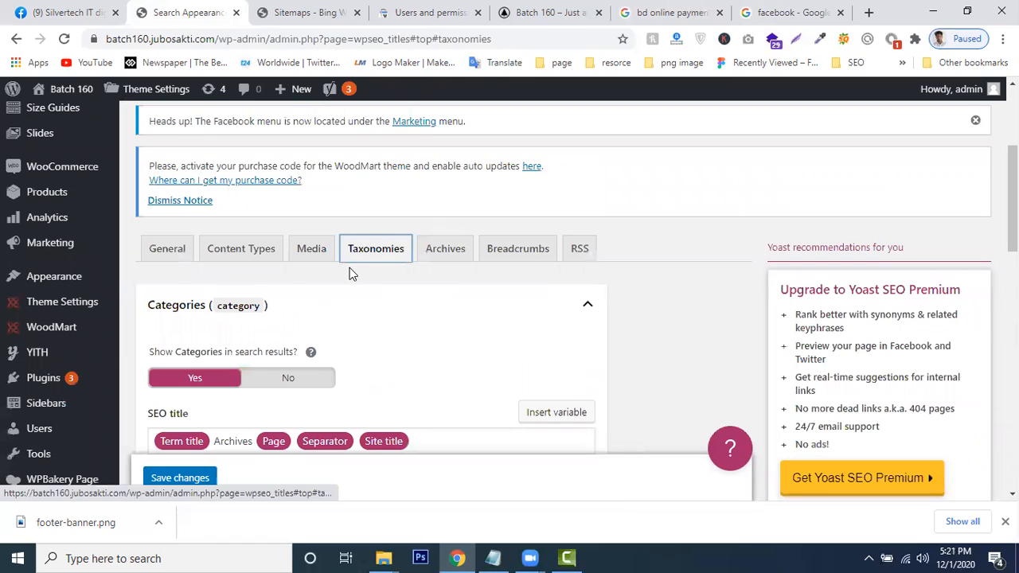
pyautogui.scroll(-1, 356, 321)
pyautogui.scroll(-2, 357, 320)
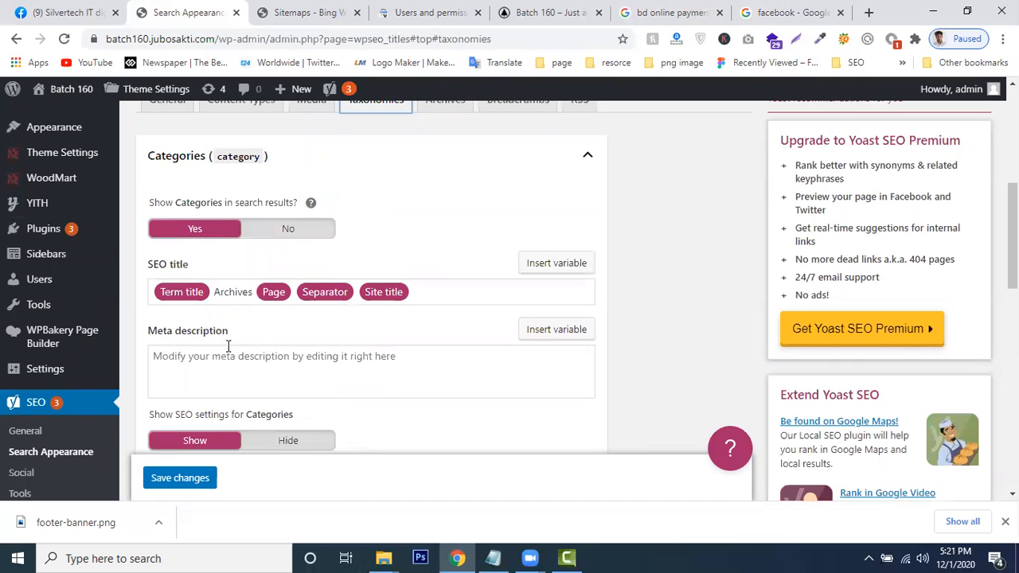
pyautogui.click(197, 360)
pyautogui.scroll(-2, 237, 359)
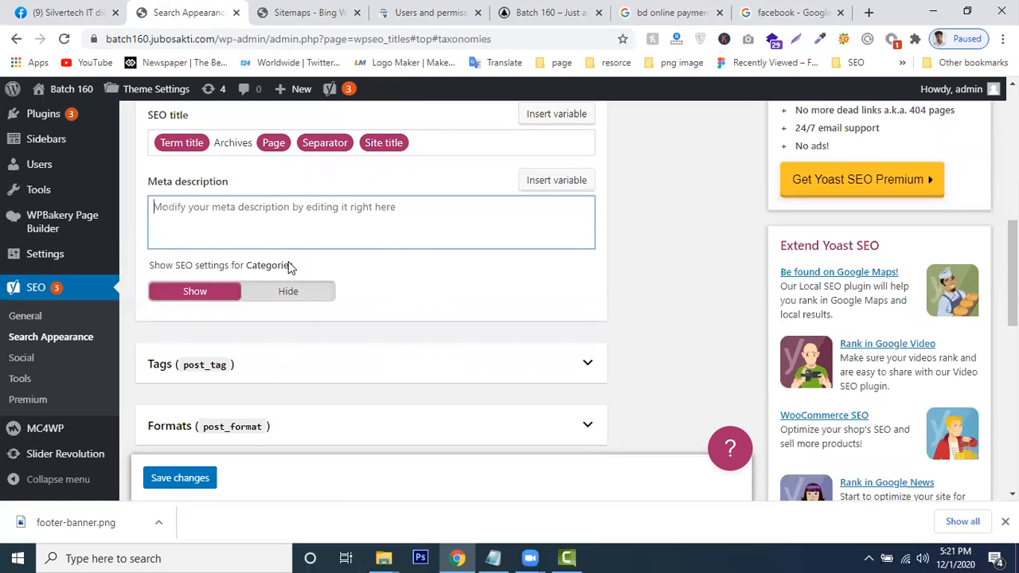
pyautogui.scroll(4, 249, 220)
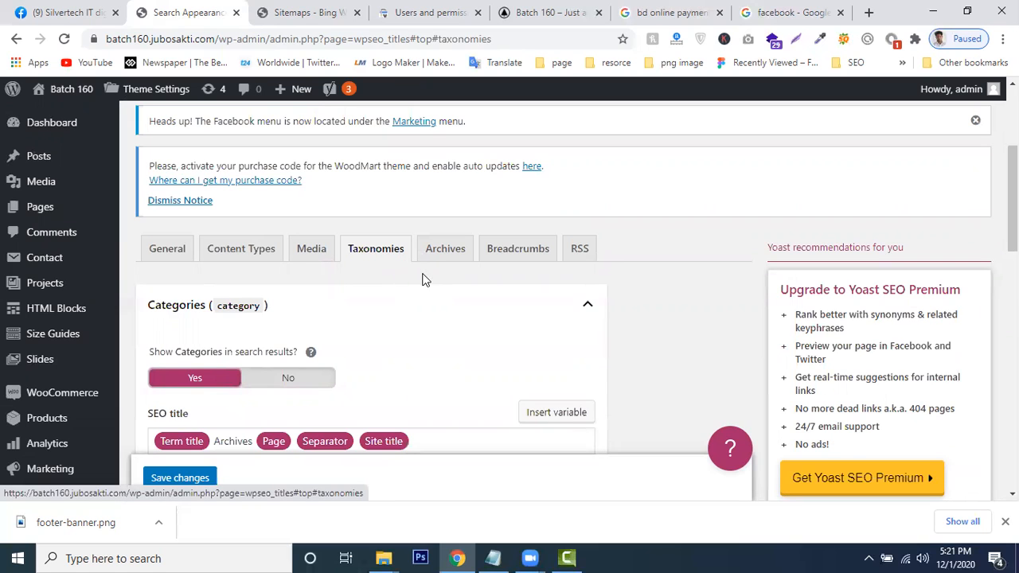
# Look through the Archives settings, author archives description, and the Breadcrumbs settings
pyautogui.click(426, 255)
pyautogui.scroll(-4, 430, 258)
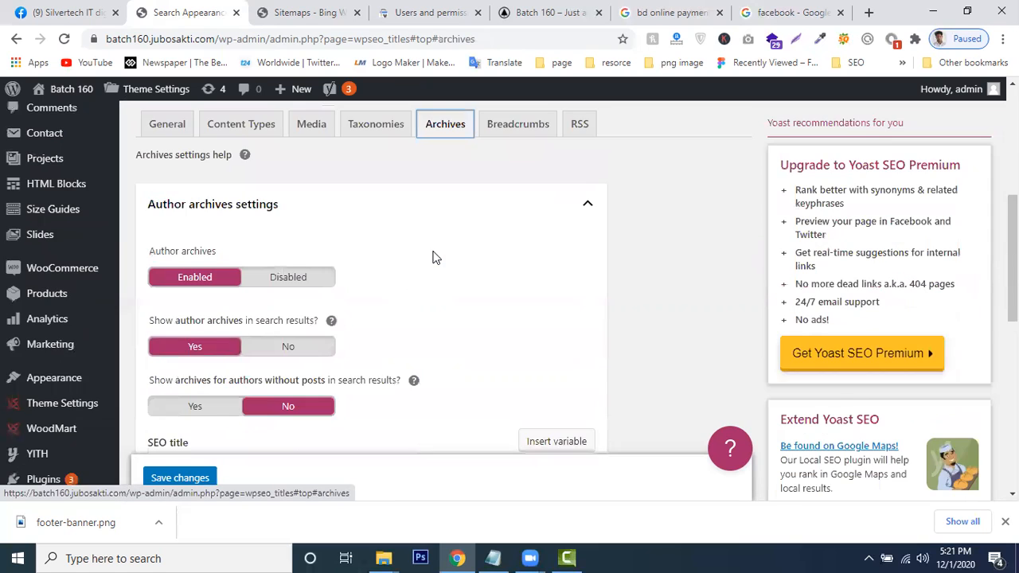
pyautogui.click(225, 359)
pyautogui.scroll(5, 512, 343)
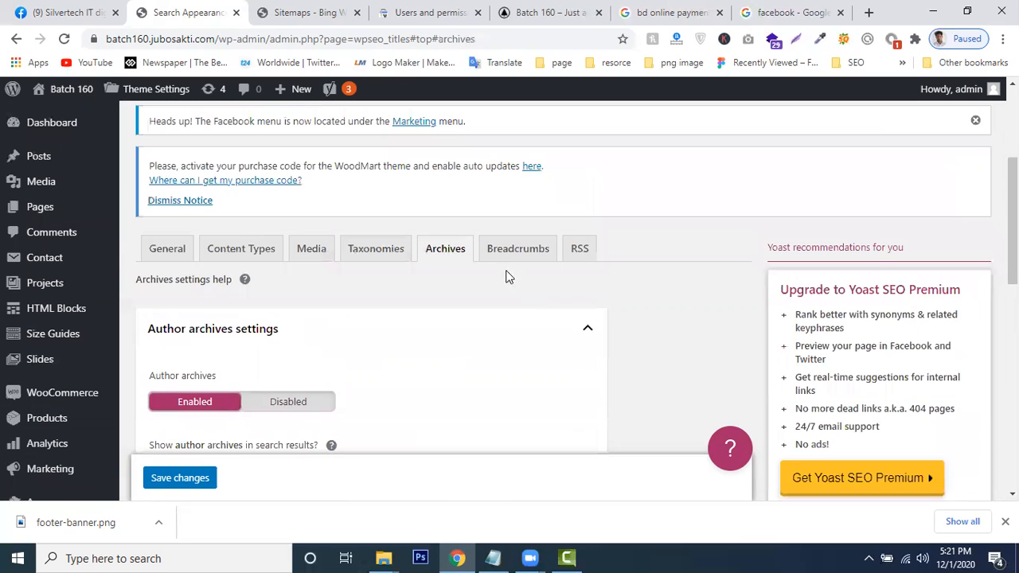
pyautogui.click(502, 256)
pyautogui.scroll(-2, 500, 279)
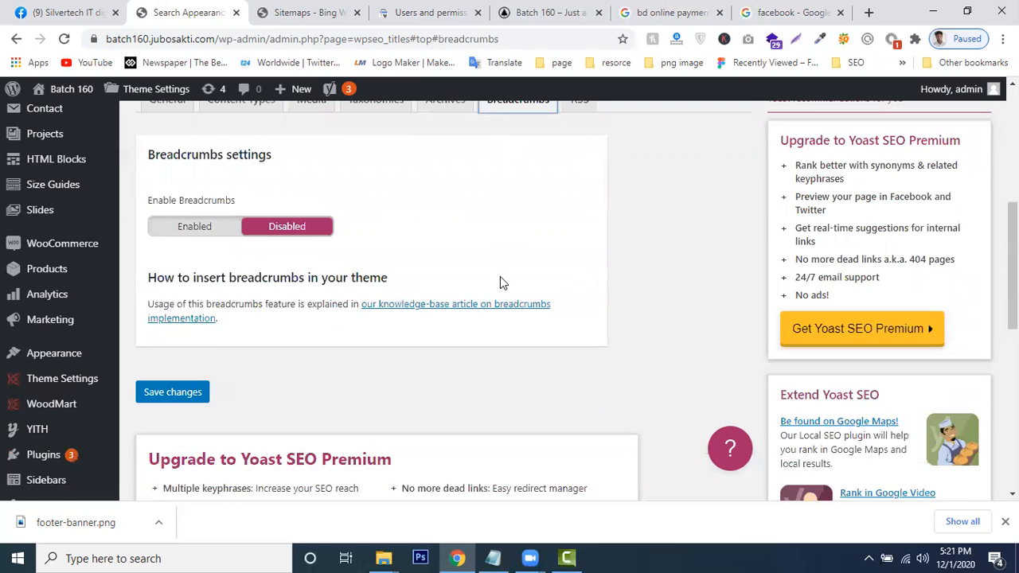
pyautogui.scroll(2, 500, 283)
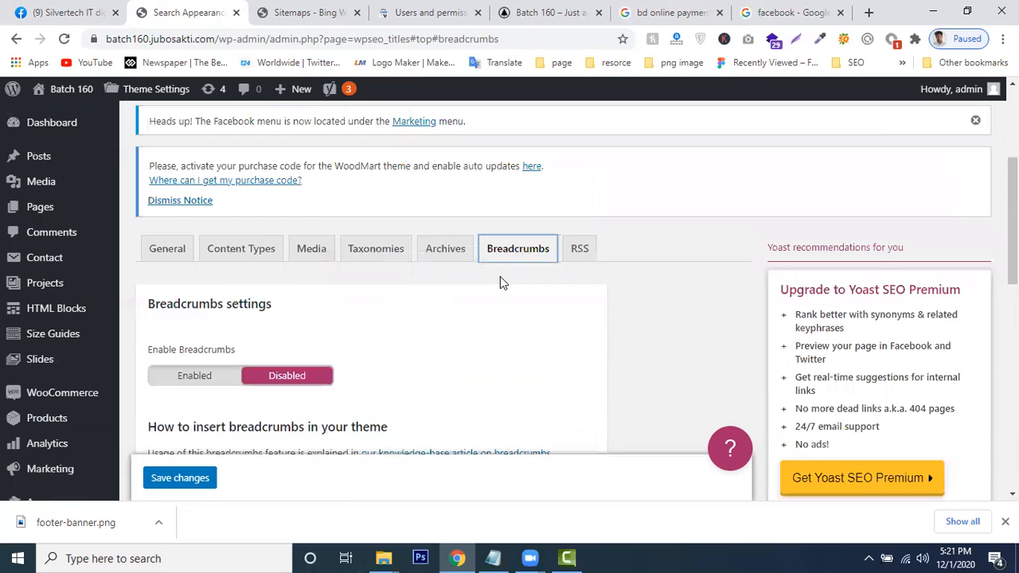
# Scroll through the RSS feed settings with the %%POSTLINK%% and %%BLOGLINK%% text
pyautogui.click(579, 248)
pyautogui.scroll(-4, 481, 313)
pyautogui.scroll(2, 438, 291)
pyautogui.scroll(-2, 439, 291)
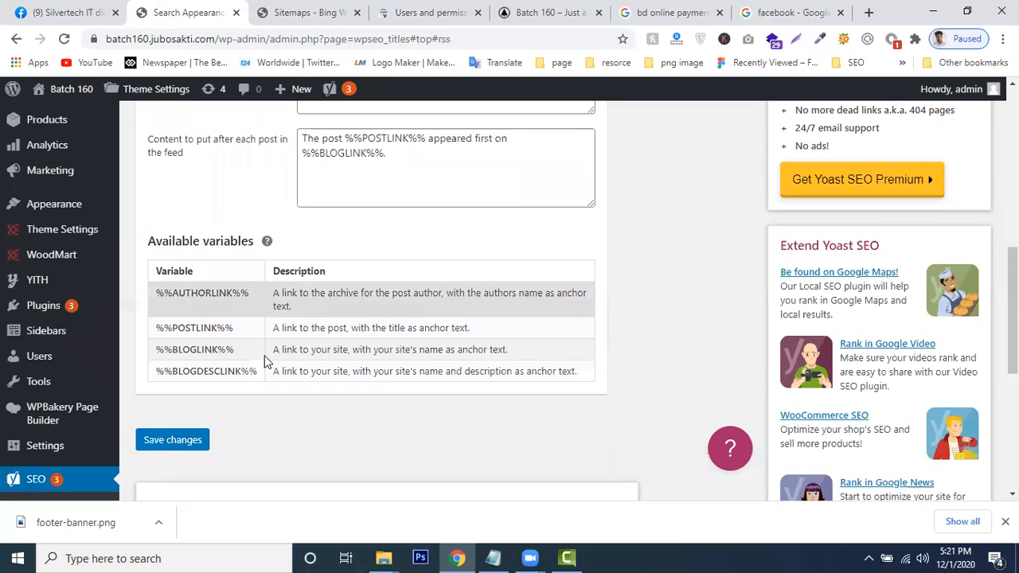
pyautogui.scroll(4, 266, 362)
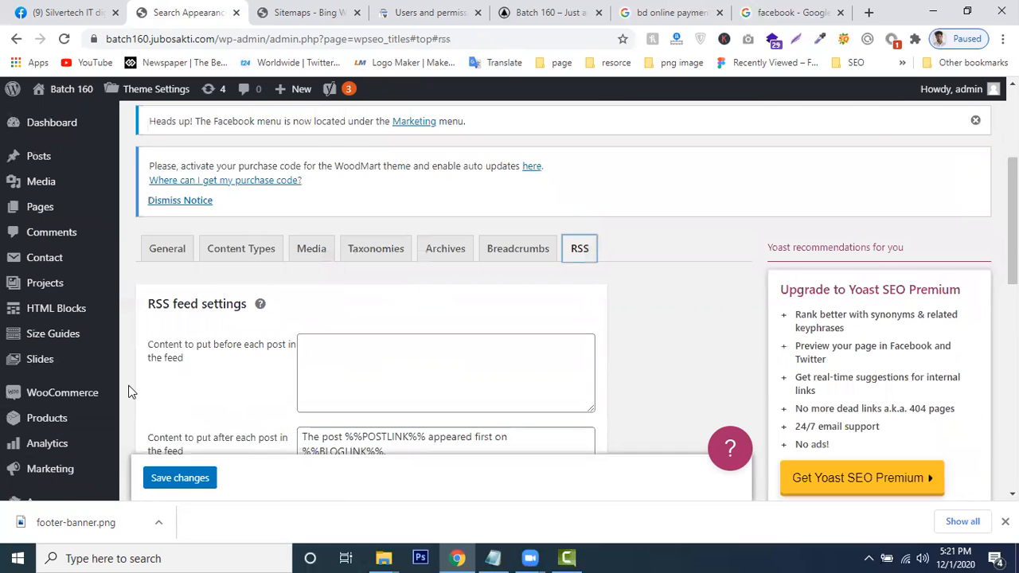
pyautogui.scroll(-6, 159, 358)
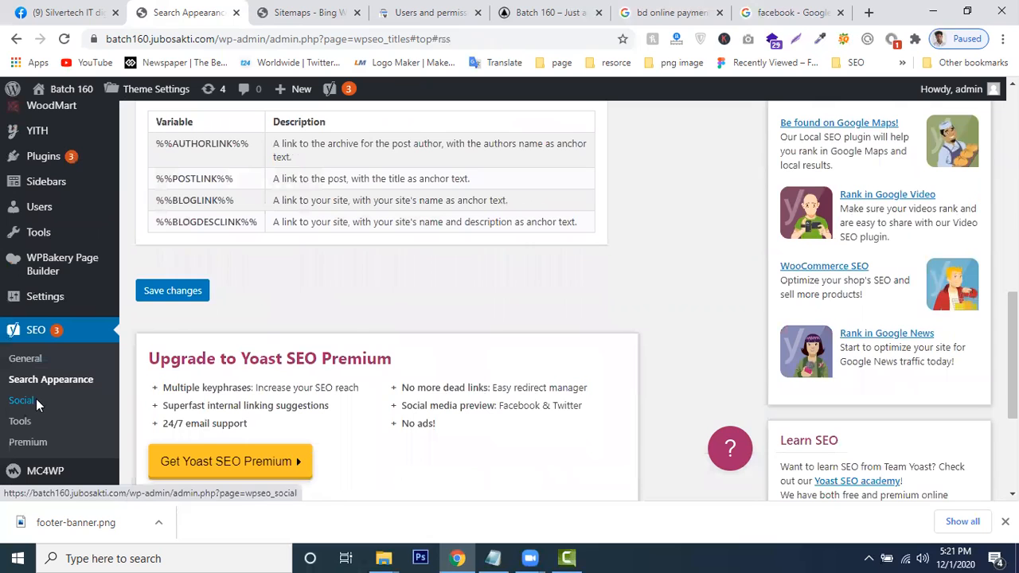
# Open Yoast's Social settings and highlight the stacked admin notices
pyautogui.click(36, 400)
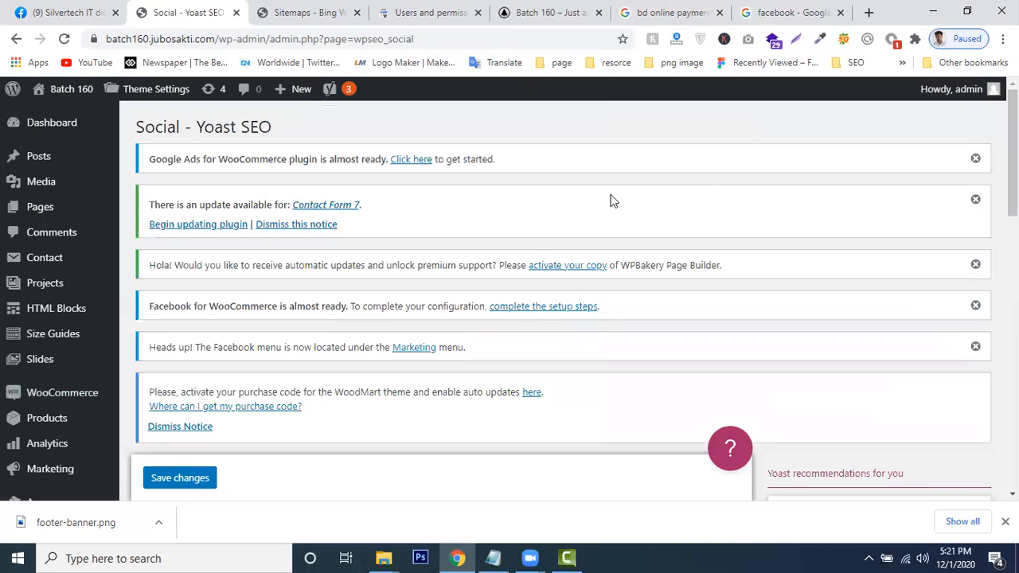
pyautogui.moveTo(218, 159); pyautogui.dragTo(275, 205)
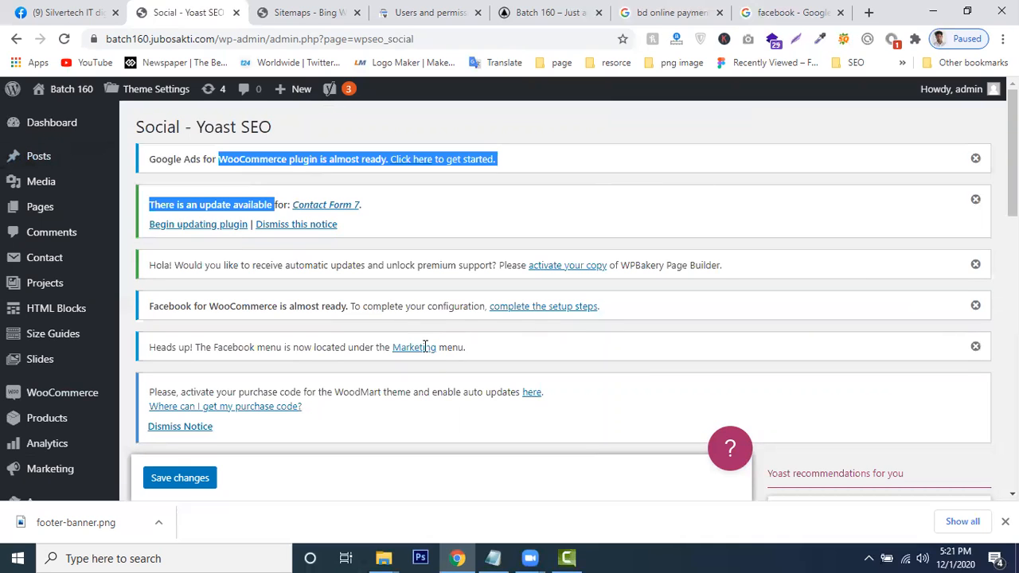
pyautogui.moveTo(425, 347); pyautogui.dragTo(416, 352)
pyautogui.click(539, 218)
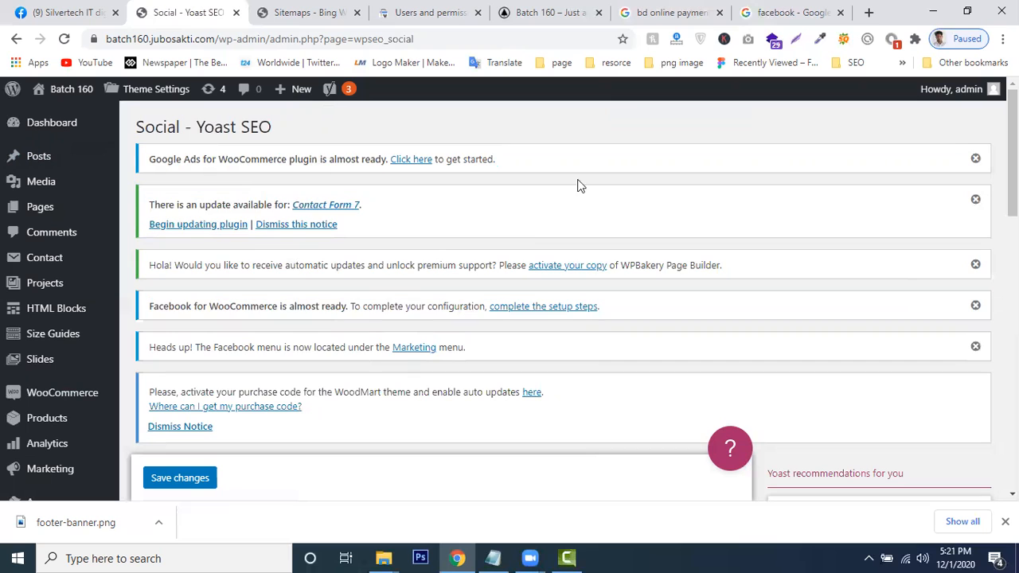
# Dismiss the Google Ads (confirming OK), Contact Form 7, WPBakery and two Facebook notices
pyautogui.click(976, 159)
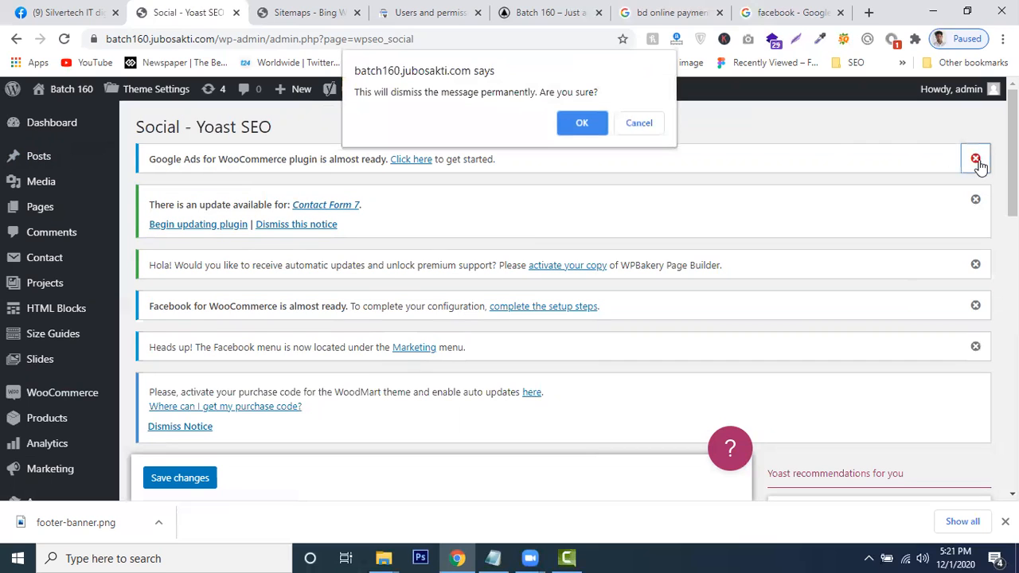
pyautogui.click(572, 121)
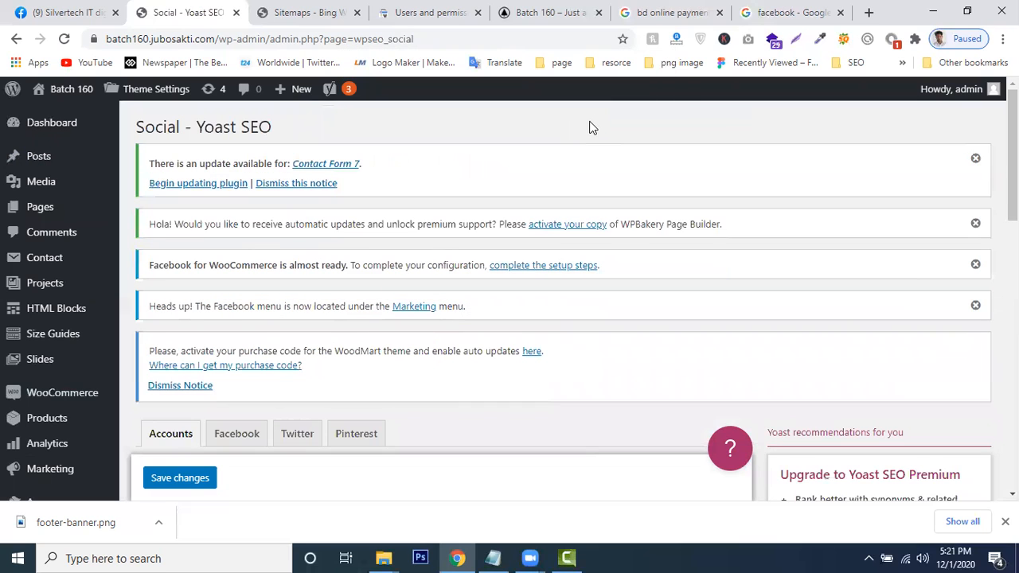
pyautogui.click(976, 163)
pyautogui.click(975, 162)
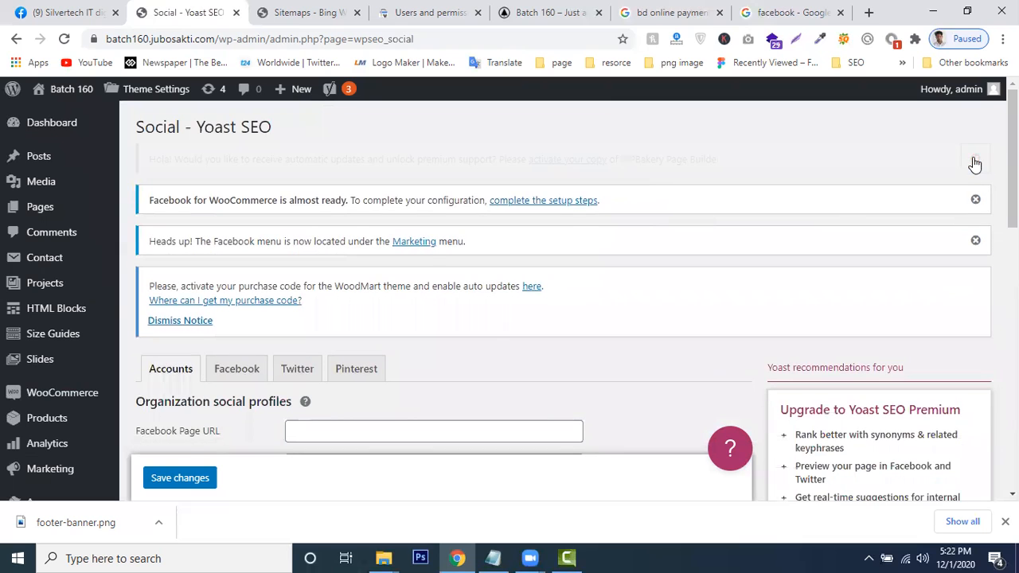
pyautogui.click(976, 160)
pyautogui.click(976, 160)
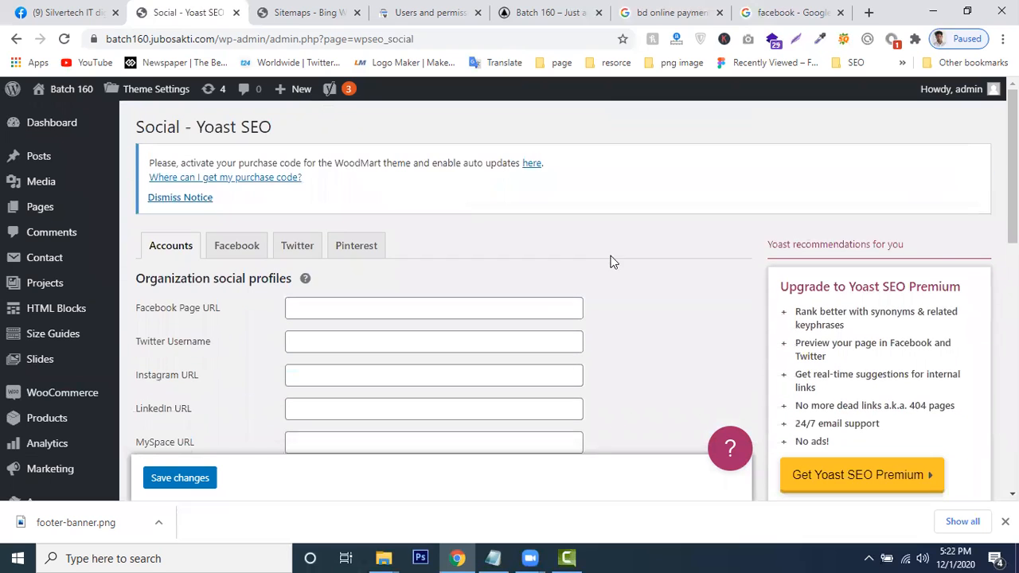
# Step through the Facebook, Twitter, Instagram and LinkedIn profile URL fields
pyautogui.scroll(-3, 231, 245)
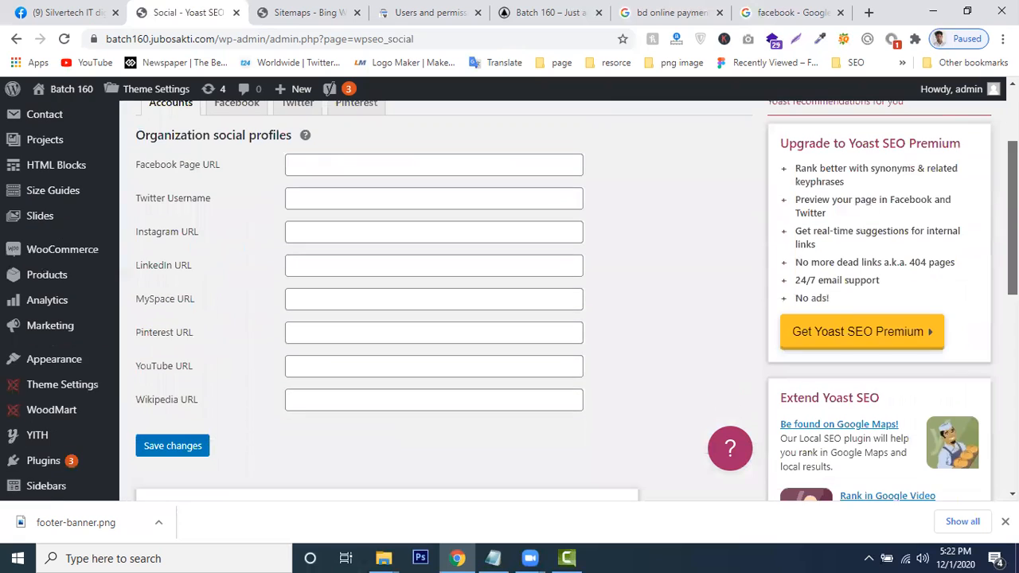
pyautogui.click(320, 175)
pyautogui.click(313, 207)
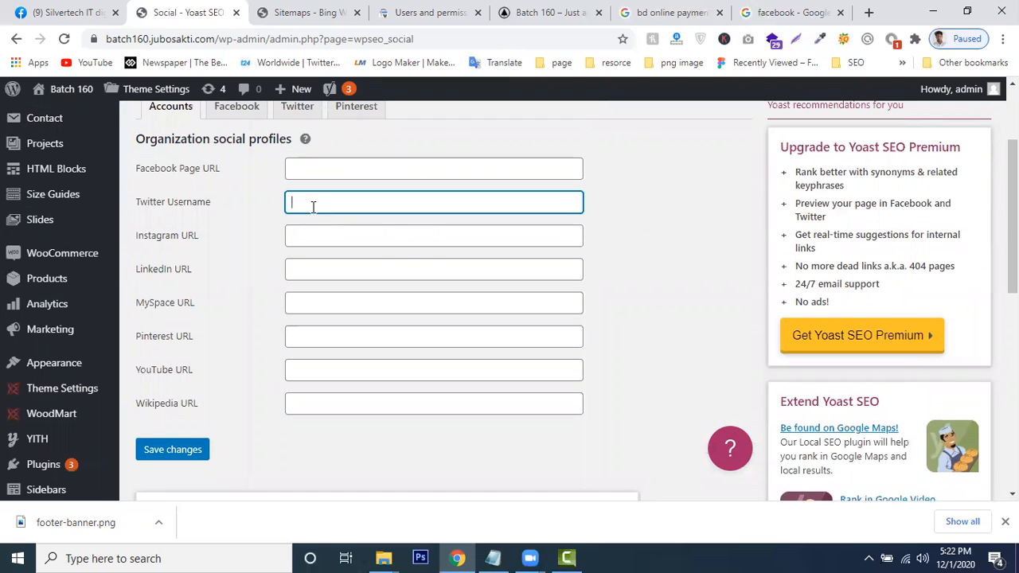
pyautogui.click(312, 244)
pyautogui.click(313, 277)
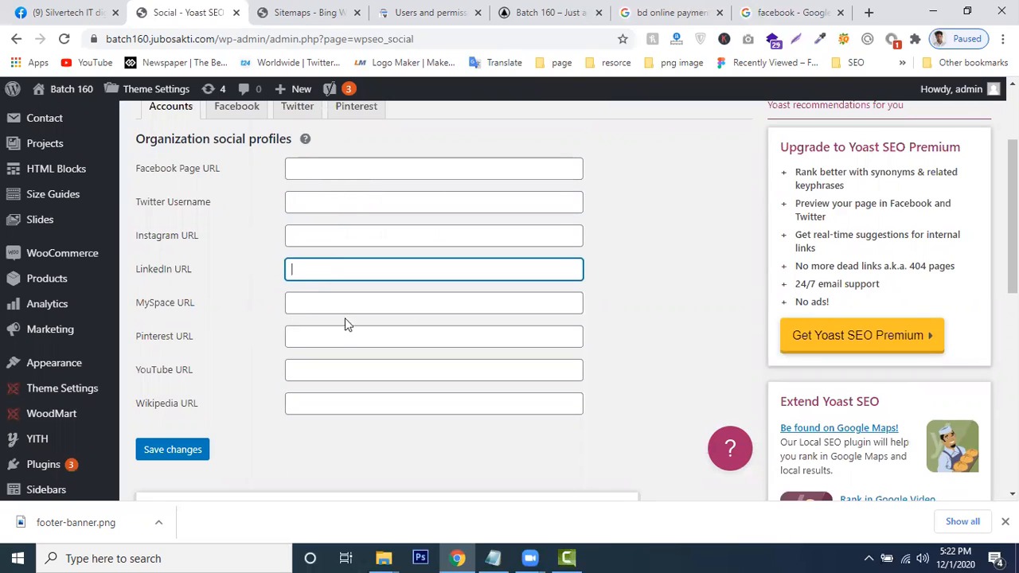
pyautogui.click(309, 165)
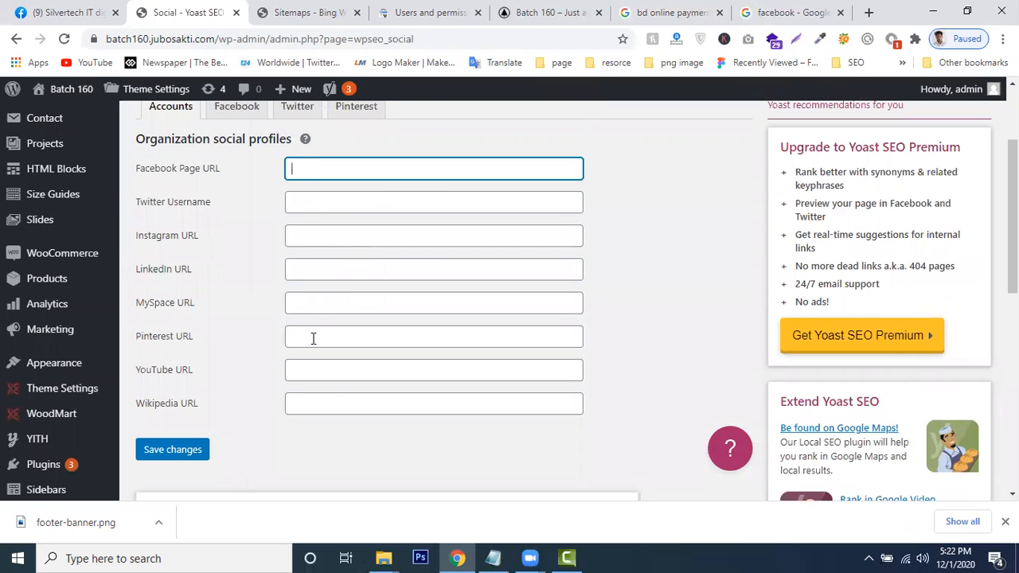
pyautogui.scroll(-4, 167, 335)
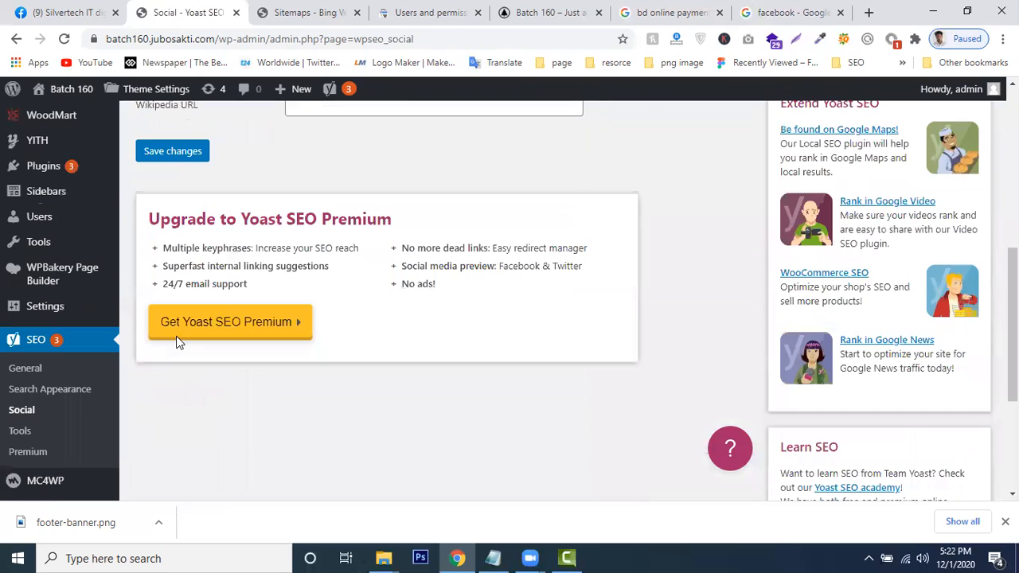
# Open SEO > Tools and highlight the Import and Export and built-in tools descriptions
pyautogui.click(15, 432)
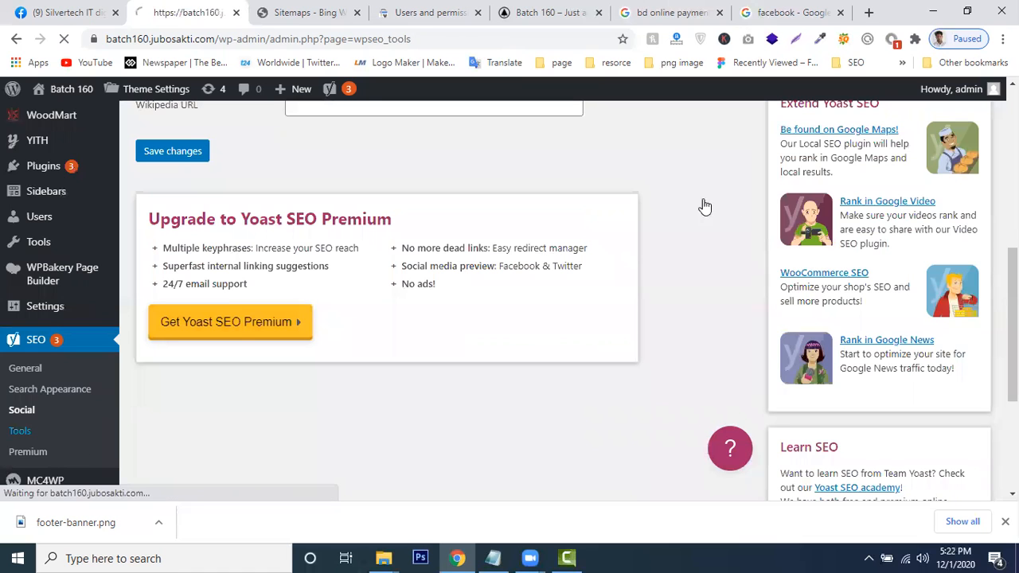
pyautogui.scroll(-4, 734, 202)
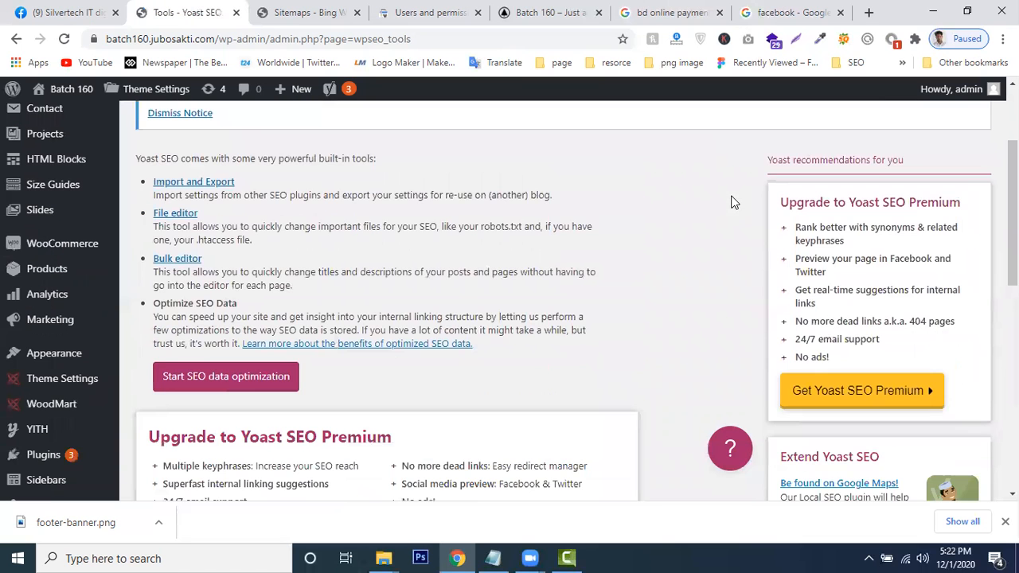
pyautogui.scroll(-1, 733, 201)
pyautogui.scroll(3, 732, 200)
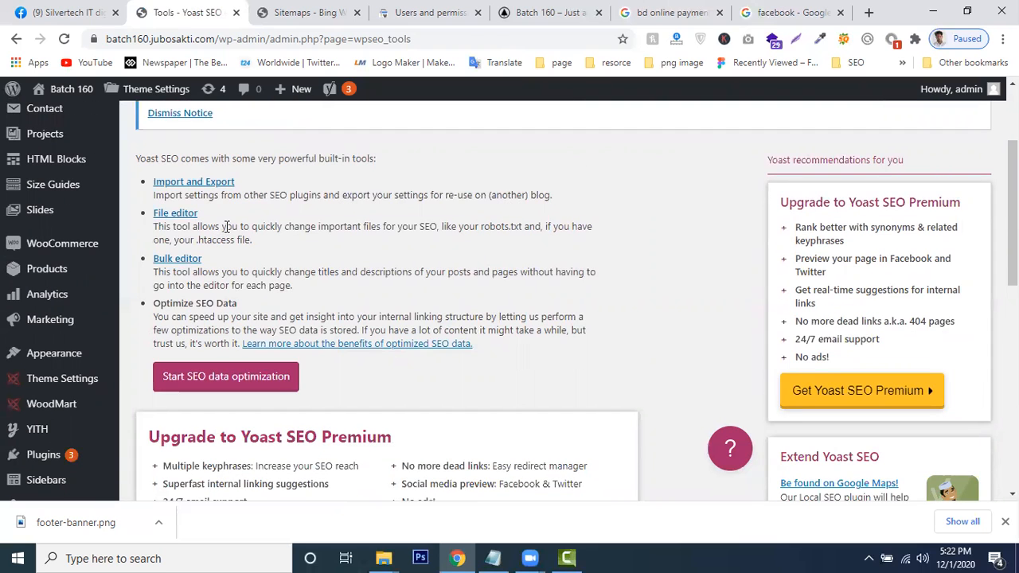
pyautogui.moveTo(164, 199); pyautogui.dragTo(391, 191)
pyautogui.click(391, 193)
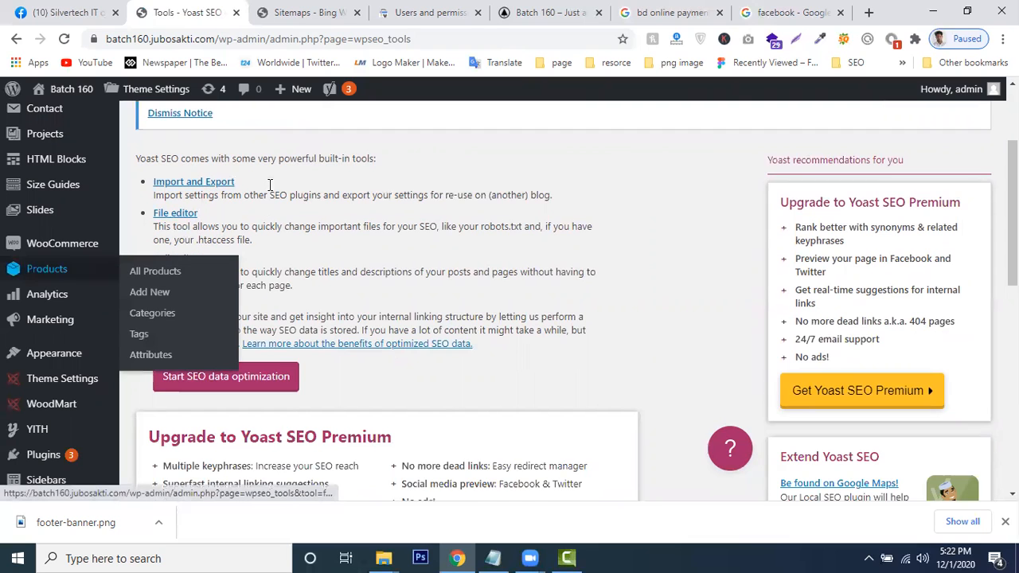
pyautogui.moveTo(284, 259); pyautogui.dragTo(130, 196)
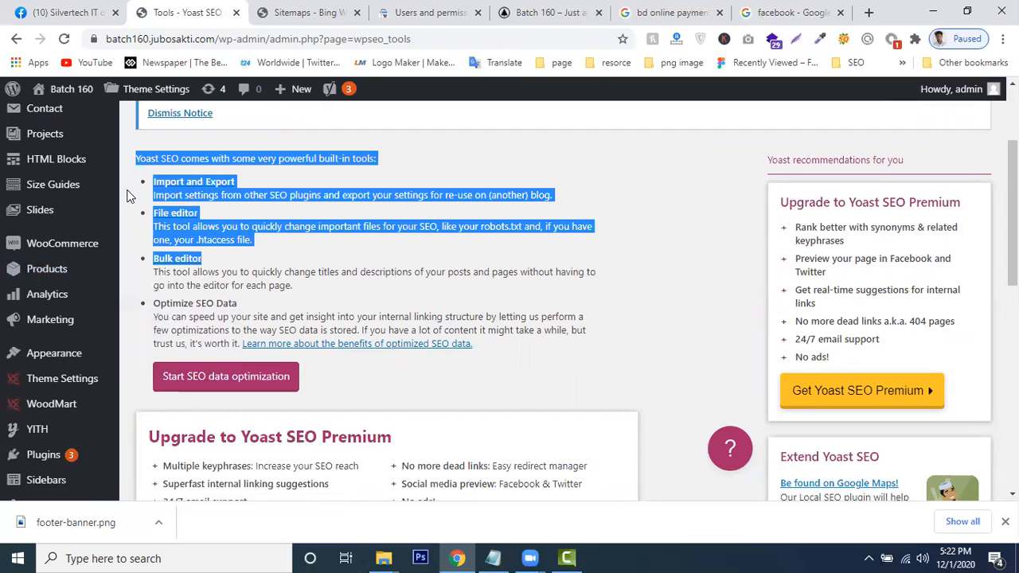
pyautogui.click(298, 221)
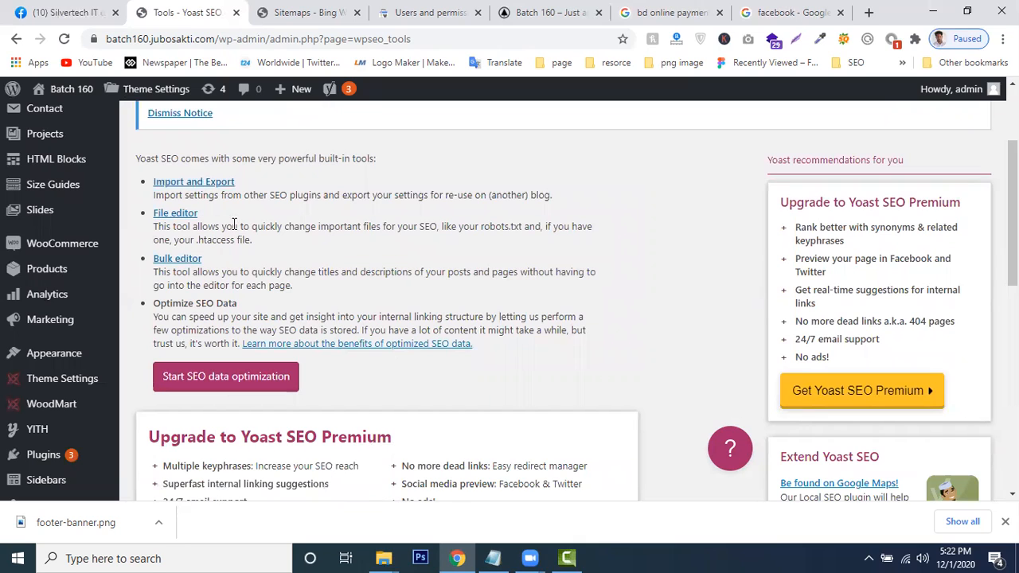
# Open the File editor and scroll through the robots.txt option and .htaccess contents
pyautogui.click(177, 214)
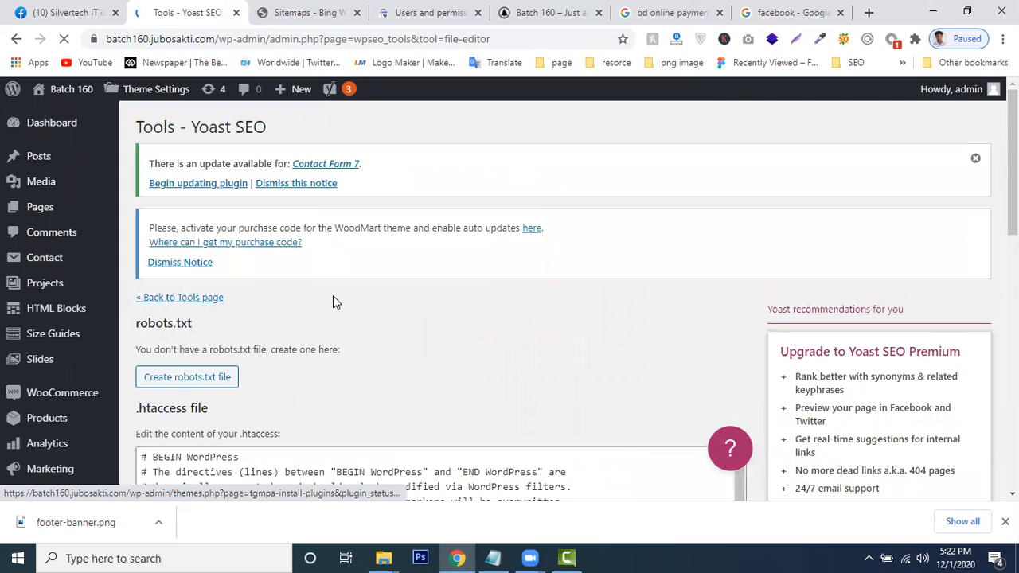
pyautogui.scroll(-3, 443, 244)
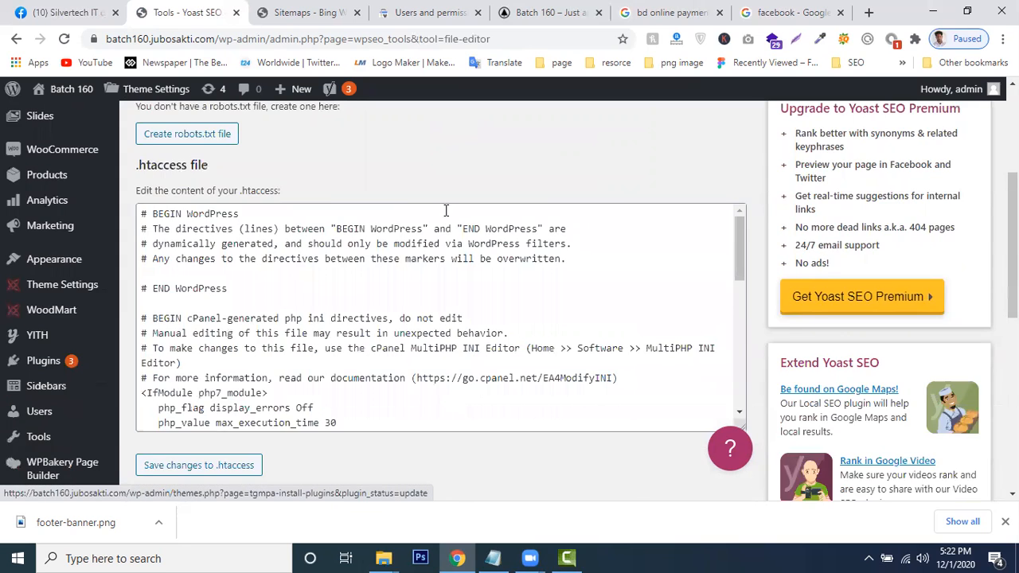
pyautogui.scroll(-4, 450, 209)
pyautogui.scroll(2, 710, 217)
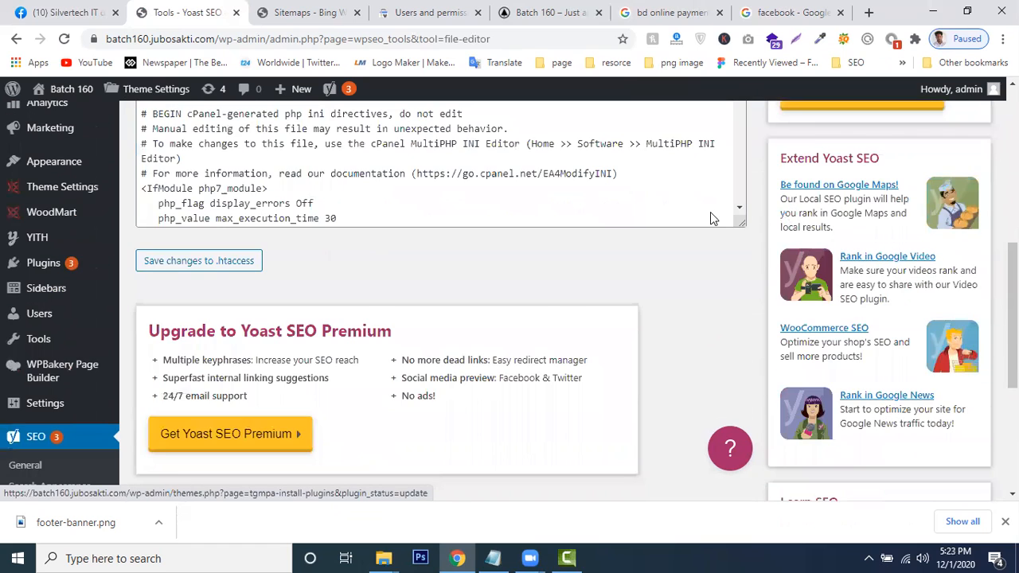
pyautogui.scroll(4, 710, 212)
pyautogui.scroll(-5, 641, 376)
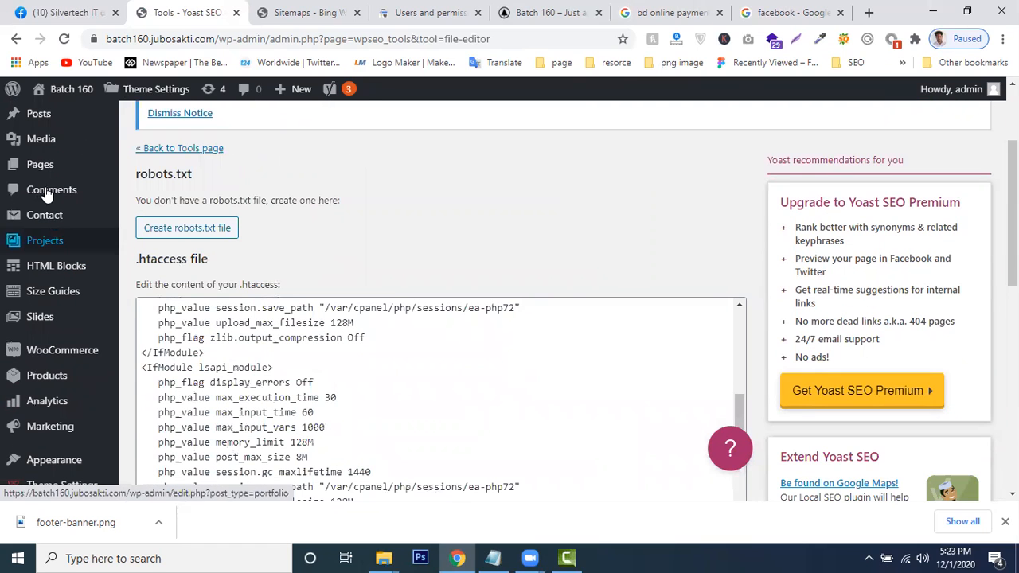
pyautogui.scroll(2, 16, 230)
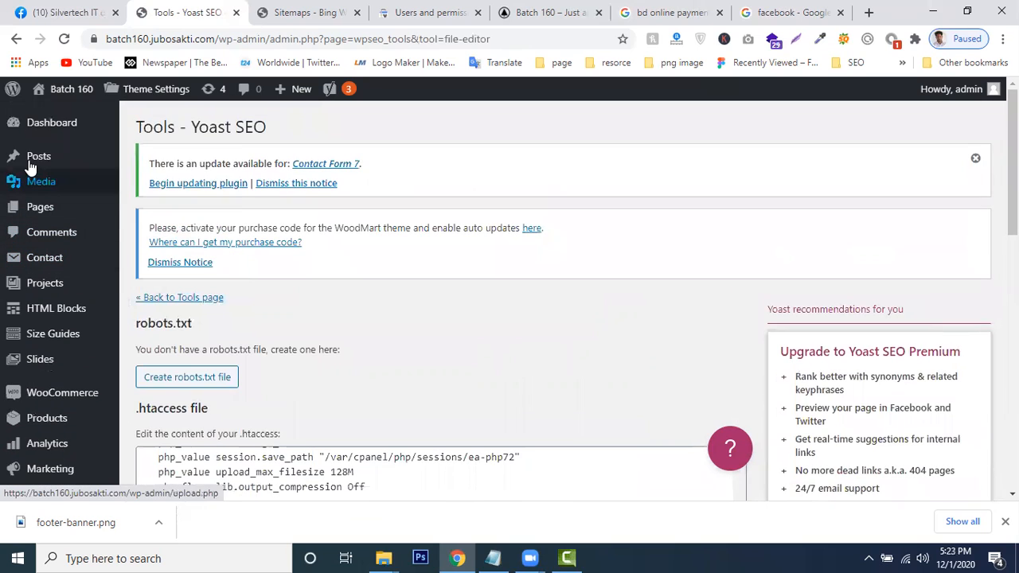
# Go to the Dashboard and scroll through Site Health, At a Glance and WooCommerce Status widgets
pyautogui.click(49, 134)
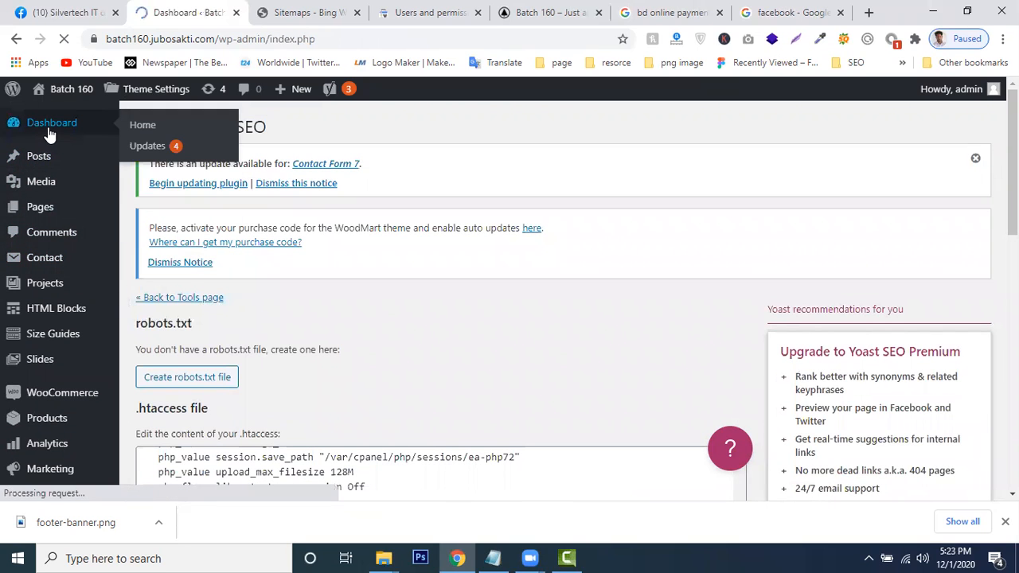
pyautogui.scroll(-10, 981, 446)
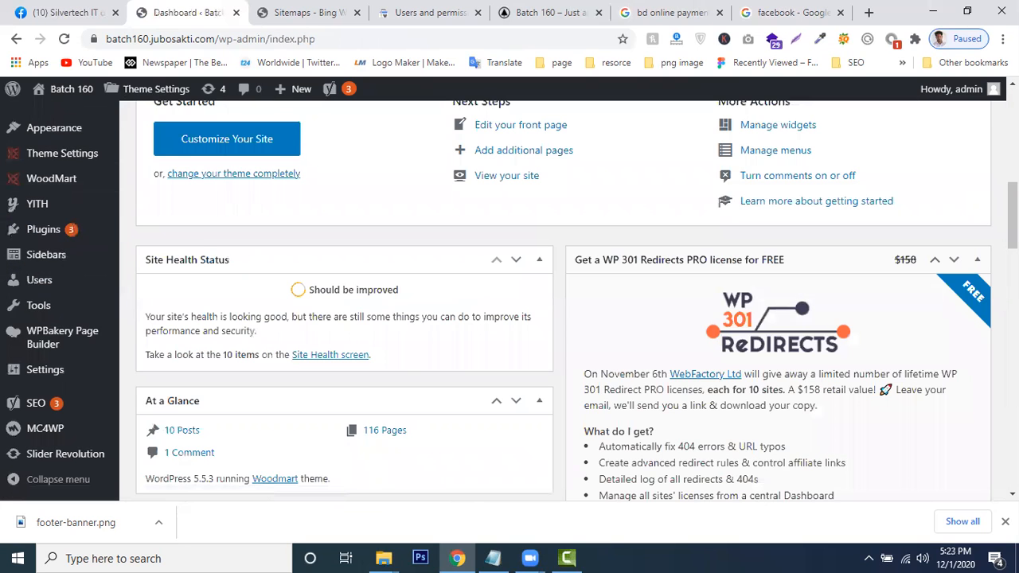
pyautogui.scroll(-5, 981, 470)
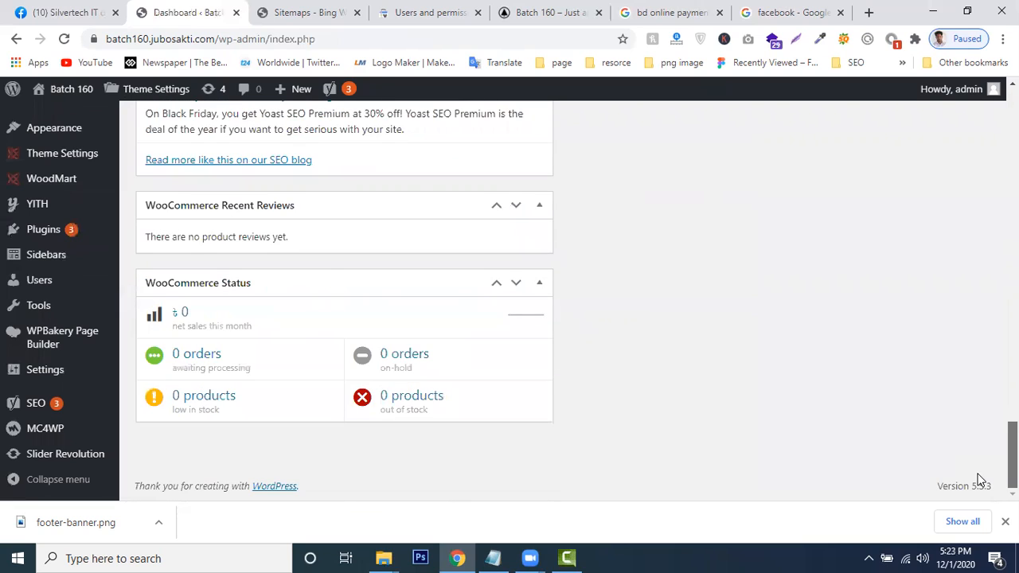
pyautogui.scroll(1, 991, 465)
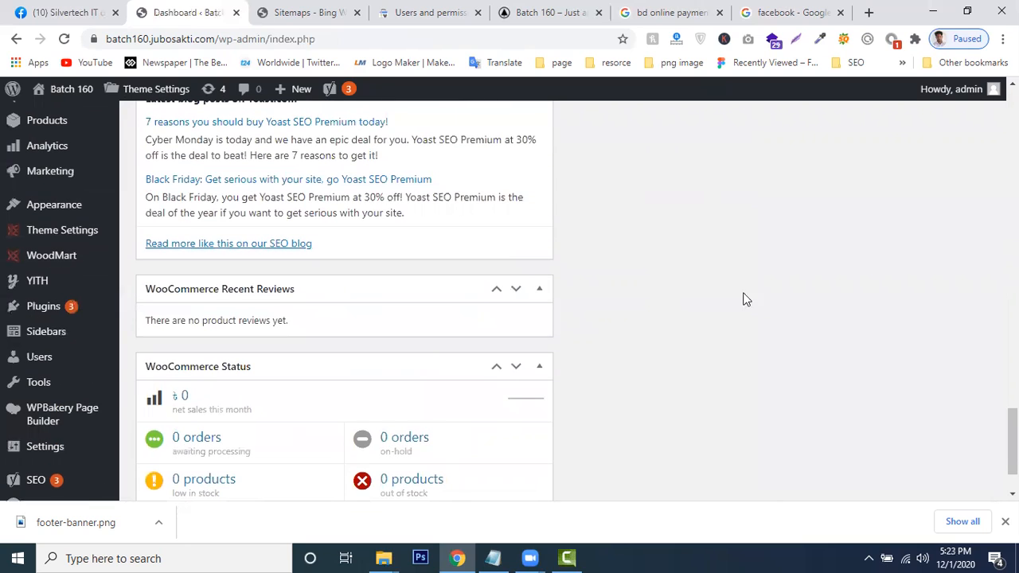
pyautogui.scroll(15, 746, 299)
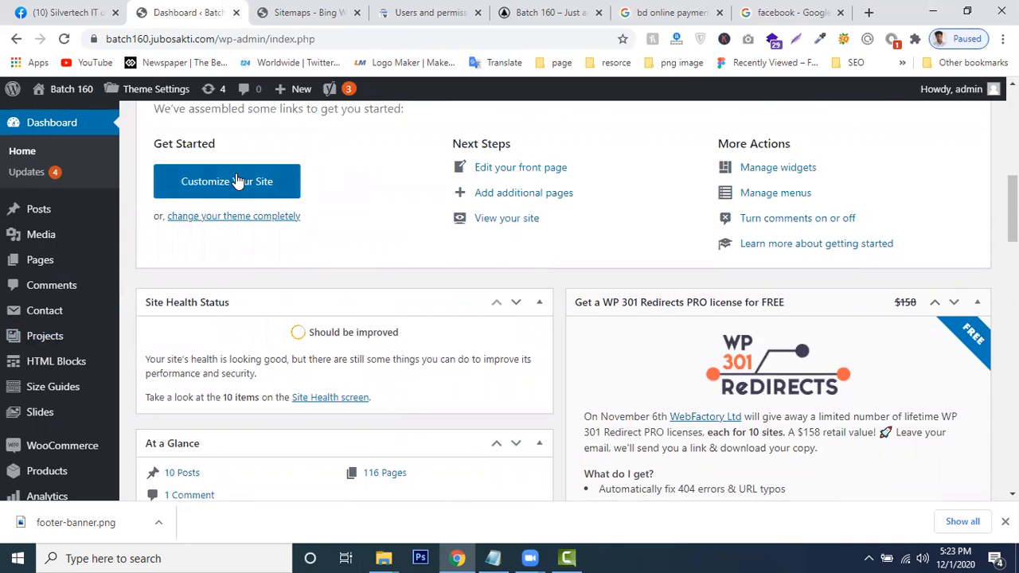
# From the list of 117 pages, start a new page in the block editor
pyautogui.click(51, 263)
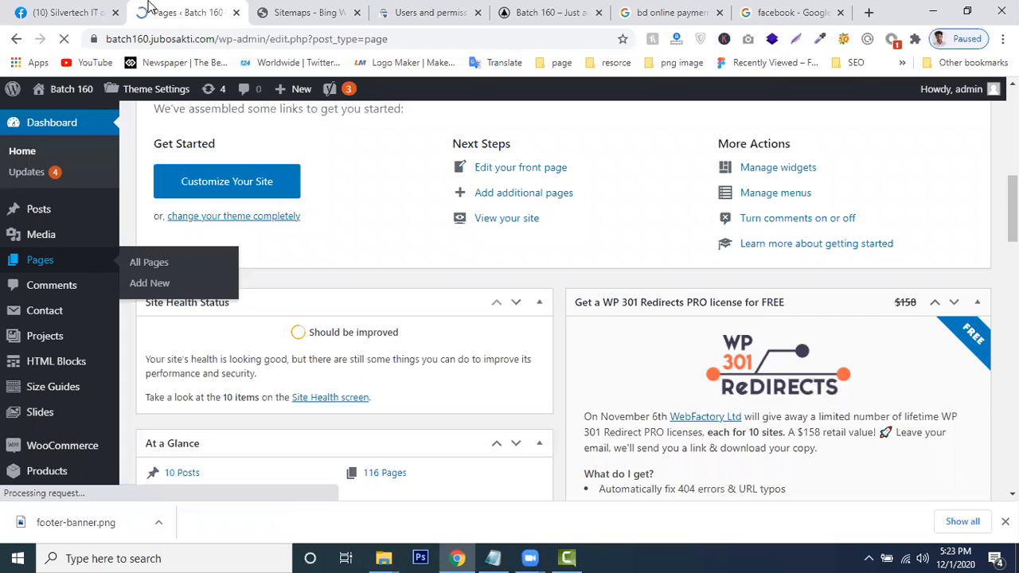
pyautogui.scroll(-2, 422, 322)
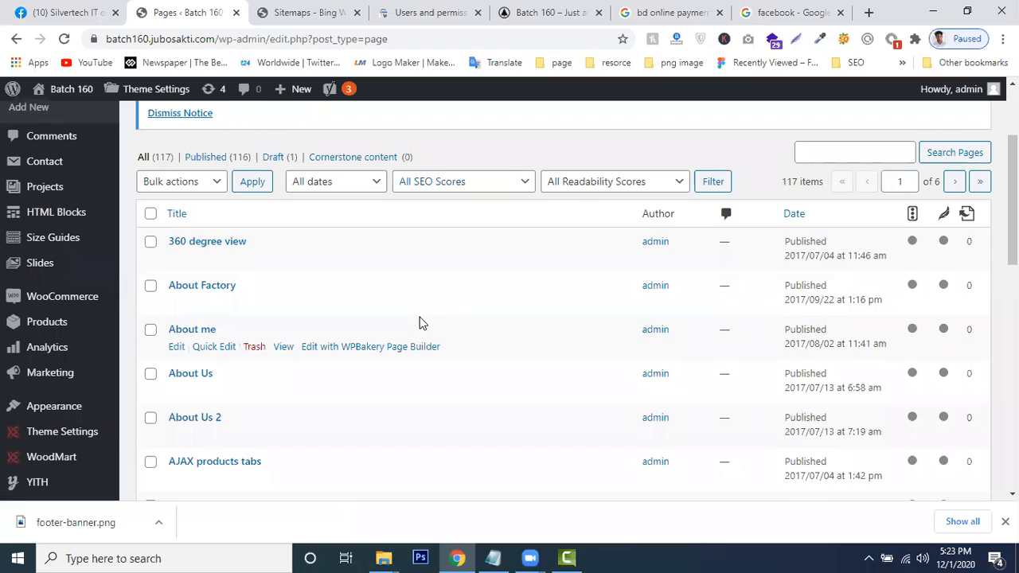
pyautogui.scroll(2, 258, 325)
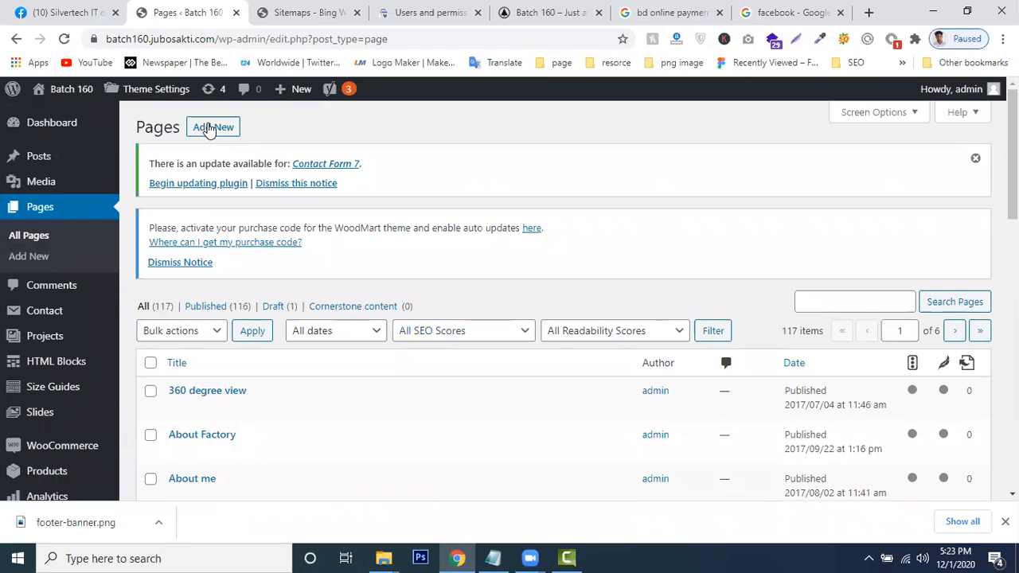
pyautogui.click(204, 123)
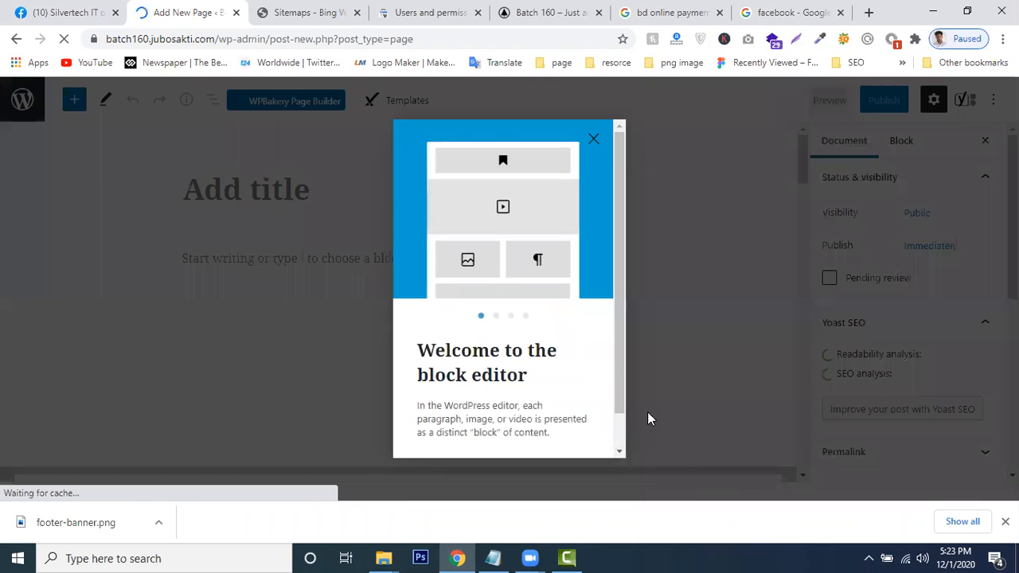
# Step through the block editor welcome guide's tips and dismiss it with Get started
pyautogui.scroll(-1, 549, 382)
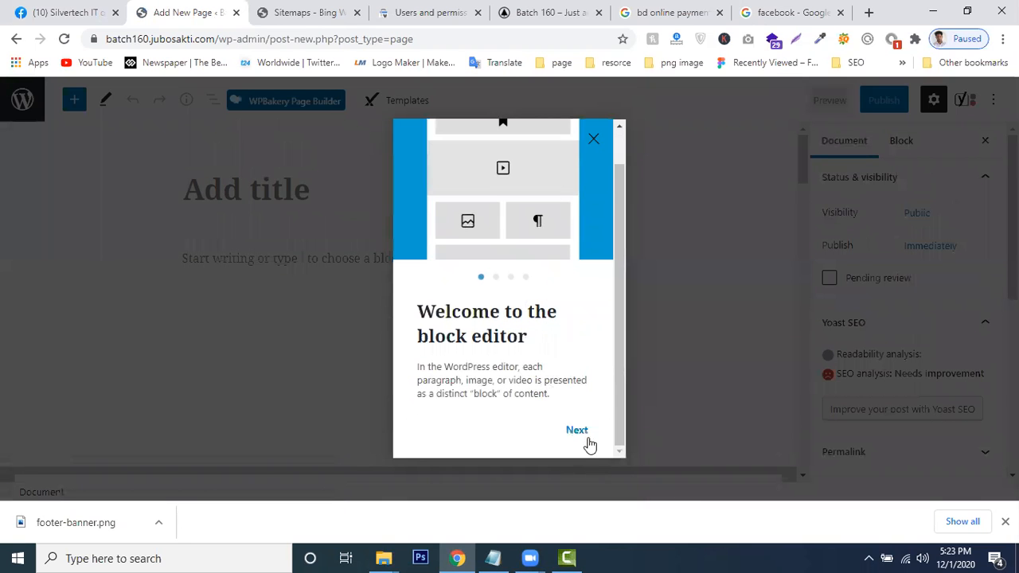
pyautogui.click(587, 436)
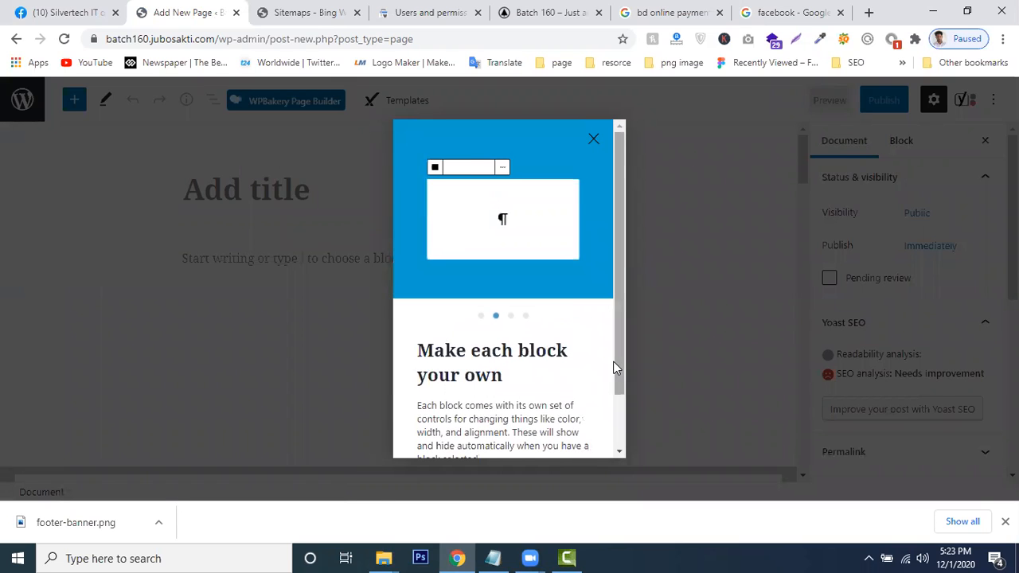
pyautogui.scroll(-2, 606, 390)
pyautogui.click(575, 432)
pyautogui.click(576, 434)
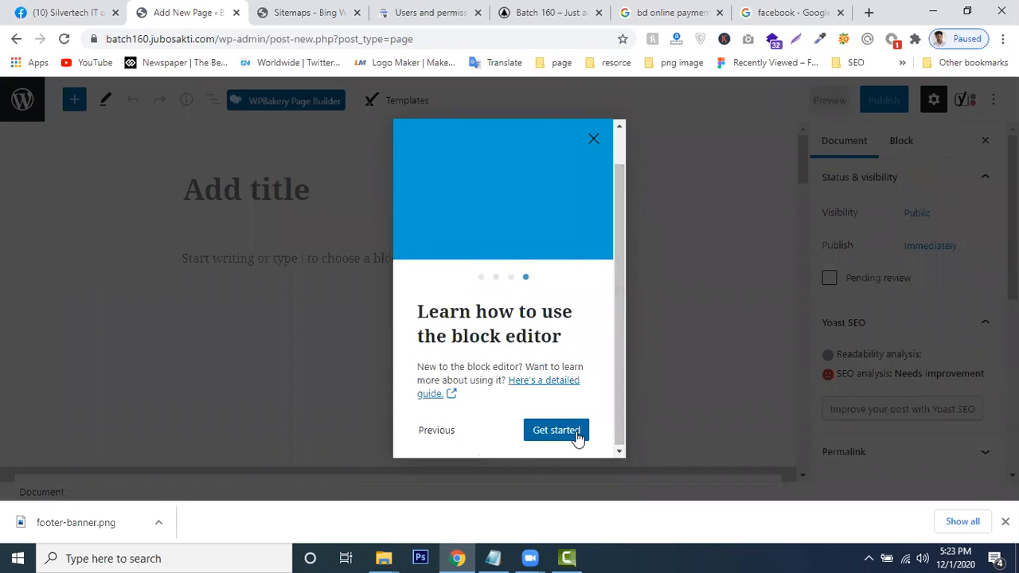
pyautogui.click(558, 430)
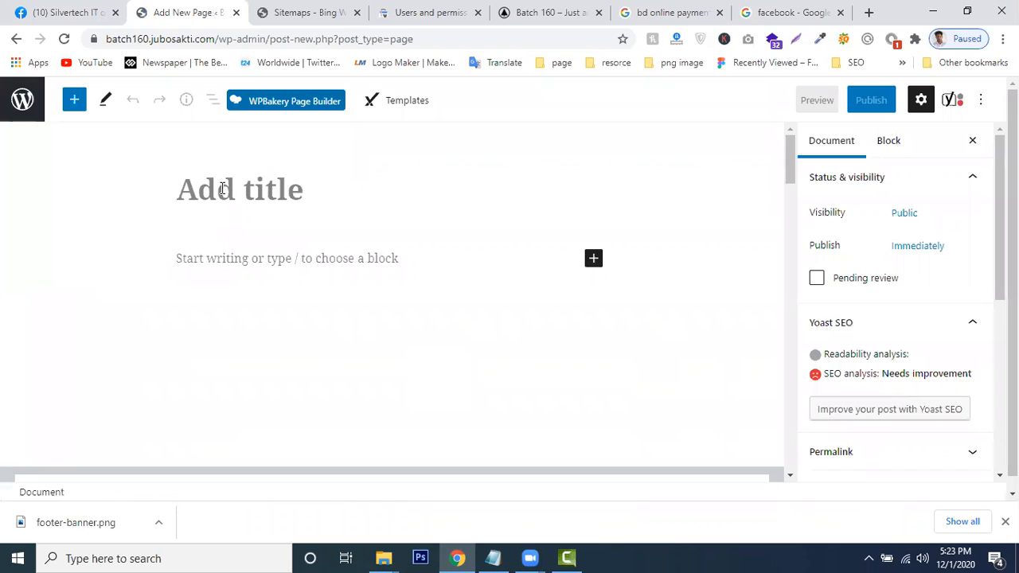
# Inspect the empty page's Yoast snippet preview and meta description, then head back to the dashboard
pyautogui.click(156, 285)
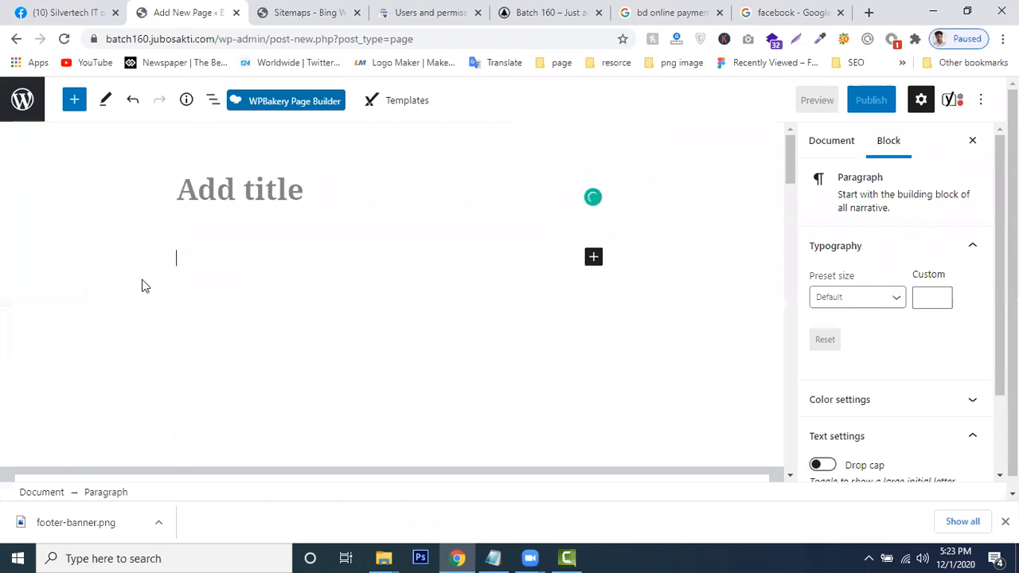
pyautogui.moveTo(1012, 275); pyautogui.dragTo(1000, 292)
pyautogui.moveTo(791, 159); pyautogui.dragTo(723, 232)
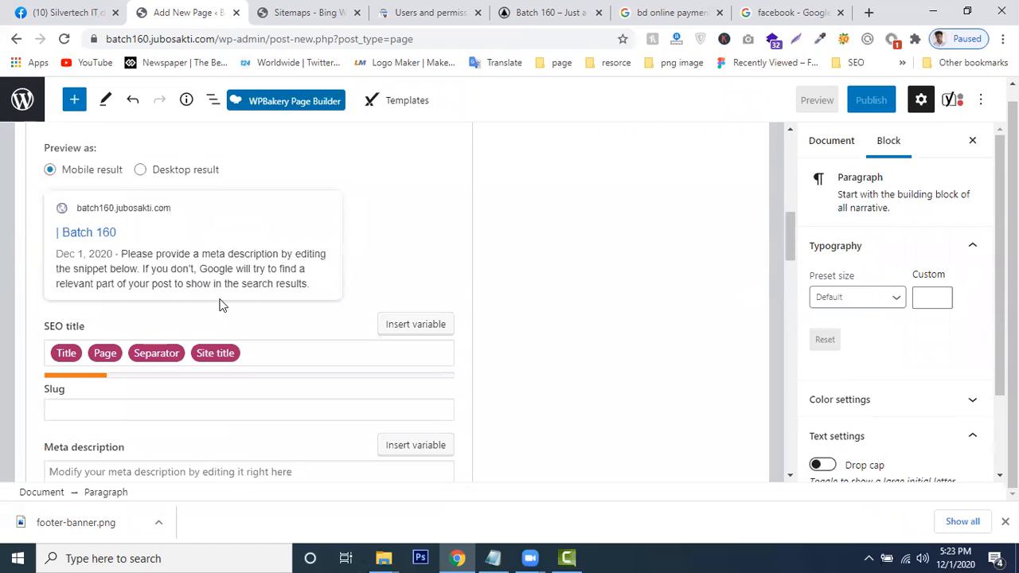
pyautogui.scroll(-4, 222, 304)
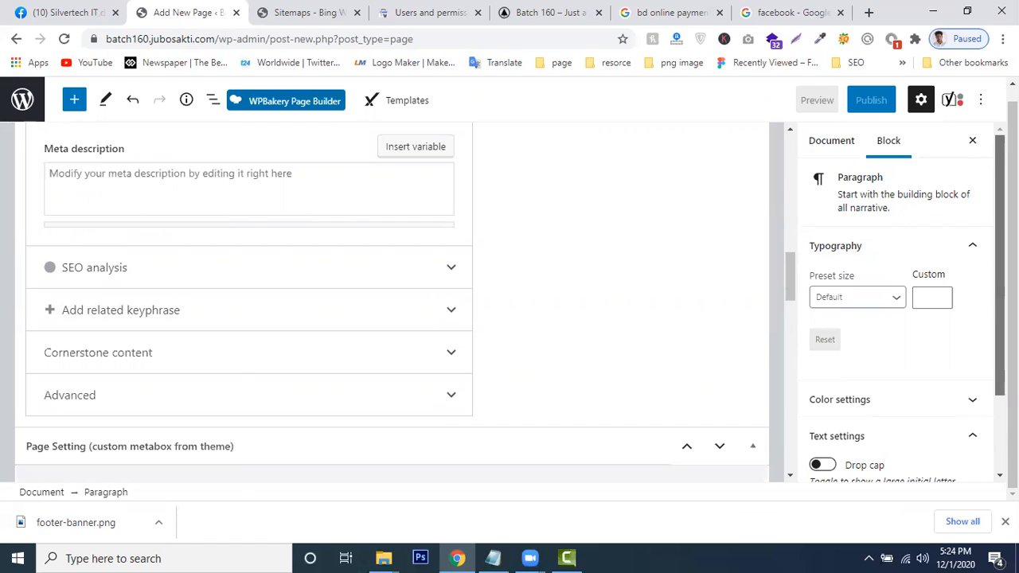
pyautogui.click(28, 94)
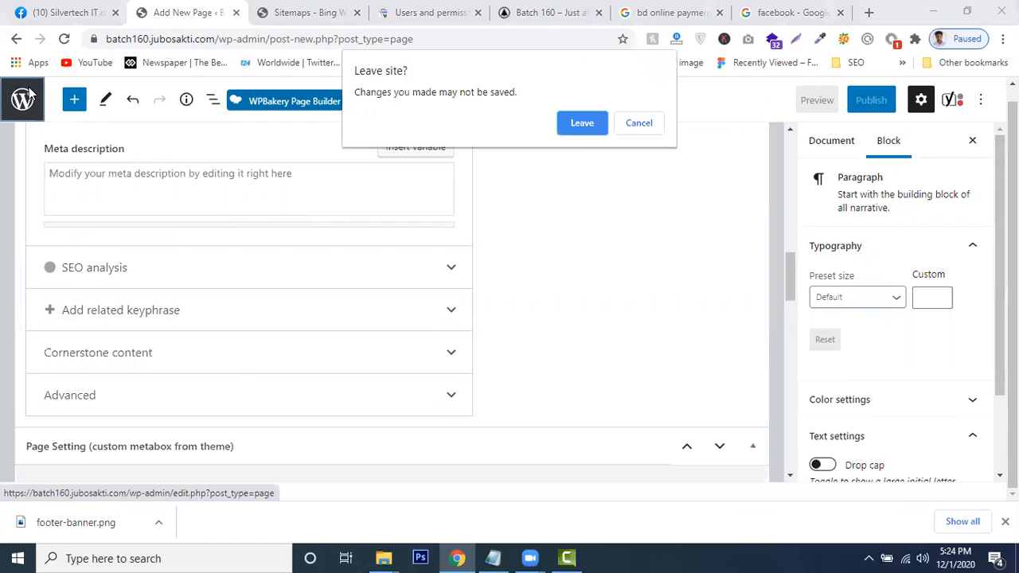
# Discard the unsaved page by leaving, then switch to the Facebook tab
pyautogui.click(571, 125)
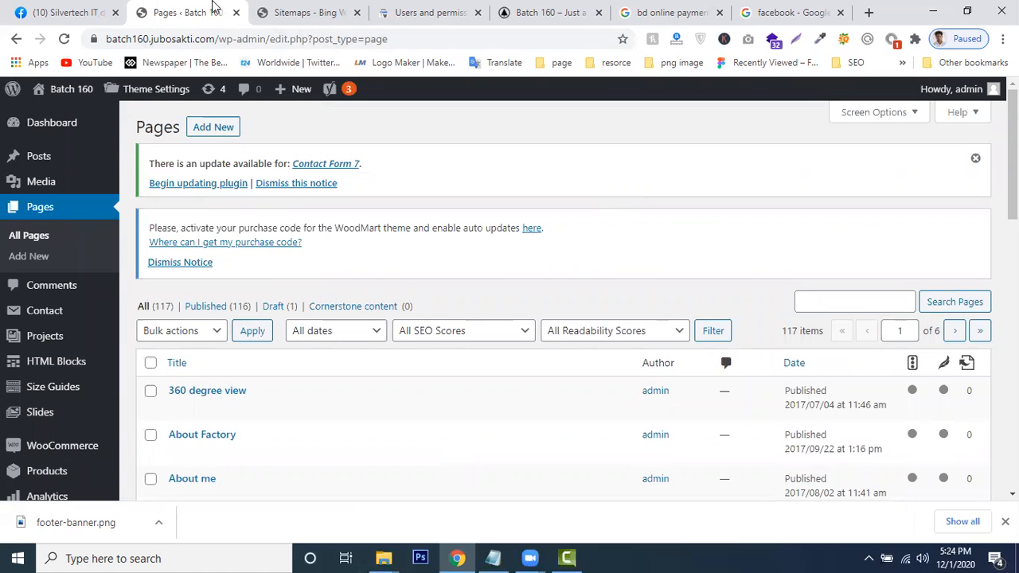
pyautogui.click(70, 8)
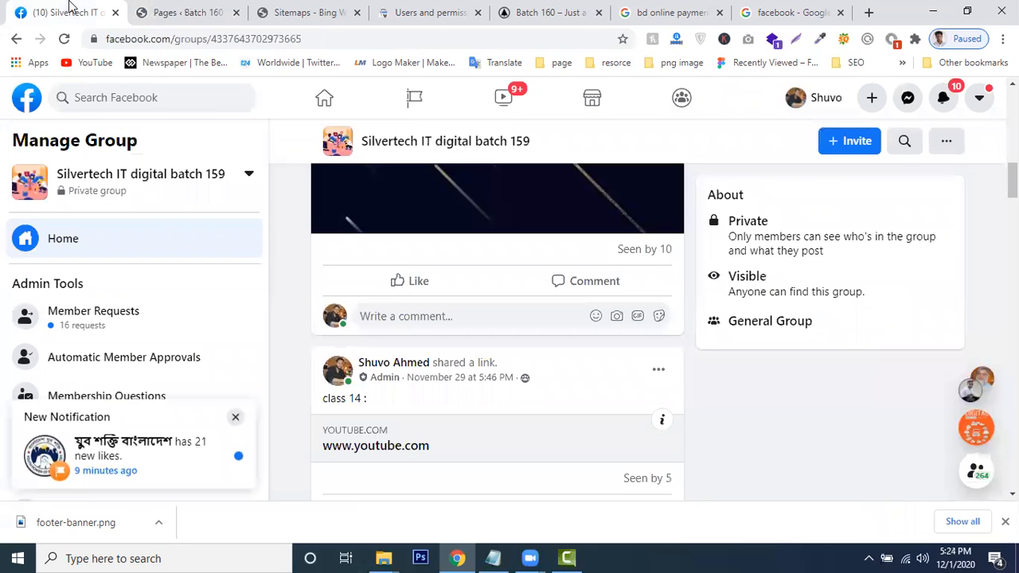
# Search Facebook for 161 and open the Silvertech digital batch 161 group
pyautogui.click(79, 101)
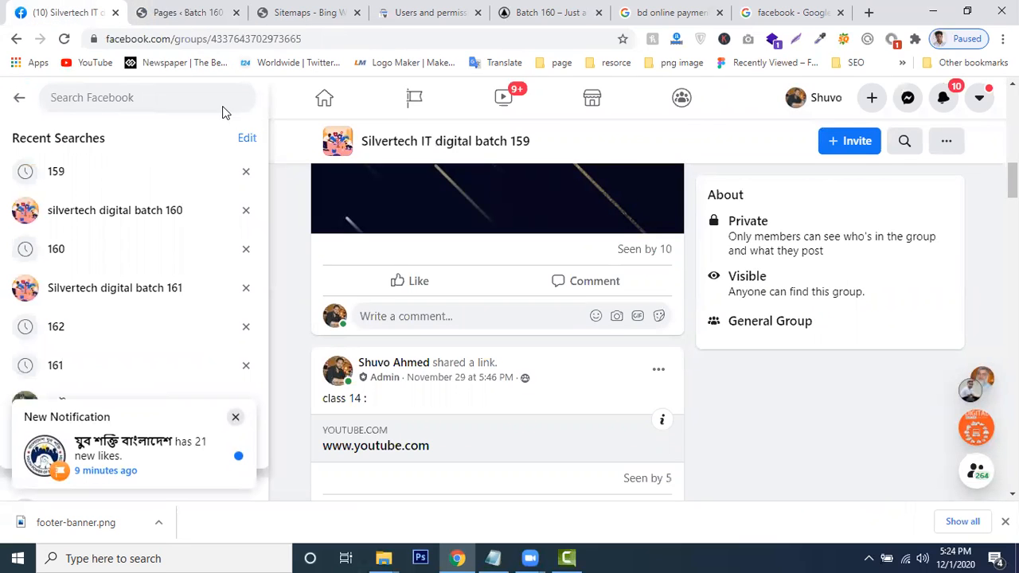
pyautogui.write('161')
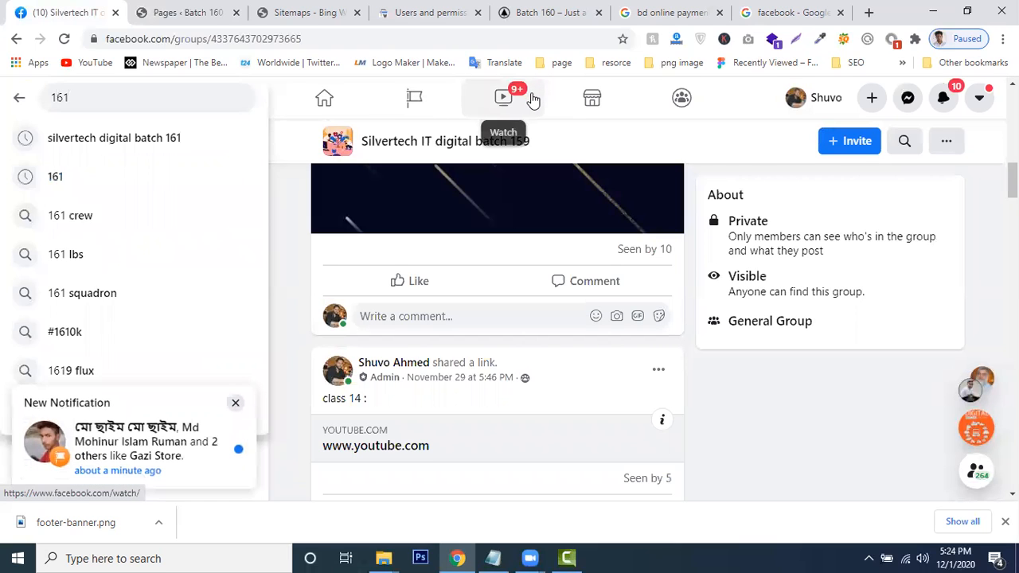
pyautogui.press('Return')
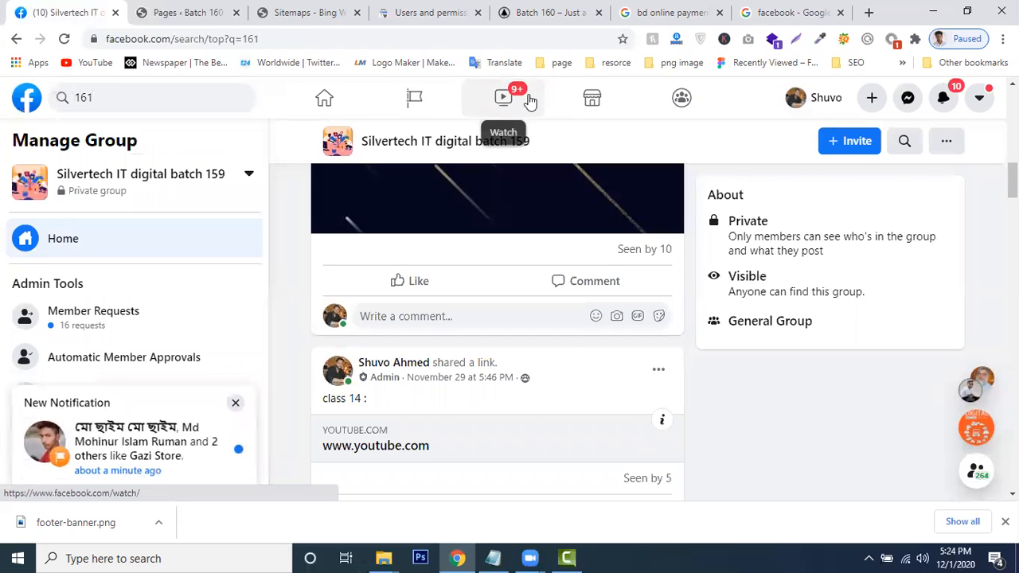
pyautogui.click(512, 175)
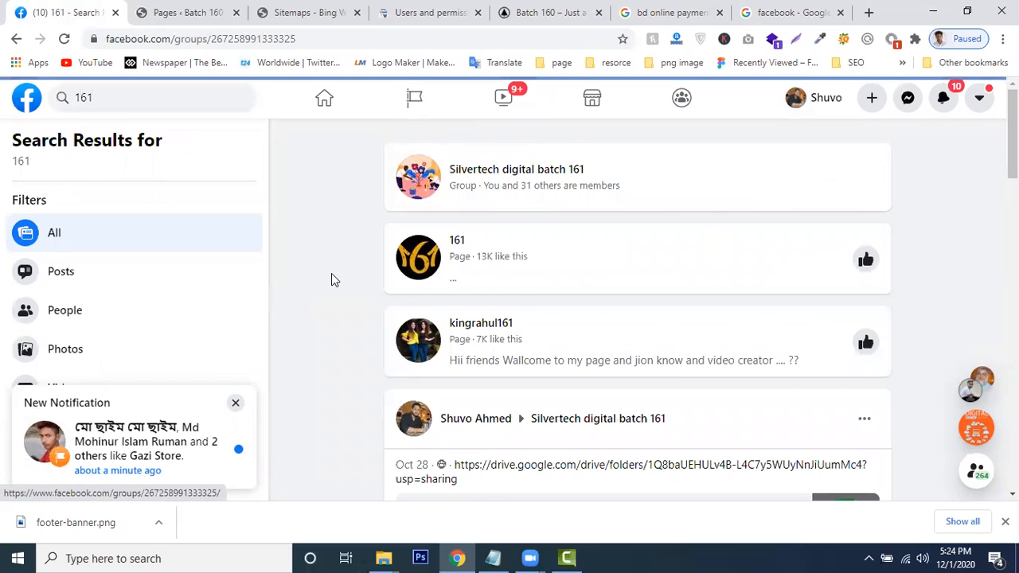
# Scroll through the group's feed of admin-shared class links
pyautogui.scroll(-2, 320, 343)
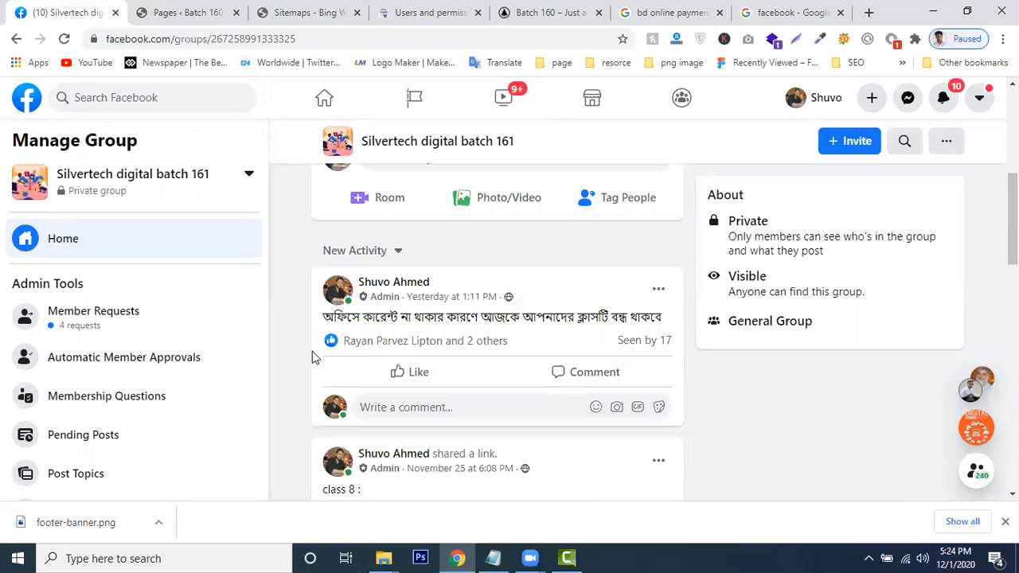
pyautogui.scroll(-4, 308, 355)
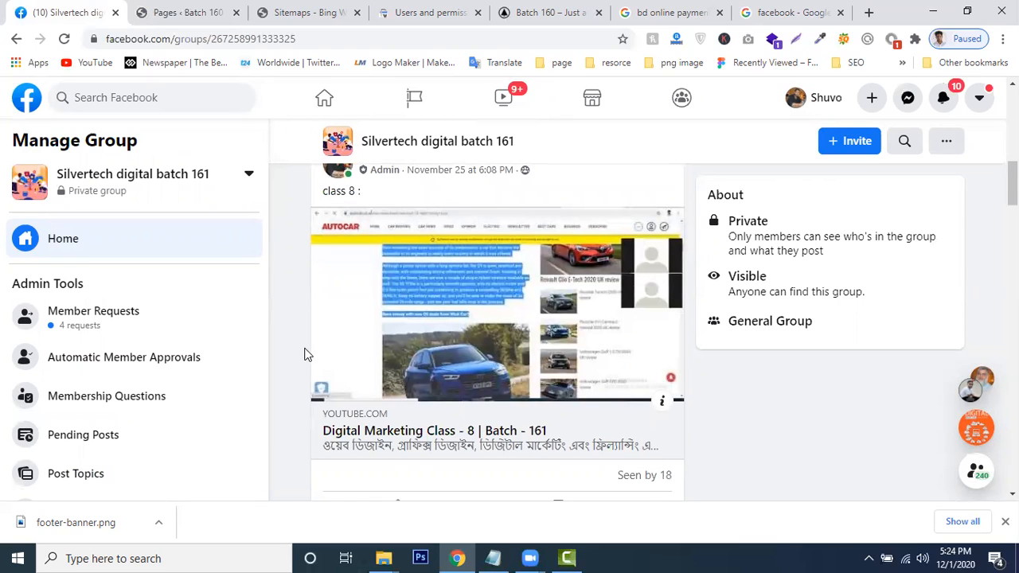
pyautogui.scroll(-2, 307, 355)
pyautogui.scroll(2, 306, 354)
pyautogui.scroll(-2, 307, 354)
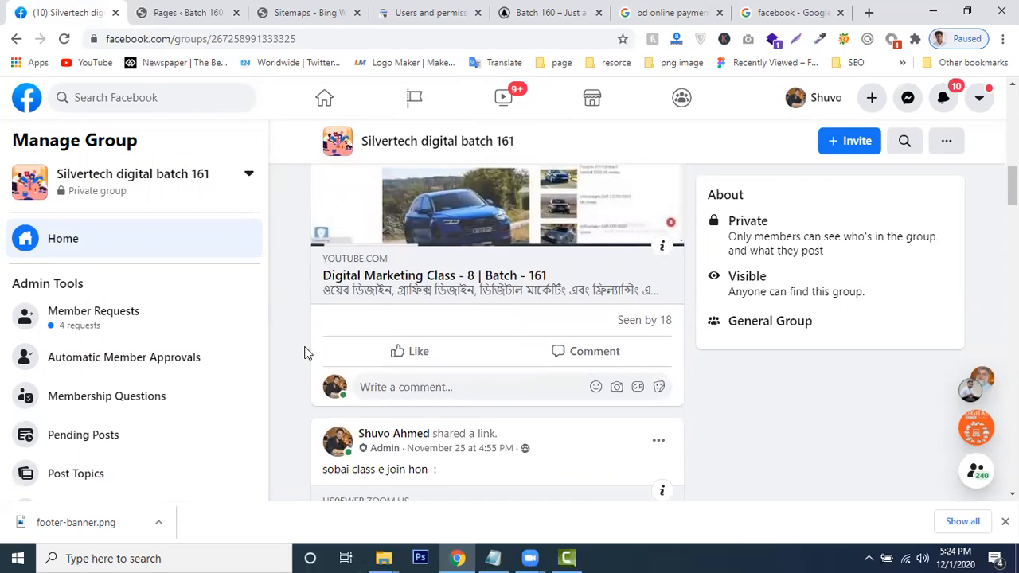
pyautogui.scroll(-2, 309, 353)
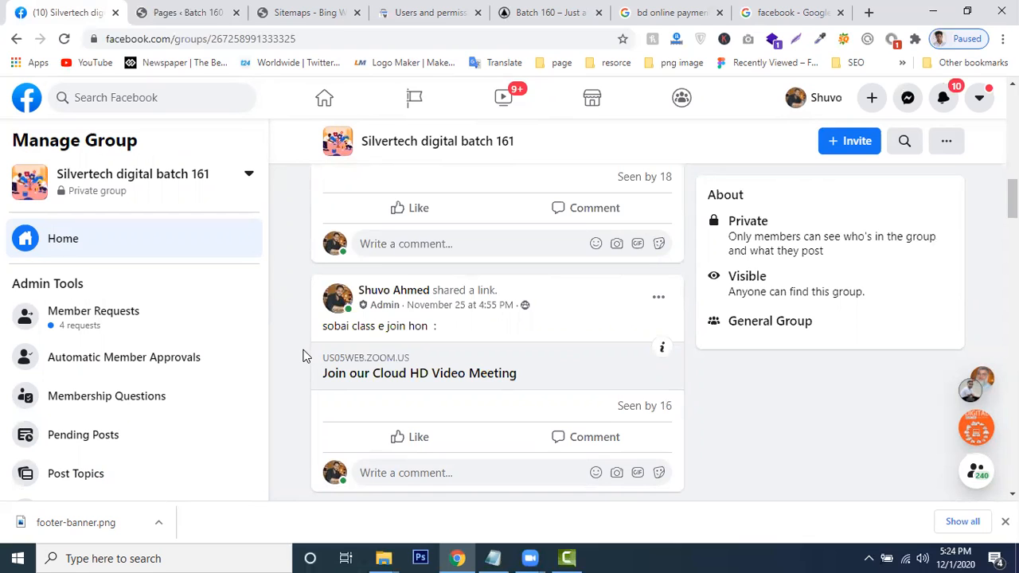
pyautogui.scroll(-7, 1013, 199)
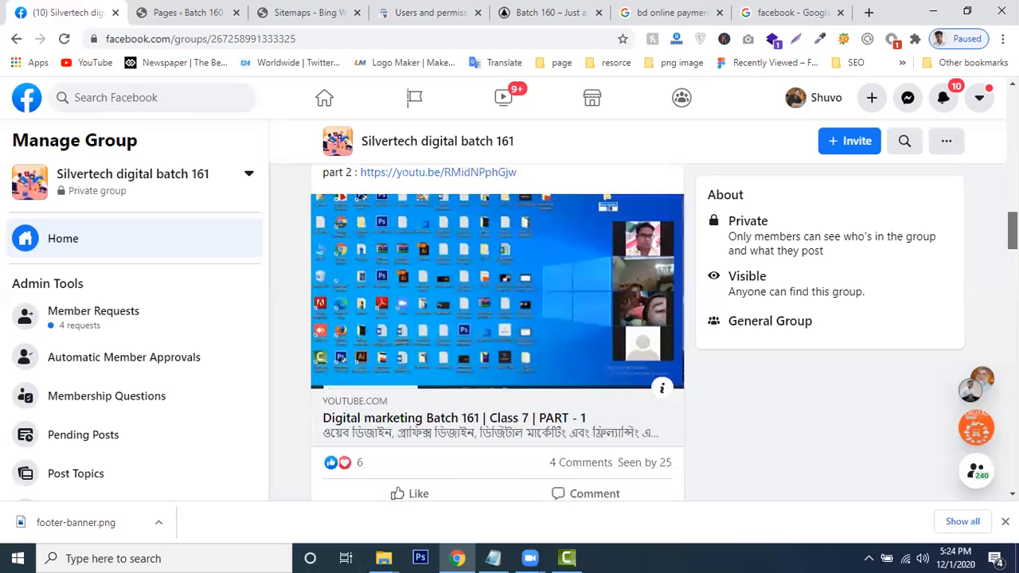
pyautogui.scroll(-5, 497, 319)
# Search Facebook for 'silvertech digital batch - 162' and open that group from the results
pyautogui.click(177, 95)
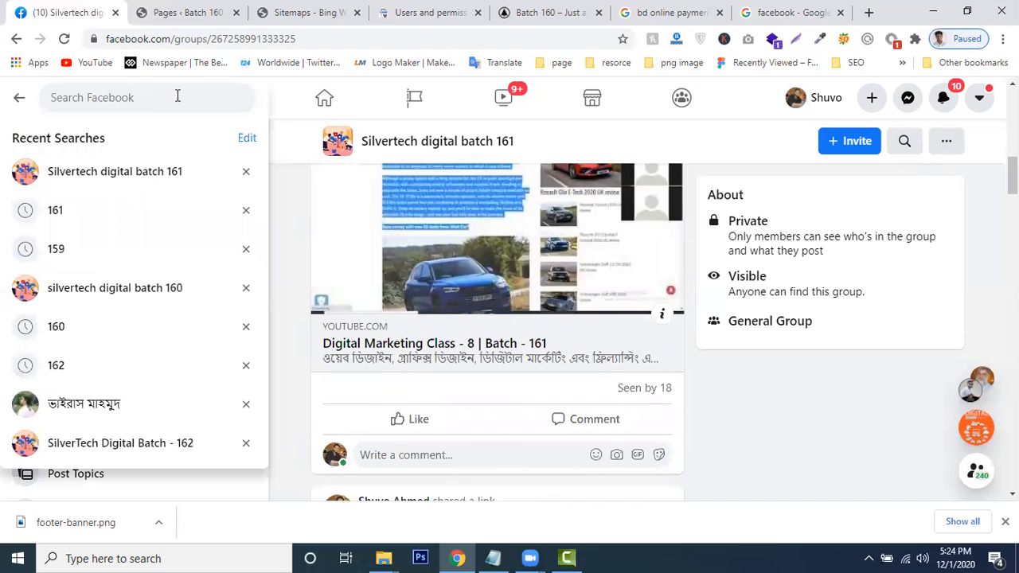
pyautogui.write('1')
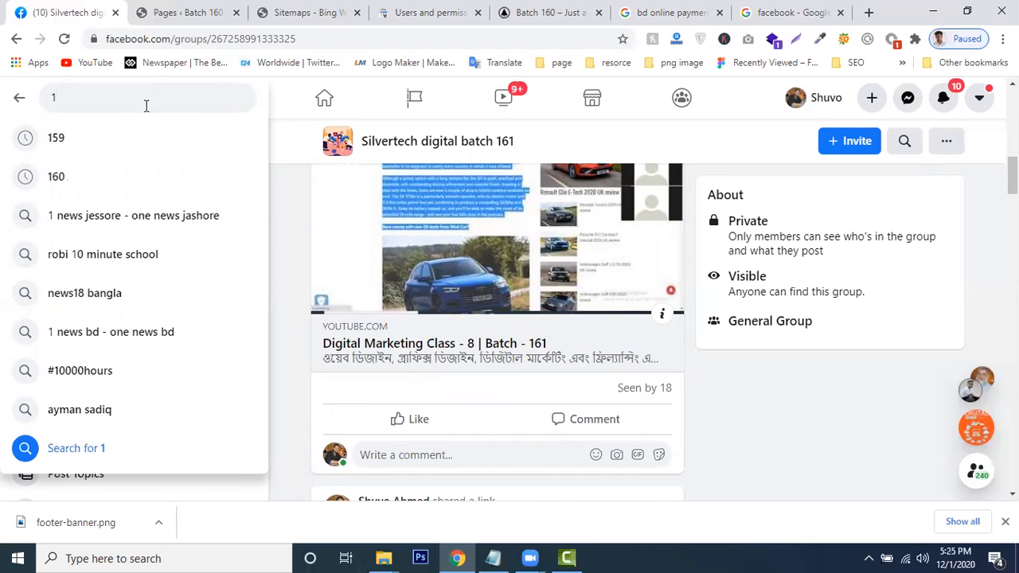
pyautogui.moveTo(108, 110); pyautogui.dragTo(5, 107)
pyautogui.write('6')
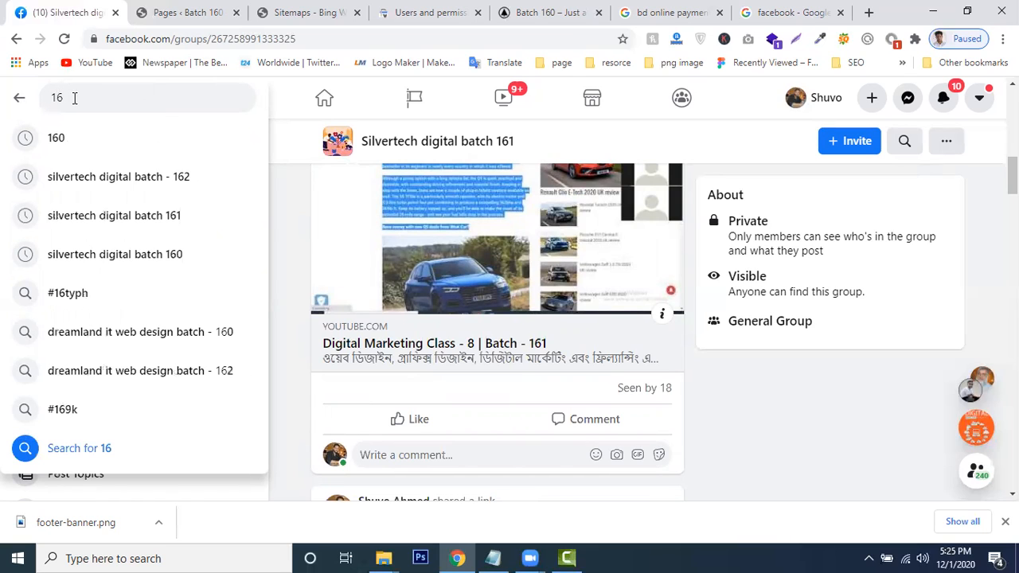
pyautogui.write('2')
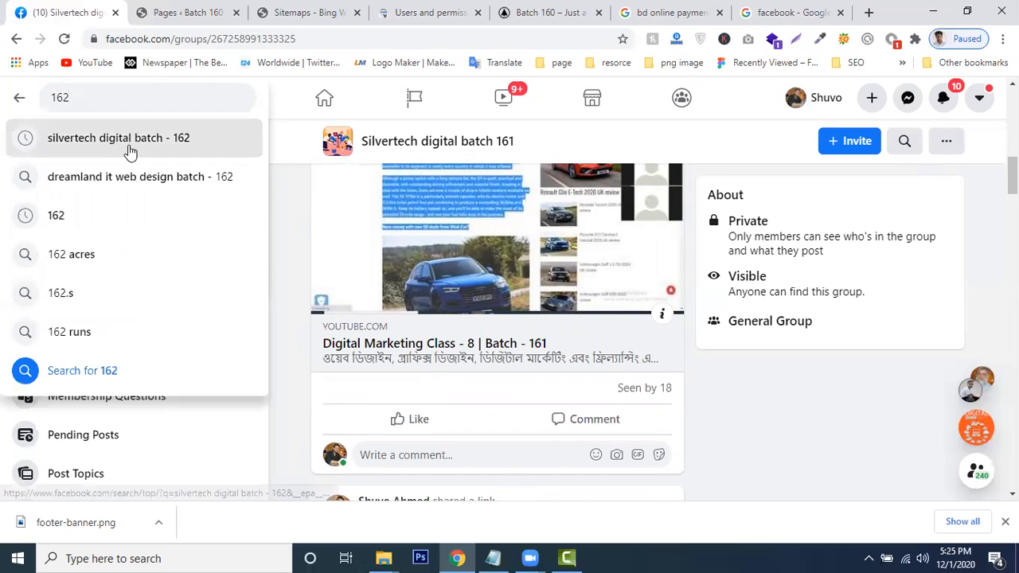
pyautogui.click(130, 150)
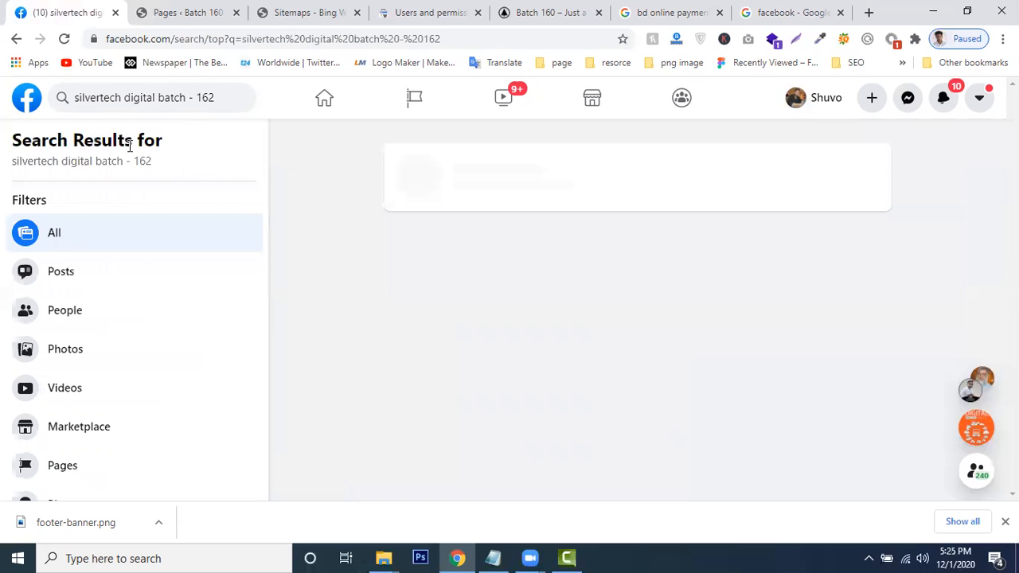
pyautogui.click(519, 188)
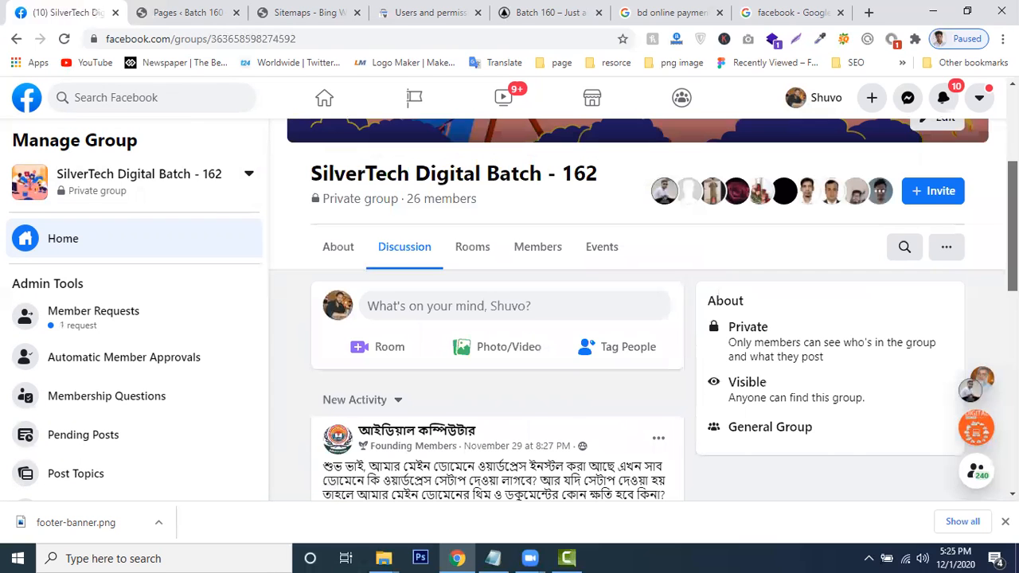
pyautogui.scroll(-2, 544, 419)
pyautogui.scroll(-4, 497, 335)
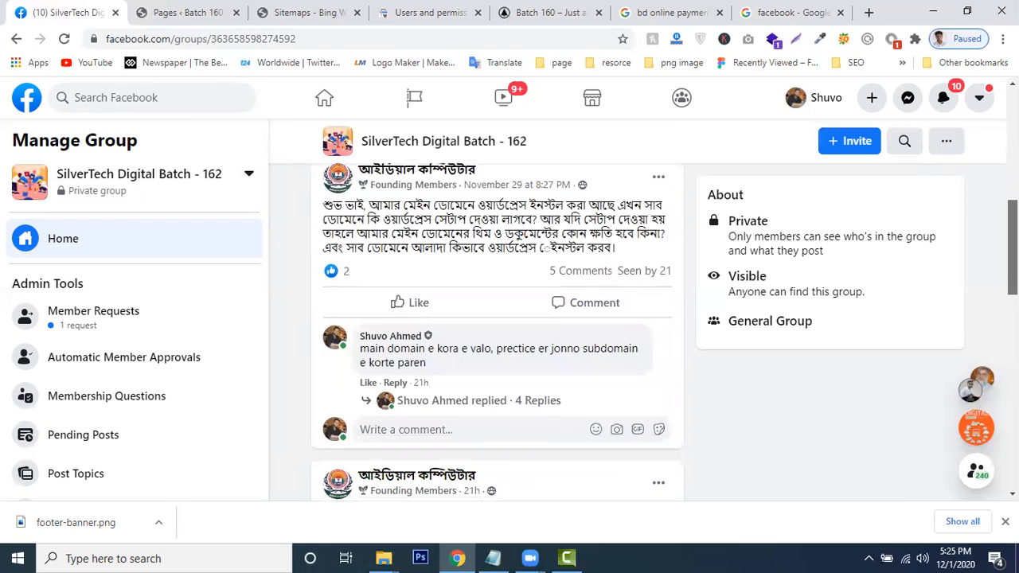
pyautogui.scroll(-3, 497, 335)
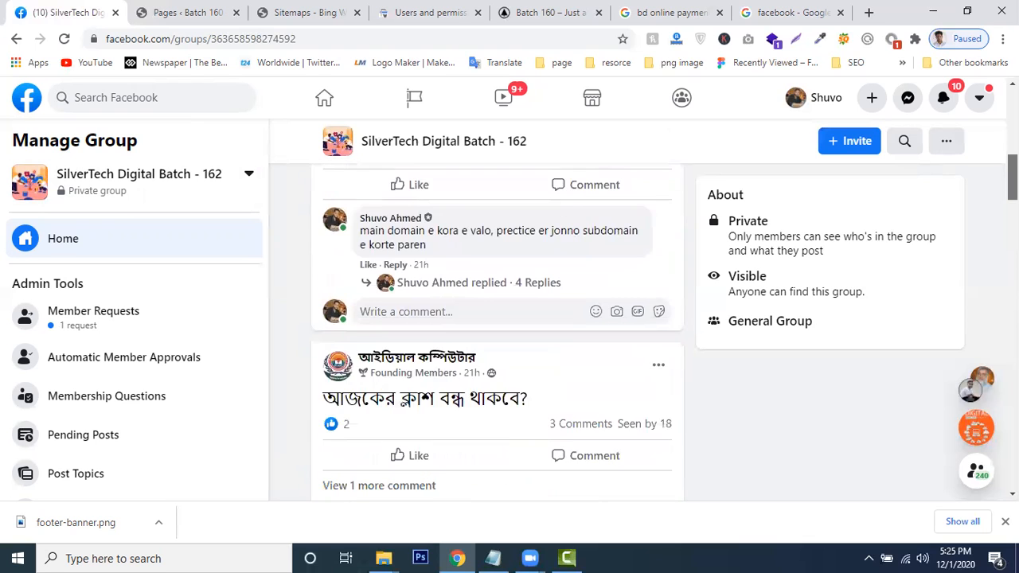
pyautogui.scroll(3, 471, 333)
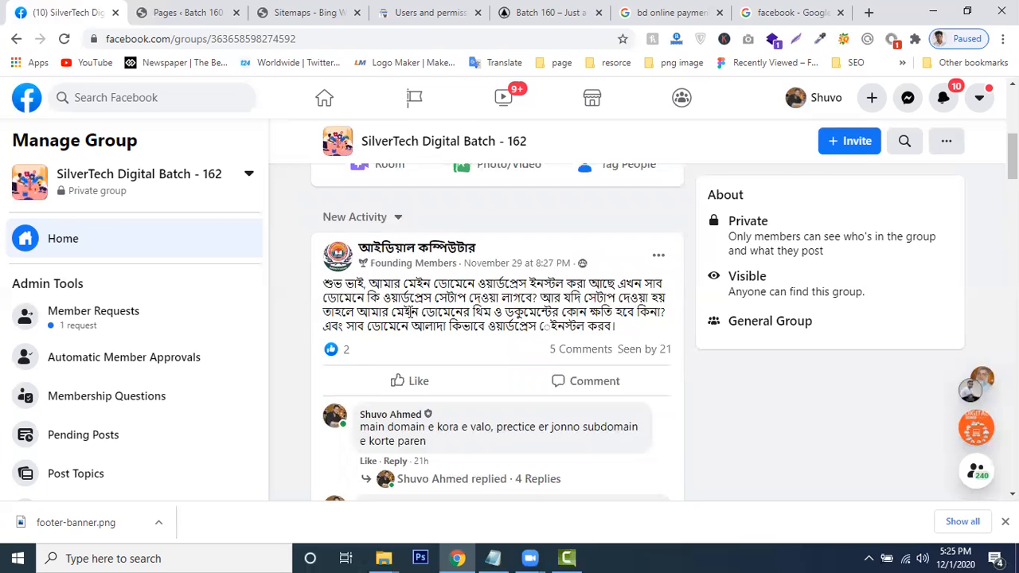
pyautogui.scroll(2, 409, 319)
pyautogui.scroll(-3, 626, 326)
pyautogui.scroll(1, 626, 325)
pyautogui.scroll(-5, 626, 326)
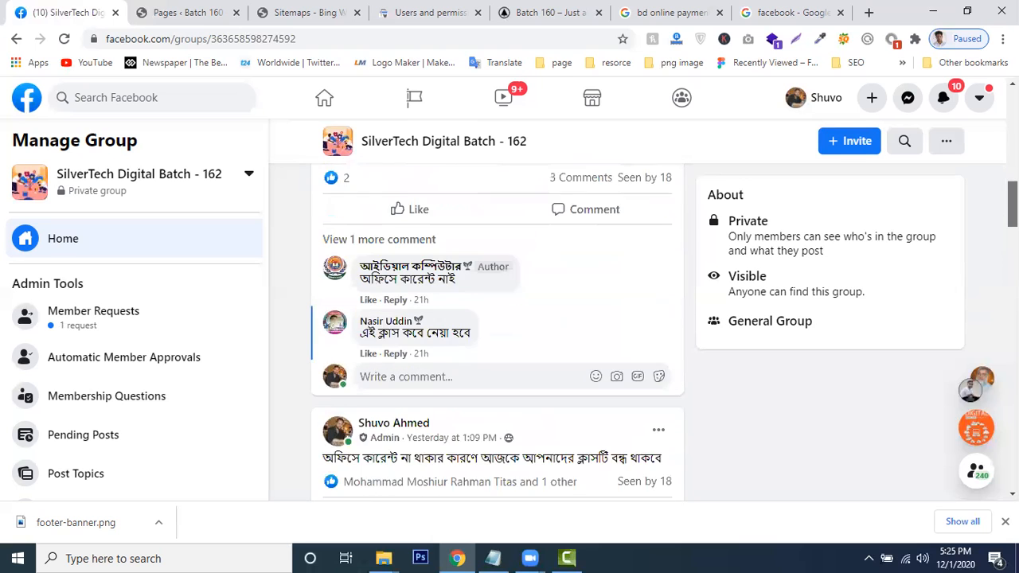
pyautogui.scroll(-2, 498, 332)
pyautogui.scroll(-3, 497, 334)
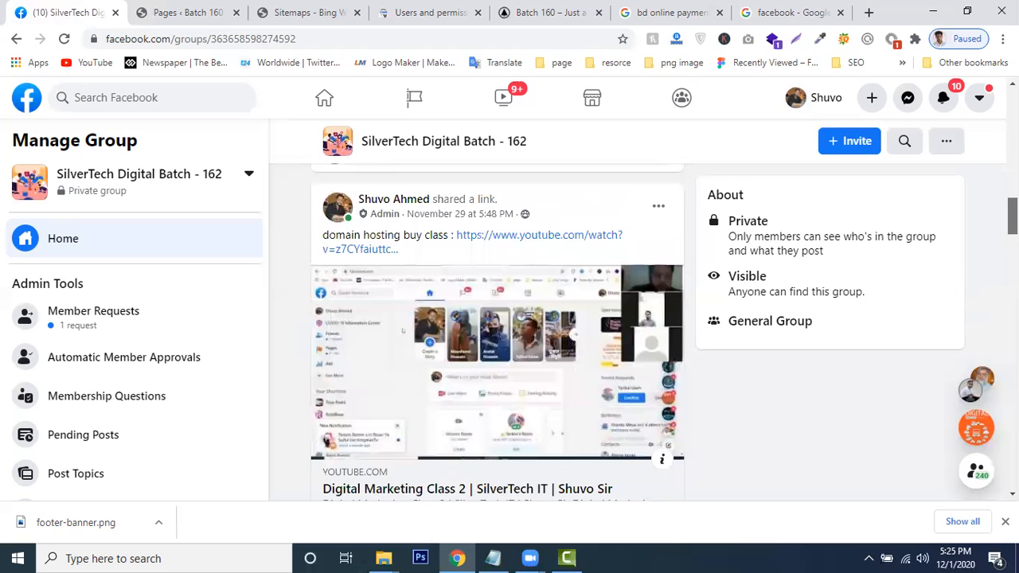
pyautogui.scroll(-1, 497, 332)
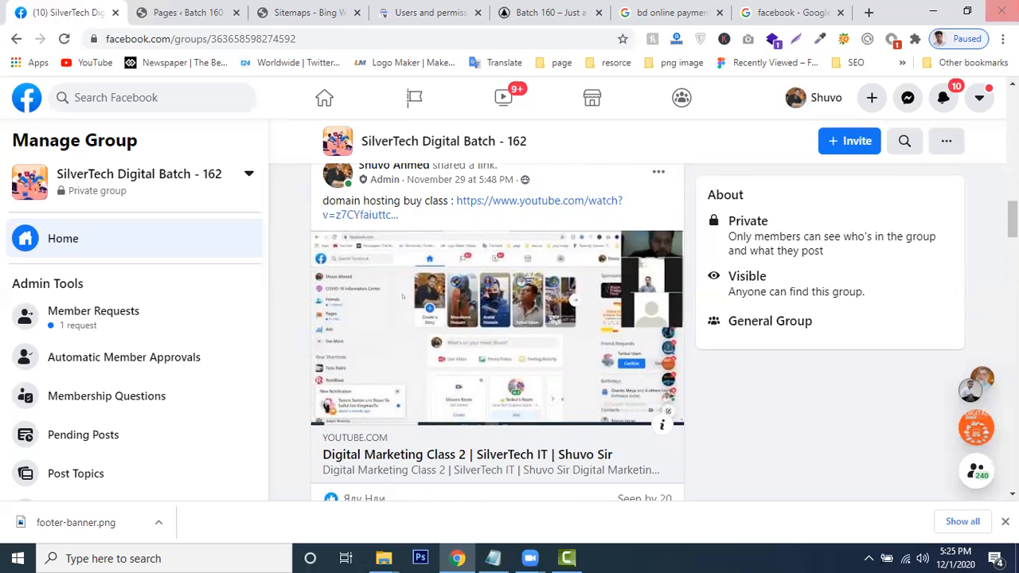
pyautogui.scroll(-2, 497, 332)
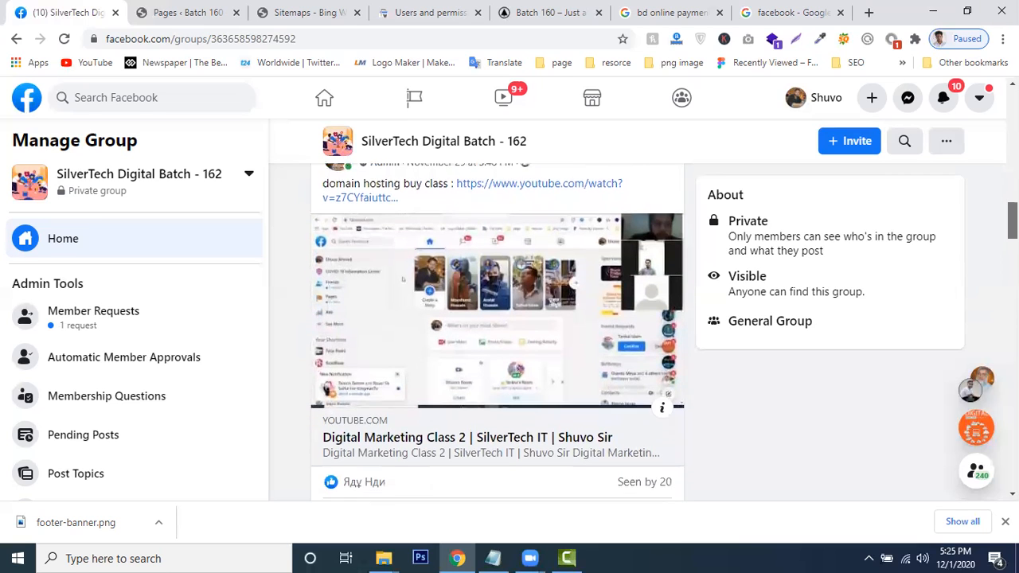
pyautogui.moveTo(1013, 230); pyautogui.dragTo(1012, 226)
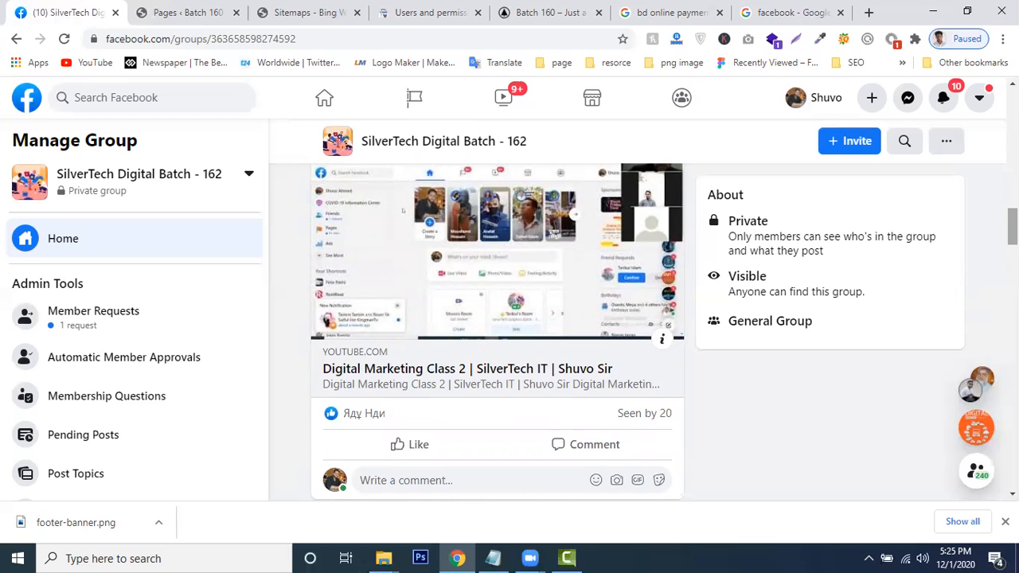
pyautogui.scroll(1, 498, 332)
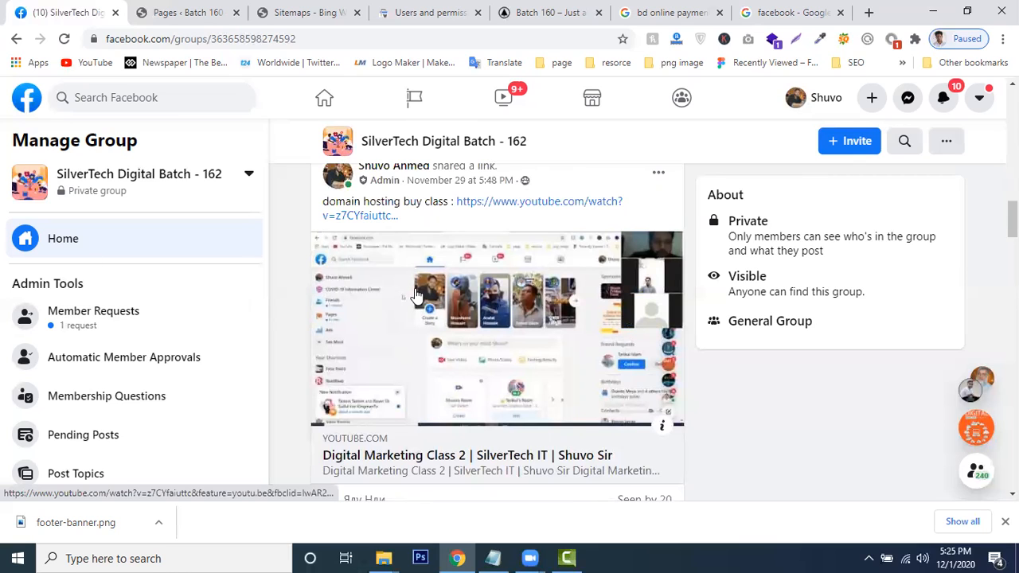
pyautogui.moveTo(324, 201); pyautogui.dragTo(423, 211)
pyautogui.click(414, 193)
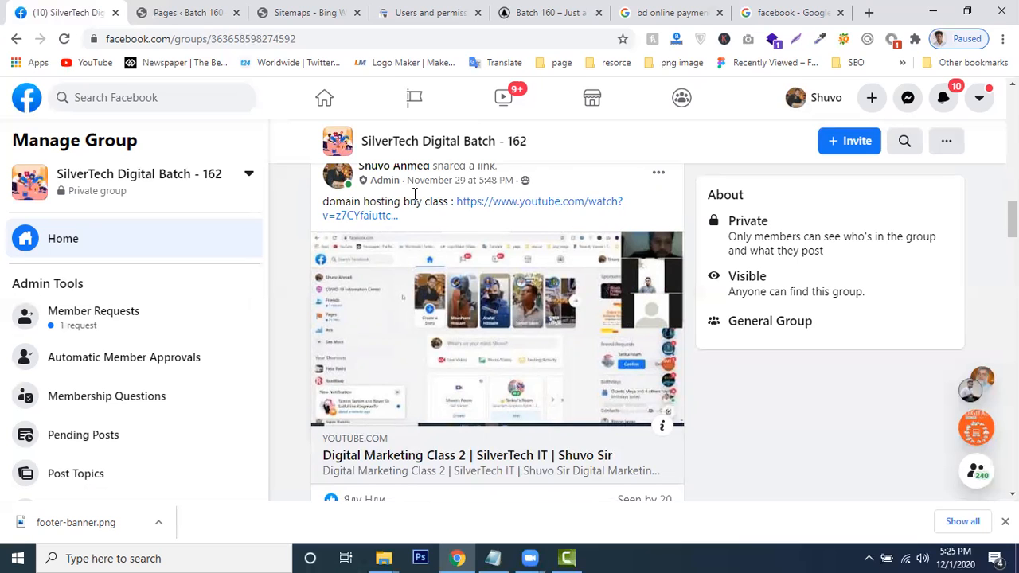
pyautogui.scroll(2, 375, 296)
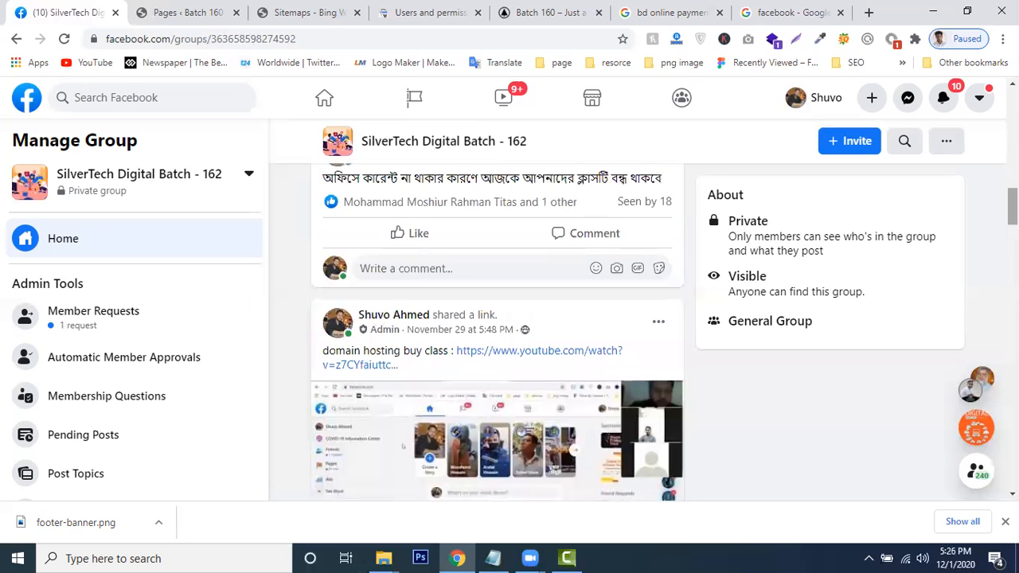
pyautogui.scroll(-1, 497, 332)
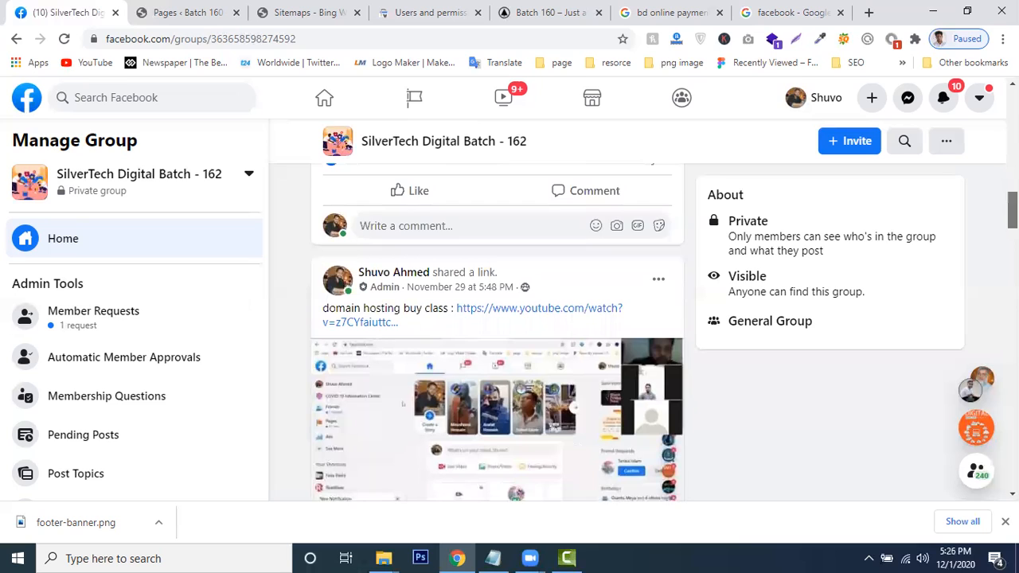
pyautogui.scroll(-2, 497, 332)
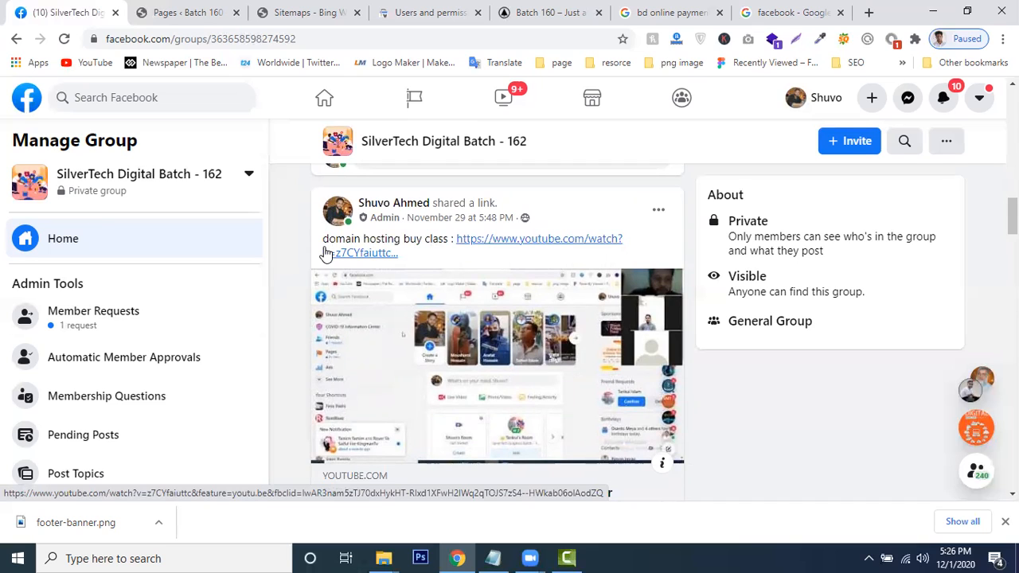
pyautogui.scroll(-2, 325, 253)
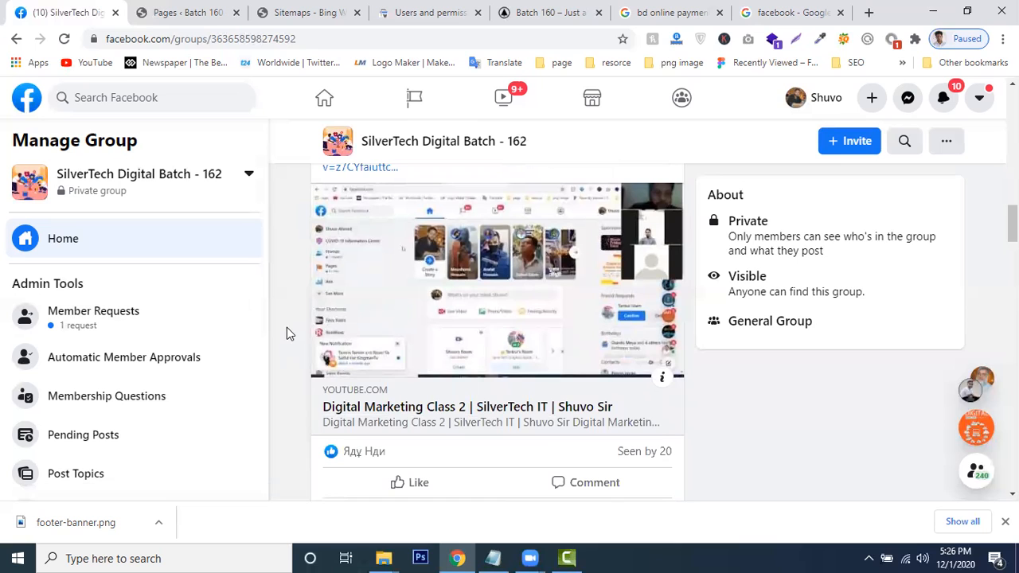
pyautogui.scroll(-3, 339, 320)
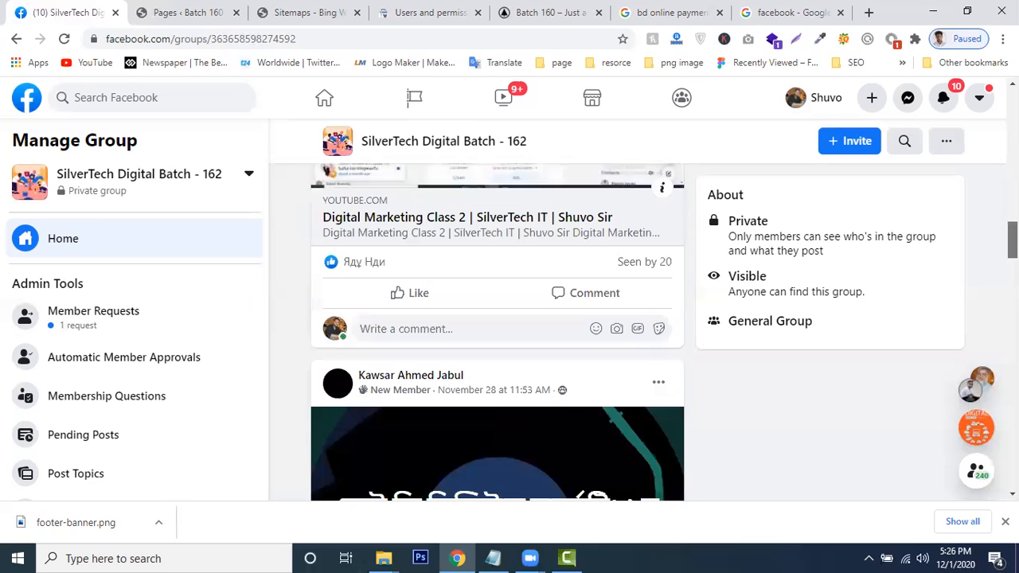
pyautogui.scroll(-2, 497, 332)
pyautogui.scroll(7, 497, 332)
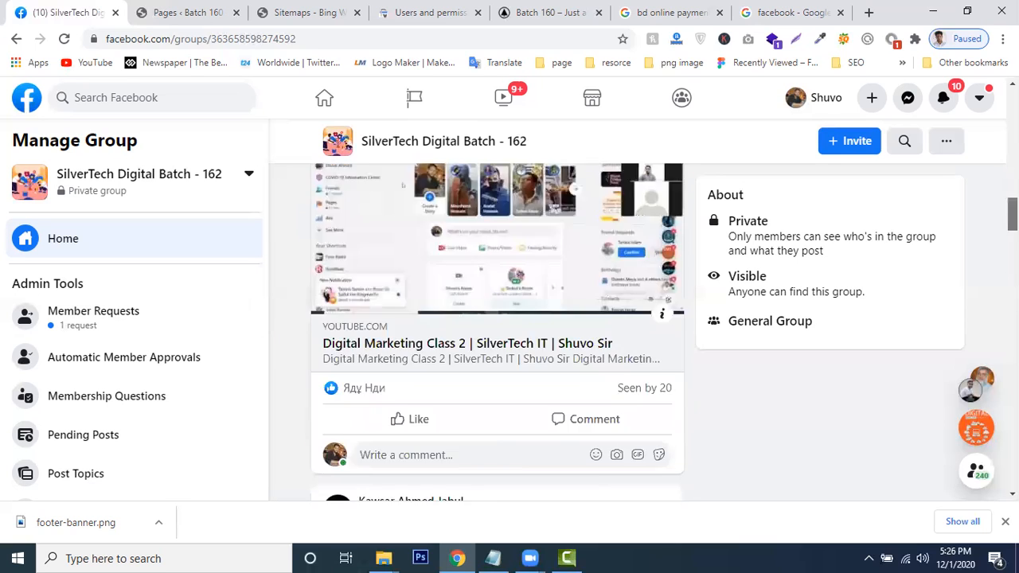
pyautogui.scroll(5, 497, 332)
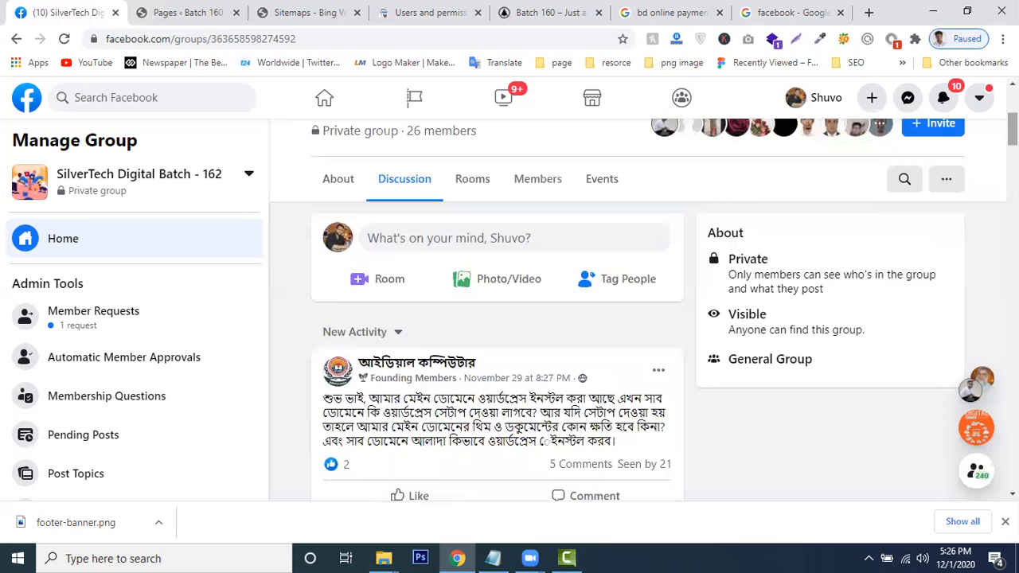
pyautogui.scroll(4, 496, 332)
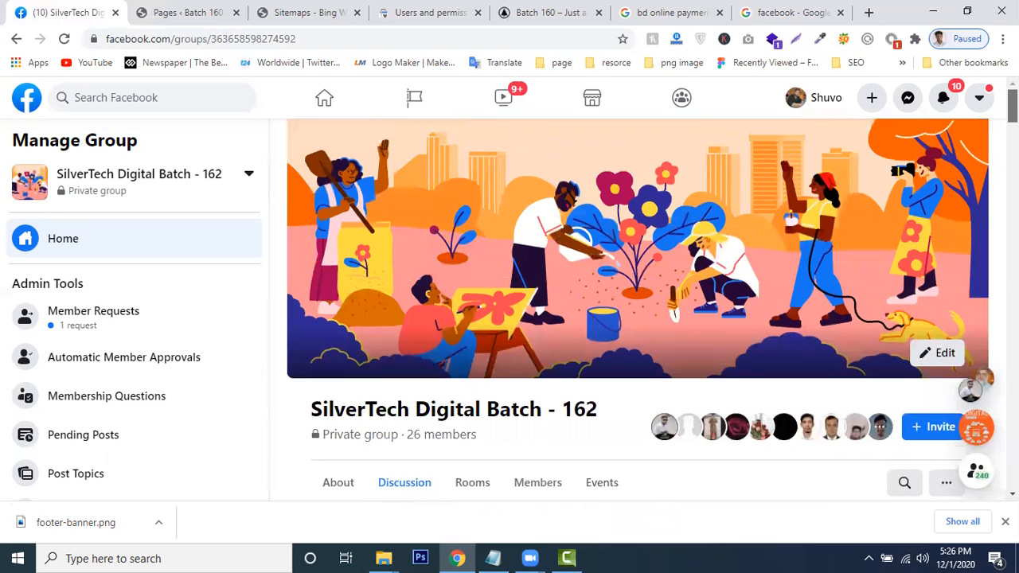
pyautogui.scroll(-6, 497, 332)
pyautogui.scroll(-2, 268, 294)
pyautogui.scroll(4, 308, 287)
pyautogui.scroll(2, 298, 295)
pyautogui.scroll(-1, 297, 297)
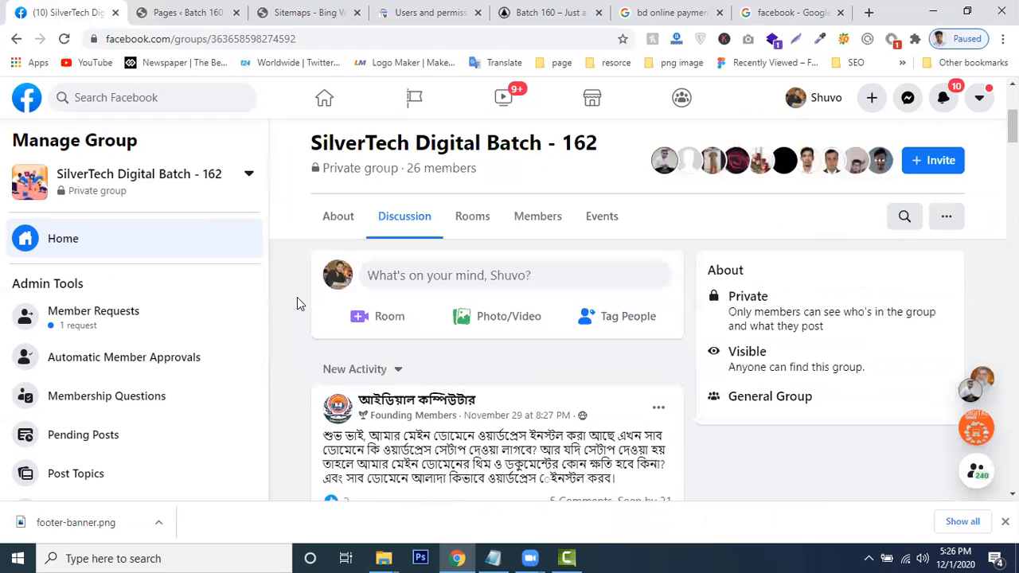
pyautogui.scroll(3, 297, 297)
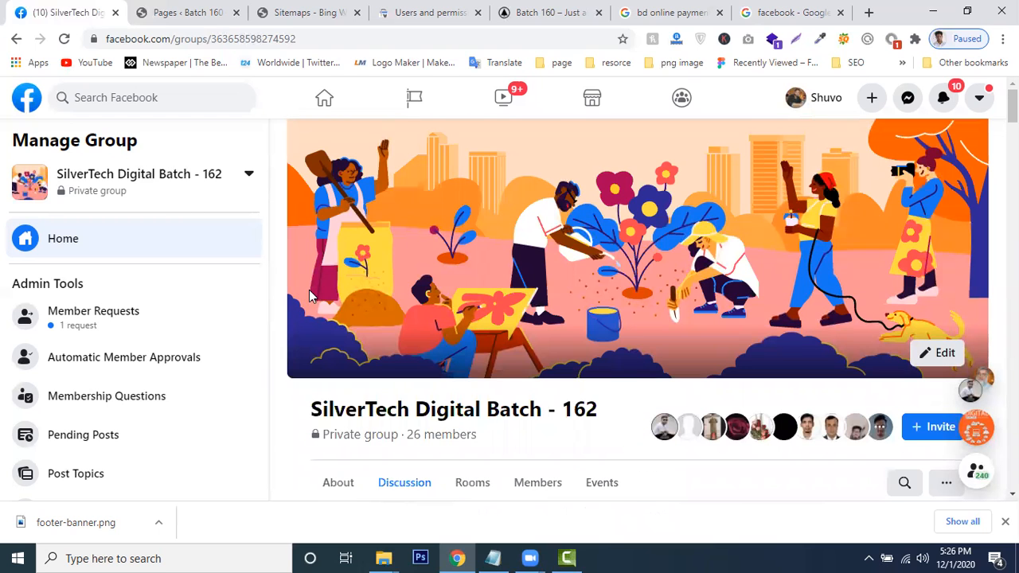
pyautogui.scroll(-5, 295, 402)
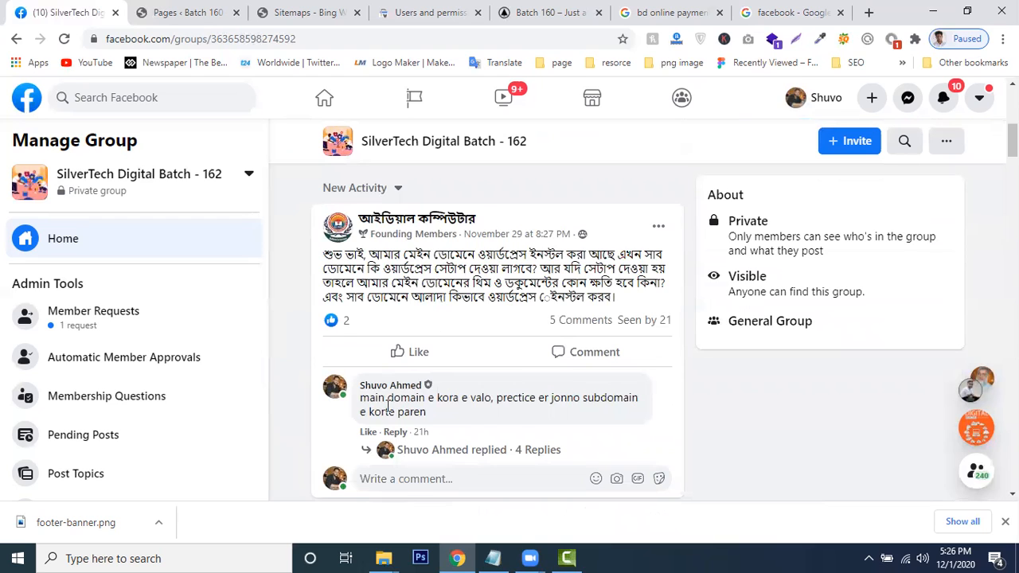
pyautogui.scroll(-2, 390, 406)
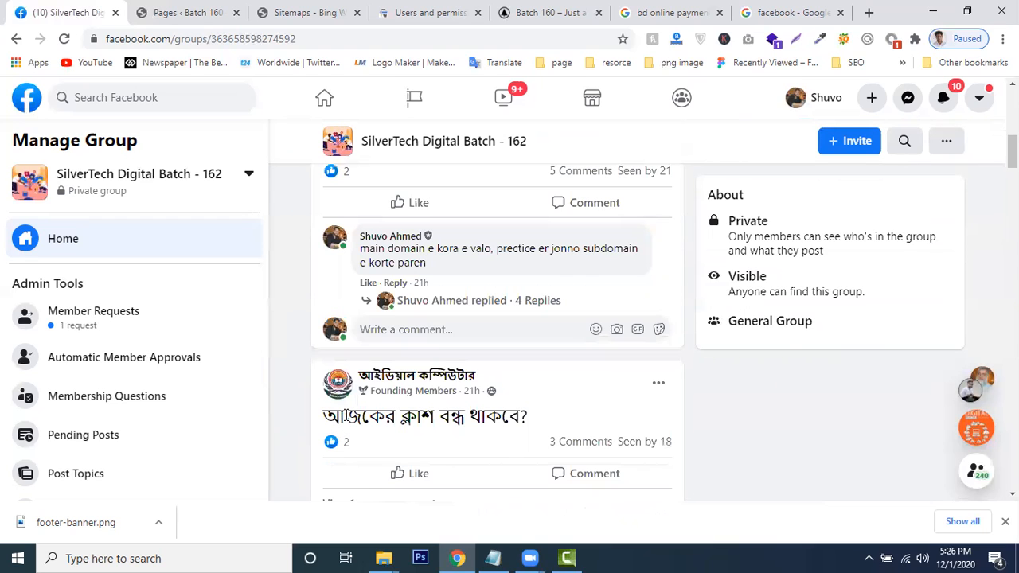
pyautogui.scroll(-2, 625, 375)
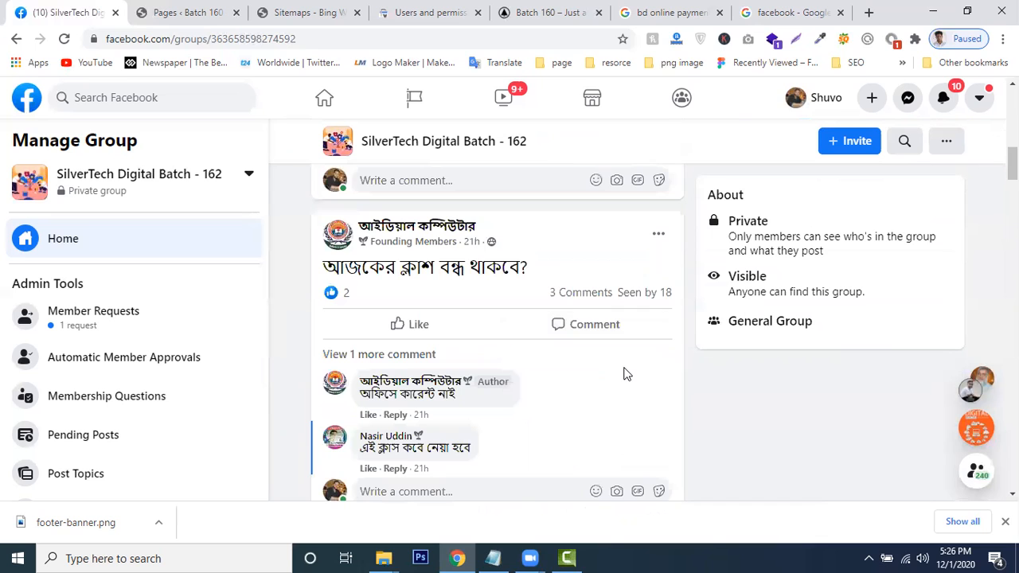
pyautogui.scroll(-2, 625, 375)
pyautogui.scroll(-4, 785, 350)
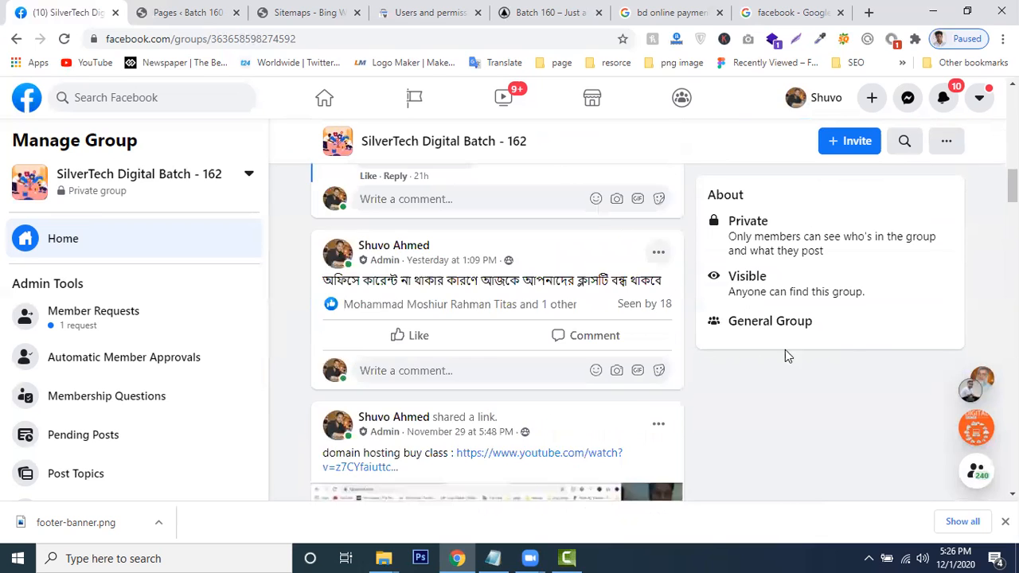
pyautogui.scroll(-2, 851, 342)
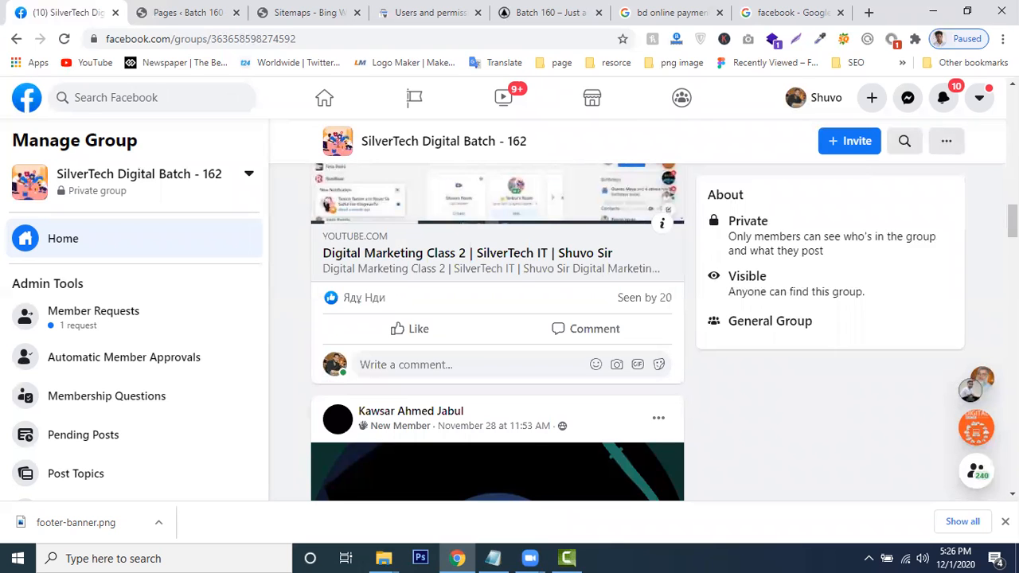
pyautogui.scroll(-2, 787, 409)
pyautogui.scroll(-8, 497, 332)
pyautogui.scroll(3, 497, 332)
pyautogui.scroll(-2, 498, 332)
pyautogui.scroll(2, 498, 332)
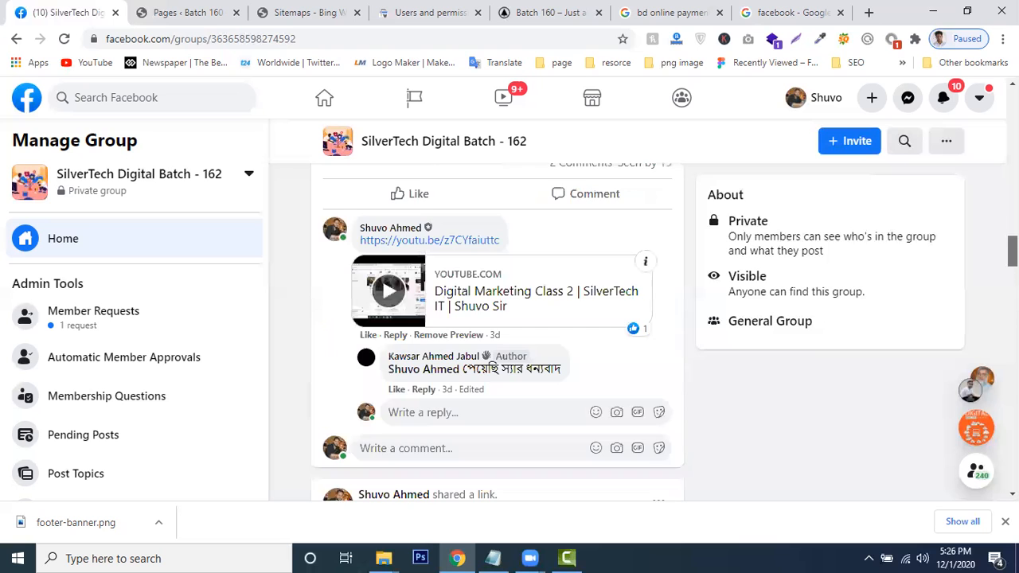
pyautogui.scroll(-8, 498, 332)
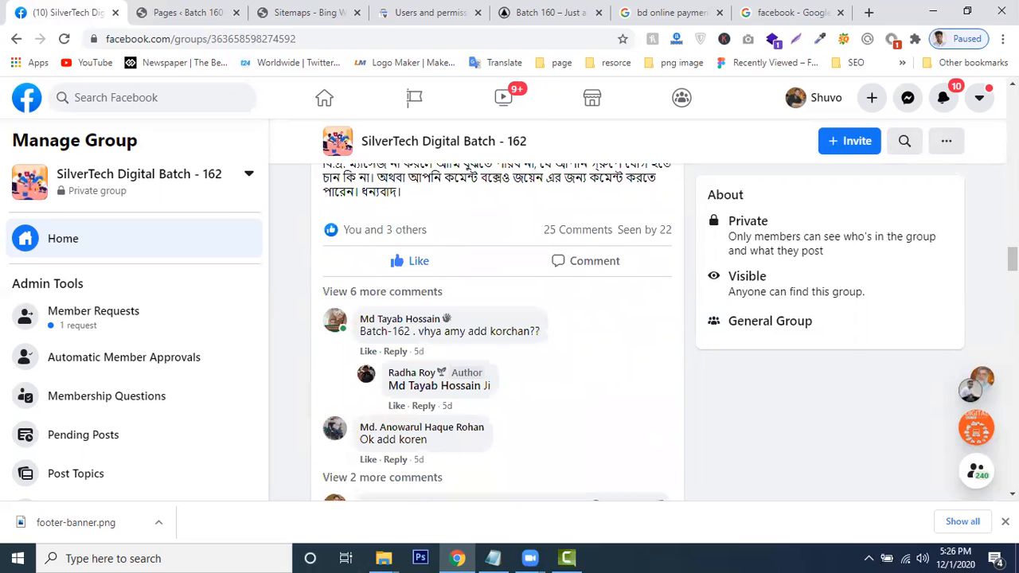
pyautogui.scroll(-9, 498, 332)
pyautogui.scroll(2, 497, 332)
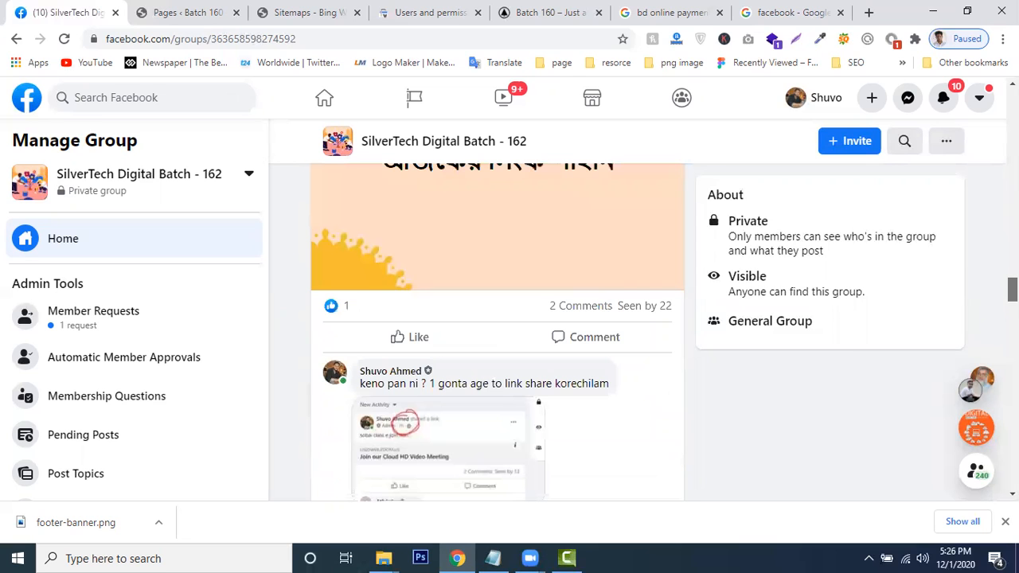
pyautogui.scroll(3, 321, 311)
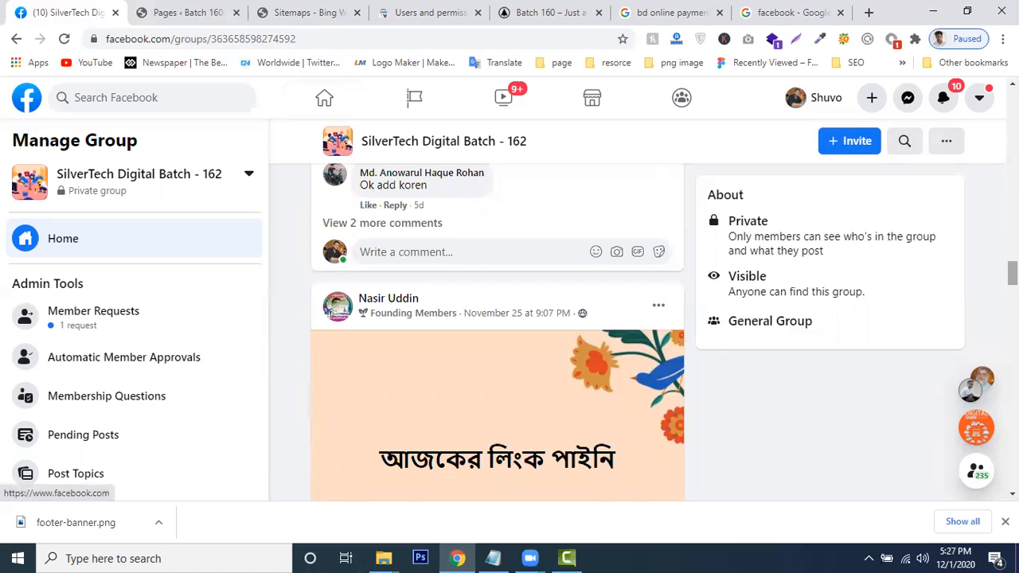
pyautogui.scroll(-3, 498, 332)
pyautogui.scroll(-10, 538, 494)
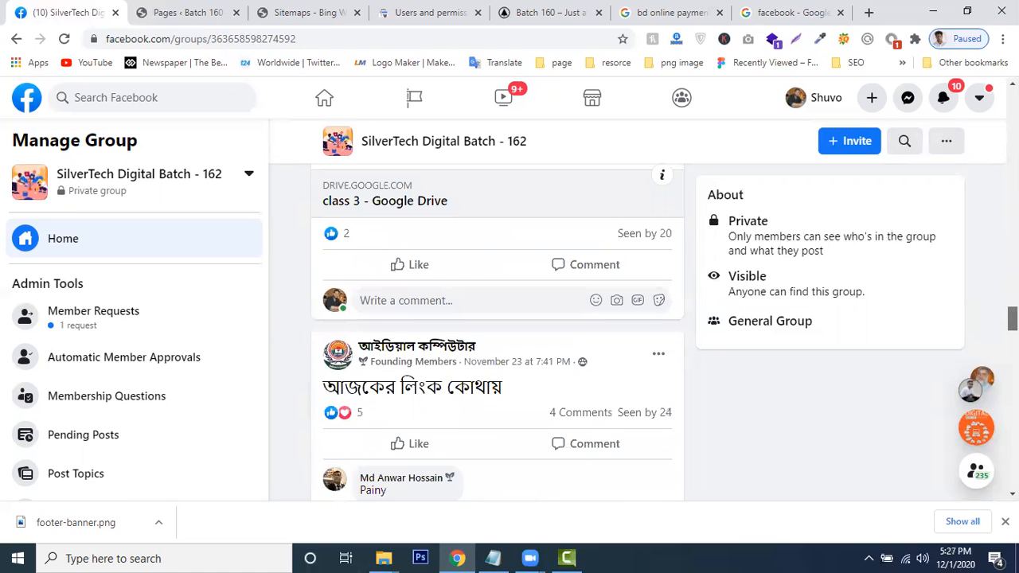
pyautogui.scroll(2, 498, 330)
pyautogui.scroll(10, 491, 288)
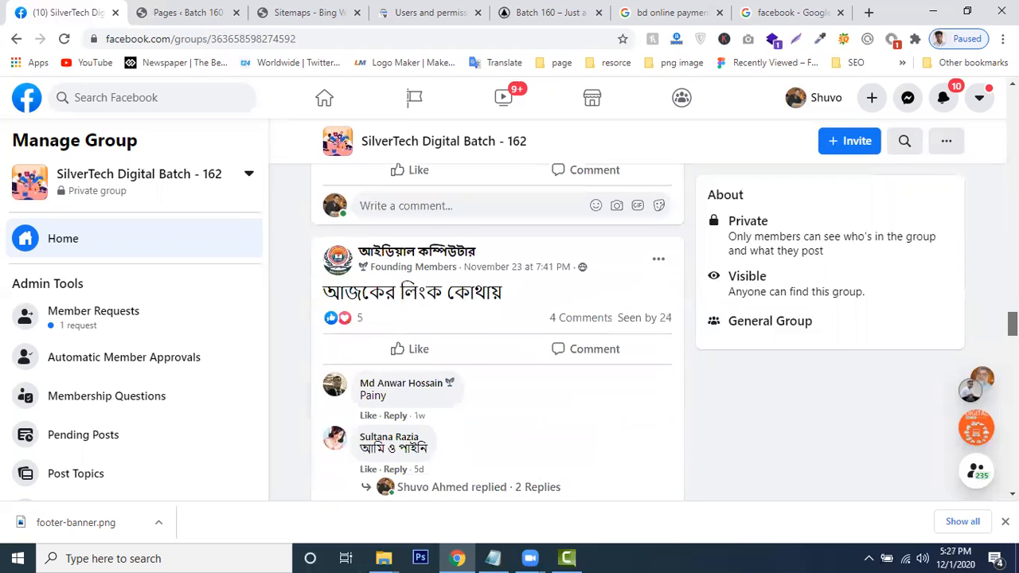
pyautogui.scroll(12, 491, 289)
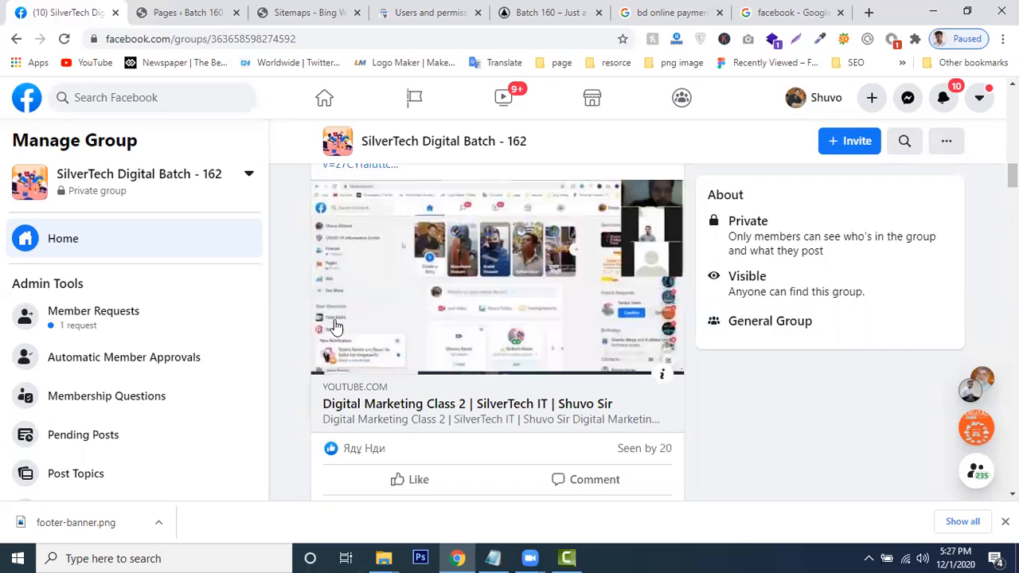
pyautogui.scroll(-4, 470, 342)
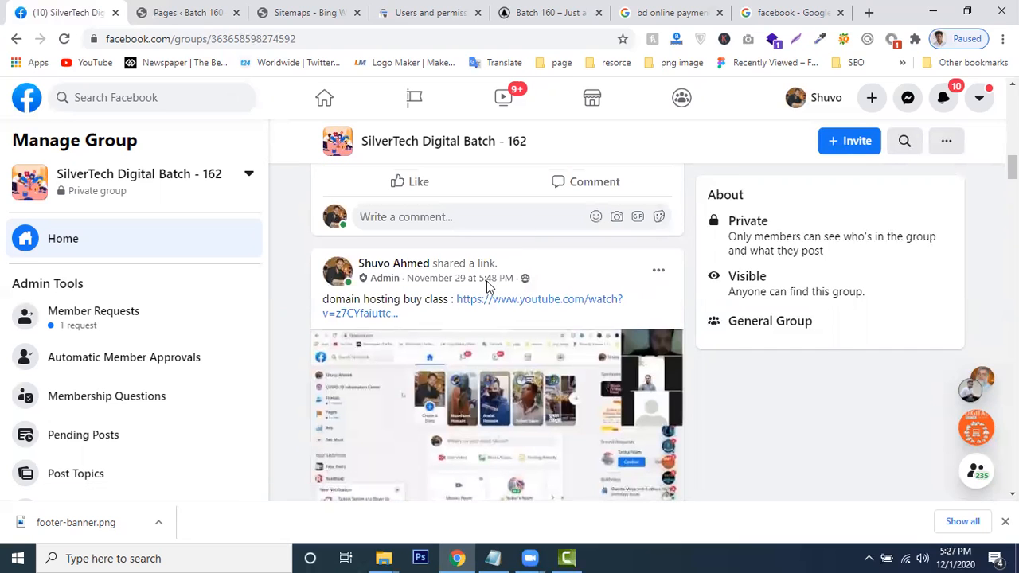
# Select the batch 162 group's web address, briefly checking the WordPress Pages tab
pyautogui.click(194, 39)
pyautogui.hotkey('ctrl', 'c')
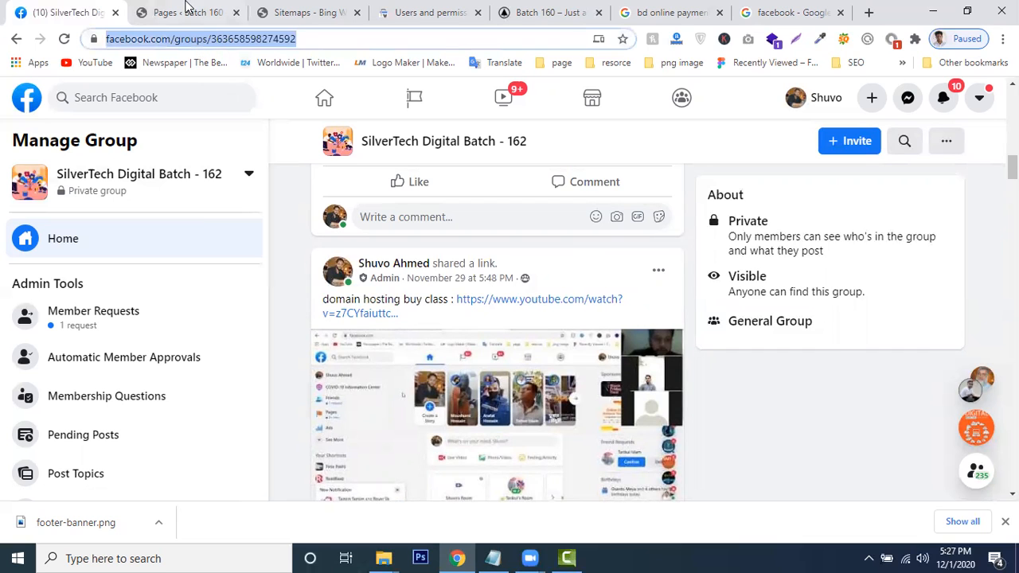
pyautogui.click(185, 10)
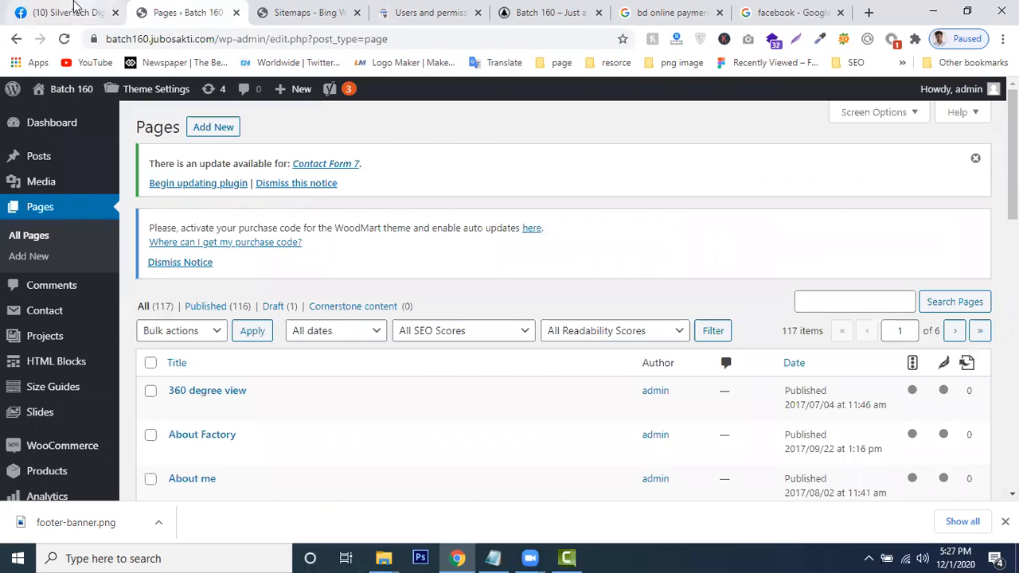
pyautogui.click(75, 9)
# Search Facebook for 159 and open the Silvertech IT digital batch 159 group
pyautogui.click(110, 97)
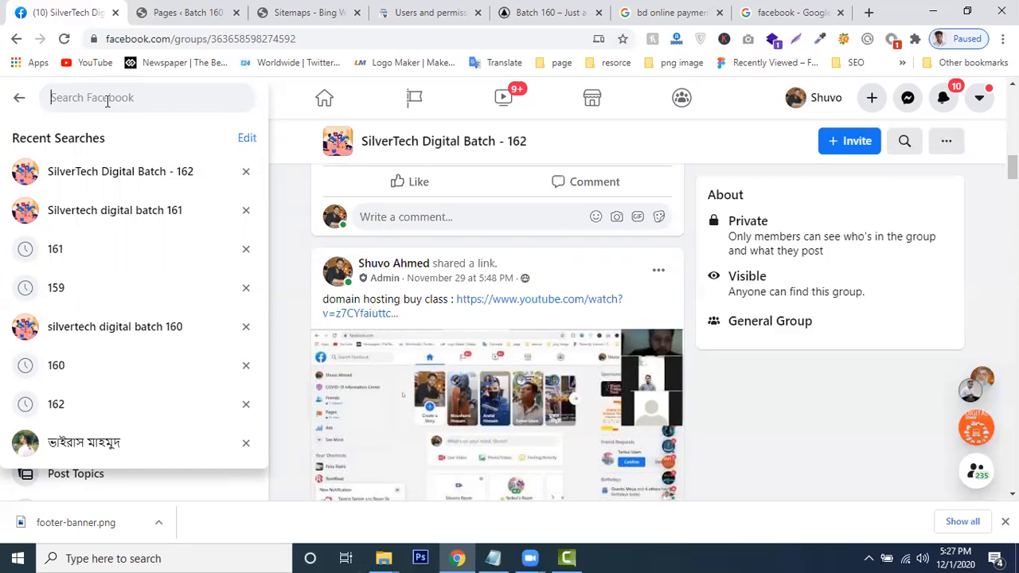
pyautogui.write('1')
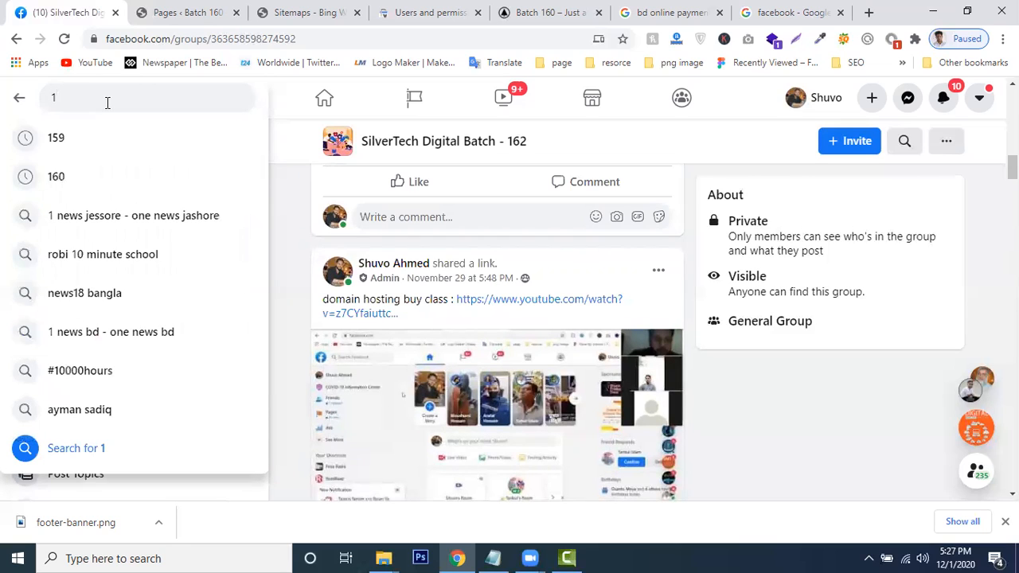
pyautogui.write('6')
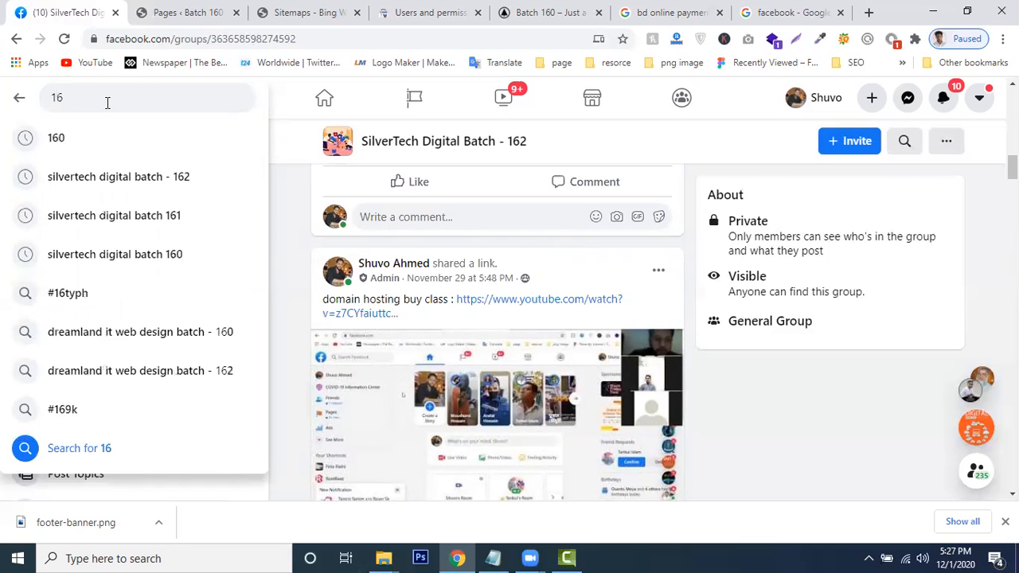
pyautogui.press('BackSpace')
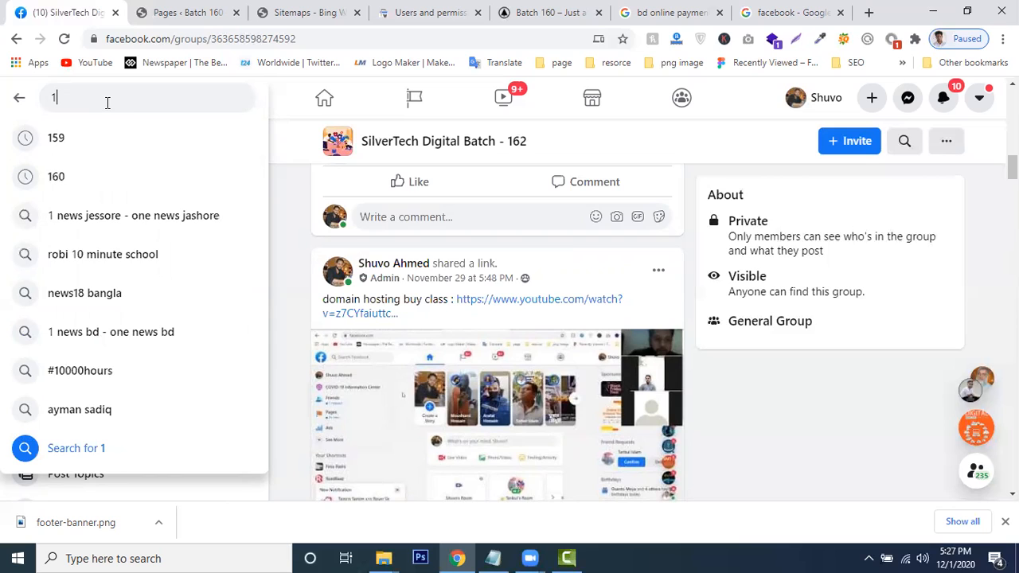
pyautogui.write('59')
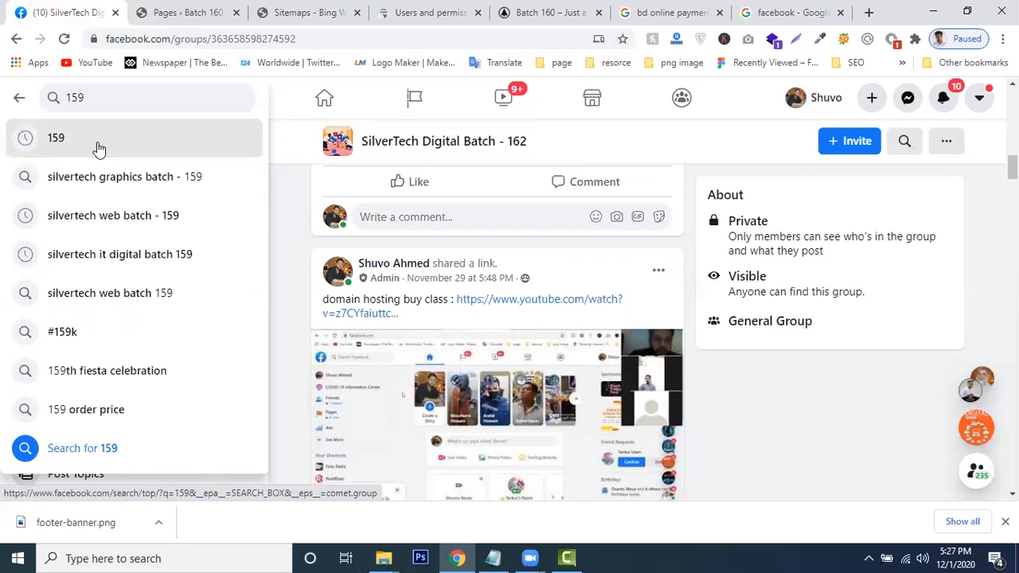
pyautogui.click(97, 144)
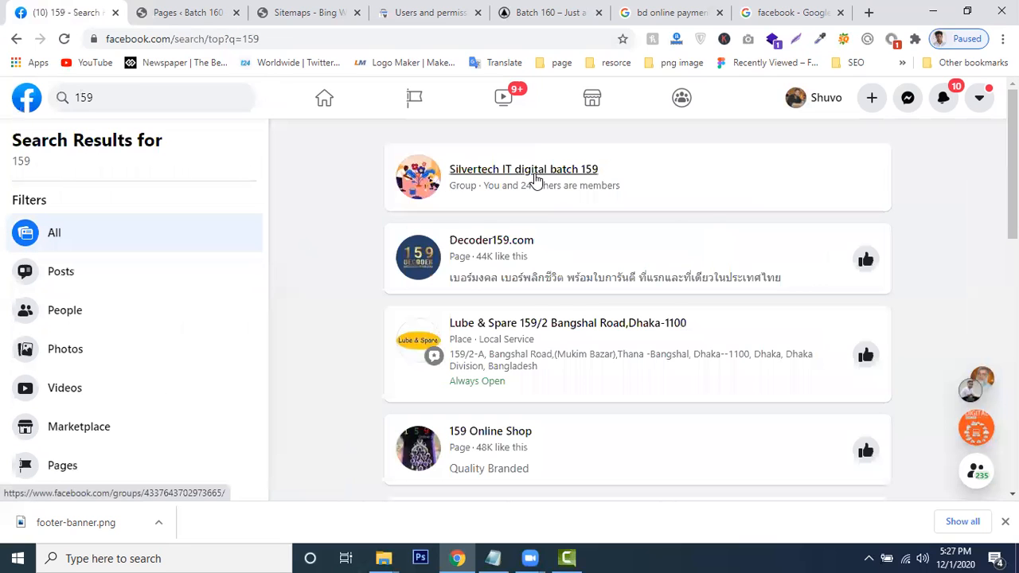
pyautogui.click(537, 180)
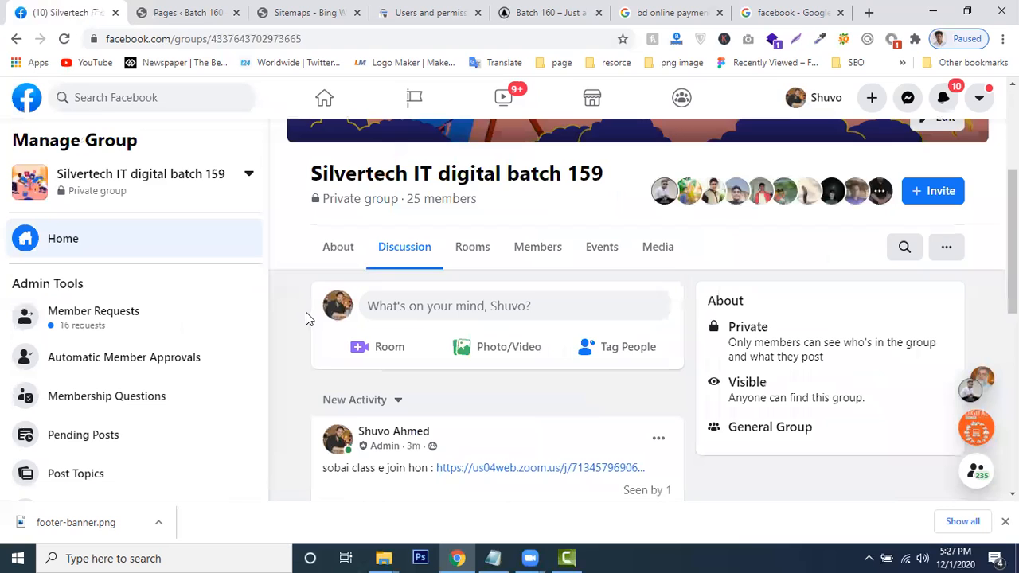
# Start a group post: 'apnader kew jehetu class e join koren naa so apnader batch ti change kora hoiyeche'
pyautogui.click(455, 310)
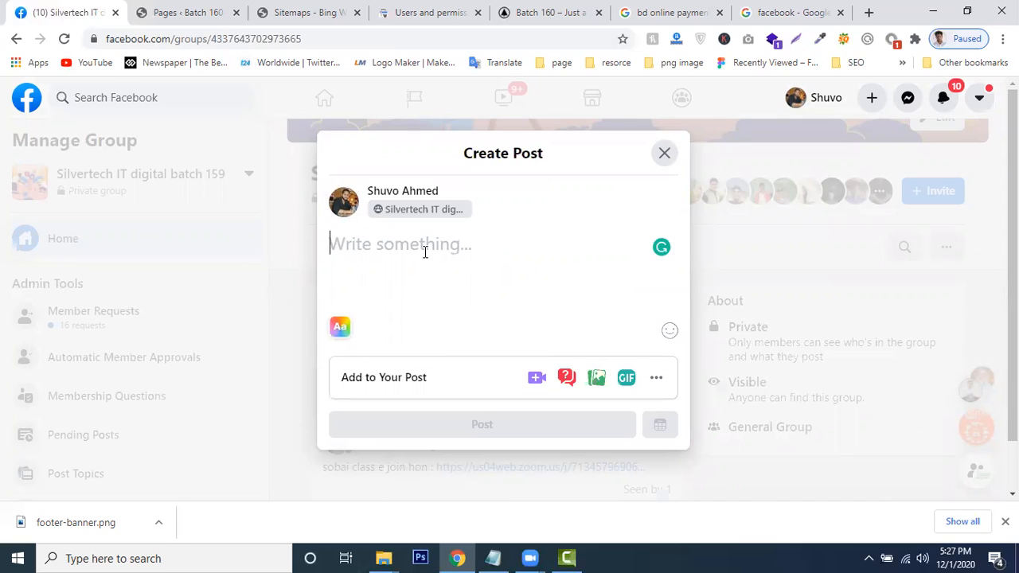
pyautogui.write('apna')
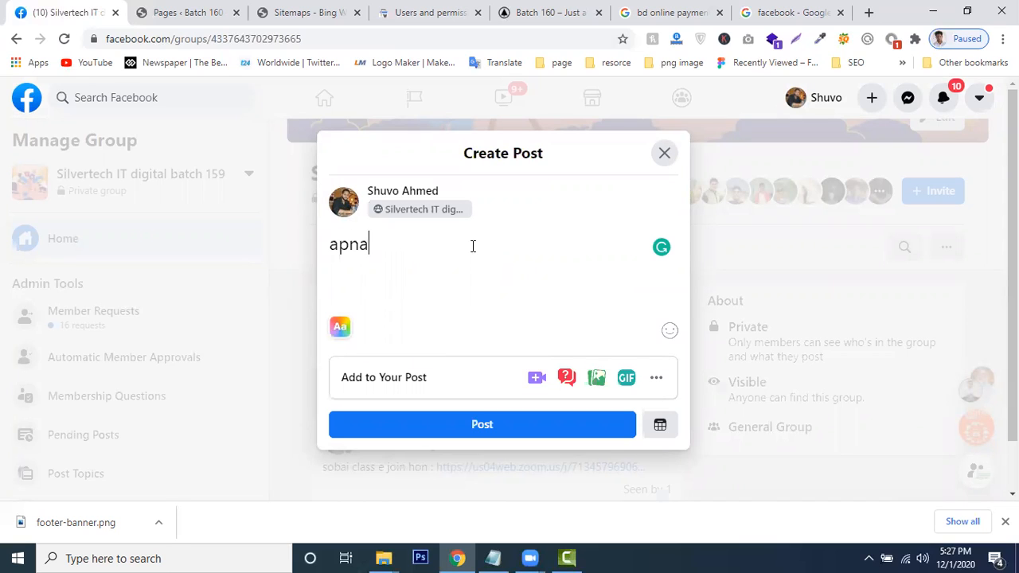
pyautogui.write('der kew')
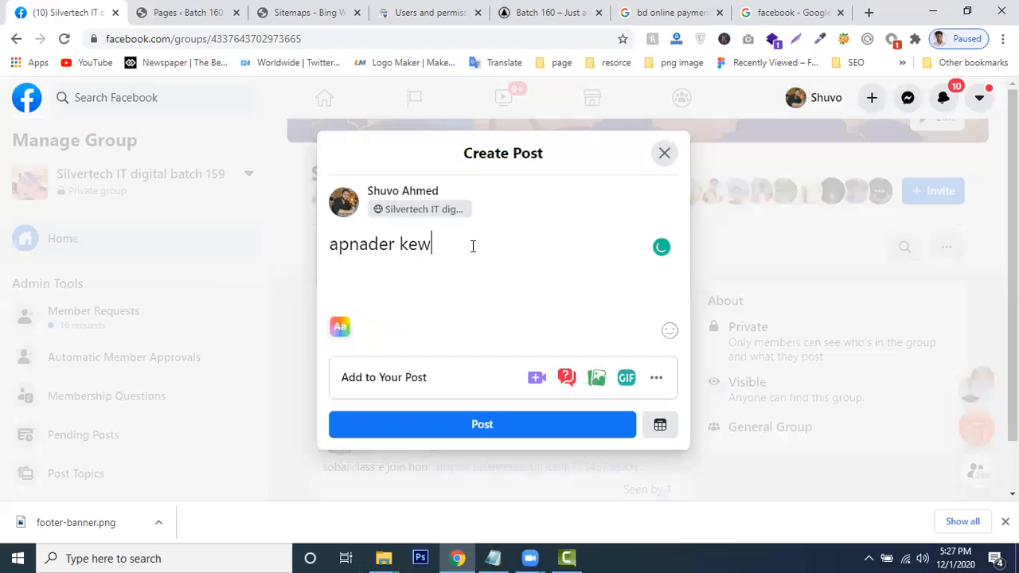
pyautogui.write(' jehe')
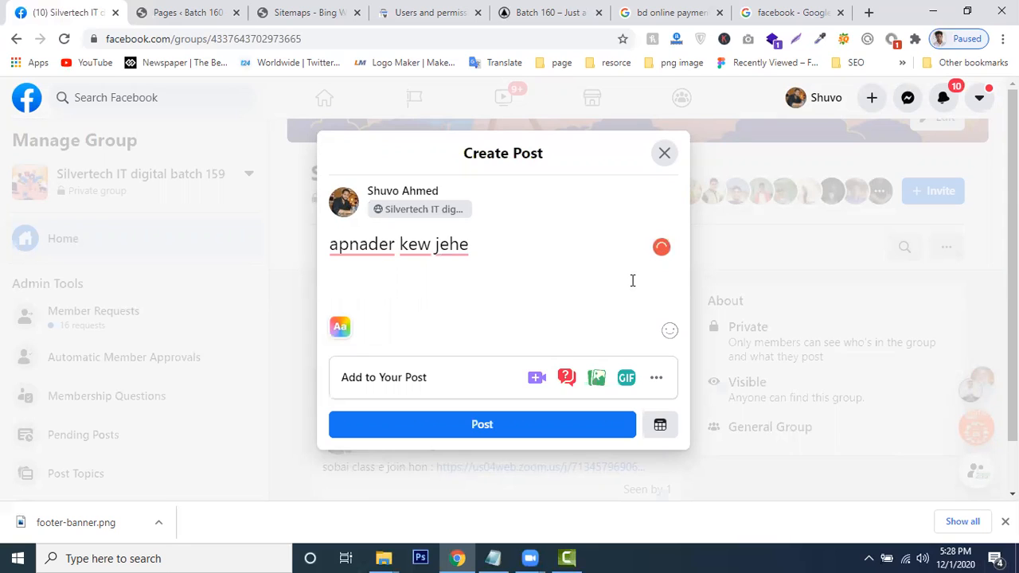
pyautogui.press('BackSpace')
pyautogui.write('tu class e join koren naa')
pyautogui.press('BackSpace')
pyautogui.press('BackSpace')
pyautogui.write('so apnader ba')
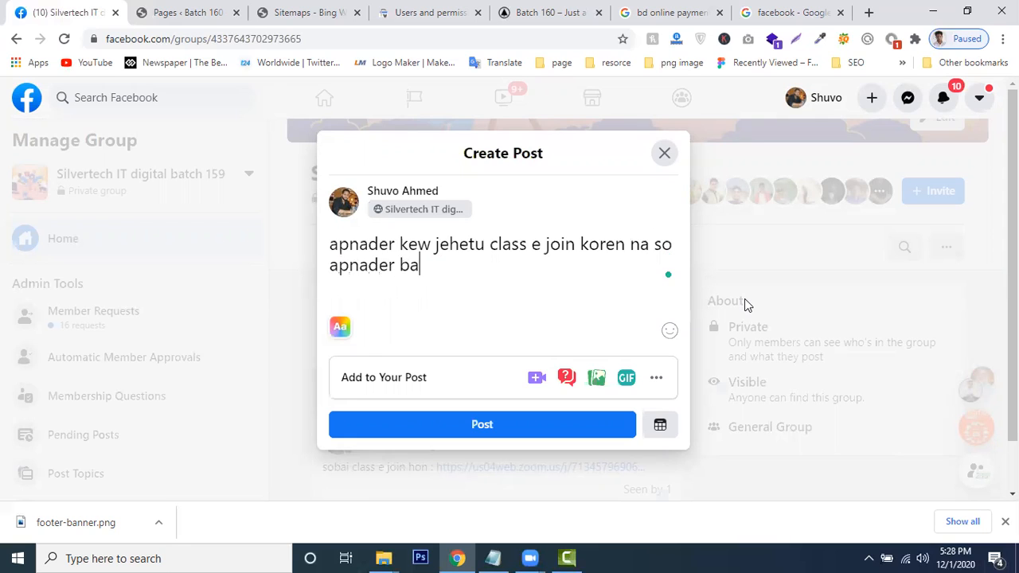
pyautogui.write('tch ti chan')
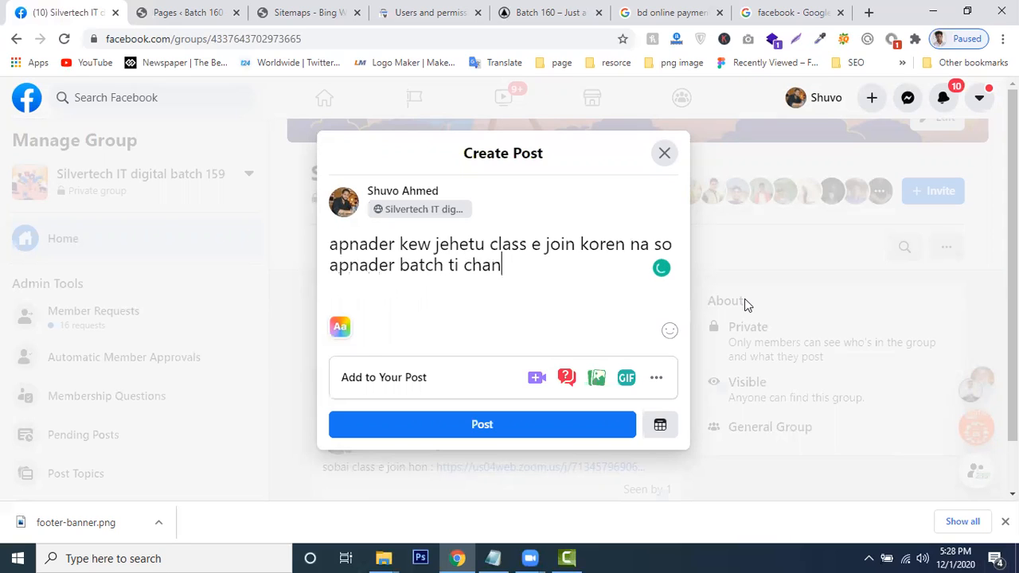
pyautogui.write('ge kora hoiyech')
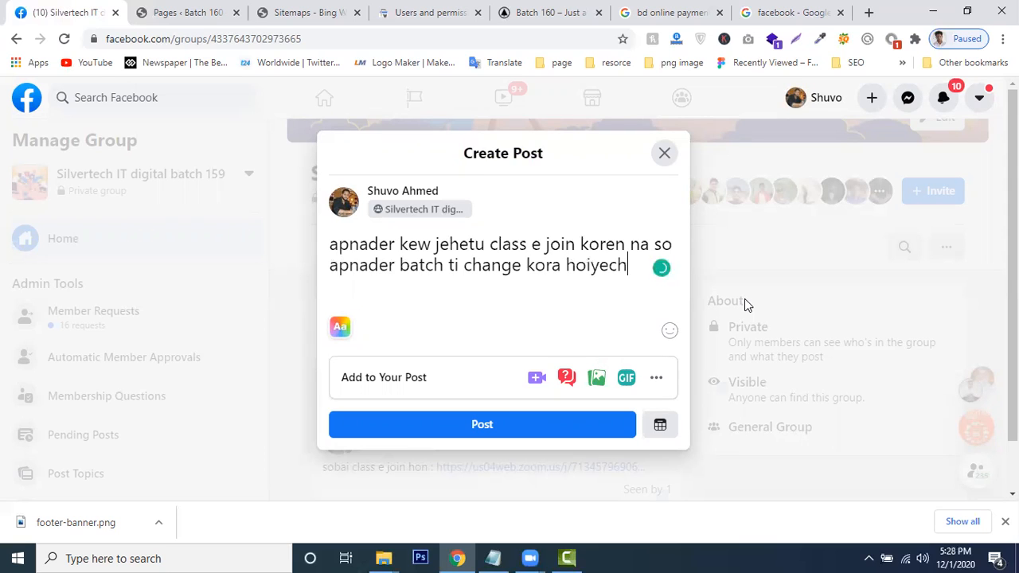
pyautogui.write('e. jara ck')
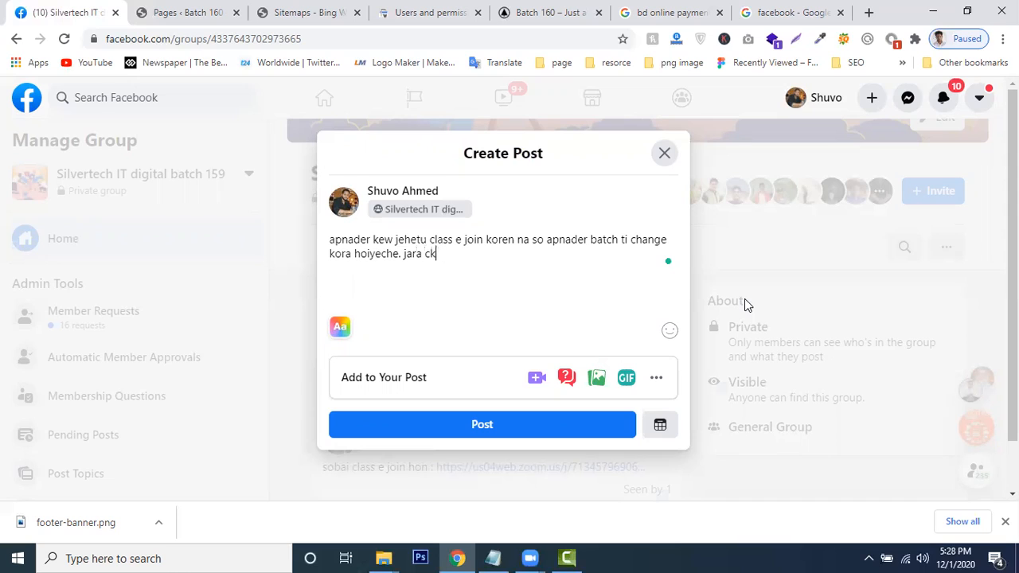
# Add 'jara class baki gula korte chacchen tara nicher group e join korun' and paste the batch 162 link
pyautogui.press('BackSpace')
pyautogui.write('lass baki gula korte ch')
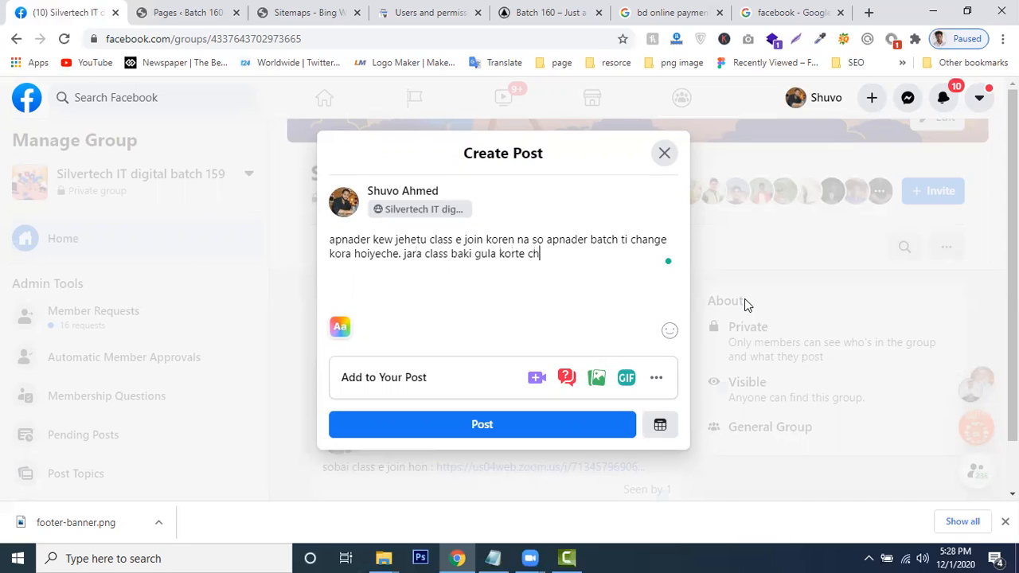
pyautogui.write('annn')
pyautogui.press('BackSpace')
pyautogui.press('BackSpace')
pyautogui.press('BackSpace')
pyautogui.write('cchen tara nicher group e join korun')
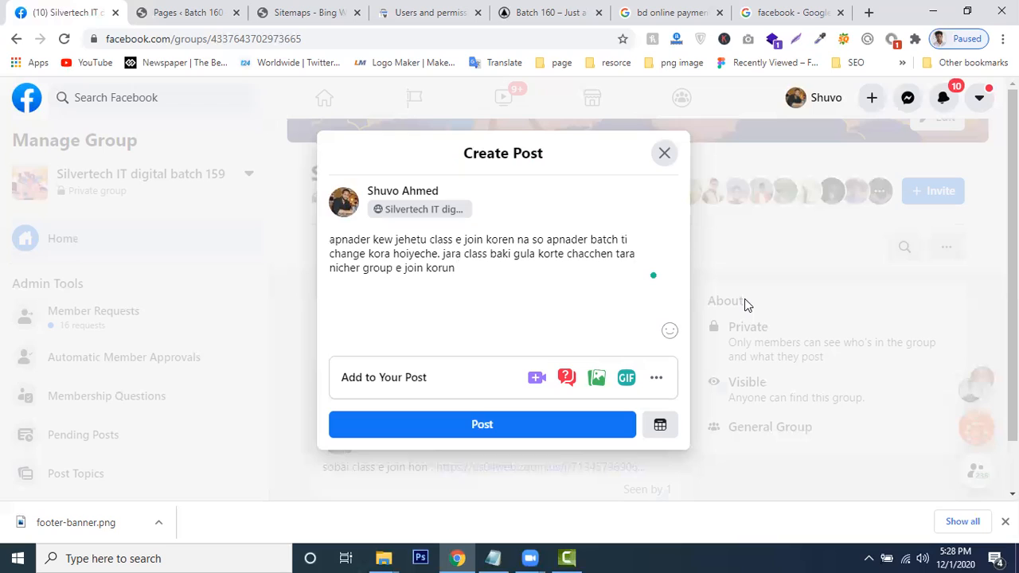
pyautogui.press('BackSpace')
pyautogui.hotkey('ctrl', 'v')
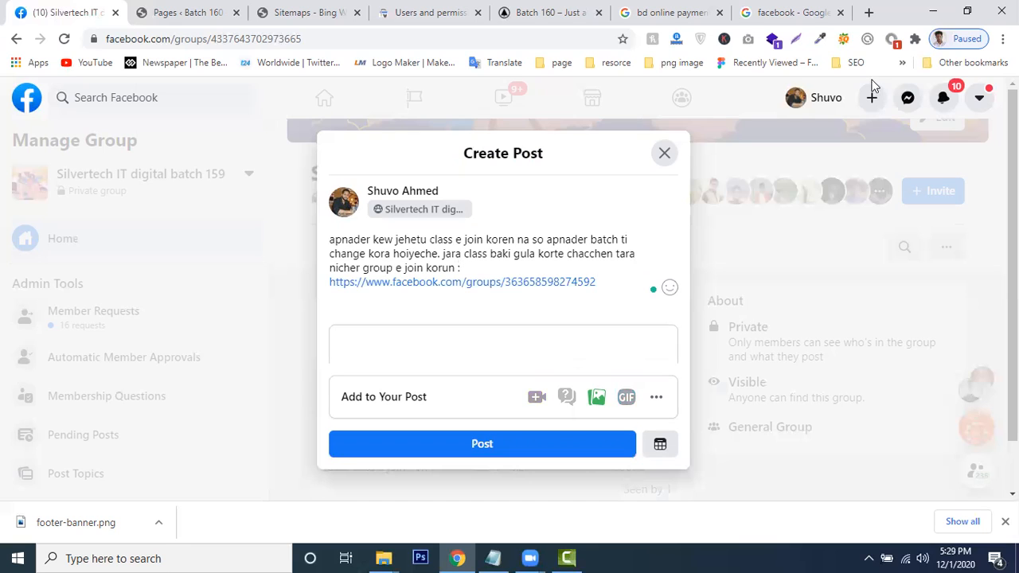
# Insert 'class time : mon-wed= 2:30 a' after join korun, checking the date on the taskbar clock
pyautogui.click(460, 267)
pyautogui.write('class ti')
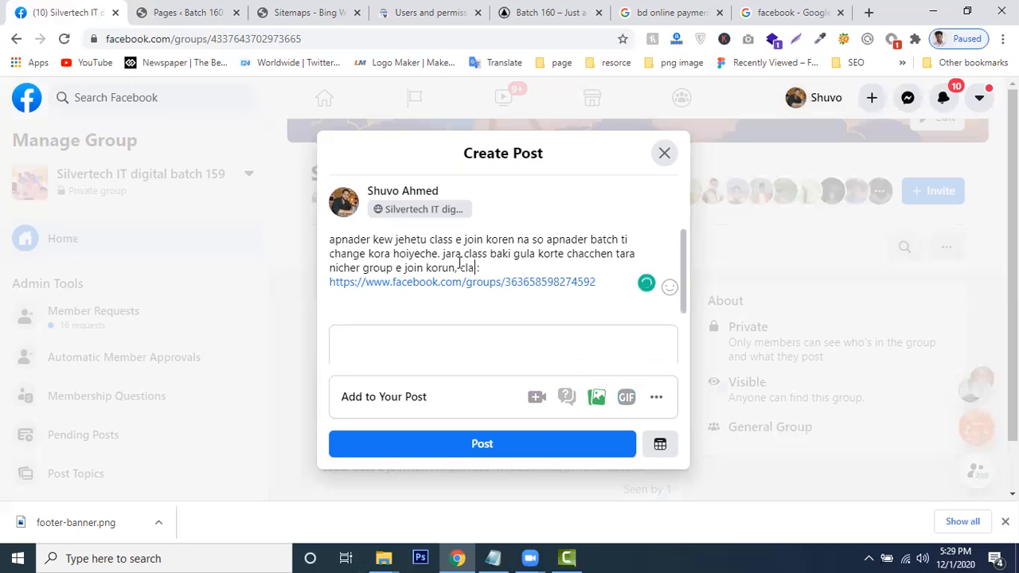
pyautogui.write('me :')
pyautogui.click(954, 558)
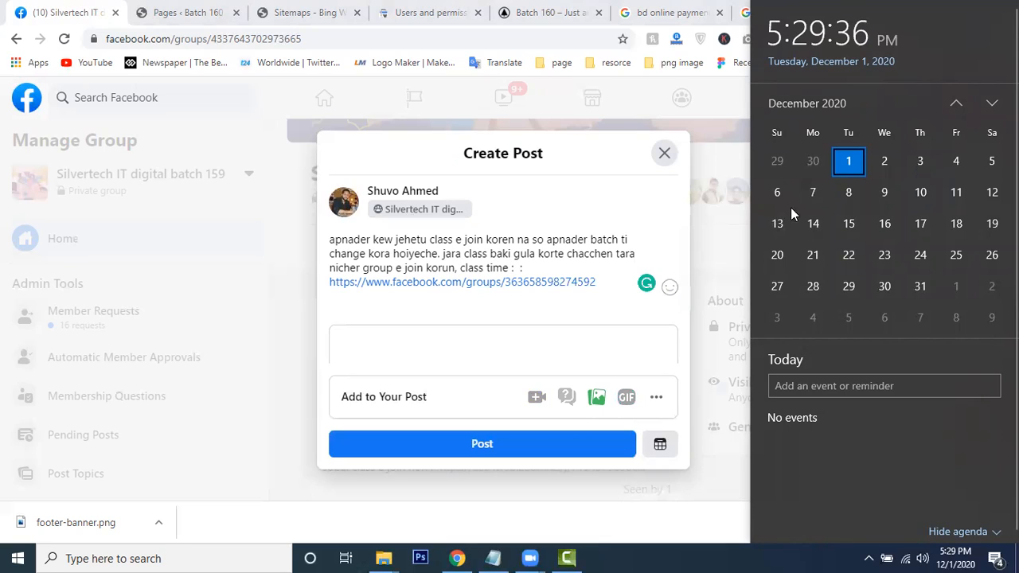
pyautogui.click(512, 269)
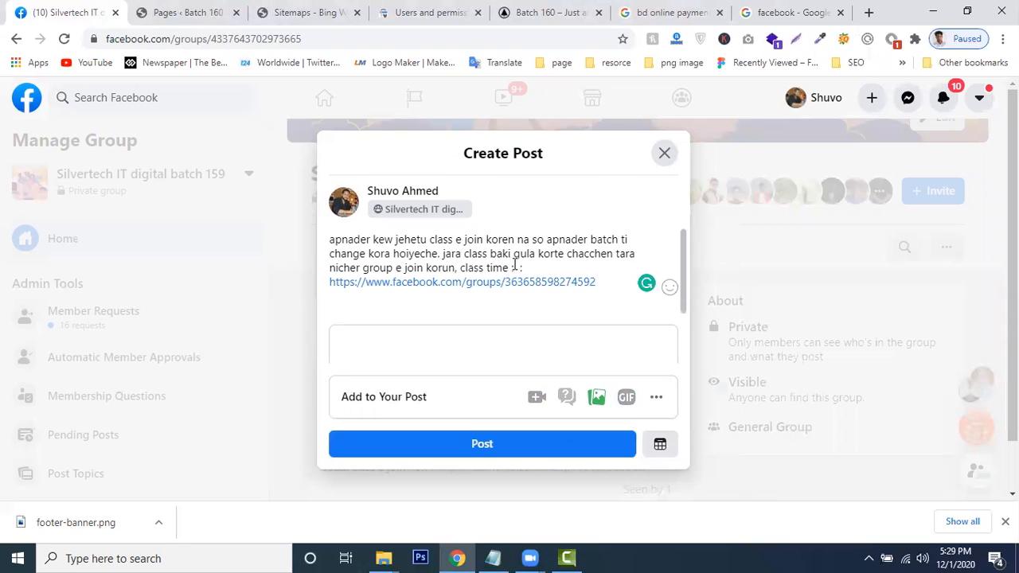
pyautogui.write('mon-wed')
pyautogui.press('BackSpace')
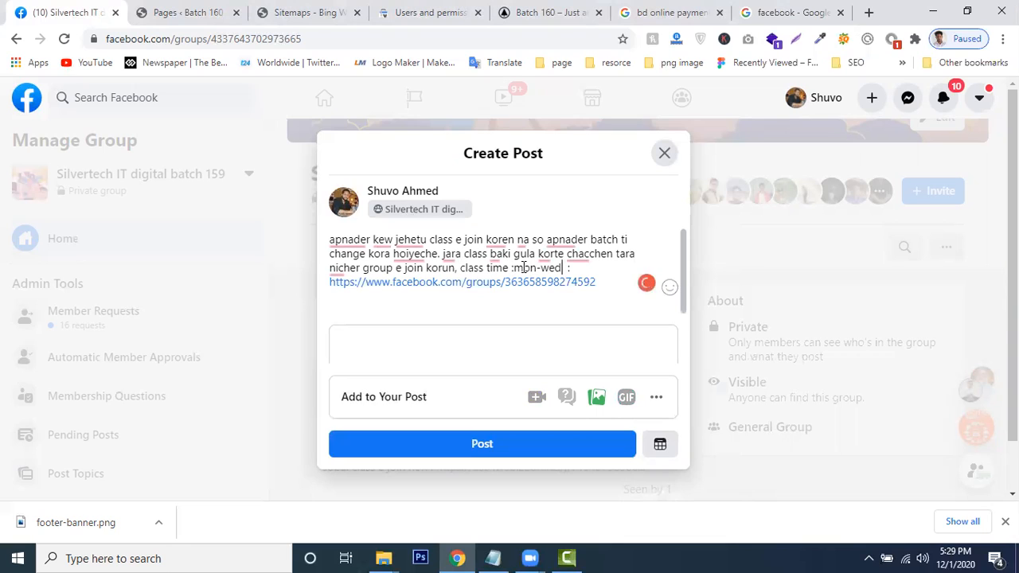
pyautogui.write('= 2;')
pyautogui.press('BackSpace')
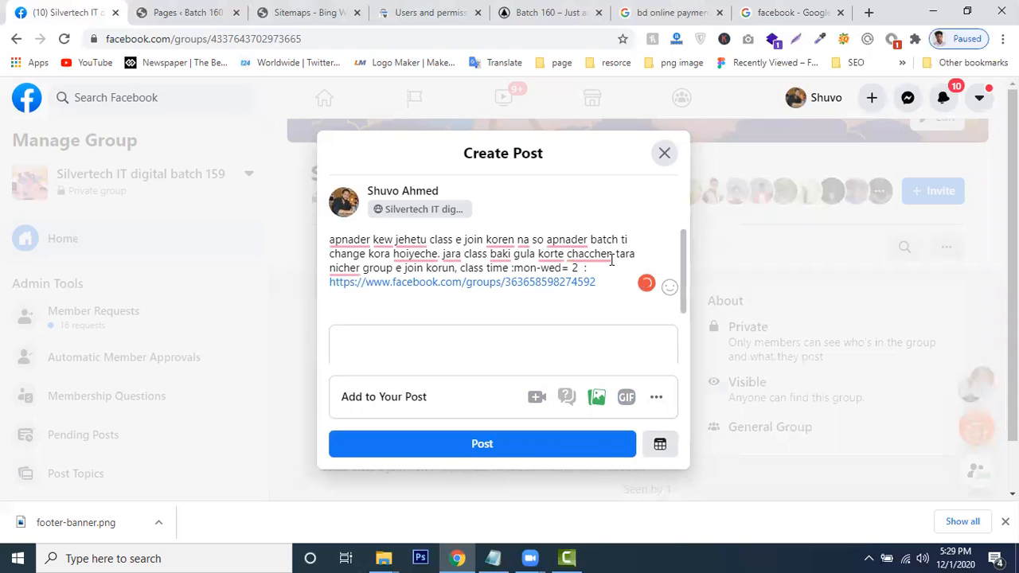
pyautogui.write(':30 a')
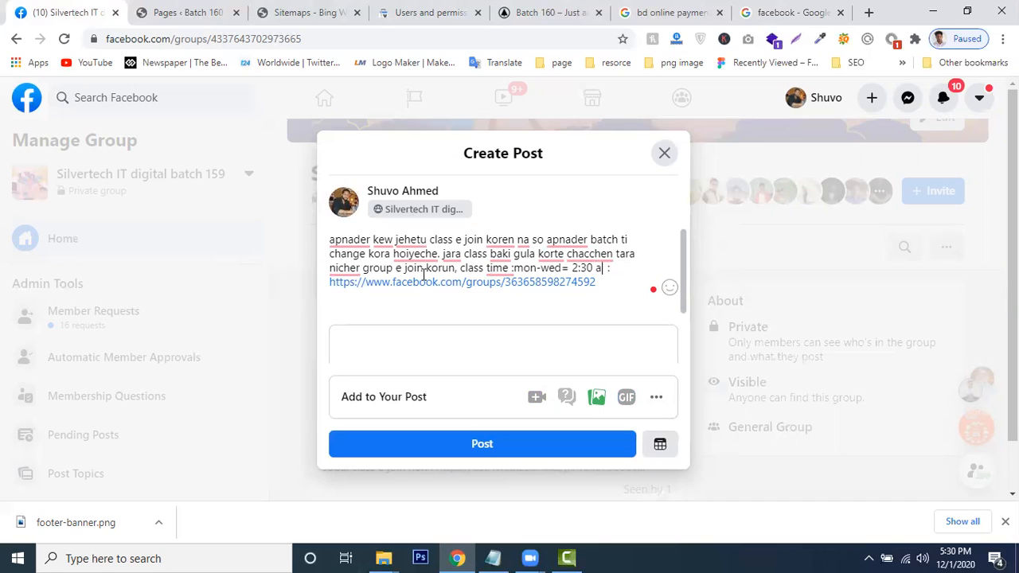
# Correct the hour so it reads mon-wed= 7:30 a, then publish the post
pyautogui.click(514, 269)
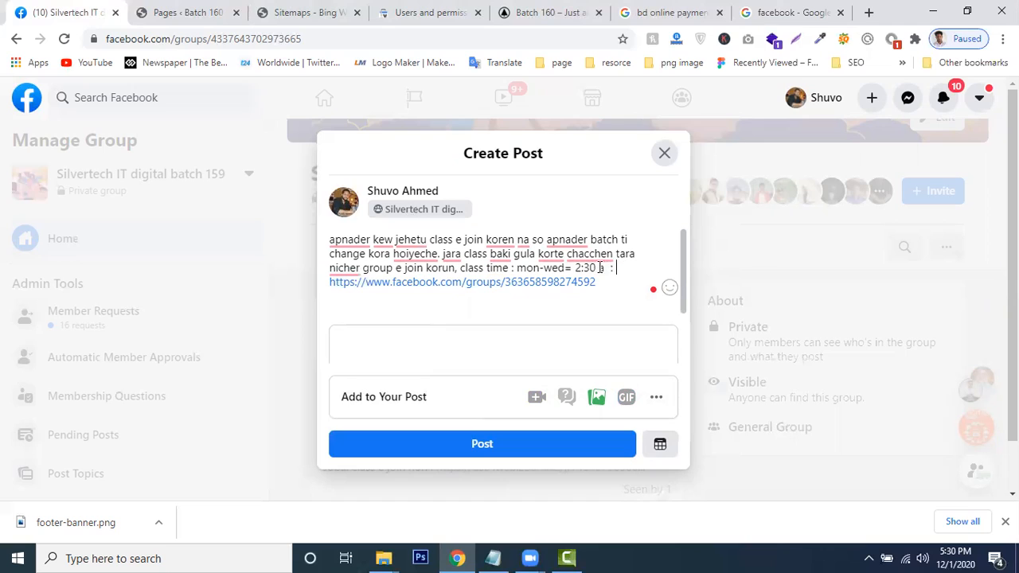
pyautogui.moveTo(597, 268); pyautogui.dragTo(574, 268)
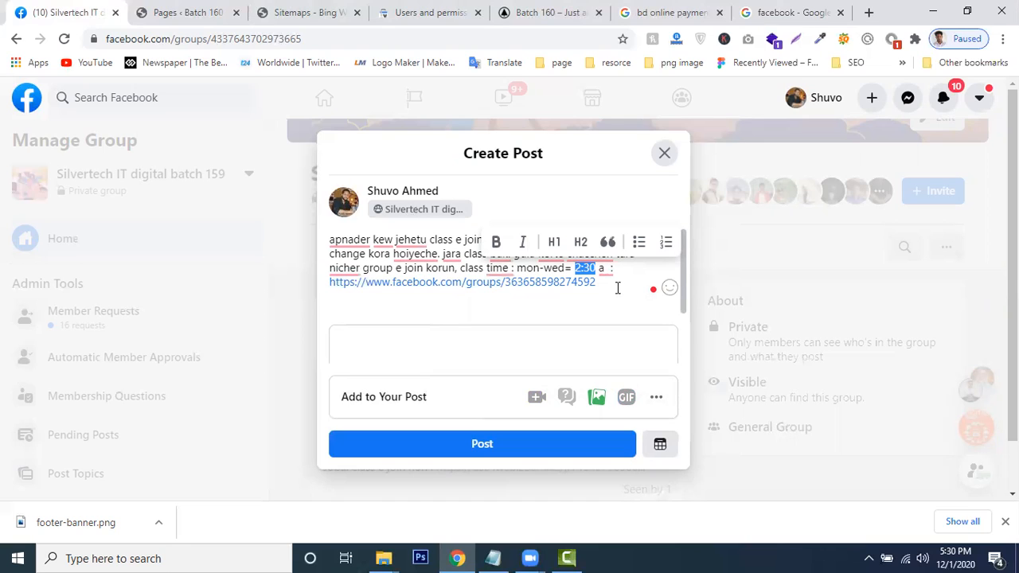
pyautogui.click(584, 268)
pyautogui.moveTo(574, 268); pyautogui.dragTo(579, 264)
pyautogui.write('8')
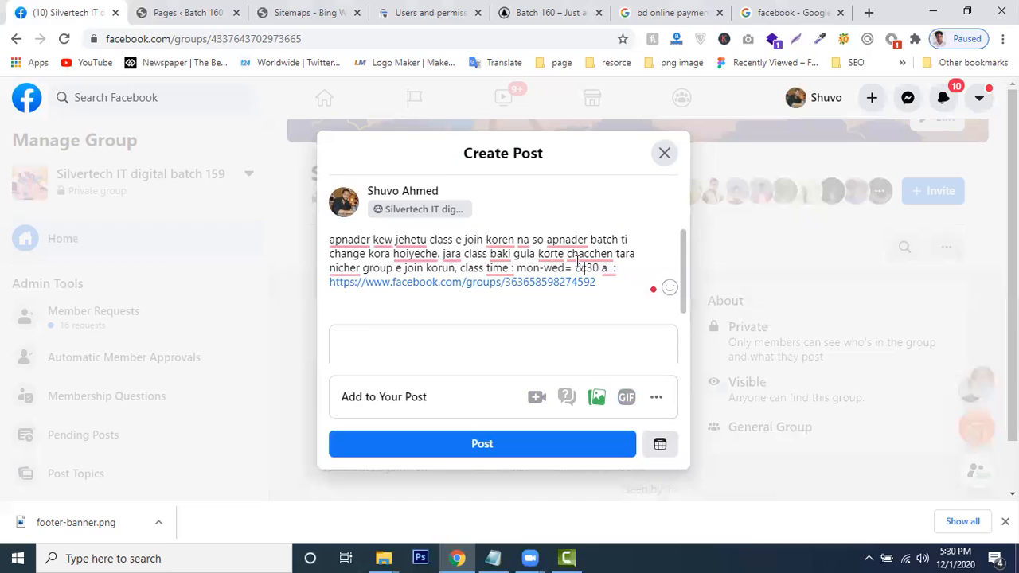
pyautogui.press('BackSpace')
pyautogui.write('7')
pyautogui.click(419, 446)
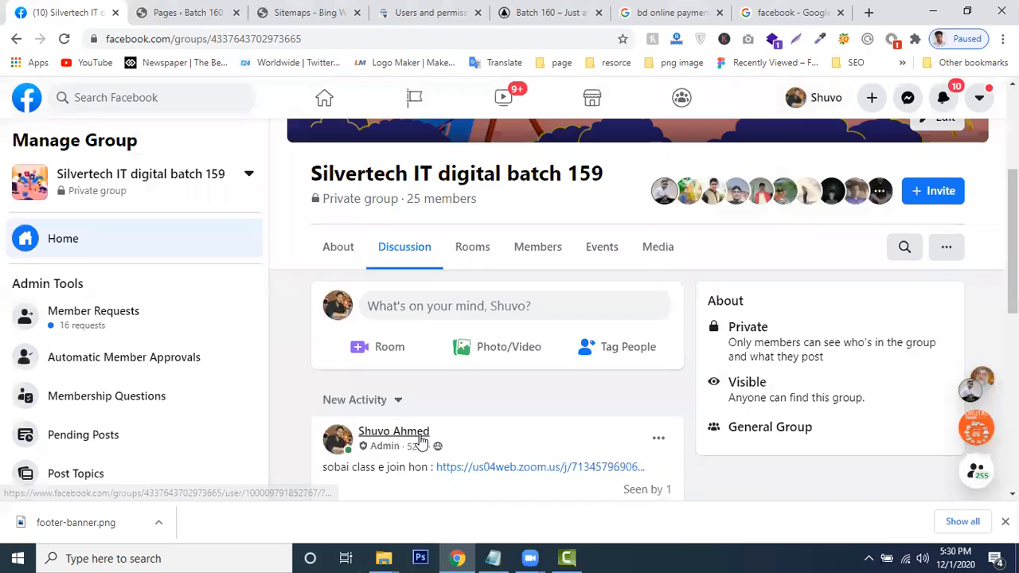
pyautogui.scroll(-2, 446, 446)
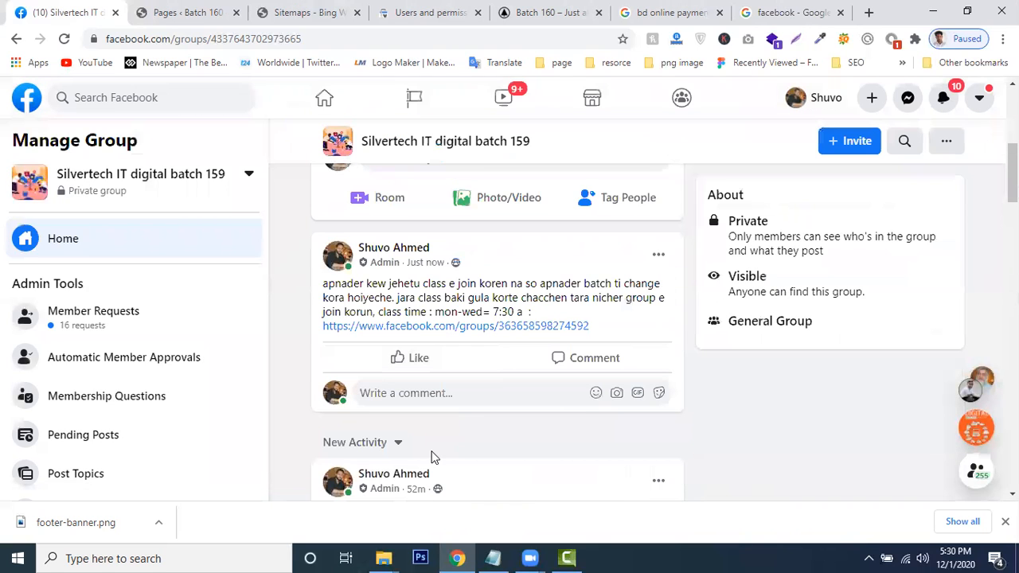